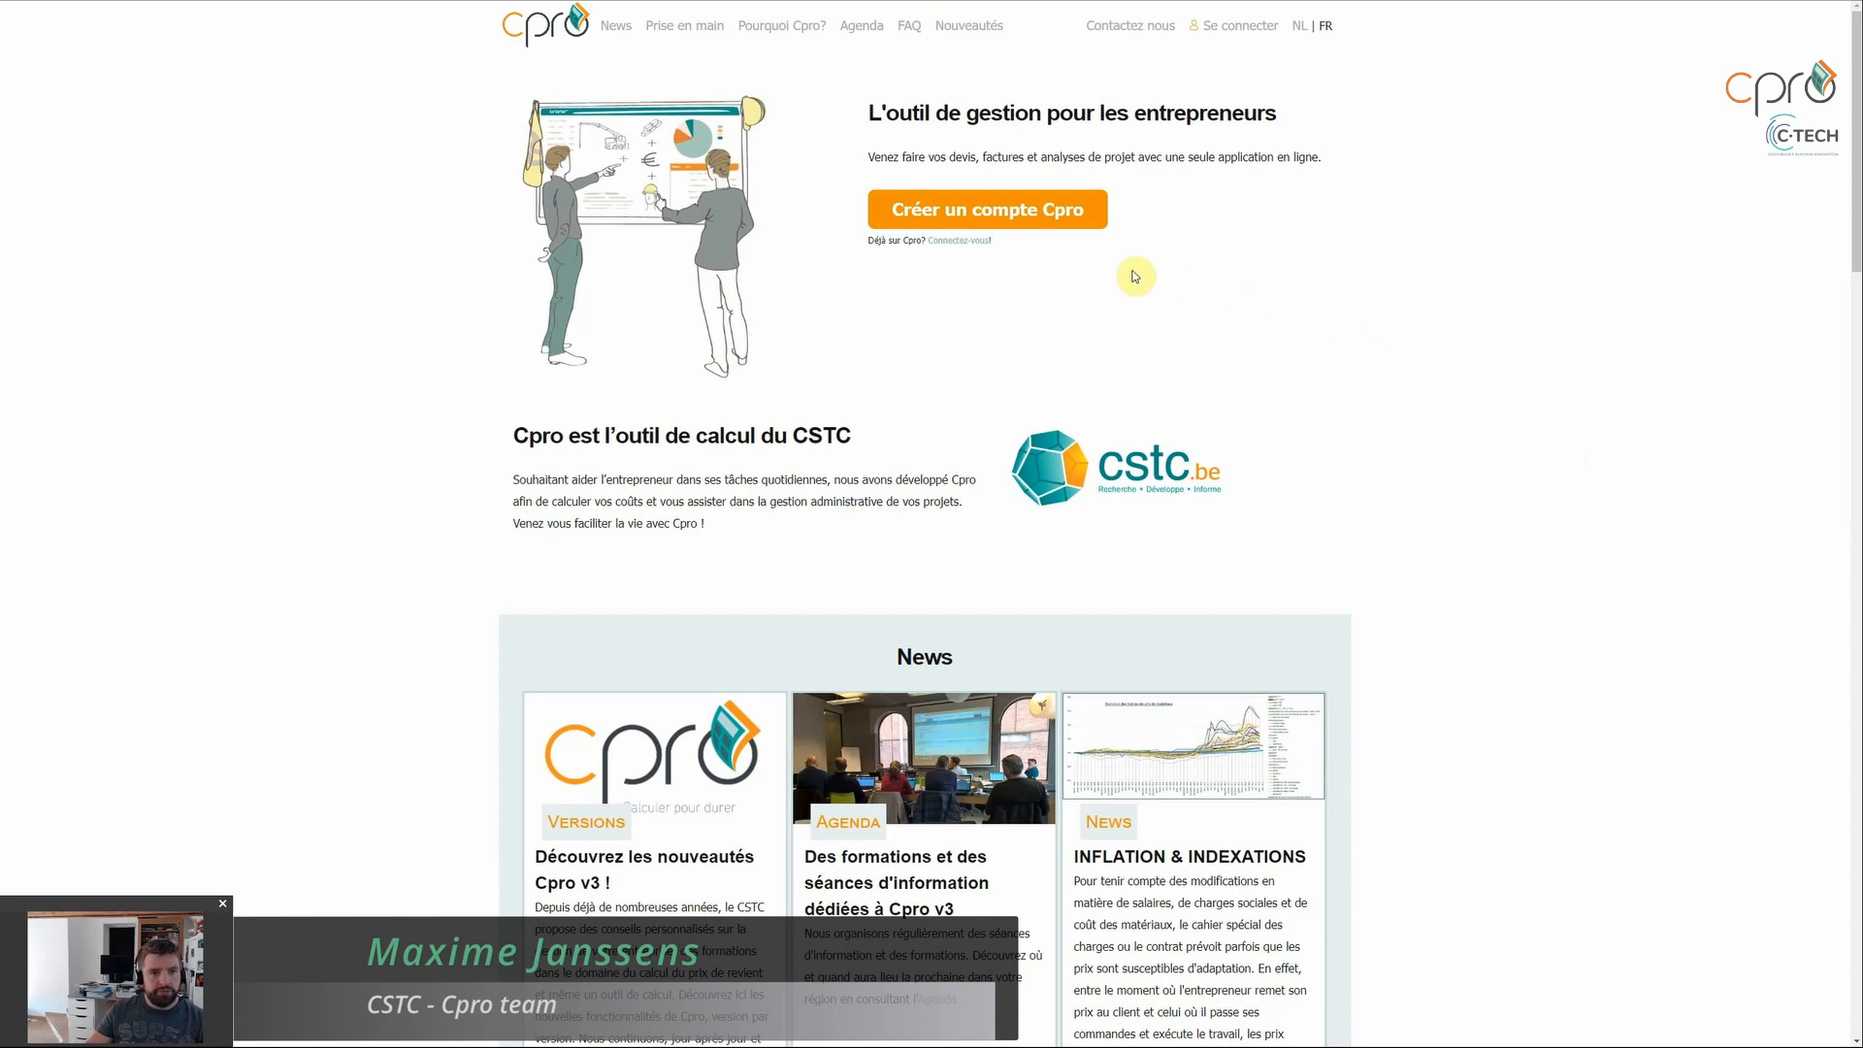
Step: Log in with the prefilled account and open the project "Tuto projet" from the project list
{"action": "left_click", "coordinate": [956, 244]}
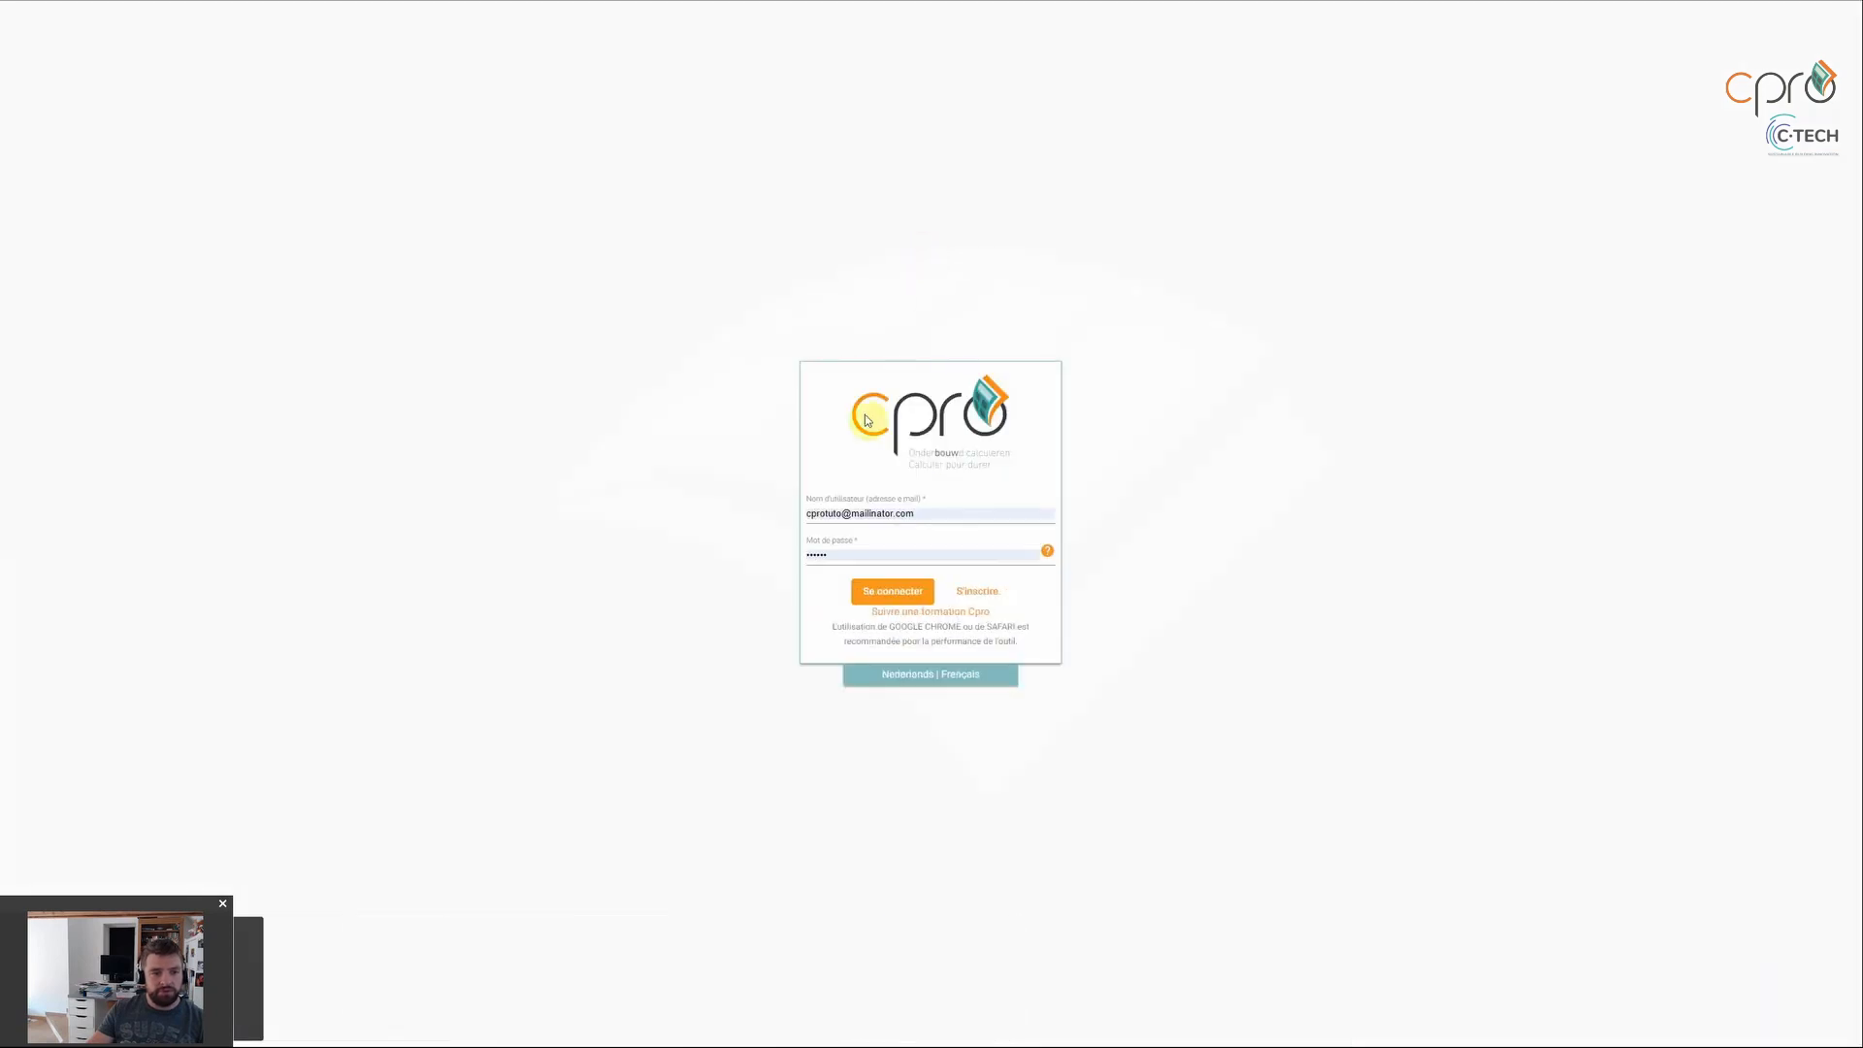
{"action": "left_click", "coordinate": [881, 592]}
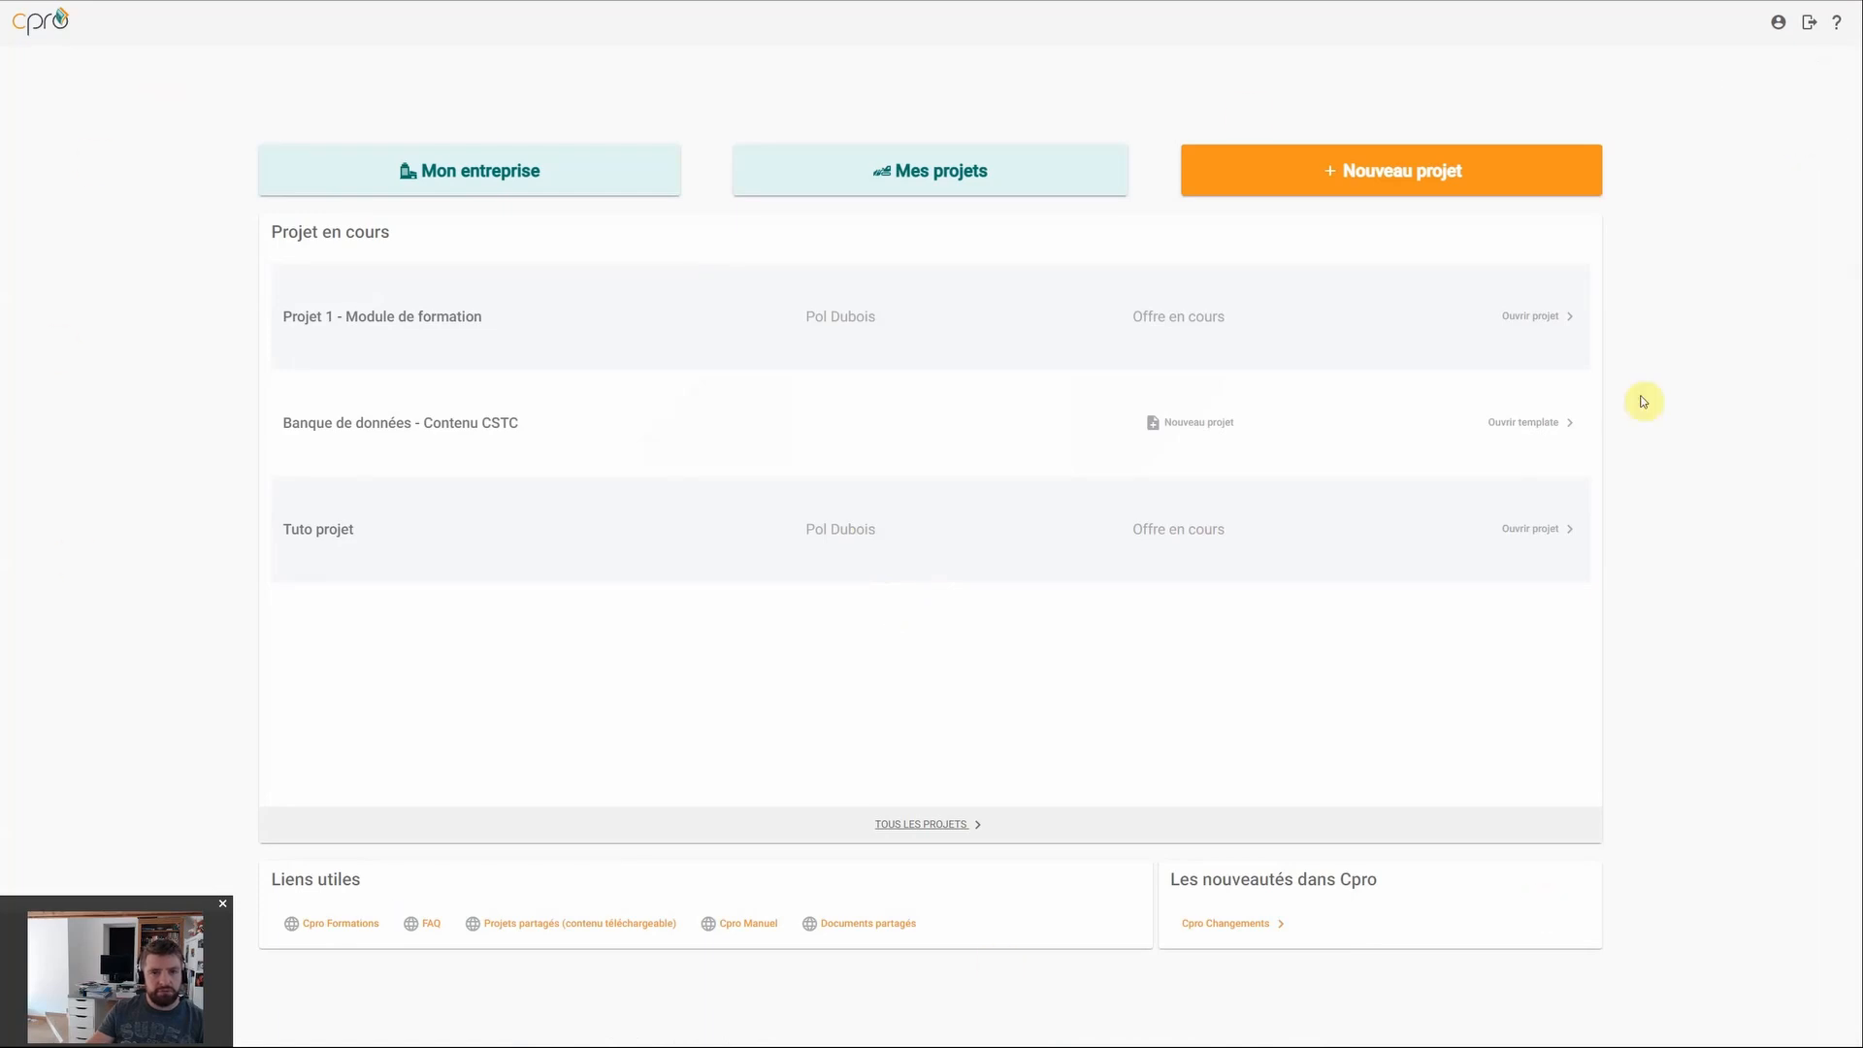
{"action": "left_click", "coordinate": [962, 181]}
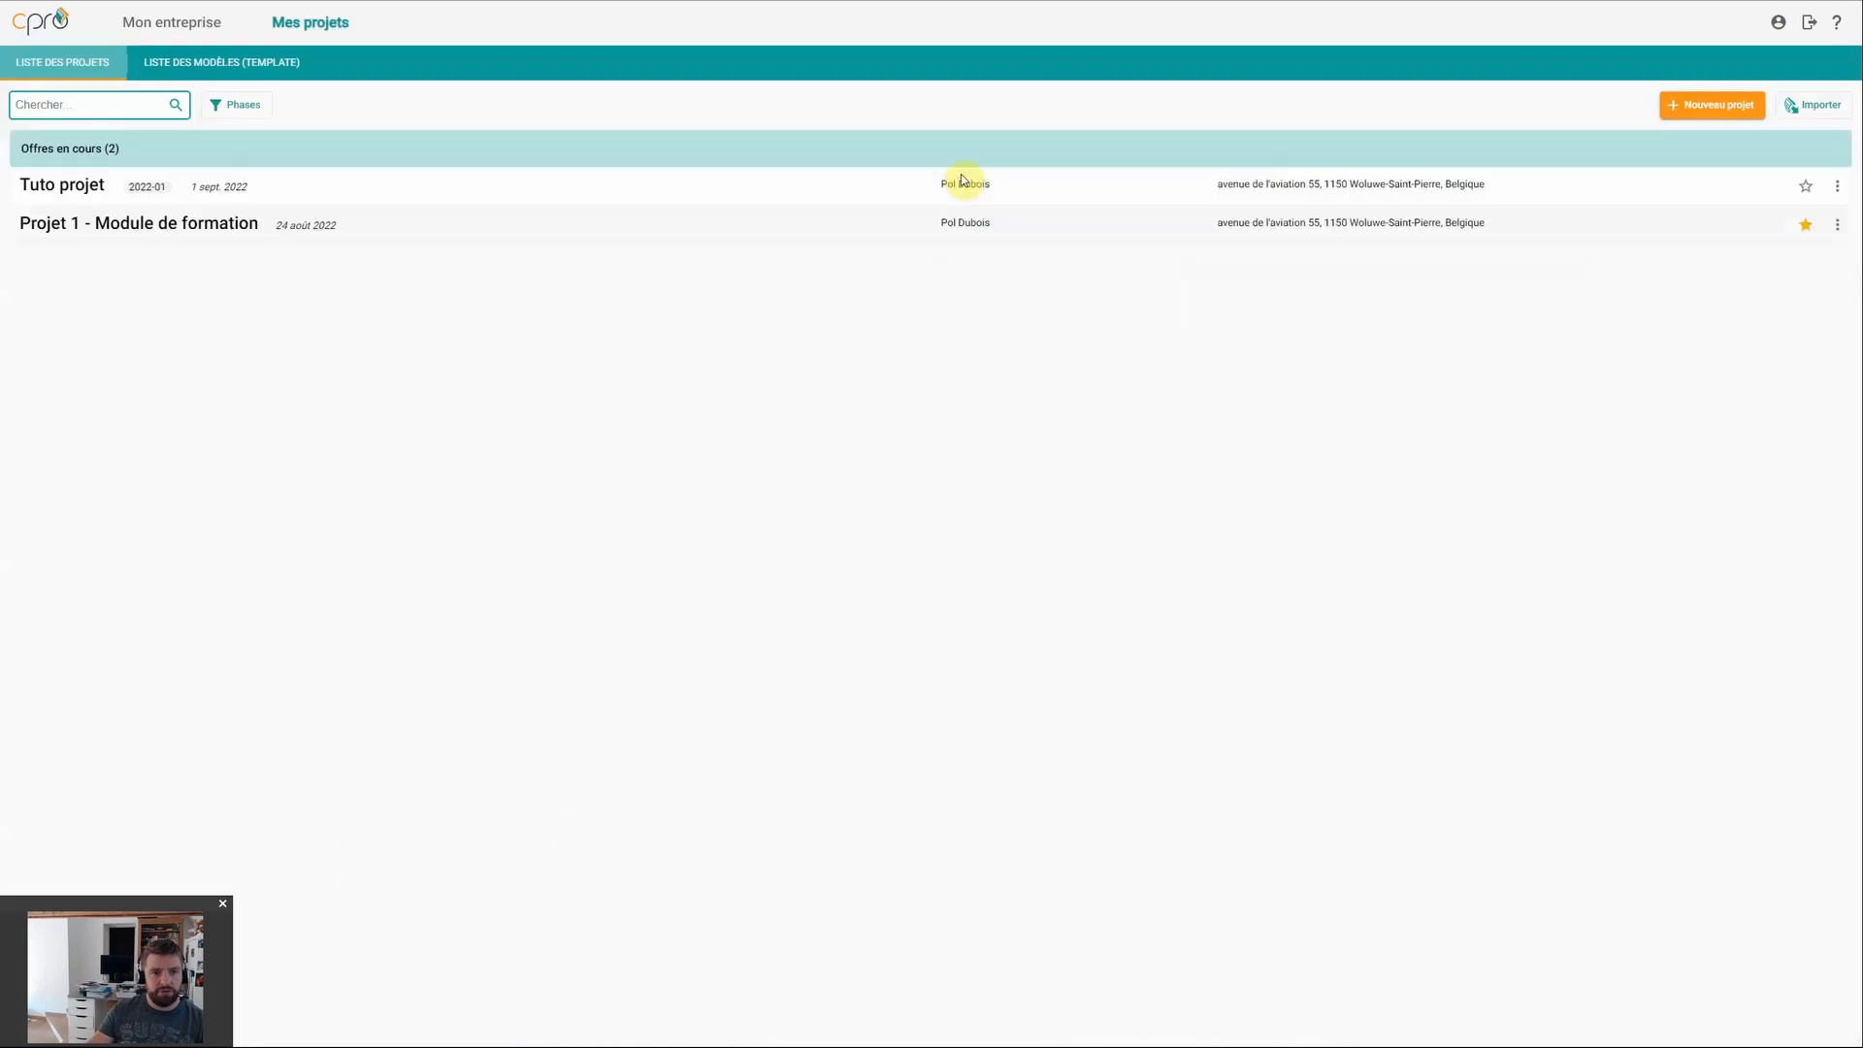
{"action": "left_click", "coordinate": [83, 187]}
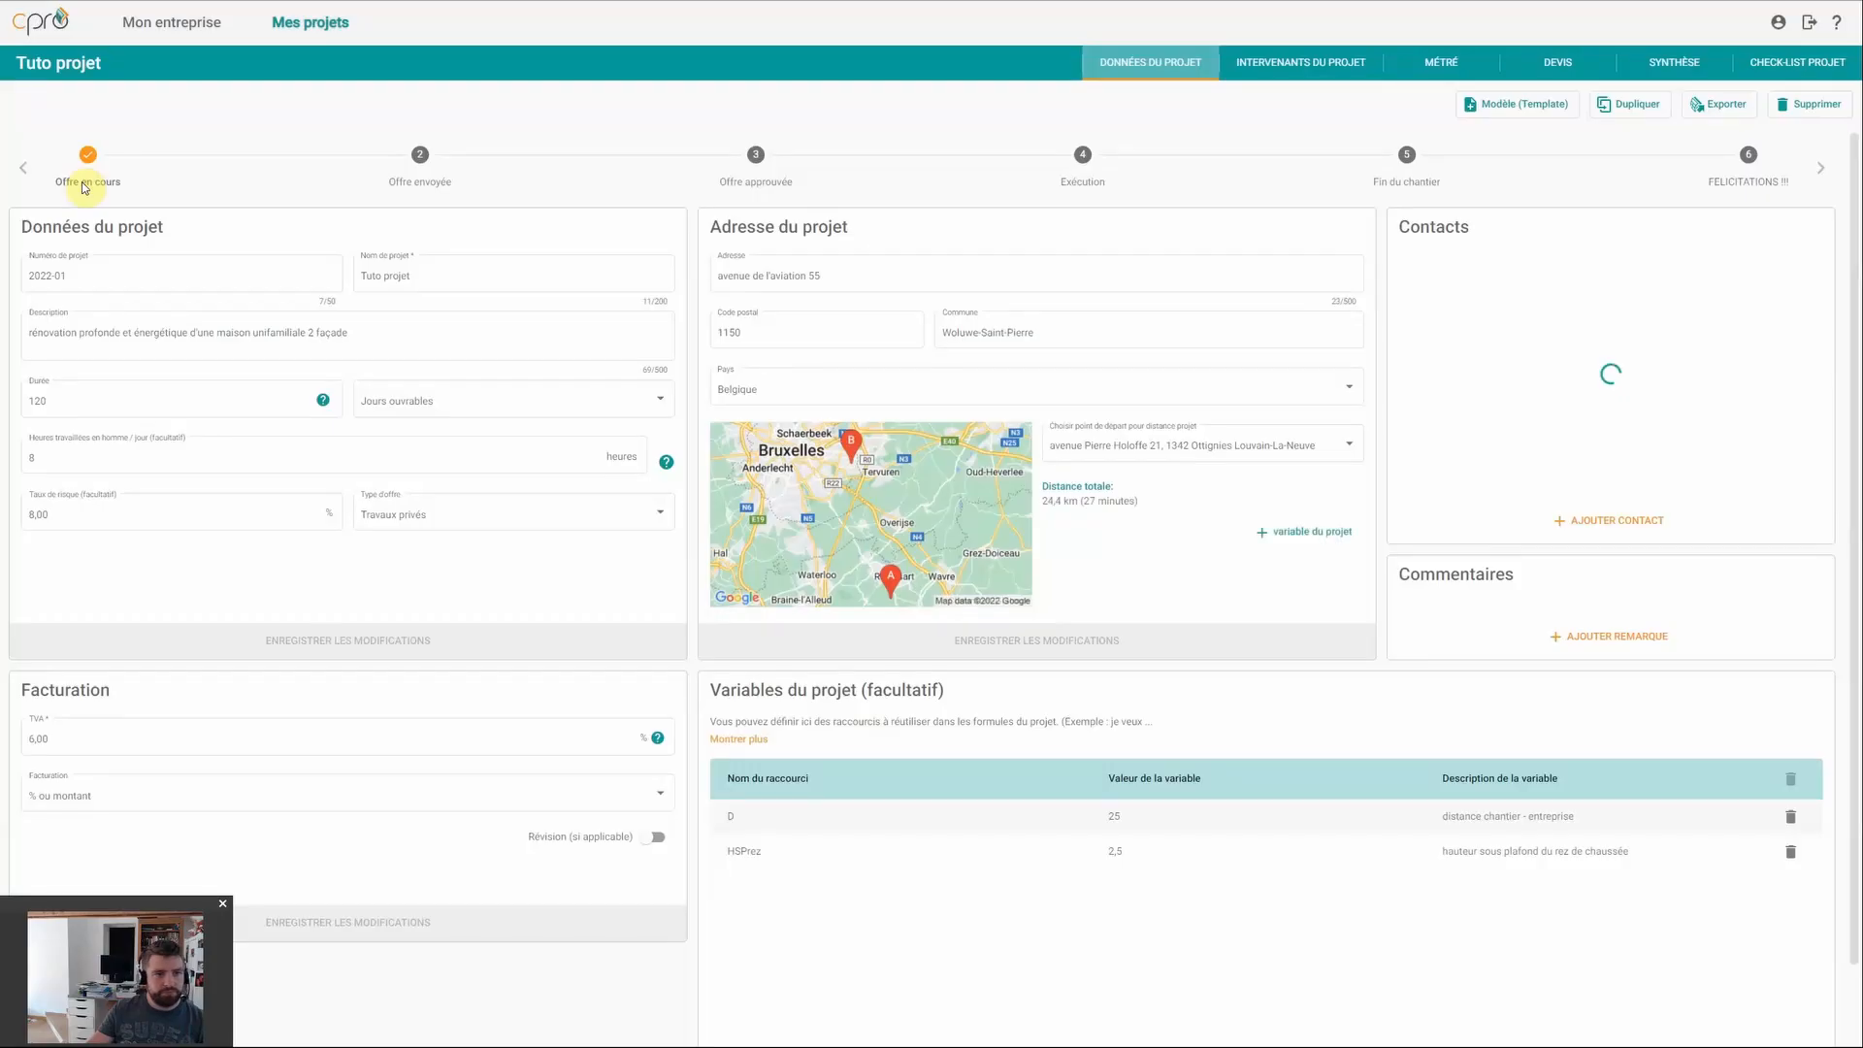
Step: Open the project's quote (Devis) and expand the chapters Gros oeuvre and Parachèvement
{"action": "left_click", "coordinate": [1563, 62]}
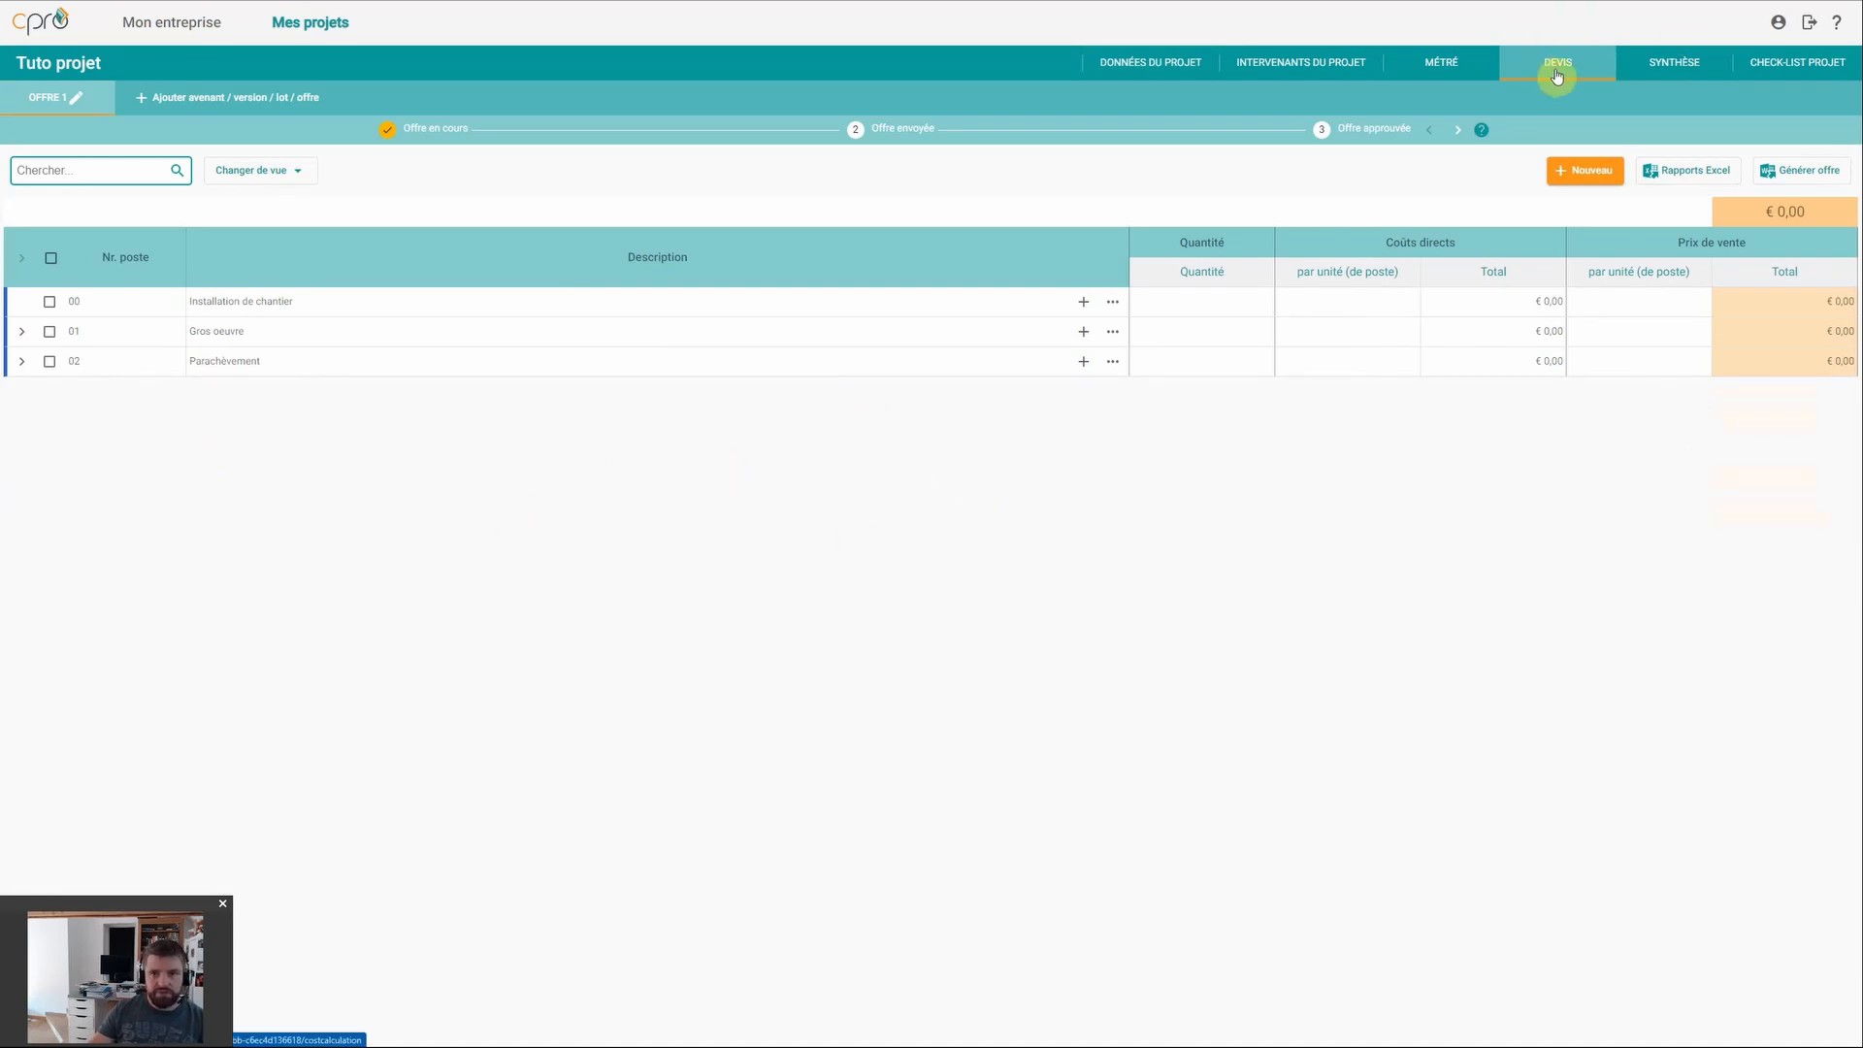
{"action": "left_click", "coordinate": [20, 361]}
{"action": "left_click", "coordinate": [30, 326]}
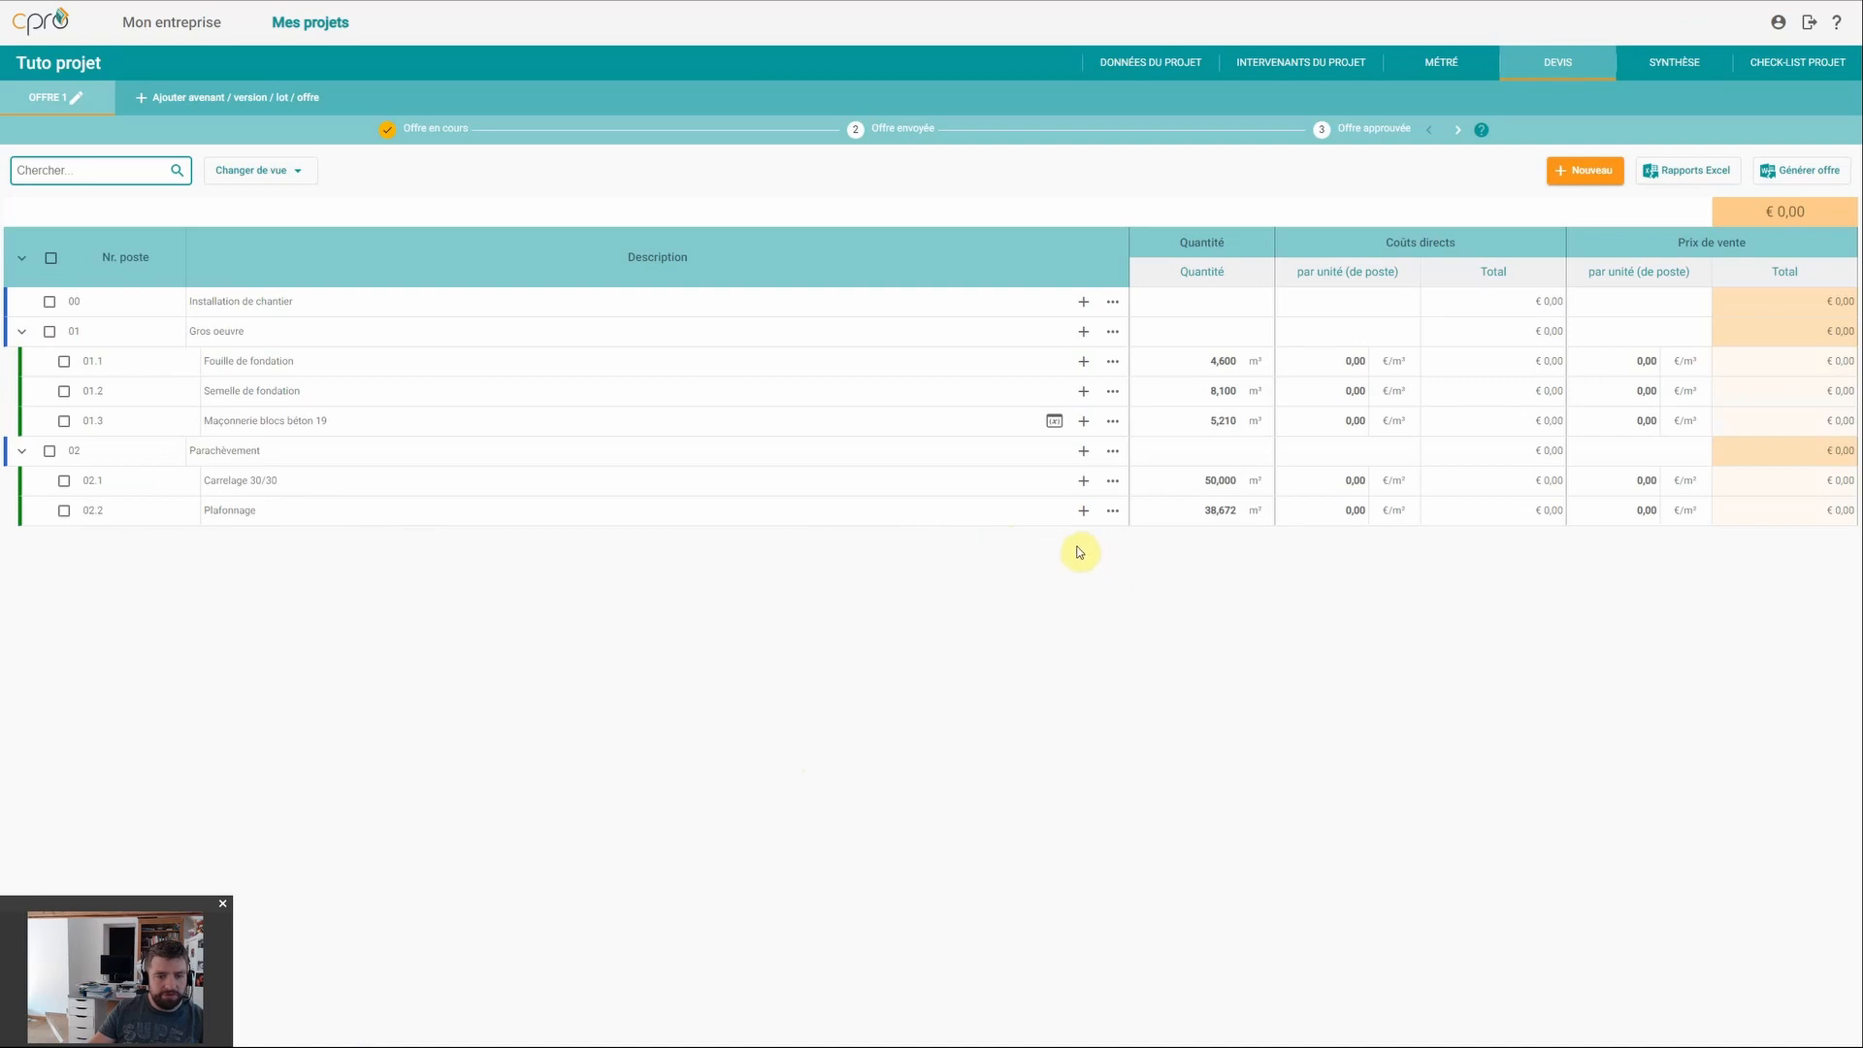
{"action": "left_click", "coordinate": [1574, 176]}
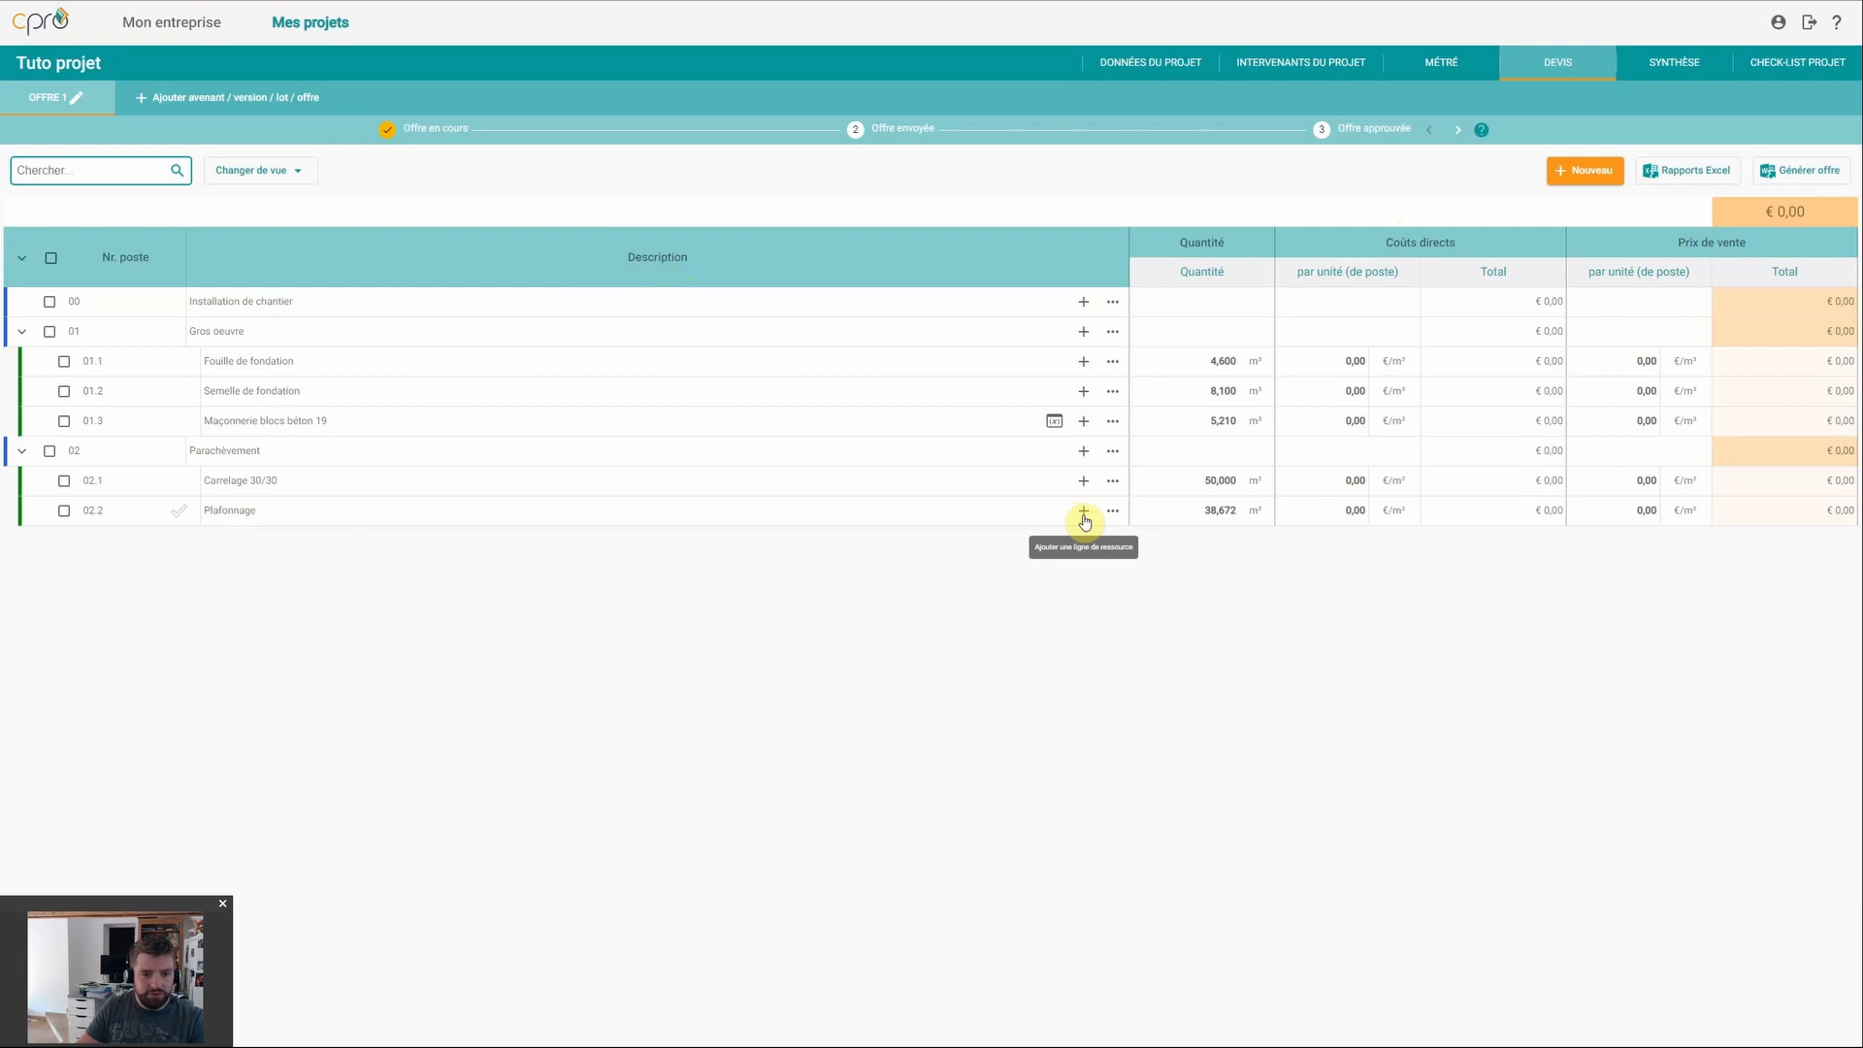
{"action": "left_click", "coordinate": [1084, 520]}
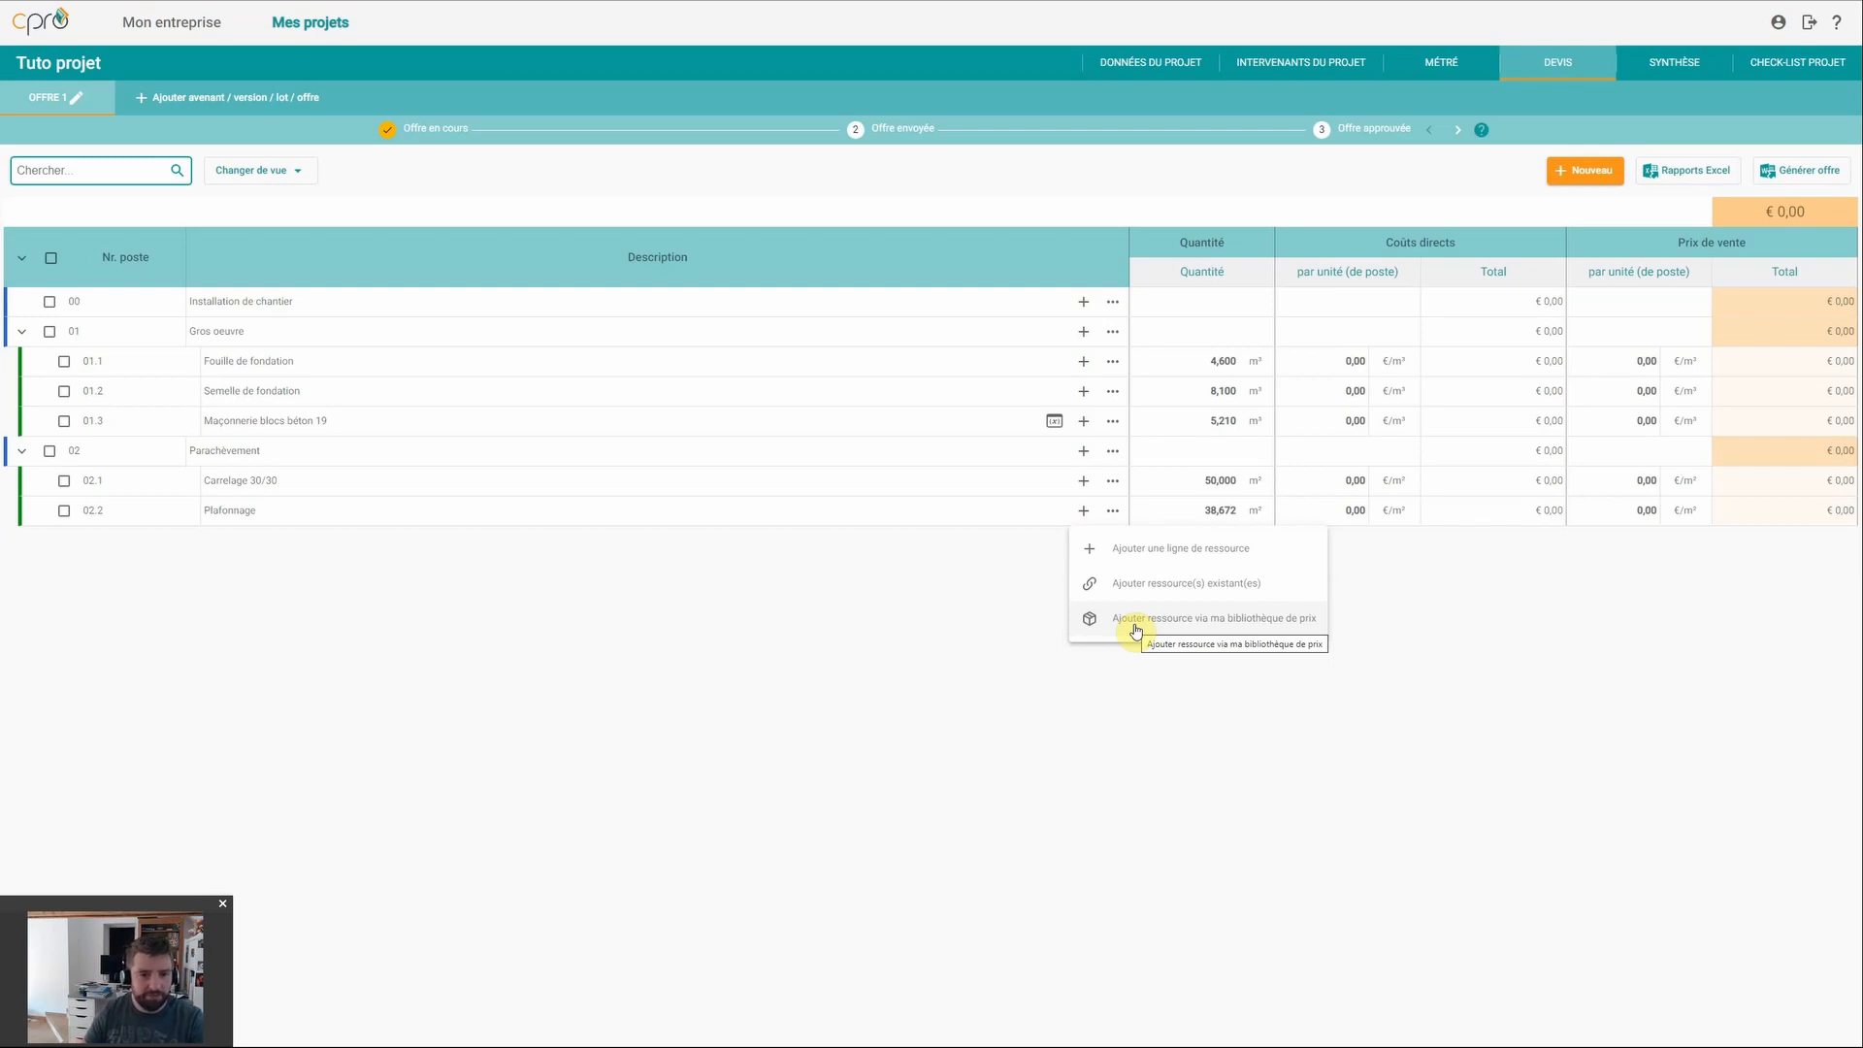
{"action": "left_click", "coordinate": [1007, 596]}
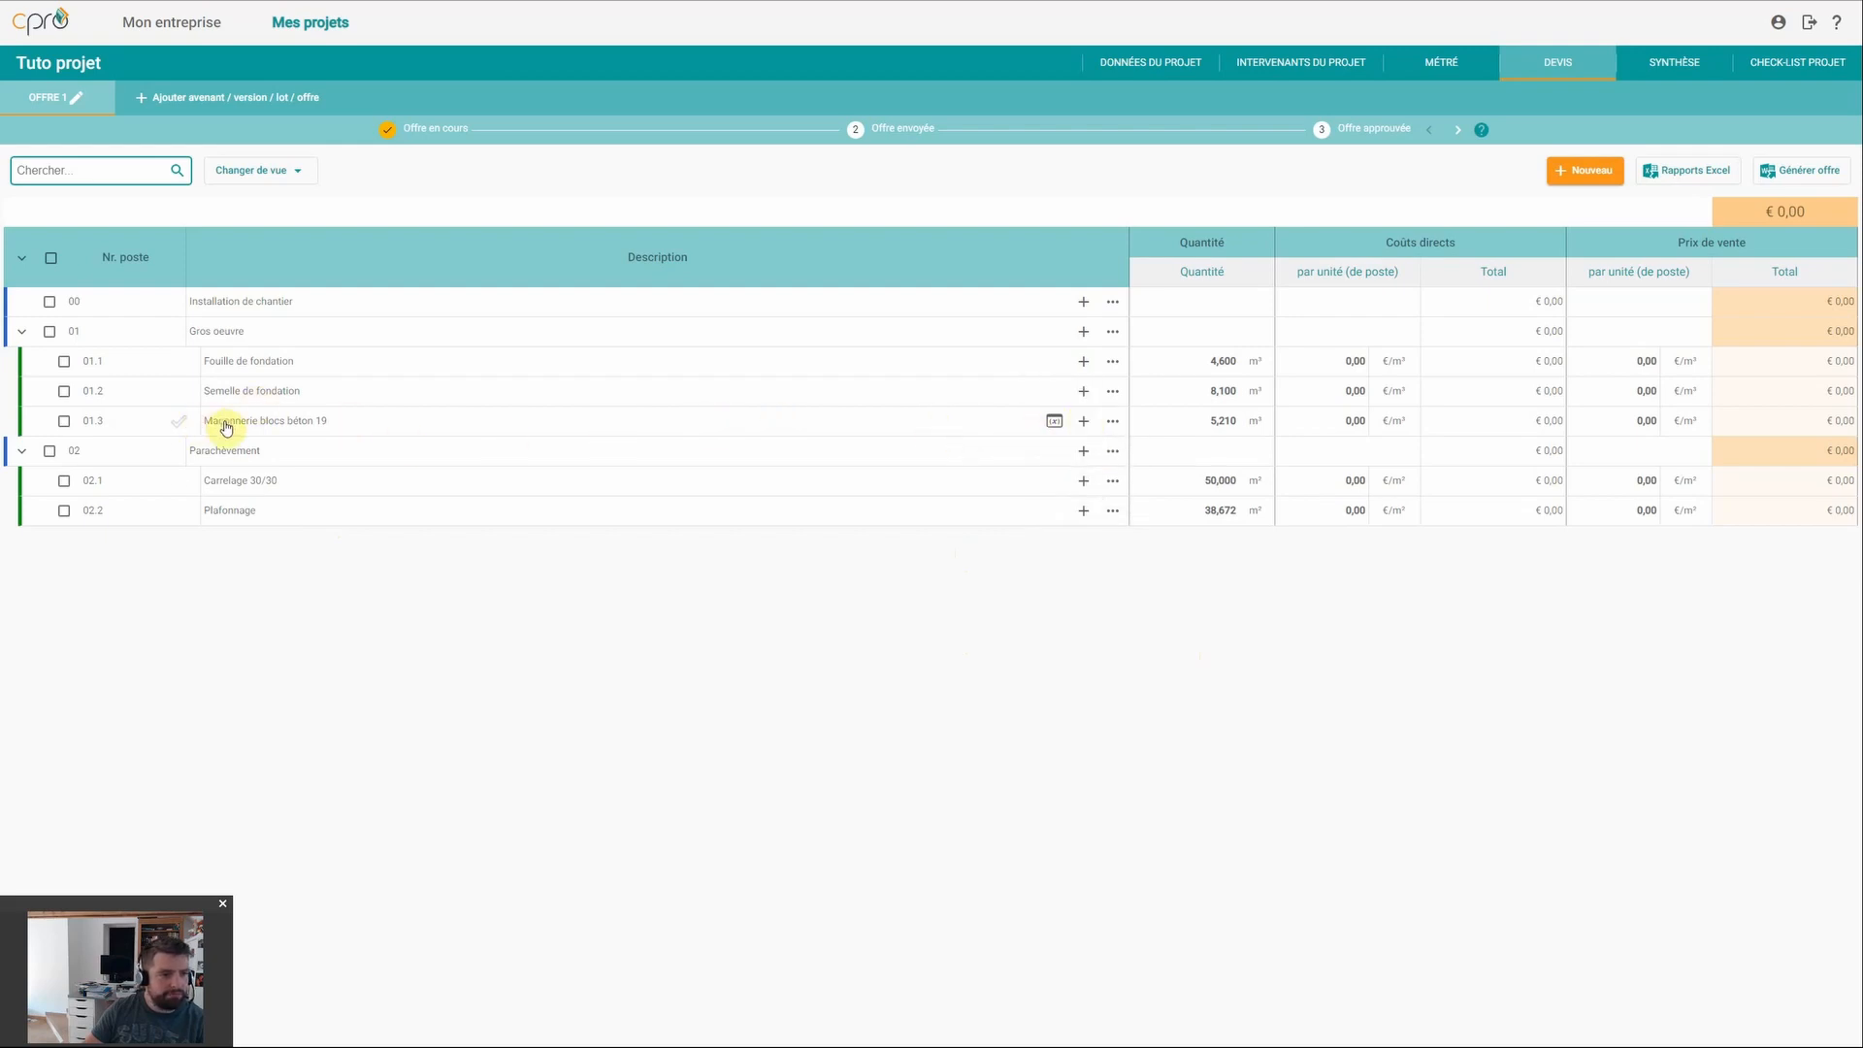
Step: Add a resource from the price library to item 01.3 Maçonnerie blocs béton 19, choosing fournisseur A's A-01 bloc béton creux 19/19/39
{"action": "left_click", "coordinate": [1085, 424]}
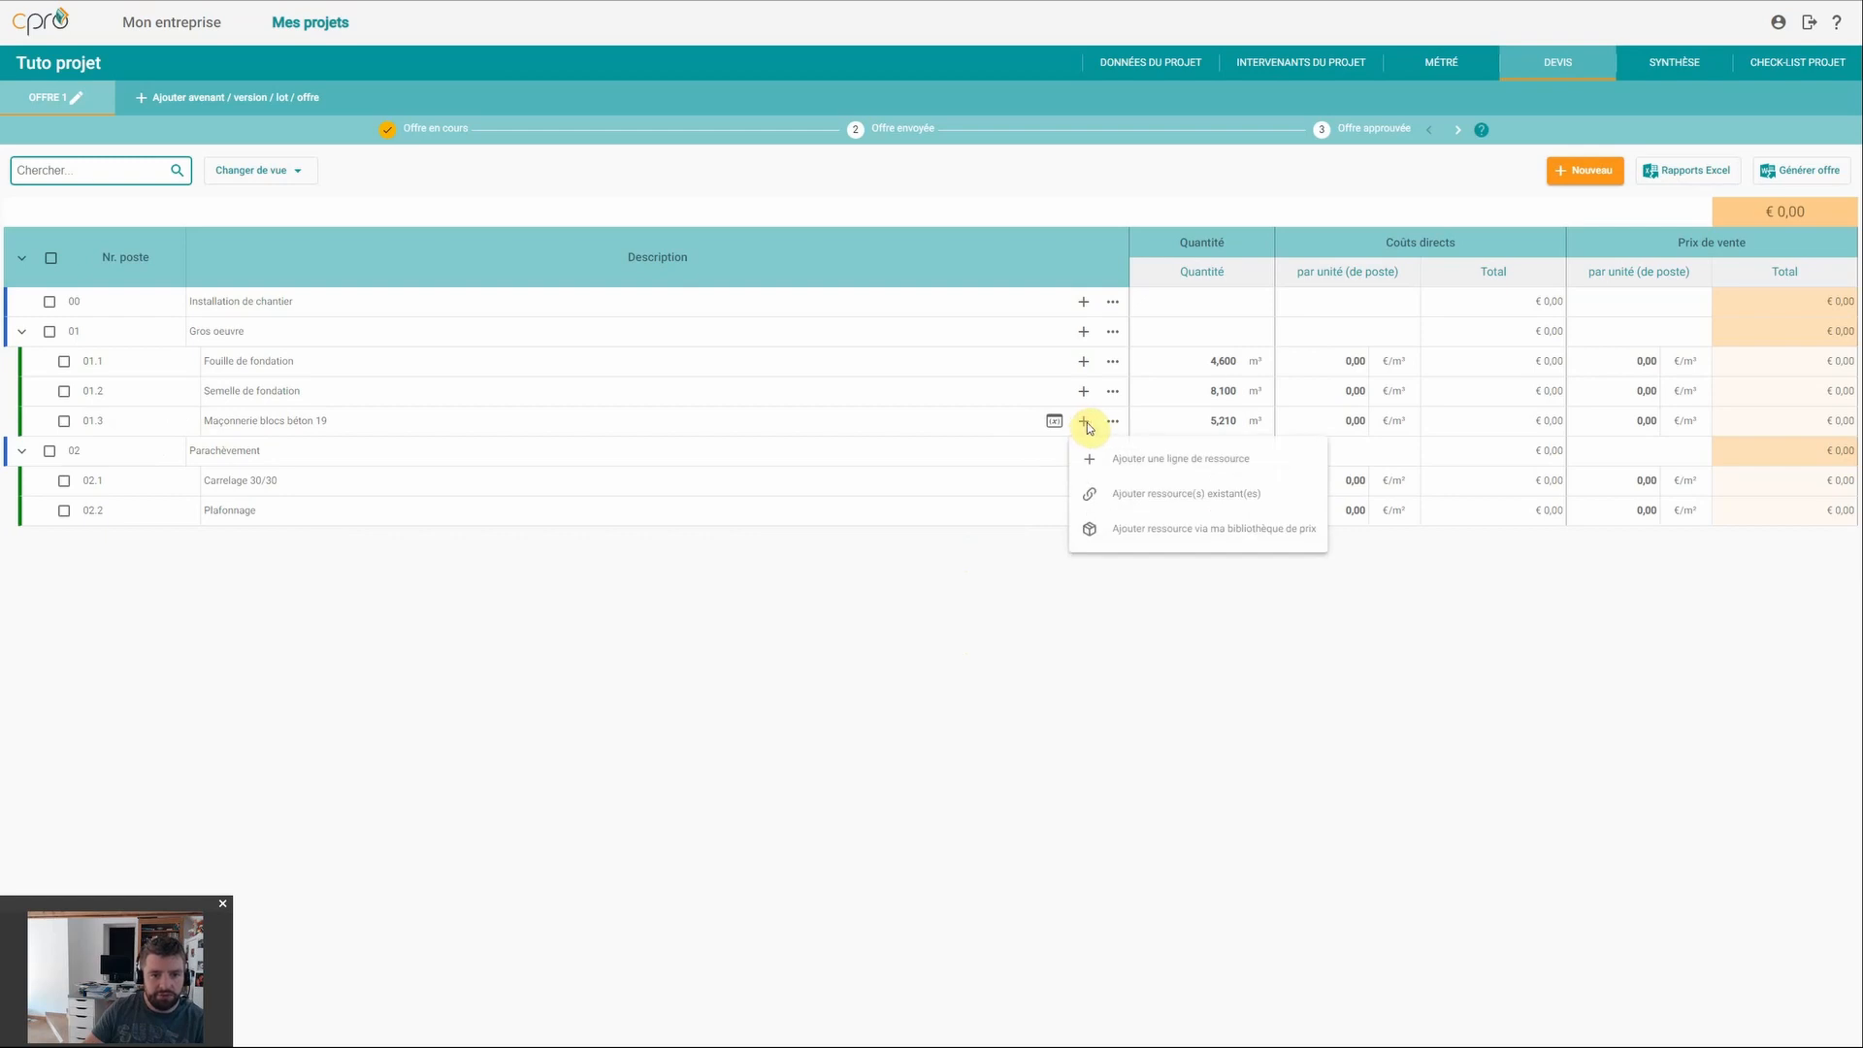
{"action": "left_click", "coordinate": [1145, 532]}
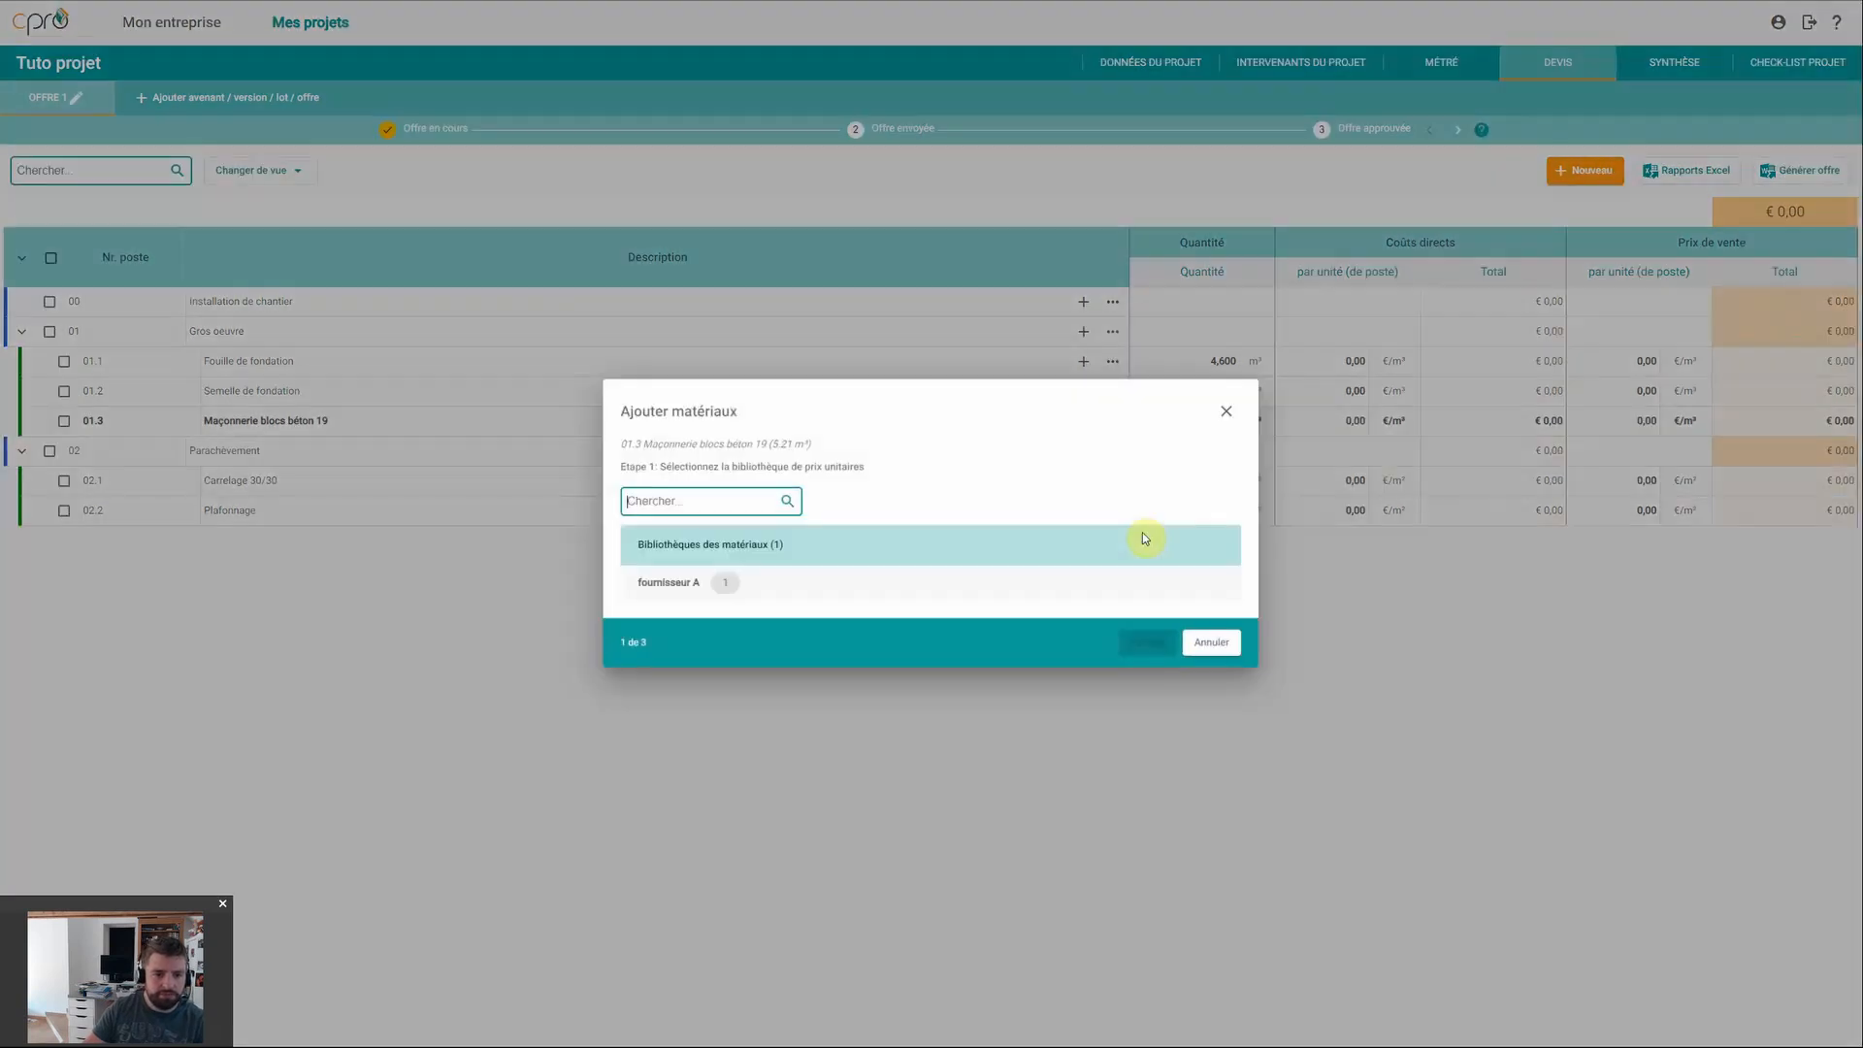
{"action": "double_click", "coordinate": [674, 588]}
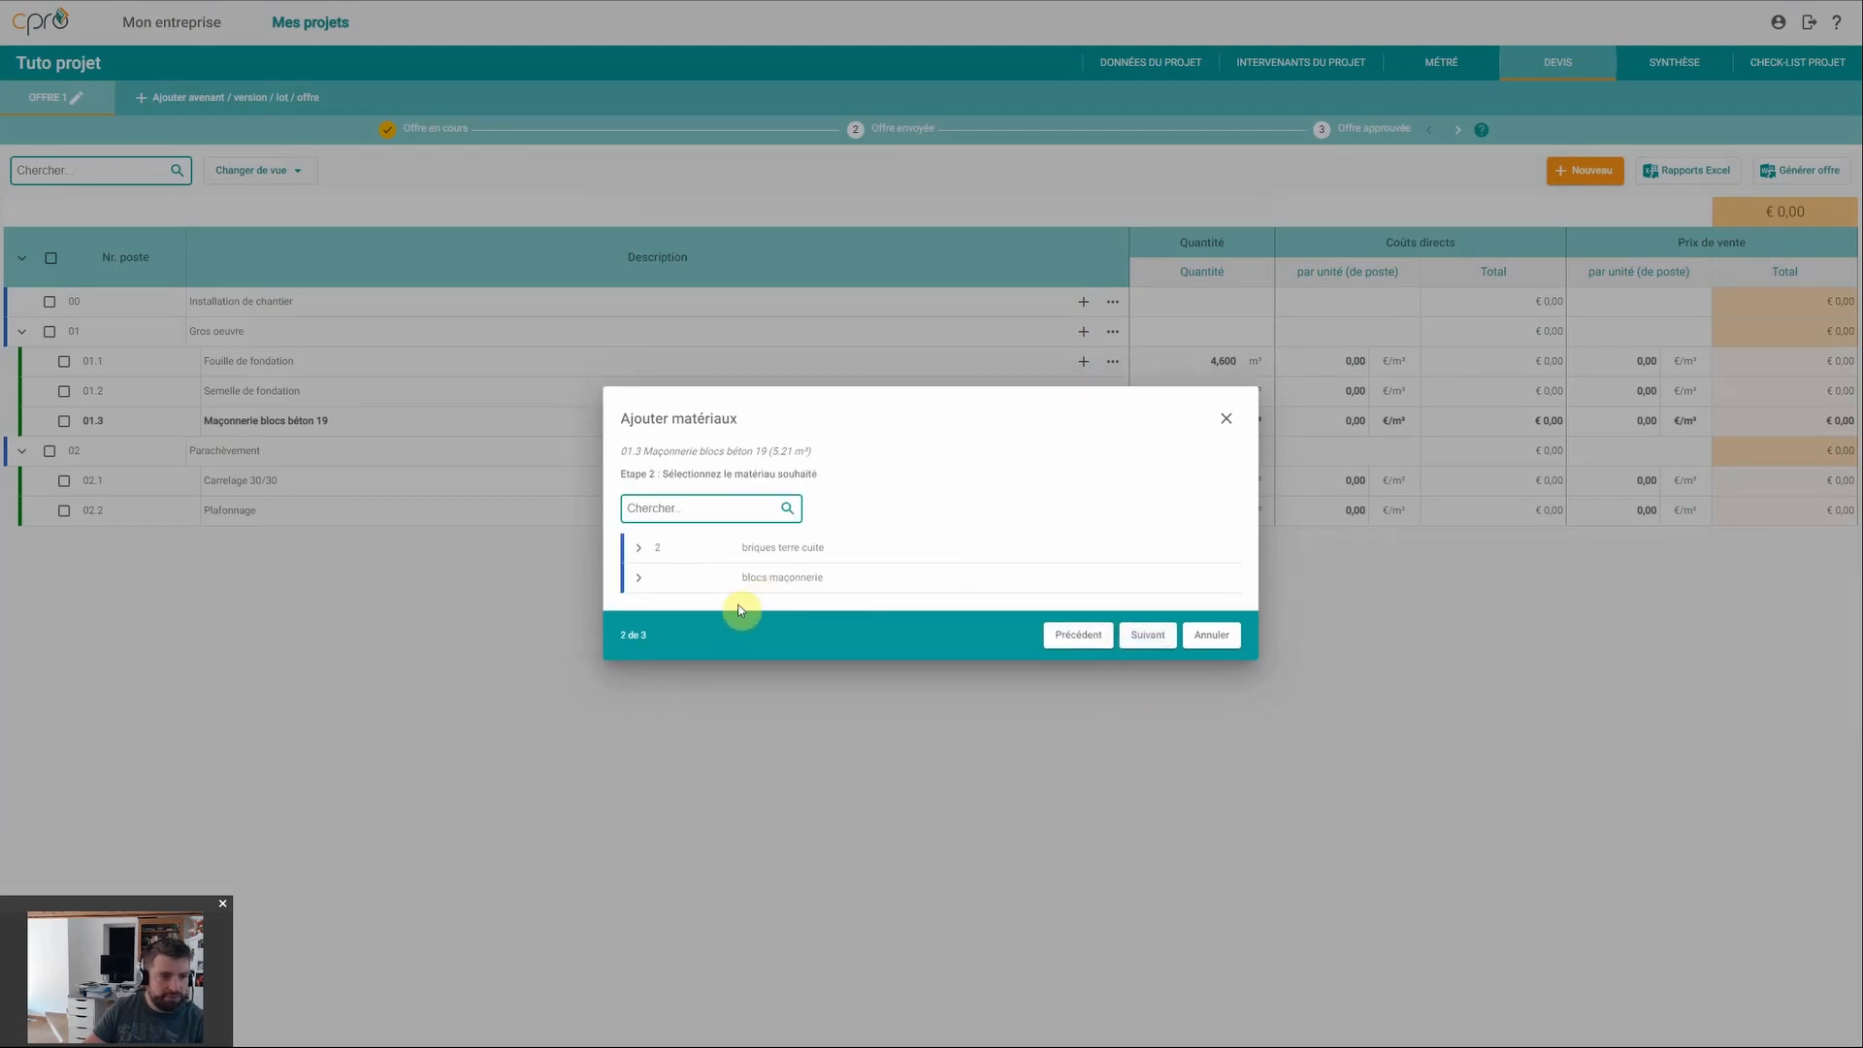
{"action": "left_click", "coordinate": [639, 580]}
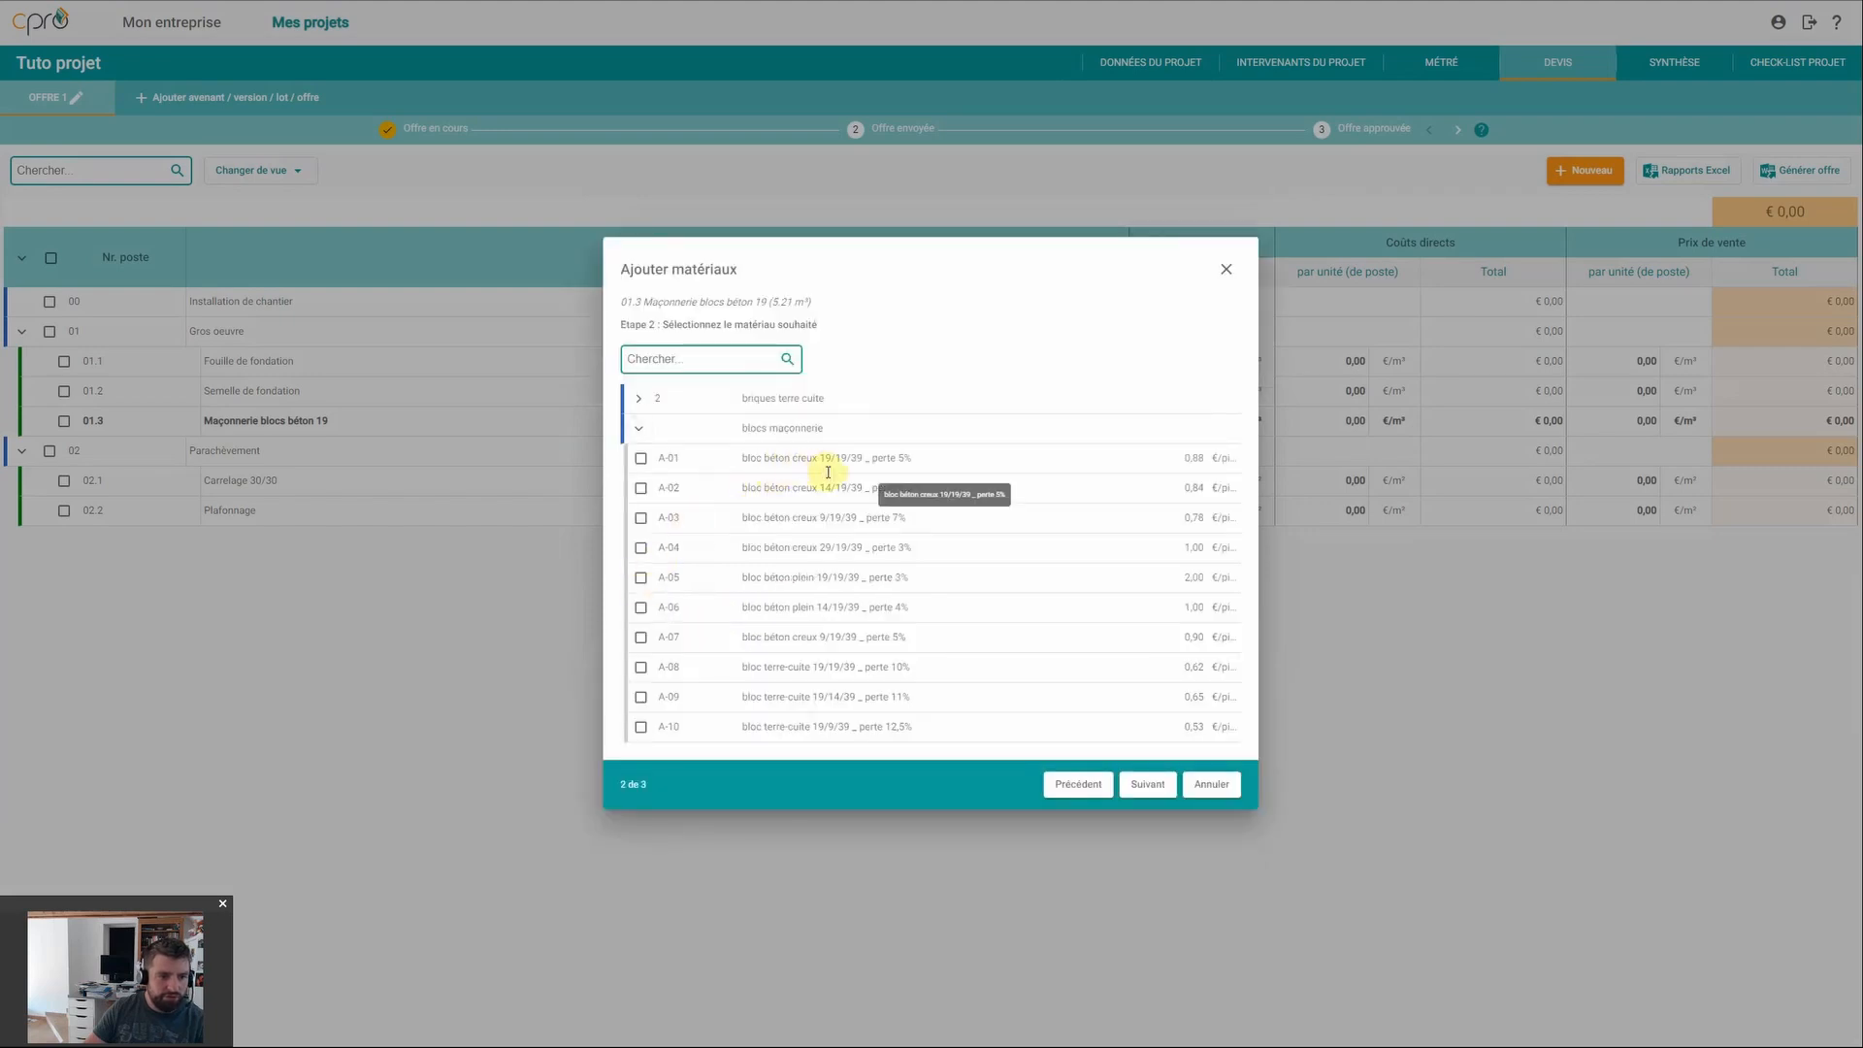
{"action": "left_click", "coordinate": [641, 460]}
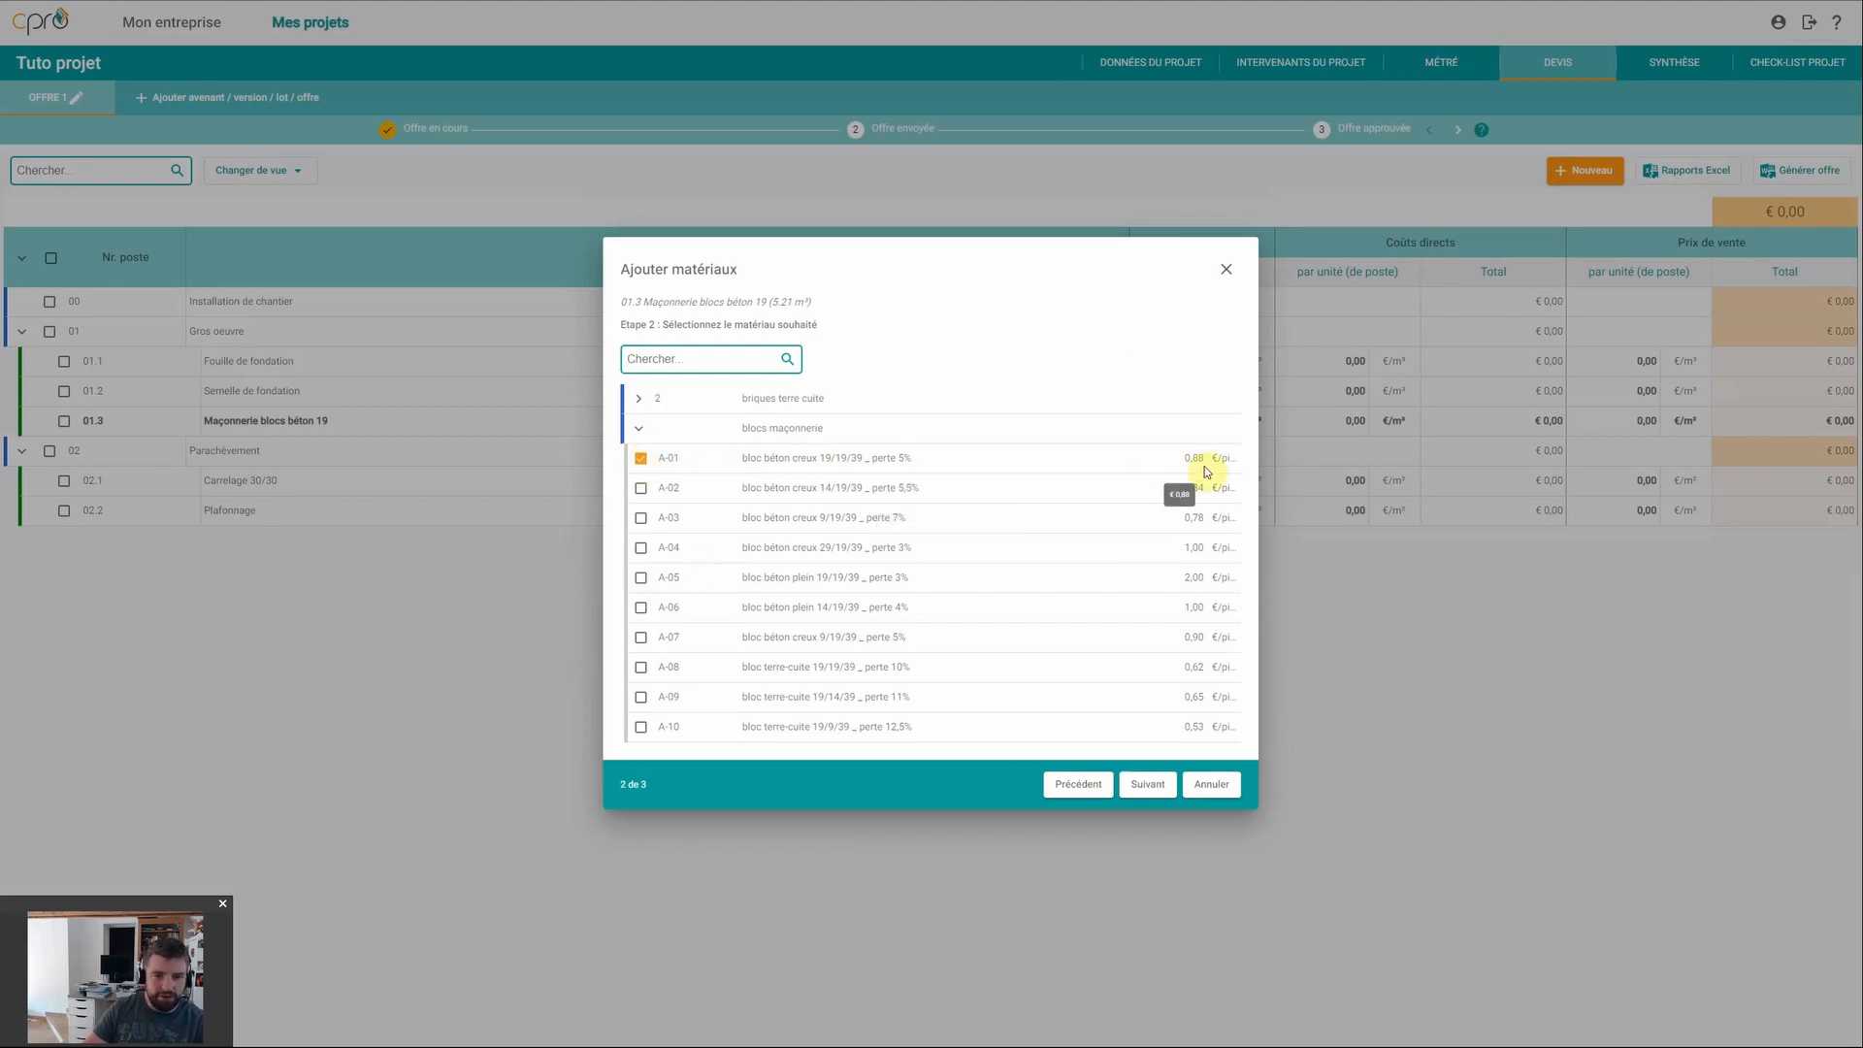
{"action": "left_click", "coordinate": [1150, 784]}
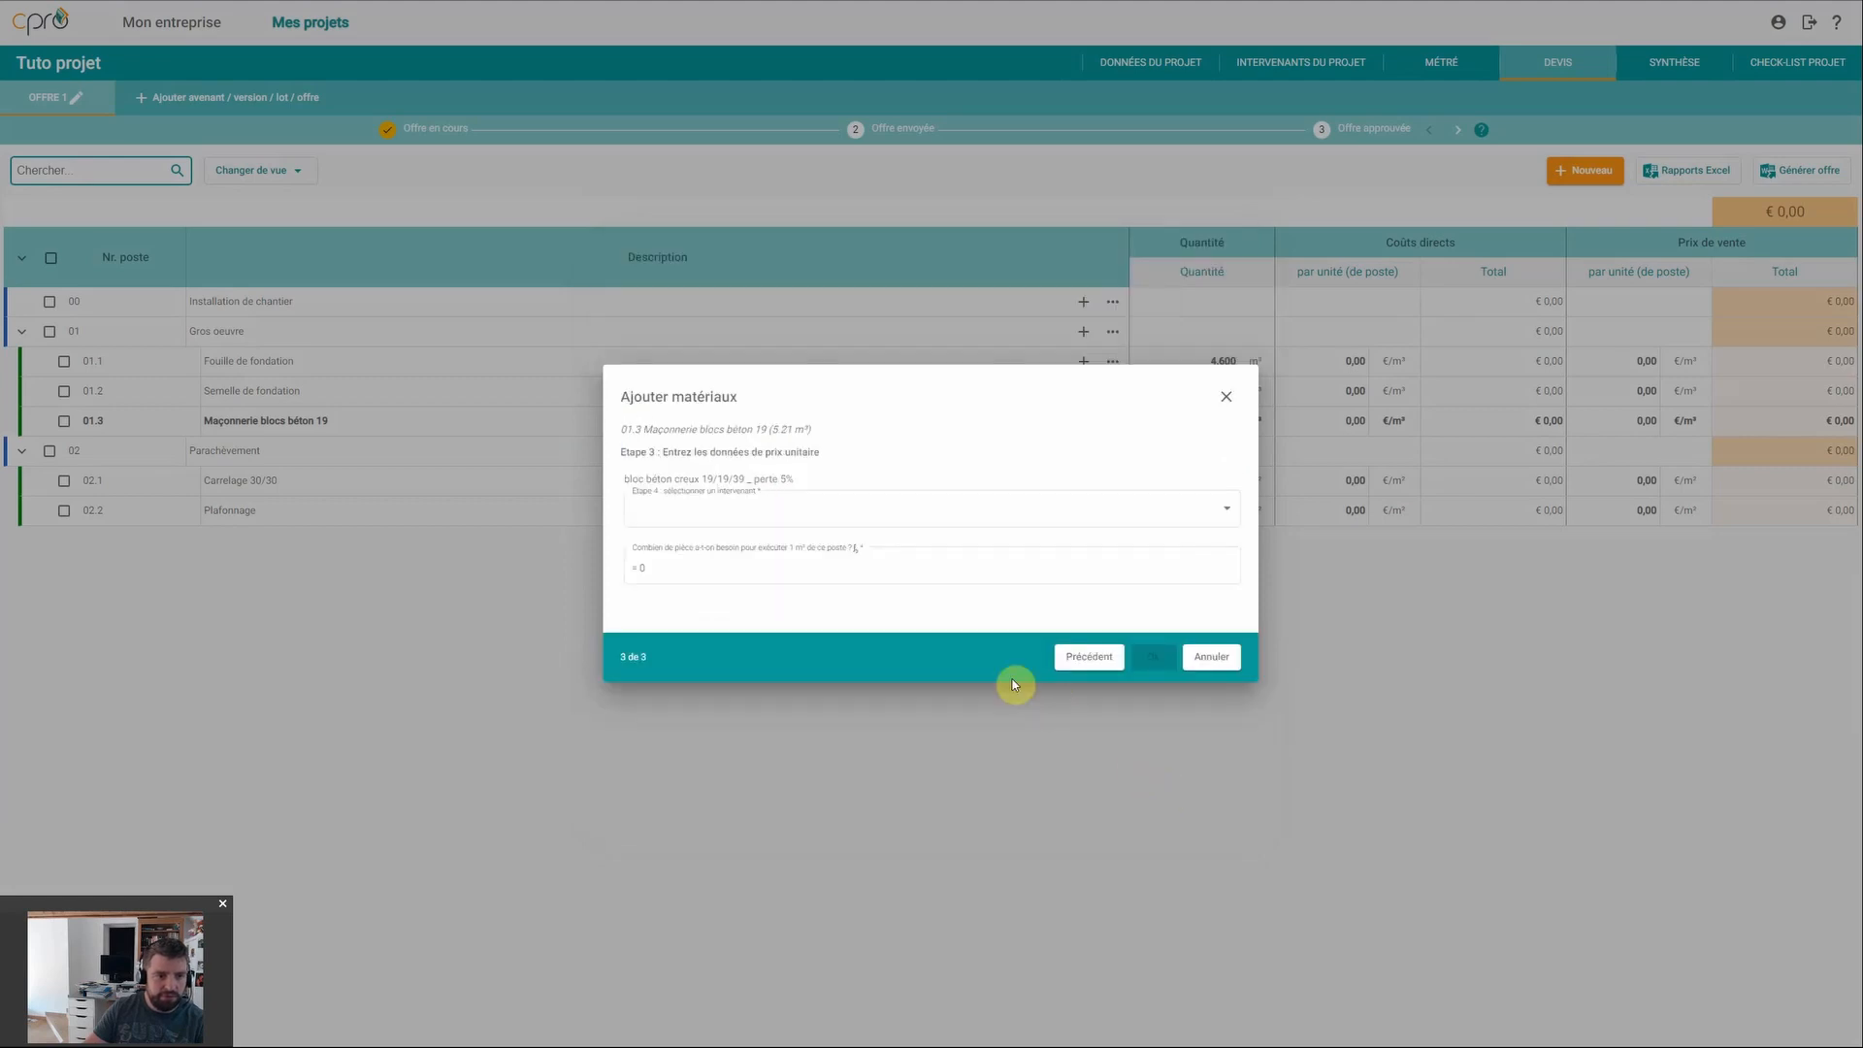
Step: Assign Fournisseur A to the block material, enter 1/(0.2*0.19*0.4) pieces per m³, and add it to the item
{"action": "left_click", "coordinate": [736, 511]}
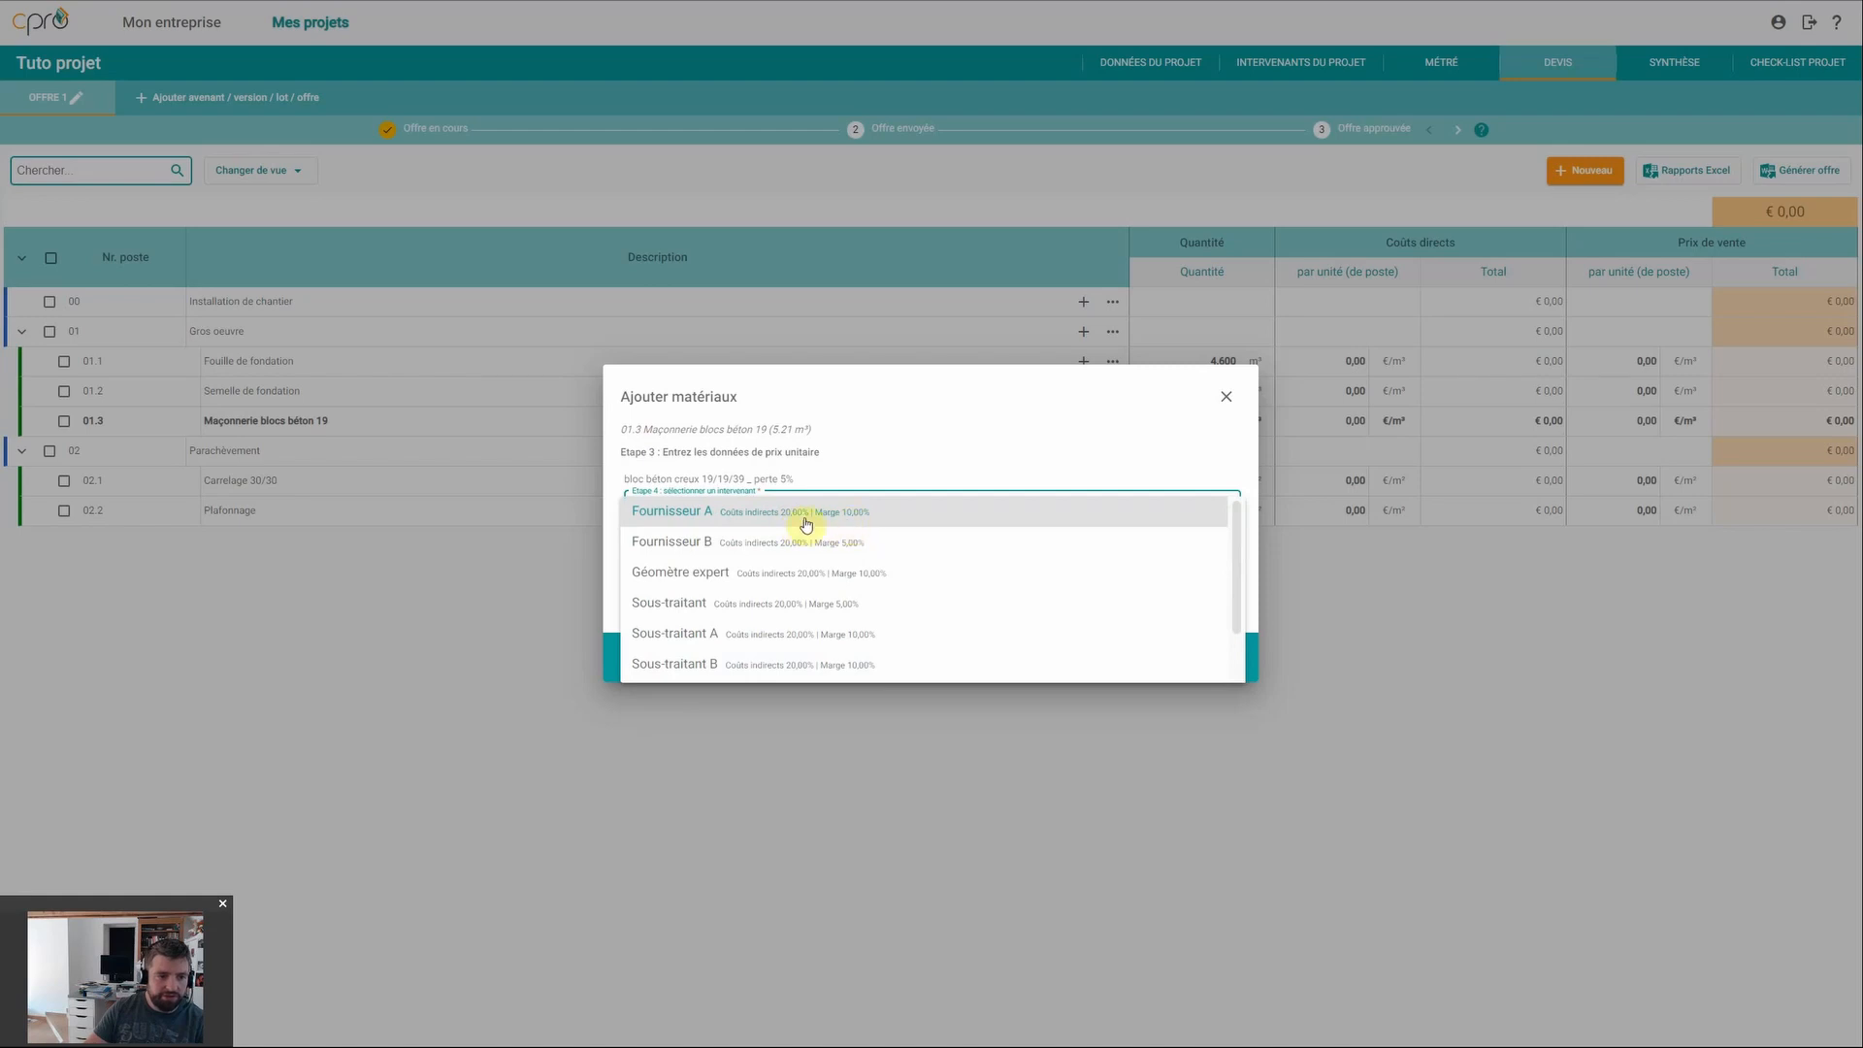
{"action": "left_click", "coordinate": [708, 512]}
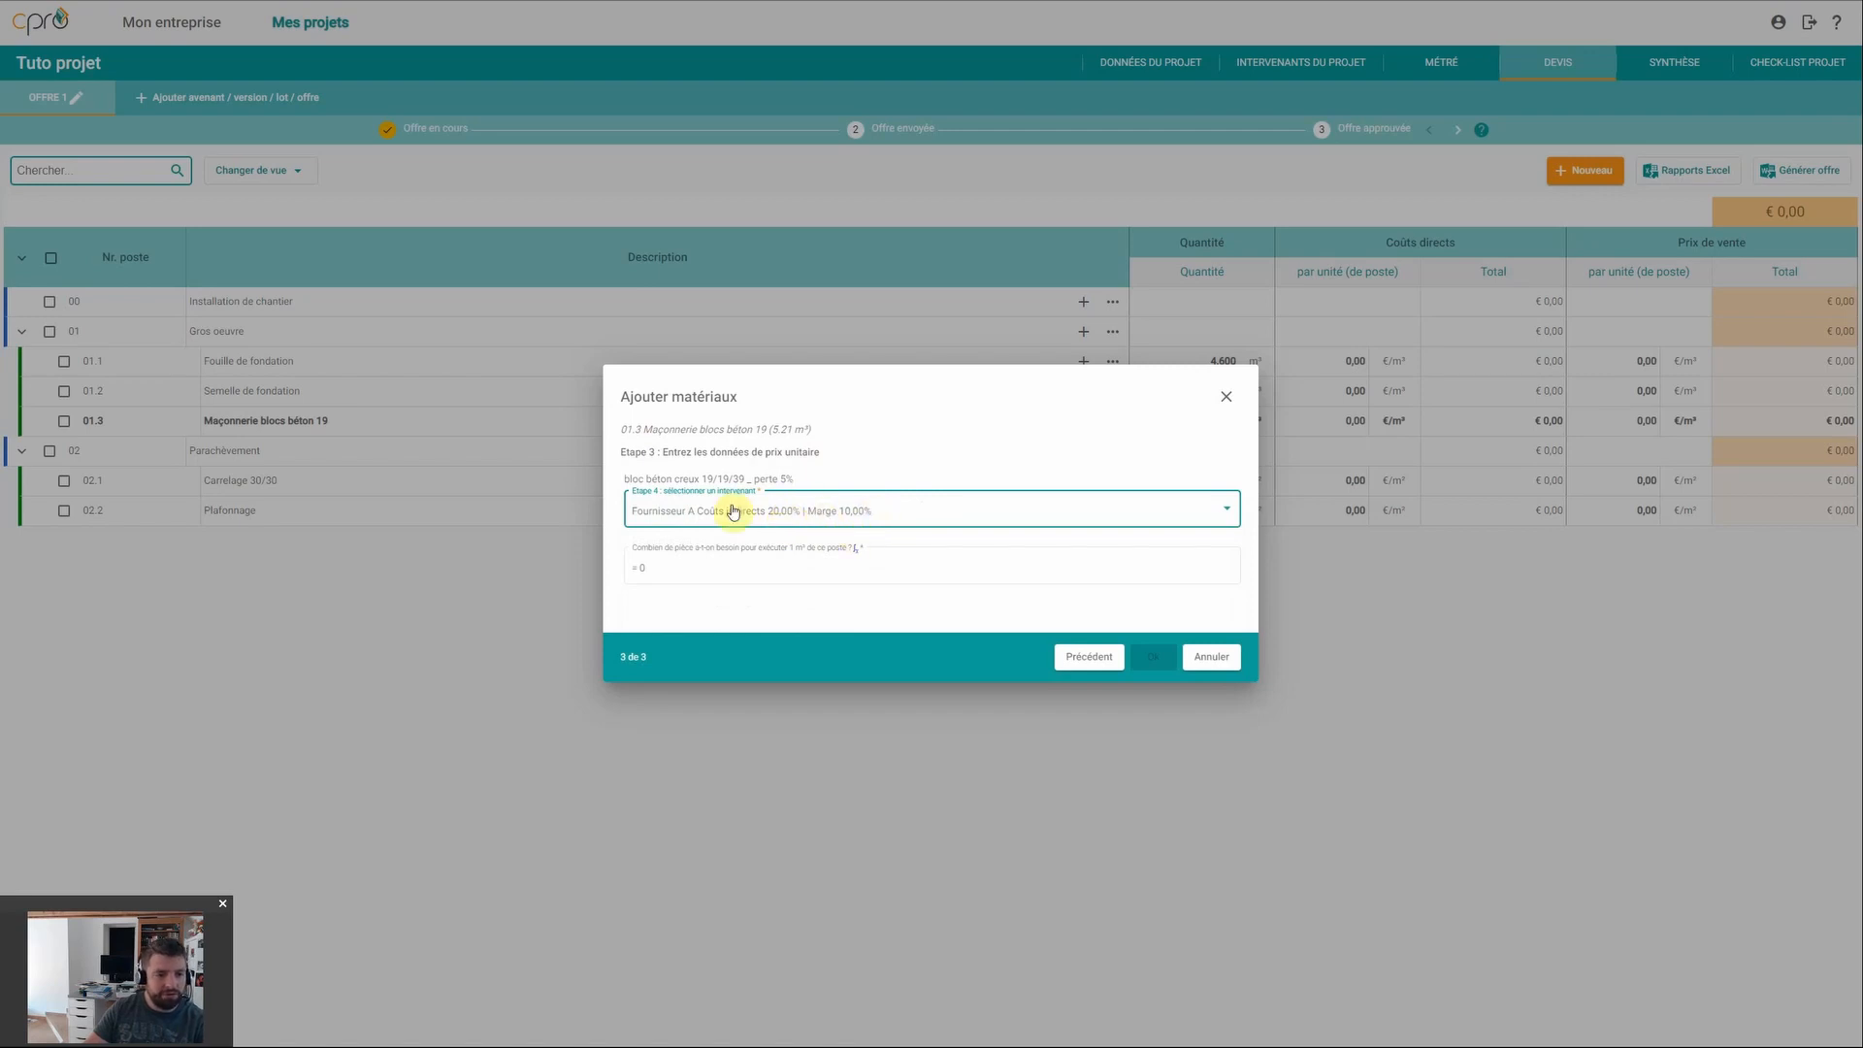
{"action": "left_click", "coordinate": [698, 564]}
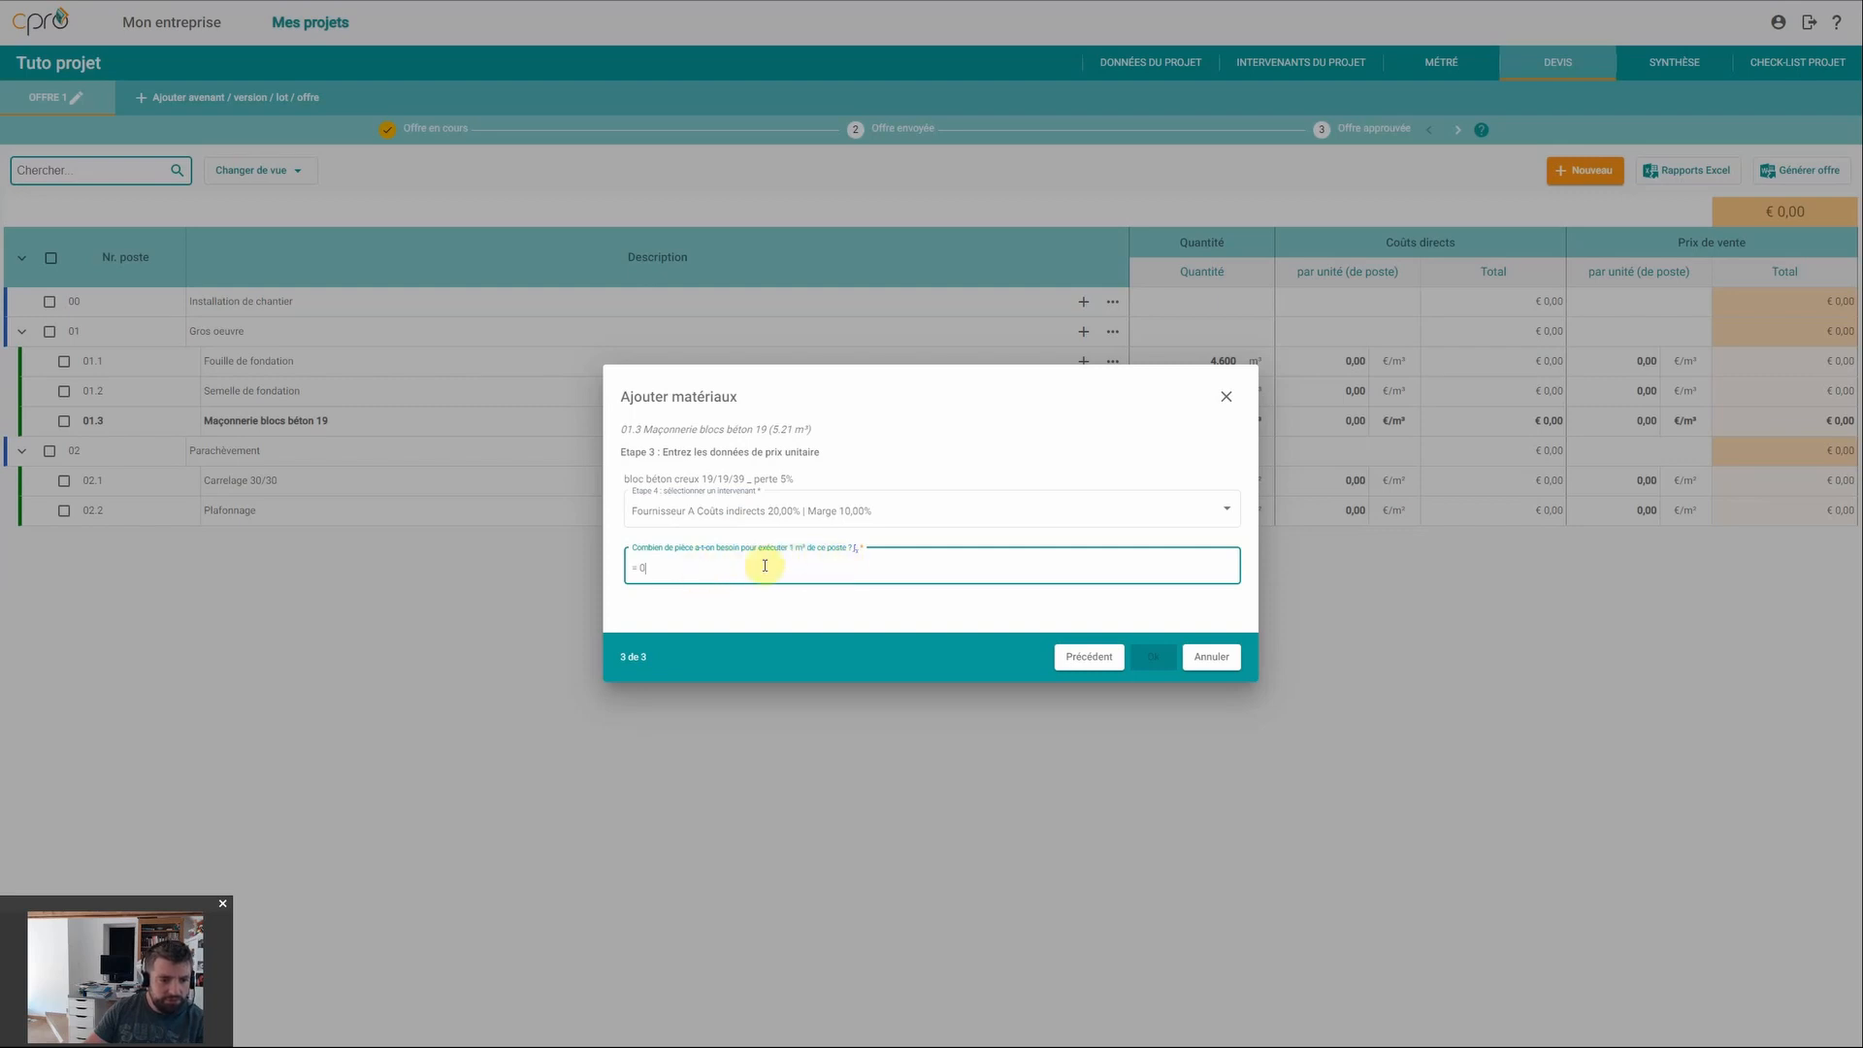
{"action": "left_click", "coordinate": [631, 565]}
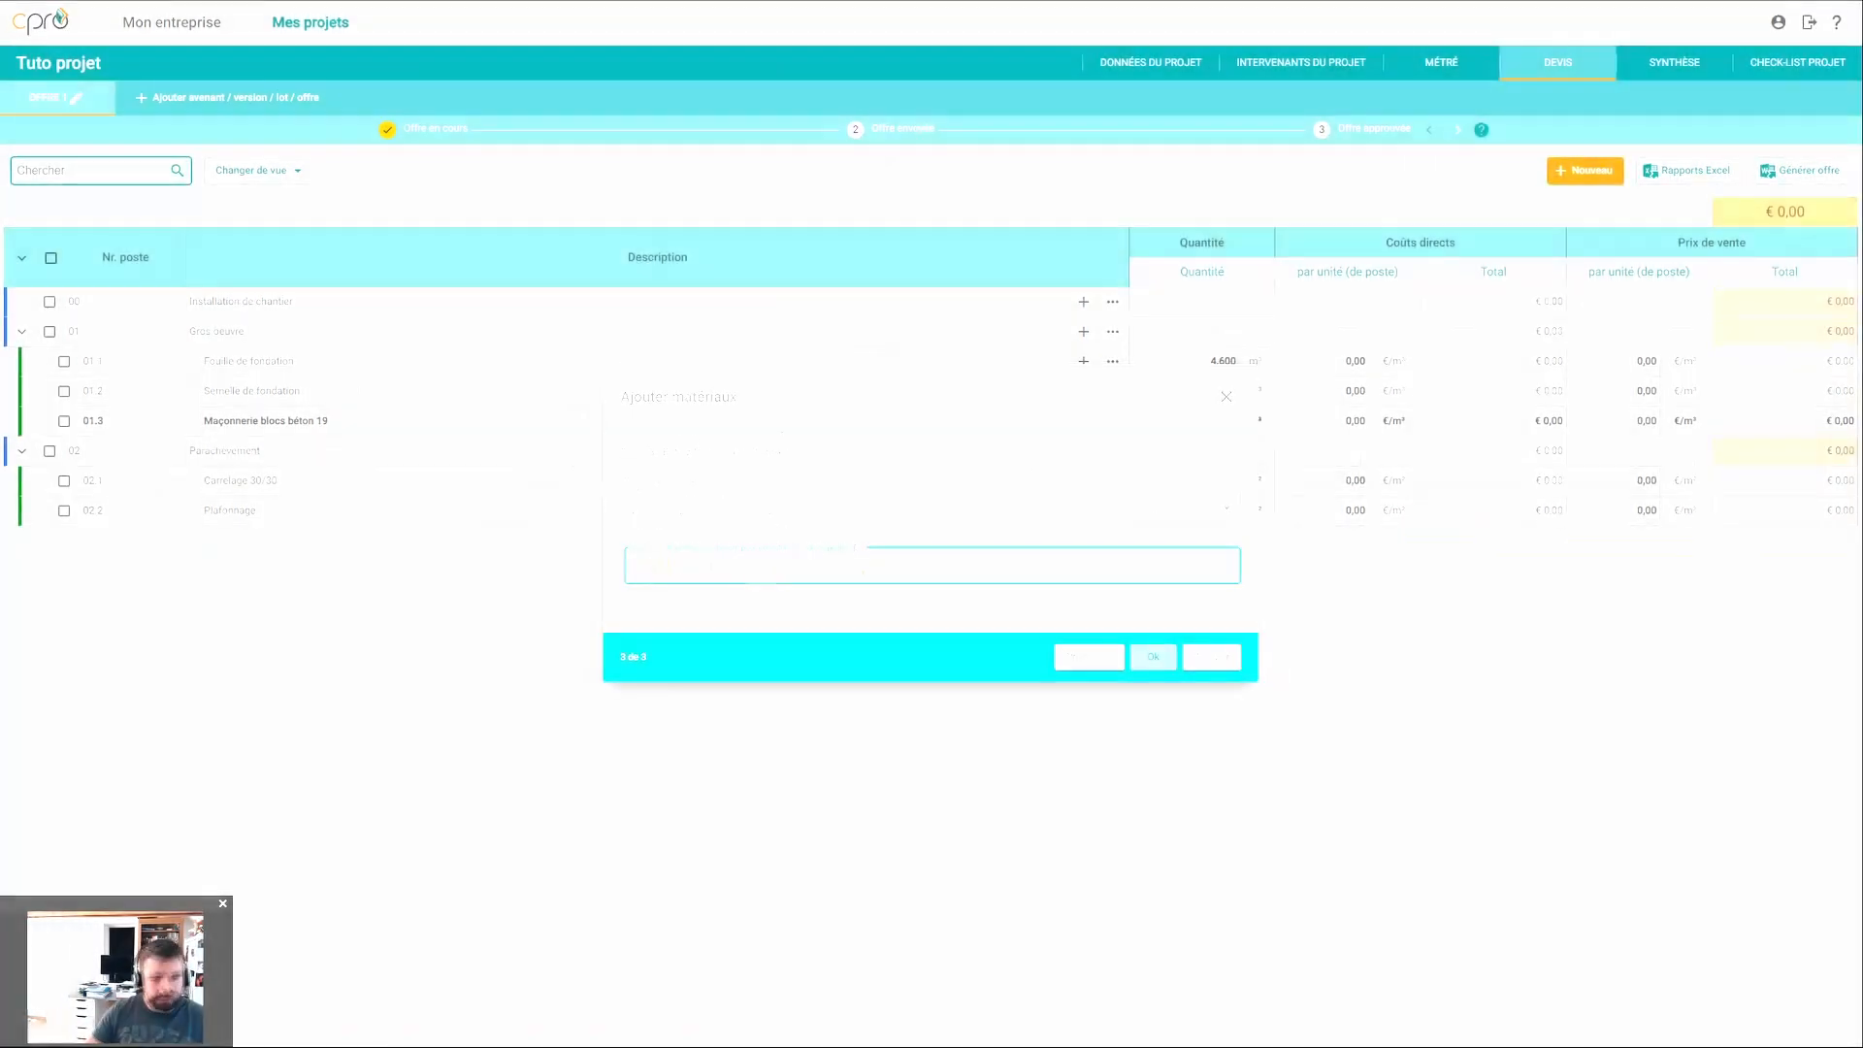
{"action": "type", "text": "1/(0.2*0.19*0.4)"}
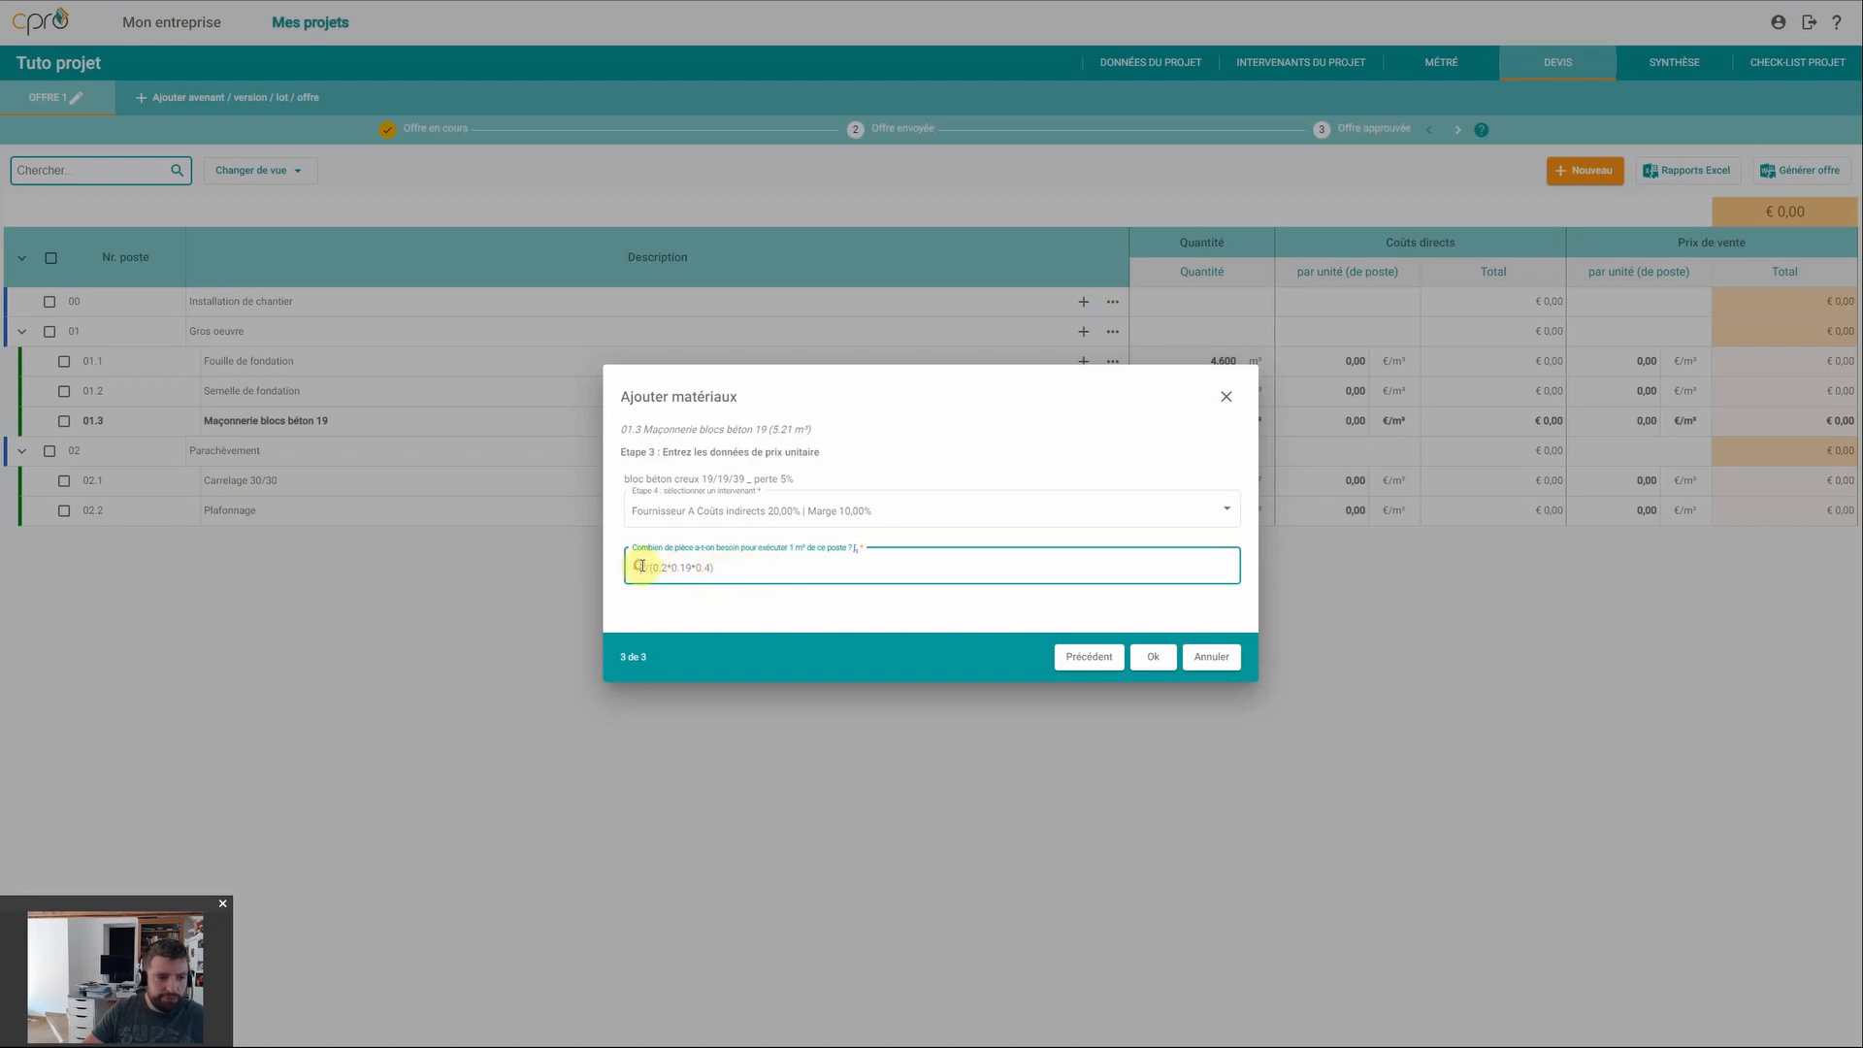
{"action": "left_click_drag", "start_coordinate": [642, 566], "coordinate": [716, 569]}
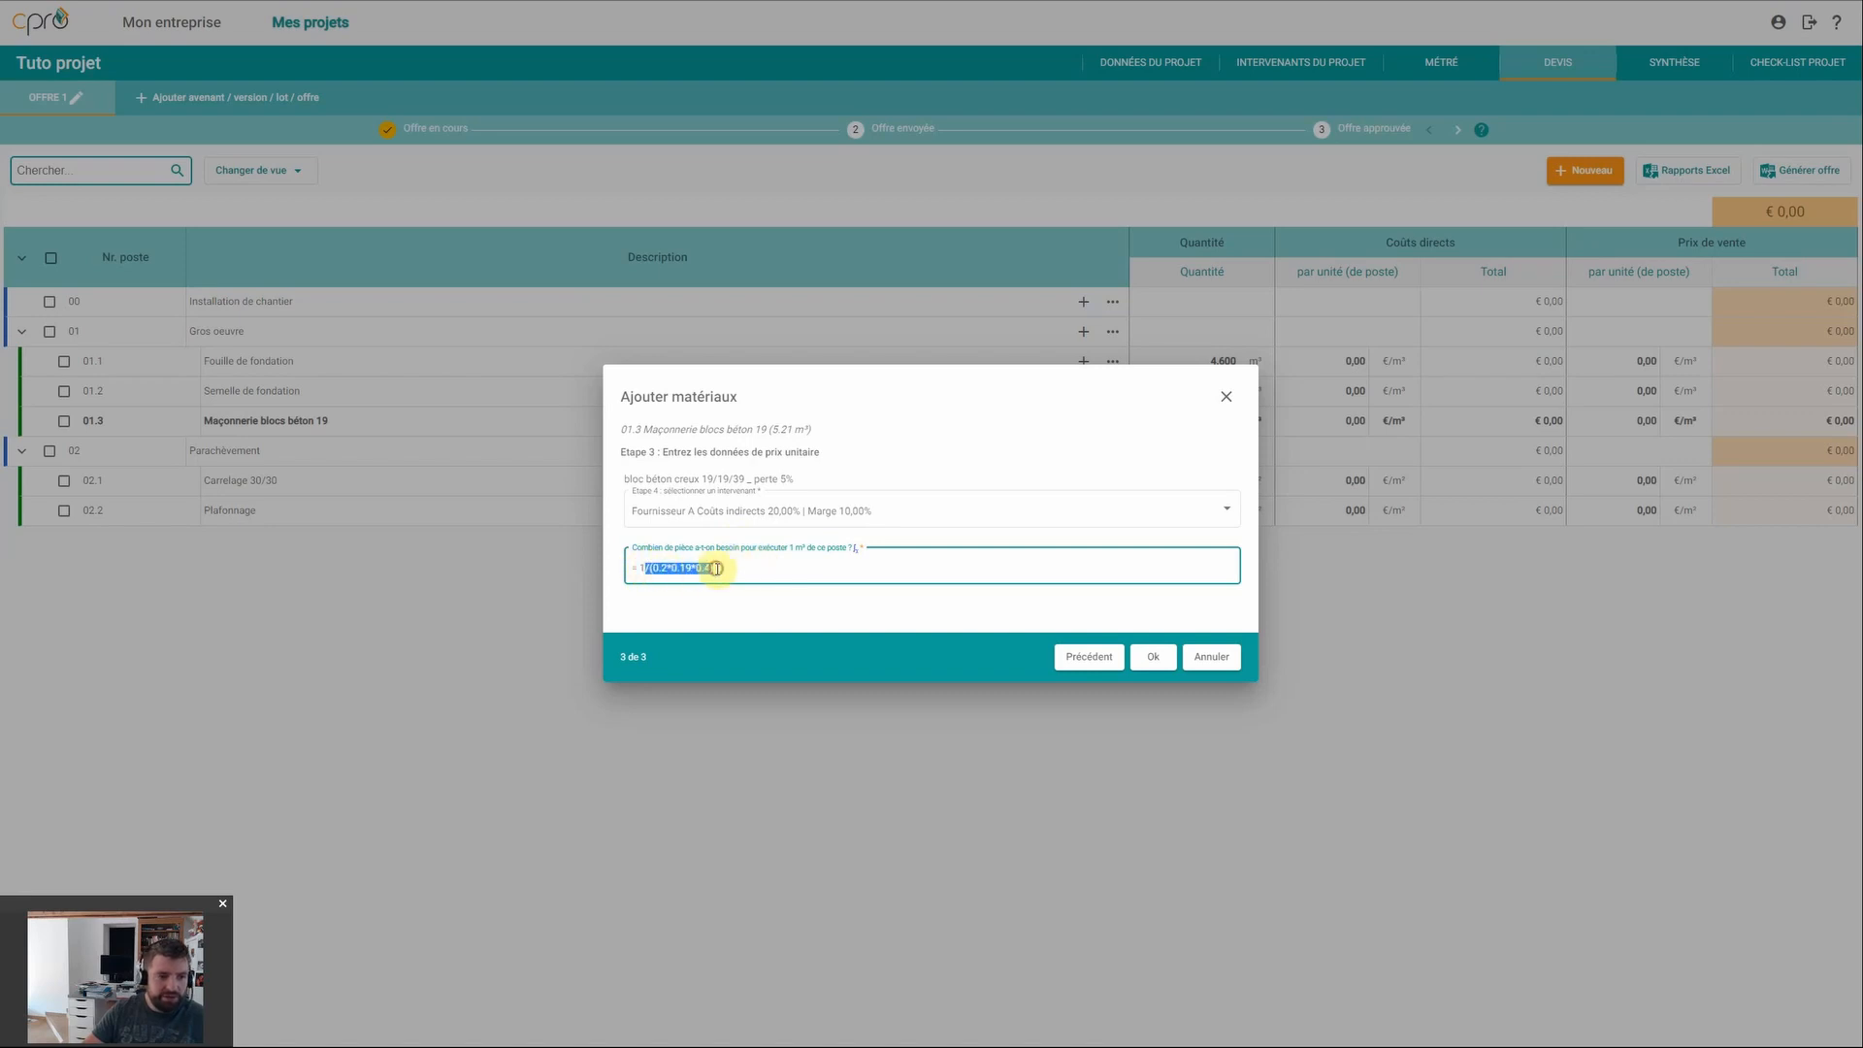
{"action": "left_click", "coordinate": [718, 567]}
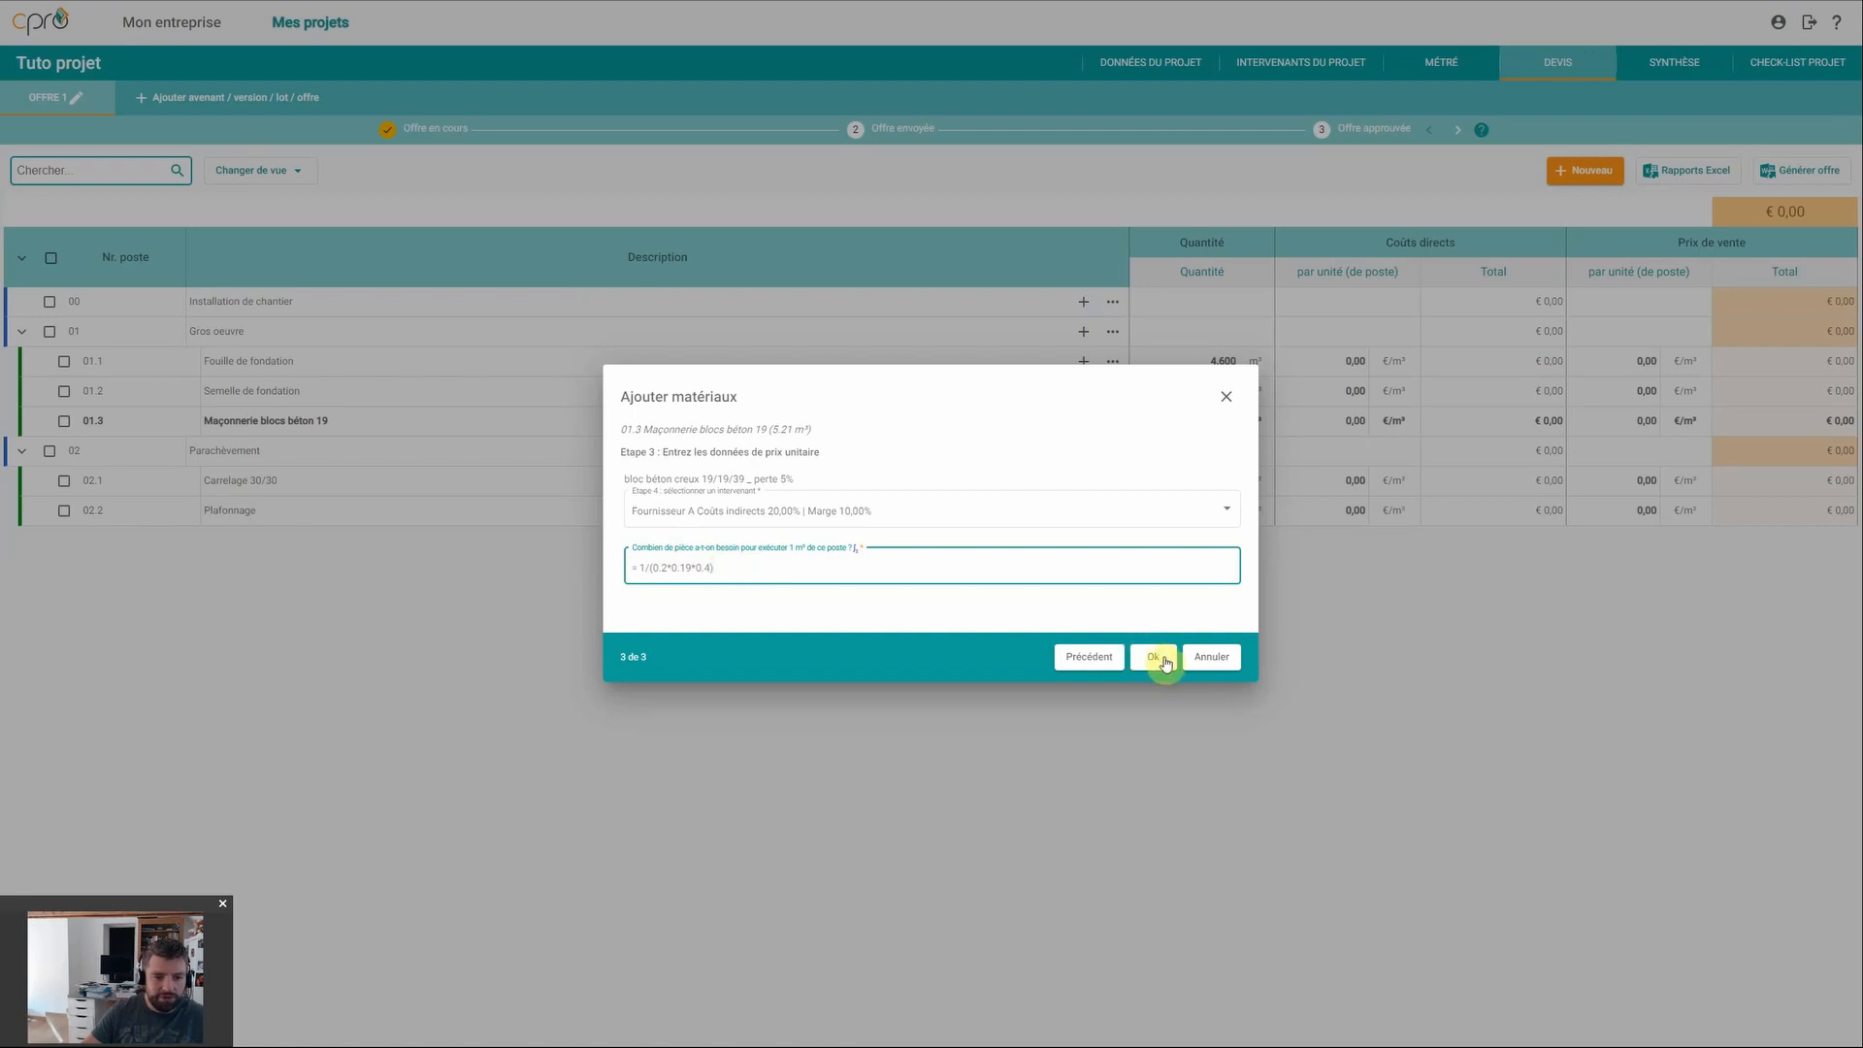
{"action": "left_click", "coordinate": [1164, 662]}
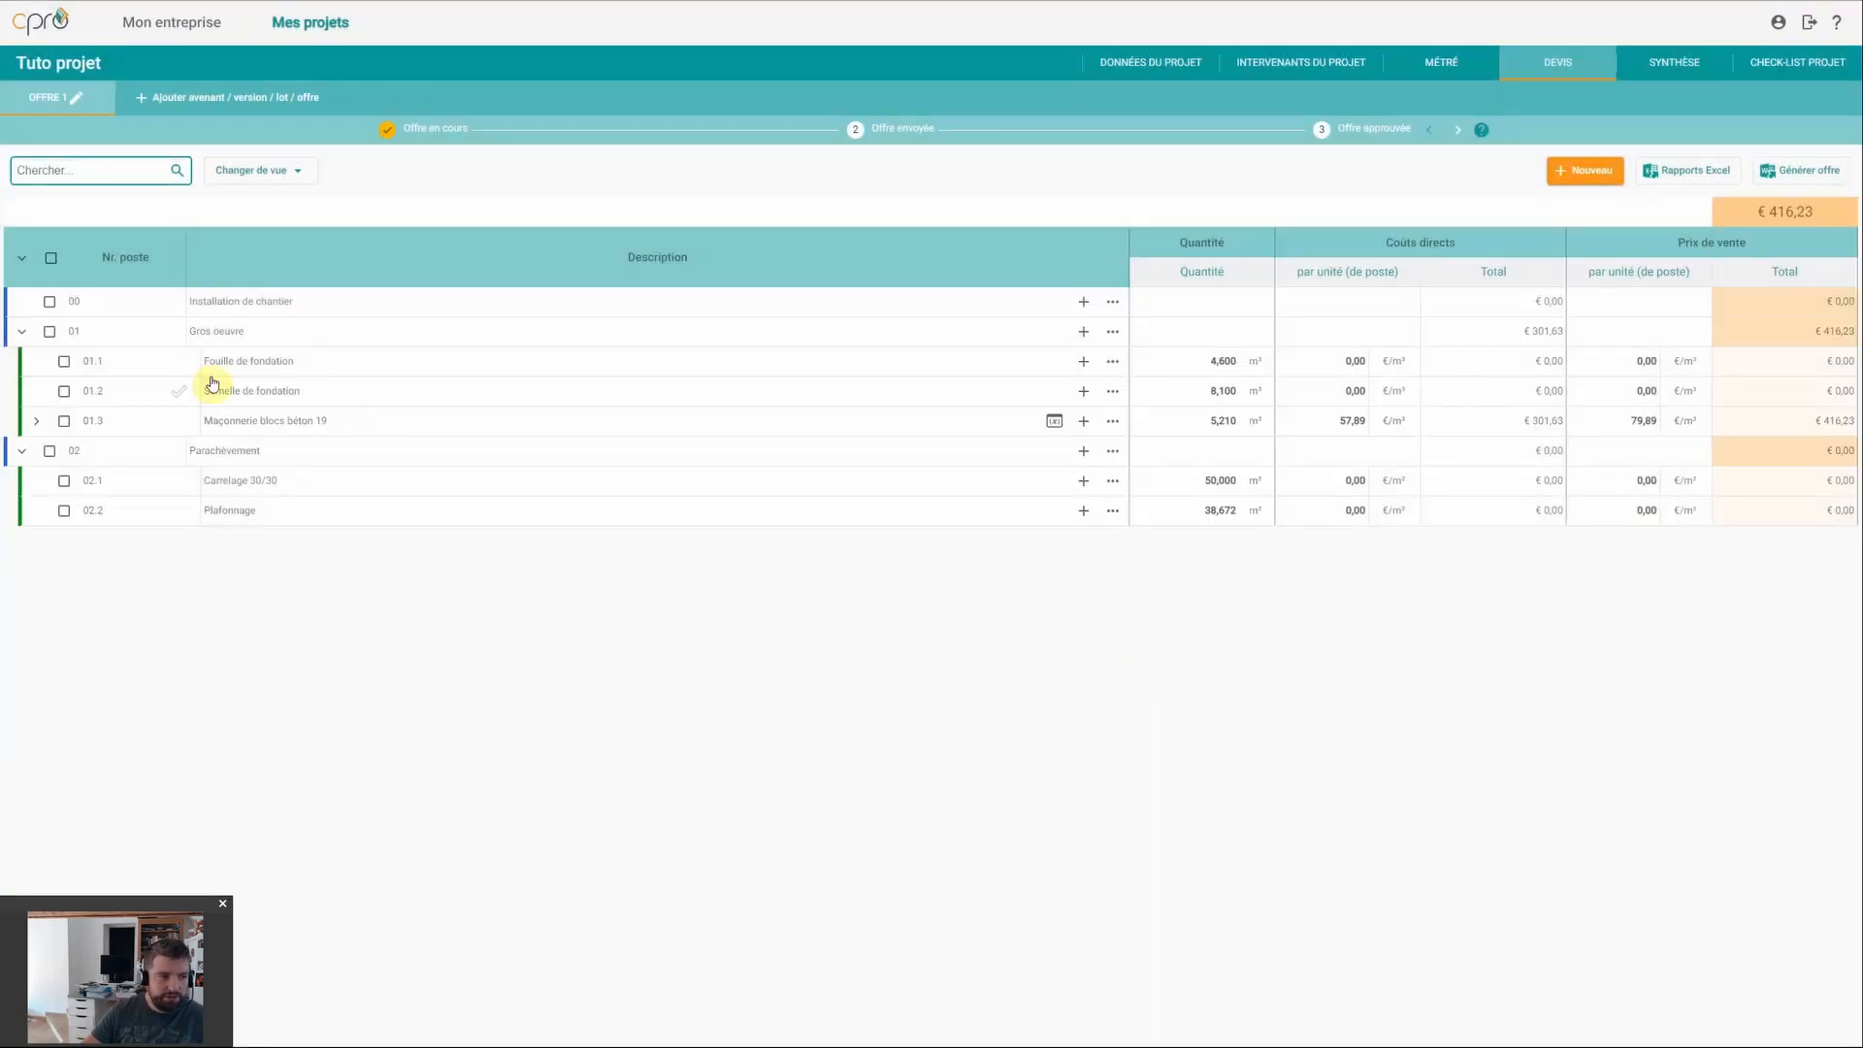
Step: Open the bloc béton creux resource under item 01.3 and review its supplier, total quantity, direct costs and selling price
{"action": "left_click", "coordinate": [36, 420]}
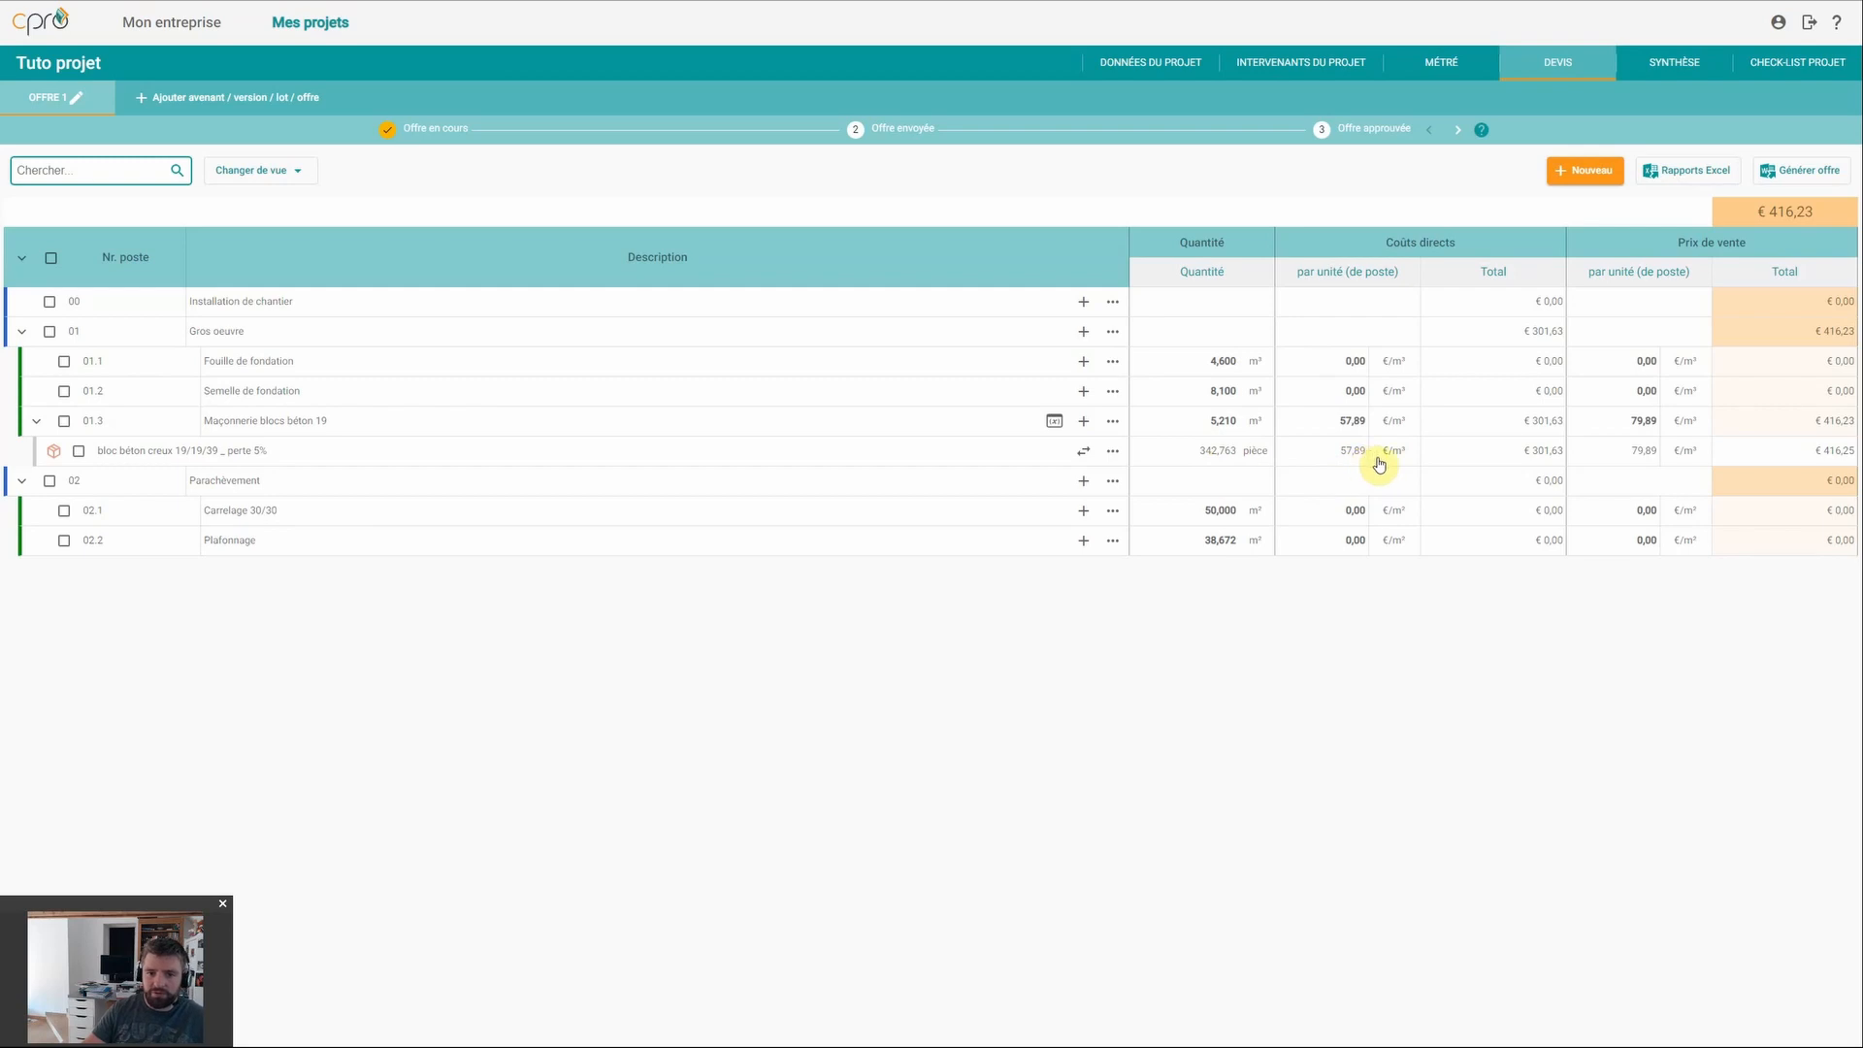
{"action": "left_click", "coordinate": [179, 452]}
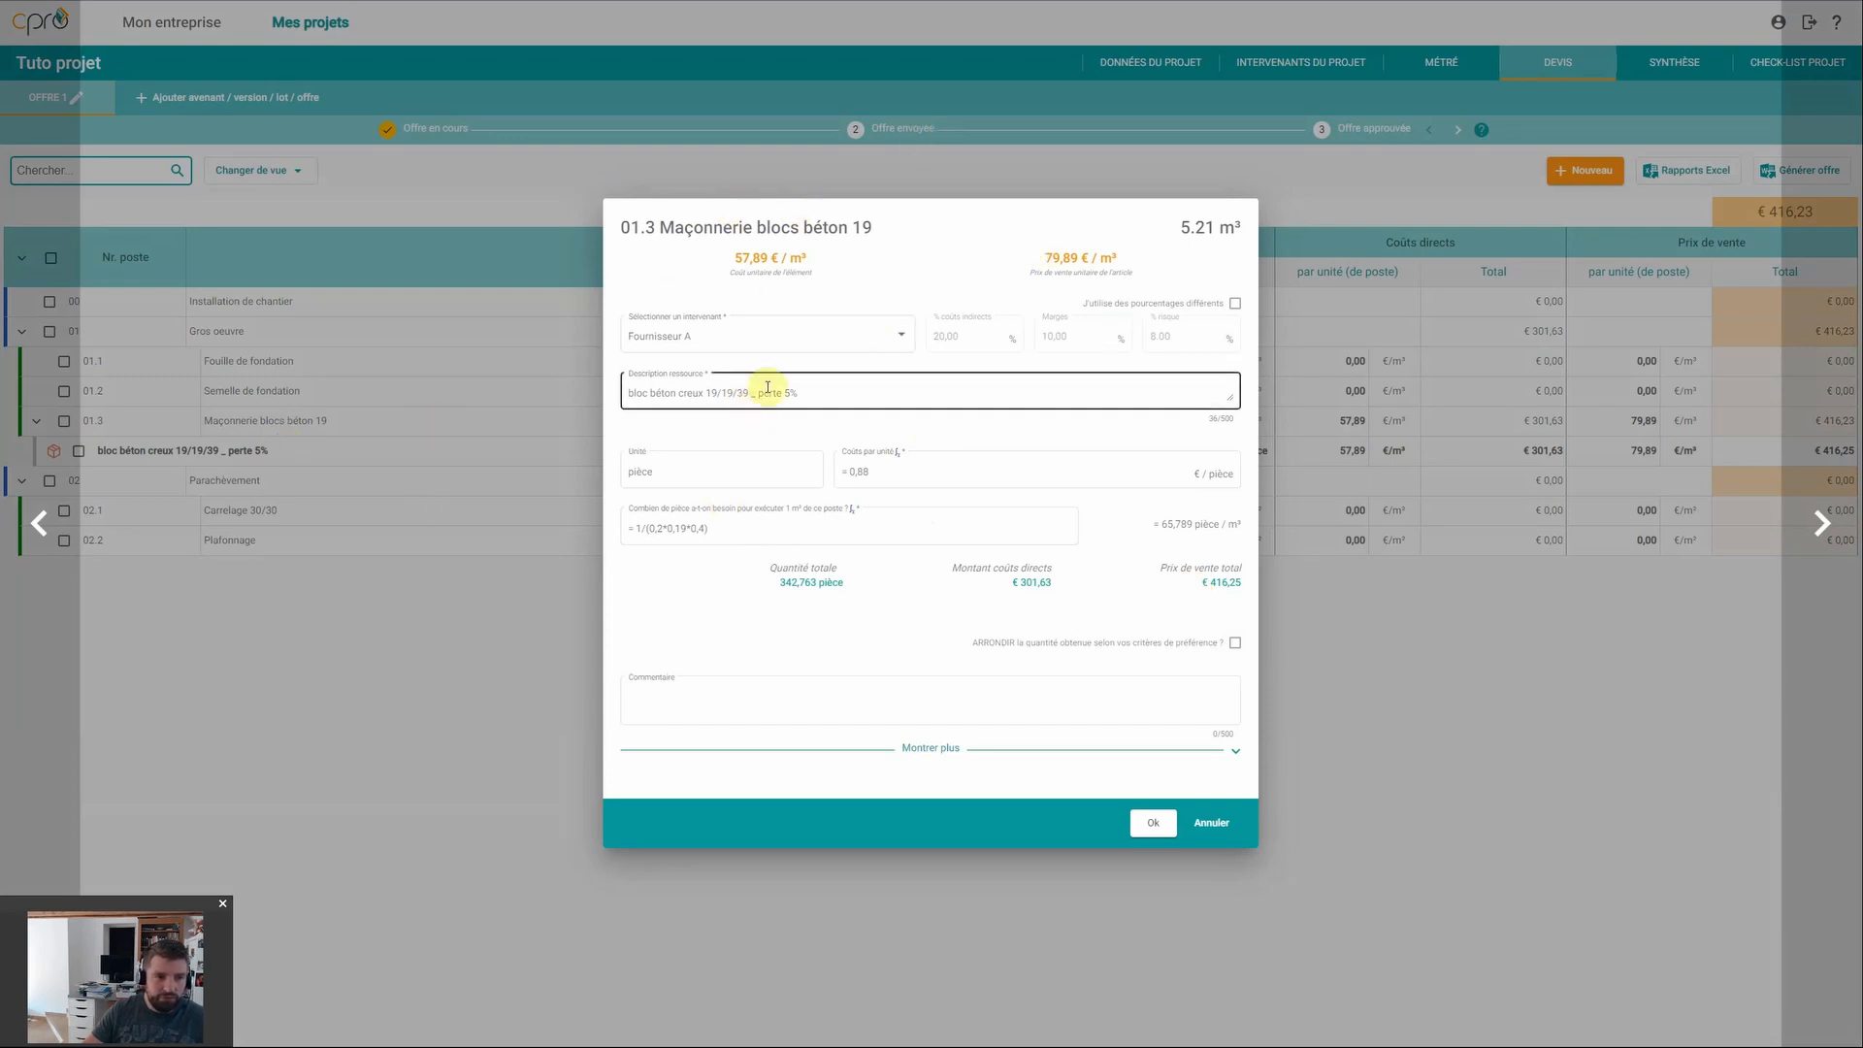
{"action": "left_click", "coordinate": [818, 333]}
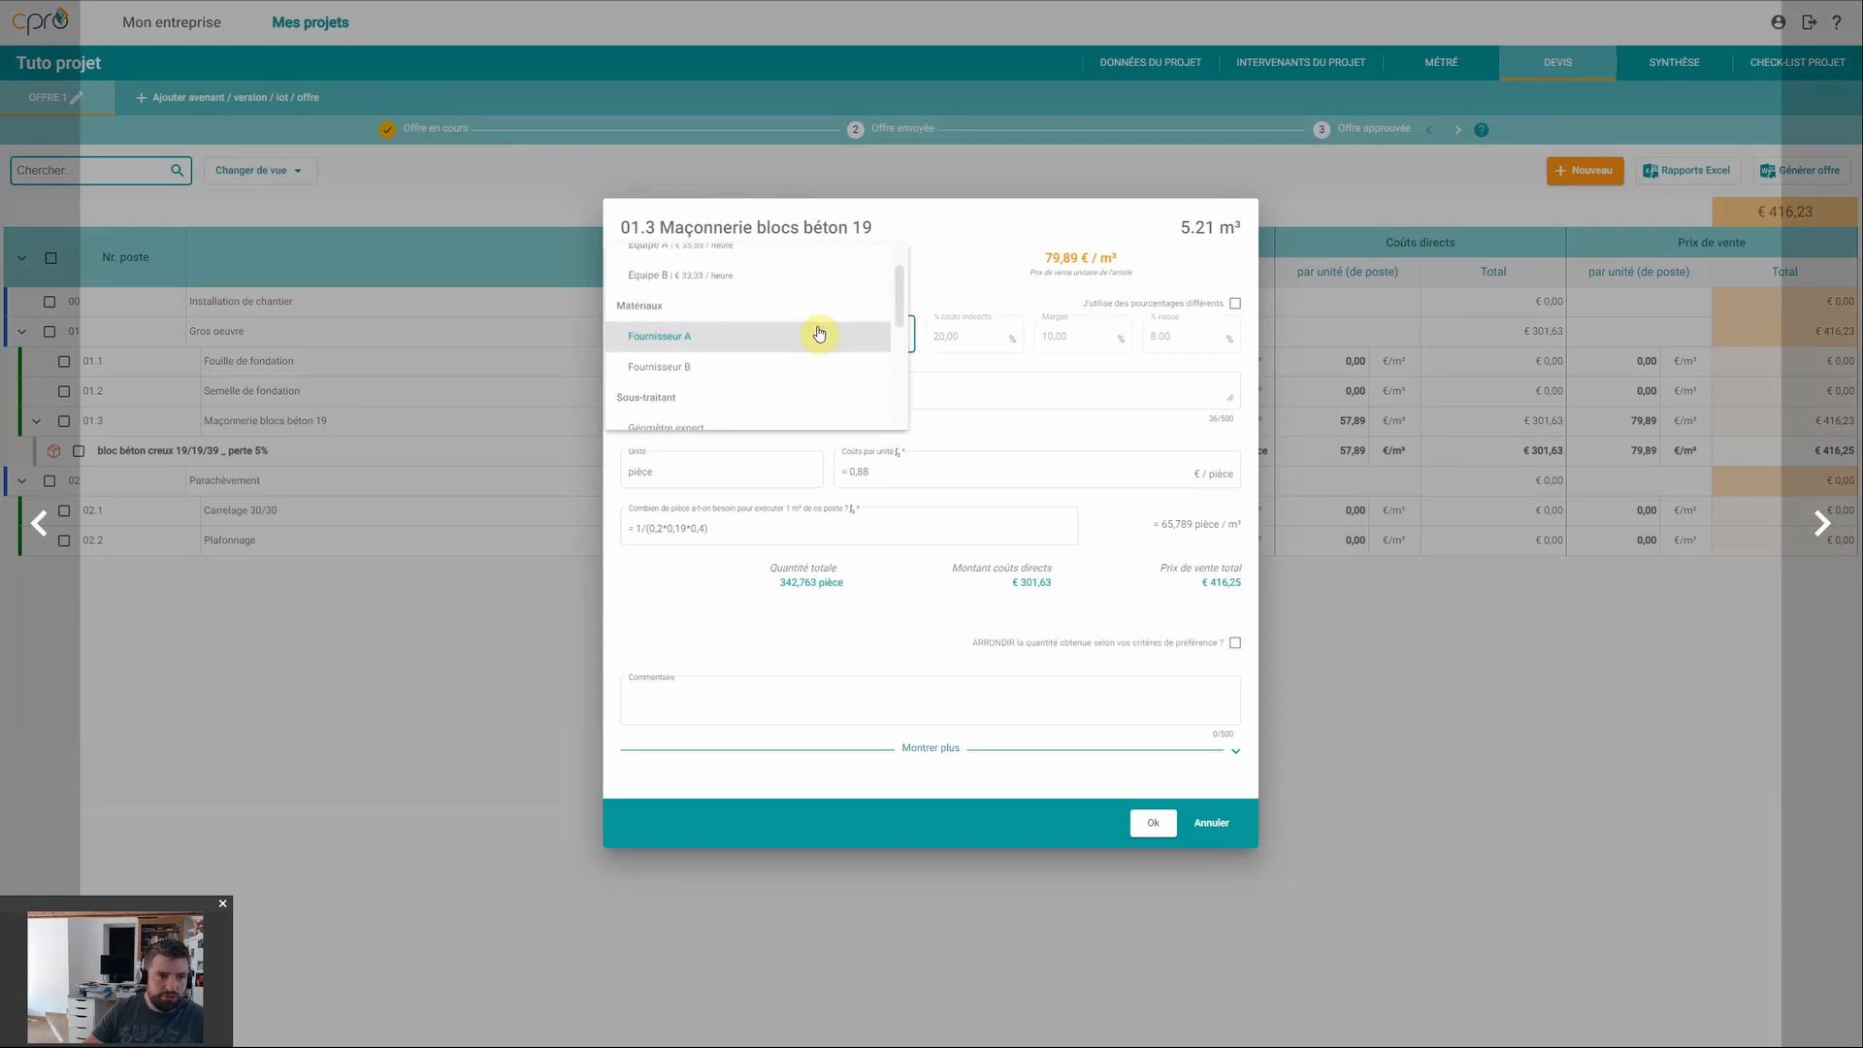
{"action": "left_click", "coordinate": [789, 338]}
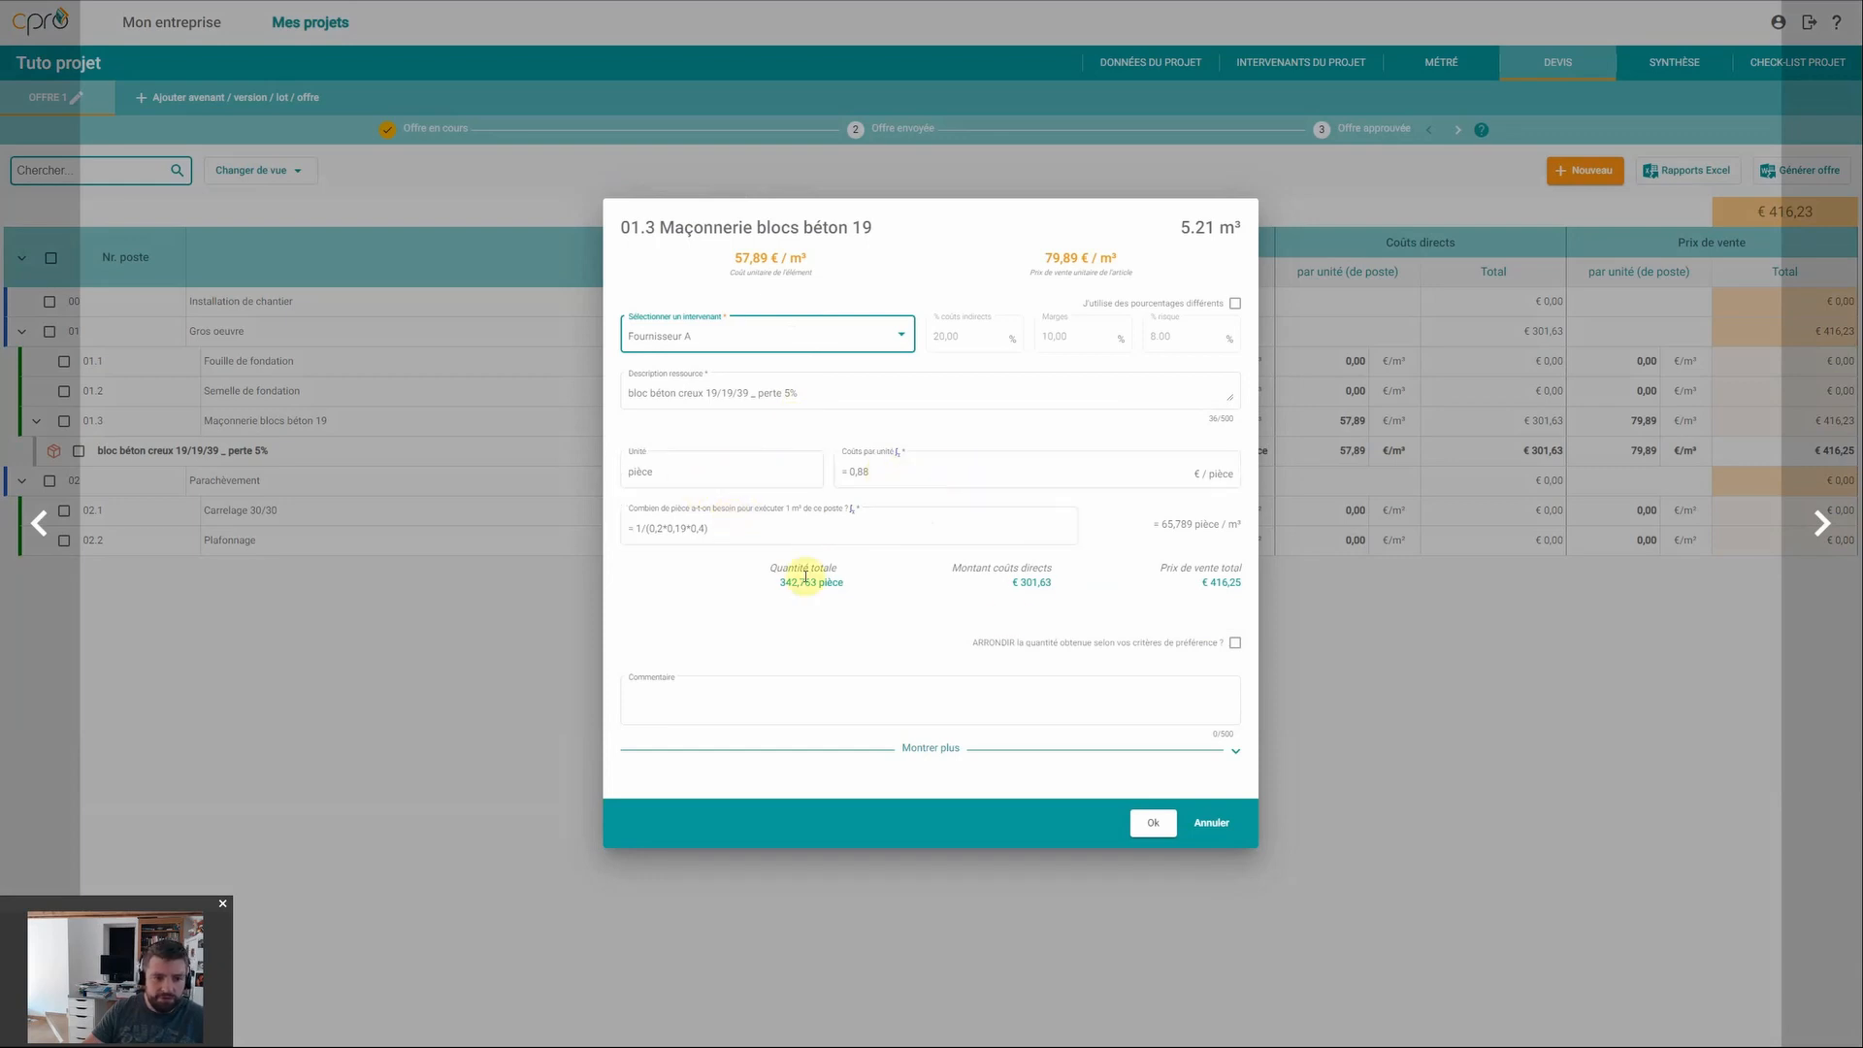
{"action": "left_click_drag", "start_coordinate": [773, 573], "coordinate": [1246, 583]}
{"action": "left_click", "coordinate": [1194, 594]}
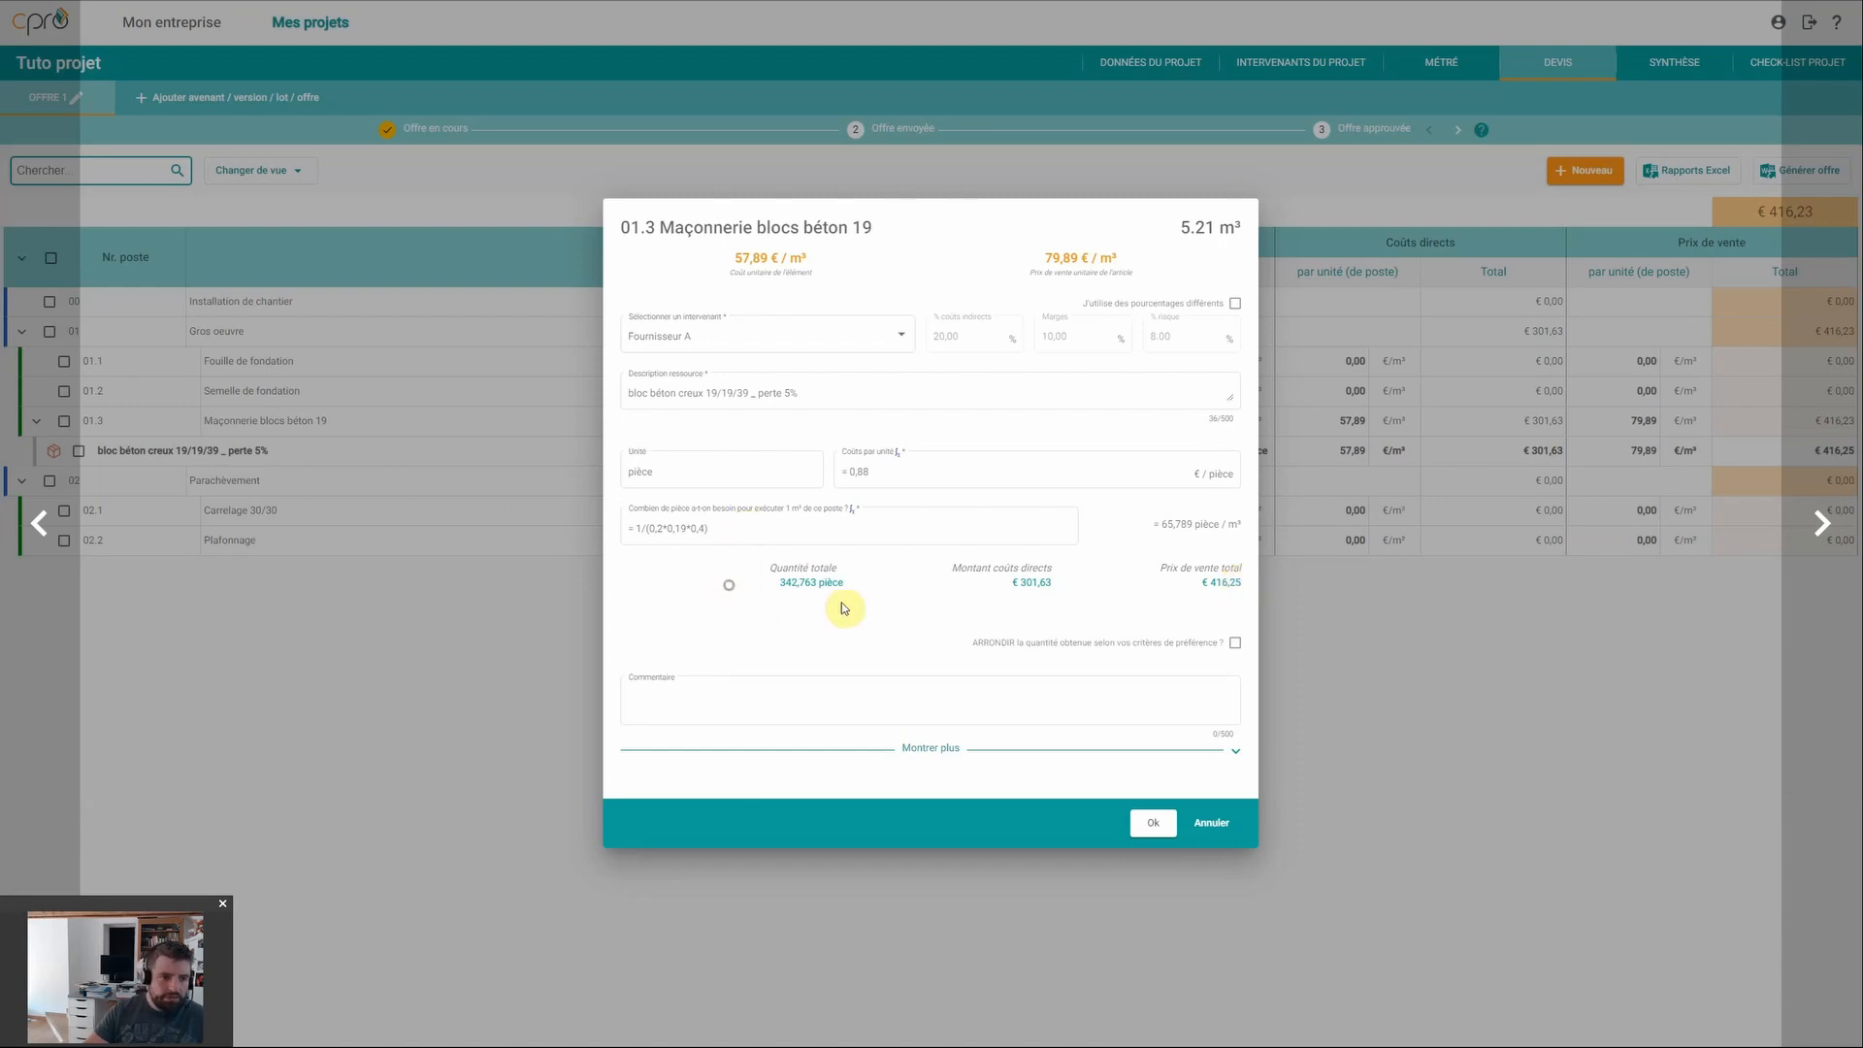
Step: Change the block's pieces-per-m³ formula to (1/(0,2*0,19*0,4))*1.05 to include 5% waste, and check the resulting total quantity
{"action": "left_click", "coordinate": [730, 526]}
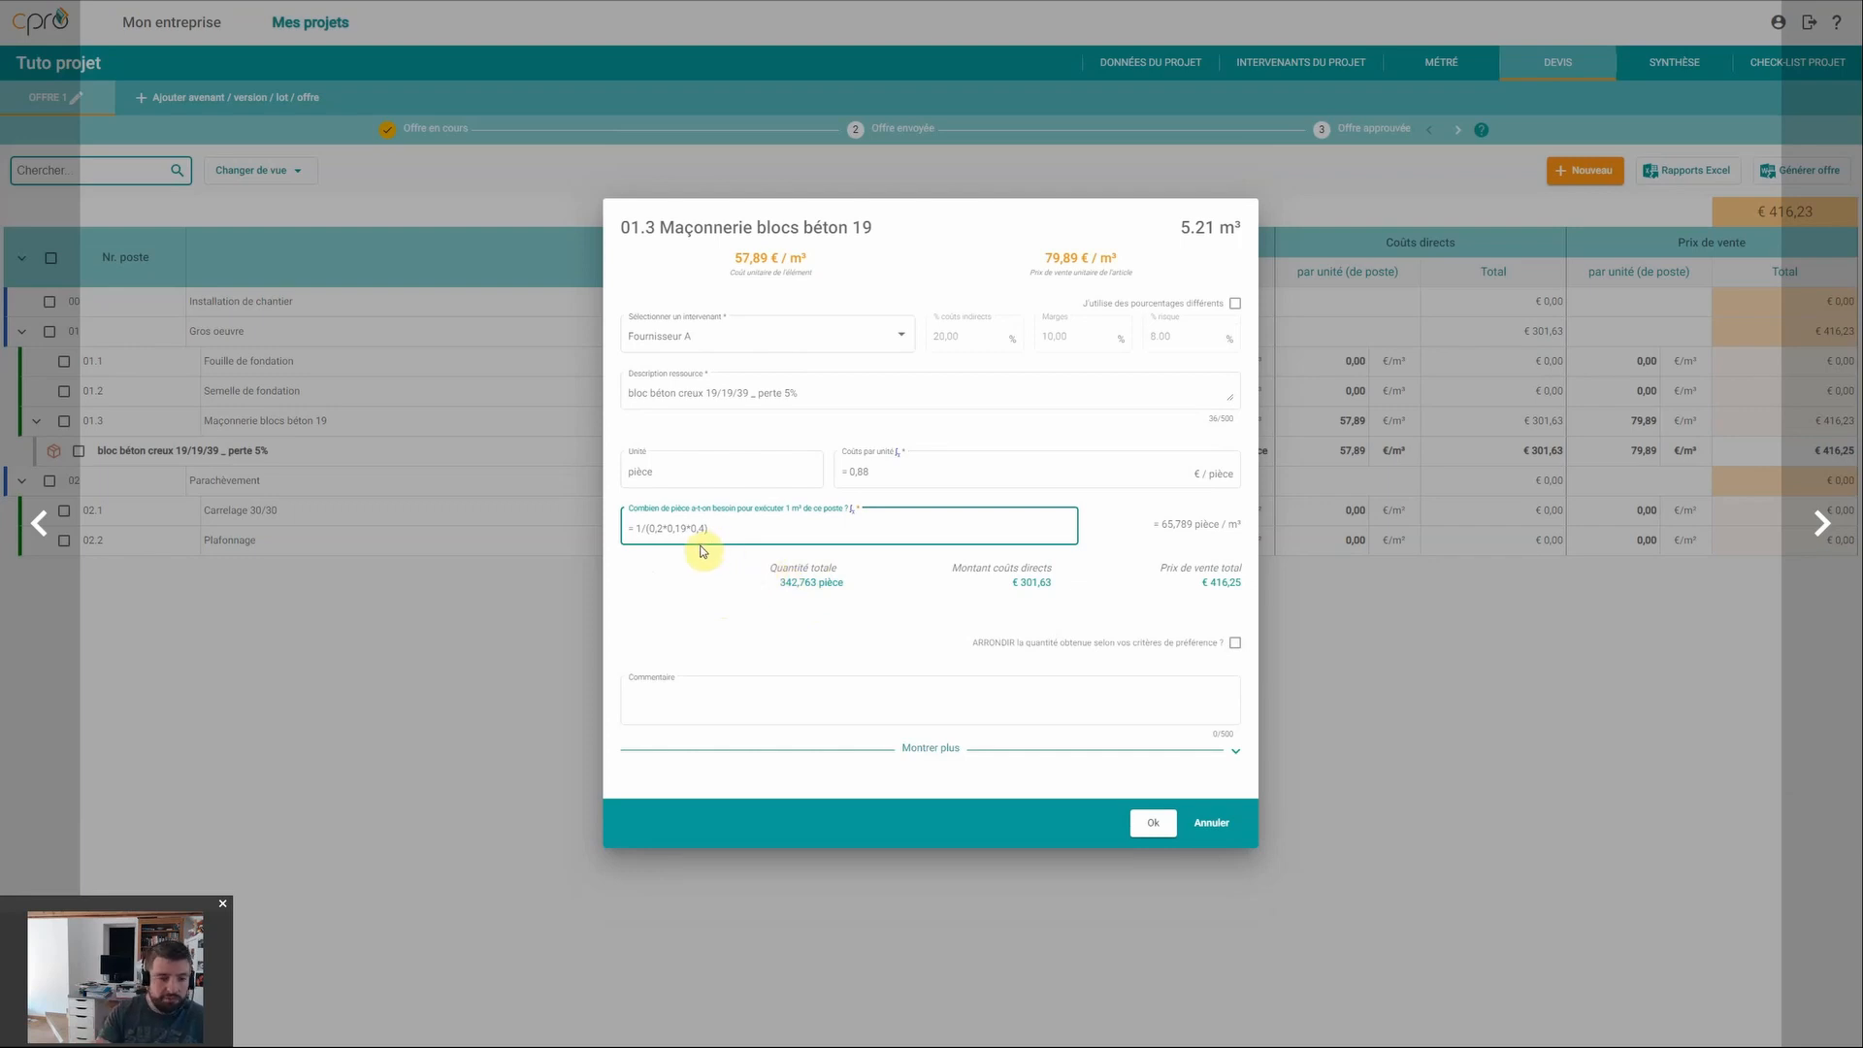
{"action": "type", "text": ")"}
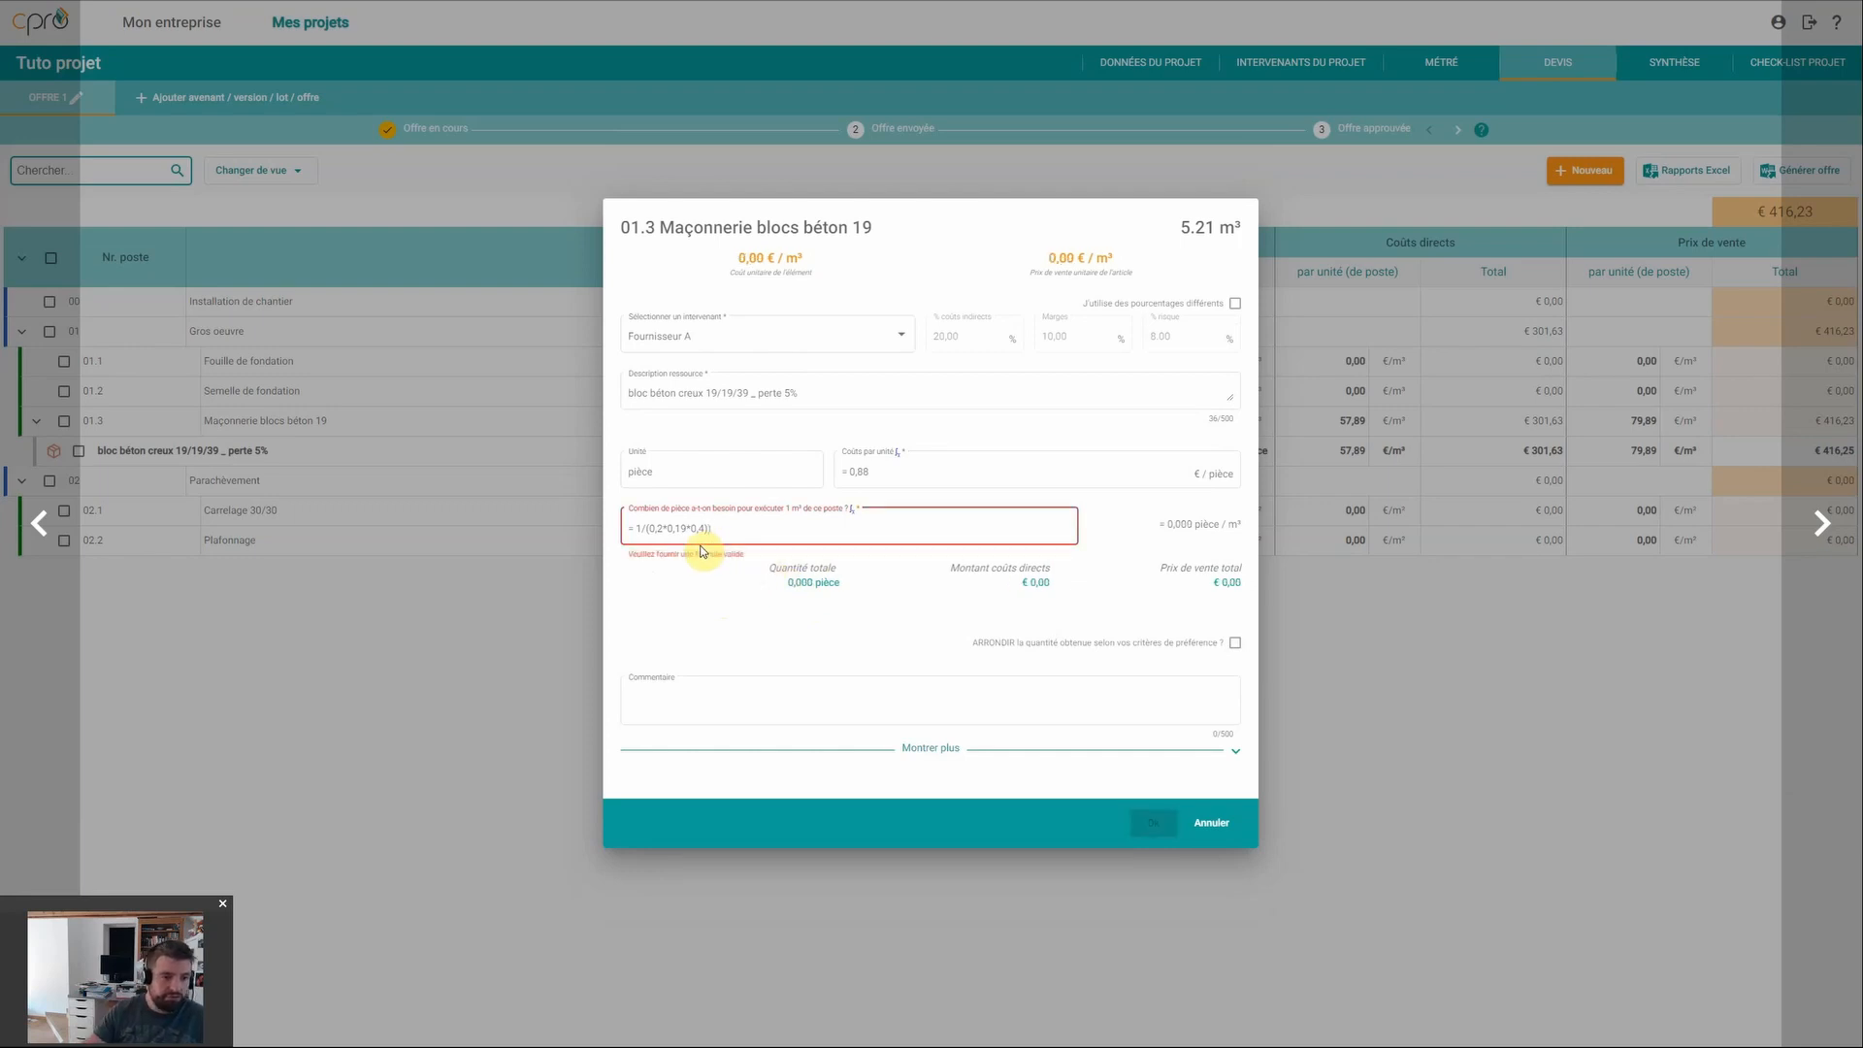
{"action": "left_click", "coordinate": [634, 528]}
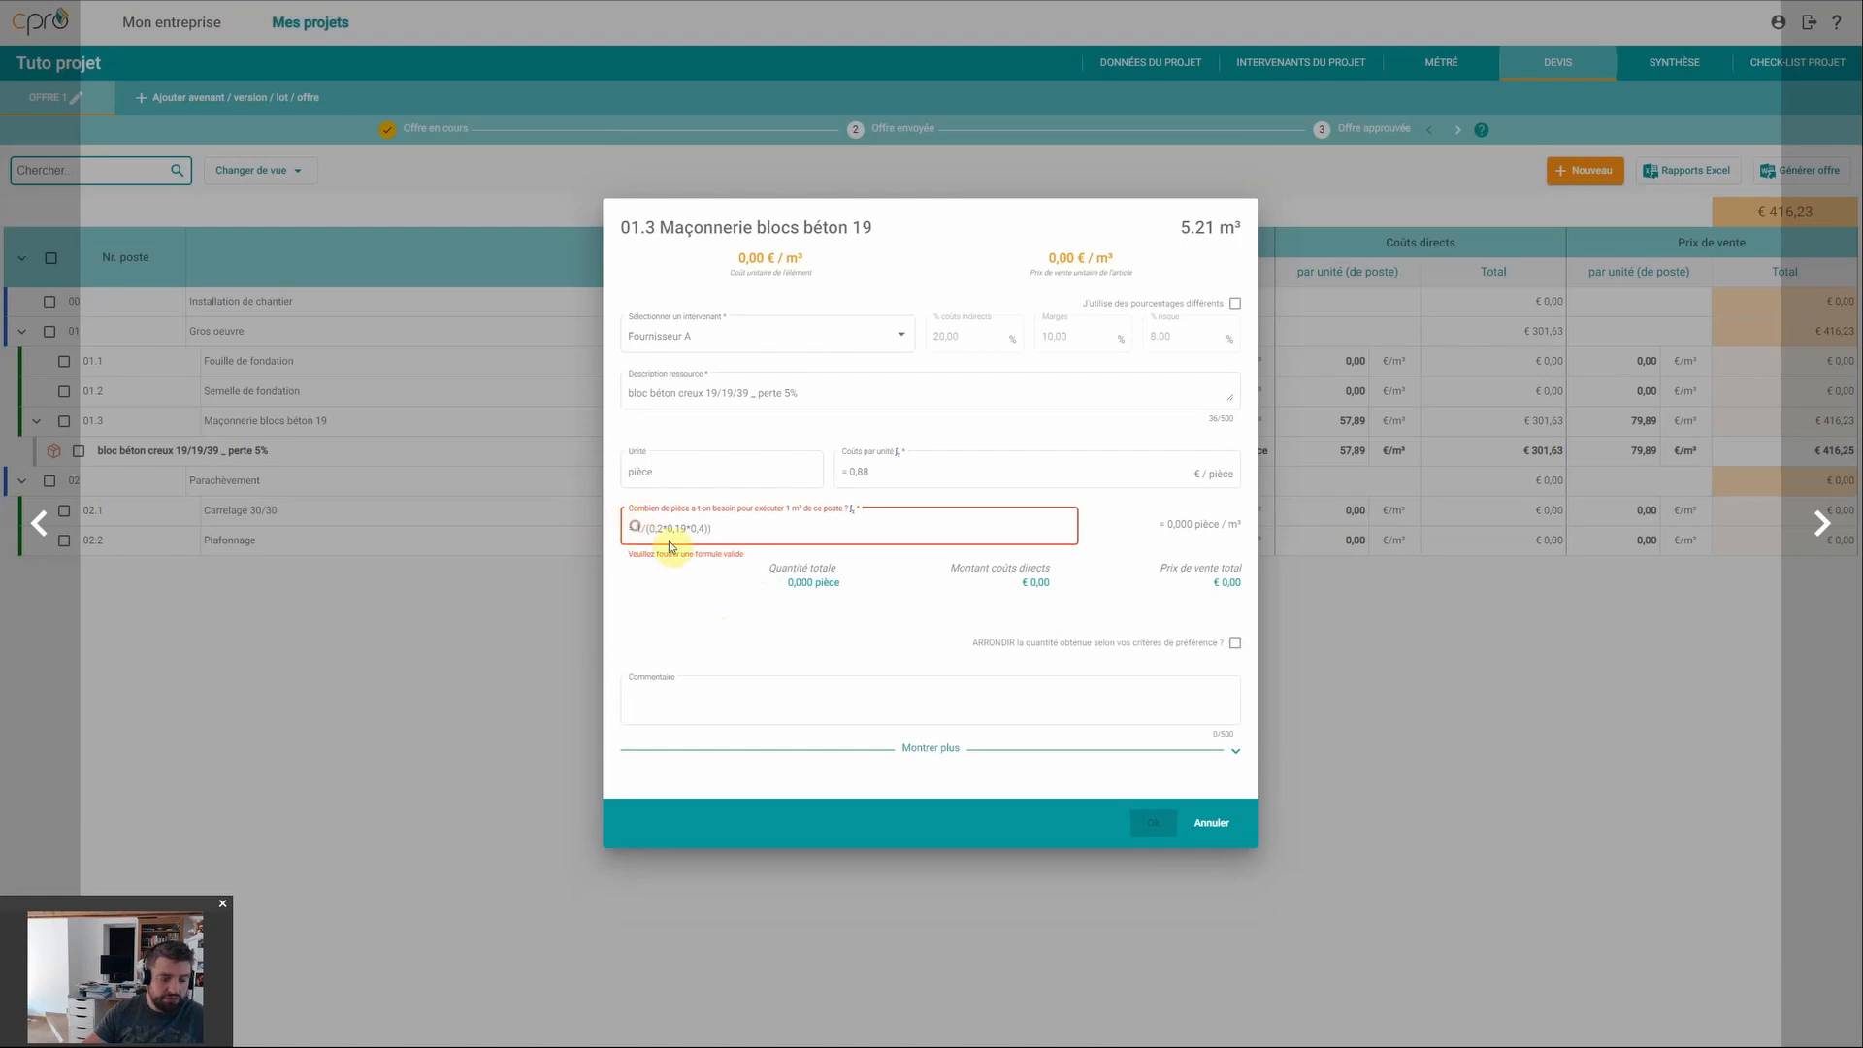
{"action": "type", "text": "(0,2"}
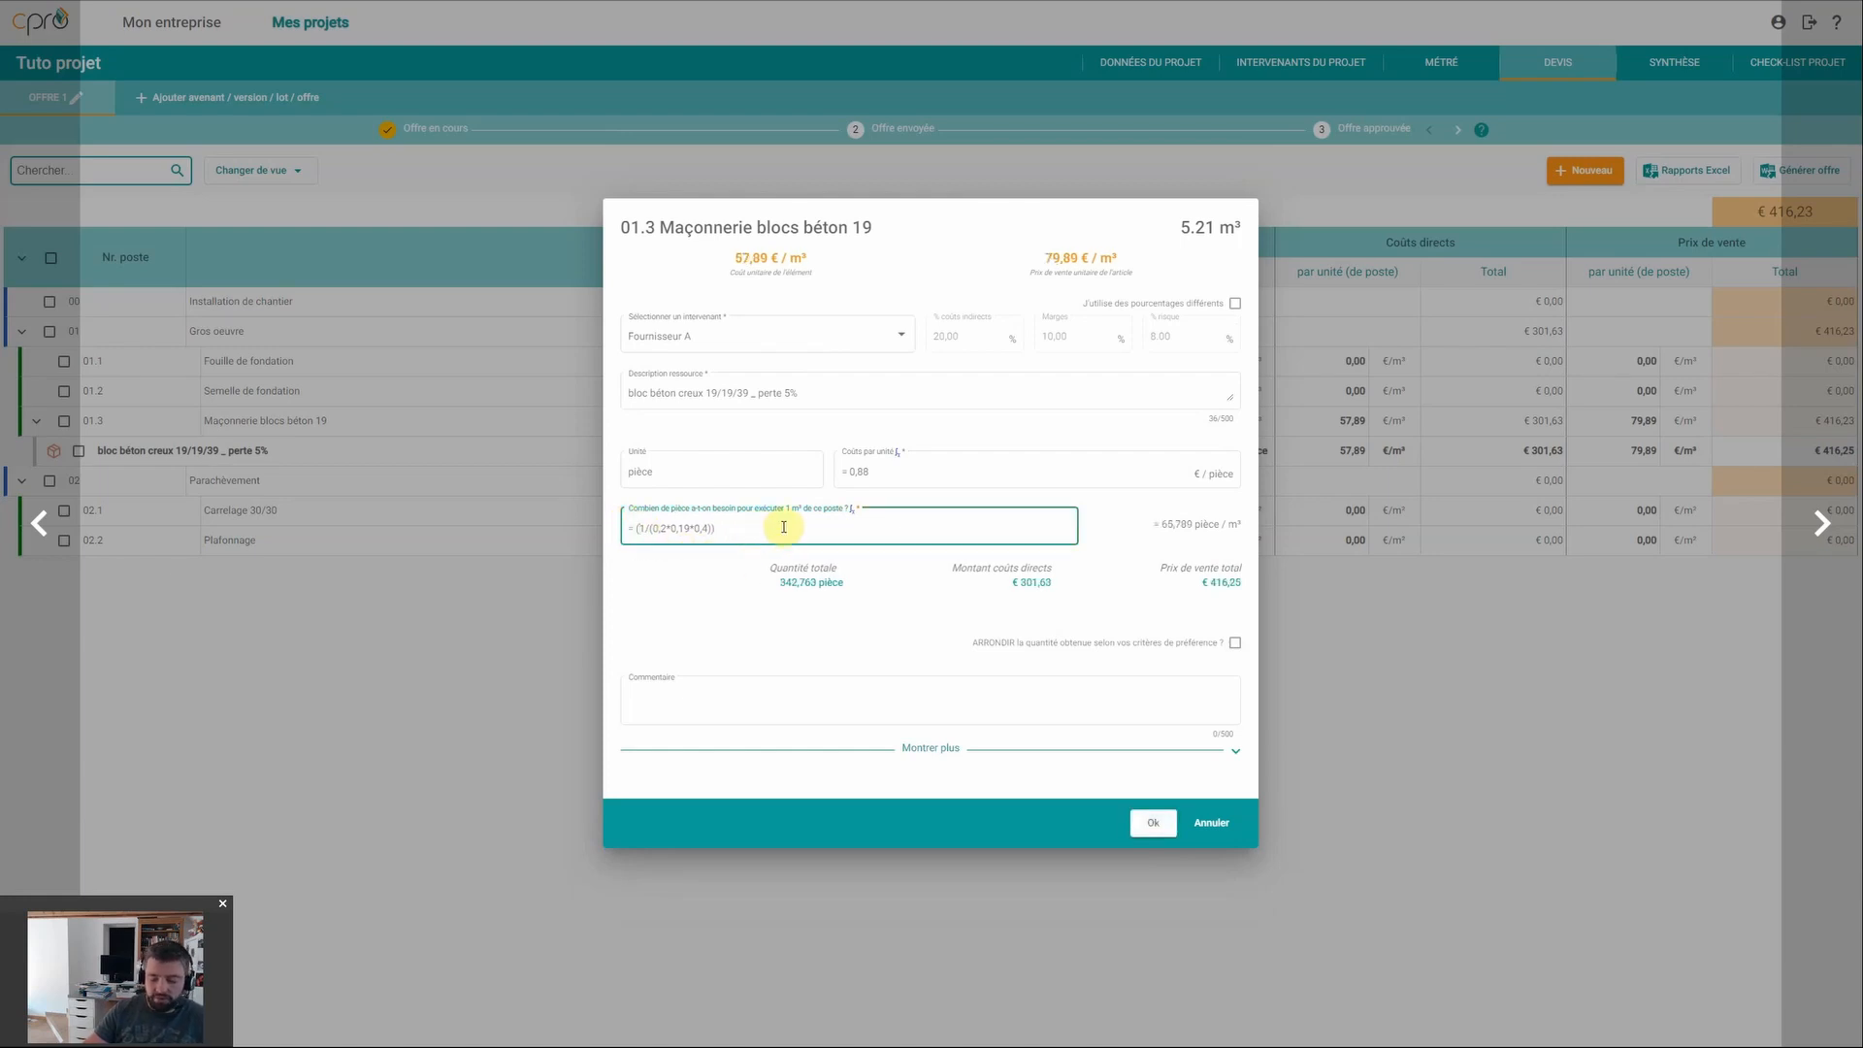
{"action": "type", "text": "*"}
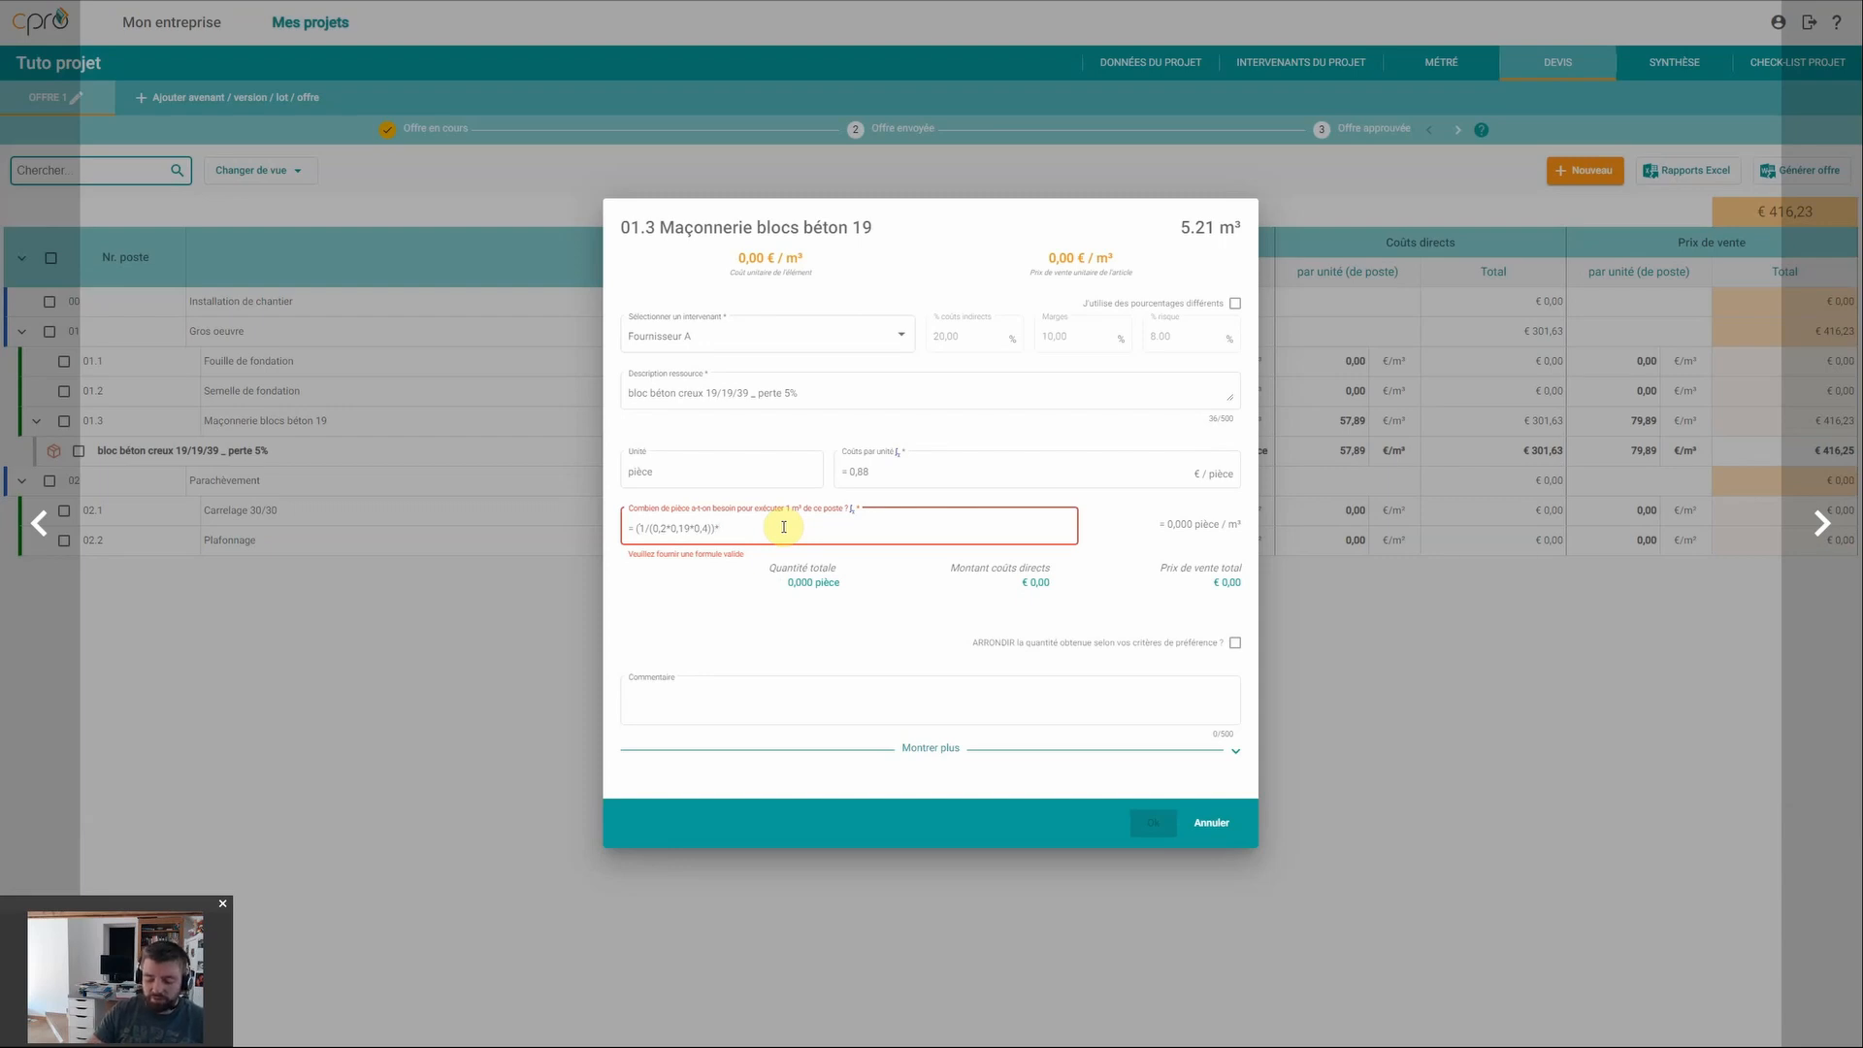
{"action": "type", "text": "1.05"}
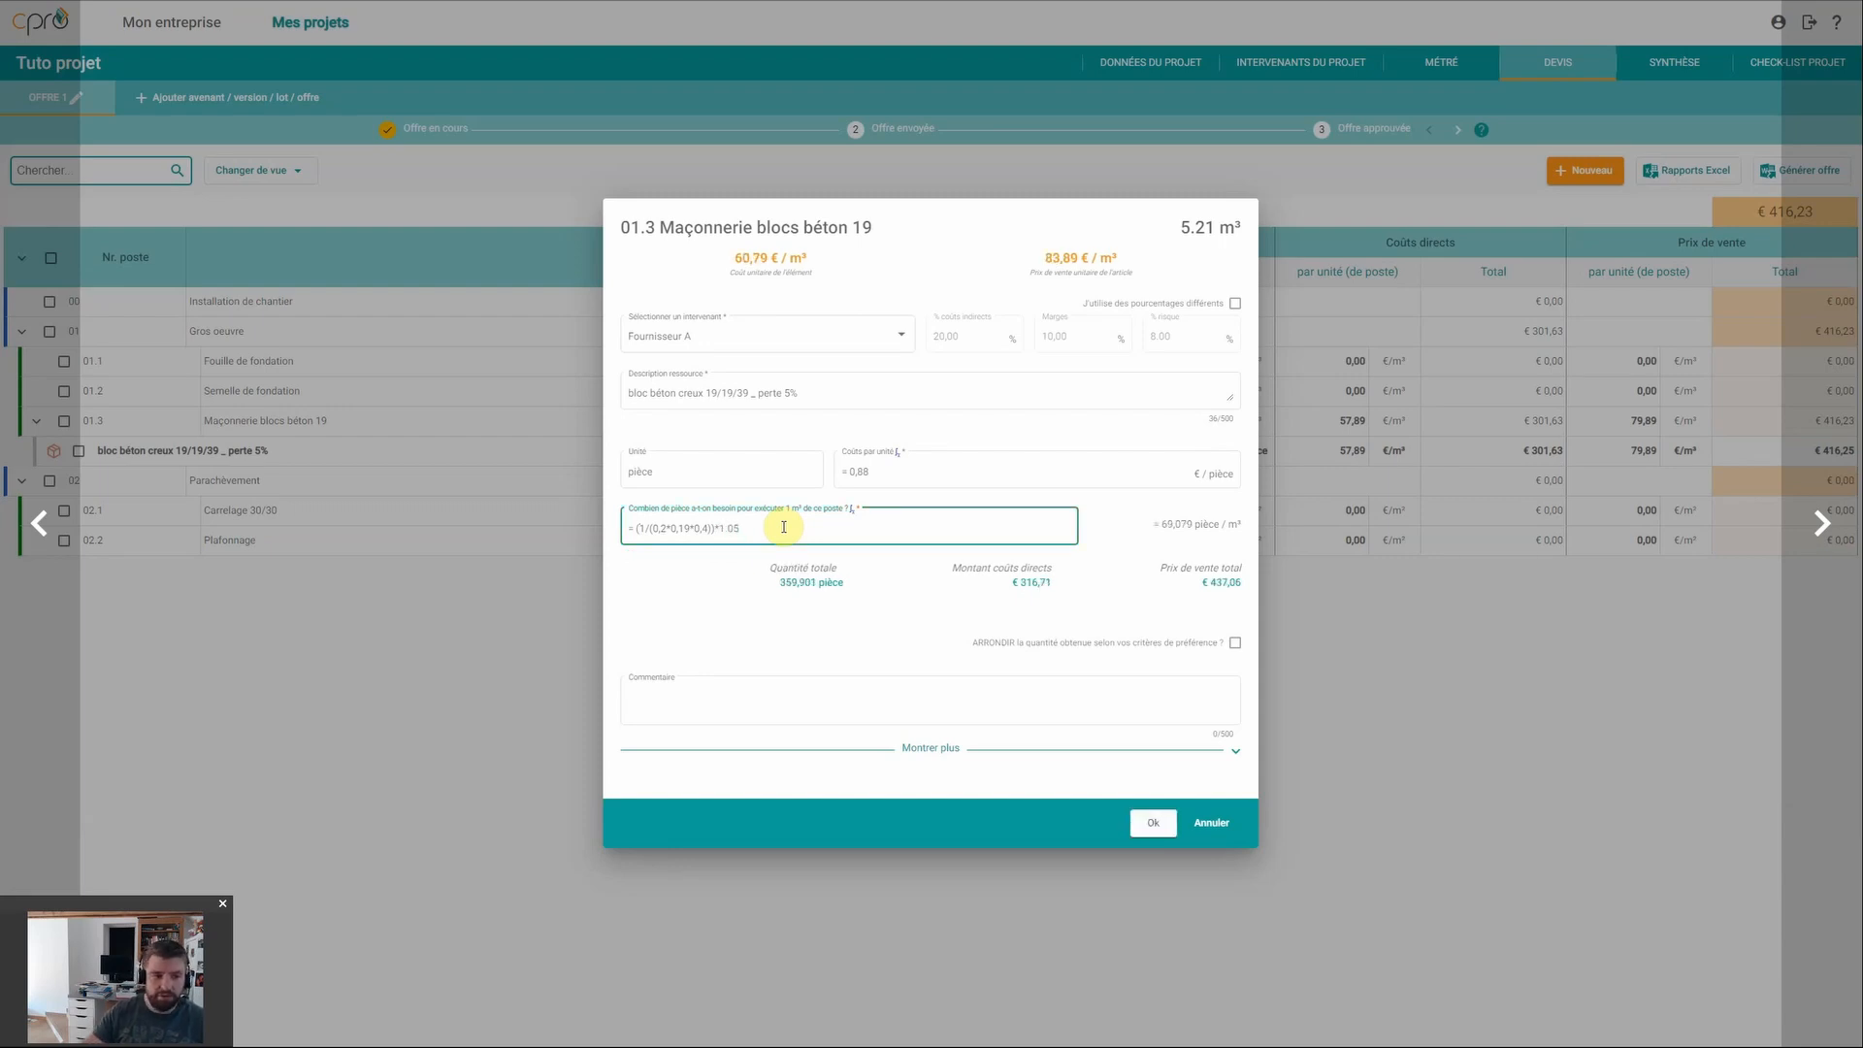
{"action": "left_click_drag", "start_coordinate": [750, 528], "coordinate": [734, 533]}
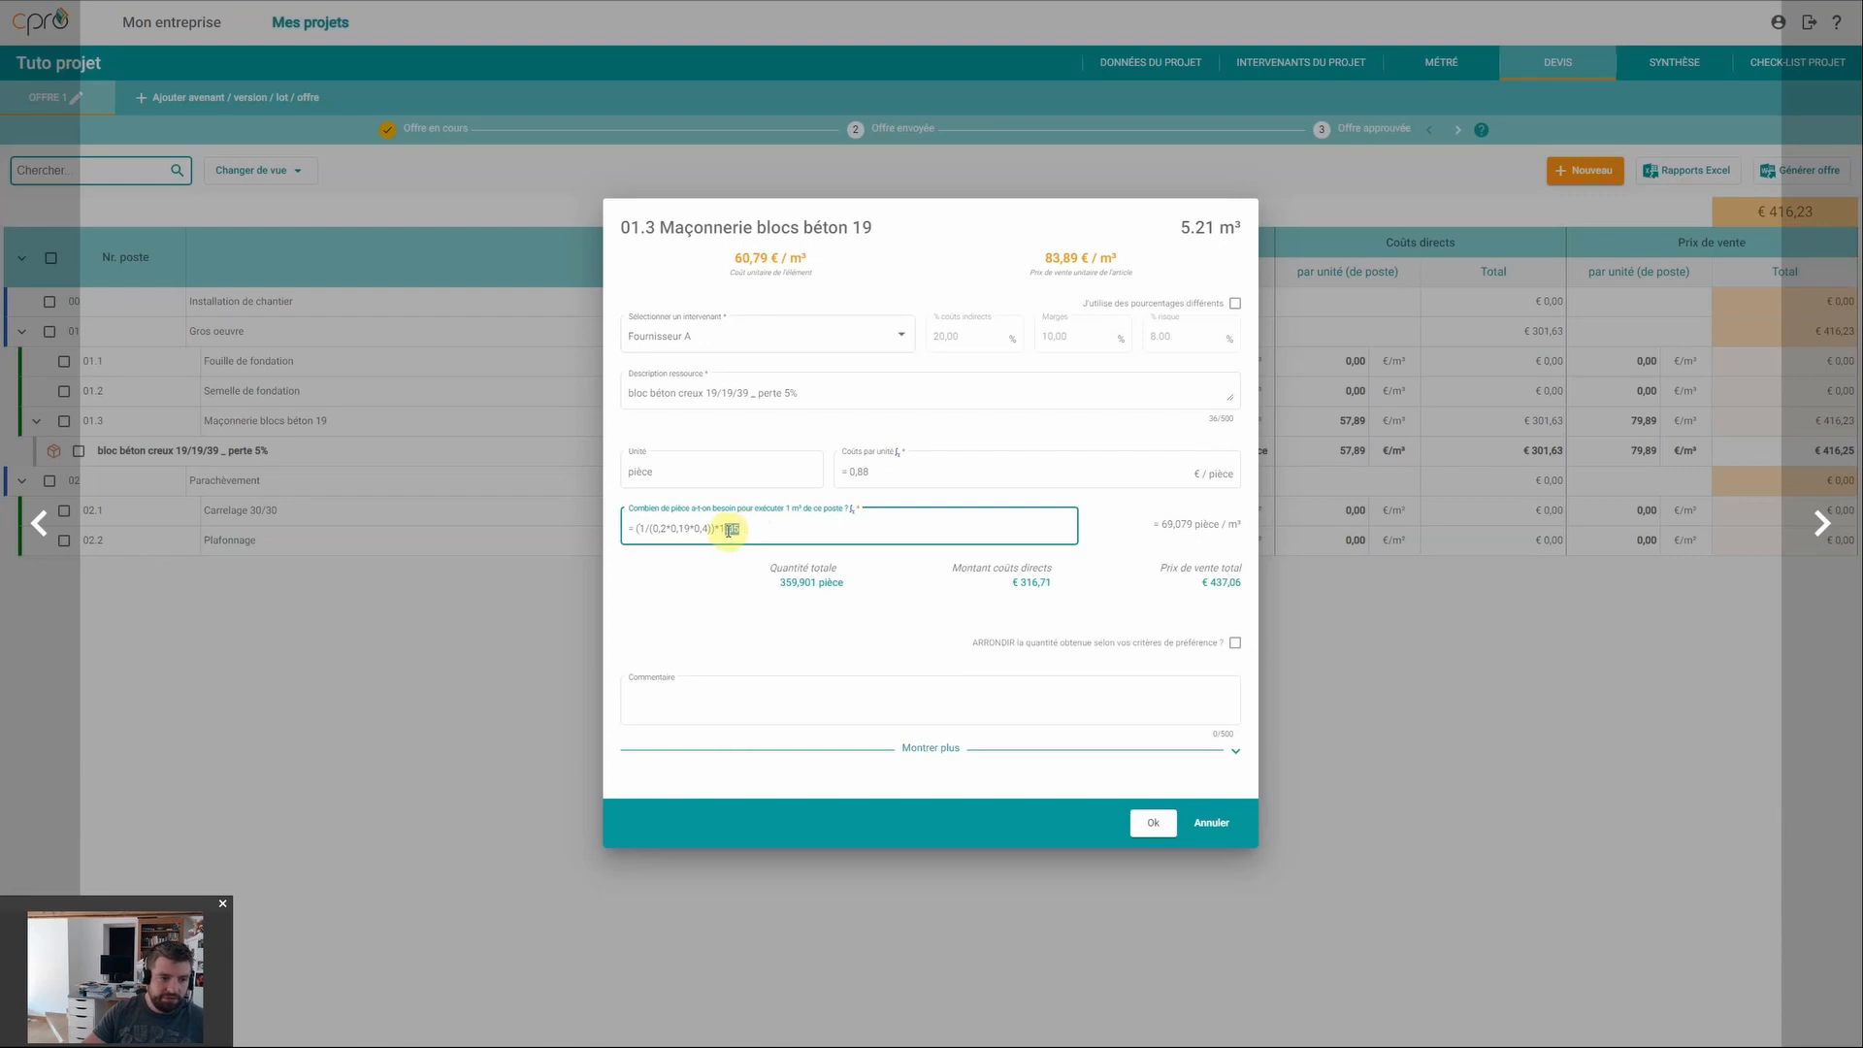
{"action": "left_click", "coordinate": [715, 560]}
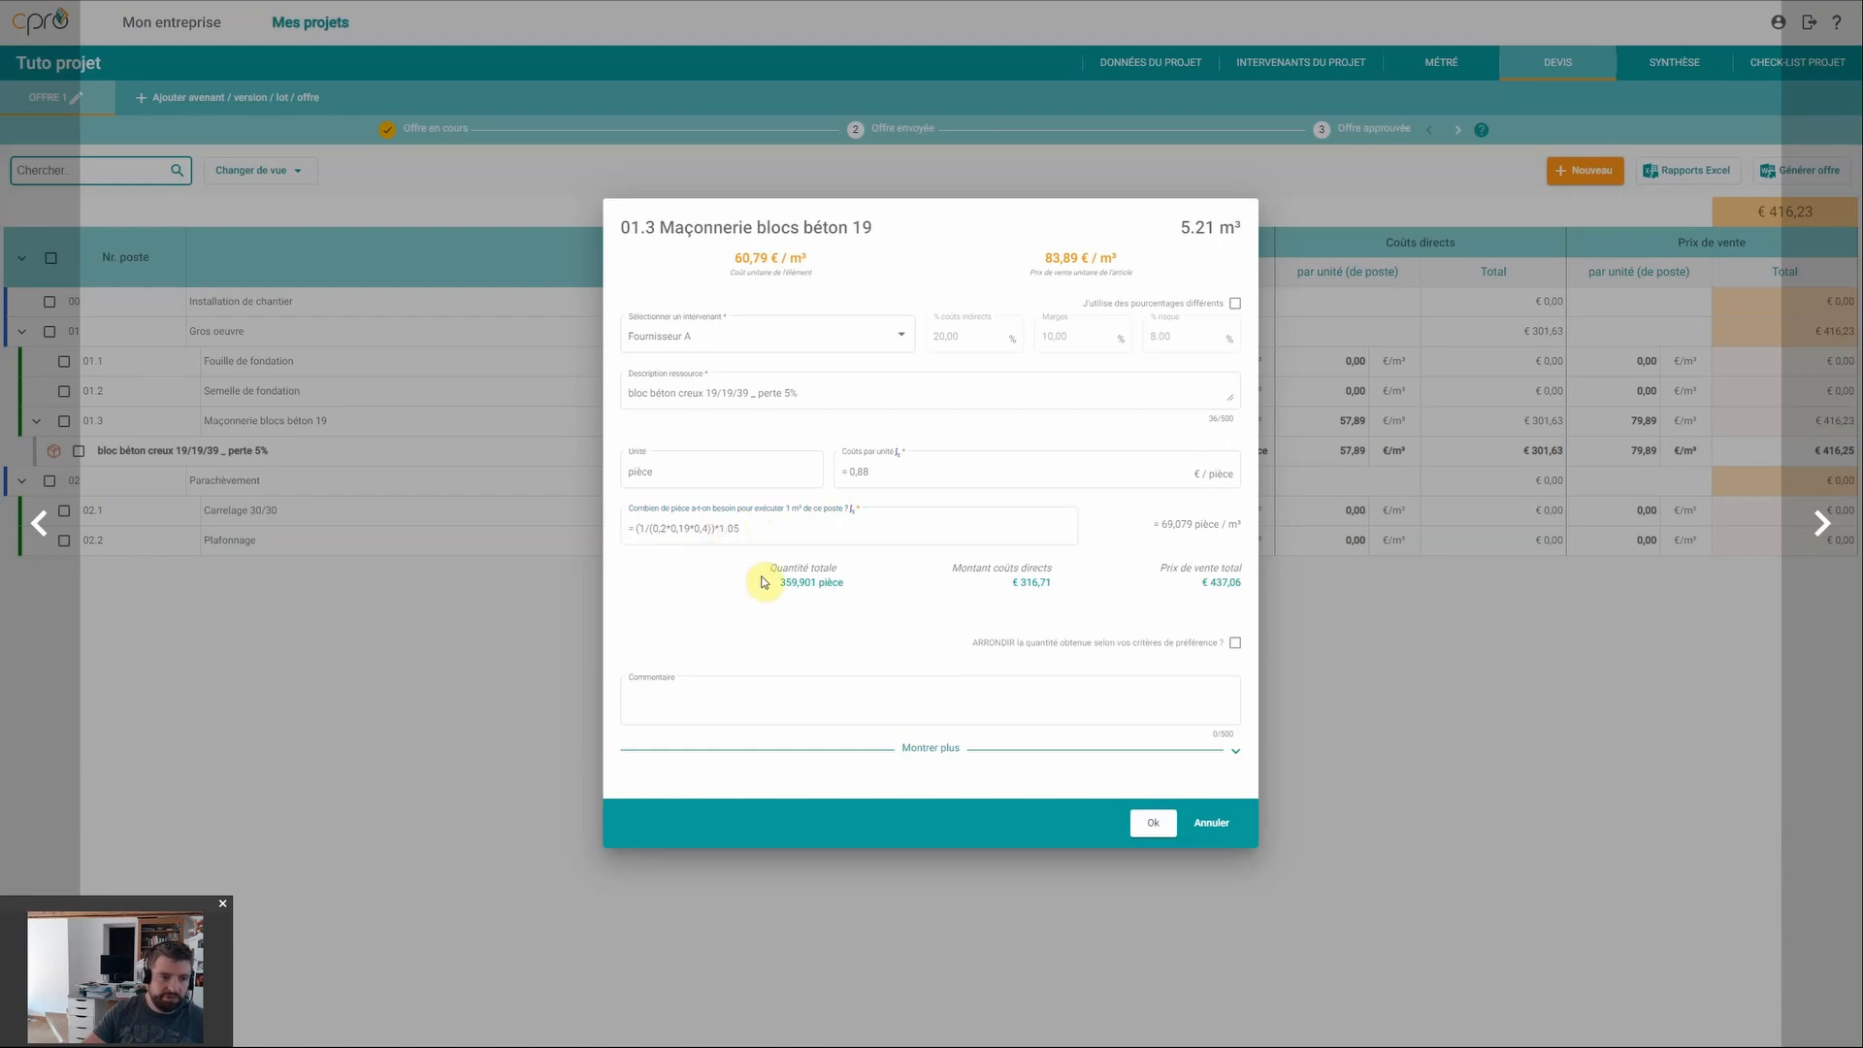
{"action": "left_click_drag", "start_coordinate": [781, 580], "coordinate": [806, 582]}
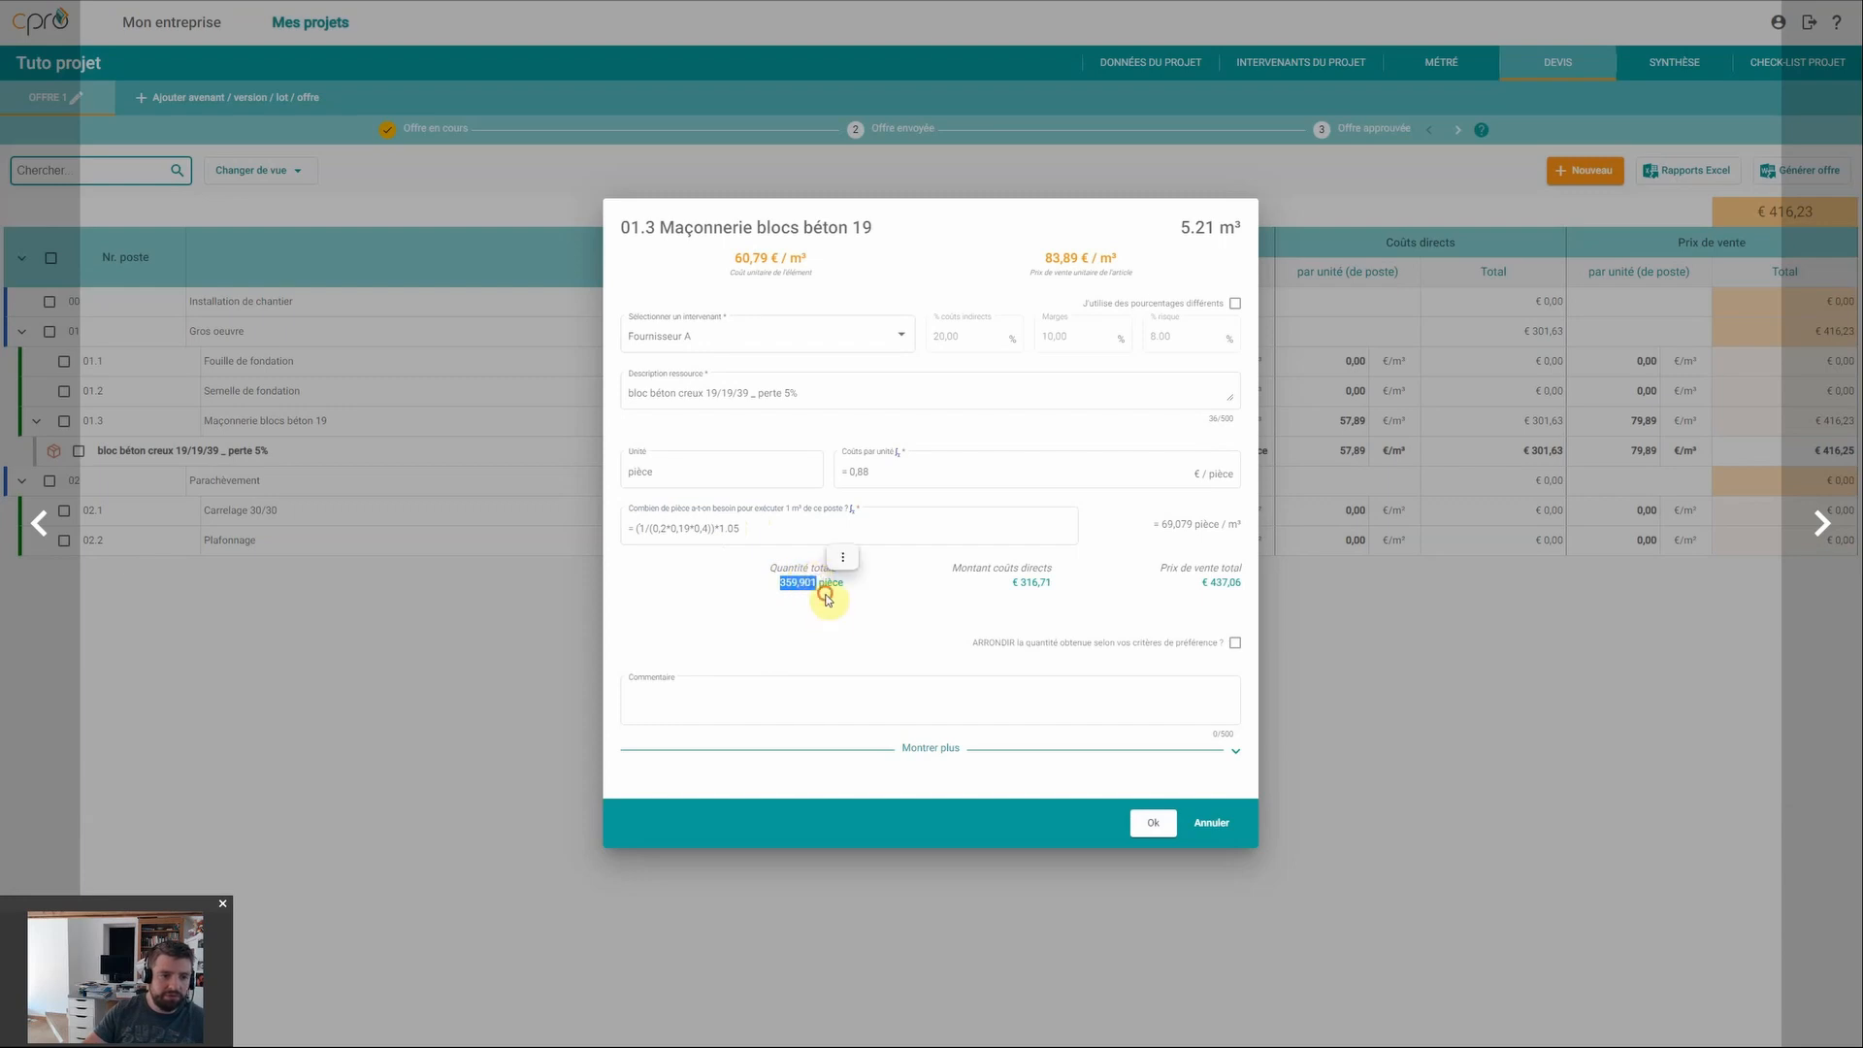
{"action": "left_click", "coordinate": [827, 598]}
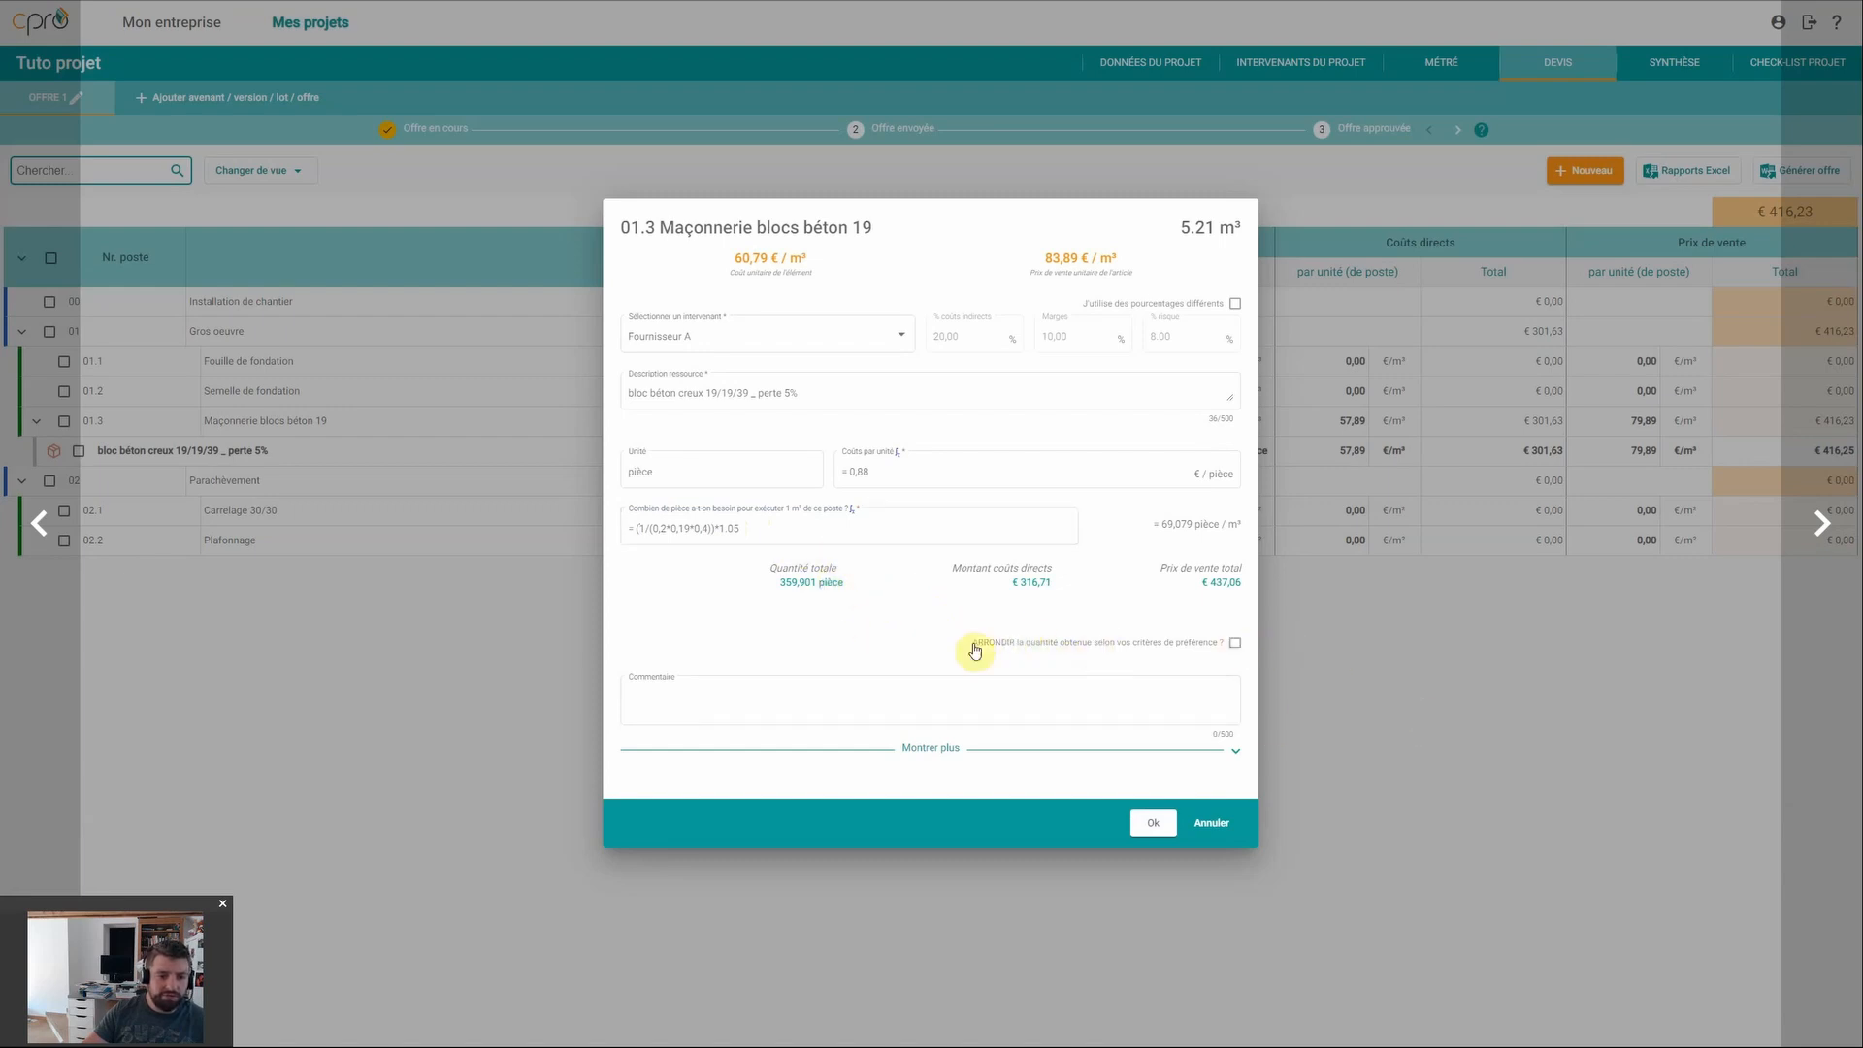
Step: Enable rounding of the block quantity and set the preferred unit to 50 pieces
{"action": "left_click", "coordinate": [1237, 645]}
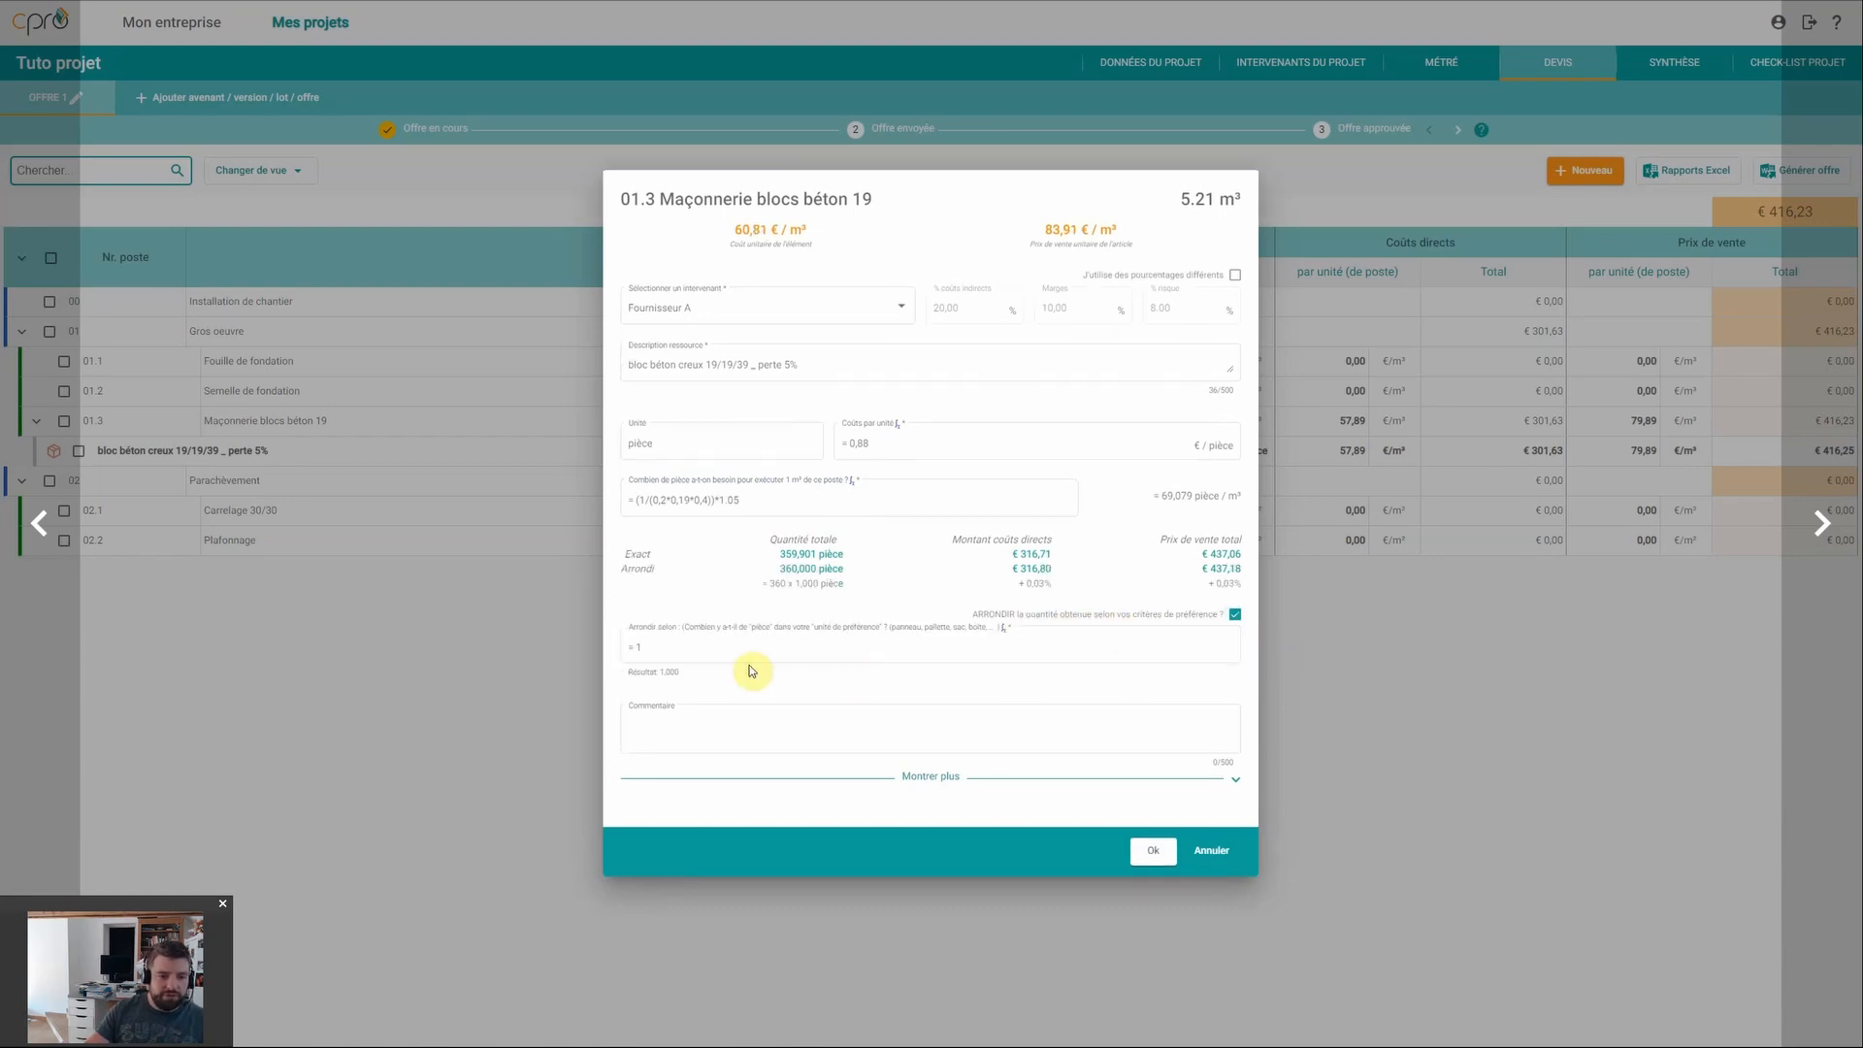
{"action": "left_click", "coordinate": [687, 644]}
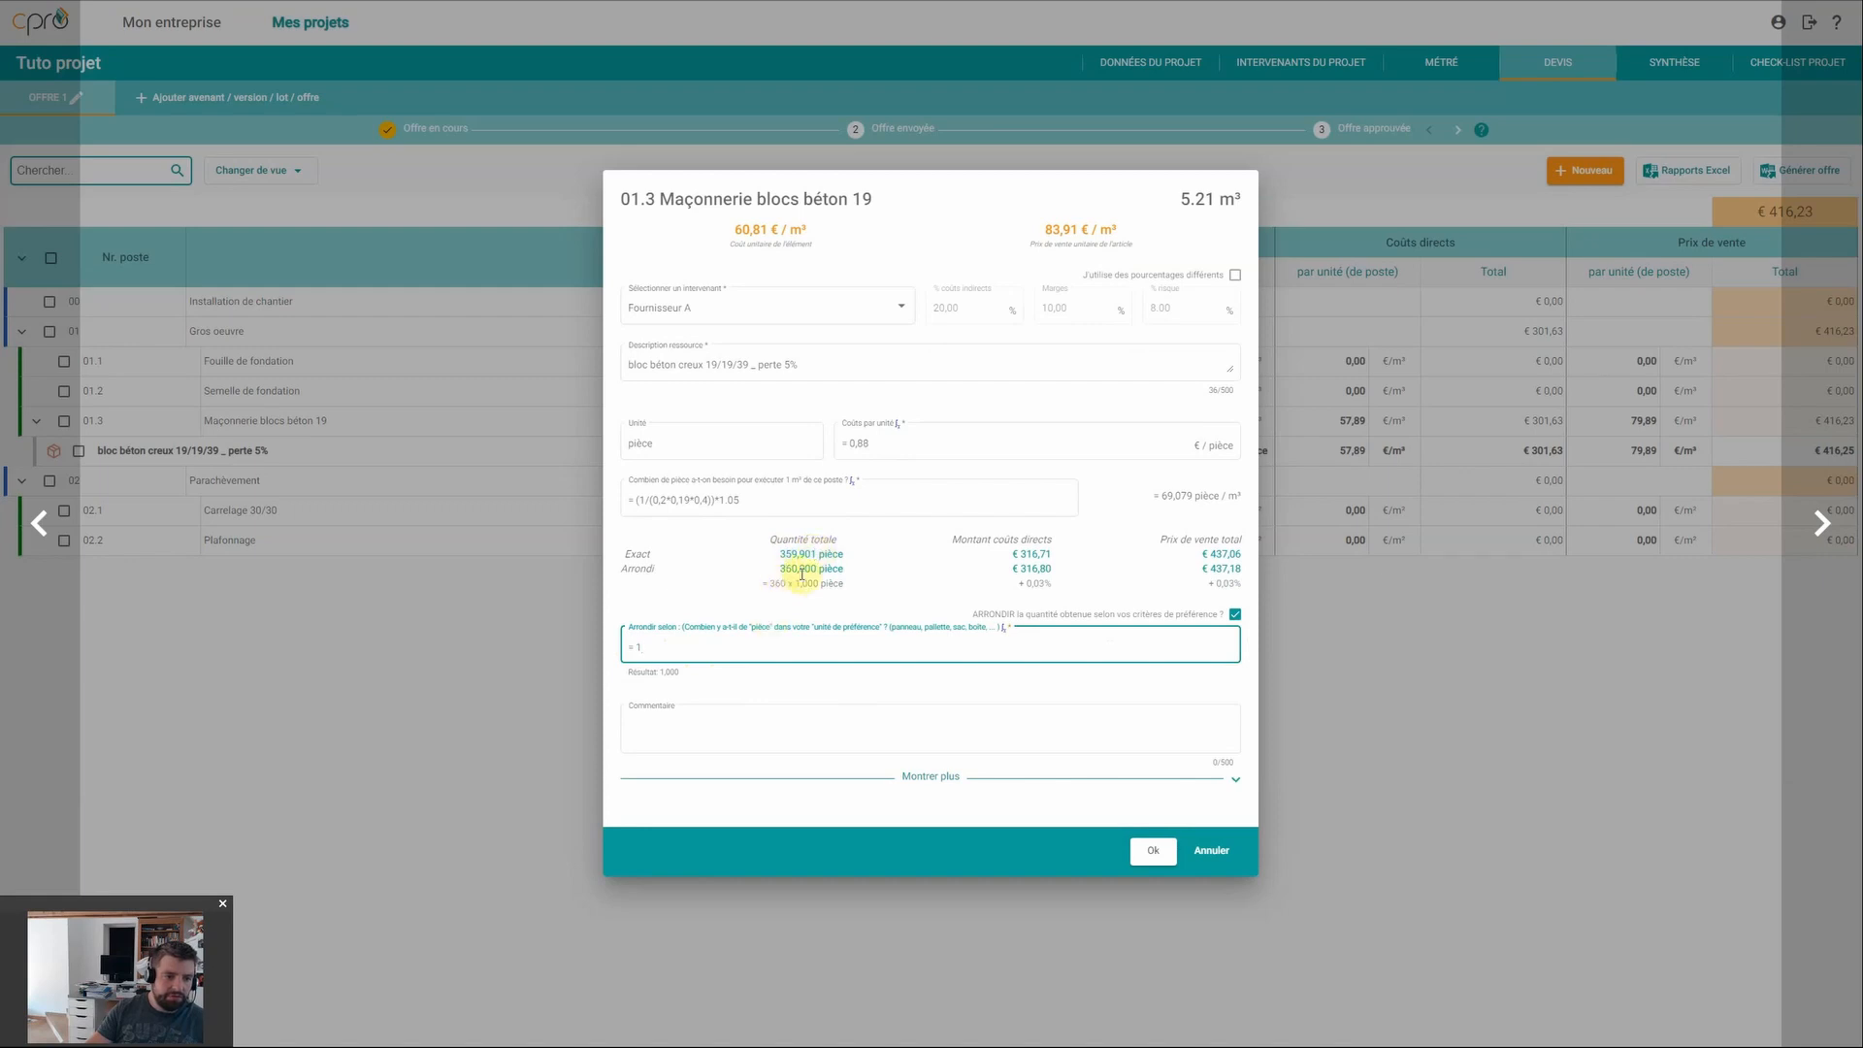
{"action": "double_click", "coordinate": [637, 646]}
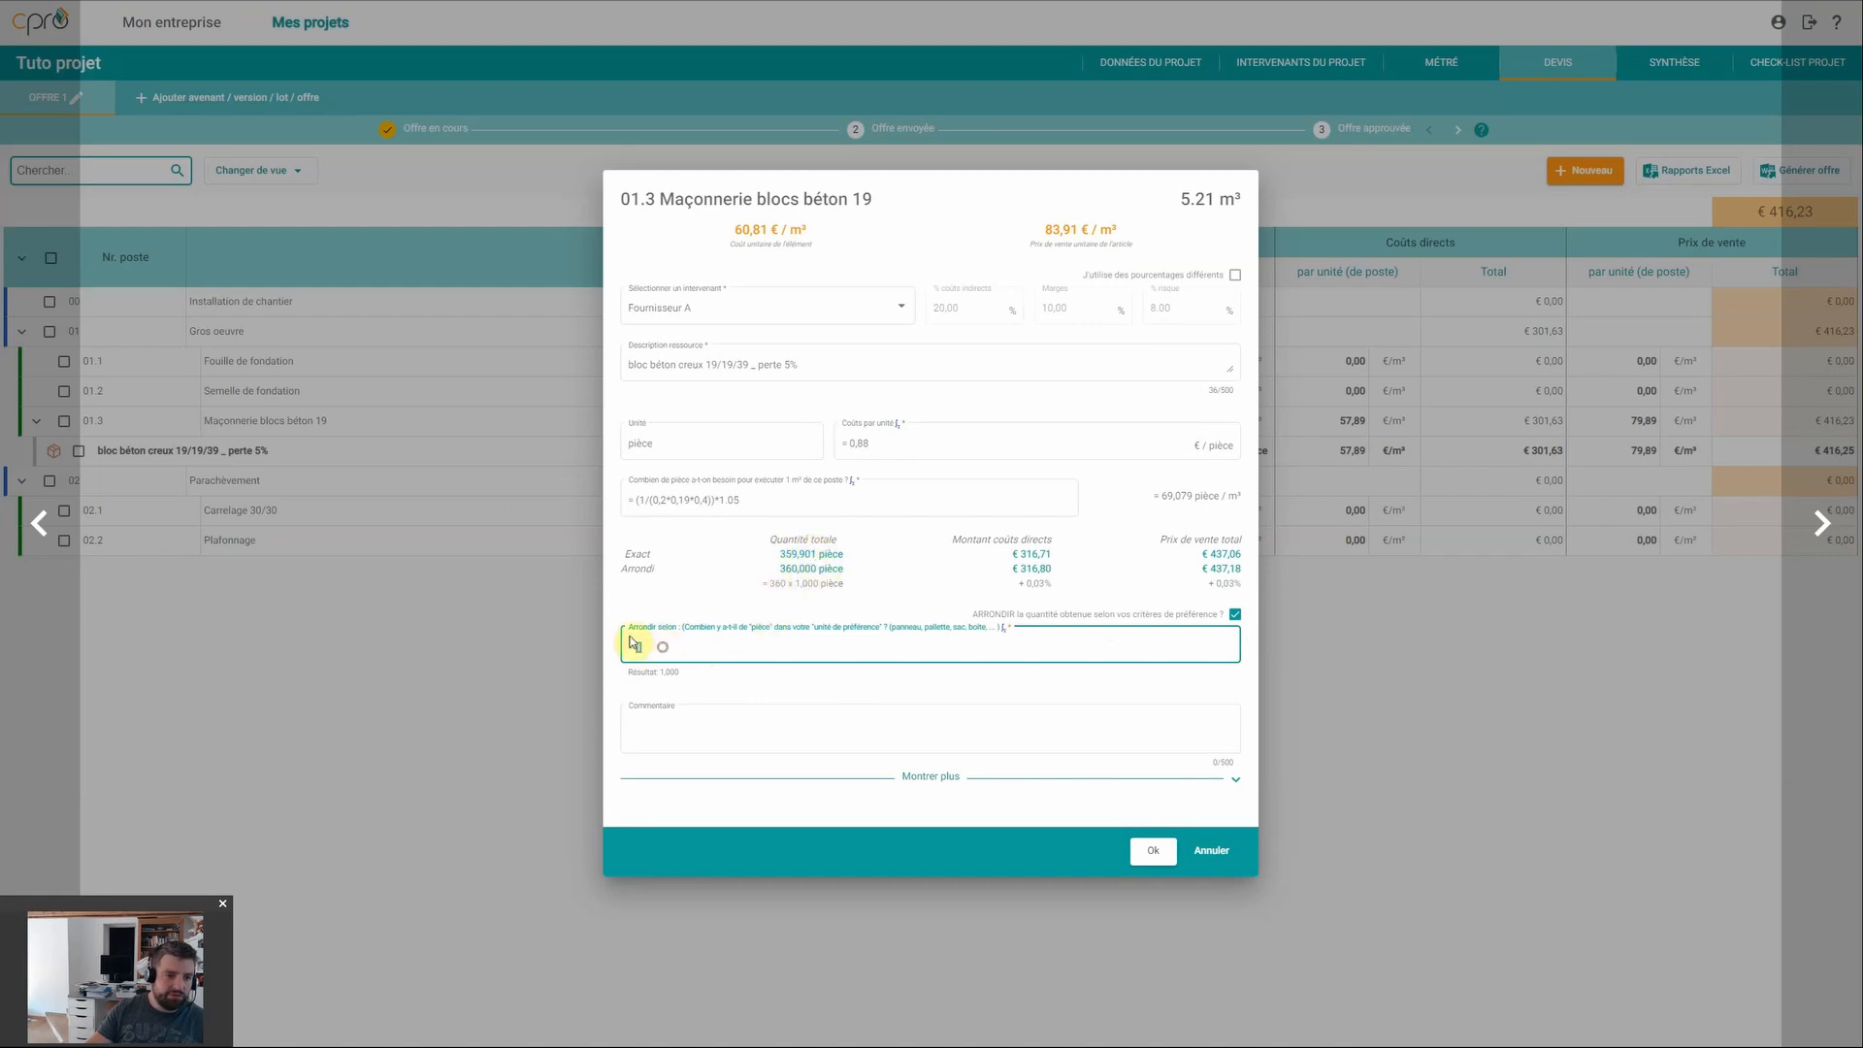
{"action": "type", "text": "50"}
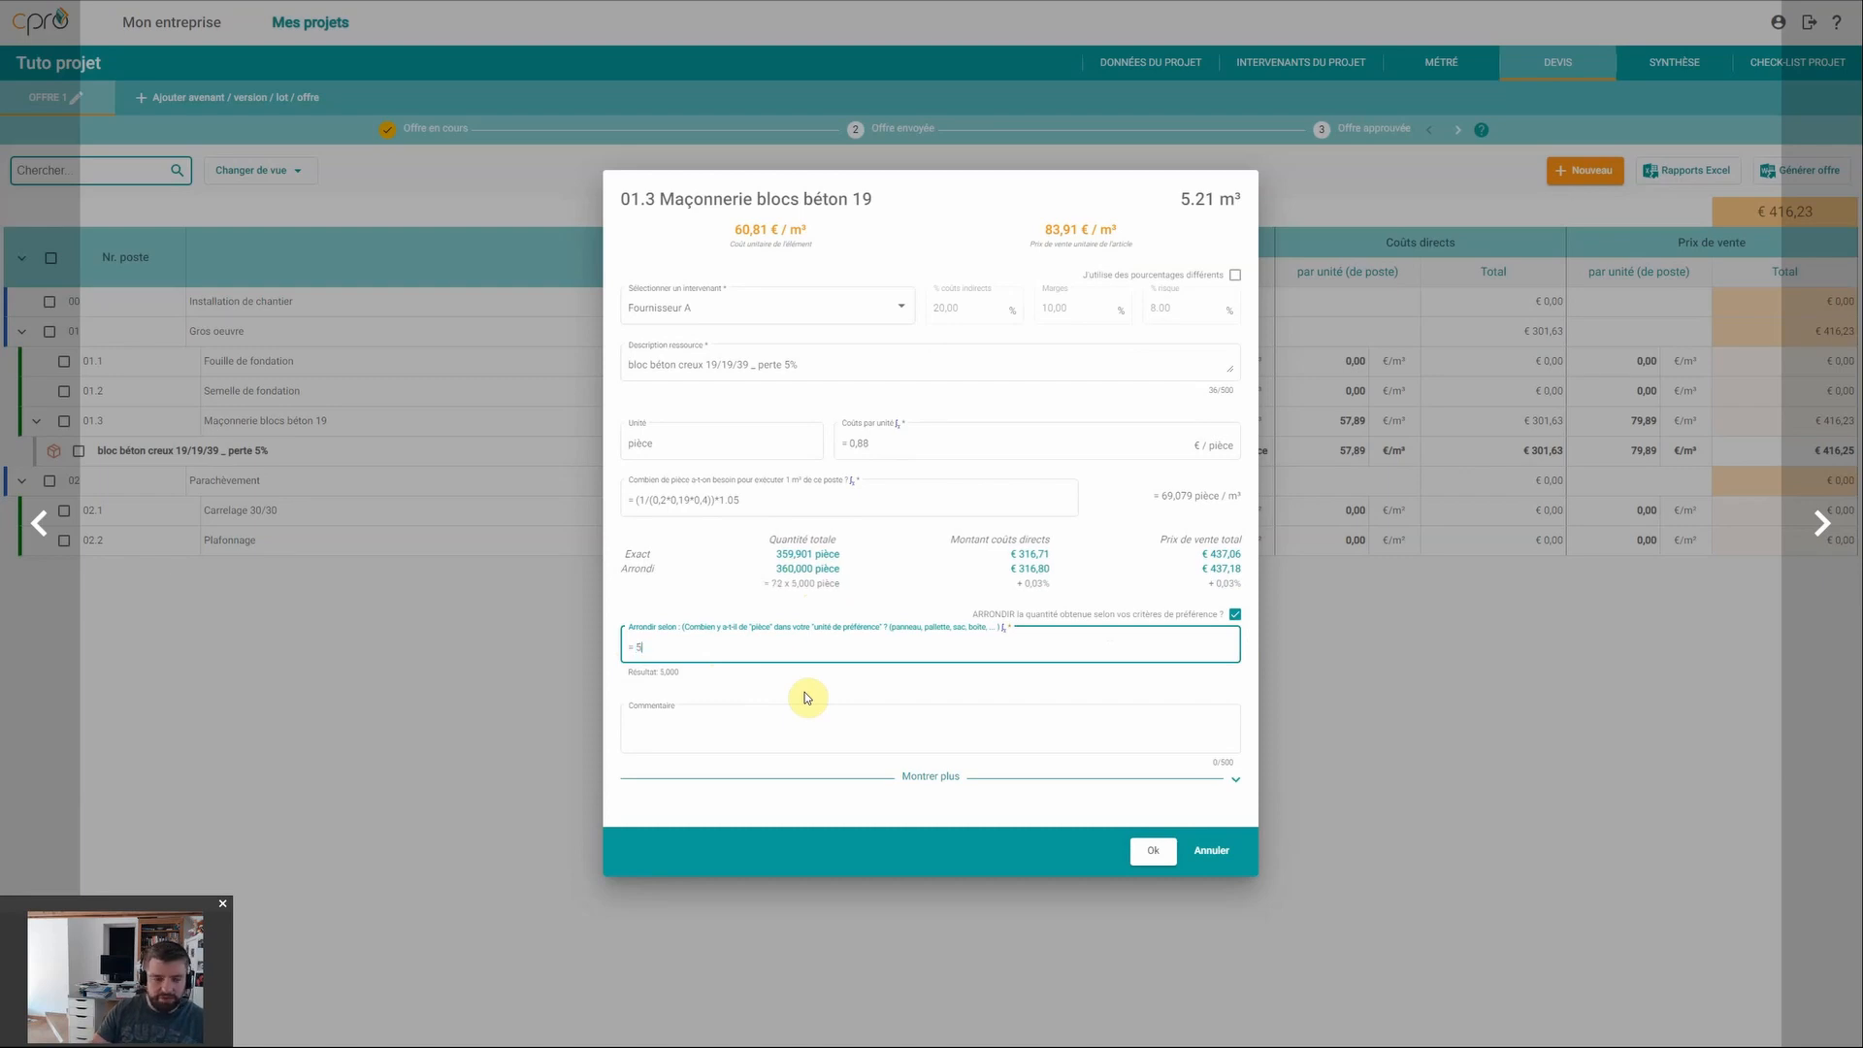
{"action": "double_click", "coordinate": [642, 647]}
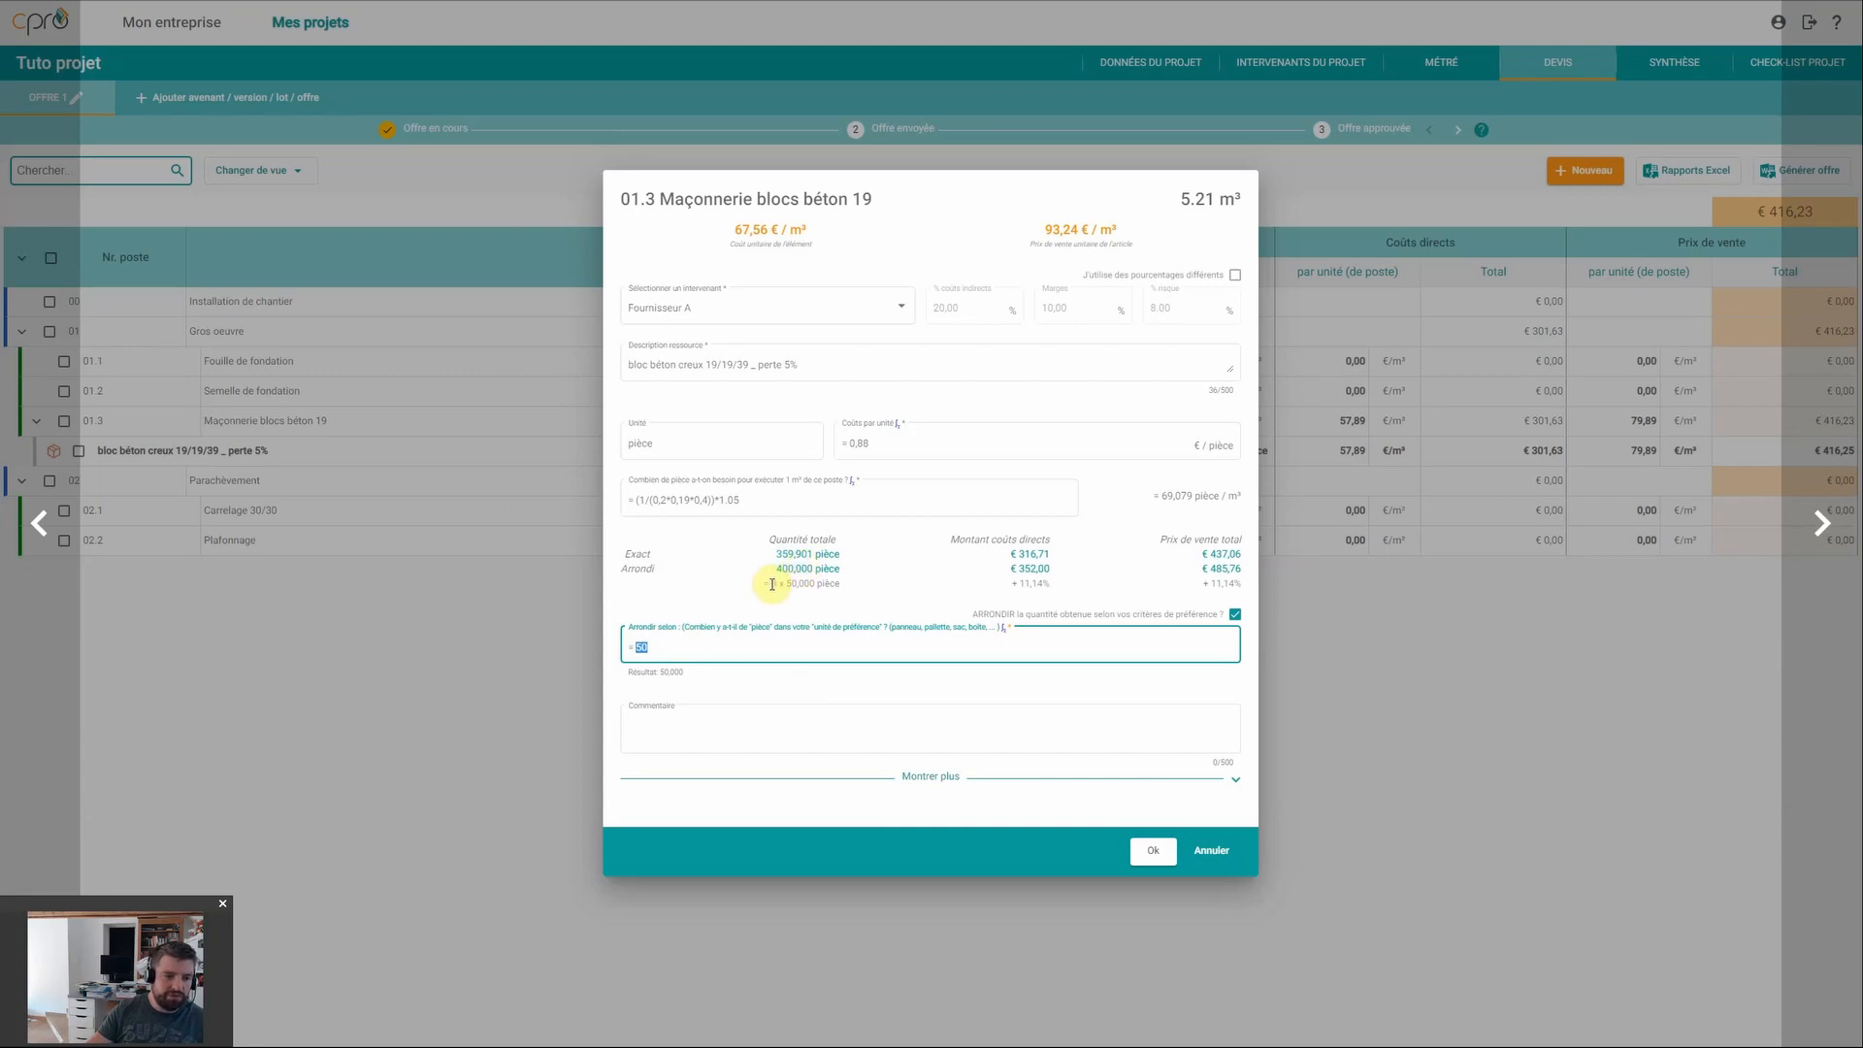
{"action": "left_click", "coordinate": [674, 652]}
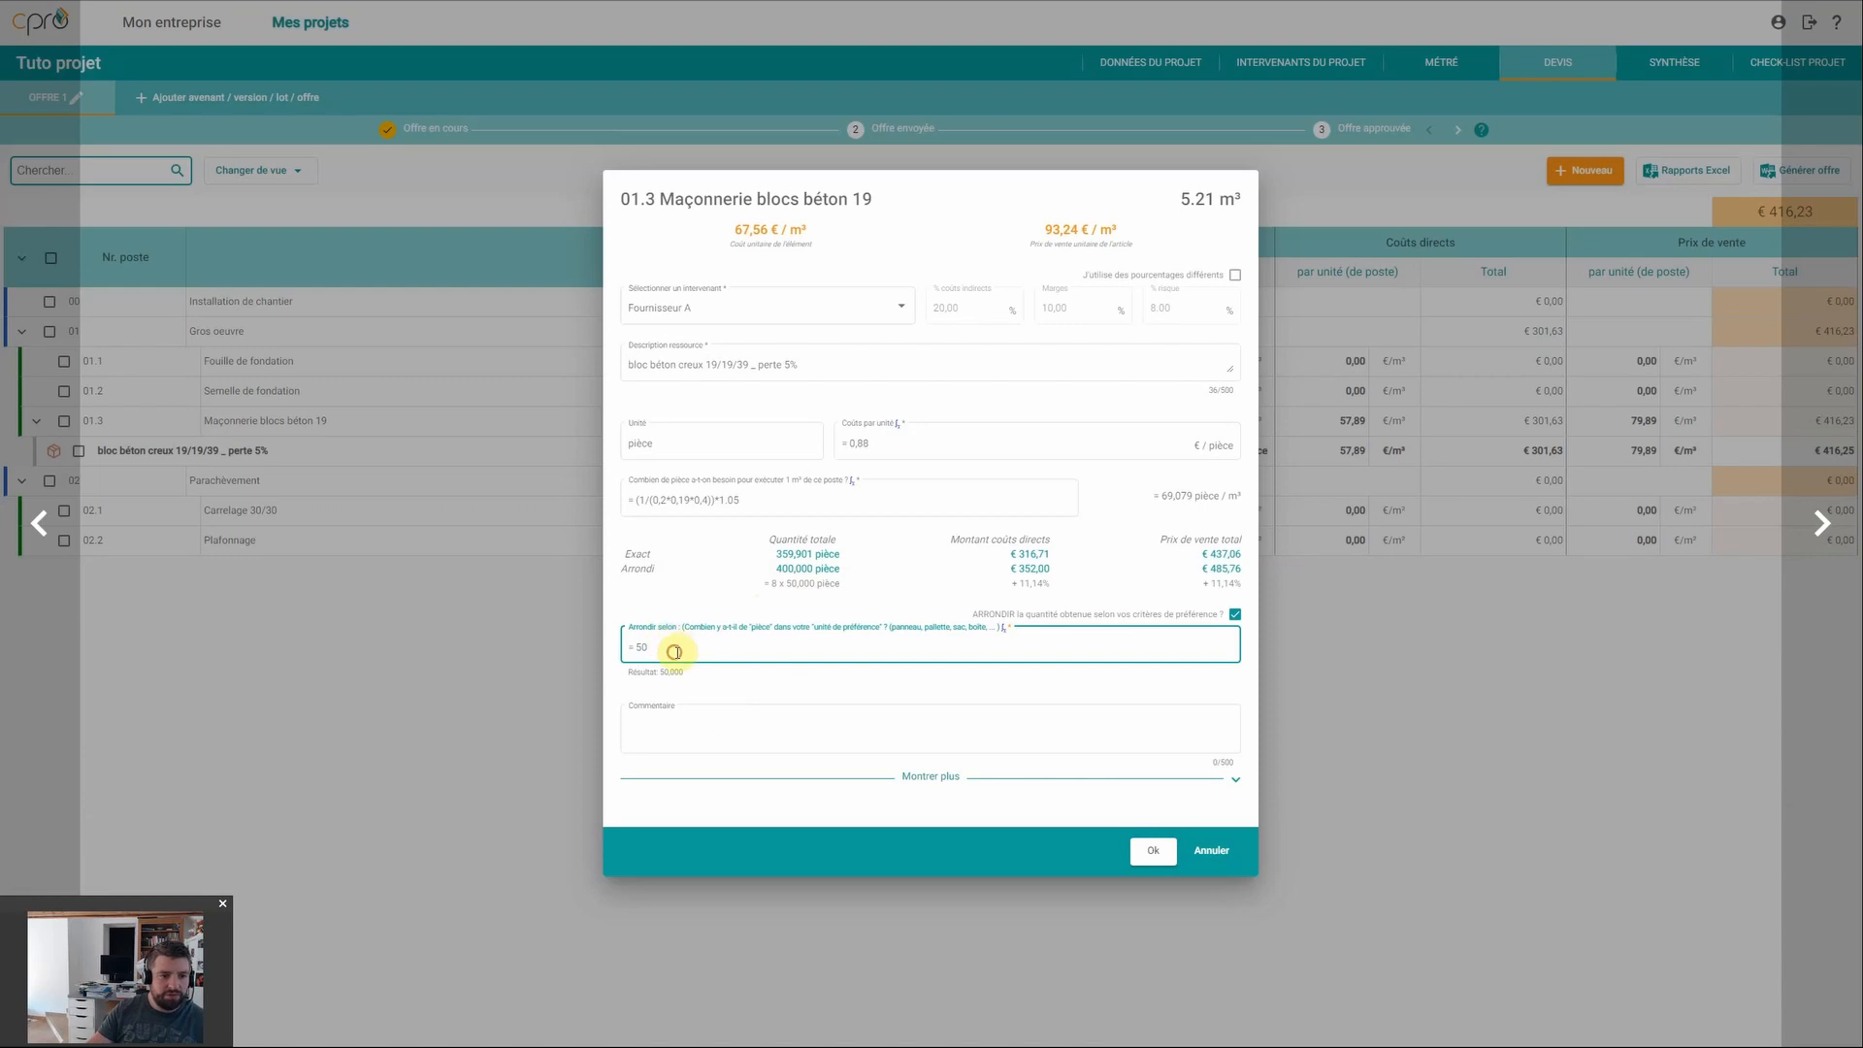
Step: Try a rounding unit of 100 pieces for the blocks, and settle on 200 pieces
{"action": "left_click_drag", "start_coordinate": [677, 652], "coordinate": [633, 646]}
{"action": "type", "text": "100"}
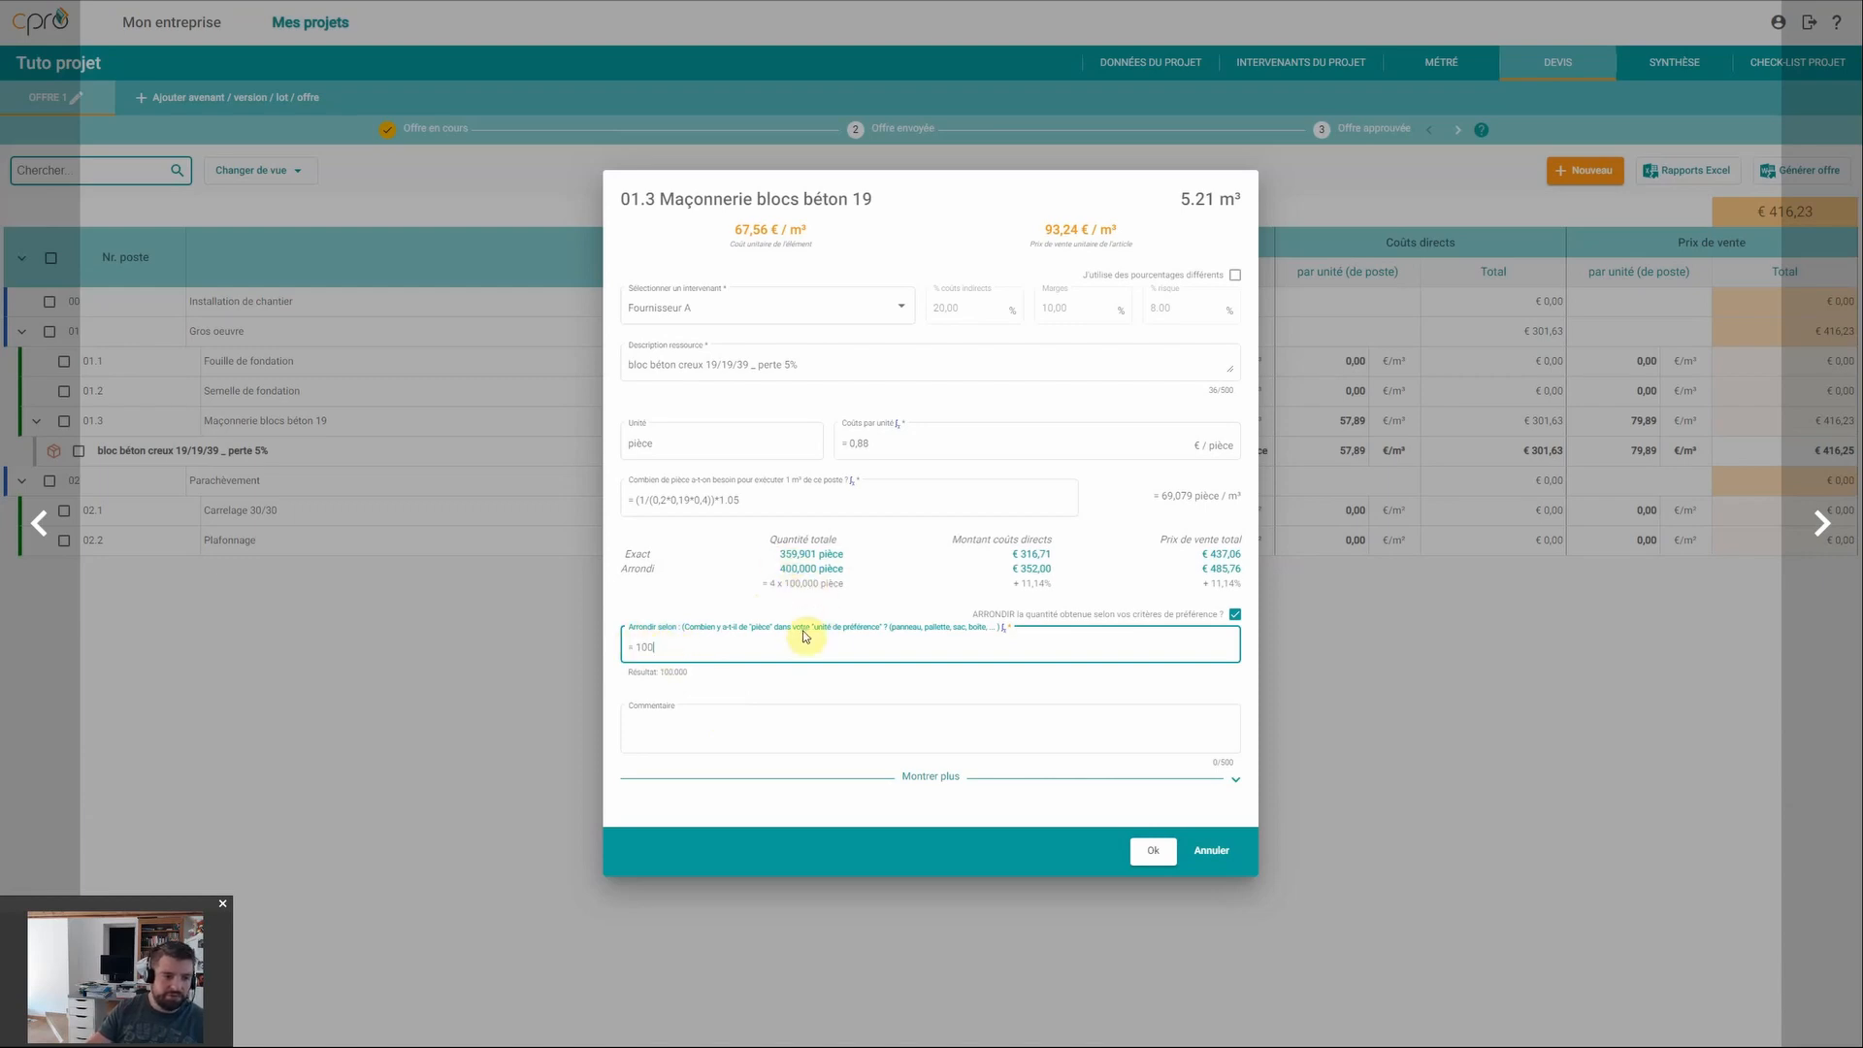
{"action": "left_click_drag", "start_coordinate": [669, 646], "coordinate": [626, 649]}
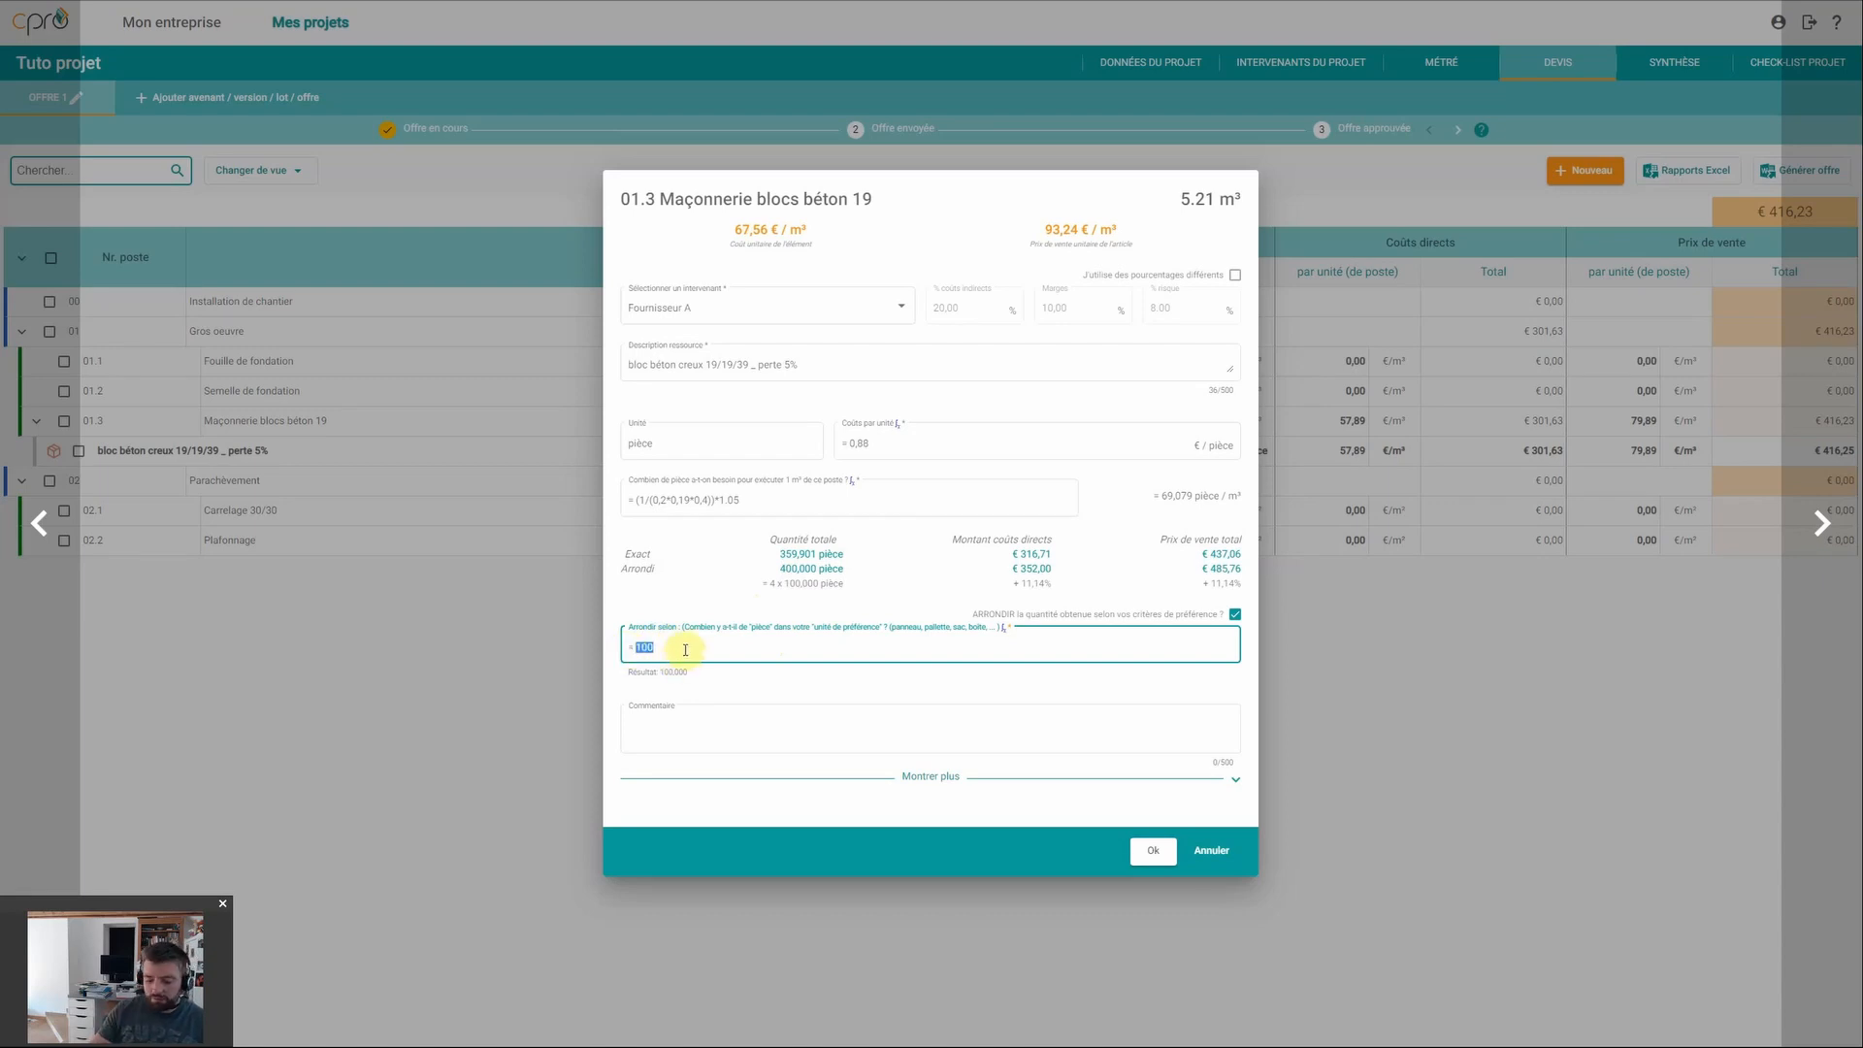
{"action": "type", "text": "200"}
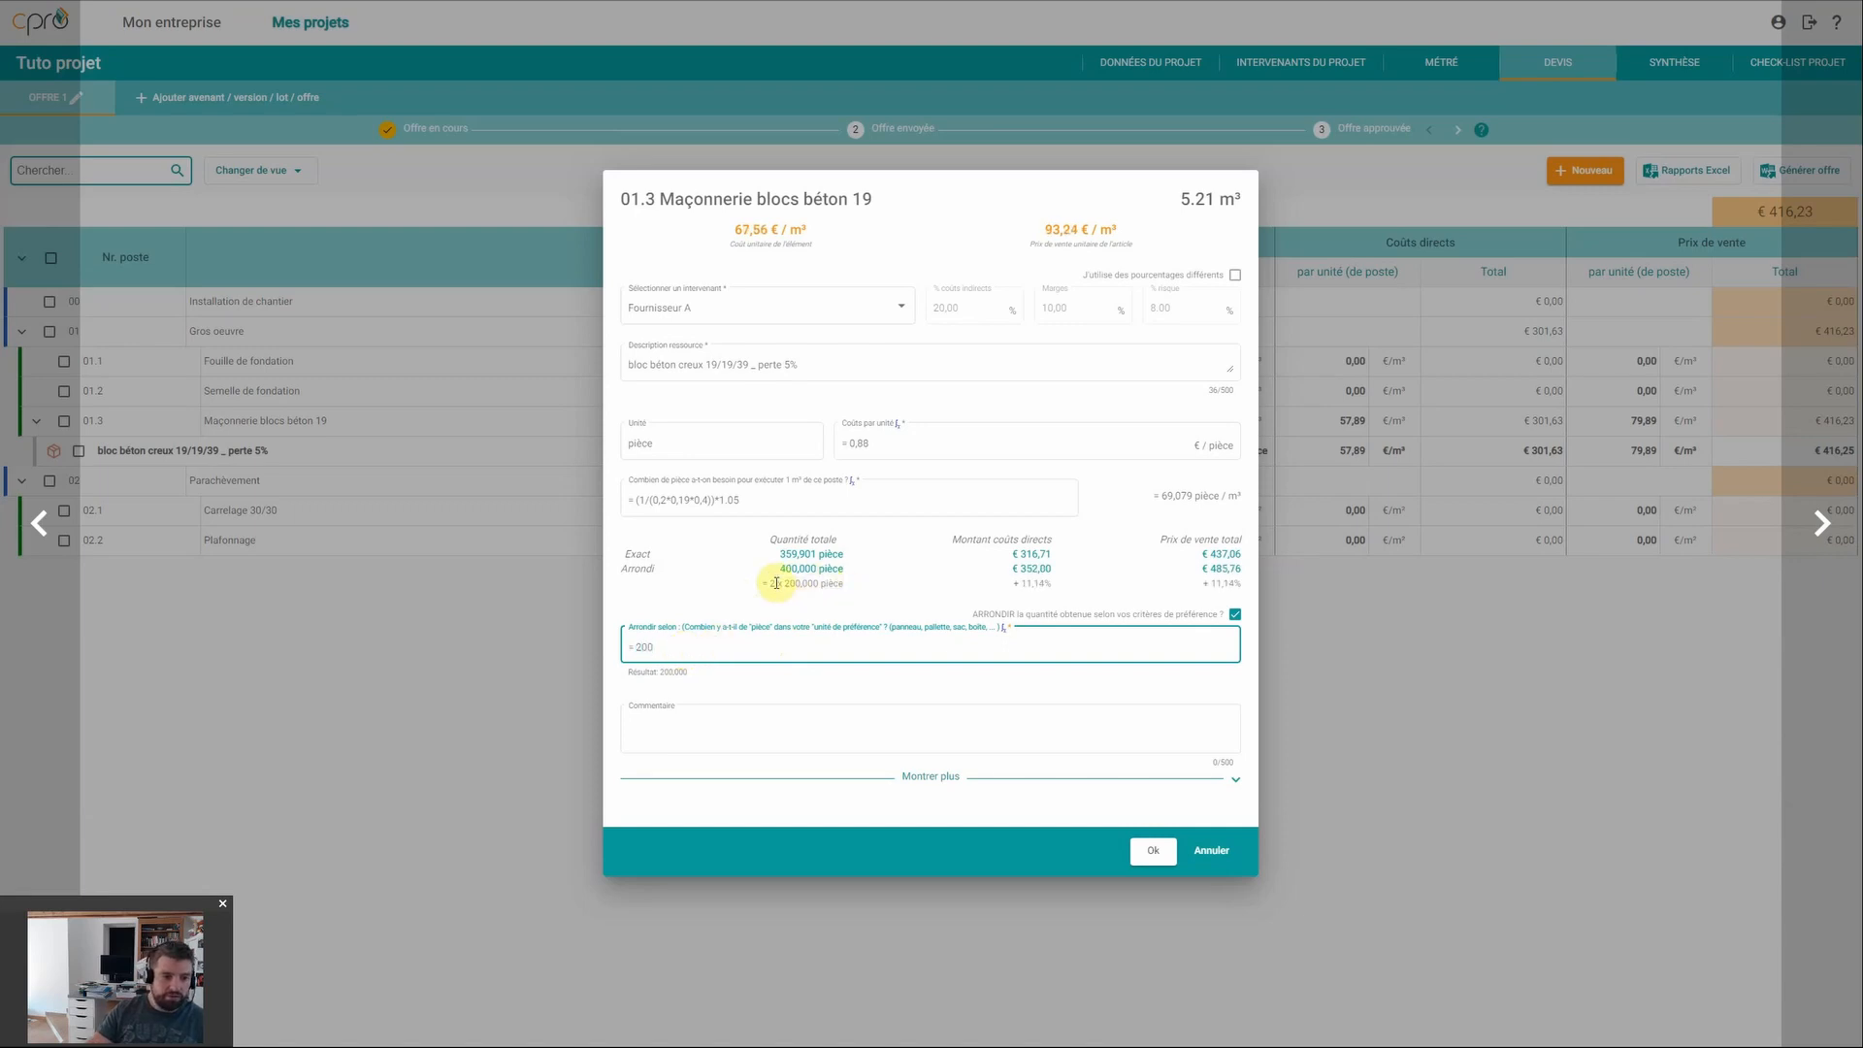
{"action": "left_click_drag", "start_coordinate": [776, 584], "coordinate": [763, 583]}
{"action": "left_click", "coordinate": [716, 650]}
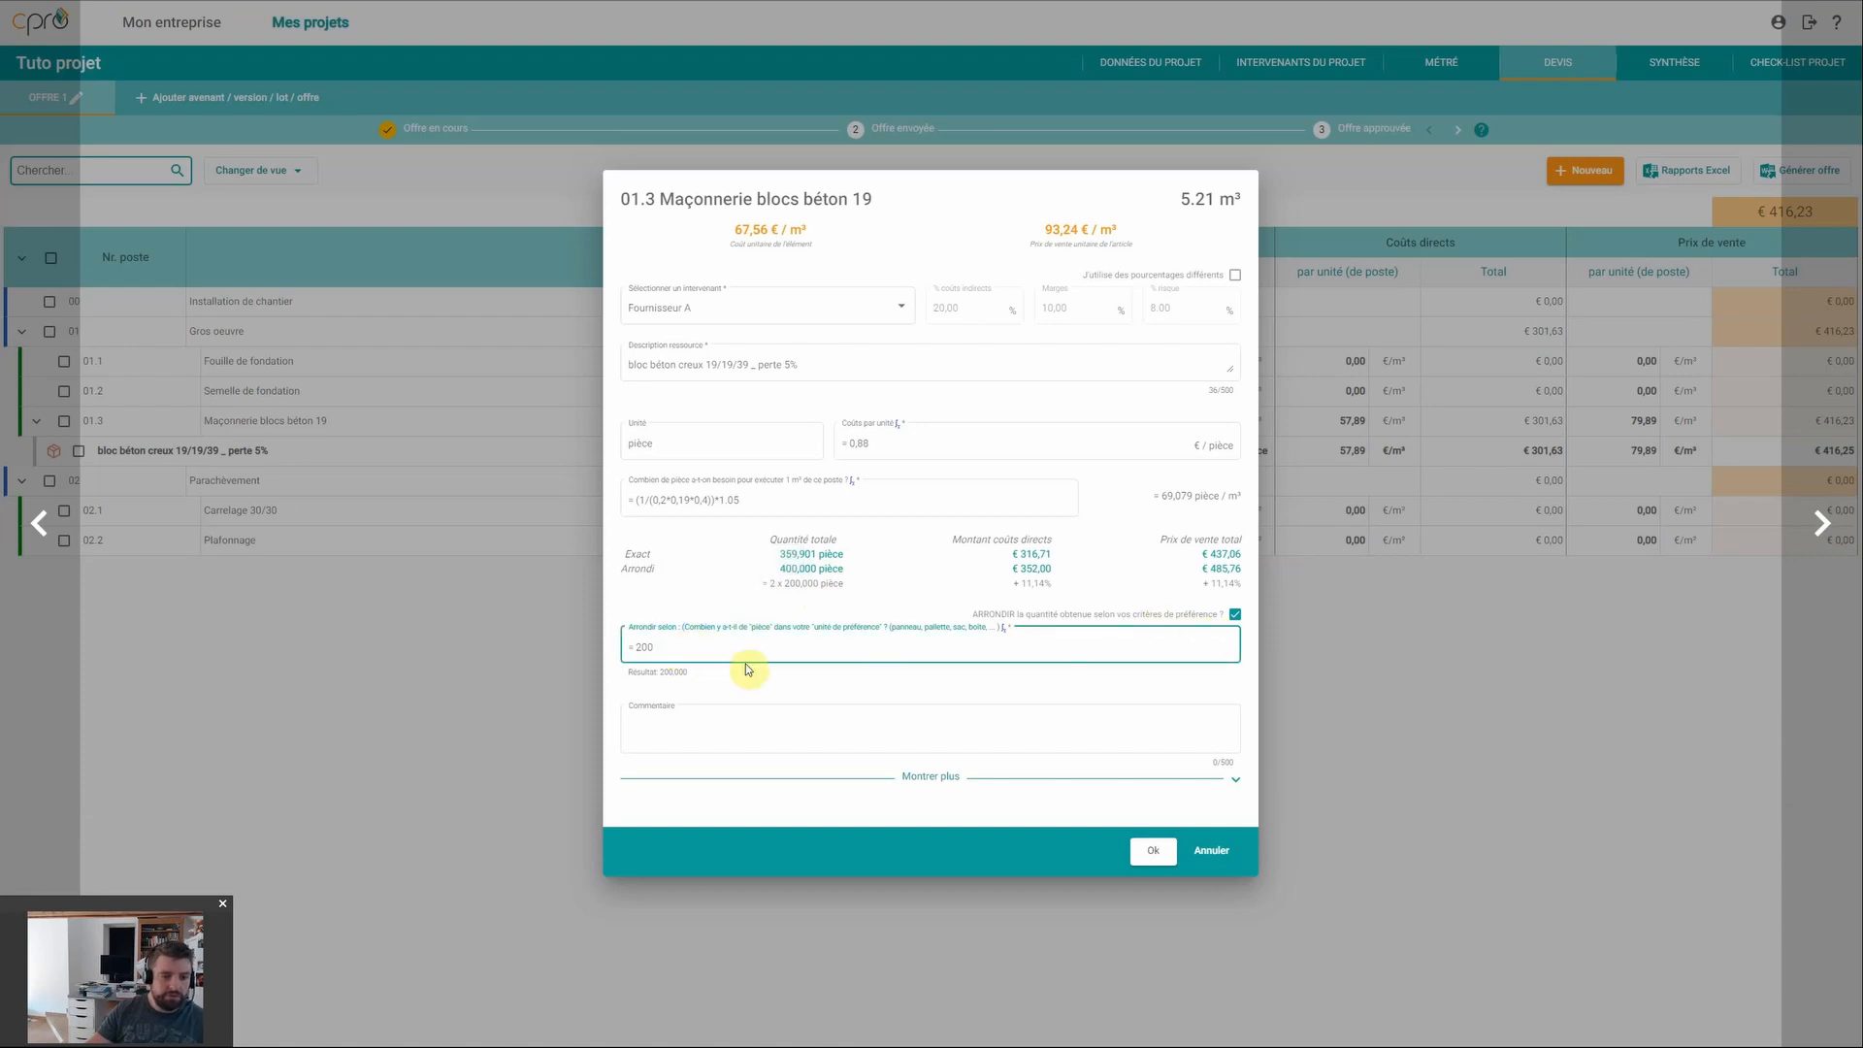
Step: Compare the exact and rounded direct costs, the percentage increase and the total selling price of the blocks
{"action": "double_click", "coordinate": [1033, 569]}
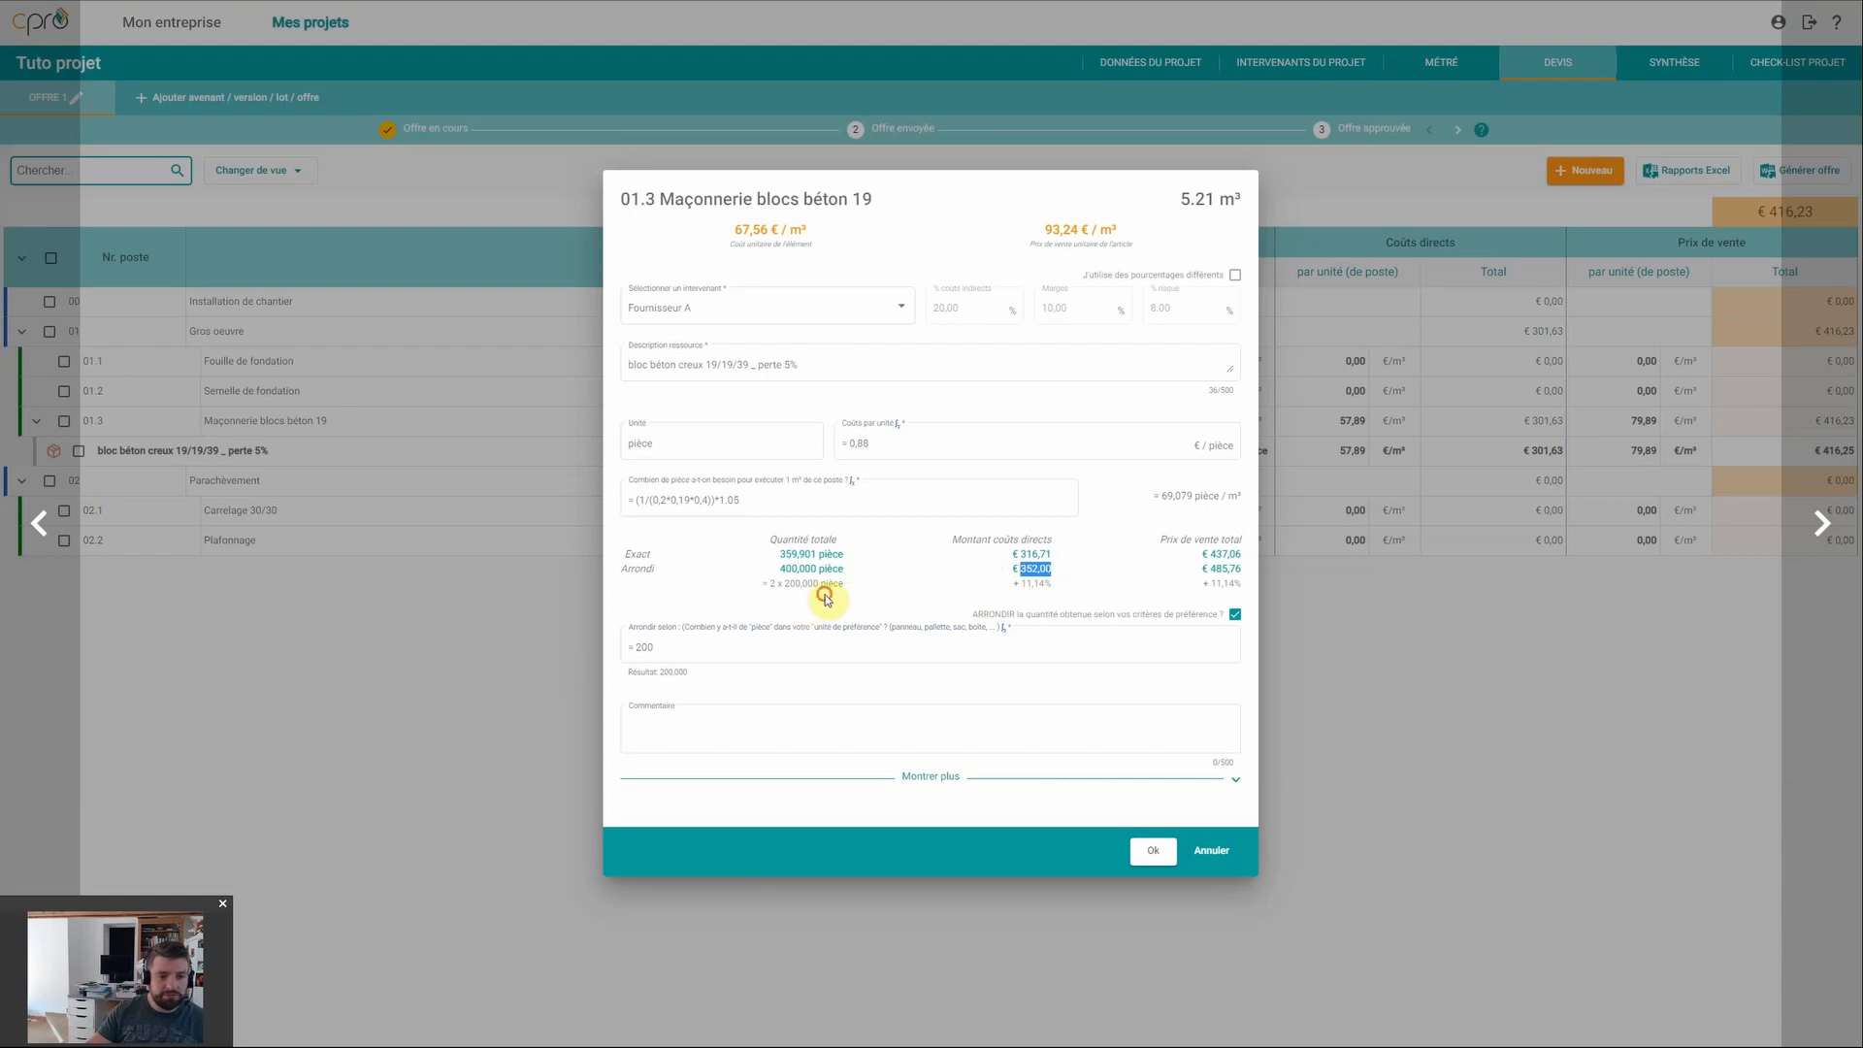
{"action": "left_click", "coordinate": [922, 650]}
{"action": "left_click", "coordinate": [1002, 629]}
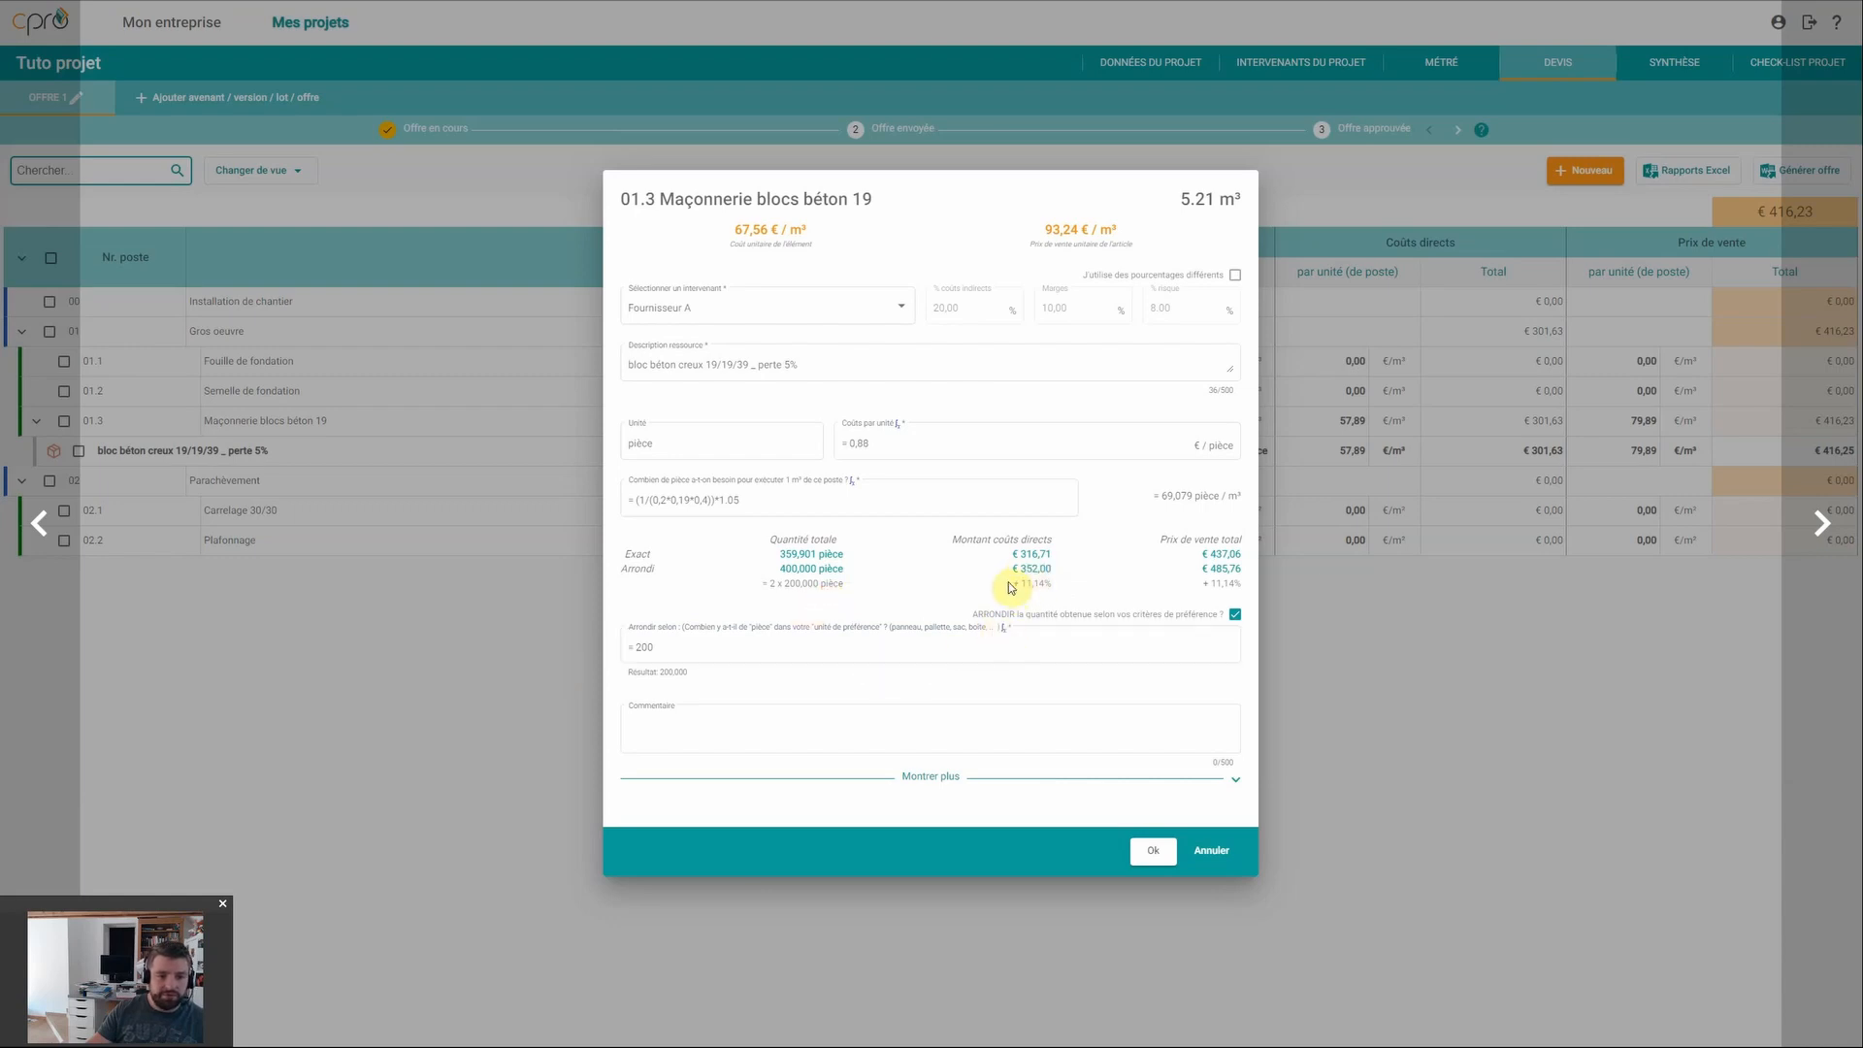
{"action": "left_click_drag", "start_coordinate": [1014, 583], "coordinate": [1058, 588]}
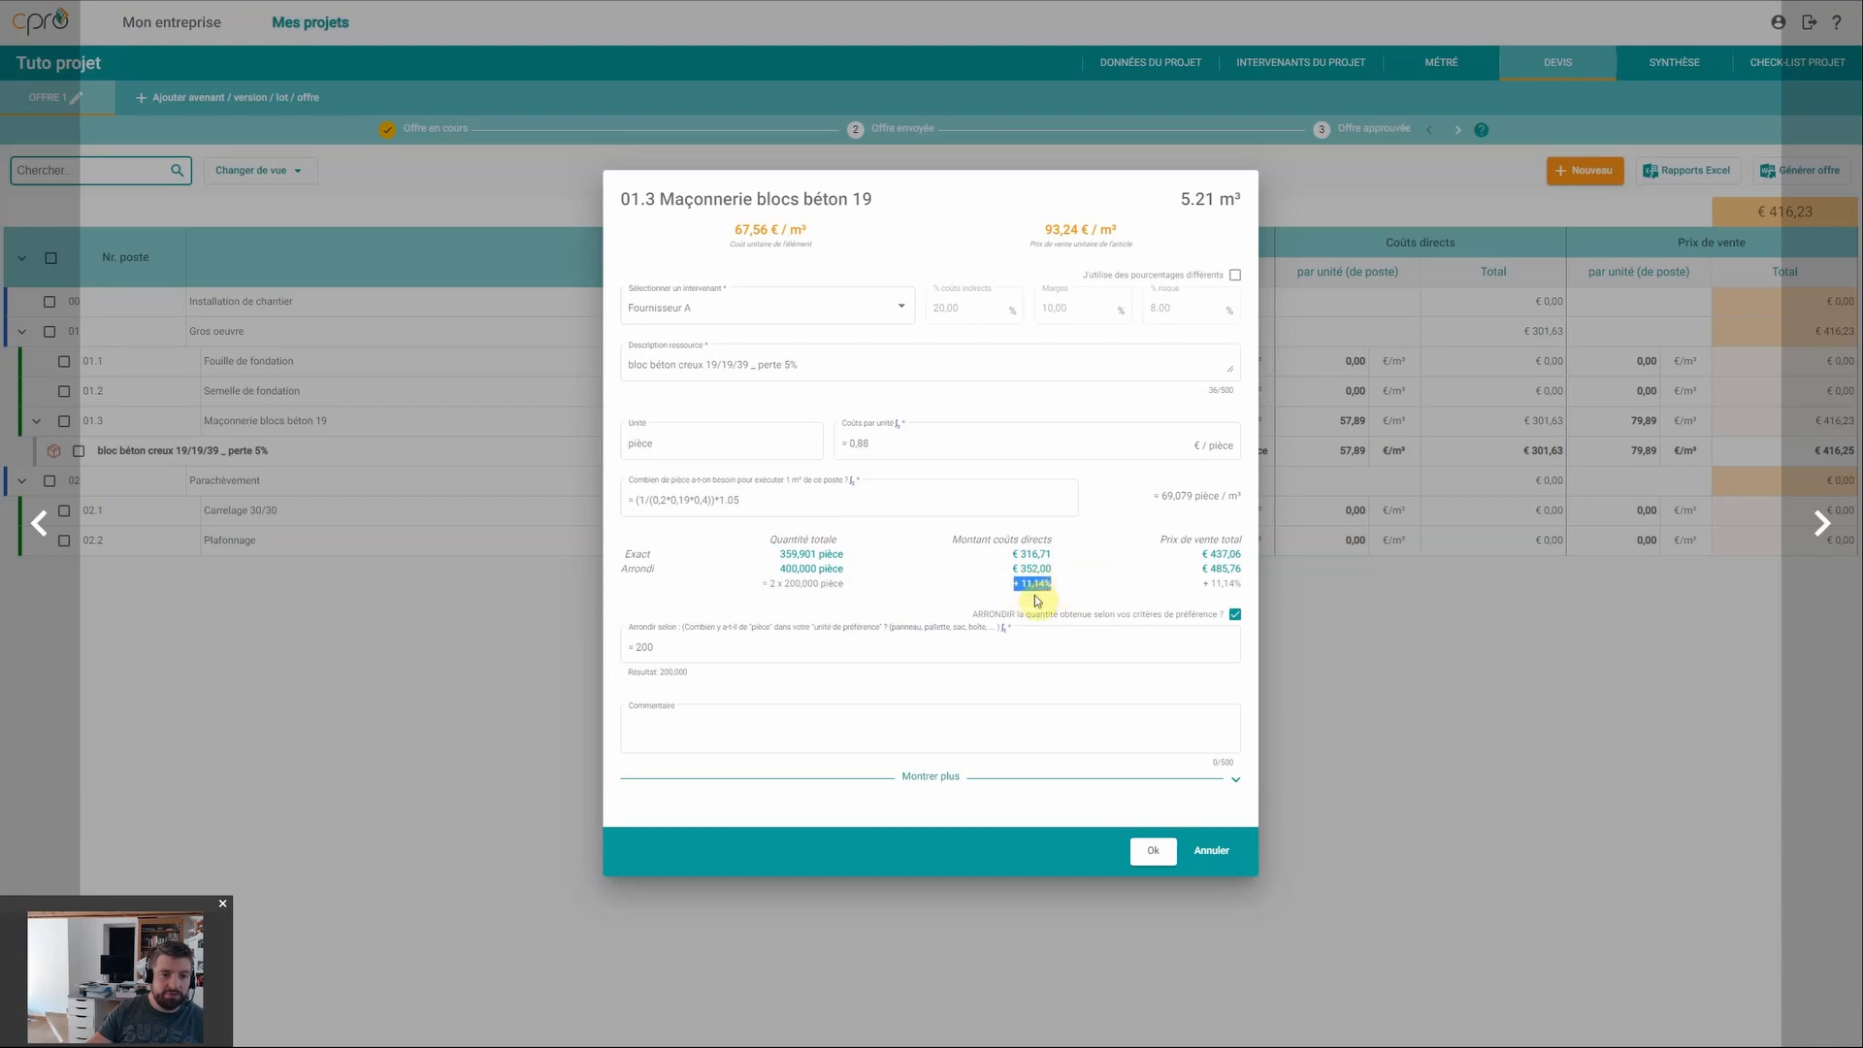
{"action": "left_click", "coordinate": [678, 643]}
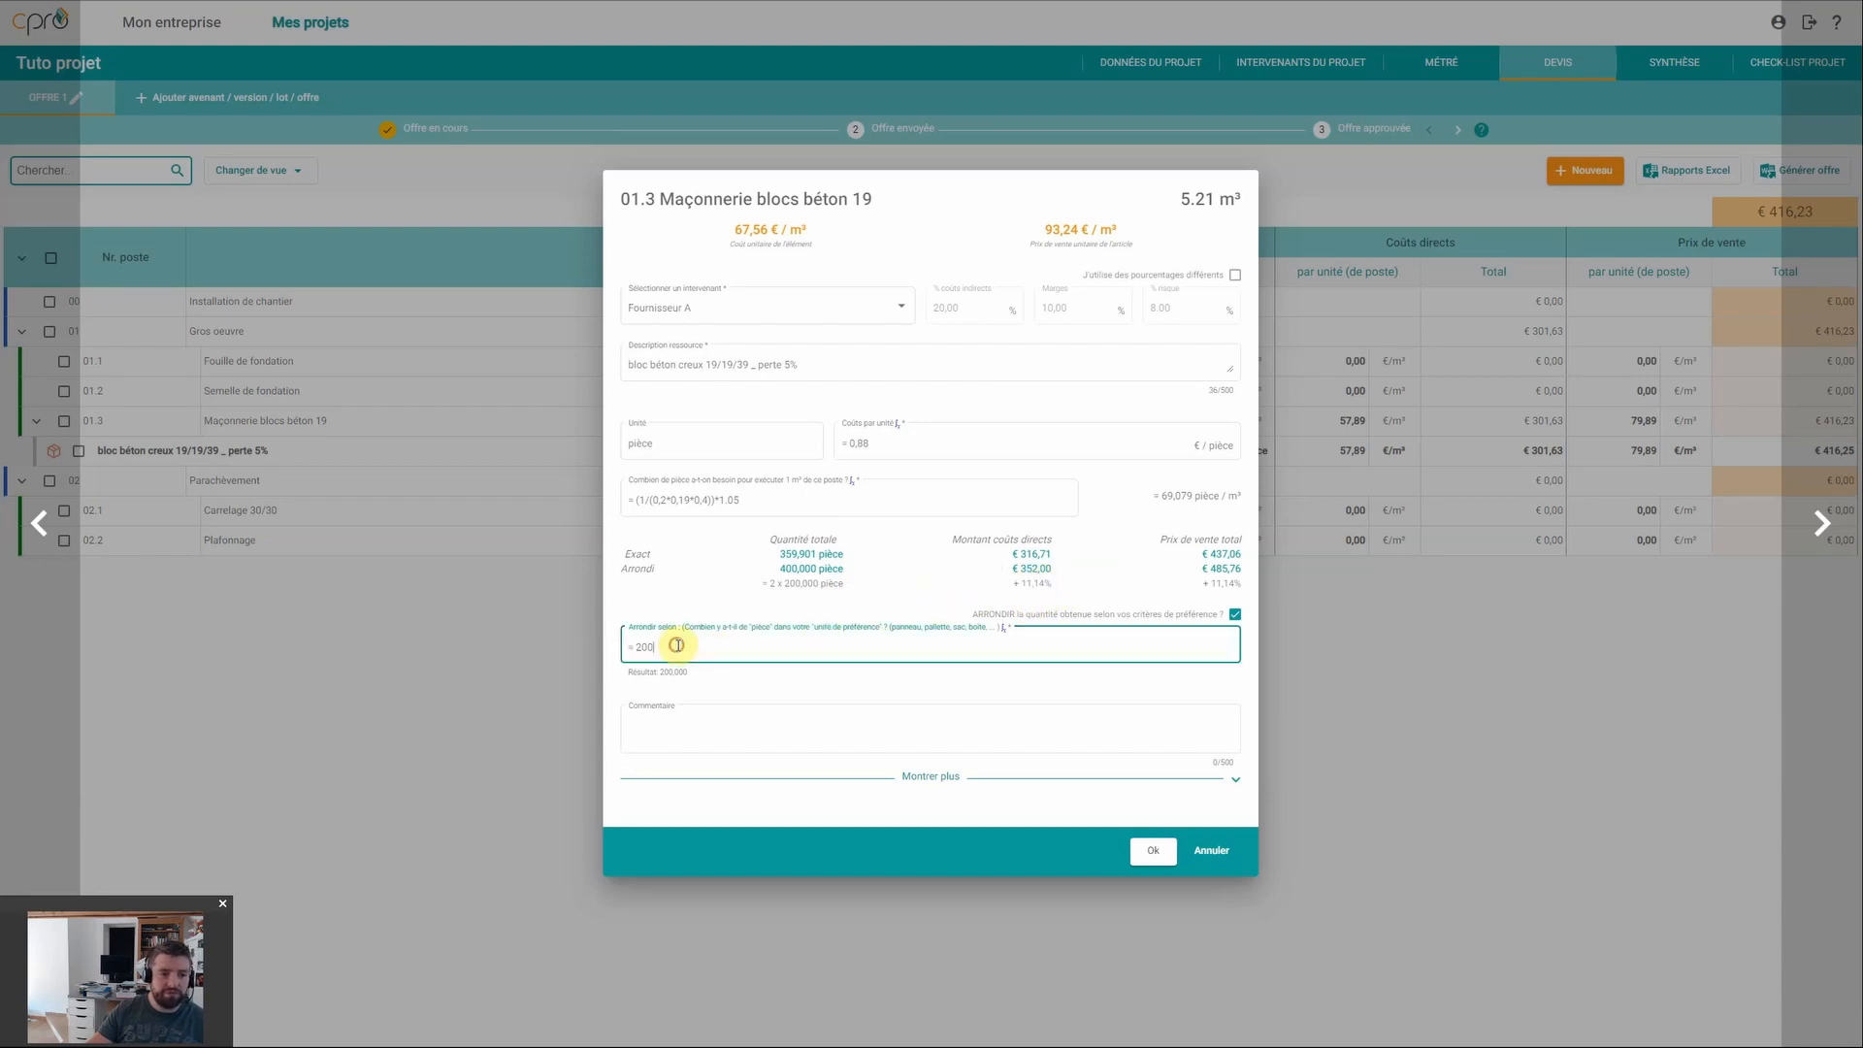
{"action": "left_click_drag", "start_coordinate": [679, 642], "coordinate": [653, 644]}
{"action": "left_click", "coordinate": [885, 608]}
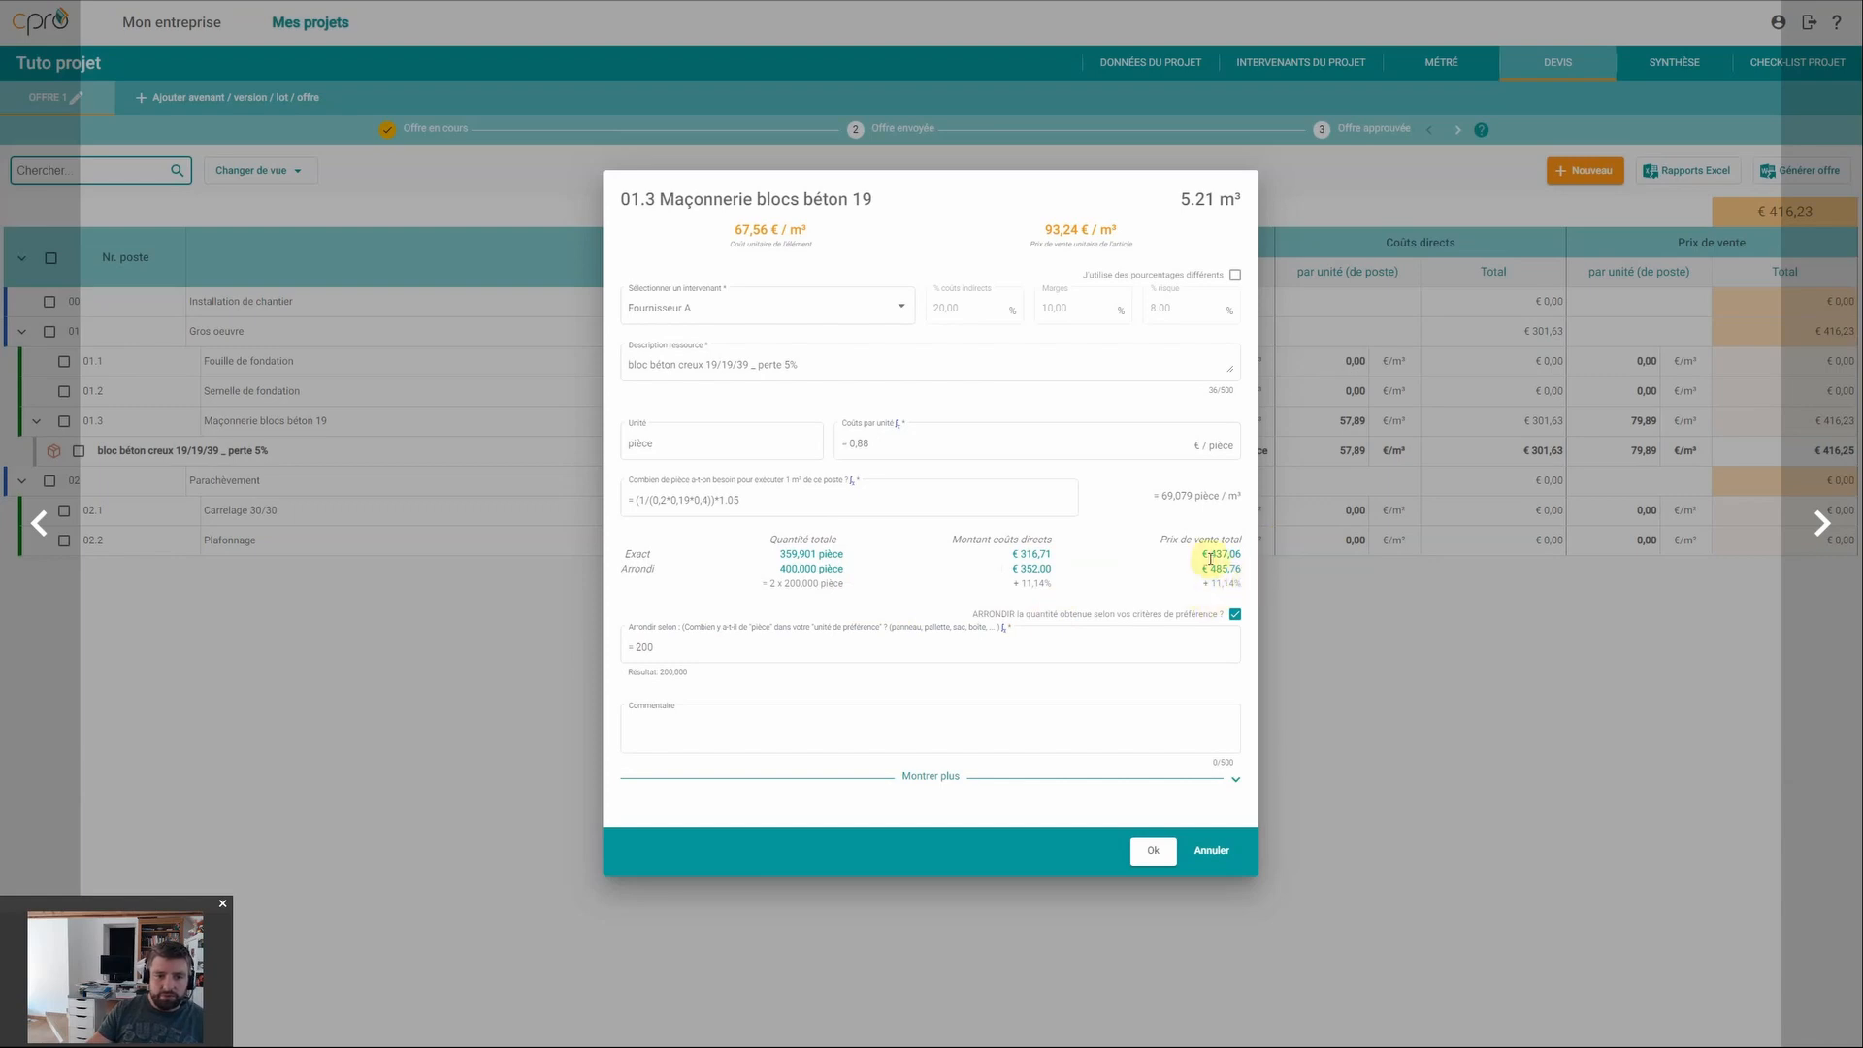
{"action": "left_click_drag", "start_coordinate": [1206, 563], "coordinate": [1235, 565]}
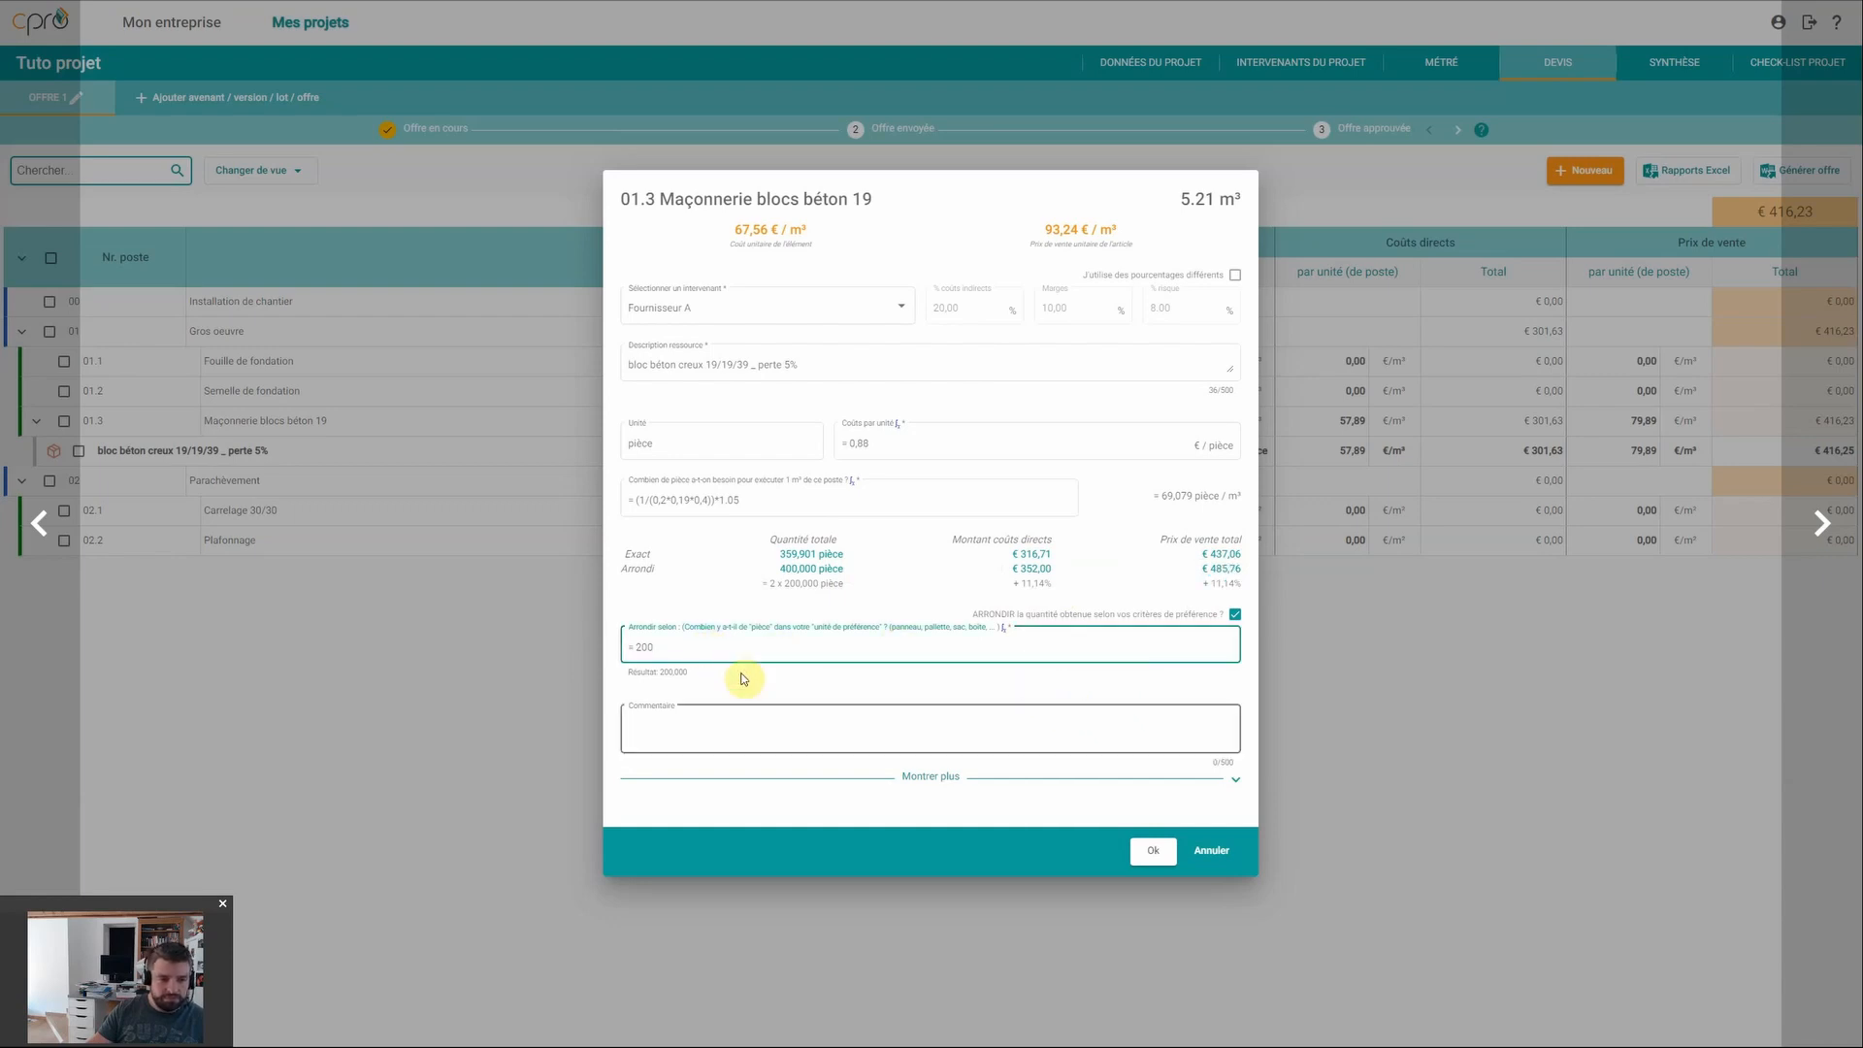
Step: Review the comment field and the additional article code and supplier details, and save the block resource's changes
{"action": "left_click", "coordinate": [723, 728]}
{"action": "left_click", "coordinate": [693, 727]}
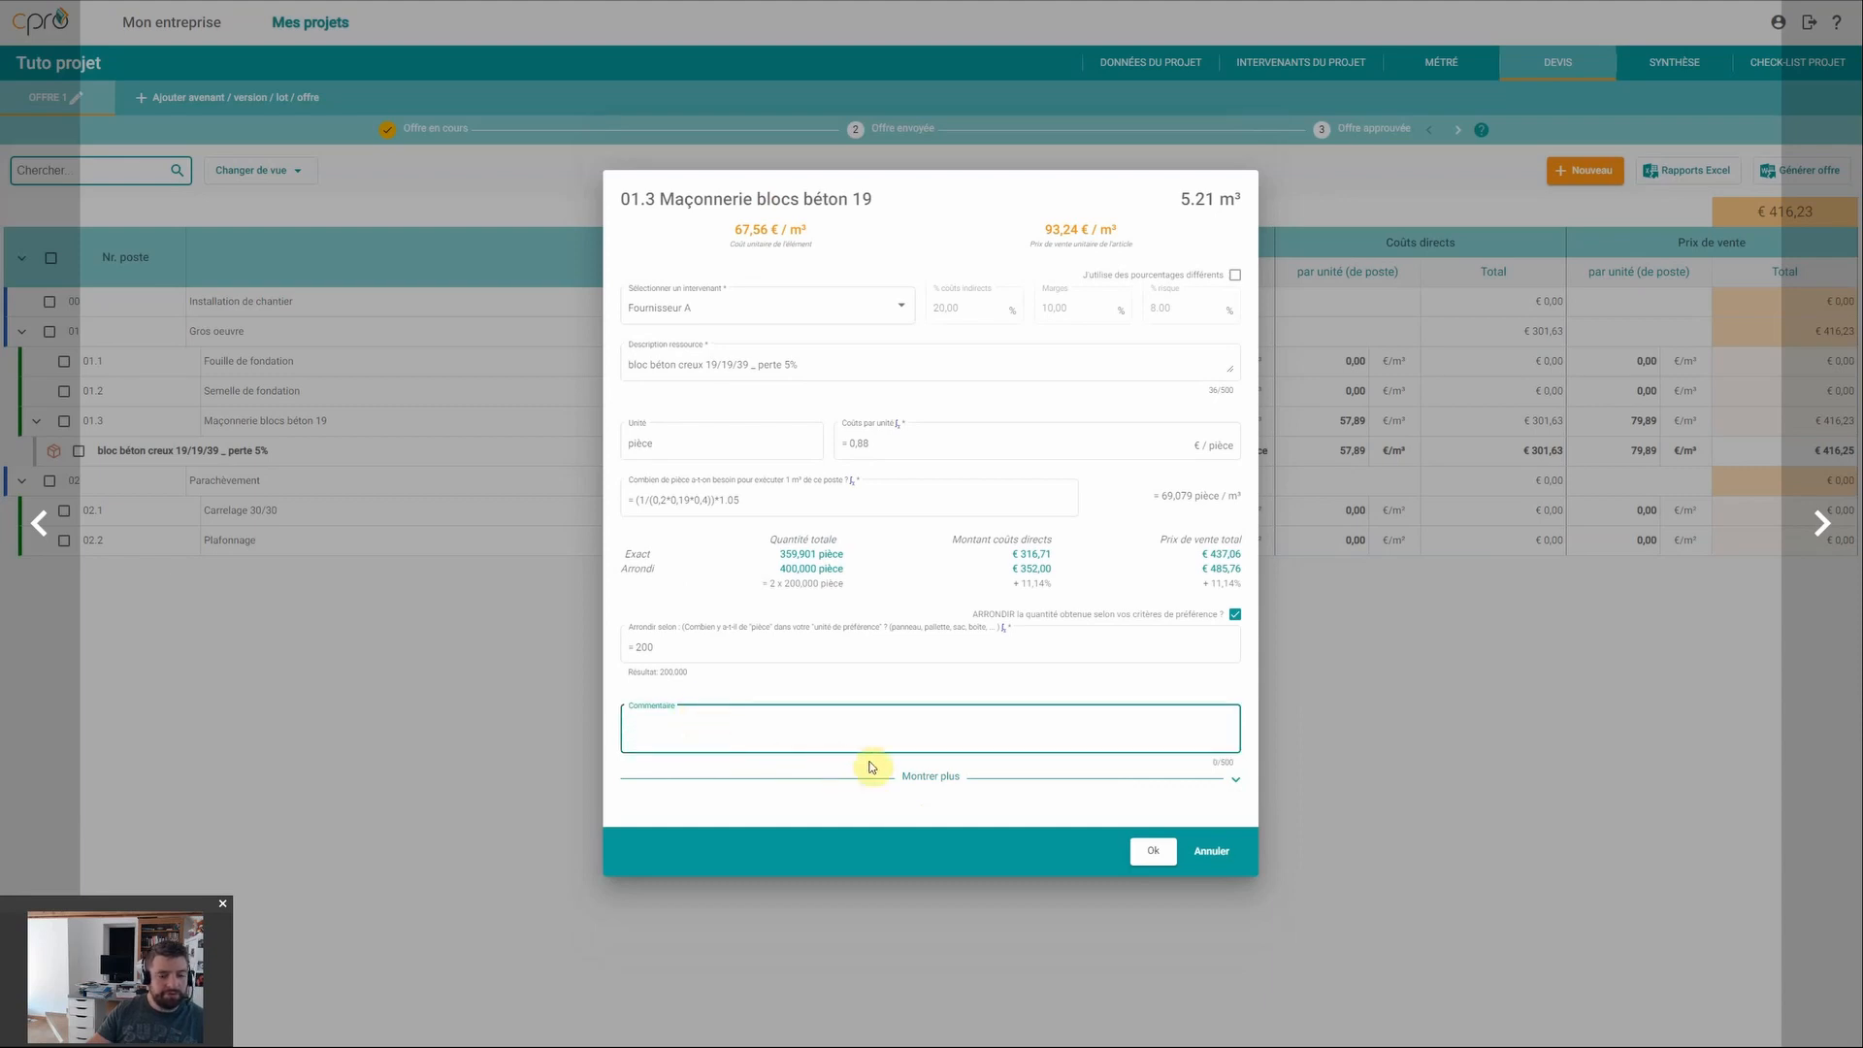
{"action": "left_click", "coordinate": [940, 778]}
{"action": "left_click", "coordinate": [694, 772]}
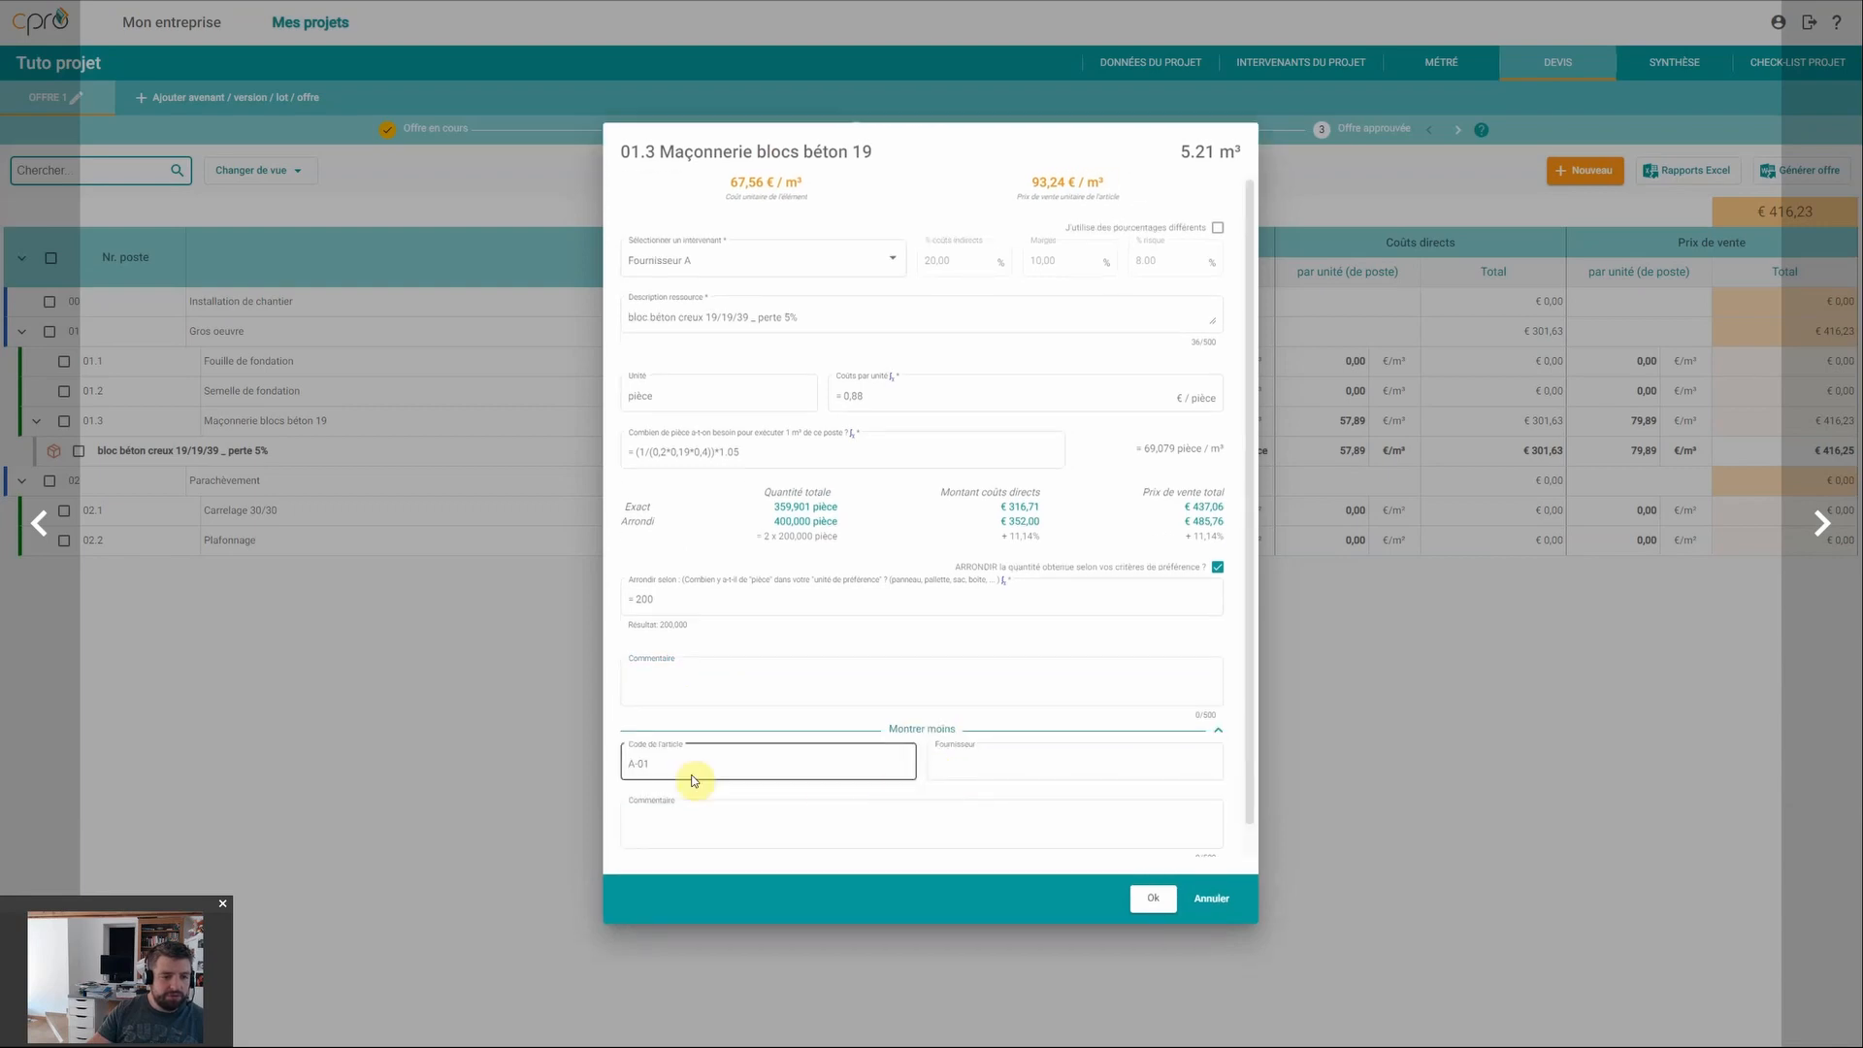
{"action": "type", "text": "A-01"}
{"action": "left_click_drag", "start_coordinate": [672, 767], "coordinate": [636, 764]}
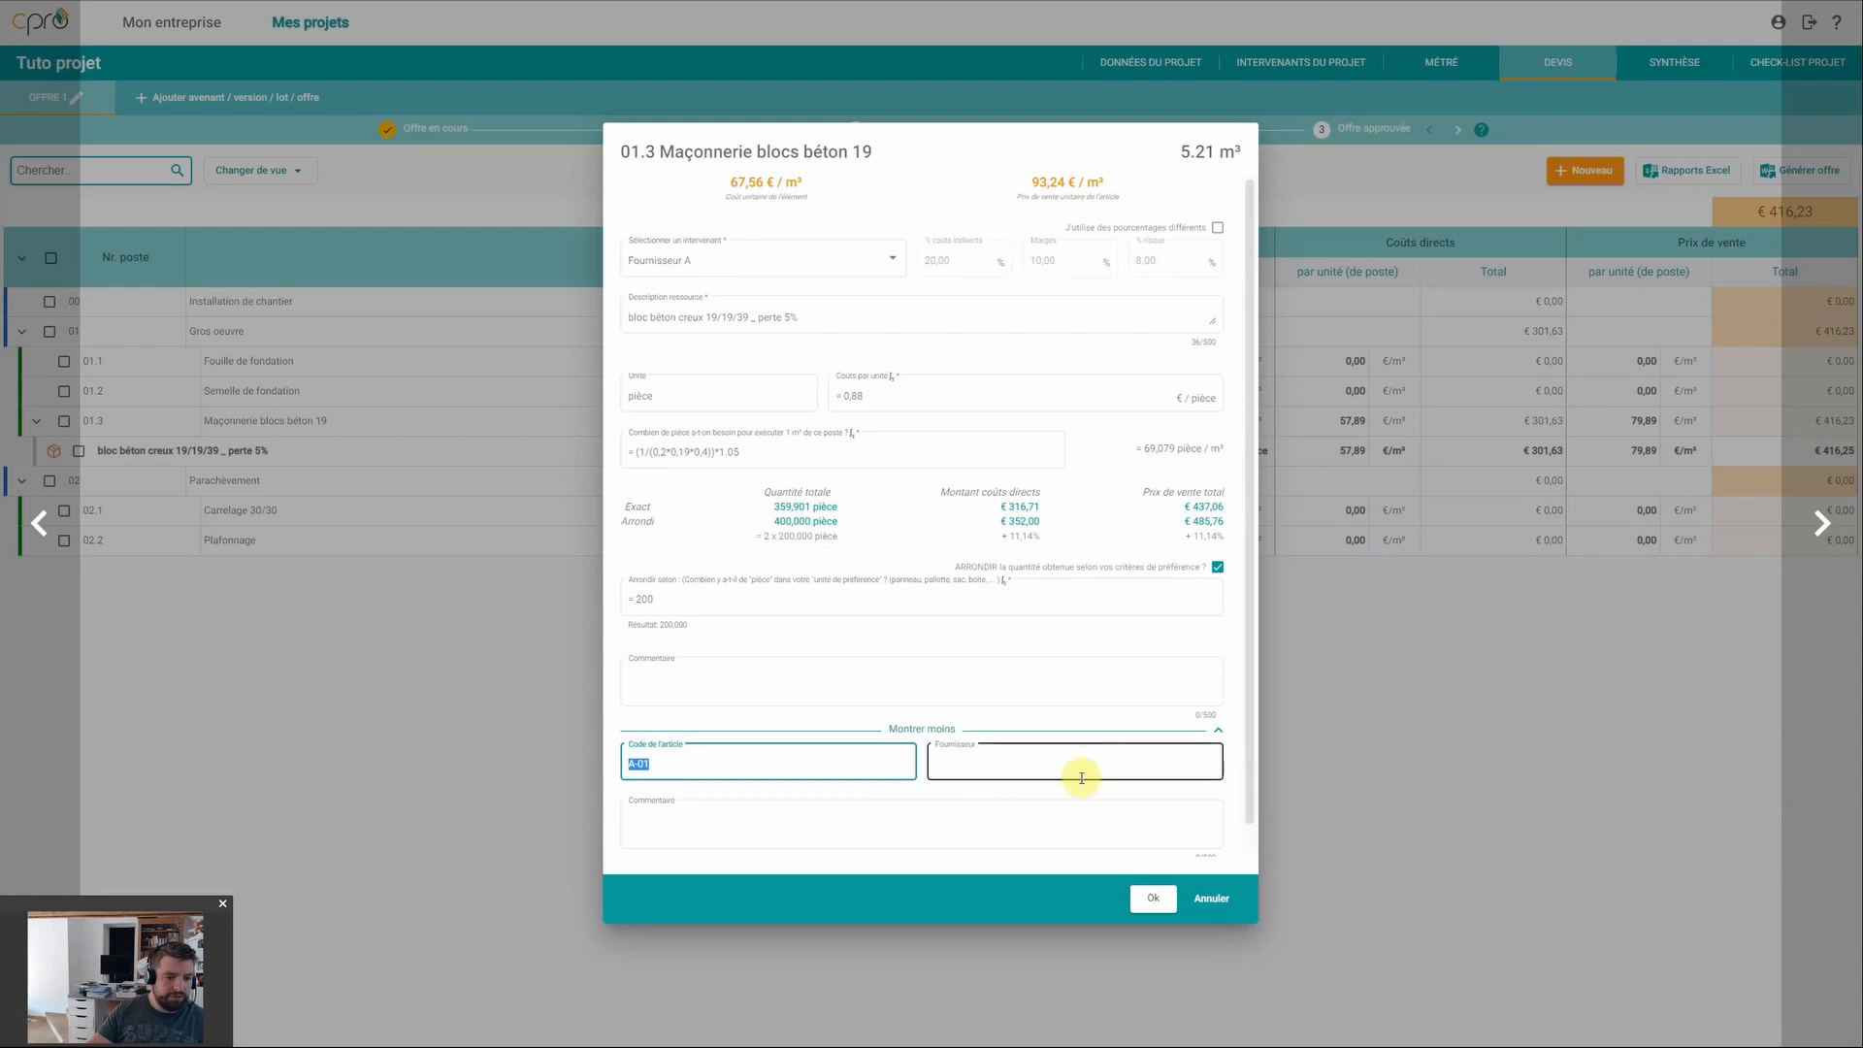
{"action": "left_click", "coordinate": [1021, 763]}
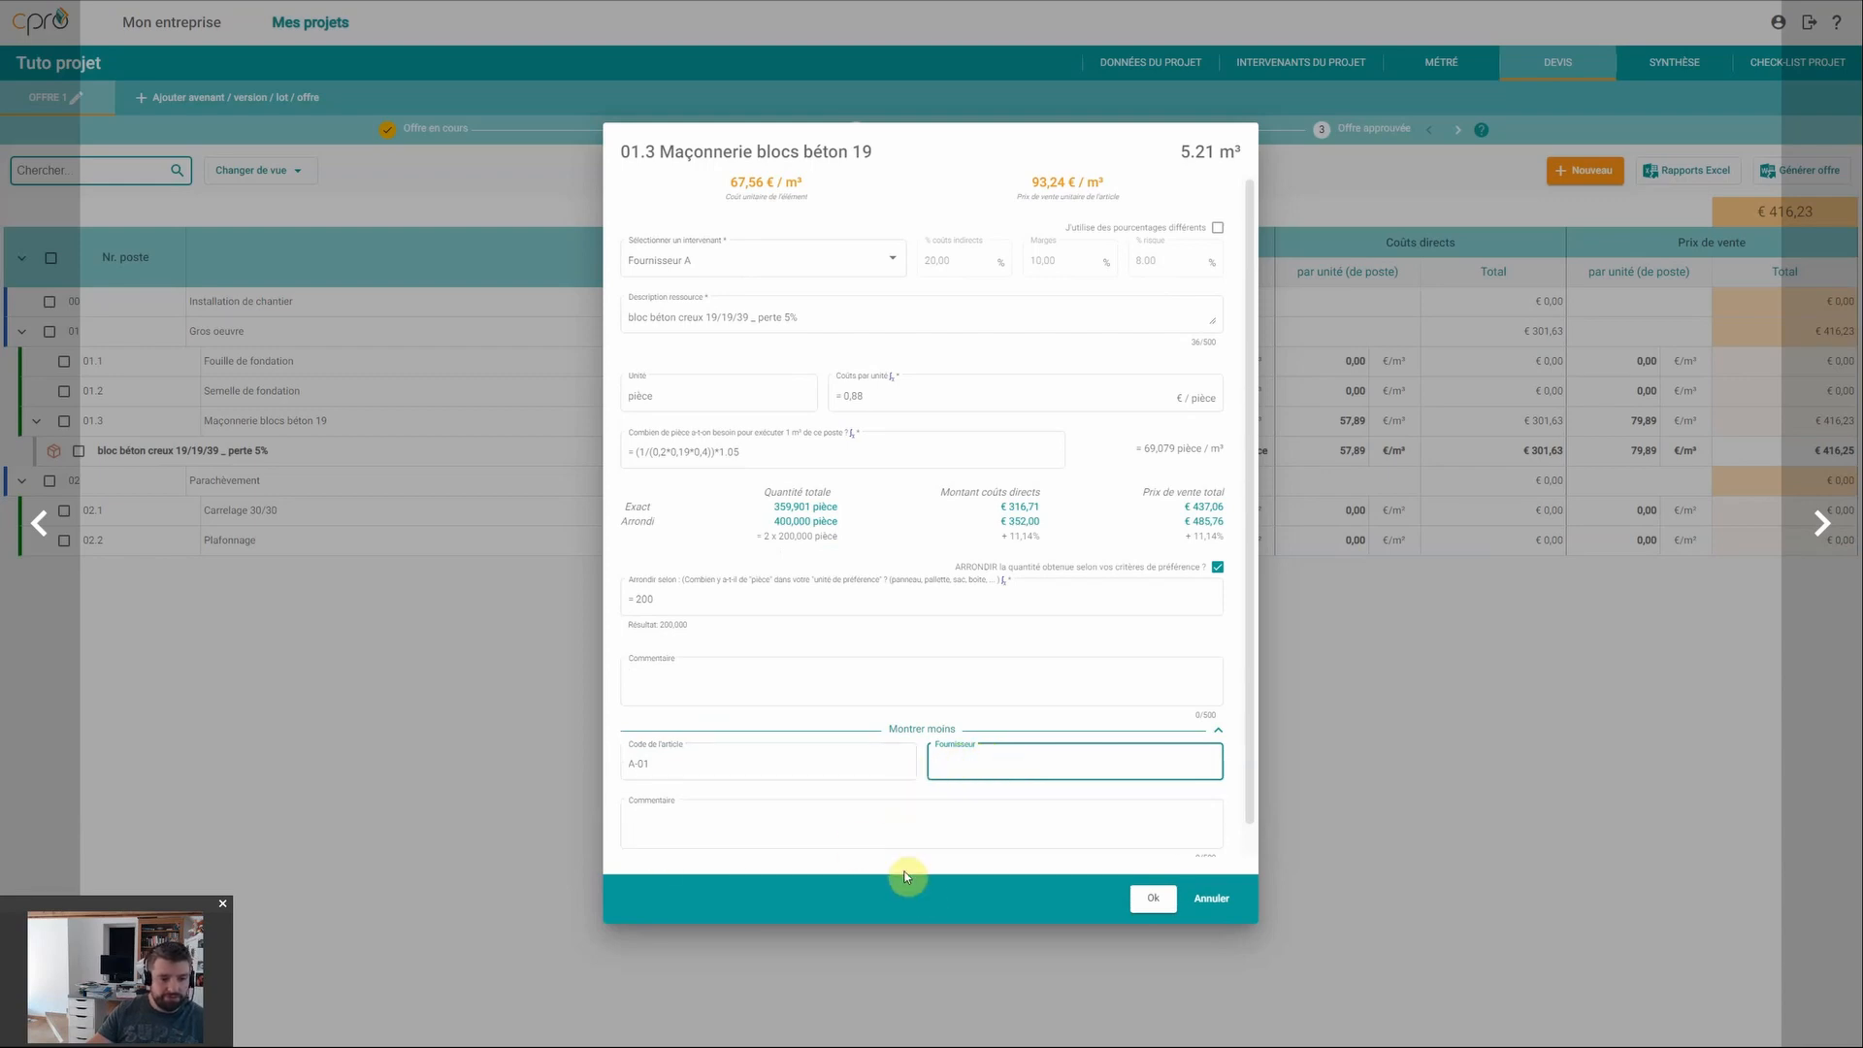
{"action": "left_click", "coordinate": [930, 730]}
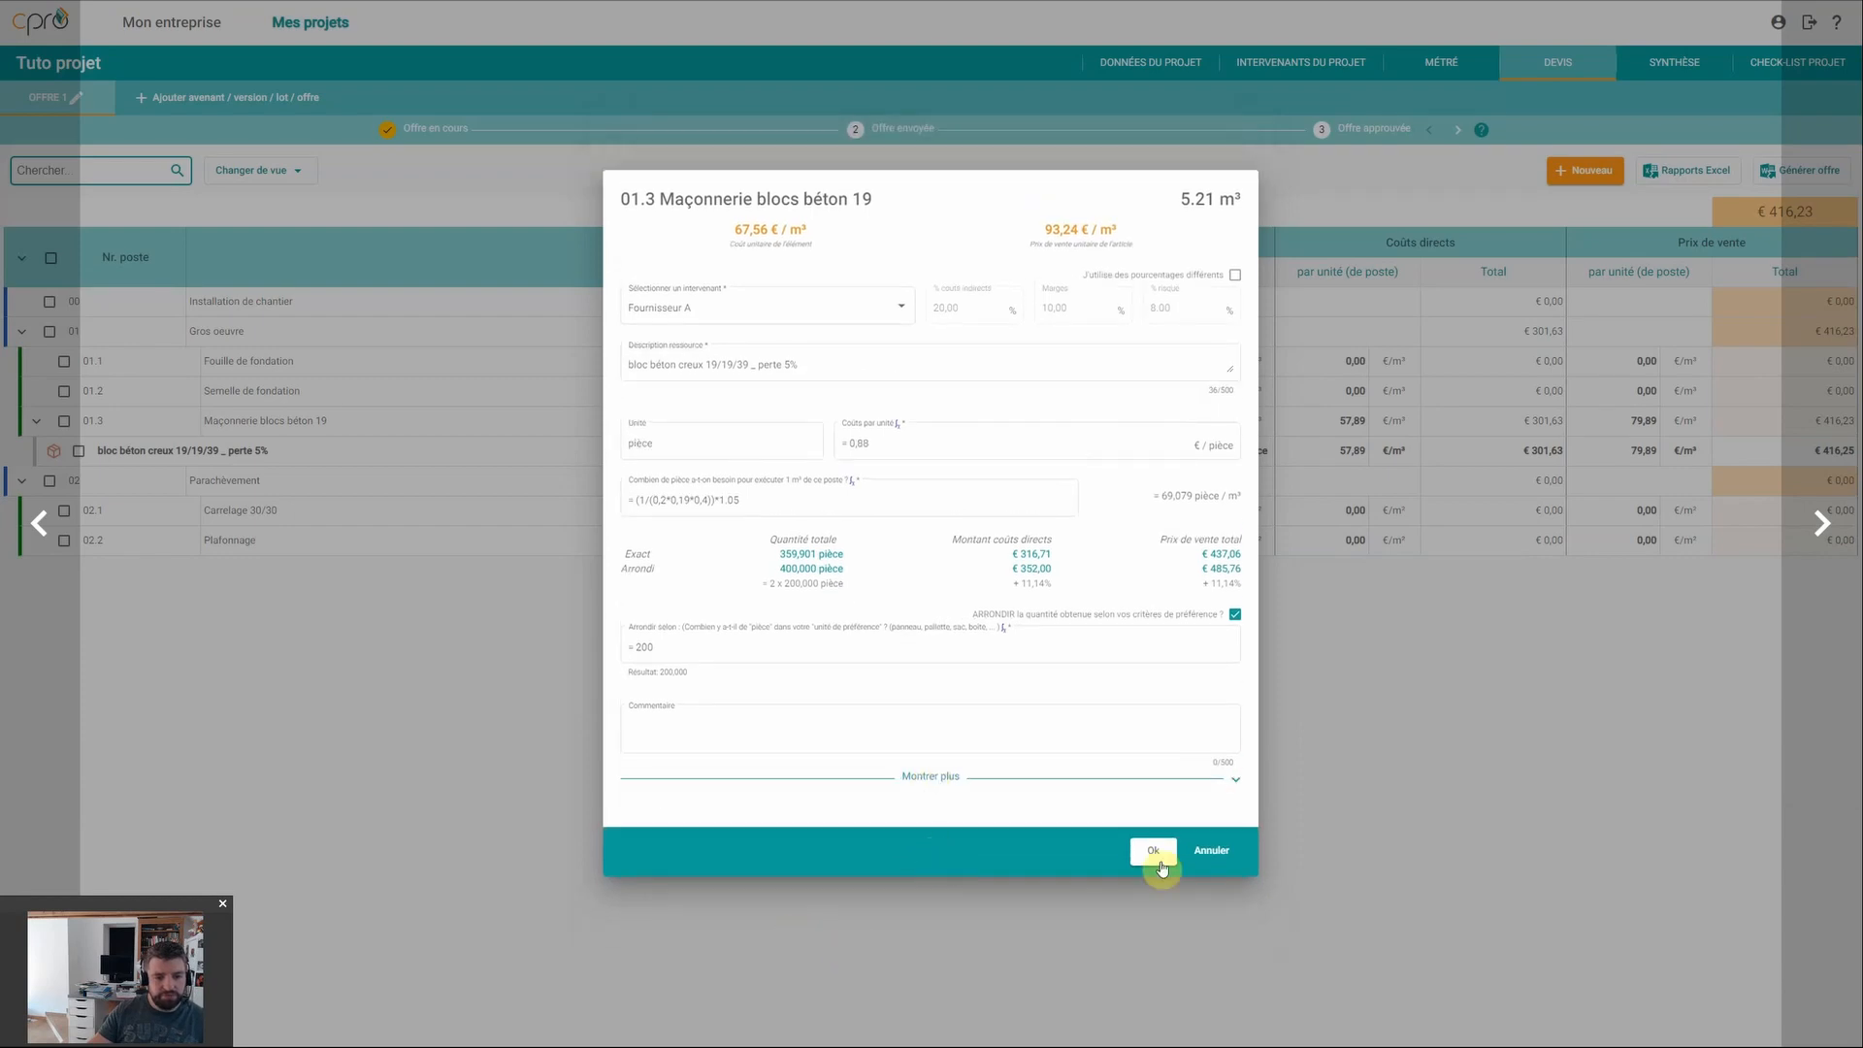
{"action": "left_click", "coordinate": [1155, 852]}
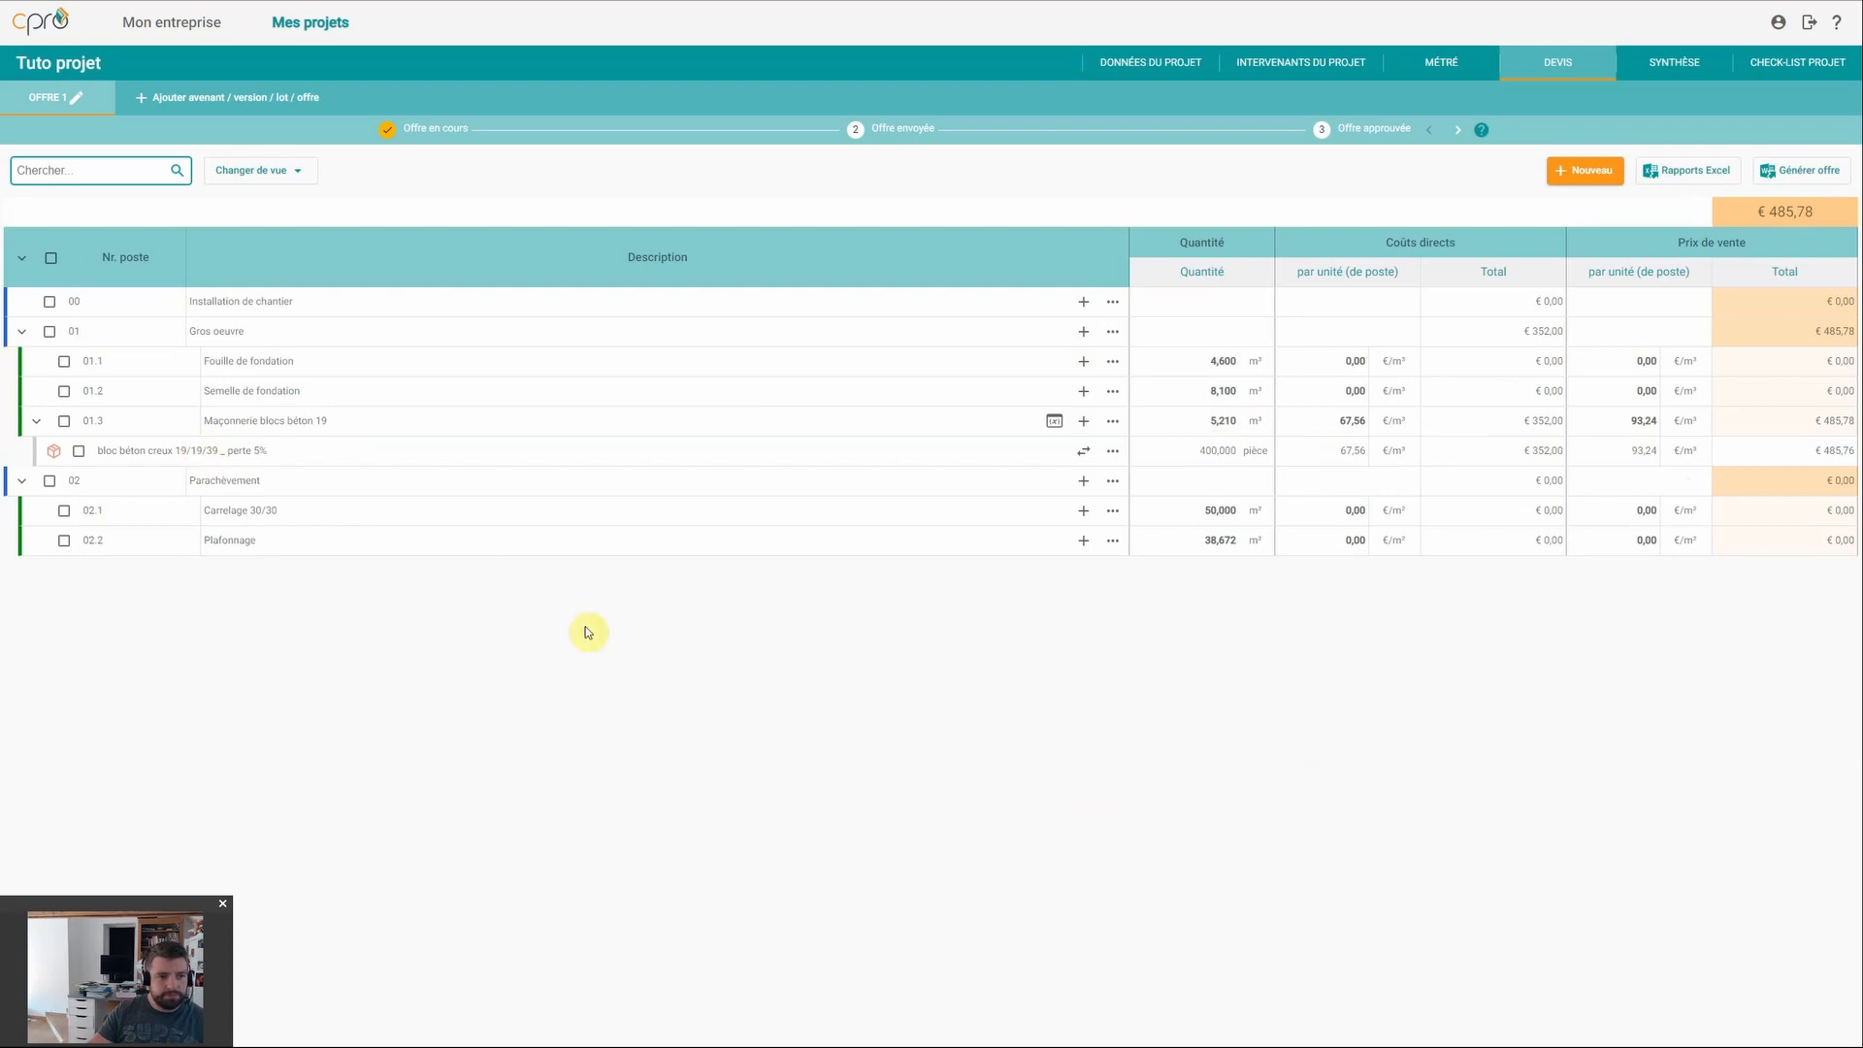
Step: Start adding existing resources to the Plafonnage item, using the template project Banque de données - Contenu CSTC as the source
{"action": "left_click", "coordinate": [1084, 424]}
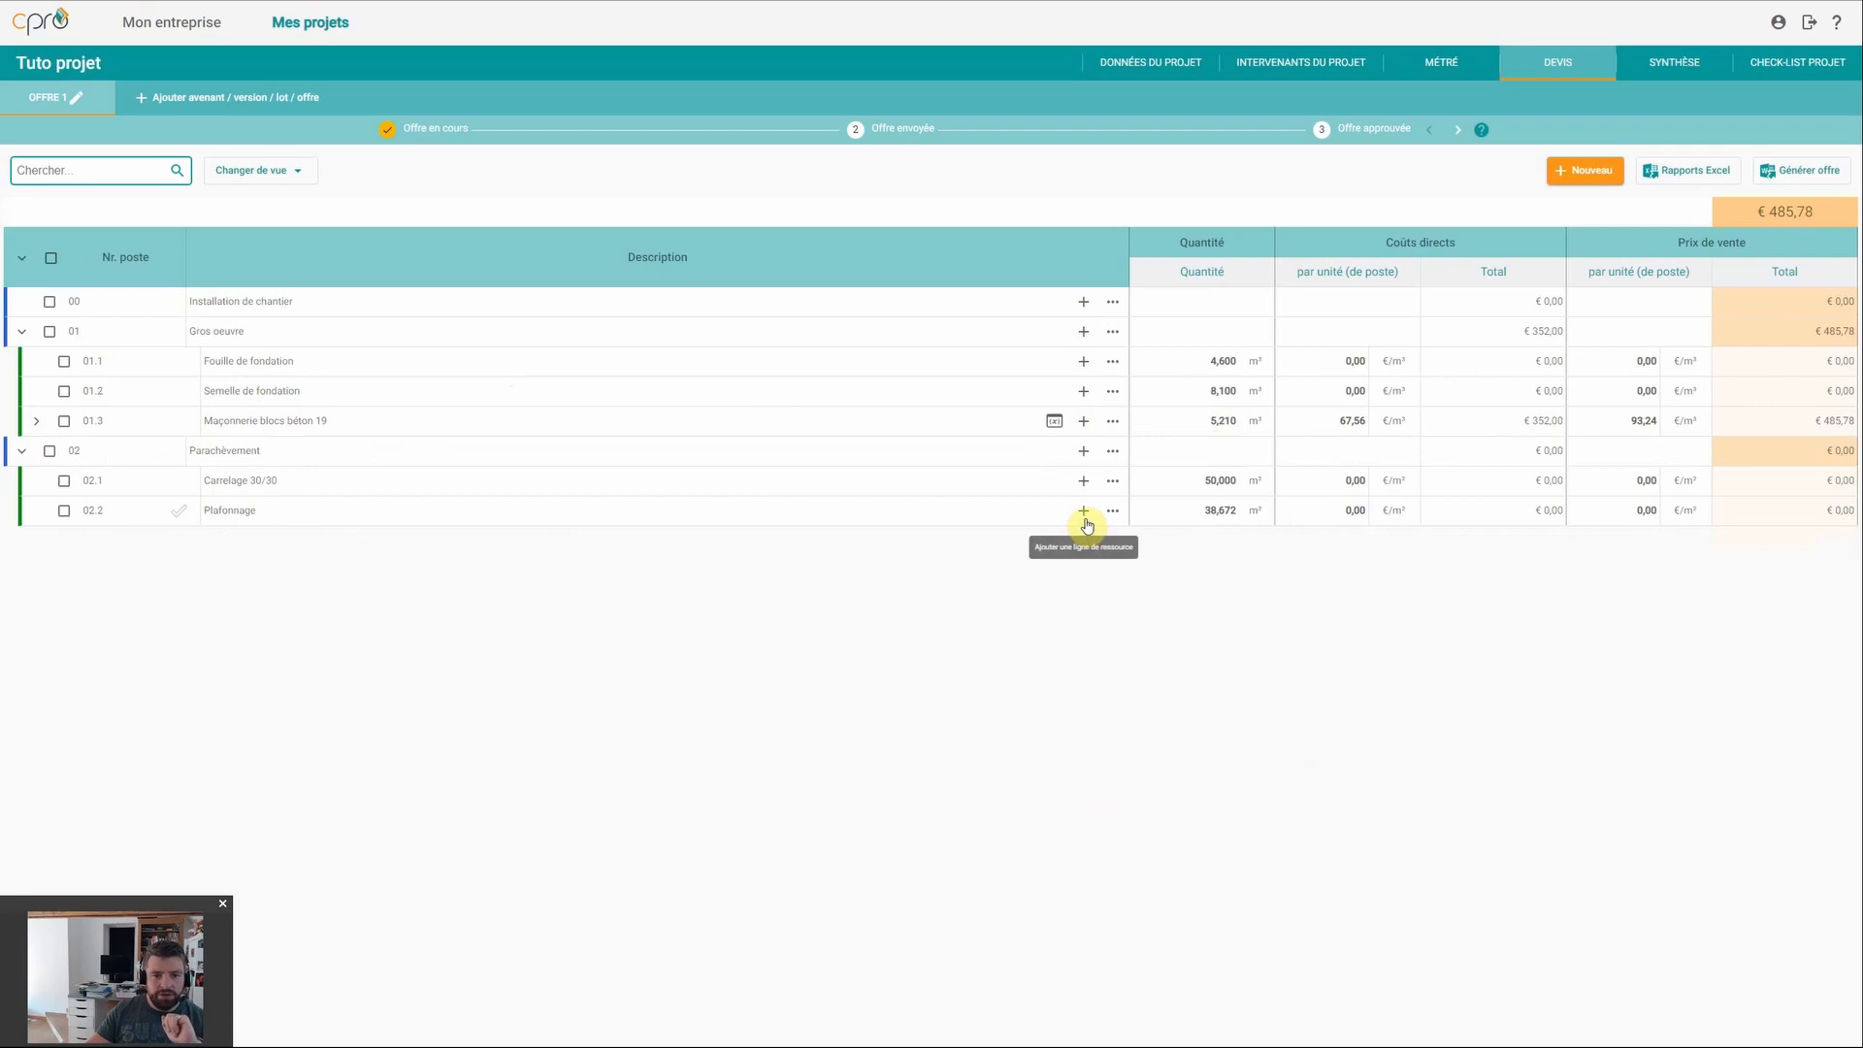
{"action": "left_click", "coordinate": [1084, 512]}
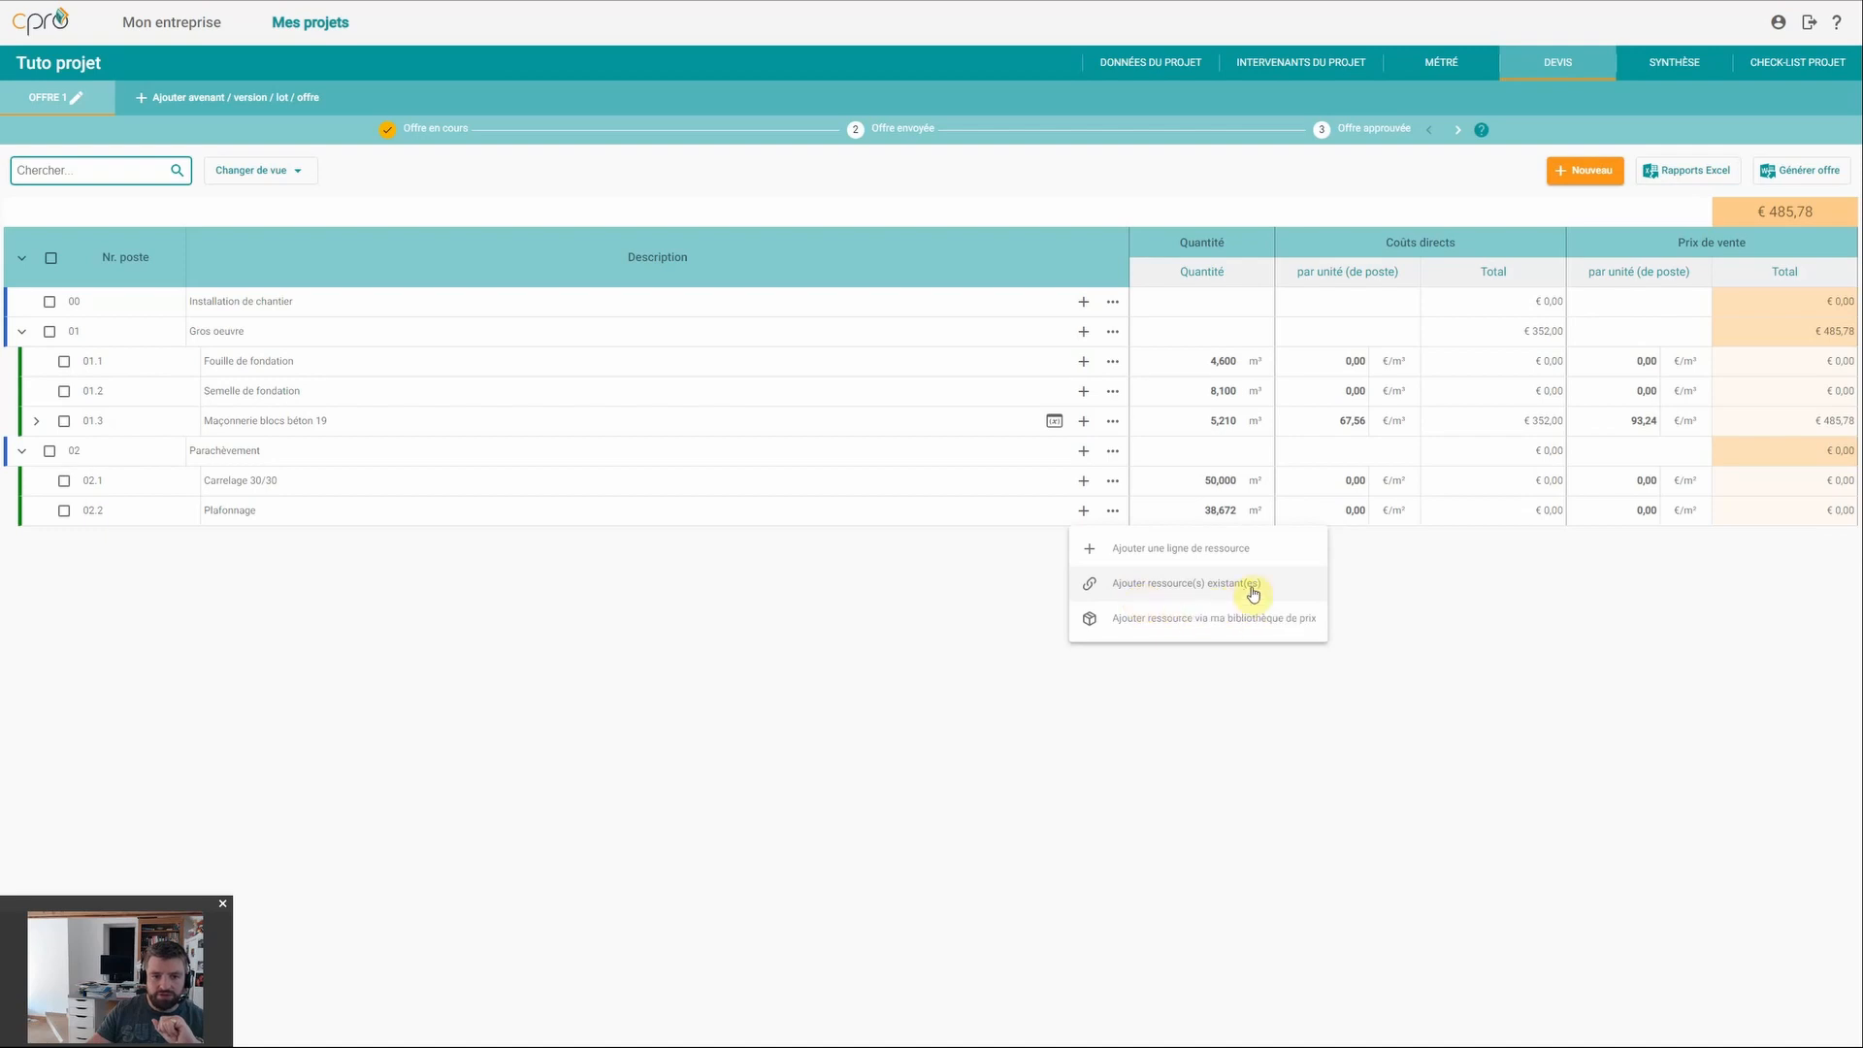
{"action": "left_click", "coordinate": [1165, 591]}
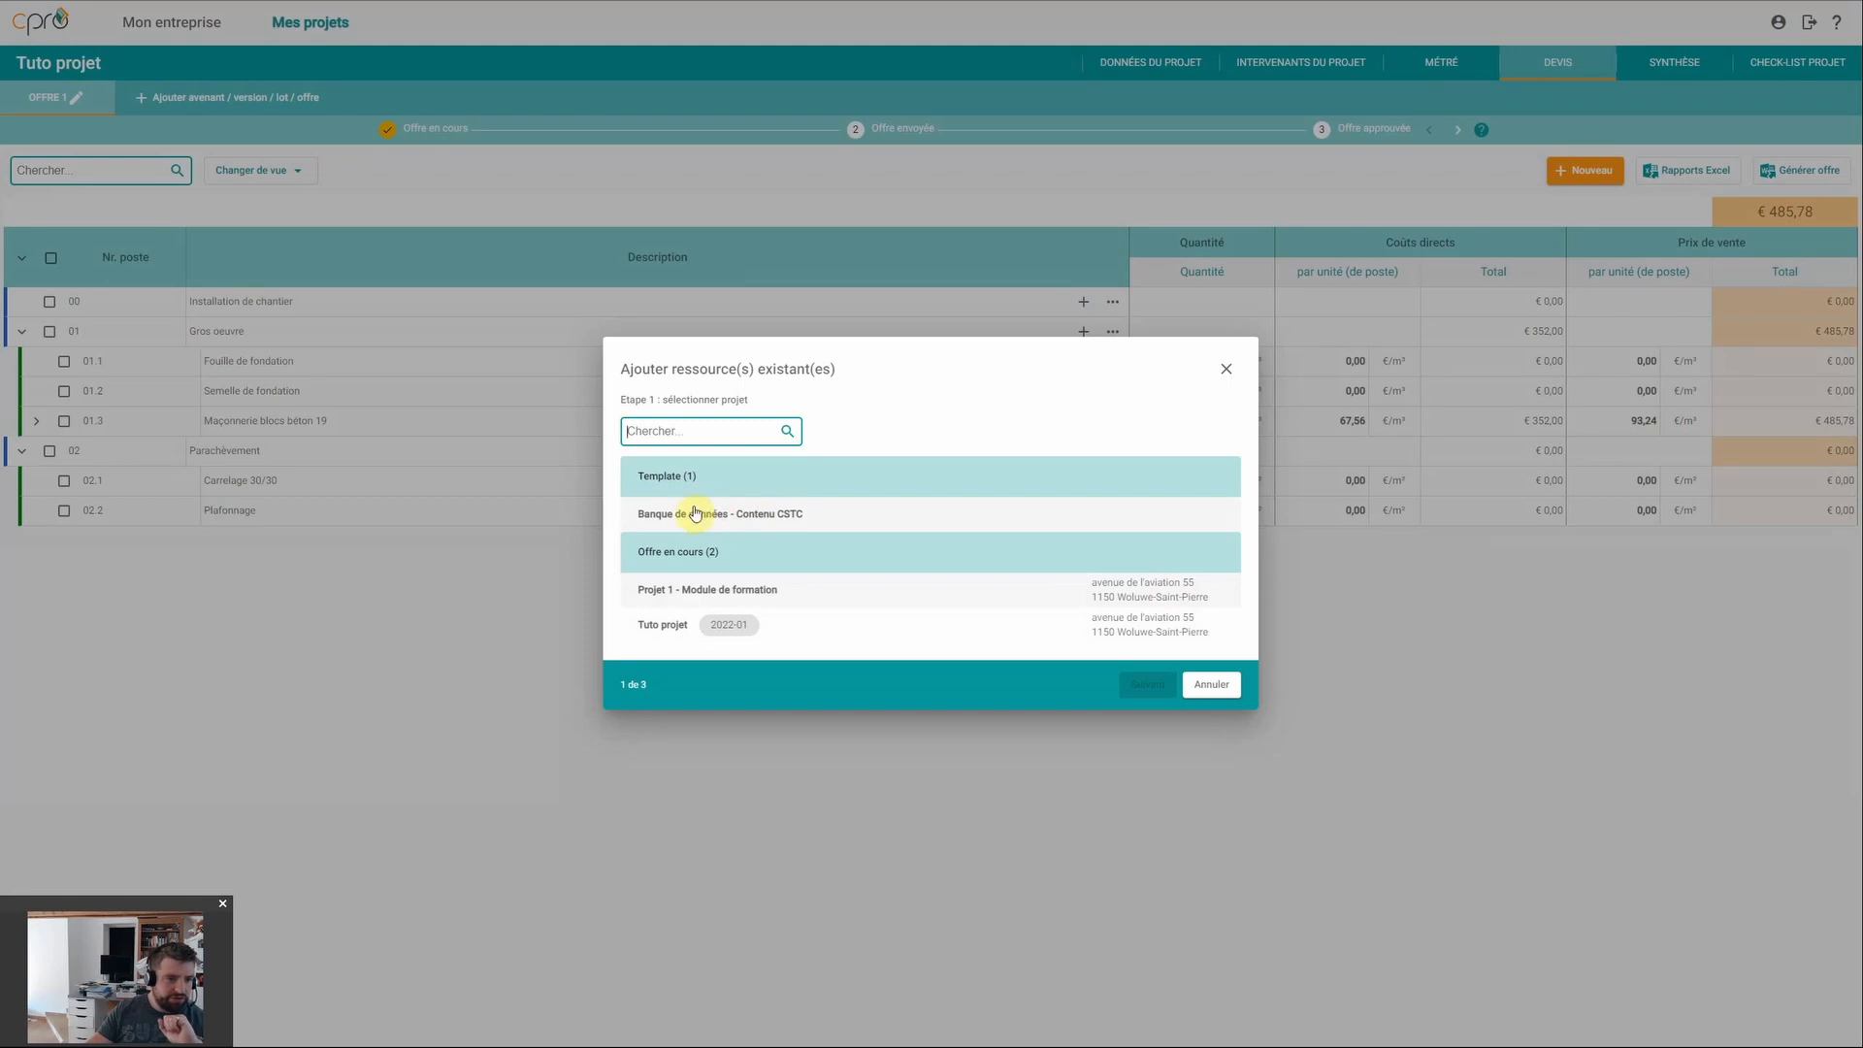
{"action": "left_click", "coordinate": [777, 524]}
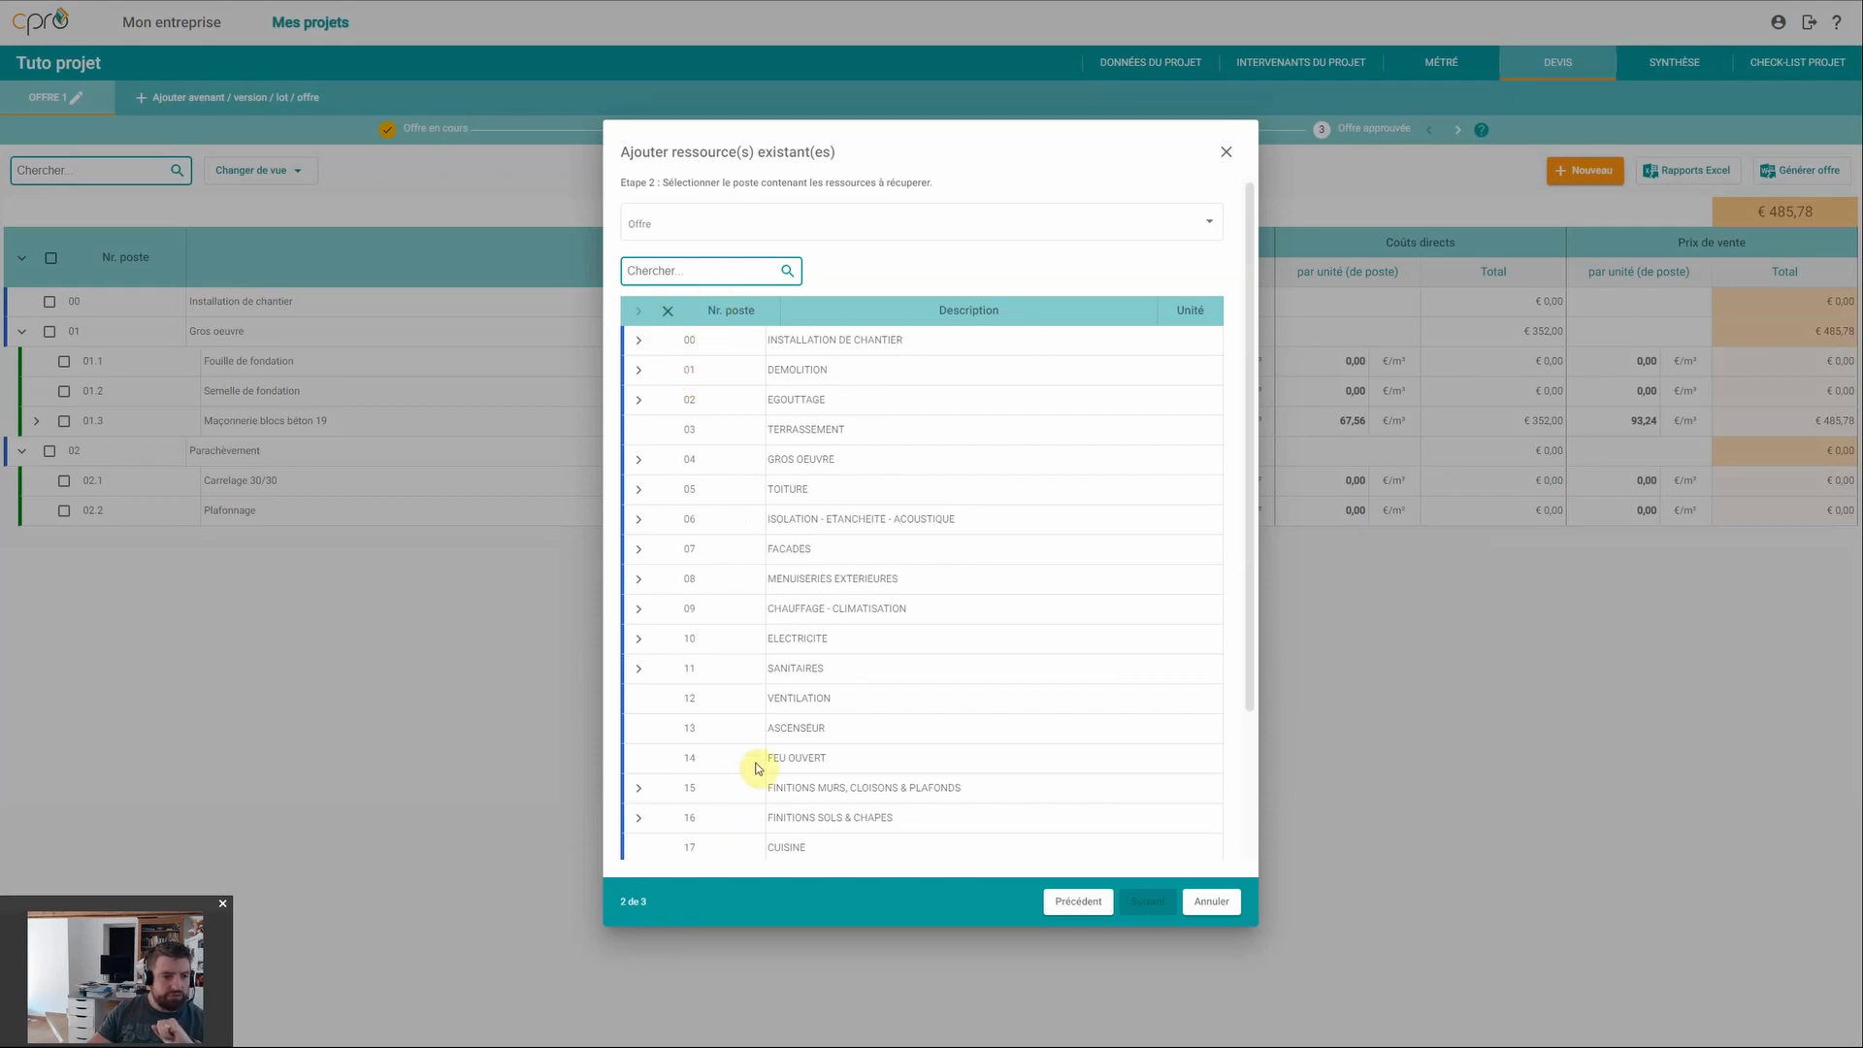
Step: Search the template's items for "plafonn", look through the matching resources, and clear the search
{"action": "left_click", "coordinate": [691, 273]}
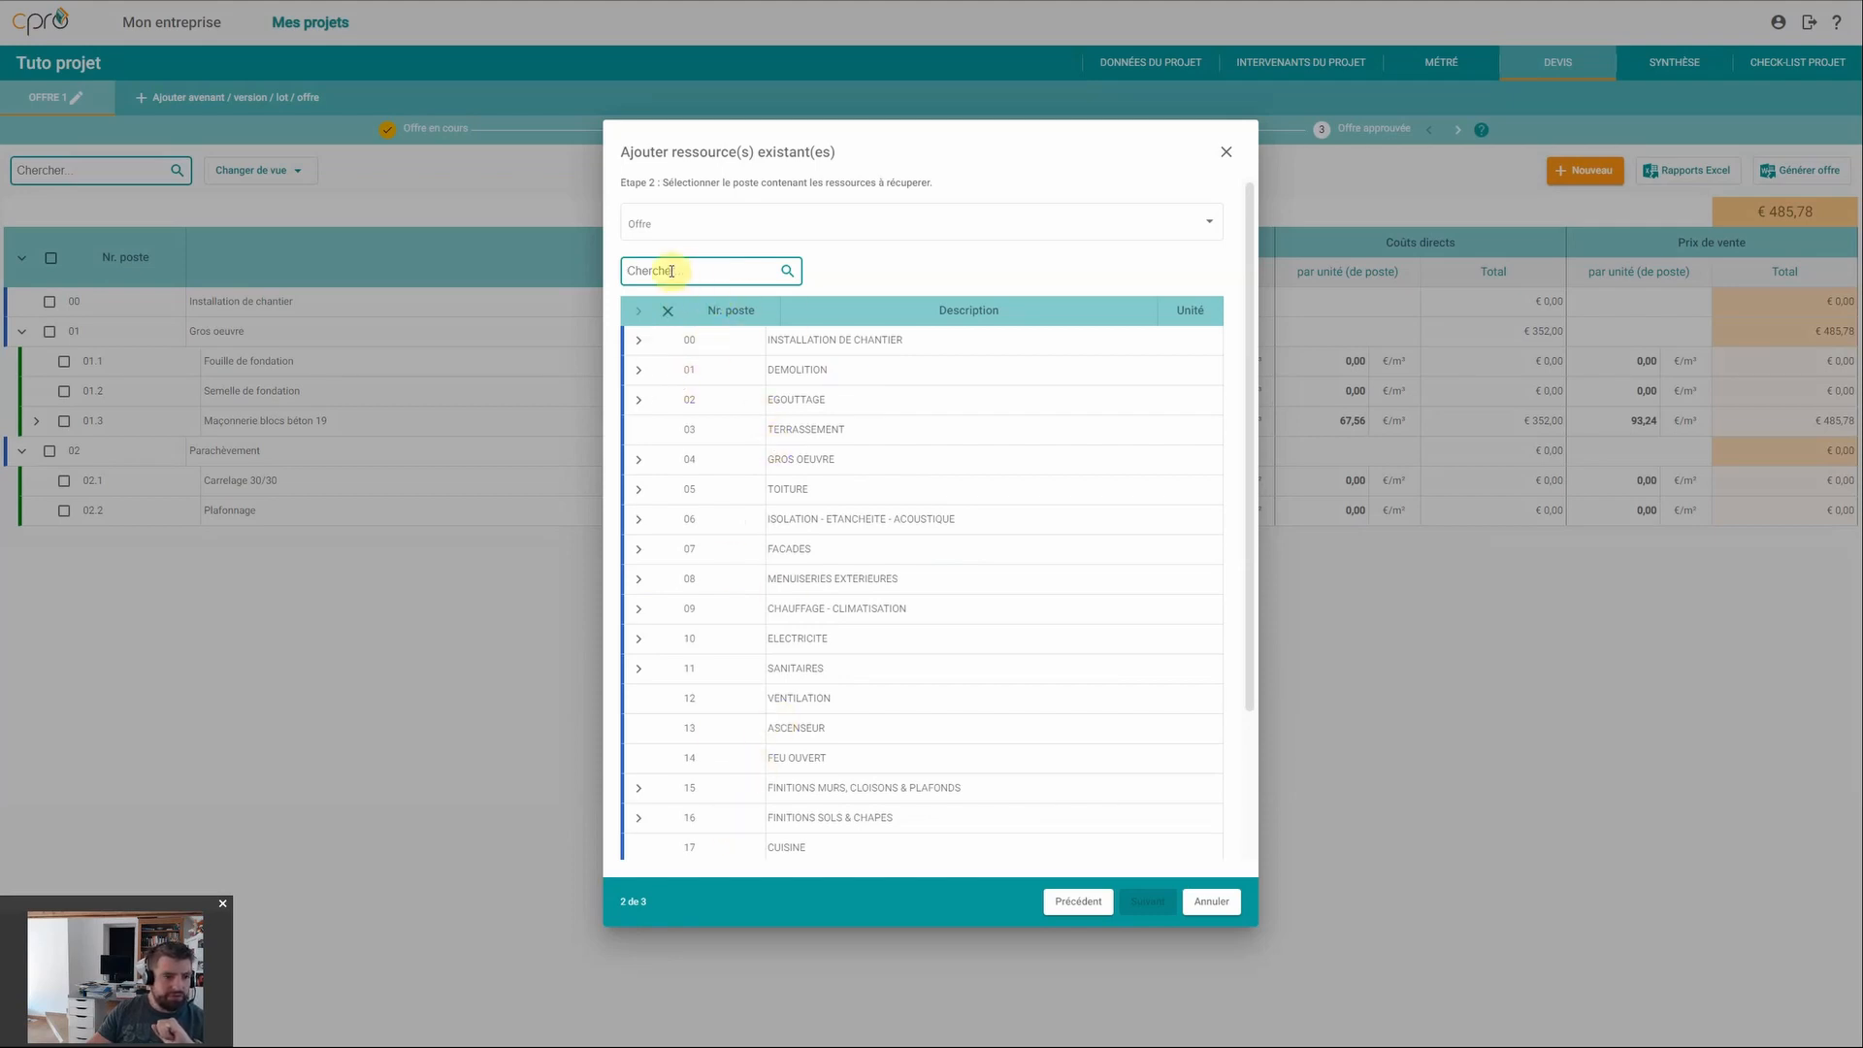
{"action": "type", "text": "plafonn"}
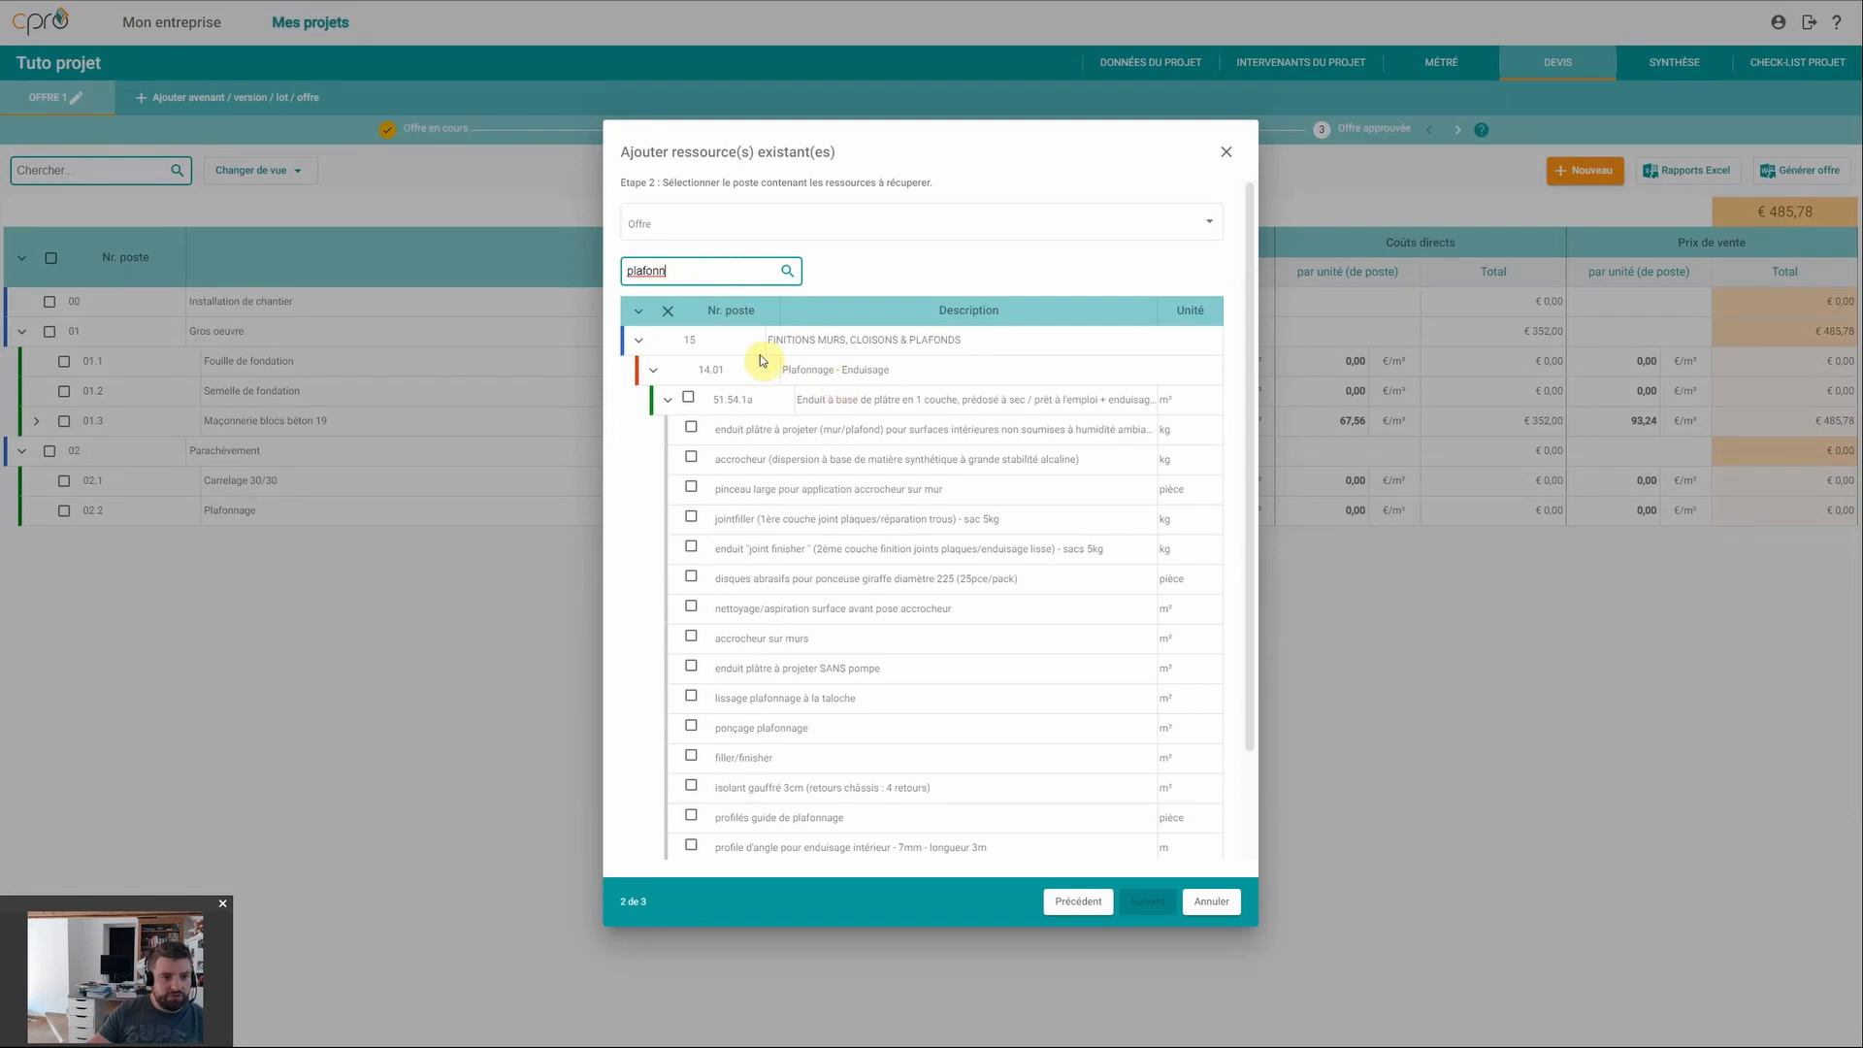
{"action": "scroll", "coordinate": [761, 520], "scroll_direction": "down", "scroll_amount": 2}
{"action": "scroll", "coordinate": [881, 581], "scroll_direction": "up", "scroll_amount": 2}
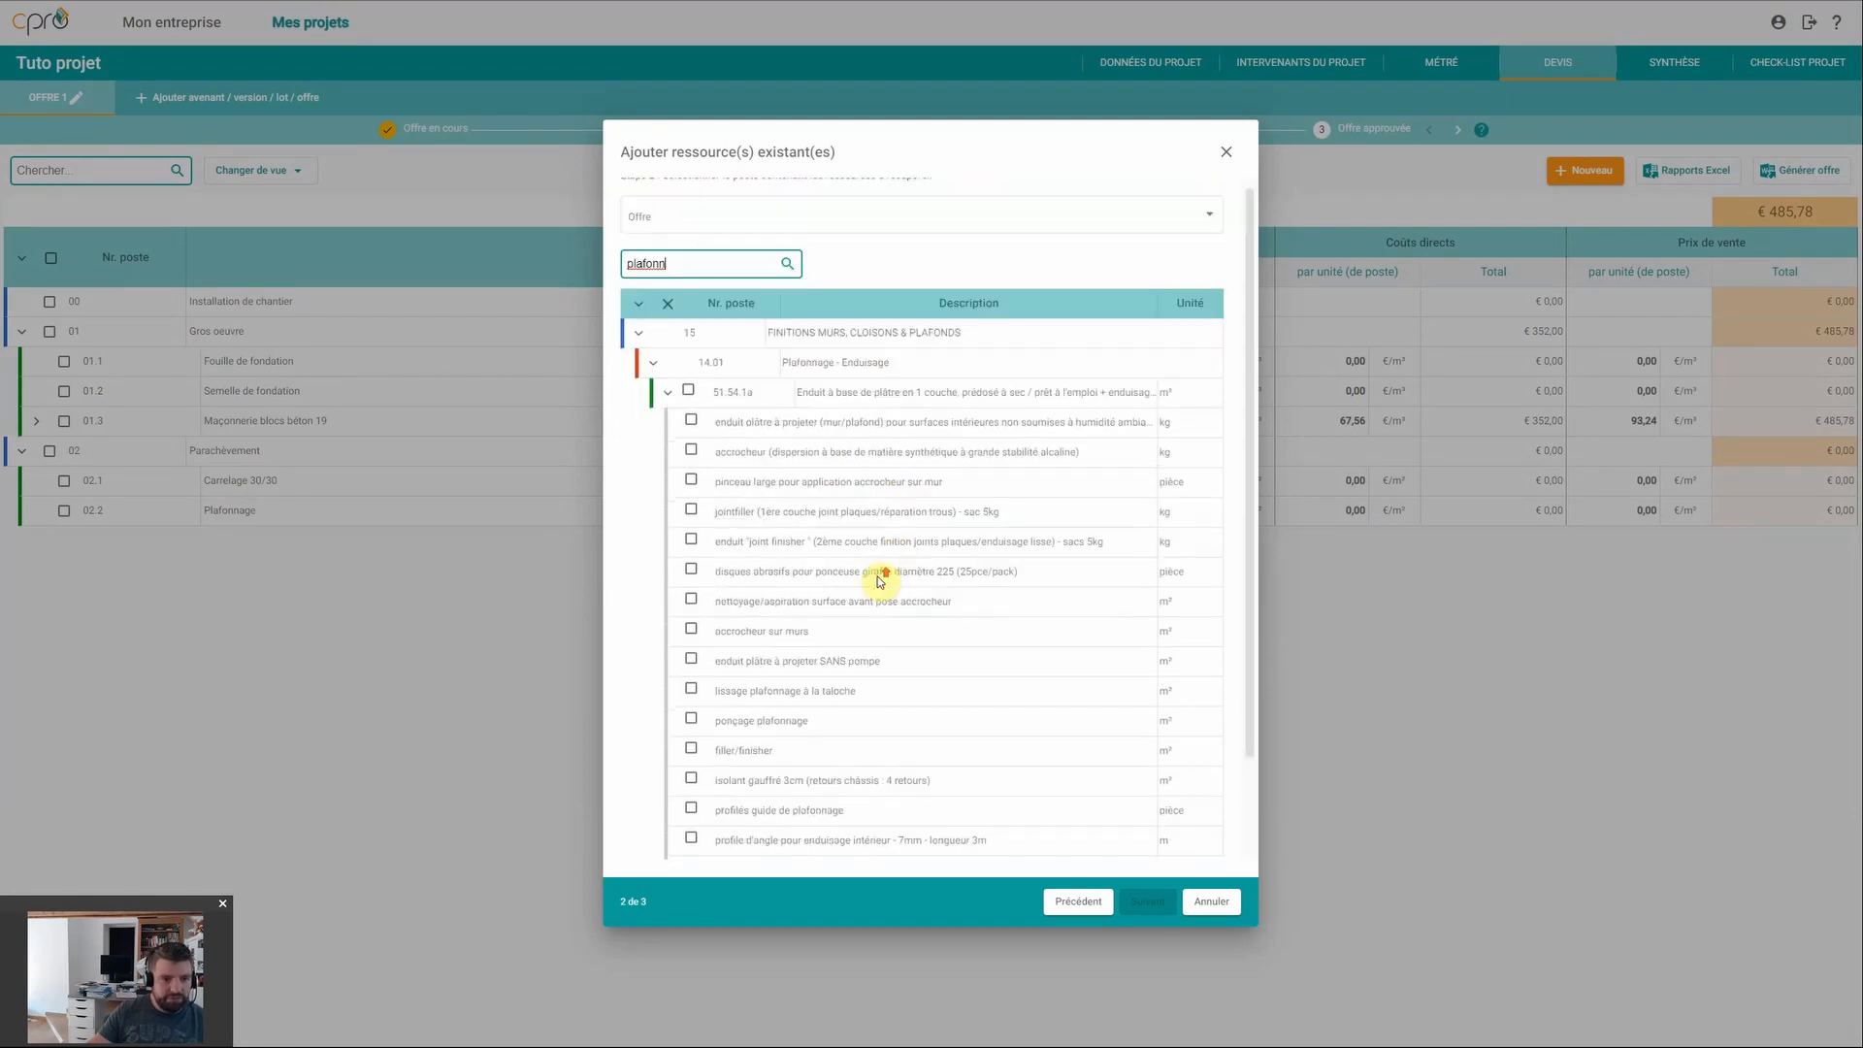
{"action": "scroll", "coordinate": [882, 580], "scroll_direction": "up", "scroll_amount": 1}
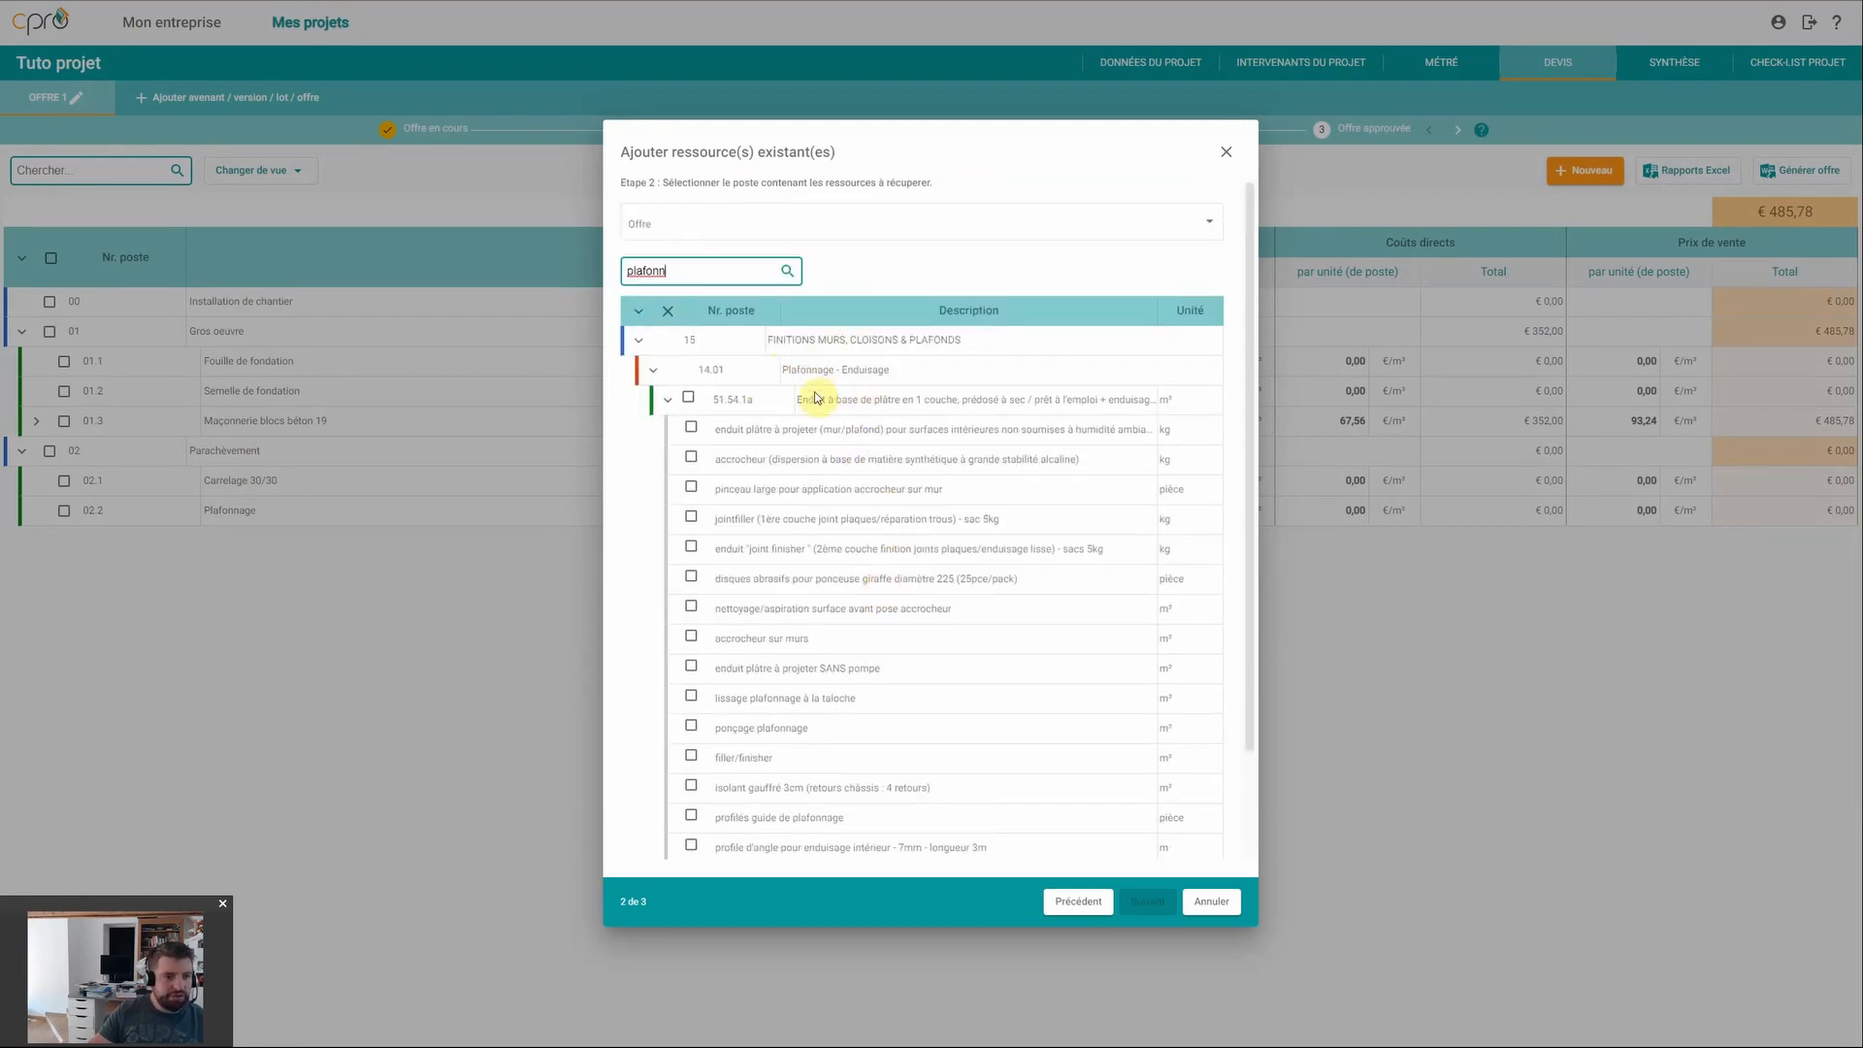
{"action": "left_click_drag", "start_coordinate": [690, 270], "coordinate": [624, 272]}
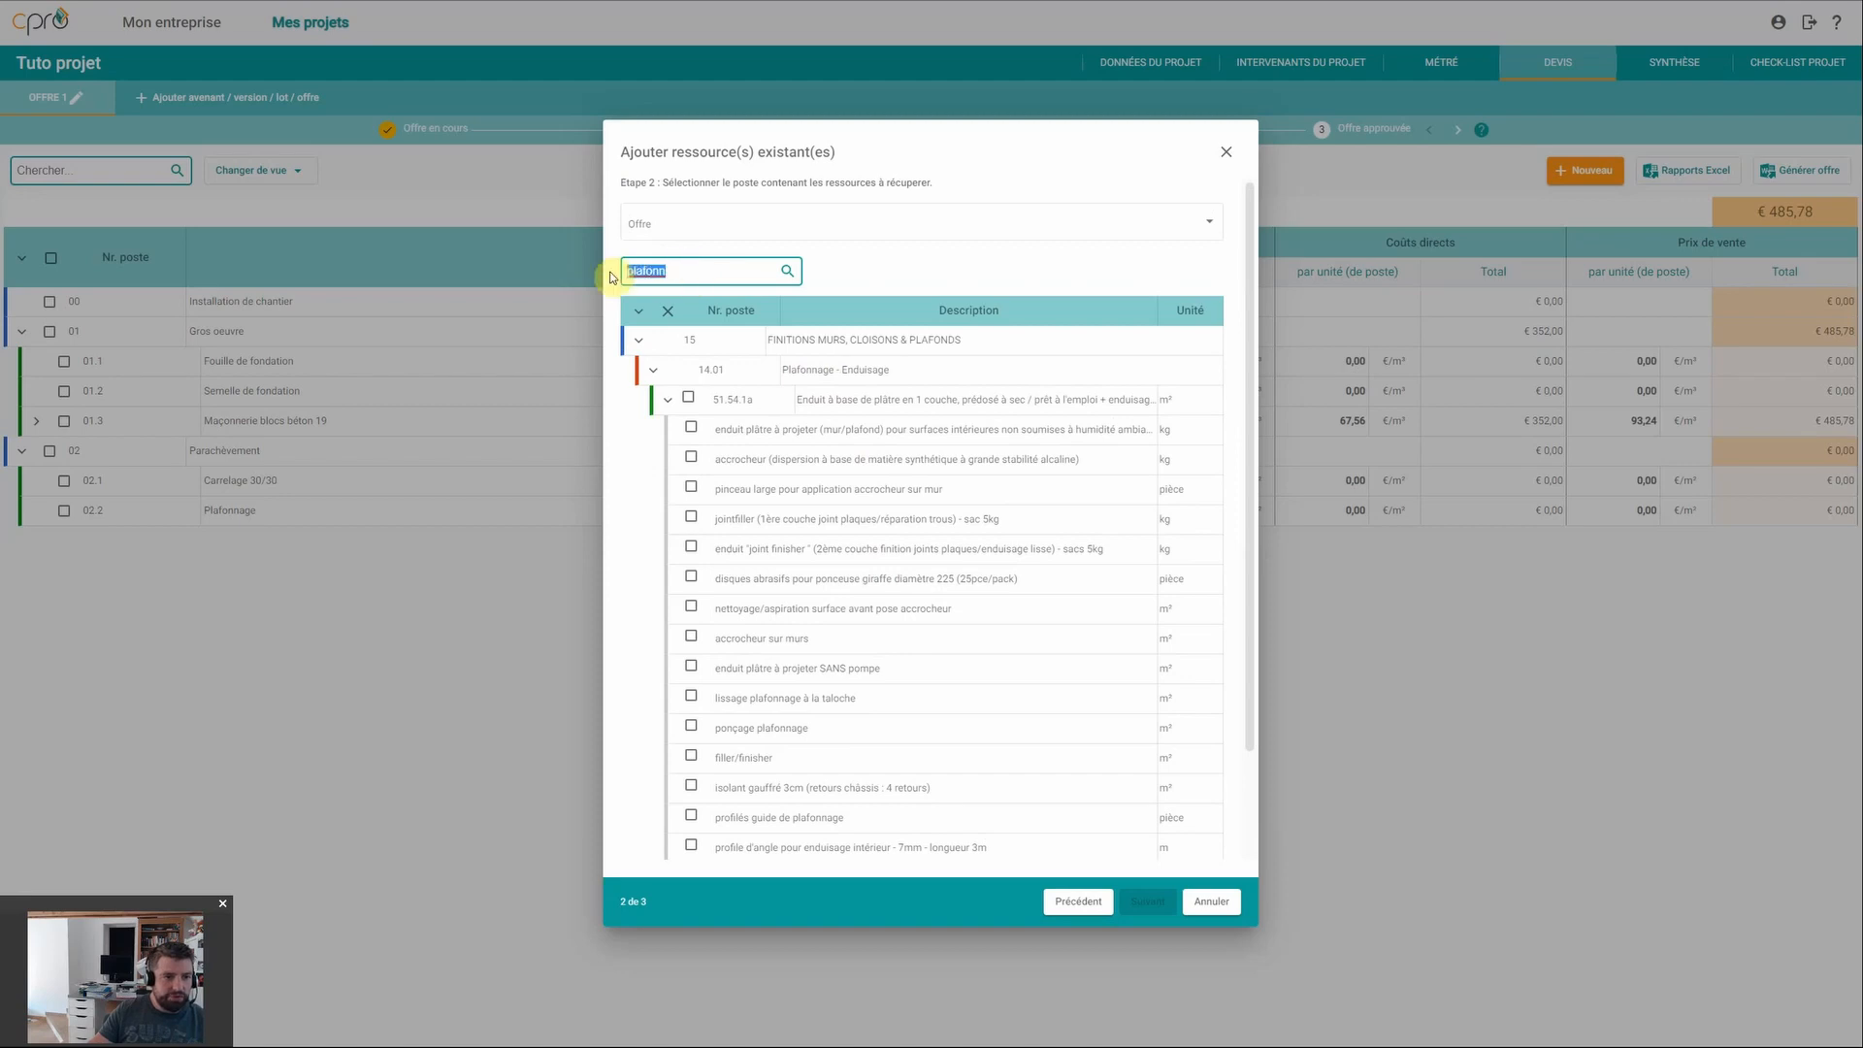
{"action": "key", "text": "BackSpace"}
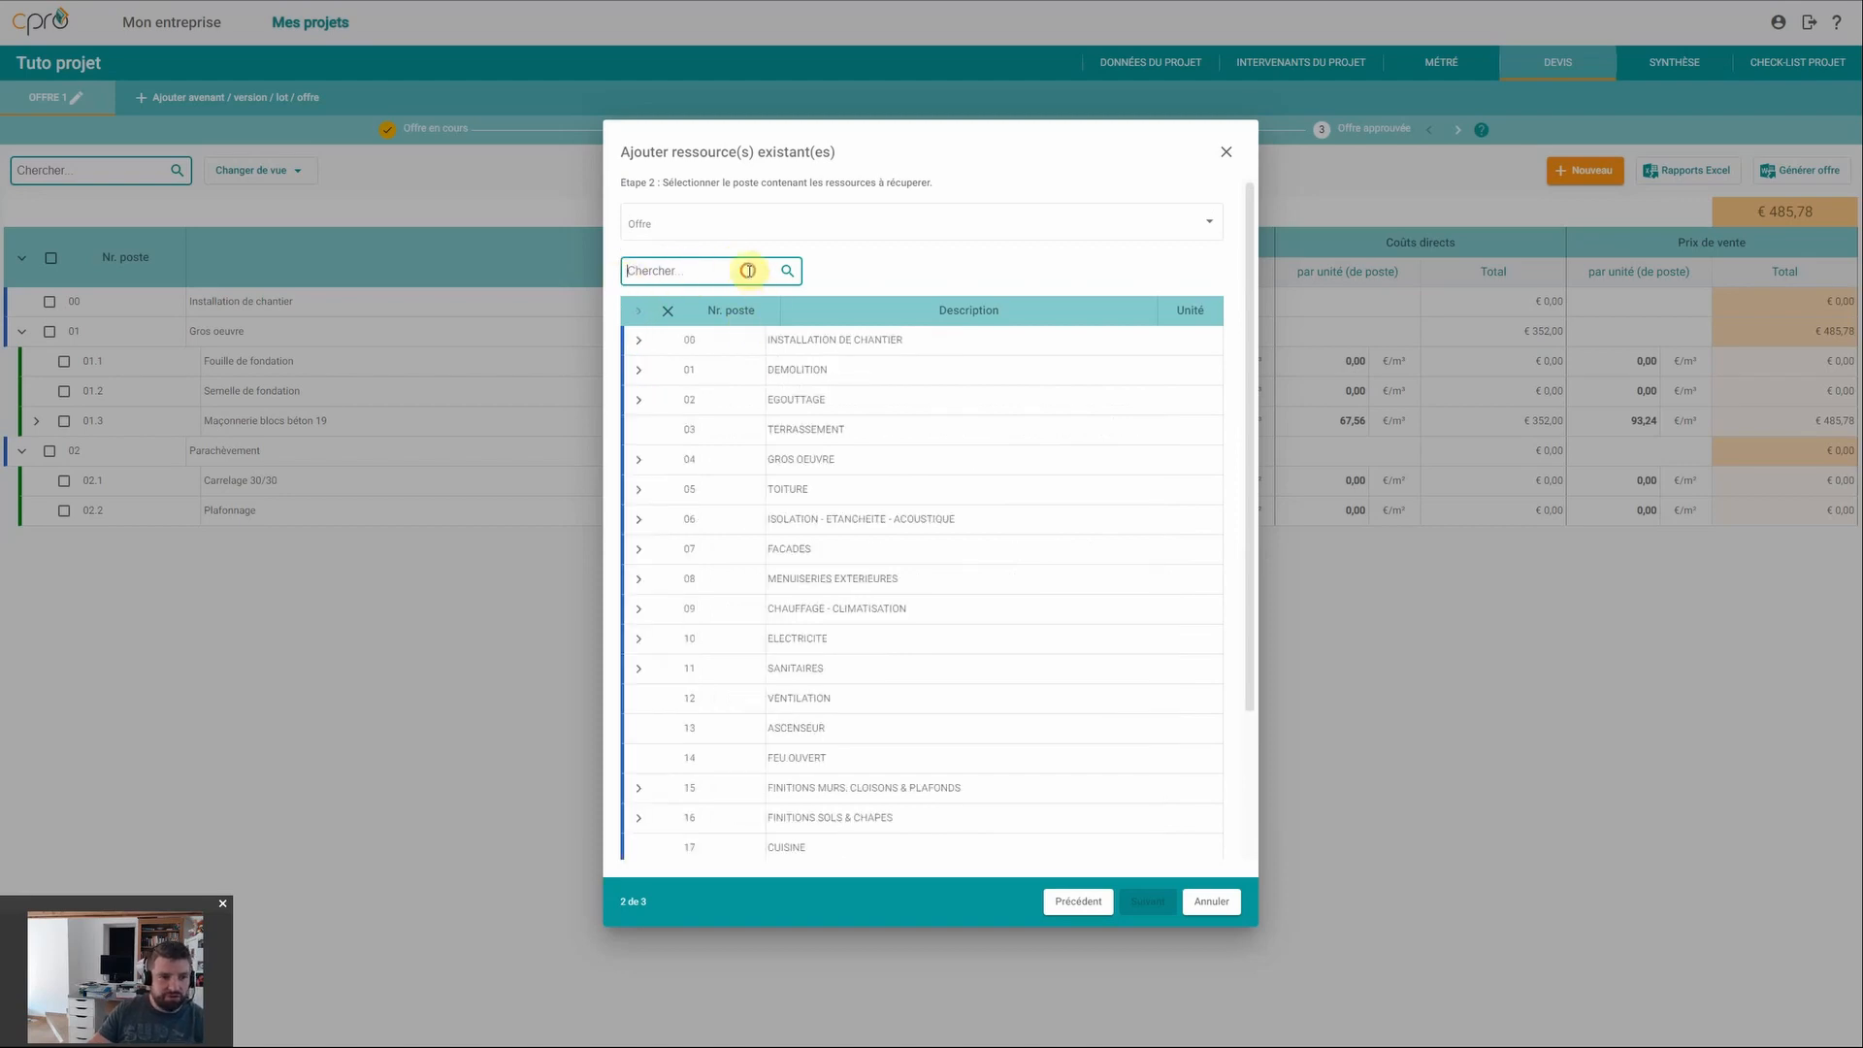
Step: Browse the Plafonnage - Enduisage items under chapter 15 FINITIONS MURS, CLOISONS & PLAFONDS, and collapse the chapter again
{"action": "left_click", "coordinate": [637, 788]}
{"action": "scroll", "coordinate": [728, 738], "scroll_direction": "down", "scroll_amount": 2}
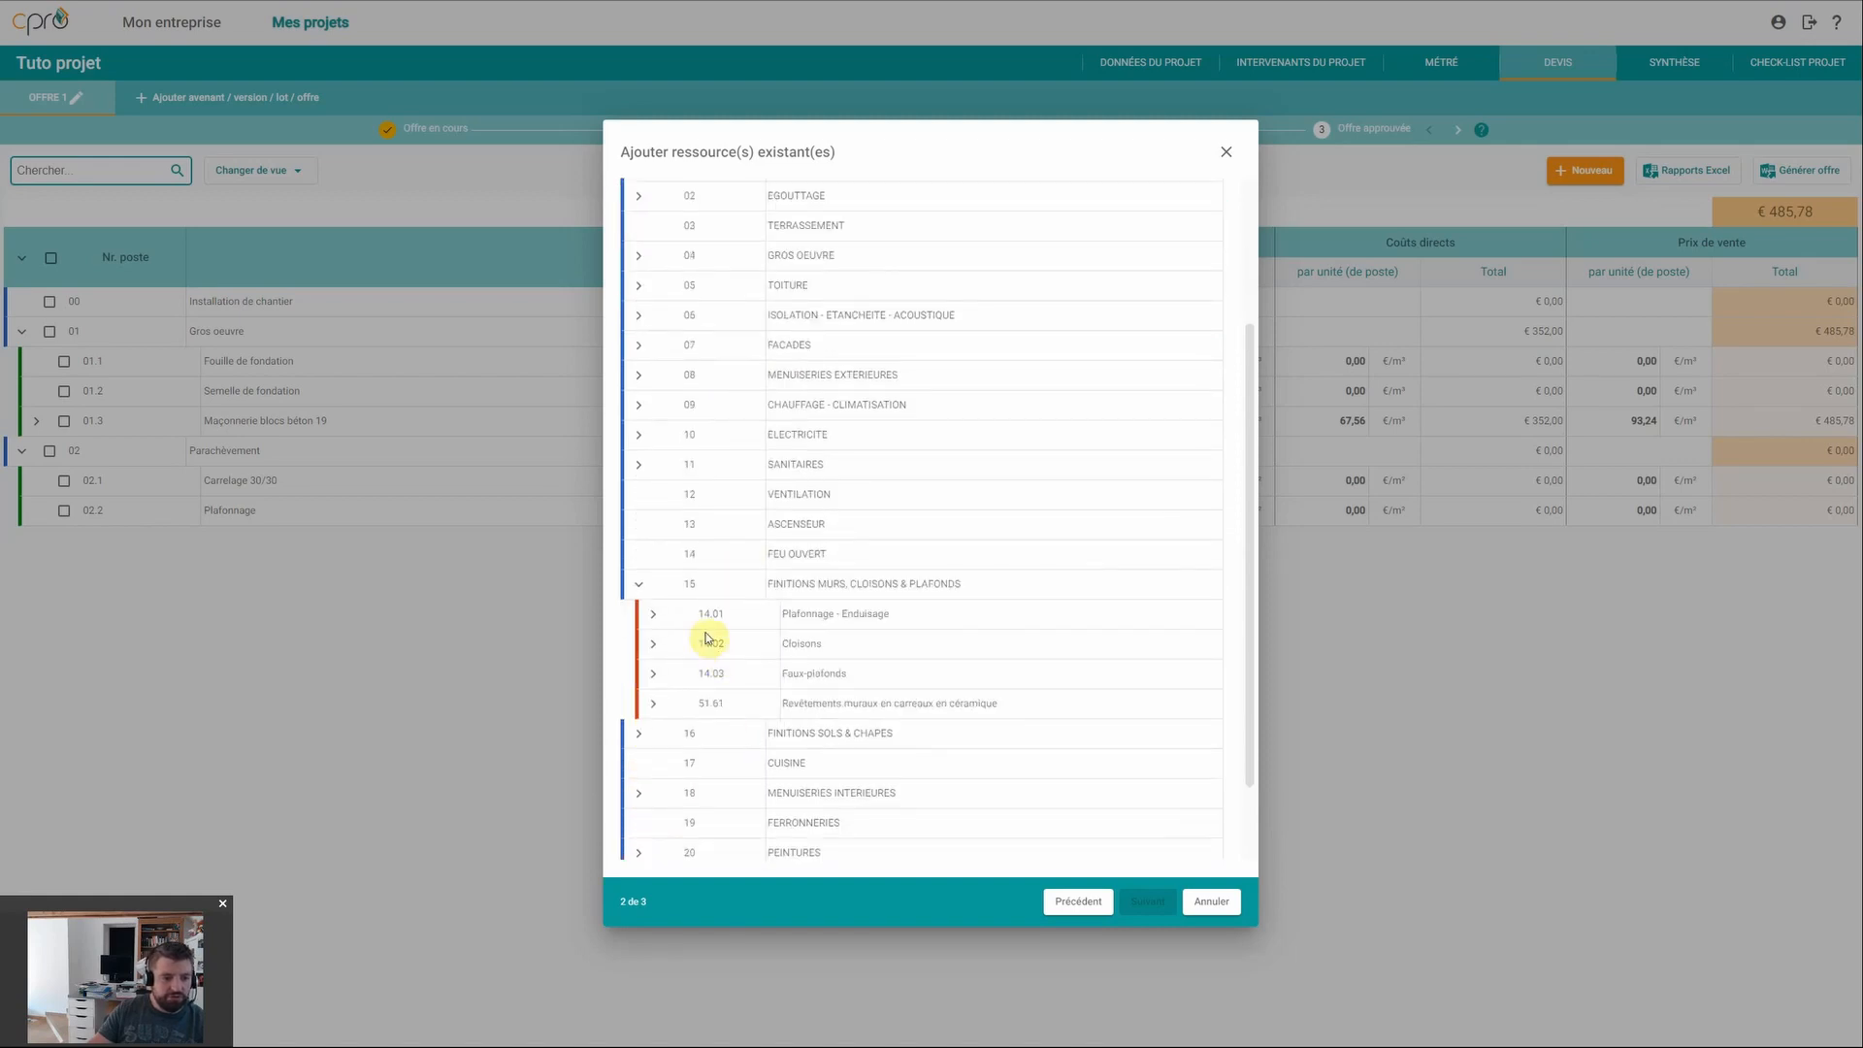
{"action": "left_click", "coordinate": [655, 616]}
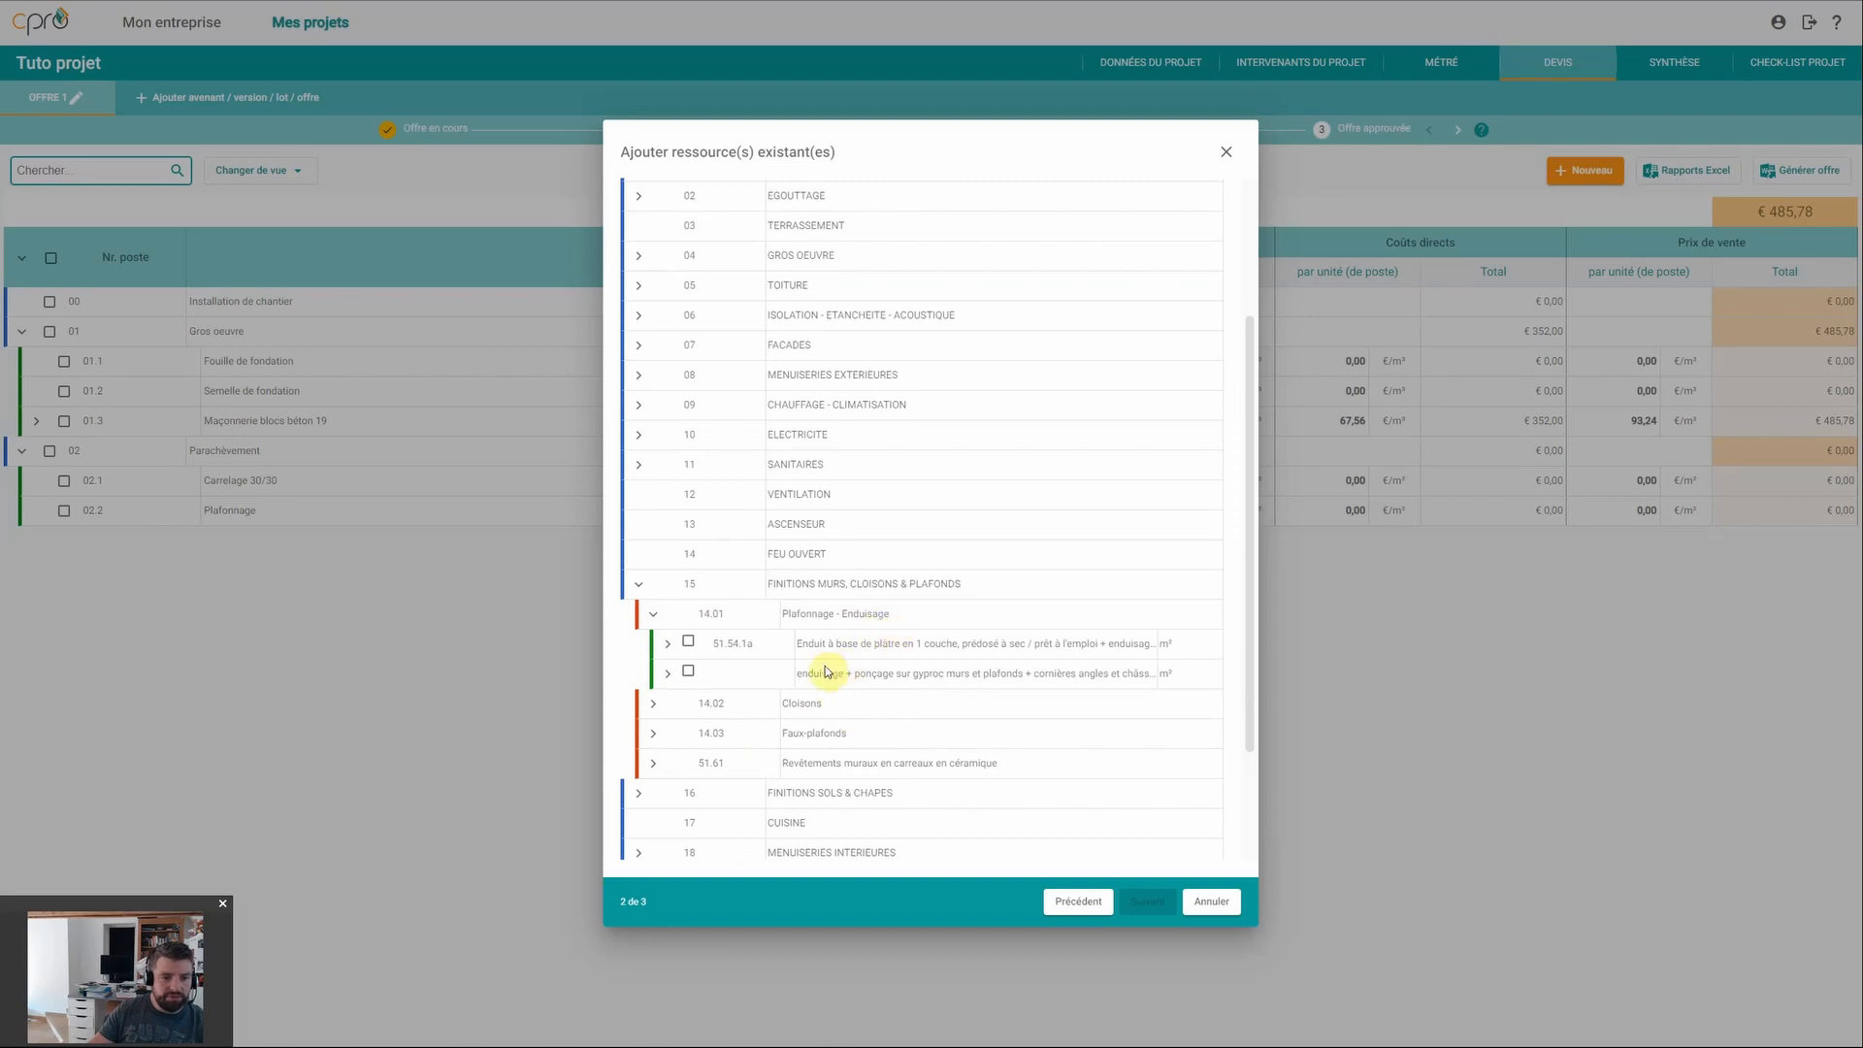
{"action": "left_click", "coordinate": [653, 613]}
{"action": "left_click", "coordinate": [639, 586]}
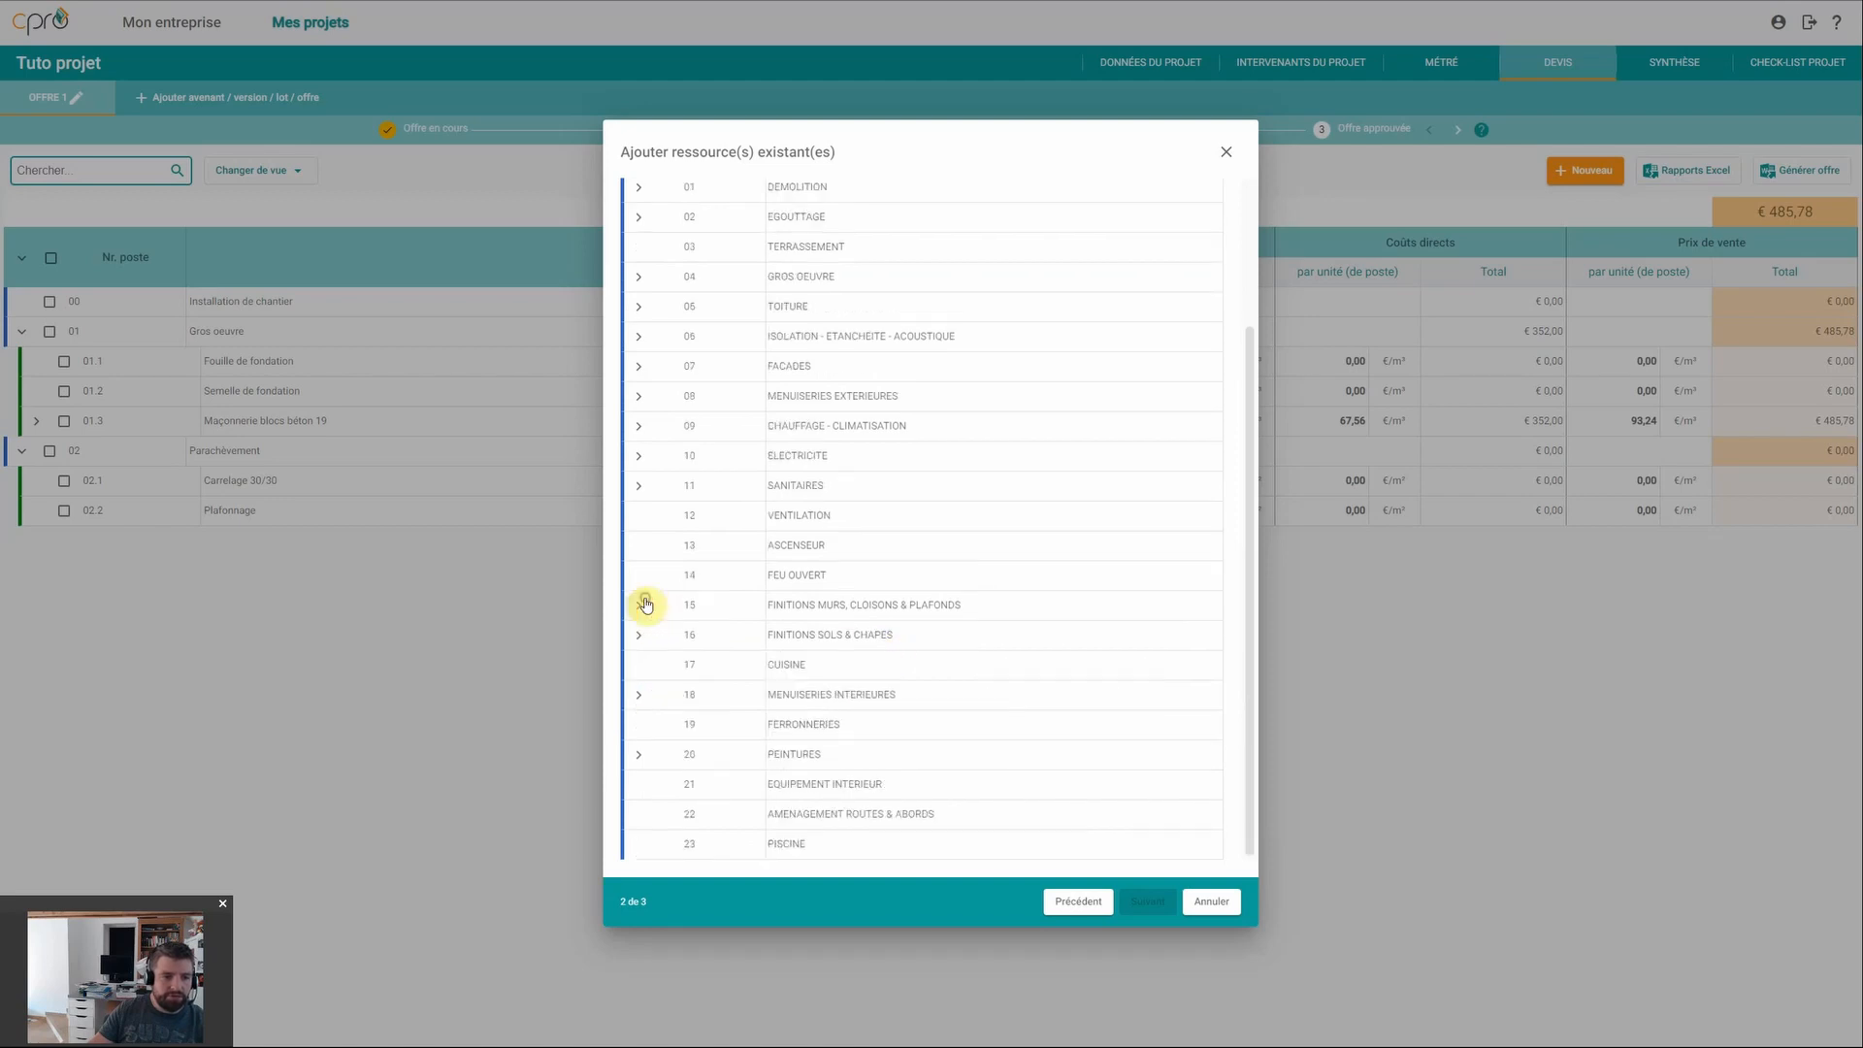
{"action": "scroll", "coordinate": [776, 669], "scroll_direction": "up", "scroll_amount": 2}
{"action": "scroll", "coordinate": [776, 670], "scroll_direction": "up", "scroll_amount": 1}
Step: Search the template for "plafonnage" and select item 51.54.1a with all its resources
{"action": "left_click", "coordinate": [683, 274]}
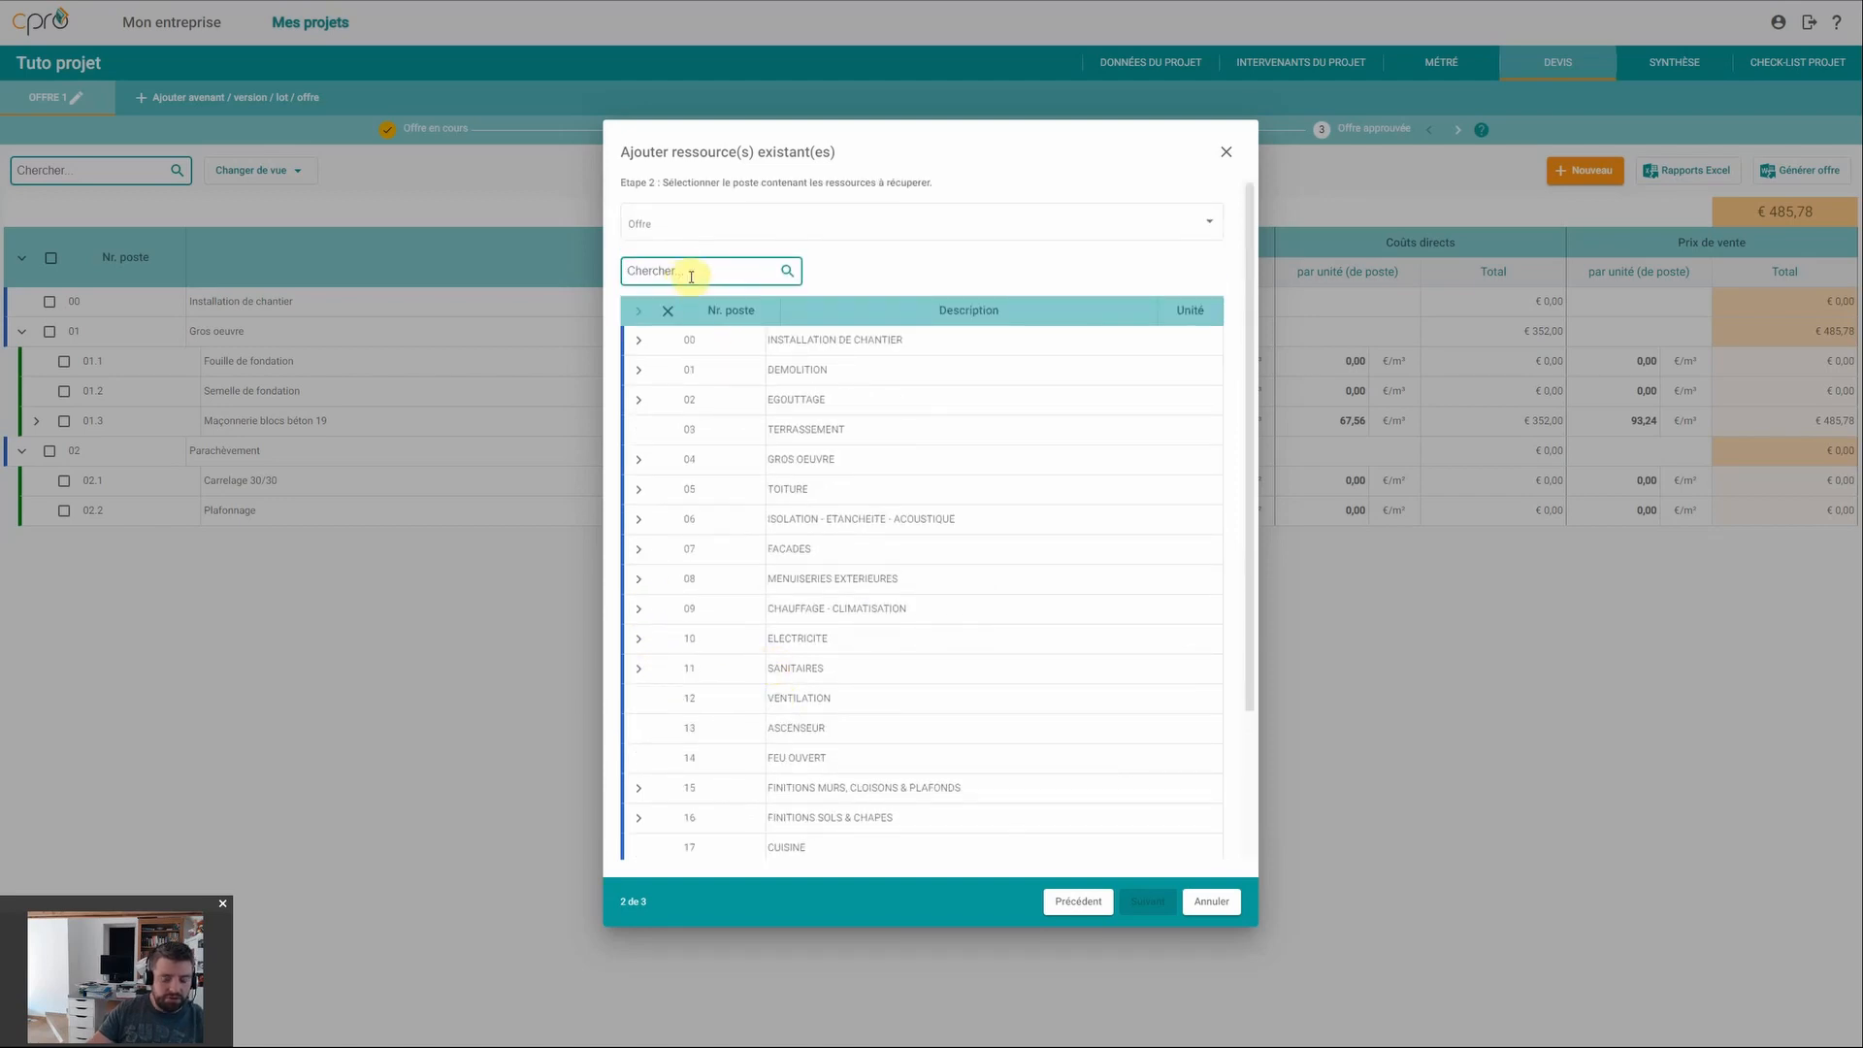
{"action": "type", "text": "plafonnag"}
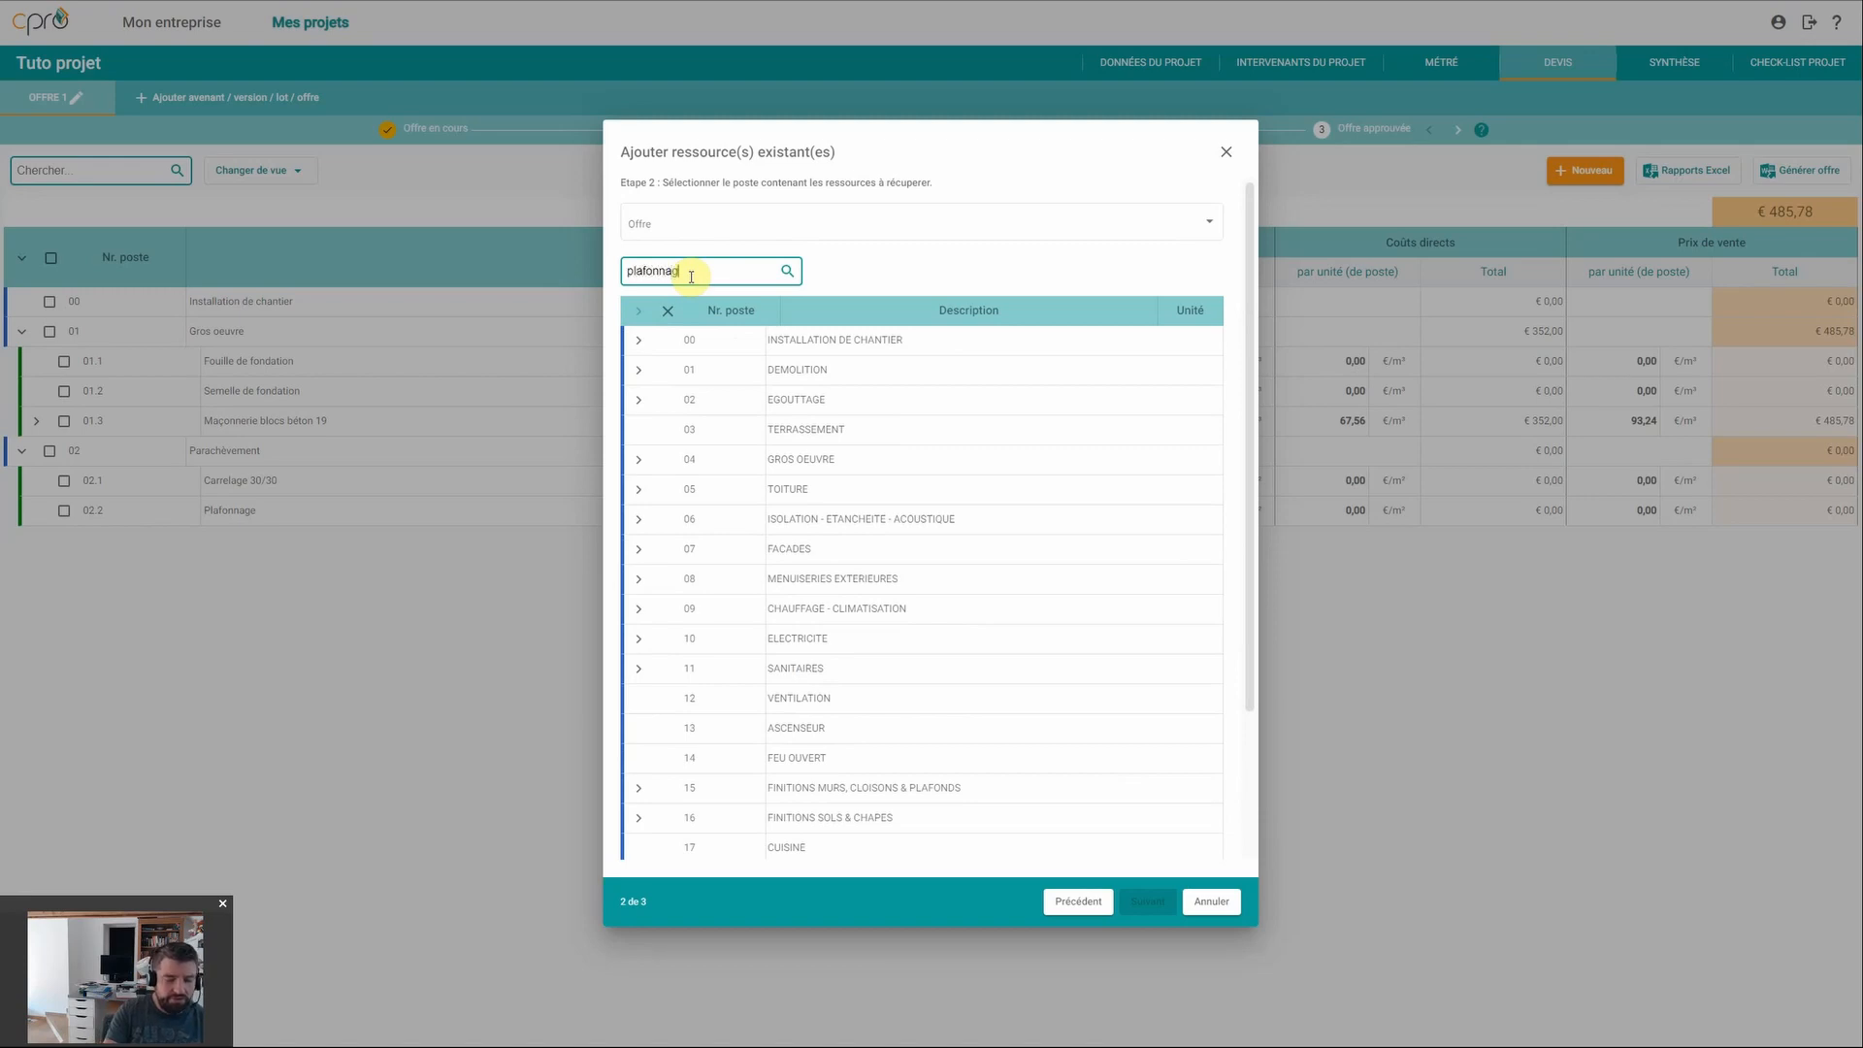
{"action": "type", "text": "e"}
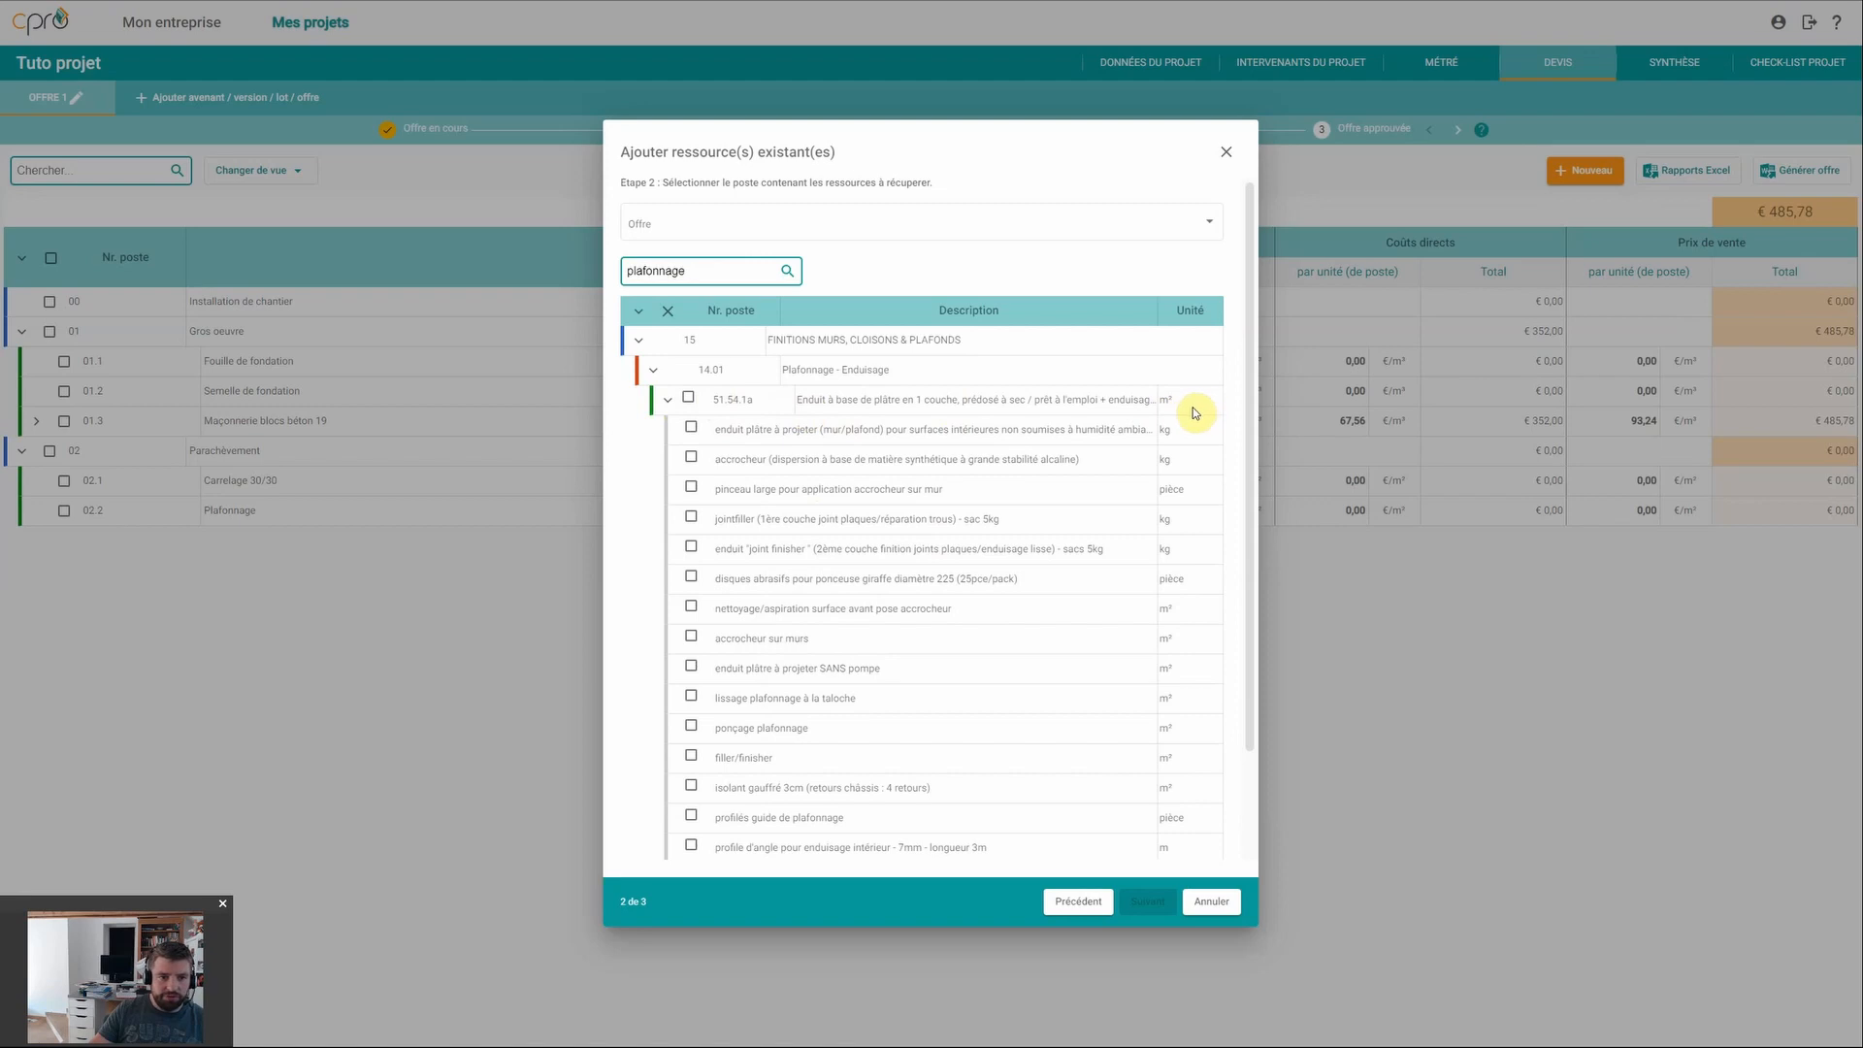
{"action": "scroll", "coordinate": [820, 544], "scroll_direction": "down", "scroll_amount": 2}
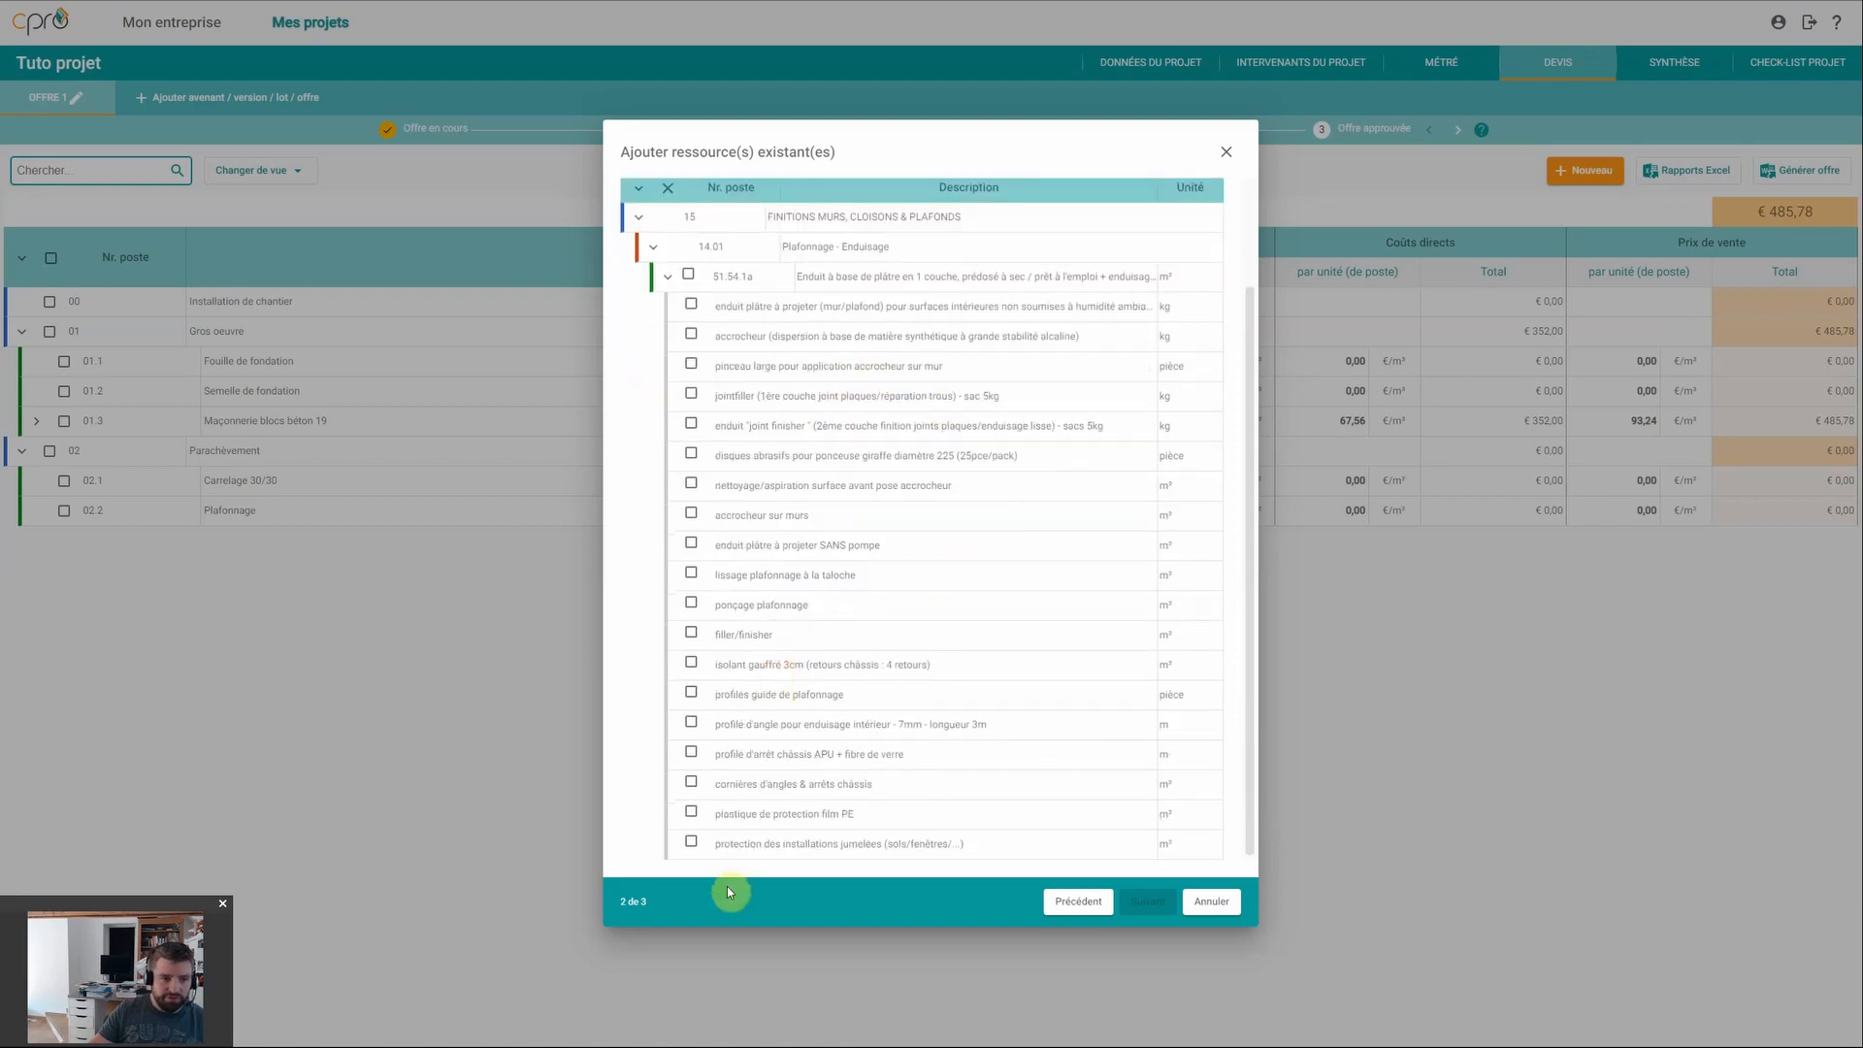
{"action": "scroll", "coordinate": [729, 845], "scroll_direction": "up", "scroll_amount": 2}
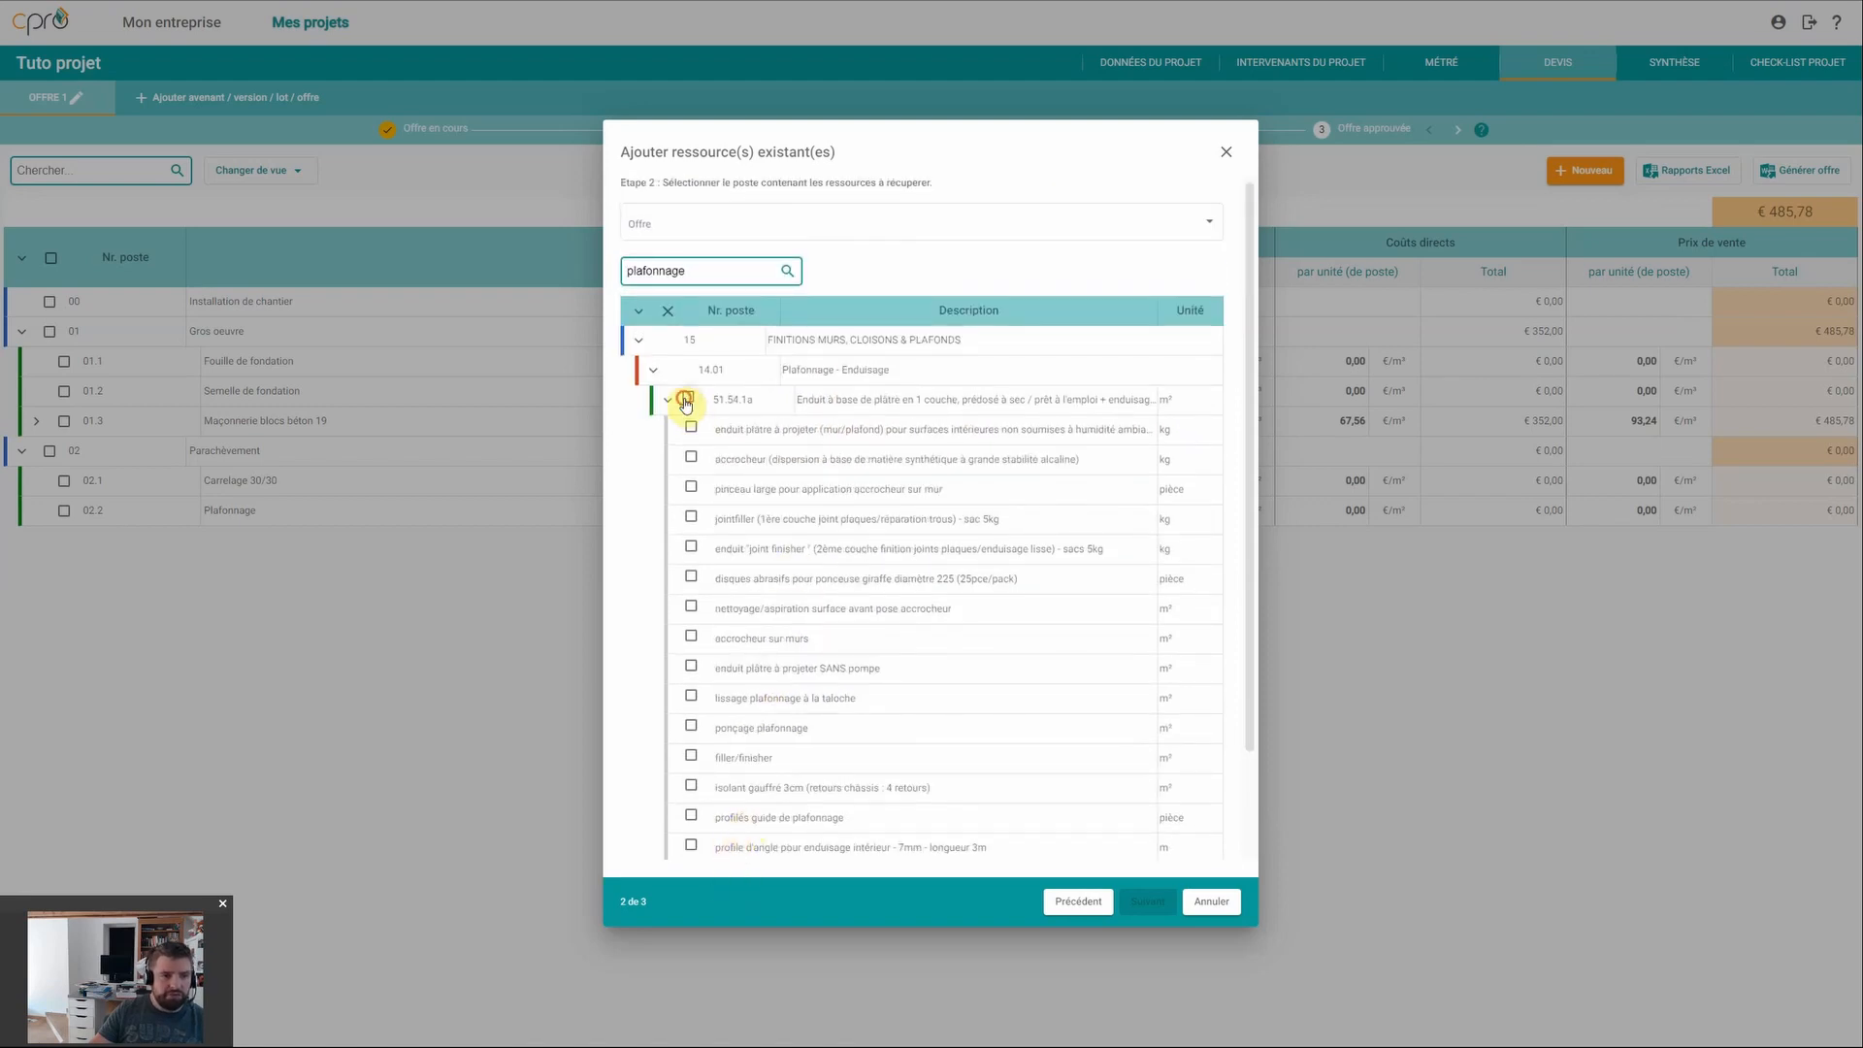
{"action": "left_click", "coordinate": [686, 400]}
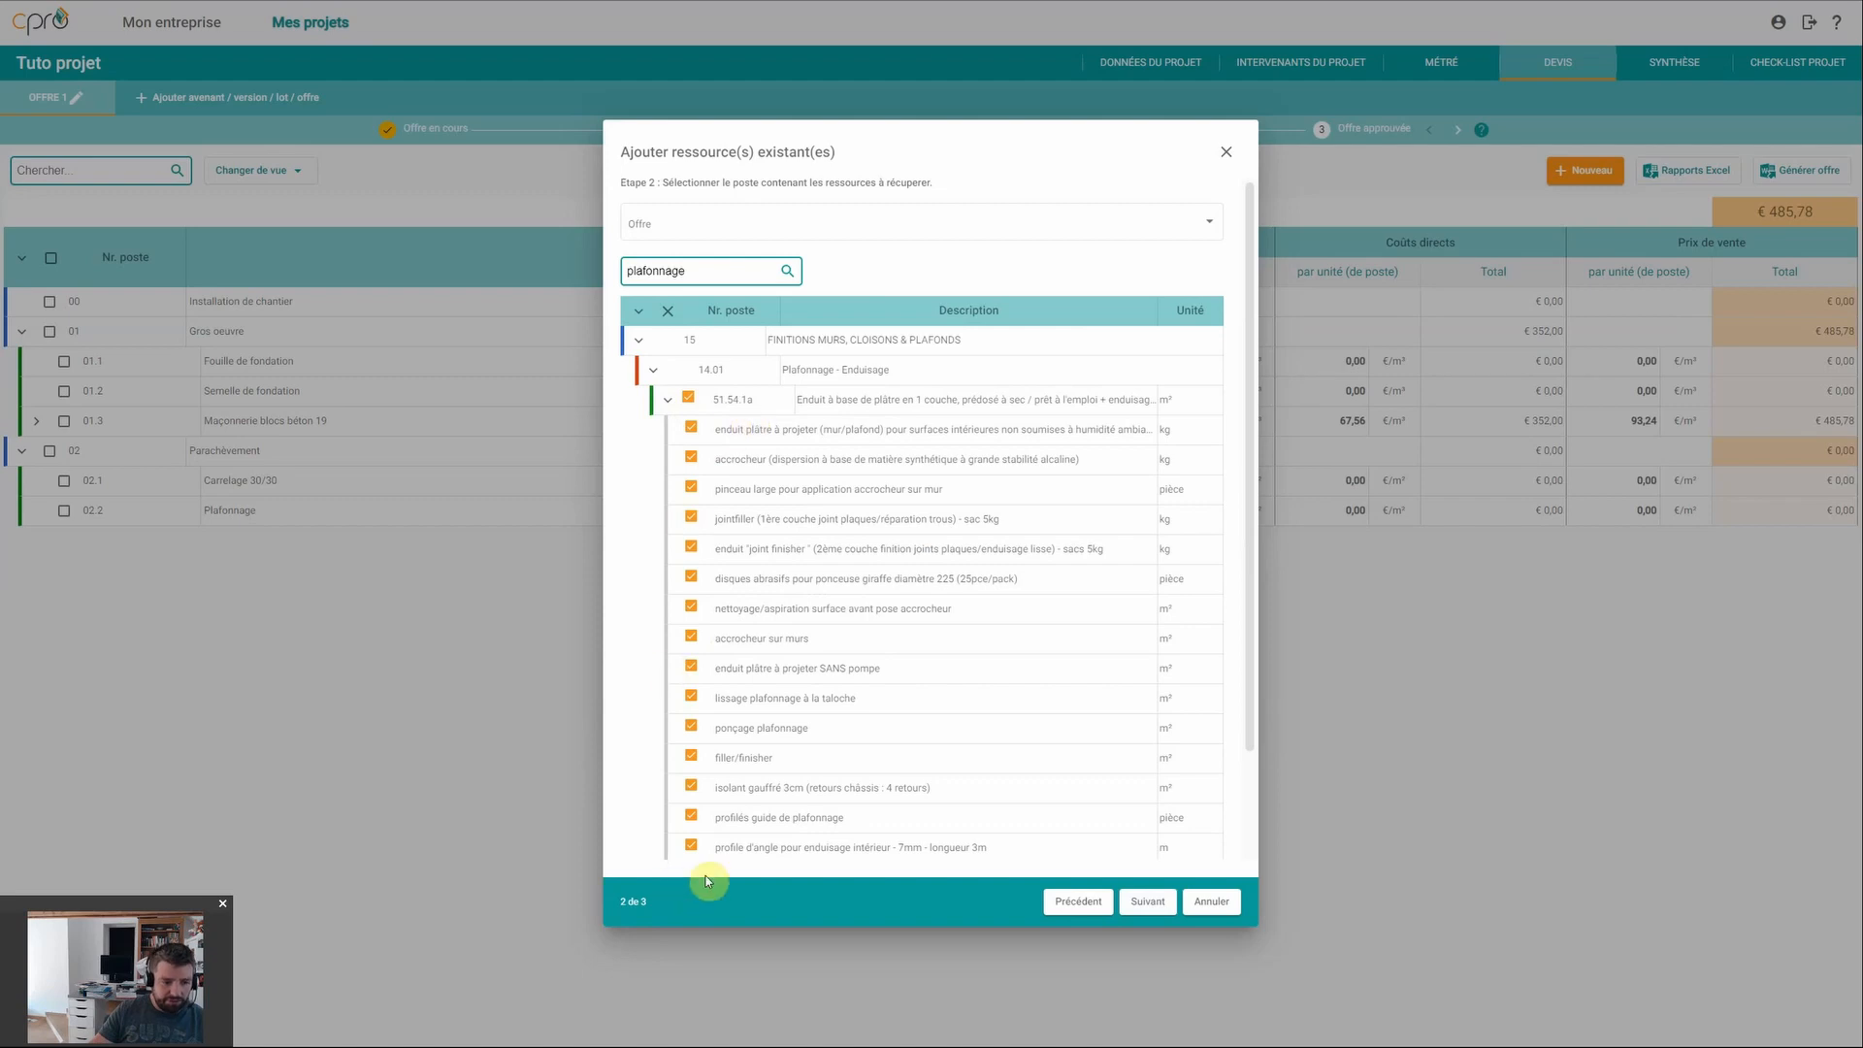
{"action": "scroll", "coordinate": [794, 623], "scroll_direction": "down", "scroll_amount": 2}
{"action": "scroll", "coordinate": [1072, 471], "scroll_direction": "up", "scroll_amount": 2}
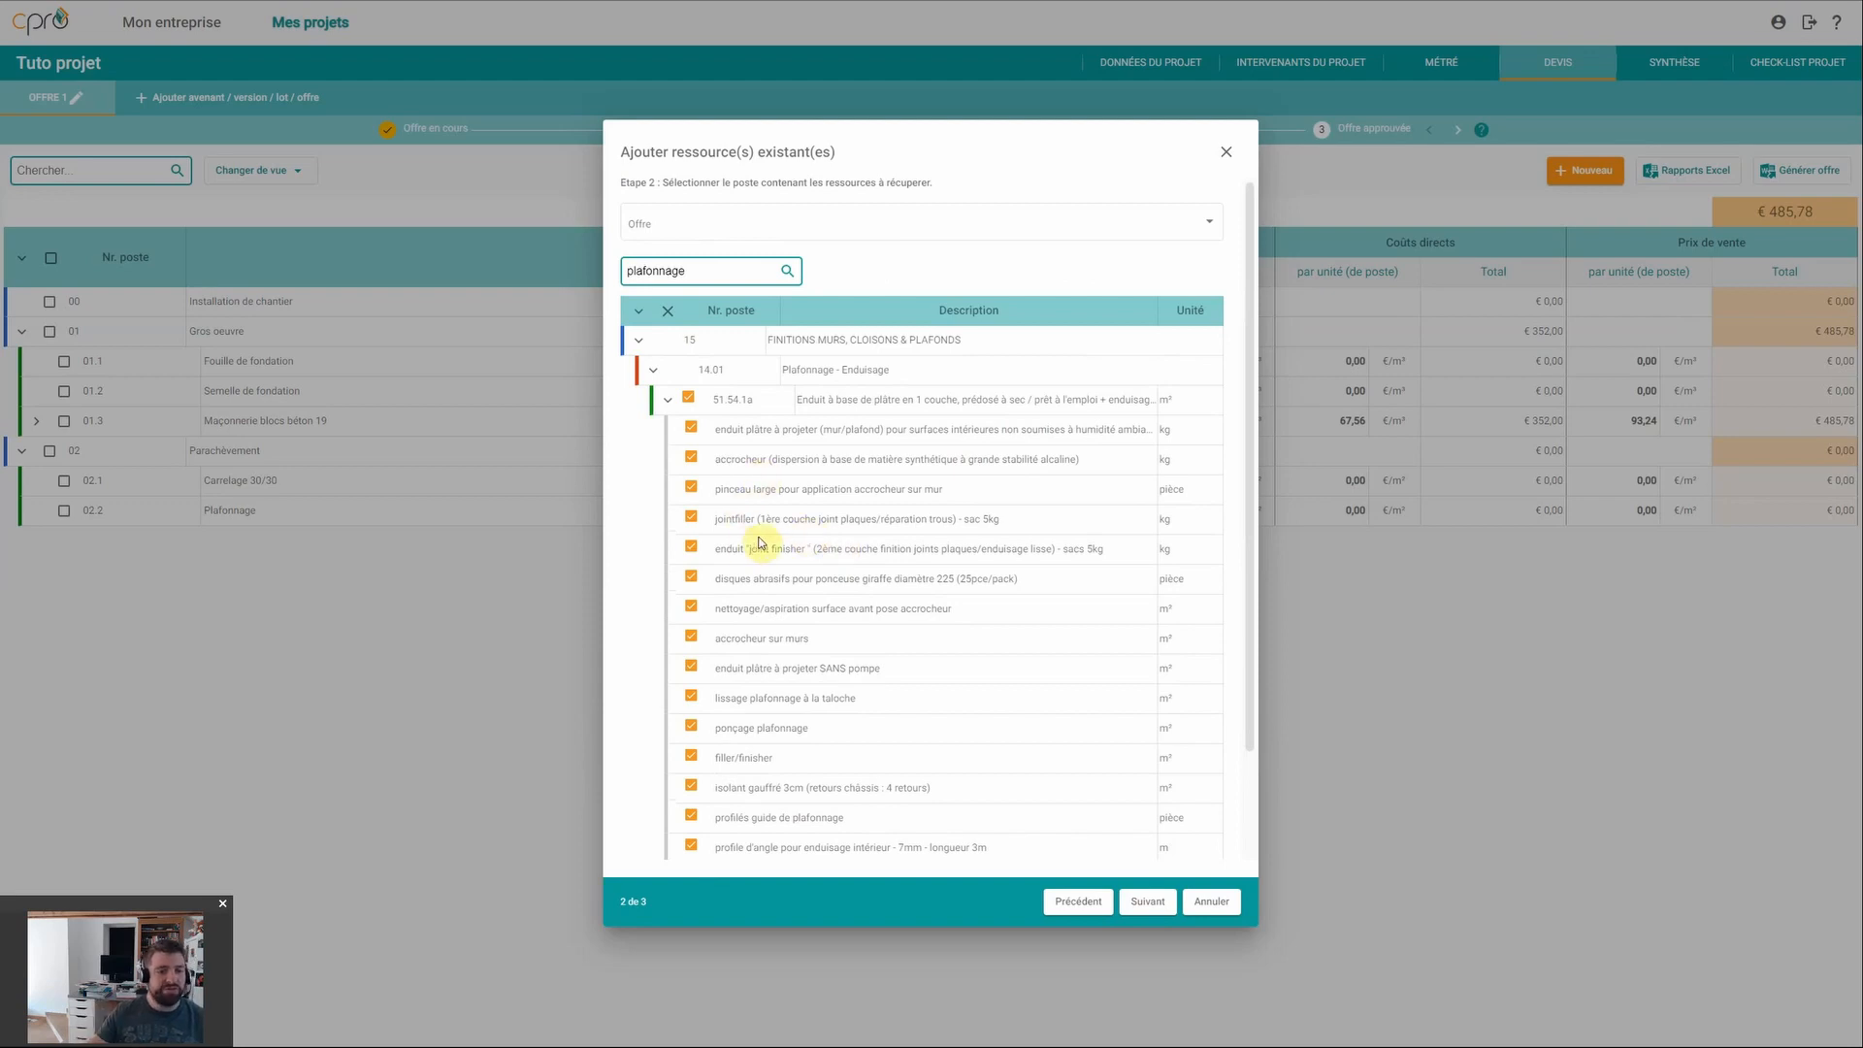
Step: Keep only the sprayed plaster, SANS pompe application, lissage, ponçage, 7 mm corner profile, PE film and installation protection resources selected, and continue to the intervenants check
{"action": "scroll", "coordinate": [759, 543], "scroll_direction": "down", "scroll_amount": 1}
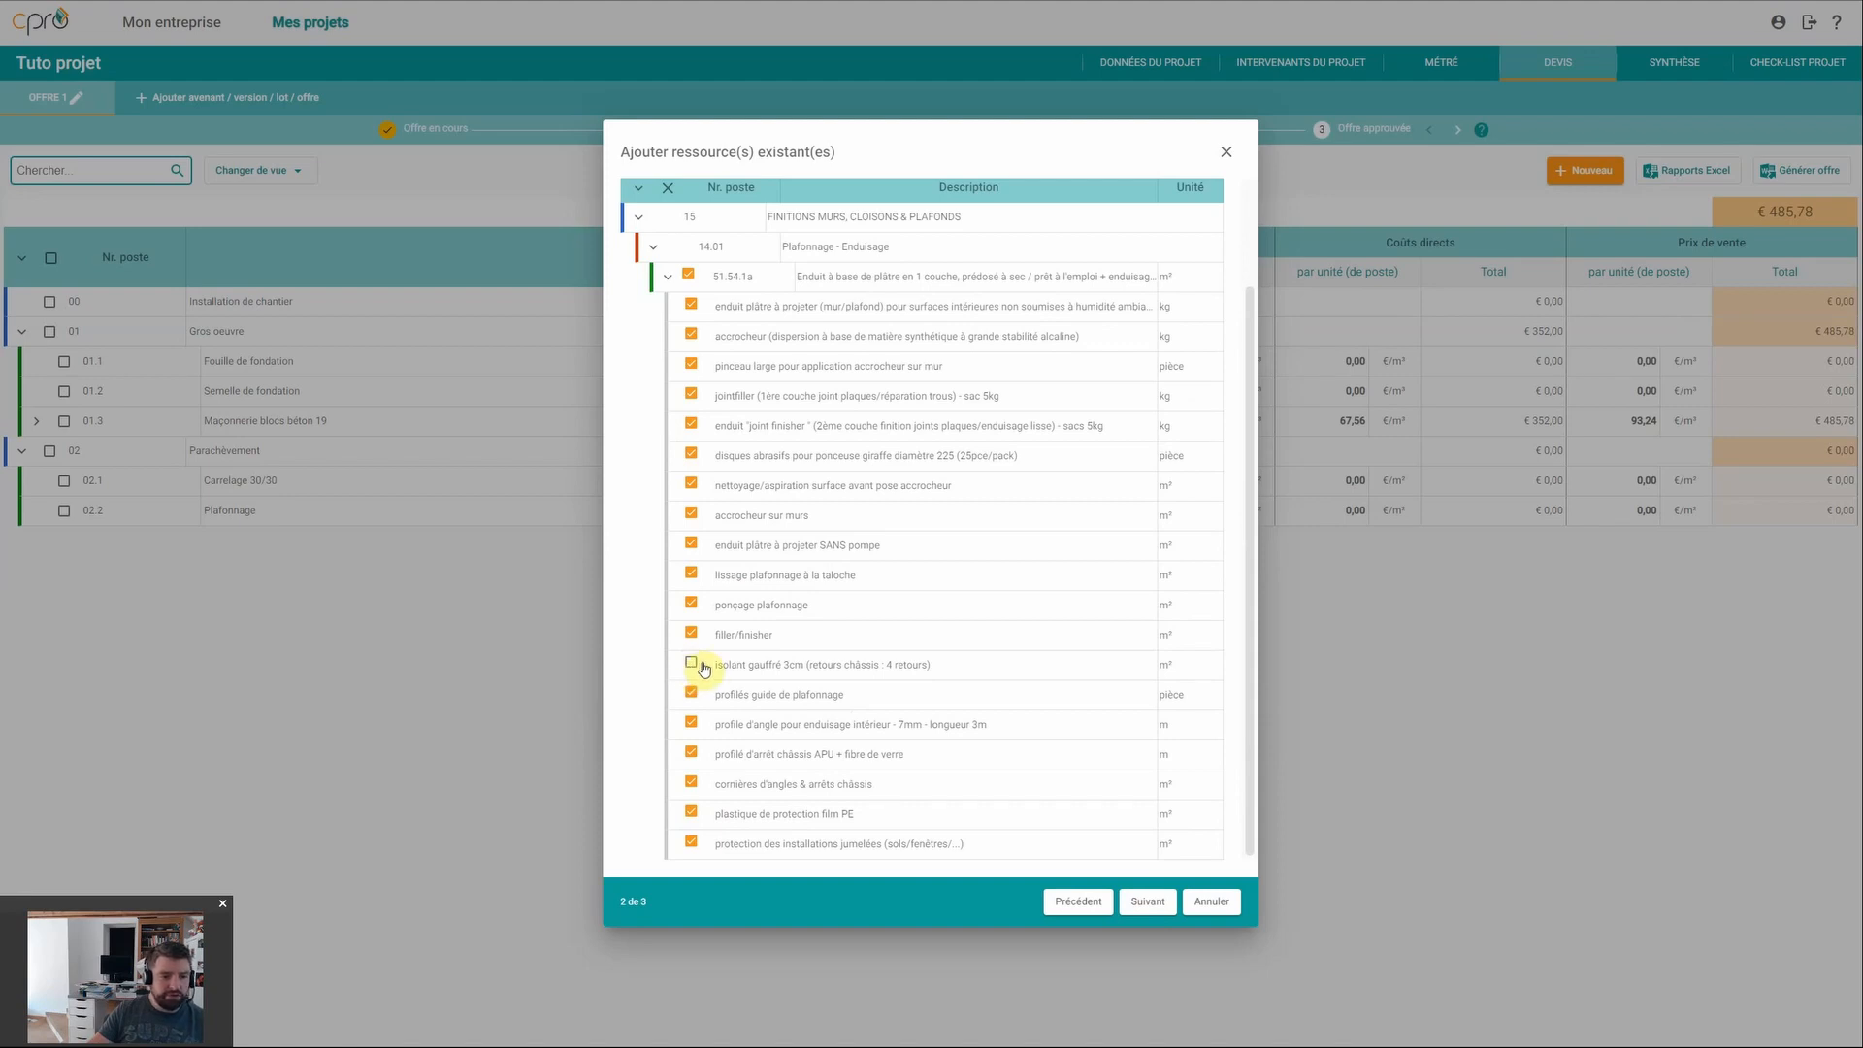
{"action": "left_click", "coordinate": [691, 336]}
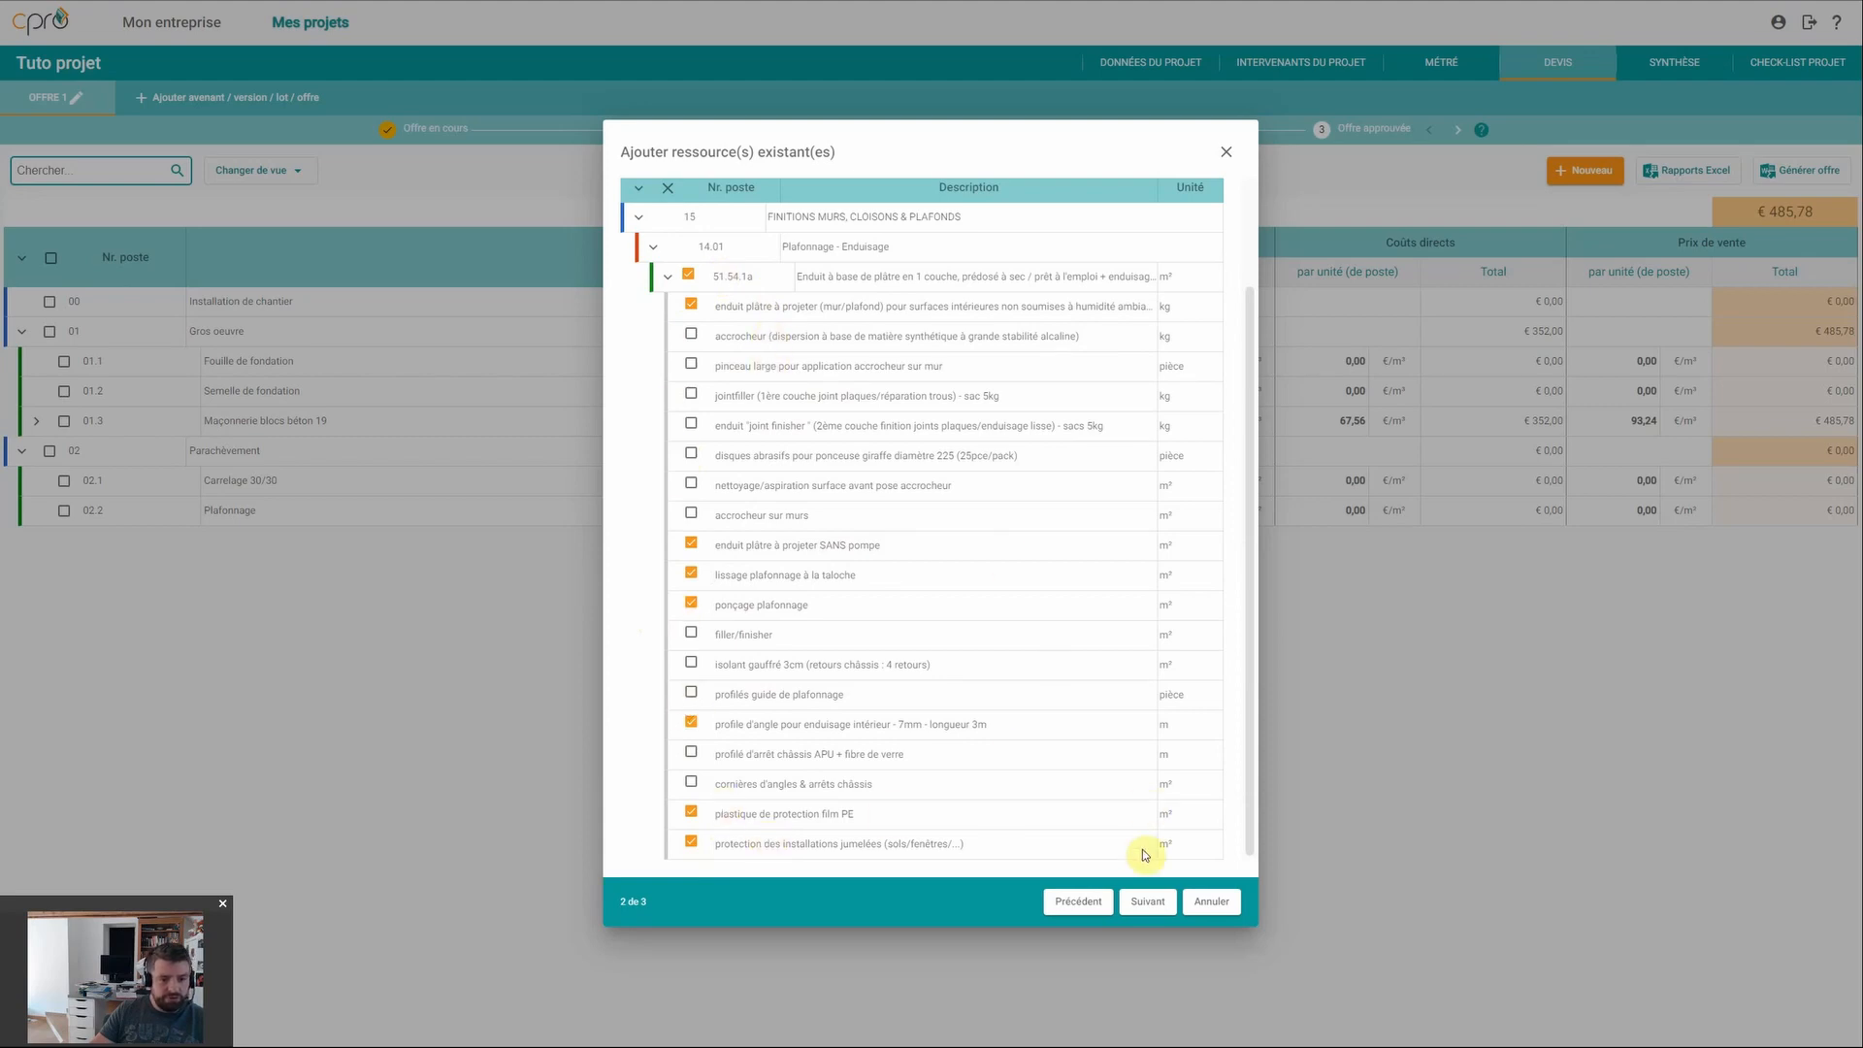
{"action": "left_click", "coordinate": [1147, 903]}
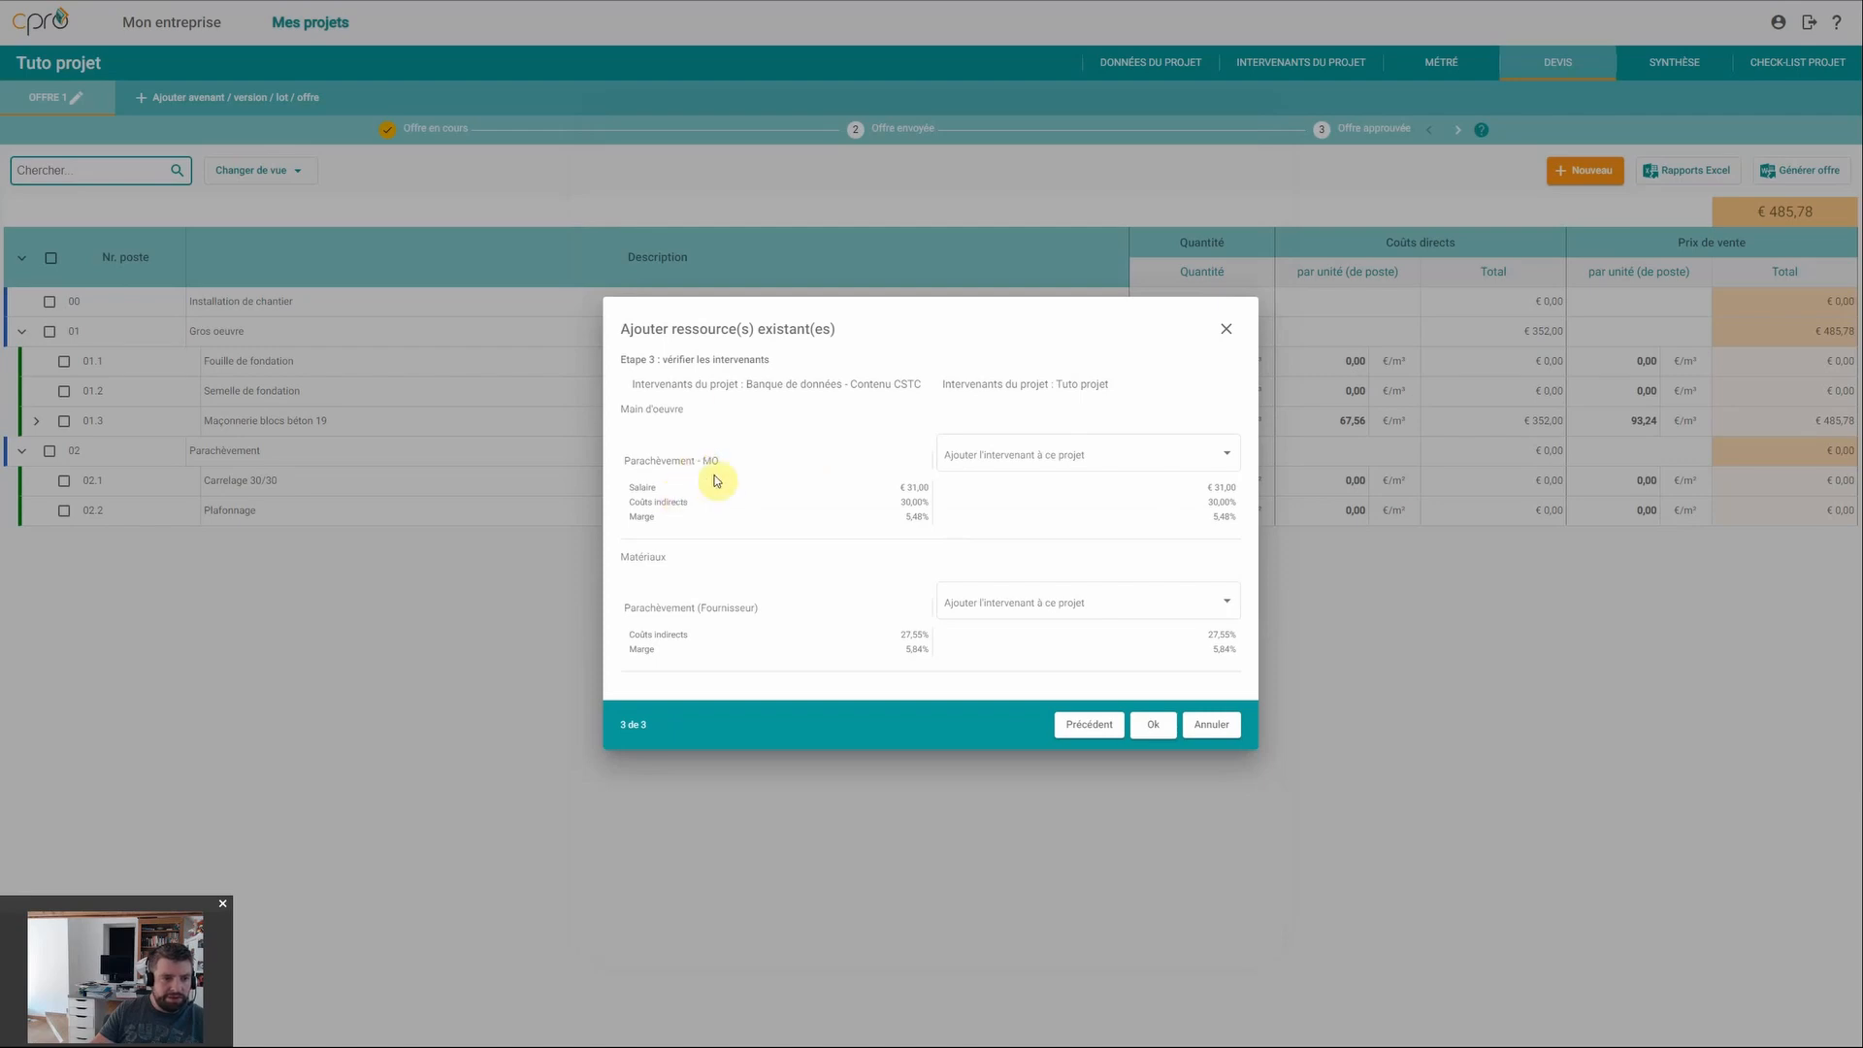
Step: Replace the labour intervenant with Equipe A and the materials supplier with Fournisseur A, and add the selected resources to the quote
{"action": "left_click_drag", "start_coordinate": [622, 409], "coordinate": [716, 409]}
{"action": "left_click_drag", "start_coordinate": [621, 556], "coordinate": [671, 557]}
{"action": "left_click", "coordinate": [700, 433]}
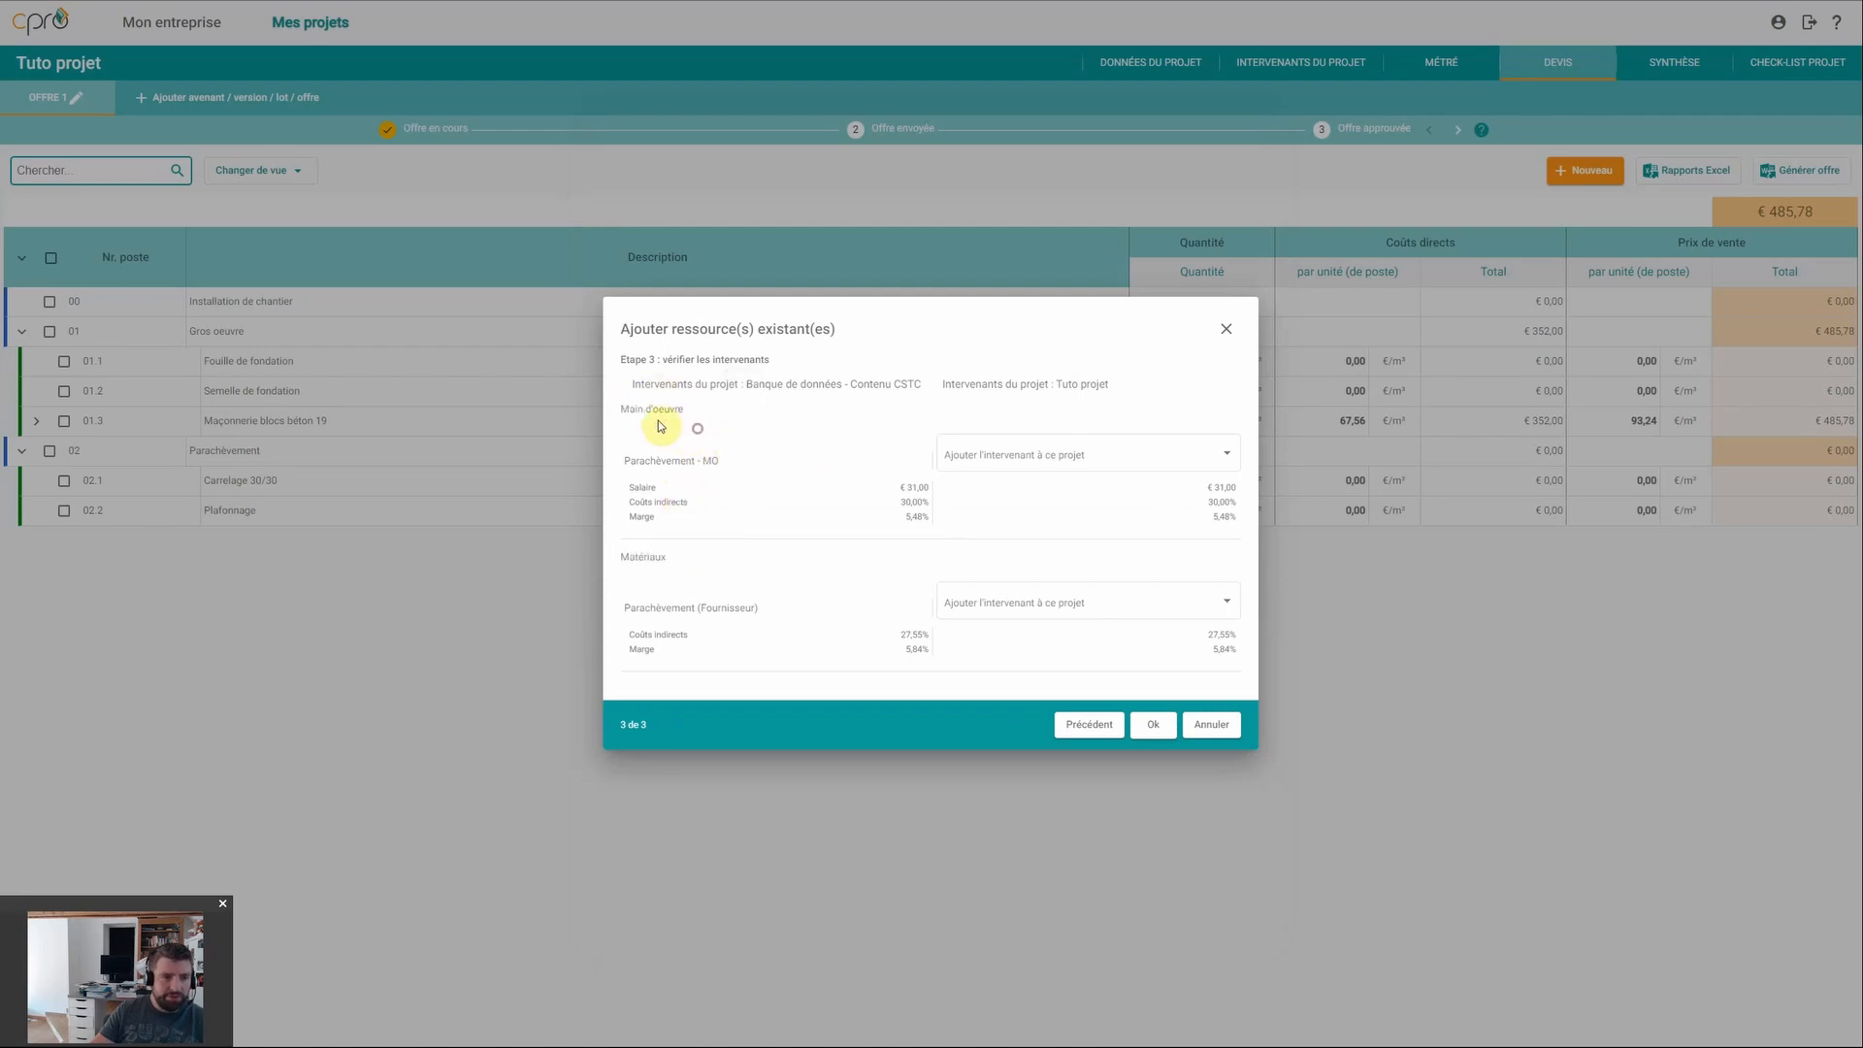
{"action": "left_click", "coordinate": [1114, 456]}
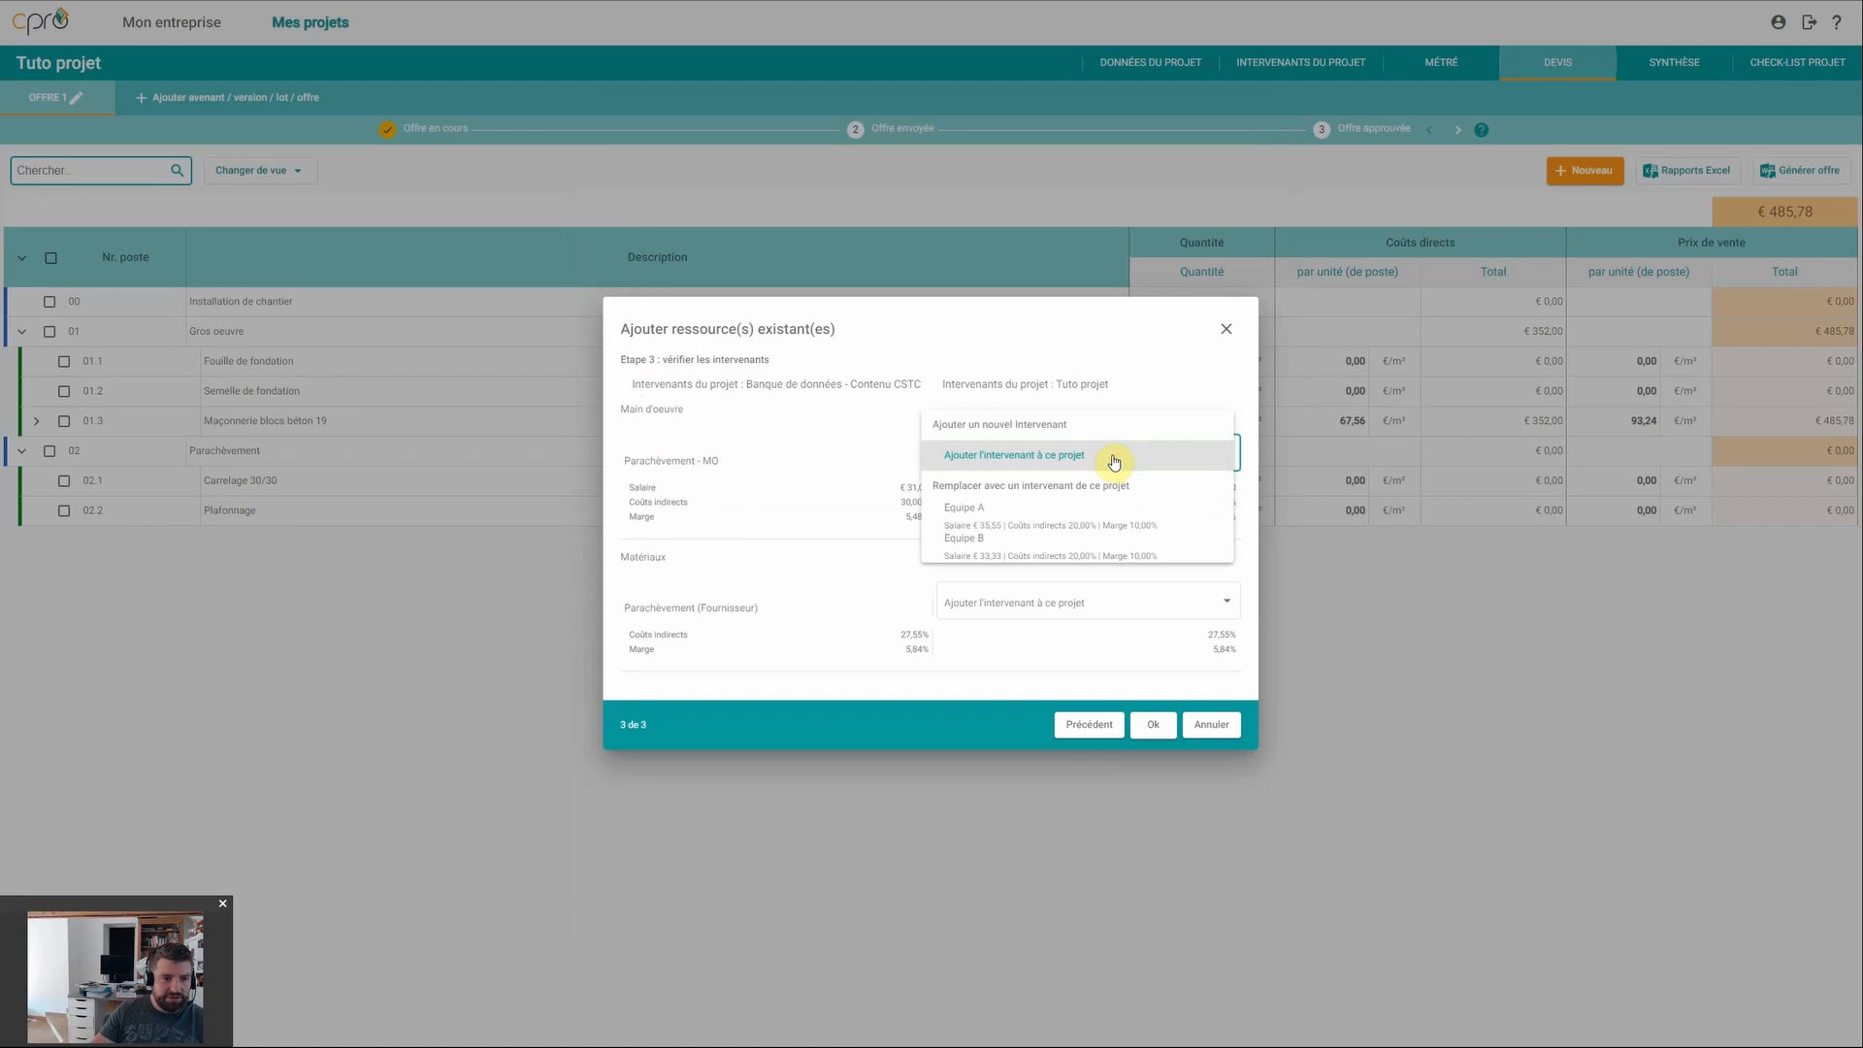
{"action": "left_click", "coordinate": [1055, 519]}
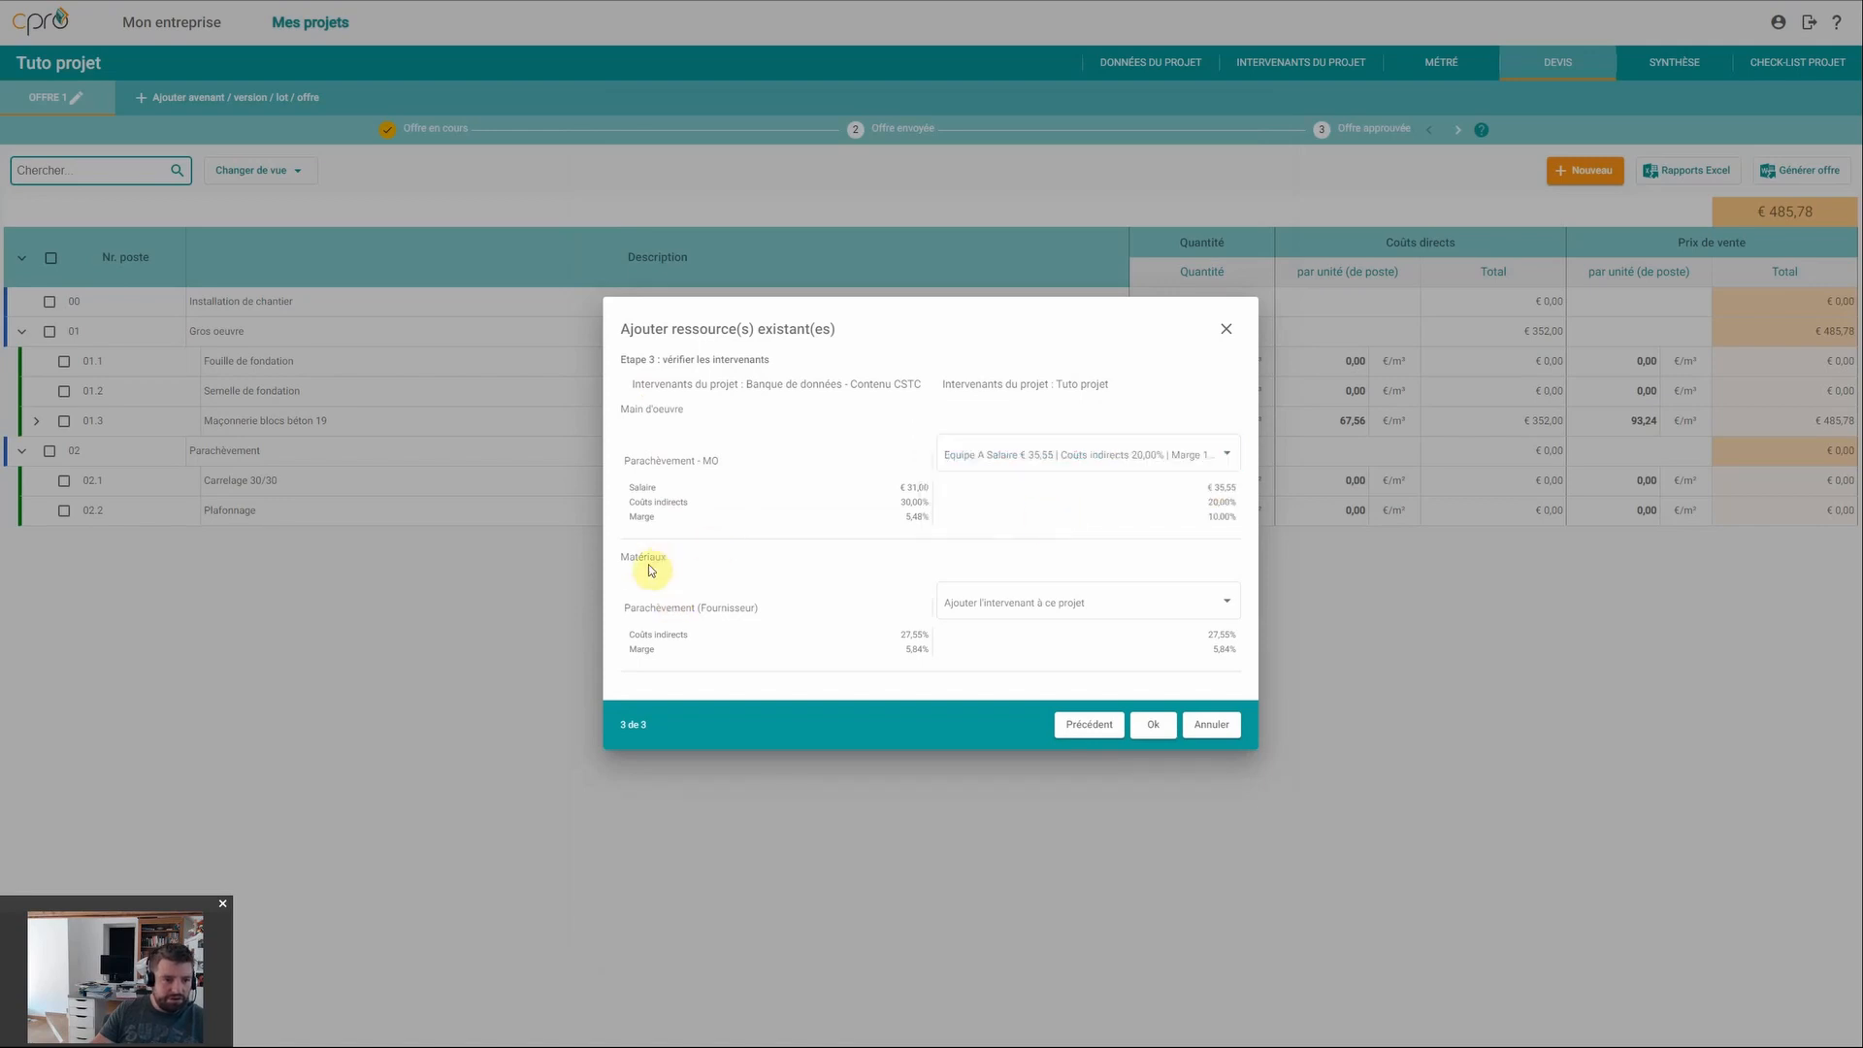
{"action": "left_click", "coordinate": [1027, 606]}
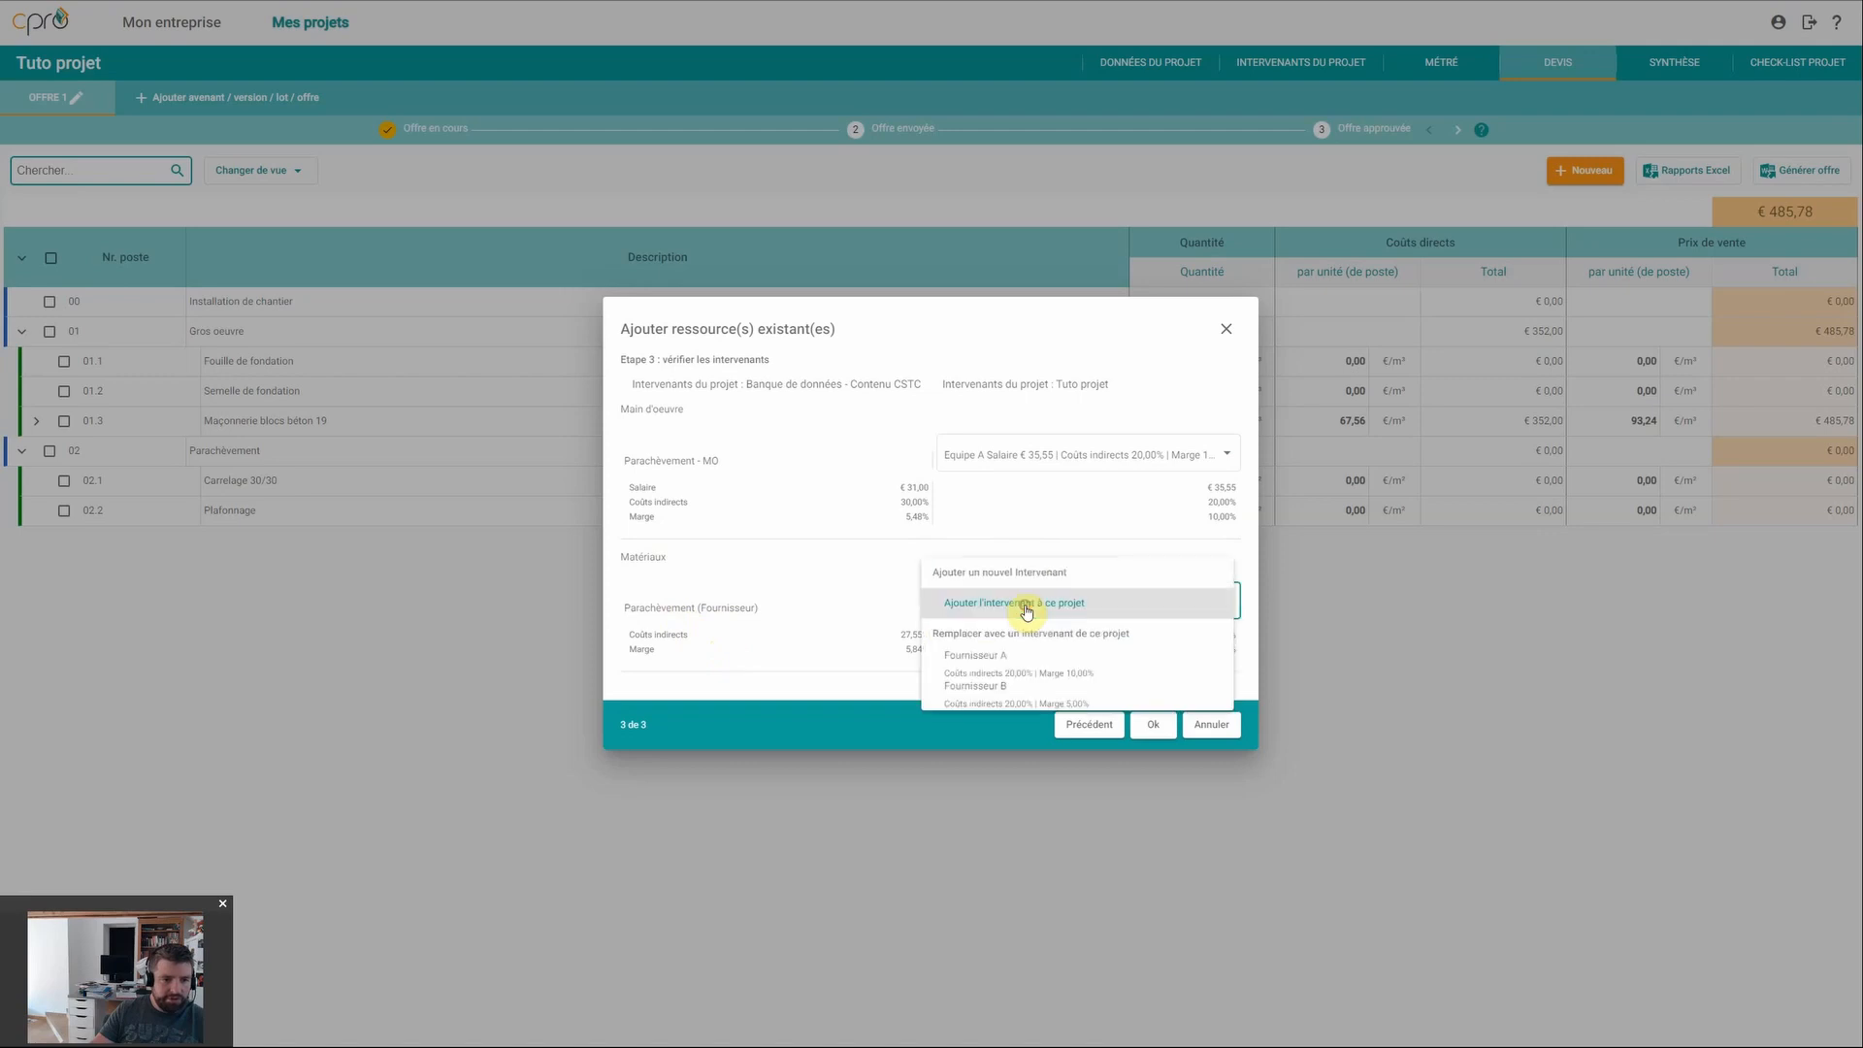
{"action": "left_click", "coordinate": [1021, 677]}
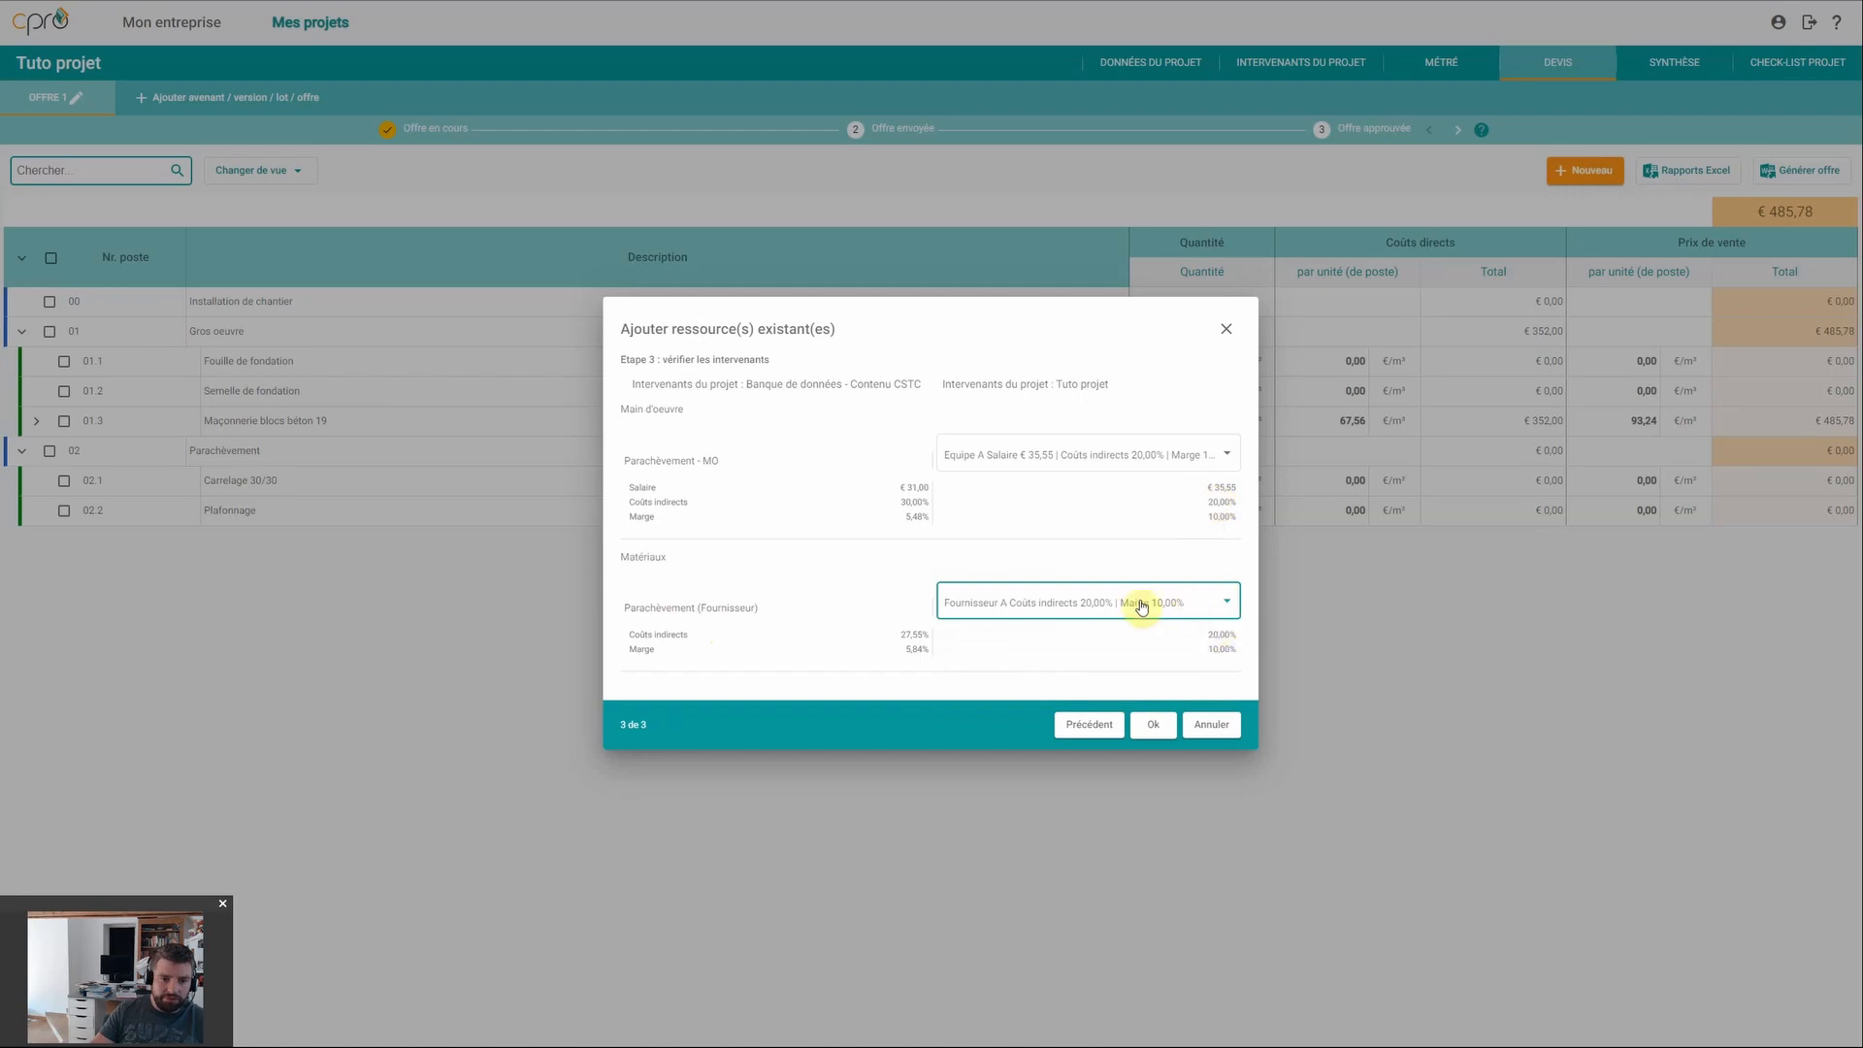
{"action": "left_click", "coordinate": [1157, 725]}
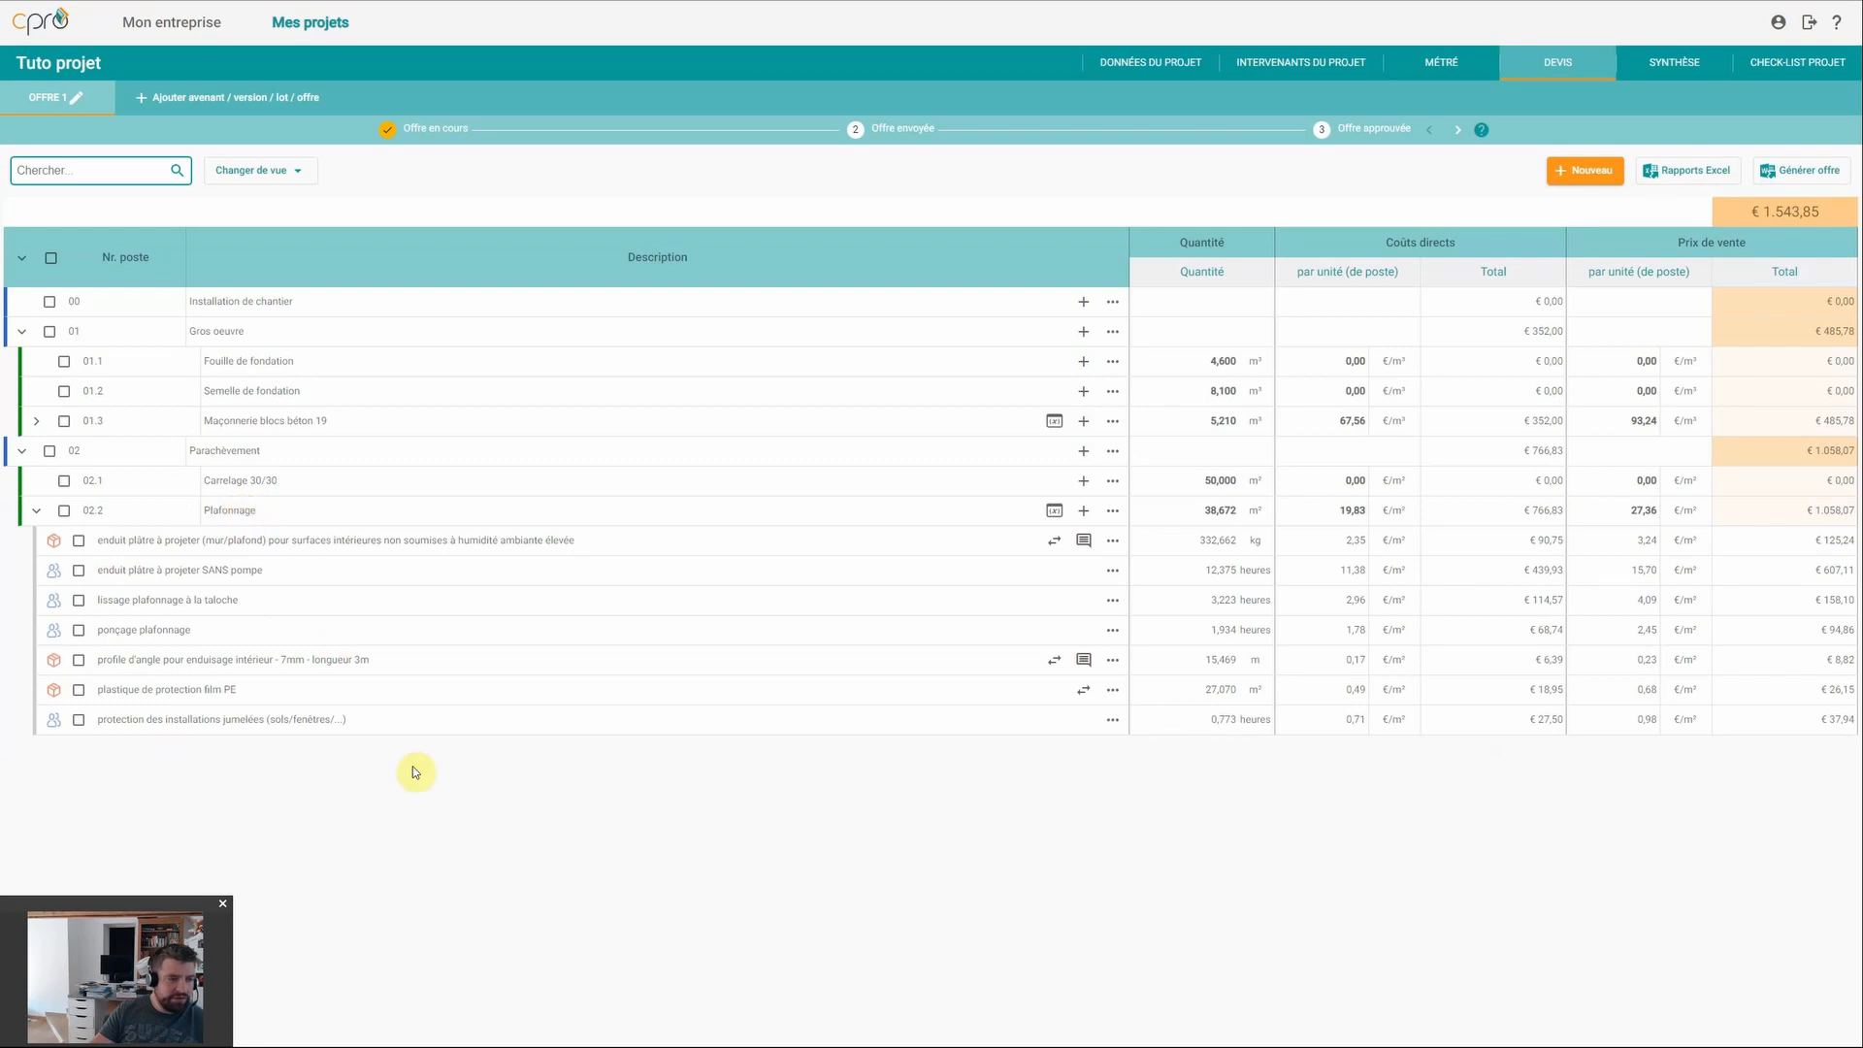
Step: Set the cost per unit of the enduit plâtre à projeter resource to 7/25 € per kg and save it
{"action": "left_click", "coordinate": [212, 553]}
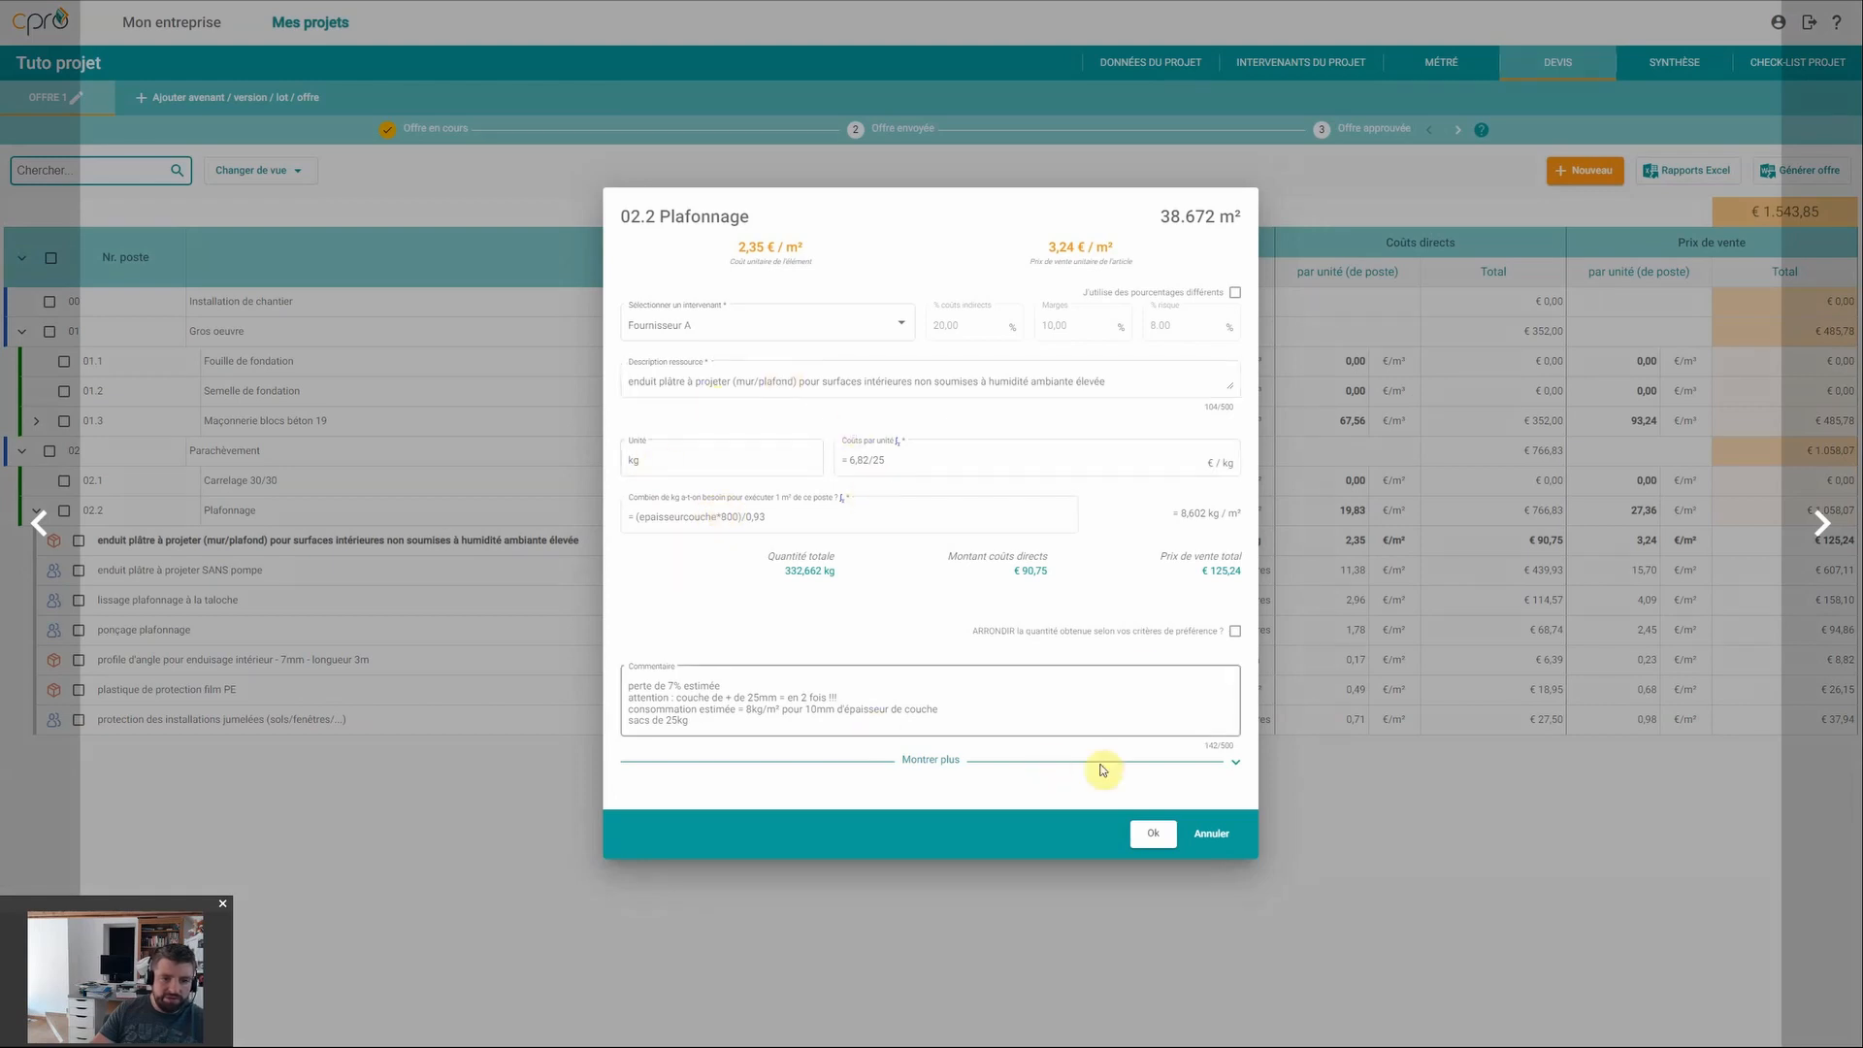
{"action": "double_click", "coordinate": [867, 459]}
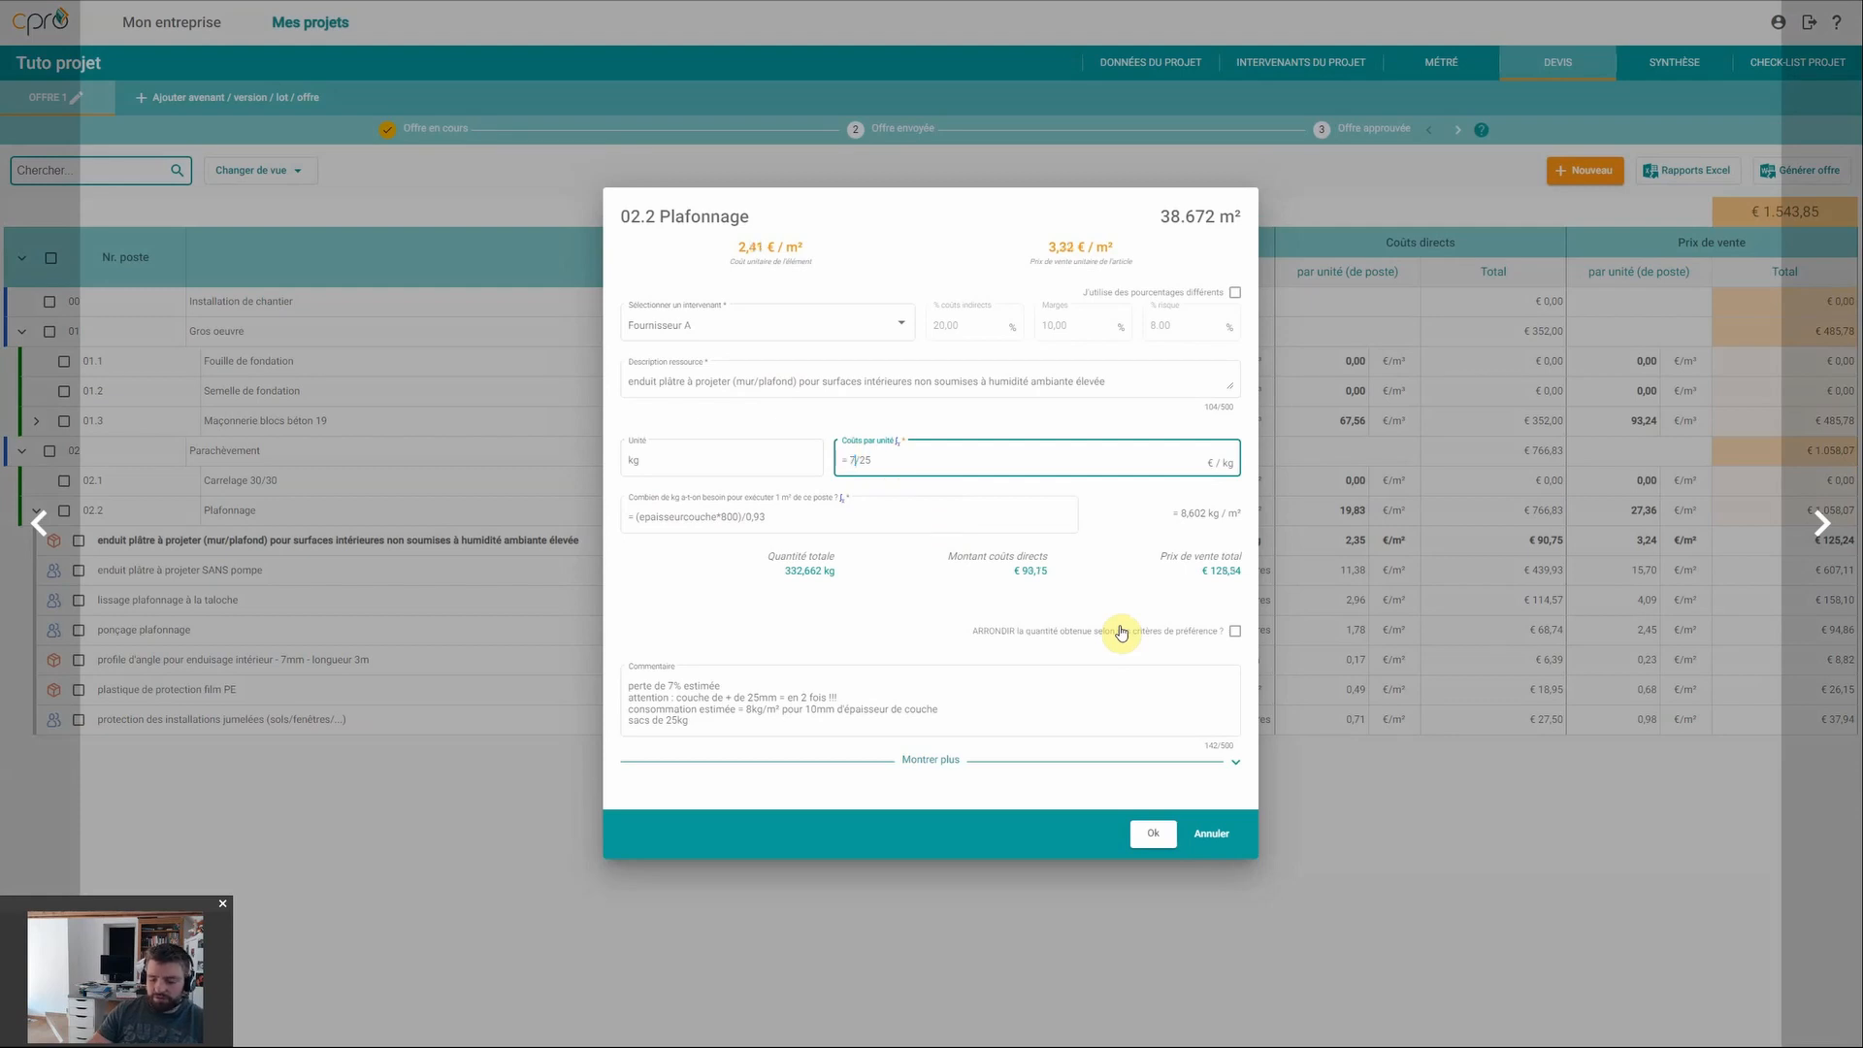
{"action": "left_click", "coordinate": [1152, 833]}
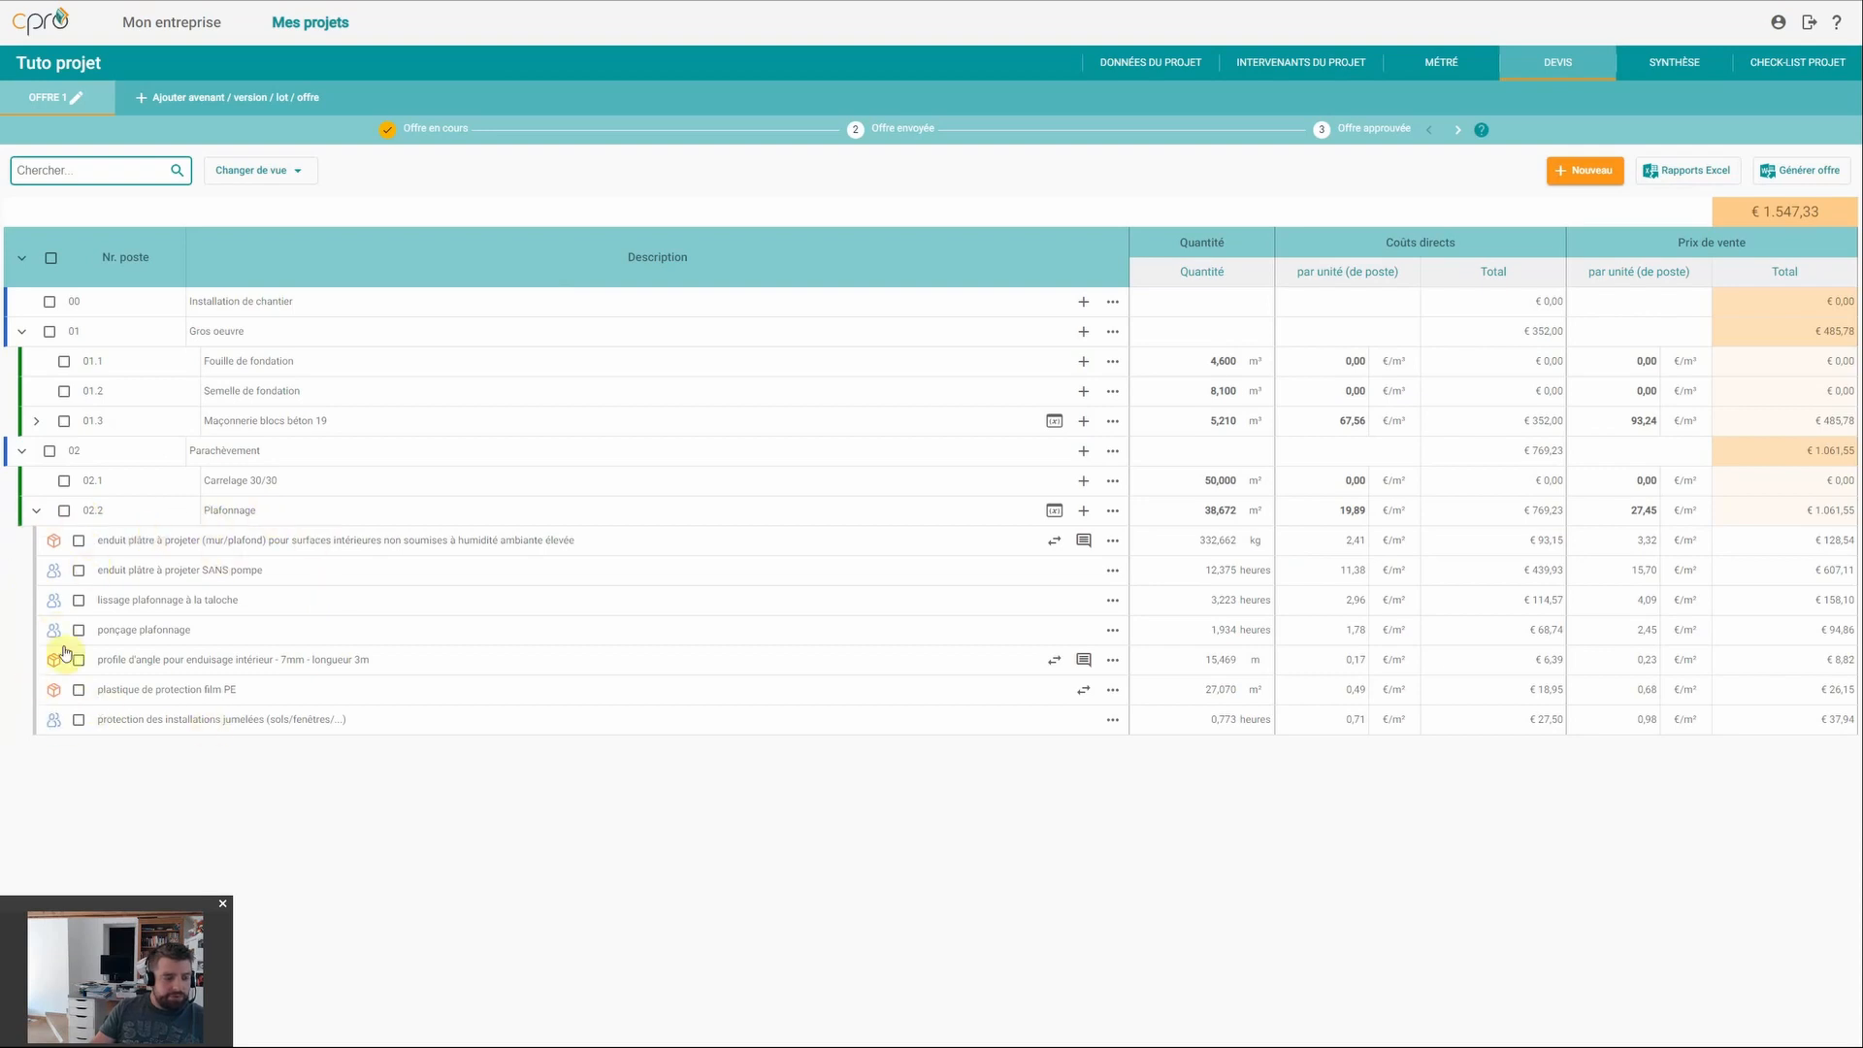
Step: Collapse the Plafonnage resources, and check the block resource under Maçonnerie blocs béton 19 before collapsing that item too
{"action": "left_click", "coordinate": [36, 511]}
{"action": "left_click", "coordinate": [41, 424]}
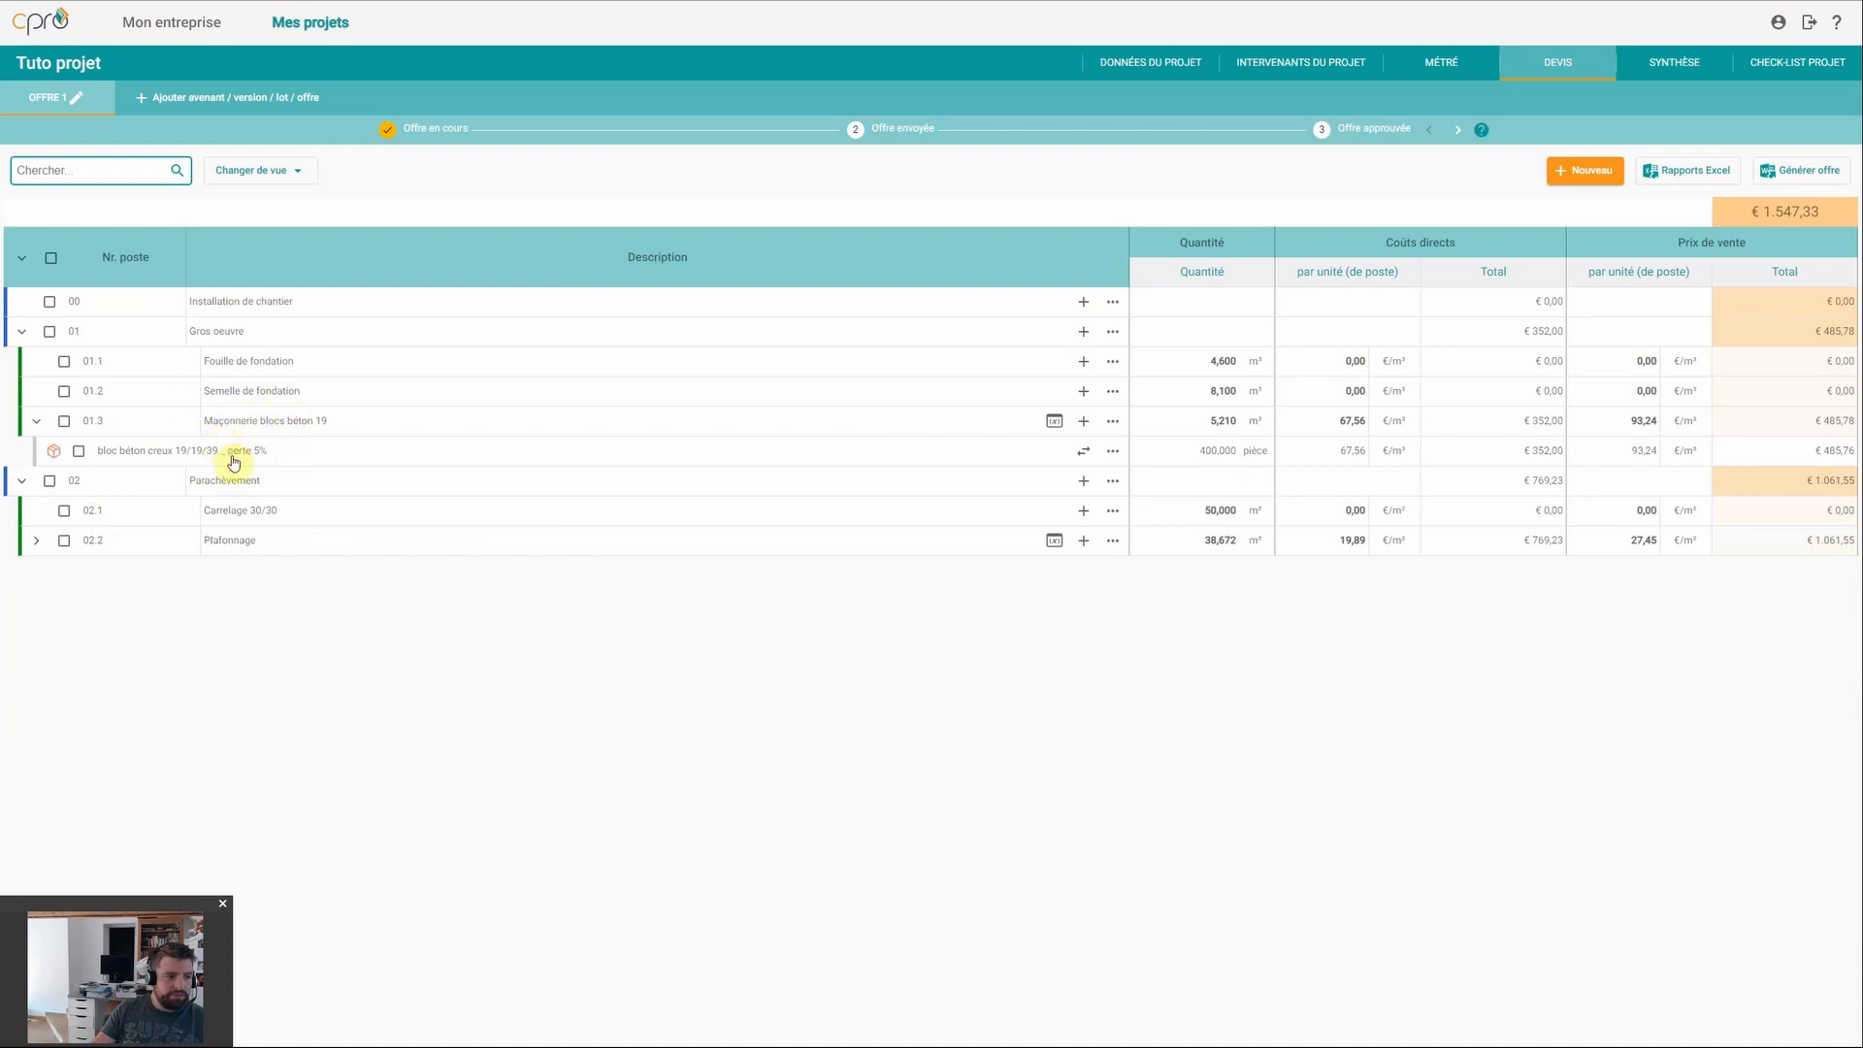
{"action": "left_click", "coordinate": [36, 422]}
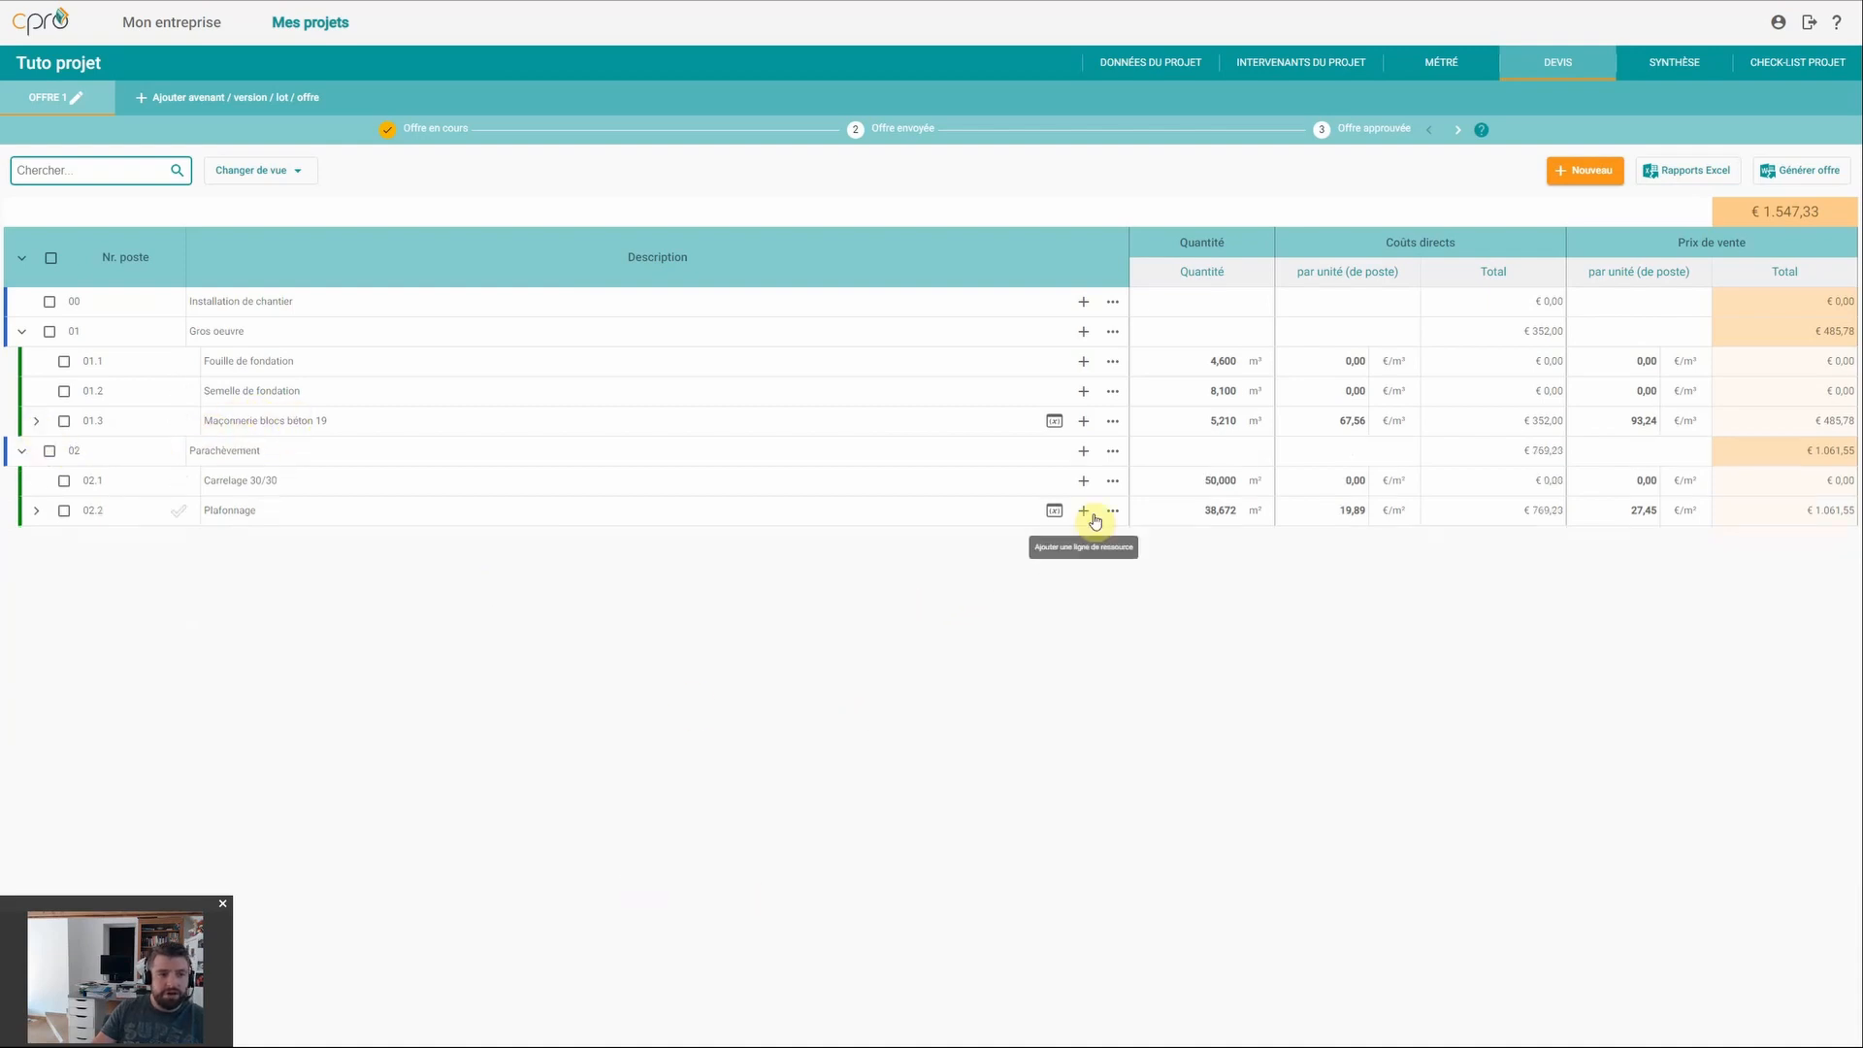
Step: Start a new resource line under Carrelage 30/30 with intervenant Fournisseur B, description "carrelage sol 60/60 - 9mm" and unit m²
{"action": "left_click", "coordinate": [1084, 480]}
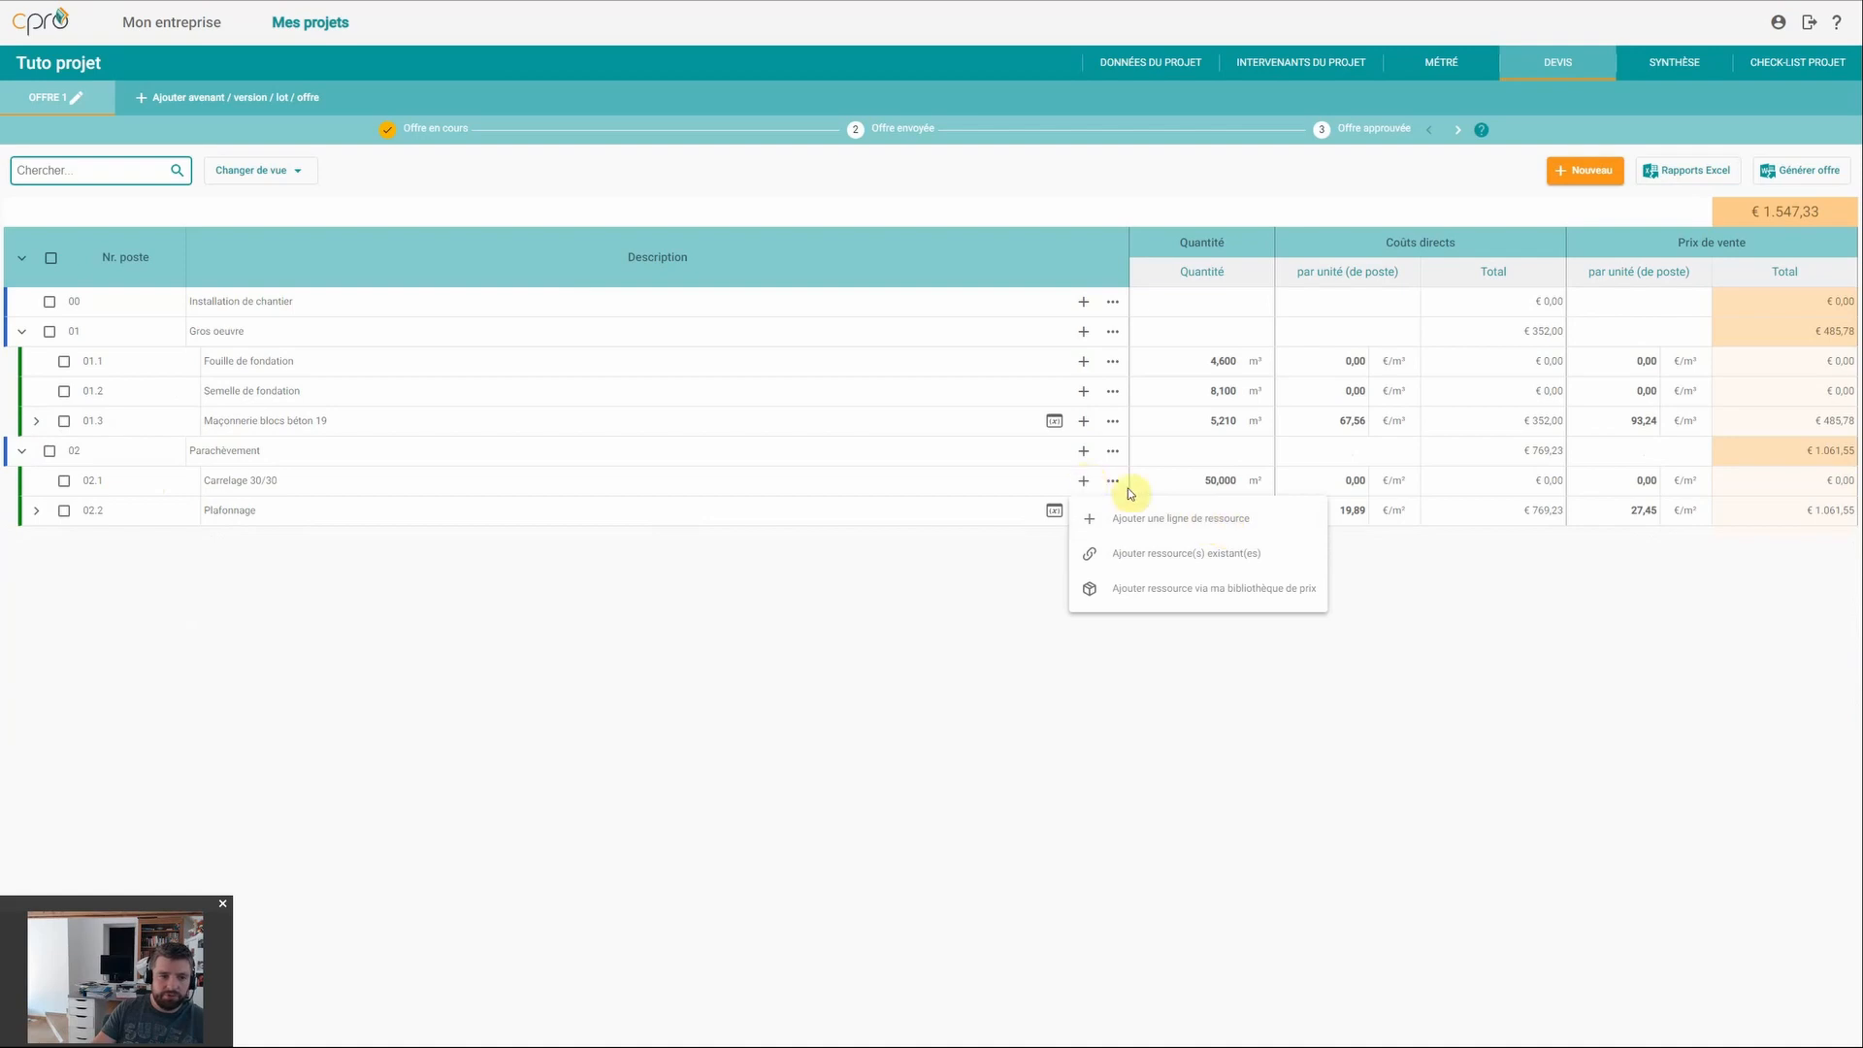
{"action": "left_click", "coordinate": [1195, 517]}
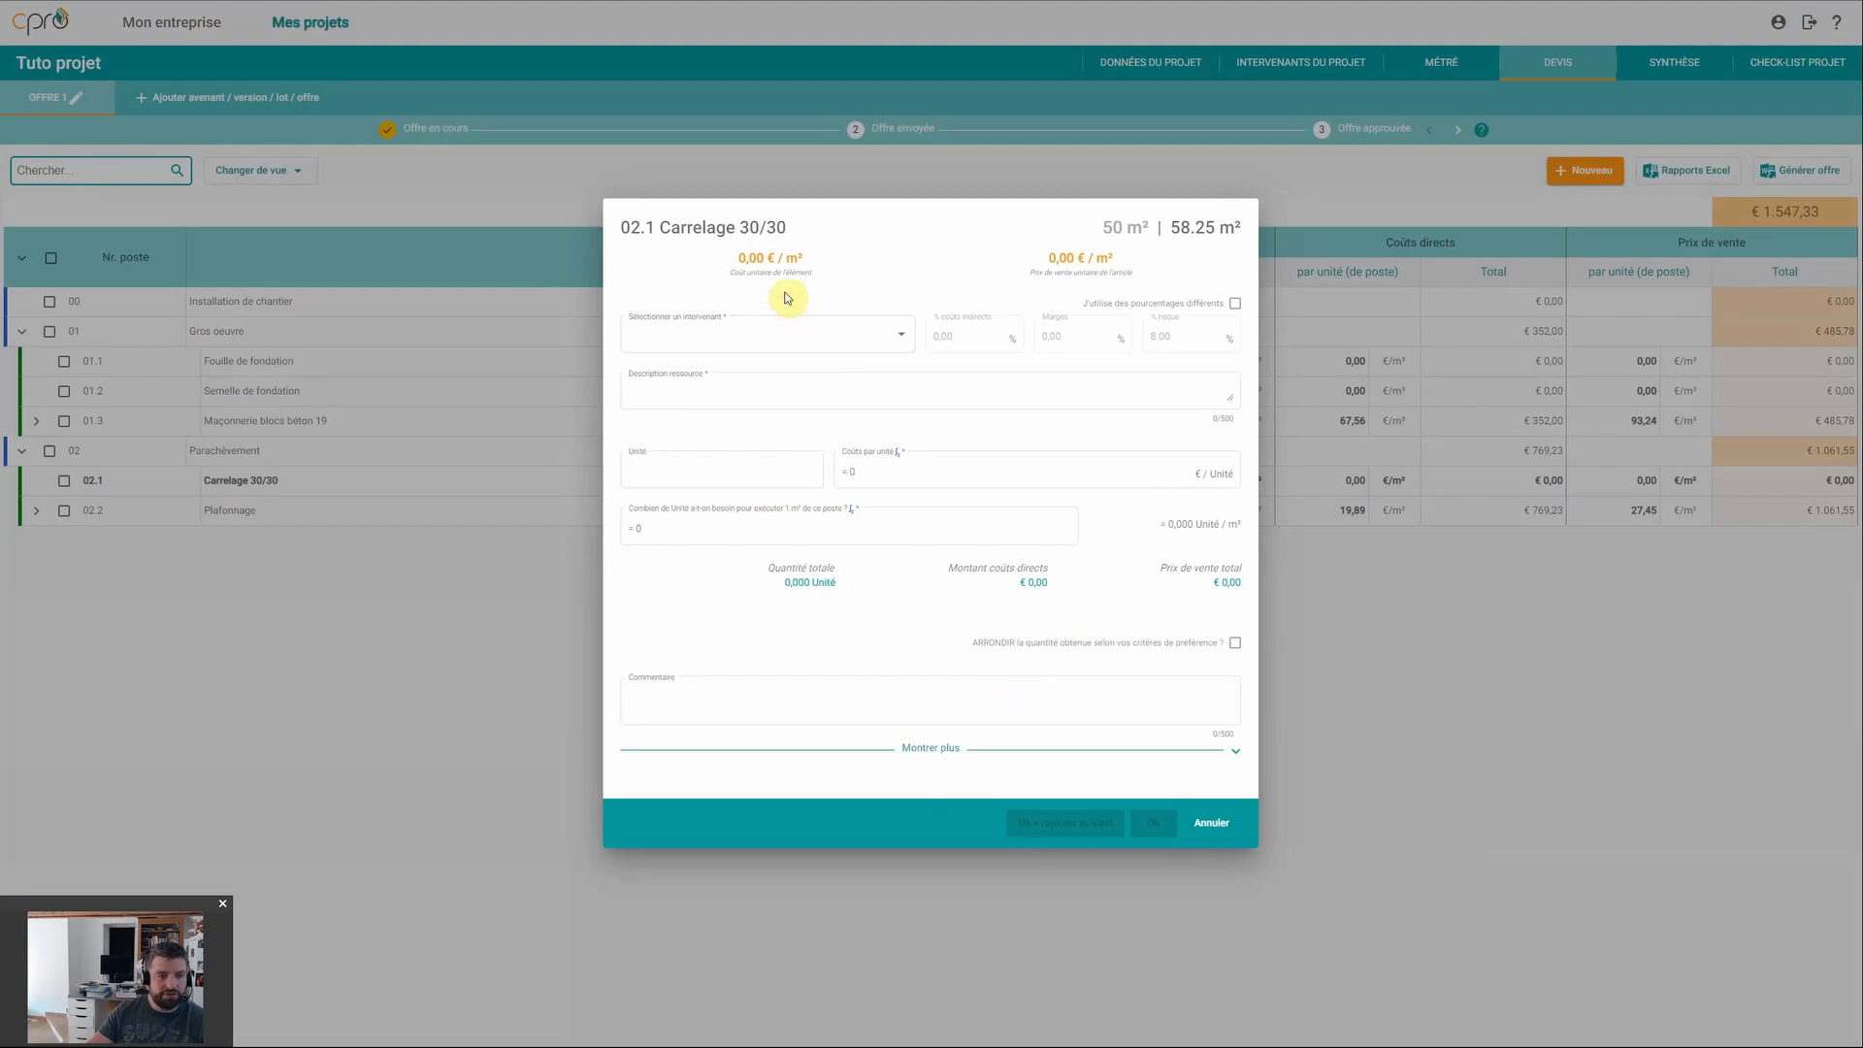
{"action": "left_click", "coordinate": [706, 333]}
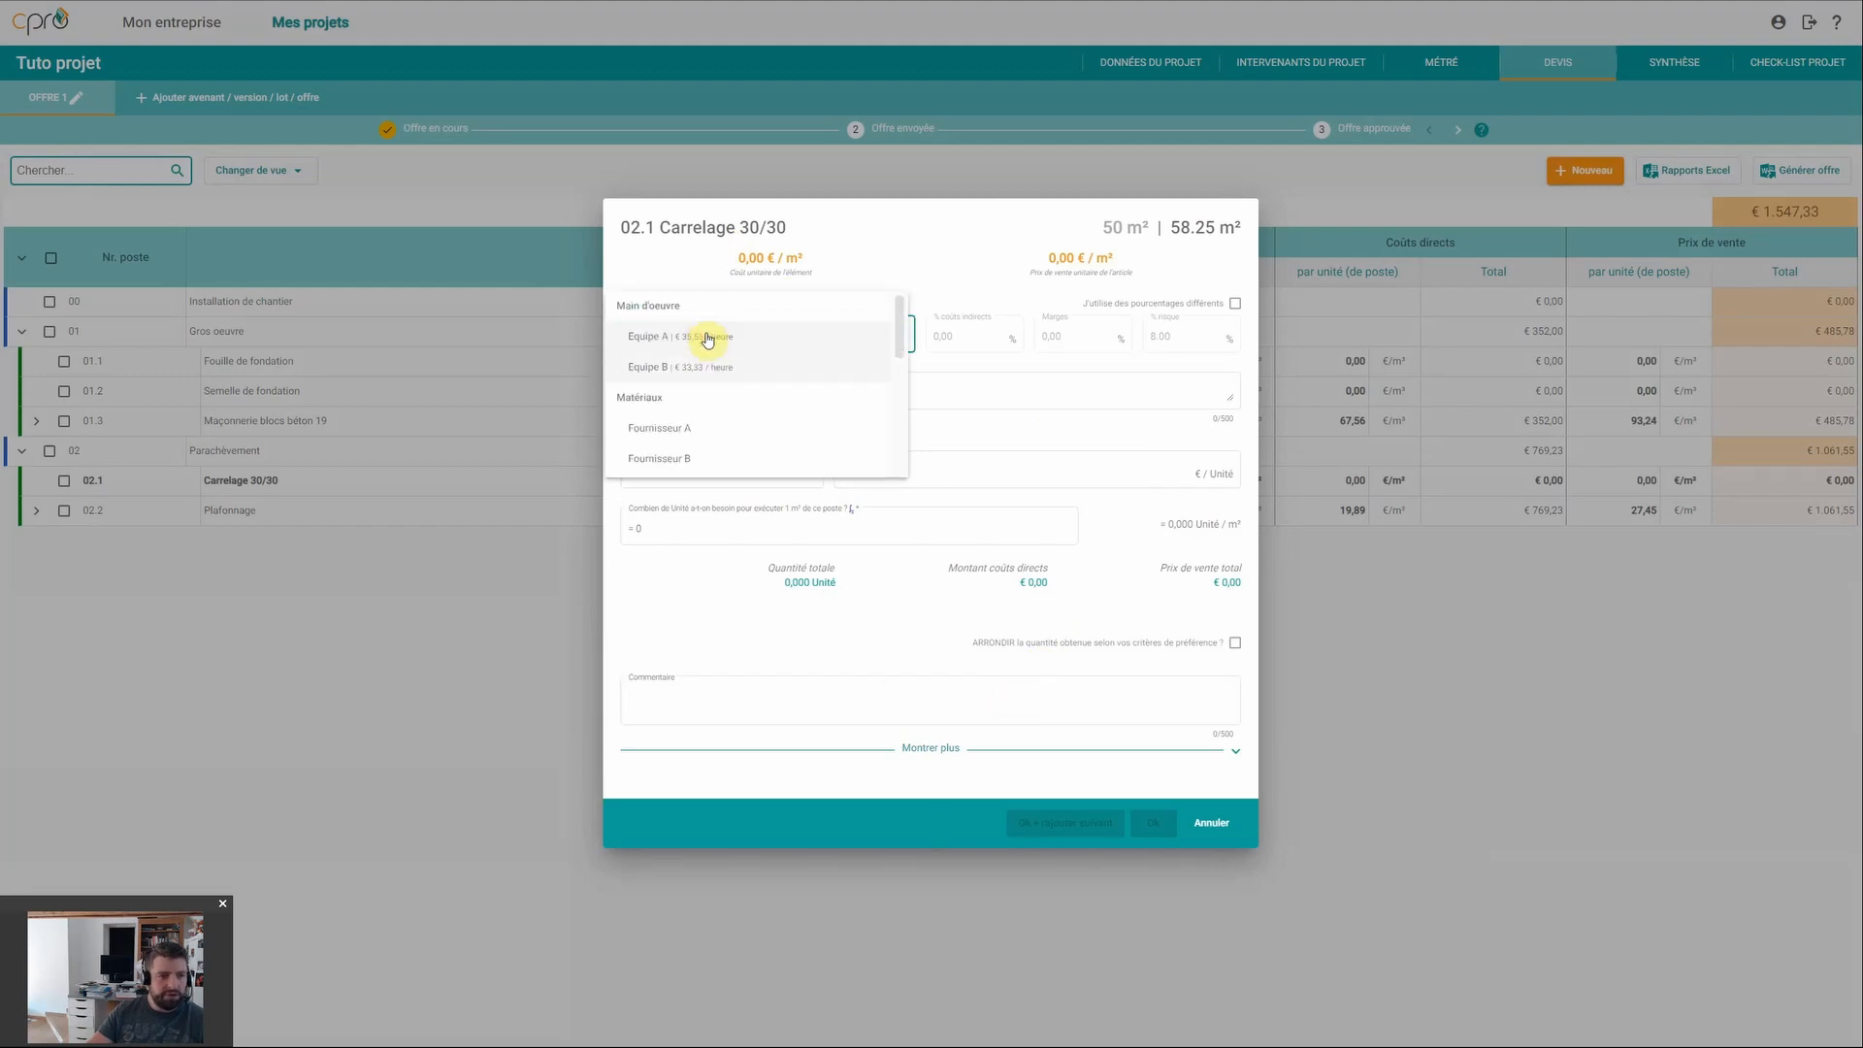
{"action": "left_click", "coordinate": [697, 457]}
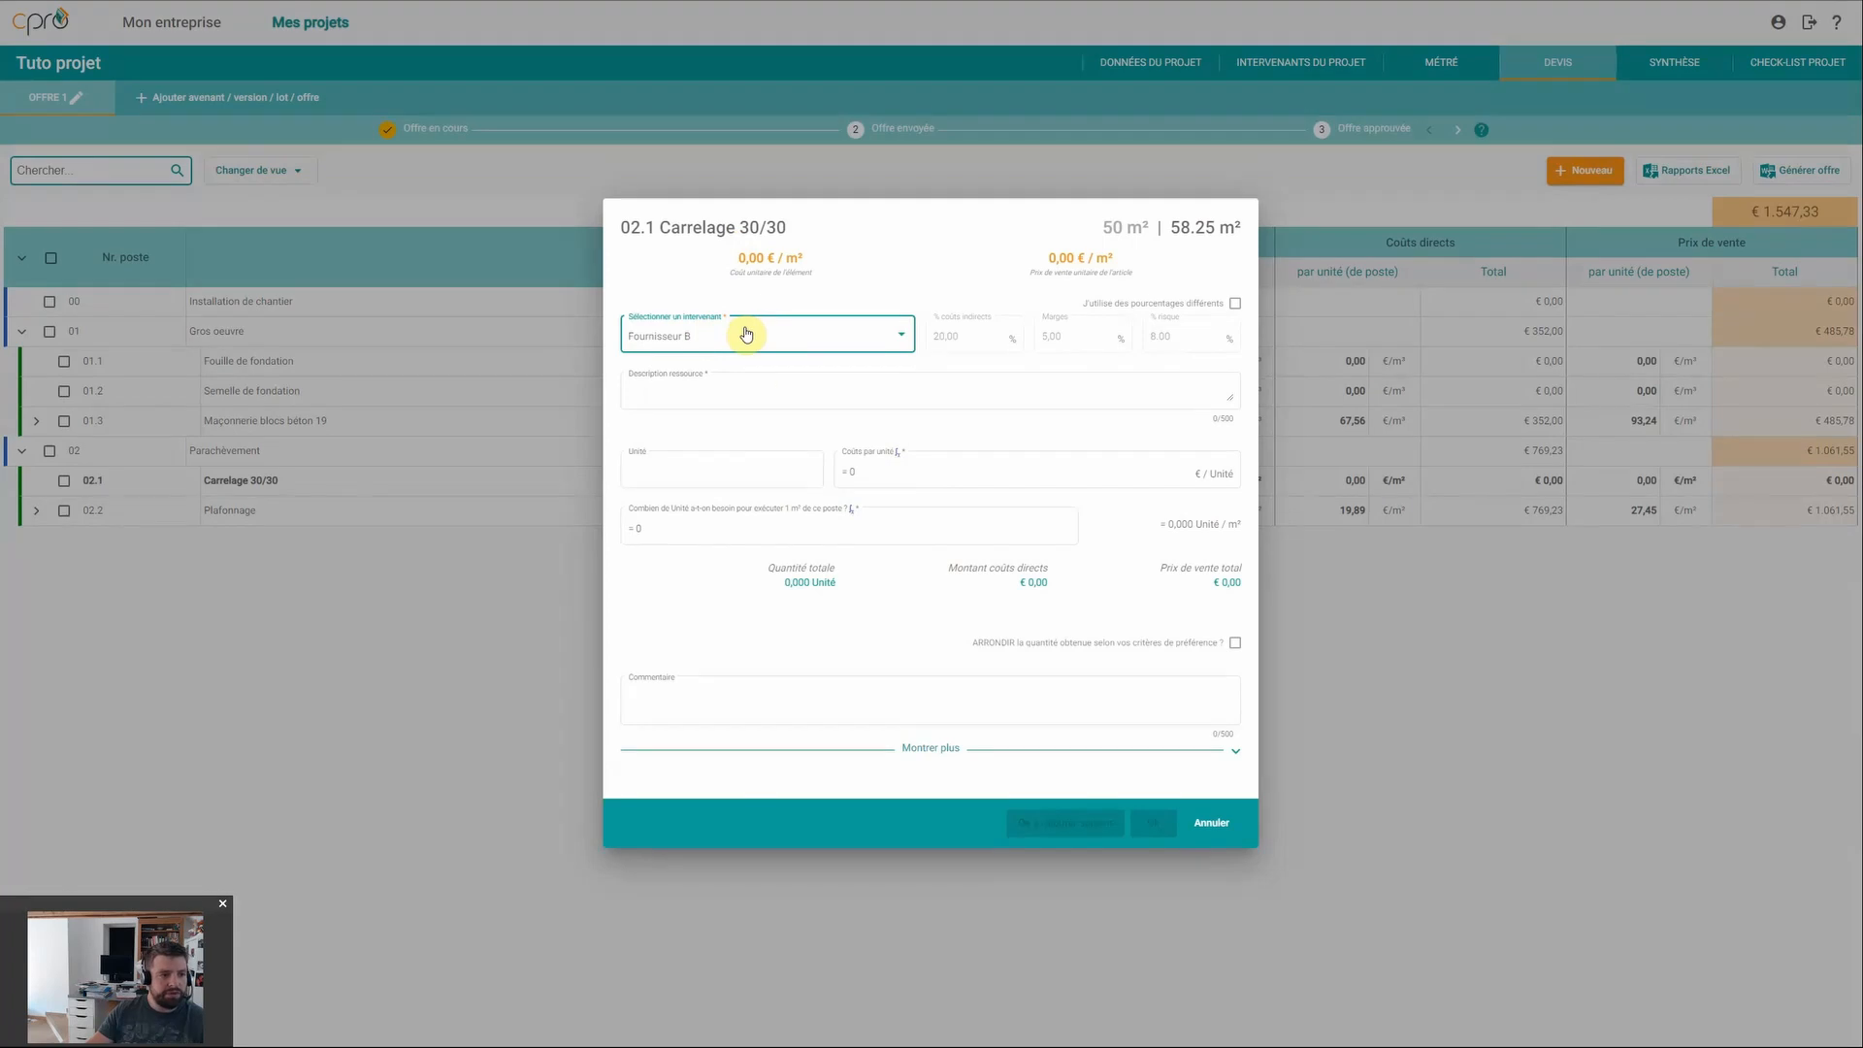
{"action": "left_click", "coordinate": [740, 391]}
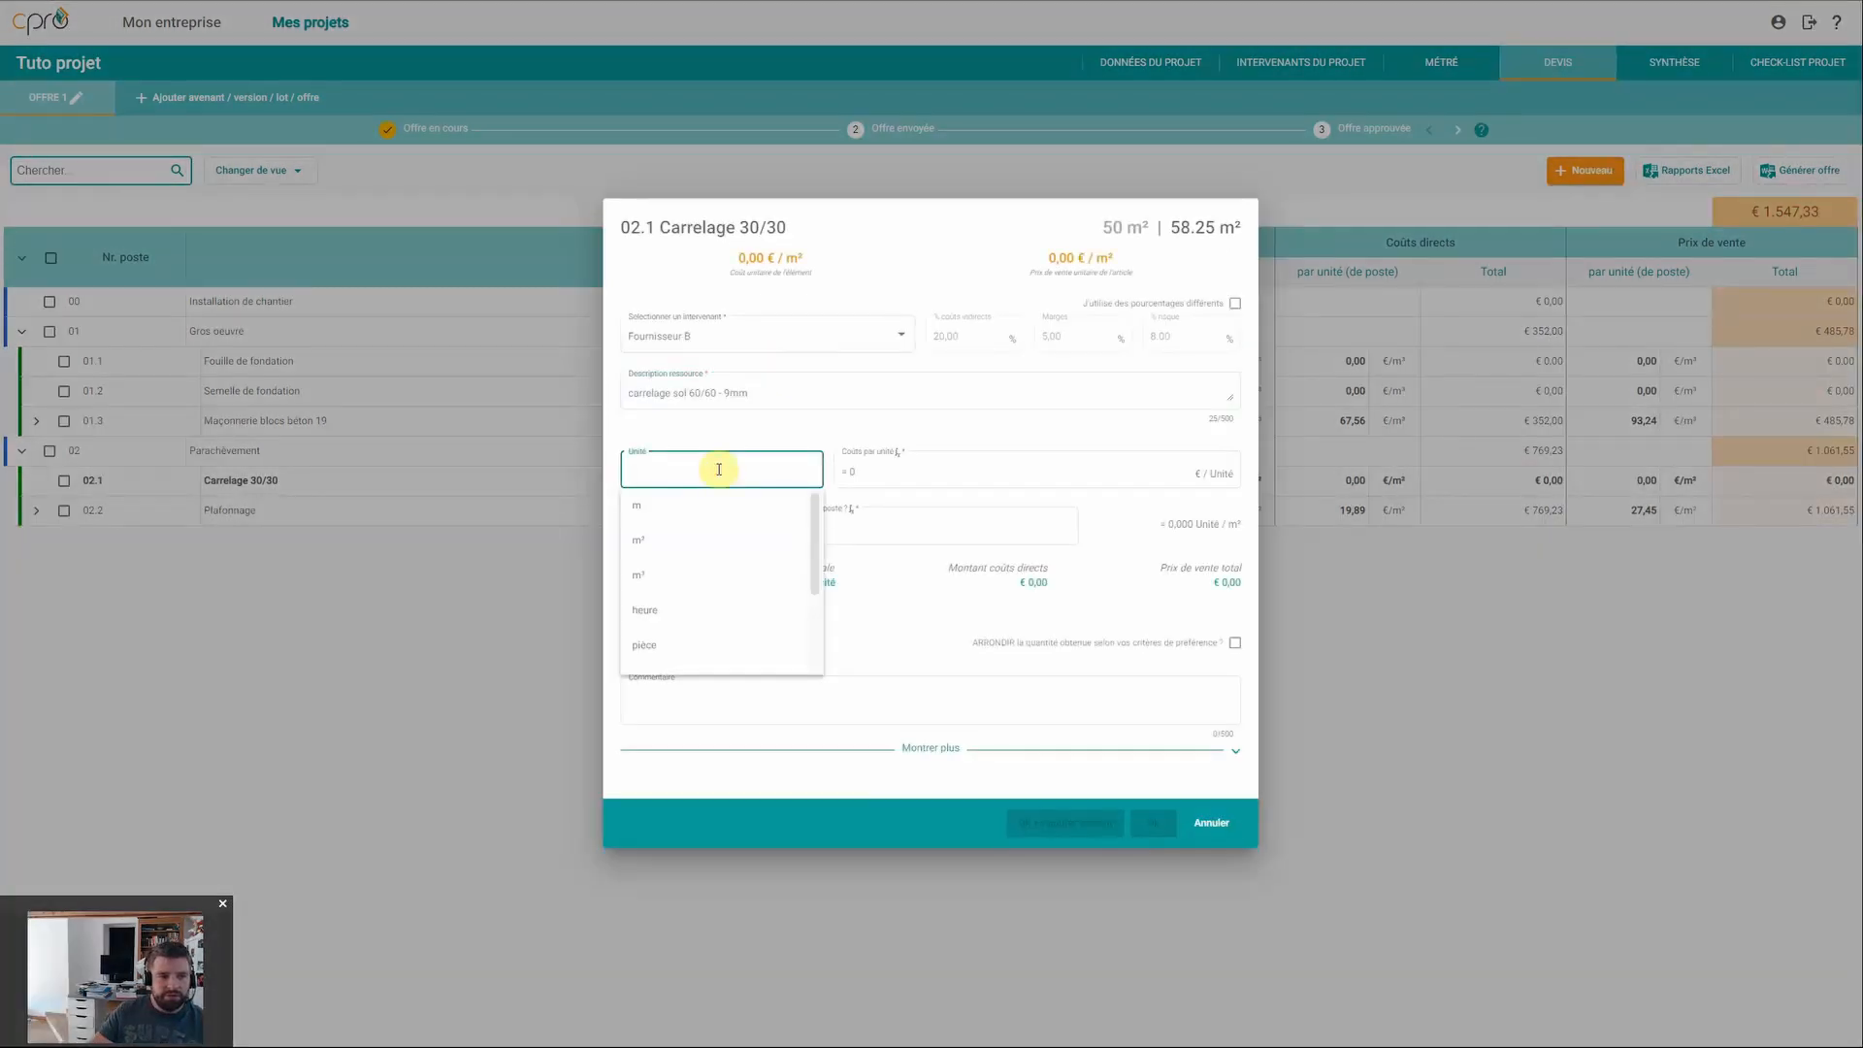
{"action": "left_click", "coordinate": [690, 540]}
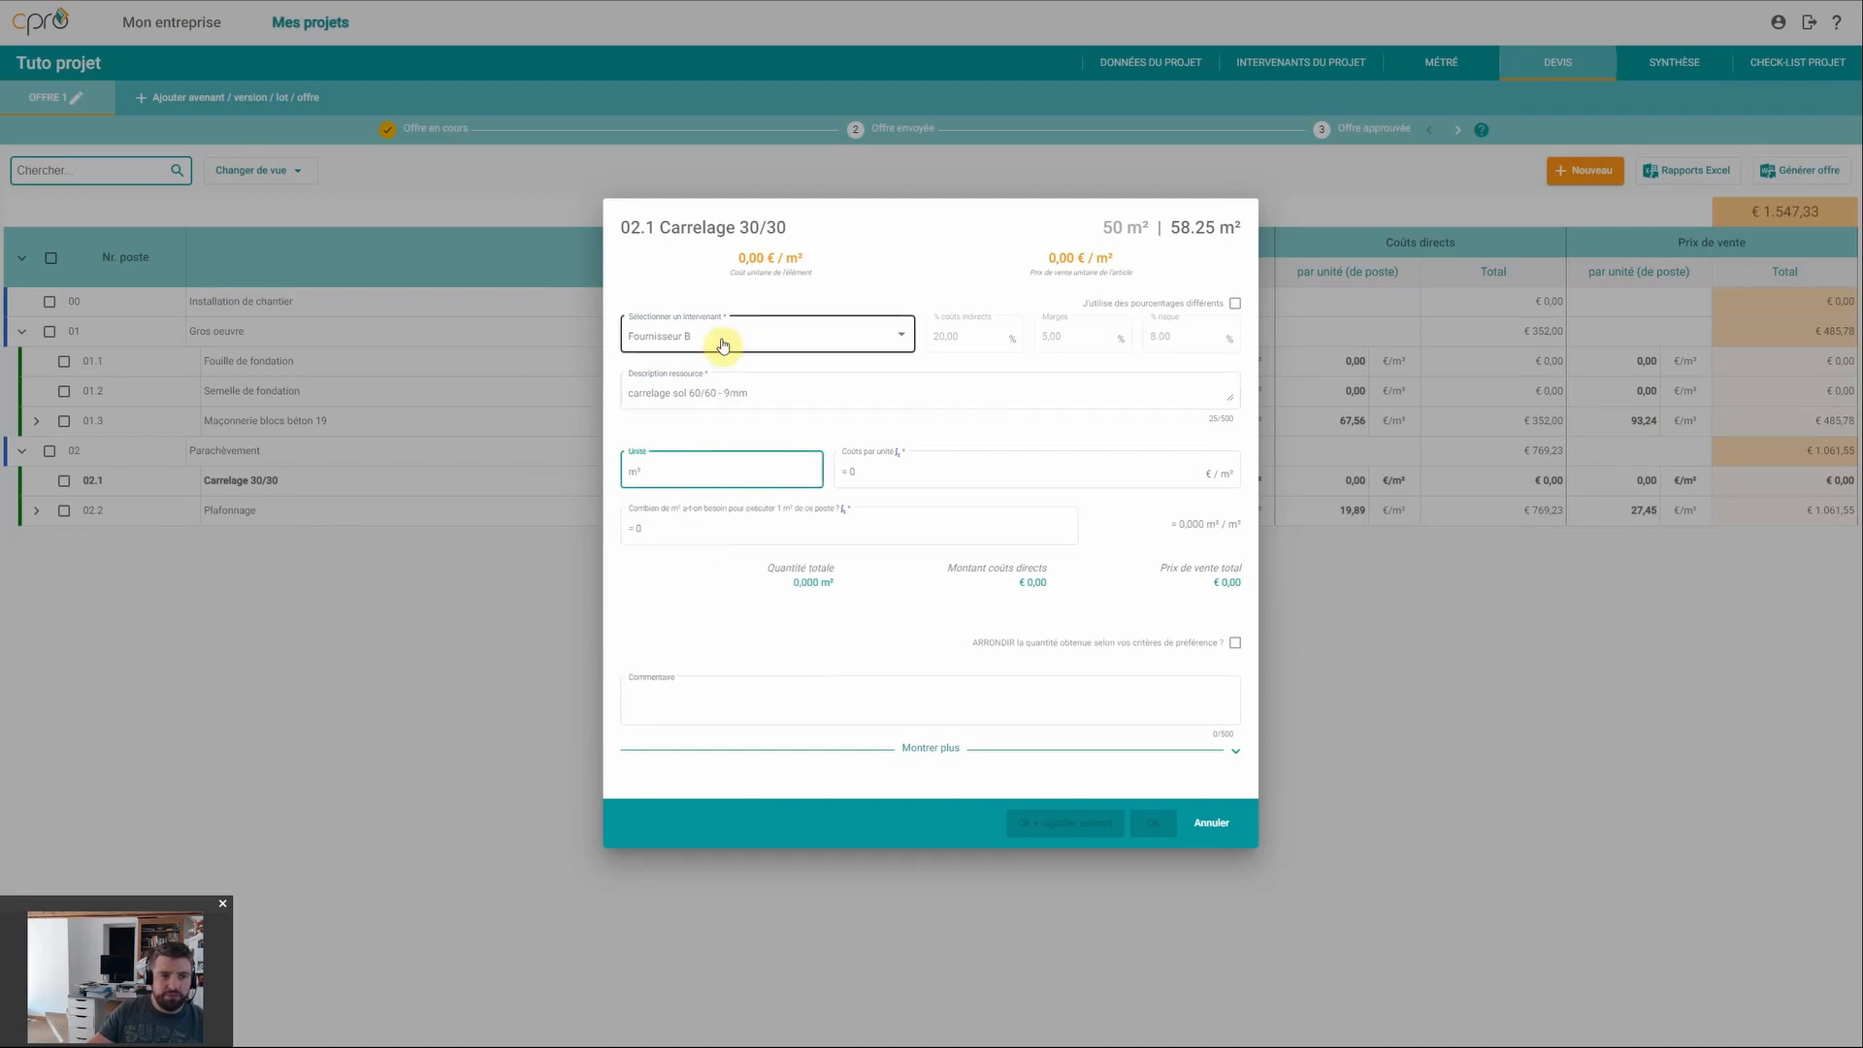
Step: Set the tile resource's cost per unit to 42 € per m²
{"action": "left_click", "coordinate": [878, 470]}
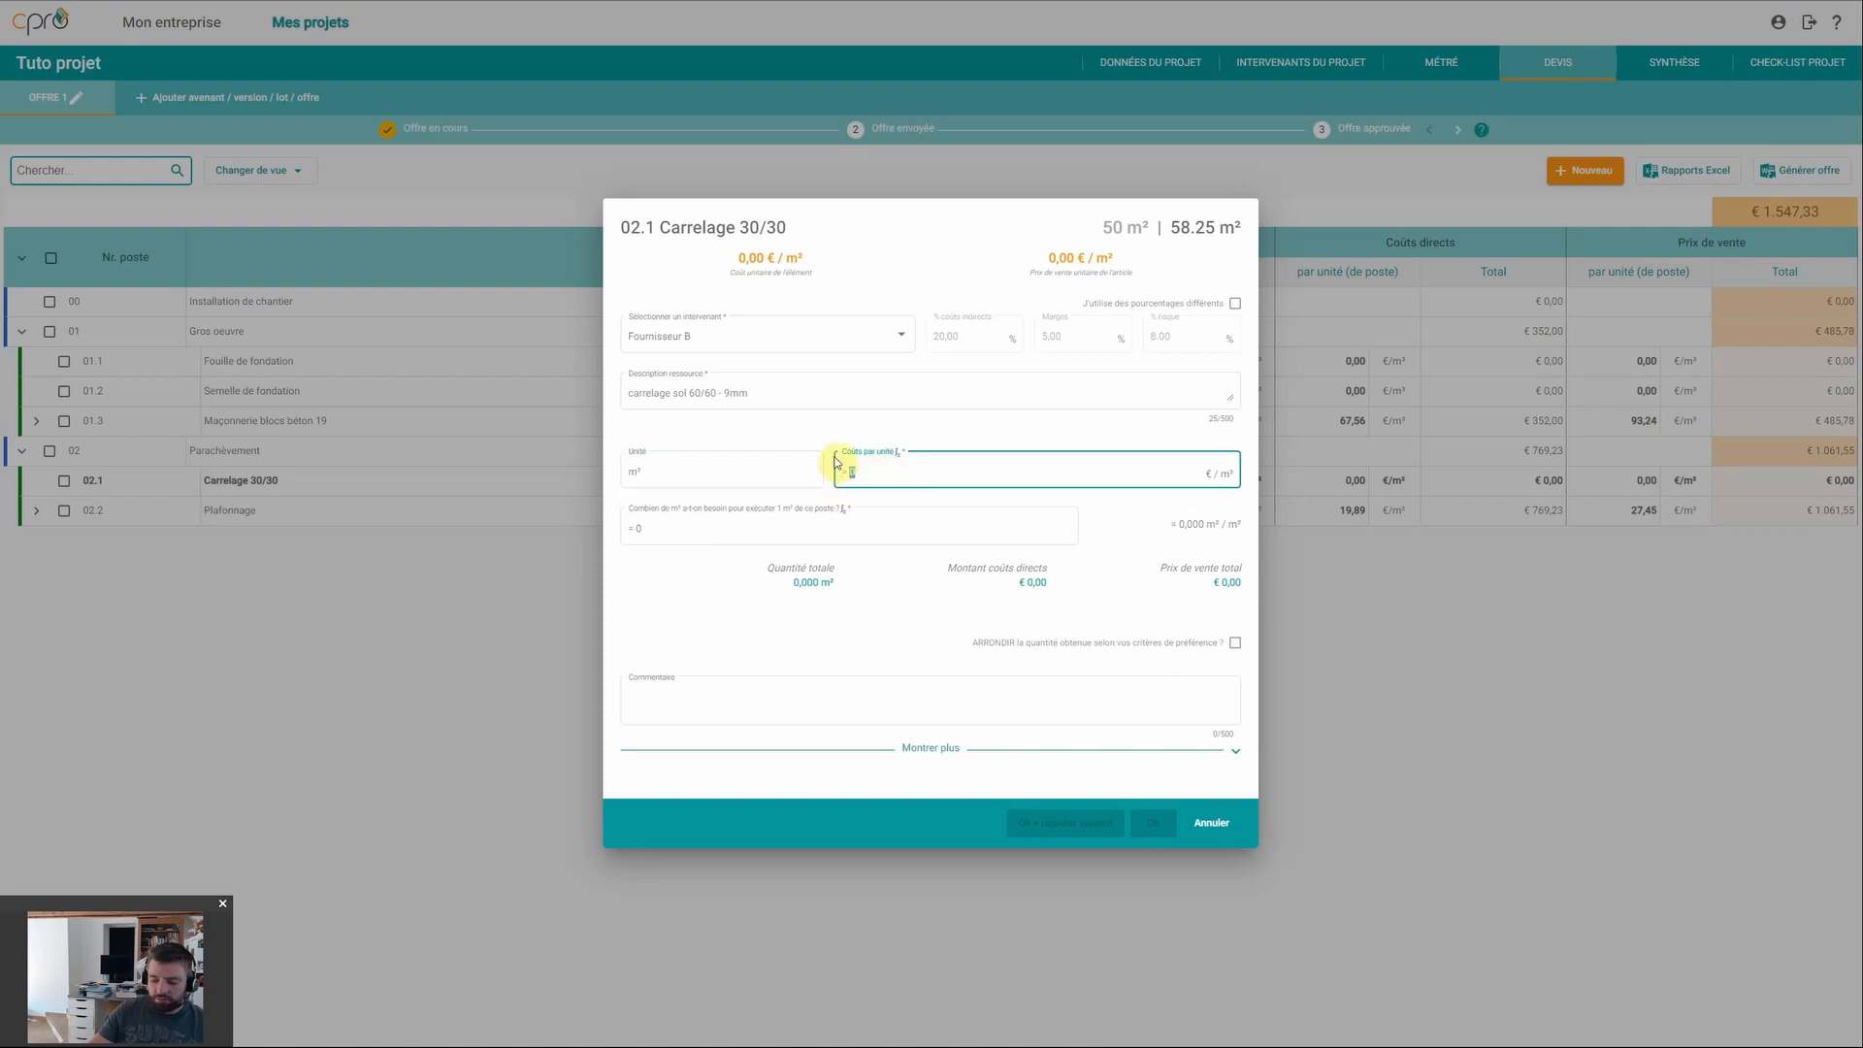
{"action": "type", "text": "42"}
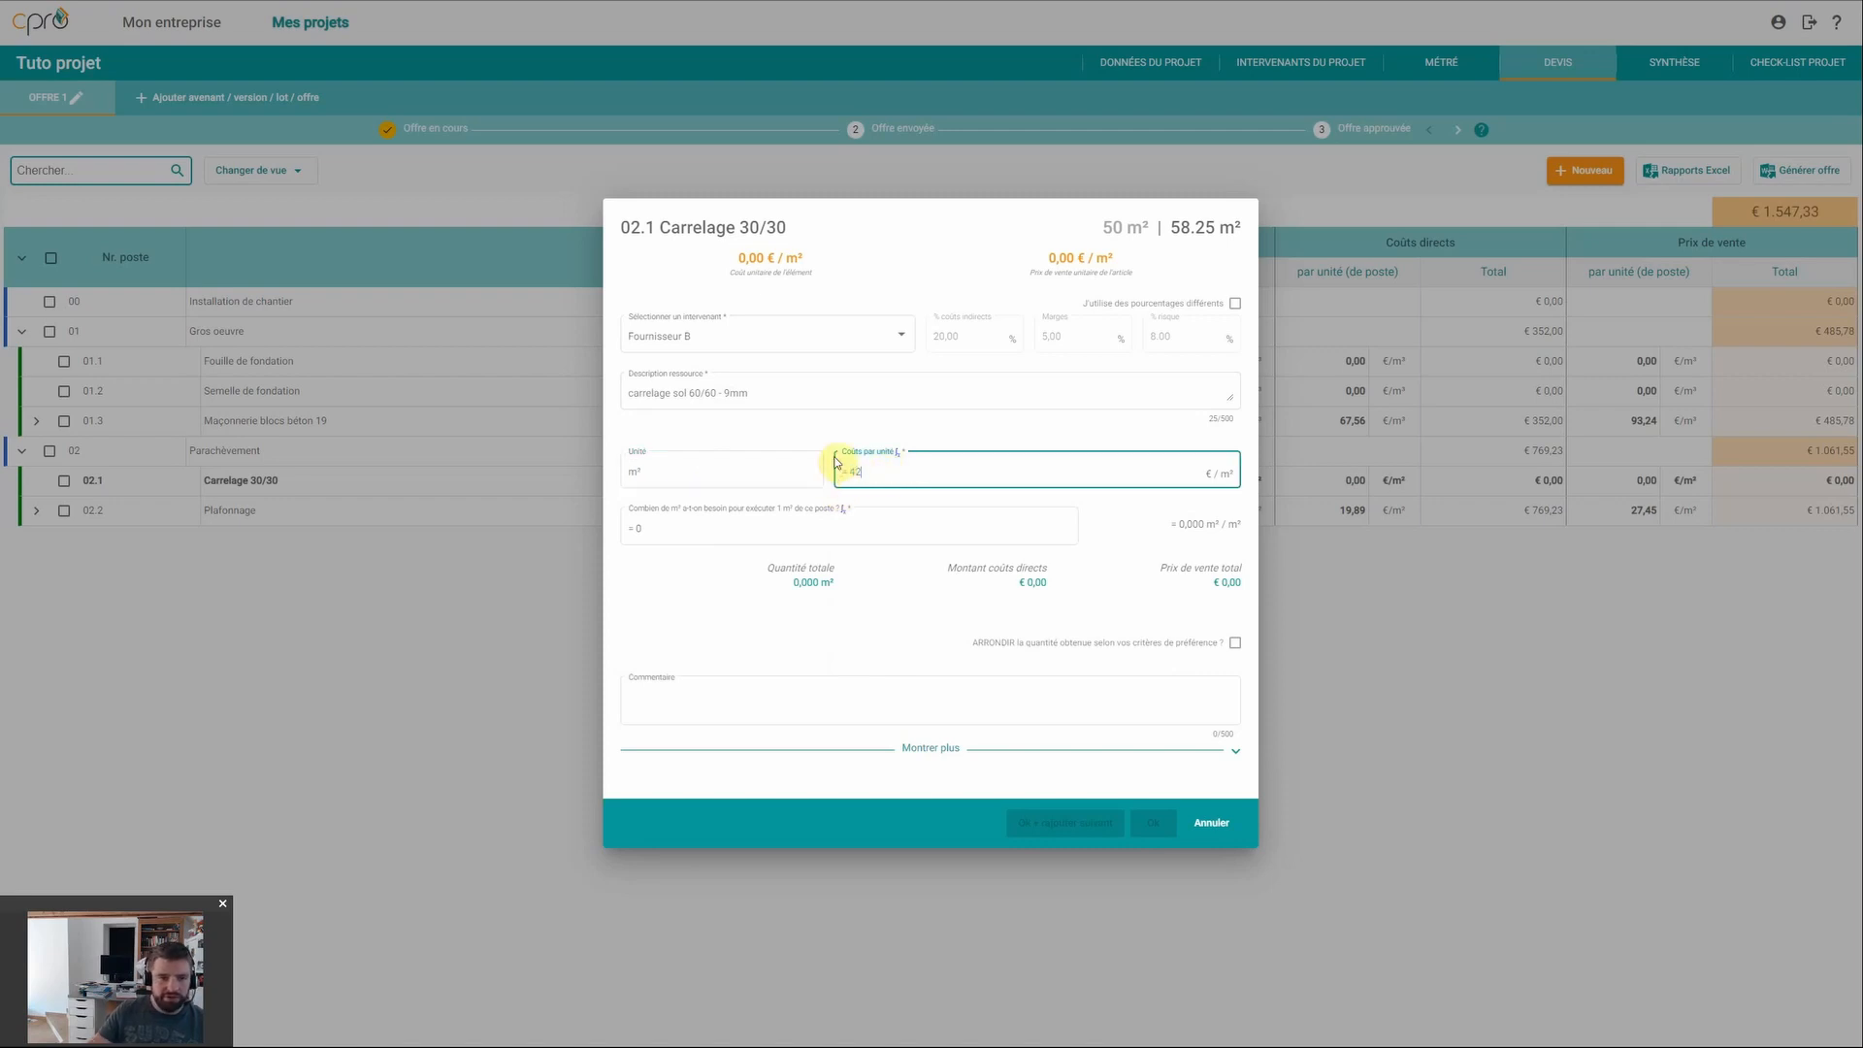
{"action": "left_click", "coordinate": [766, 524]}
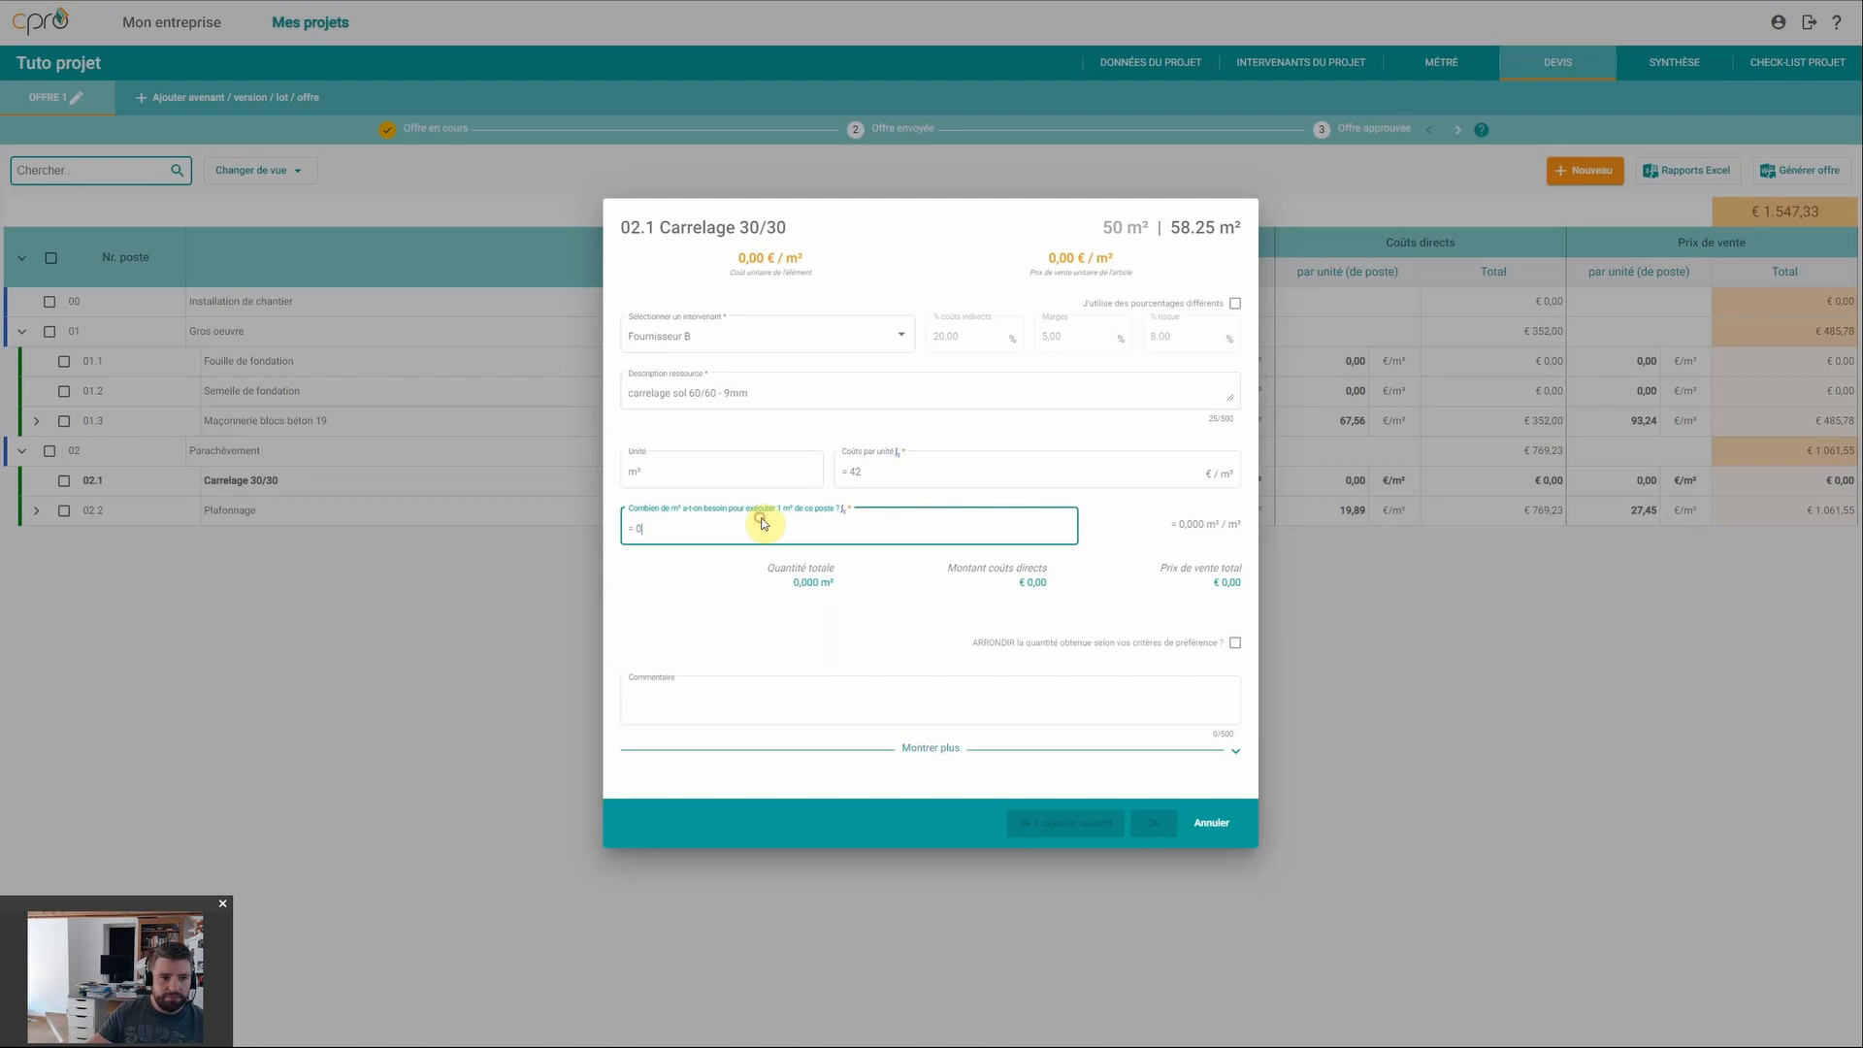
{"action": "left_click", "coordinate": [867, 471]}
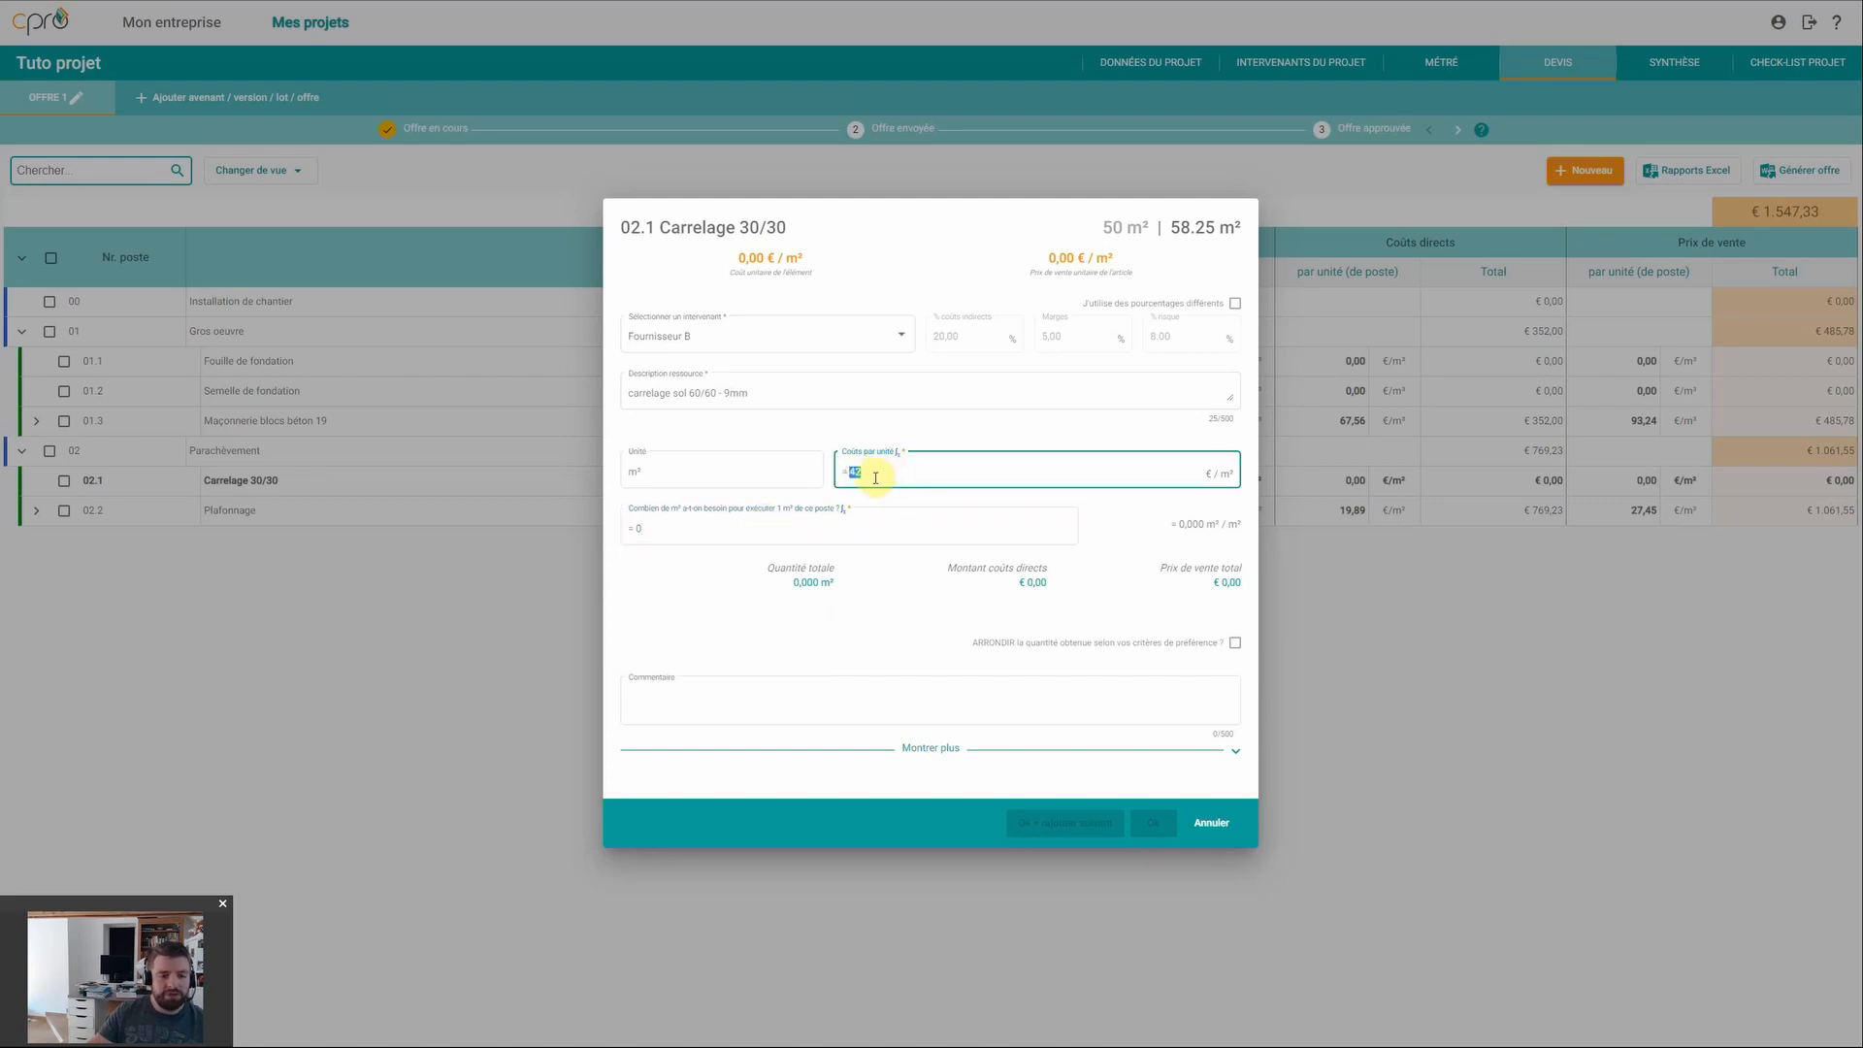
{"action": "left_click", "coordinate": [875, 477]}
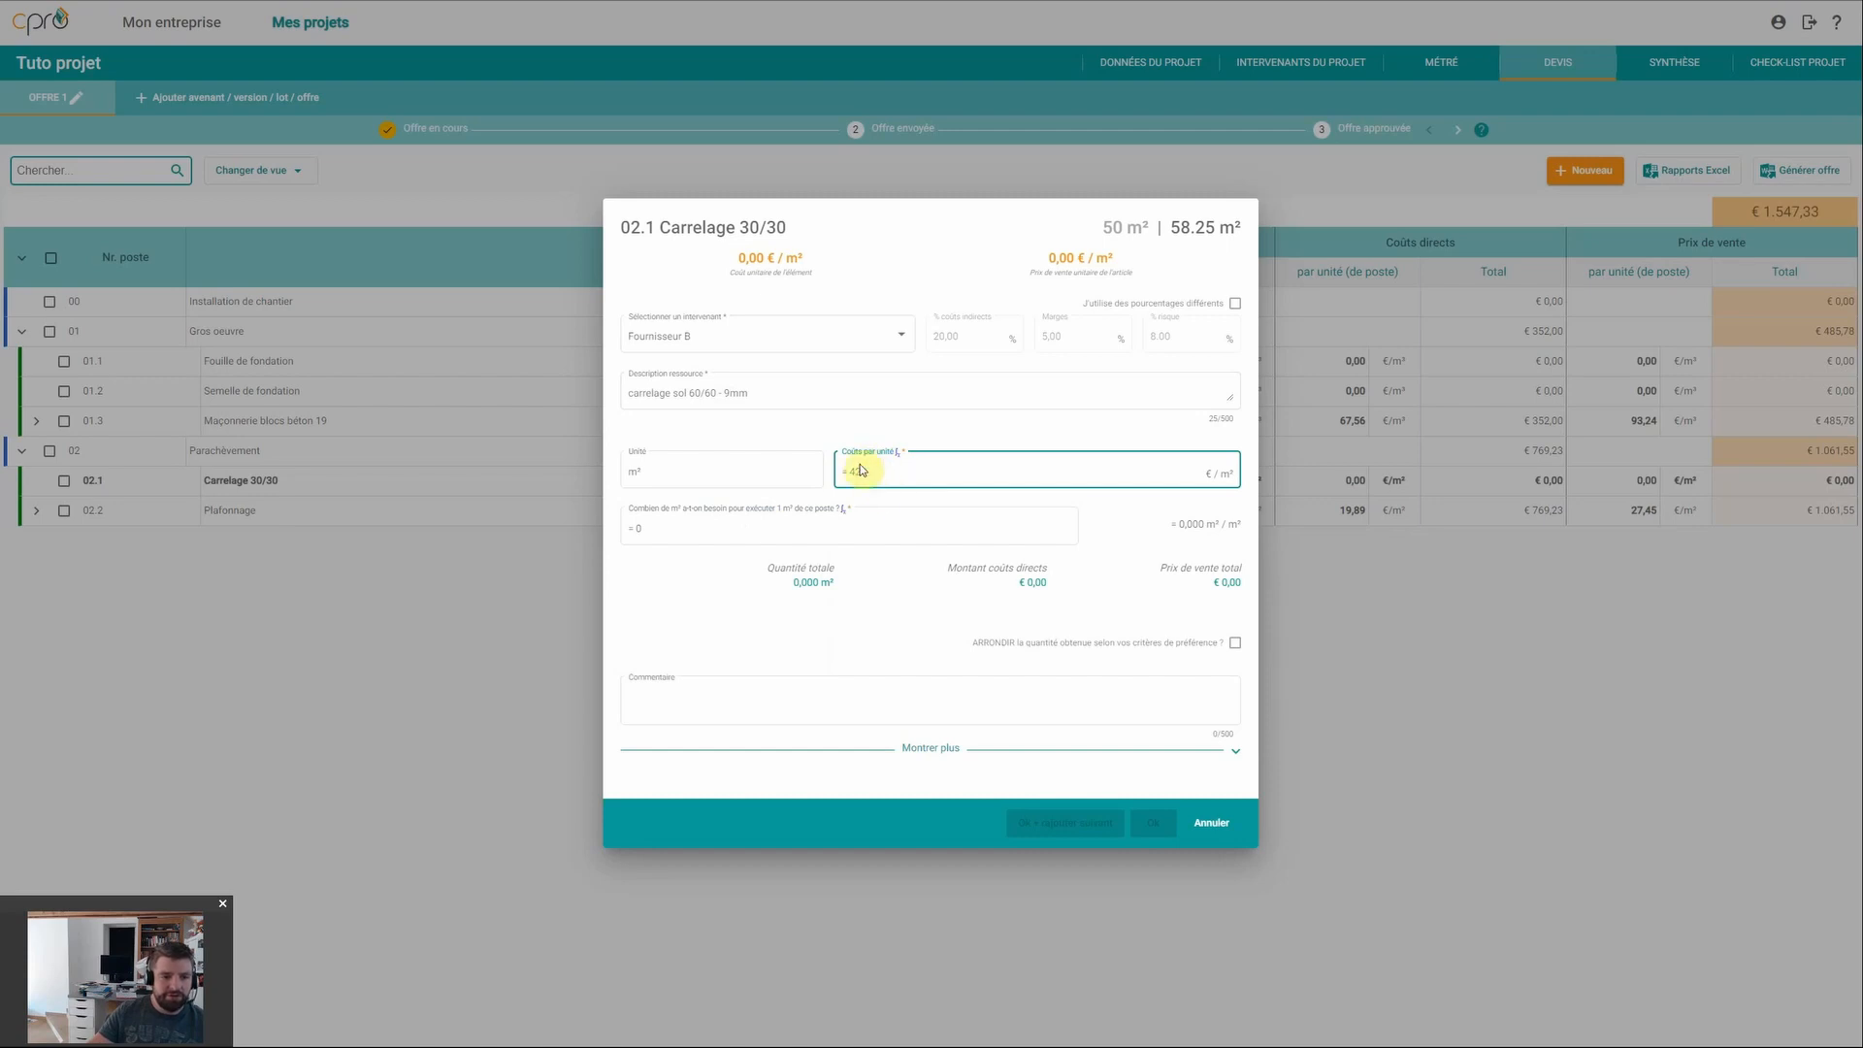
Step: Set the quantity of tiles needed per m² of the item to 1.12
{"action": "left_click", "coordinate": [801, 527]}
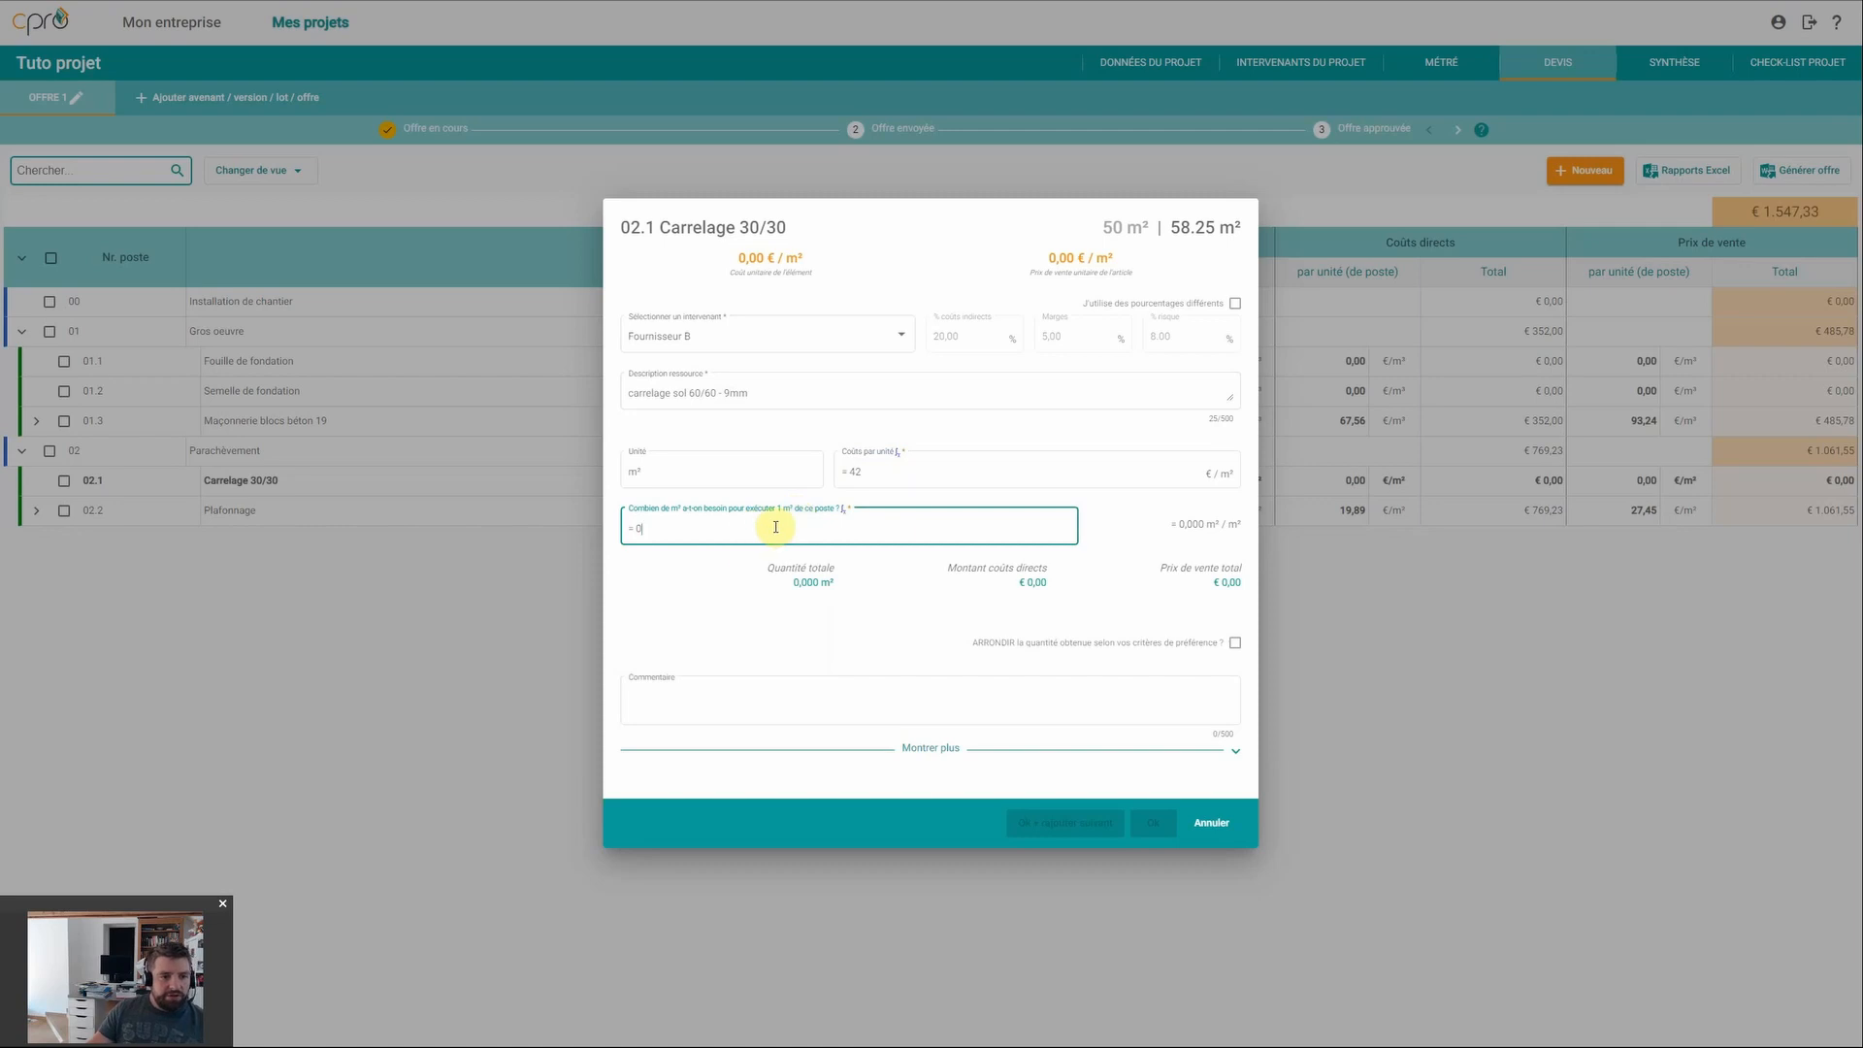
{"action": "double_click", "coordinate": [641, 528]}
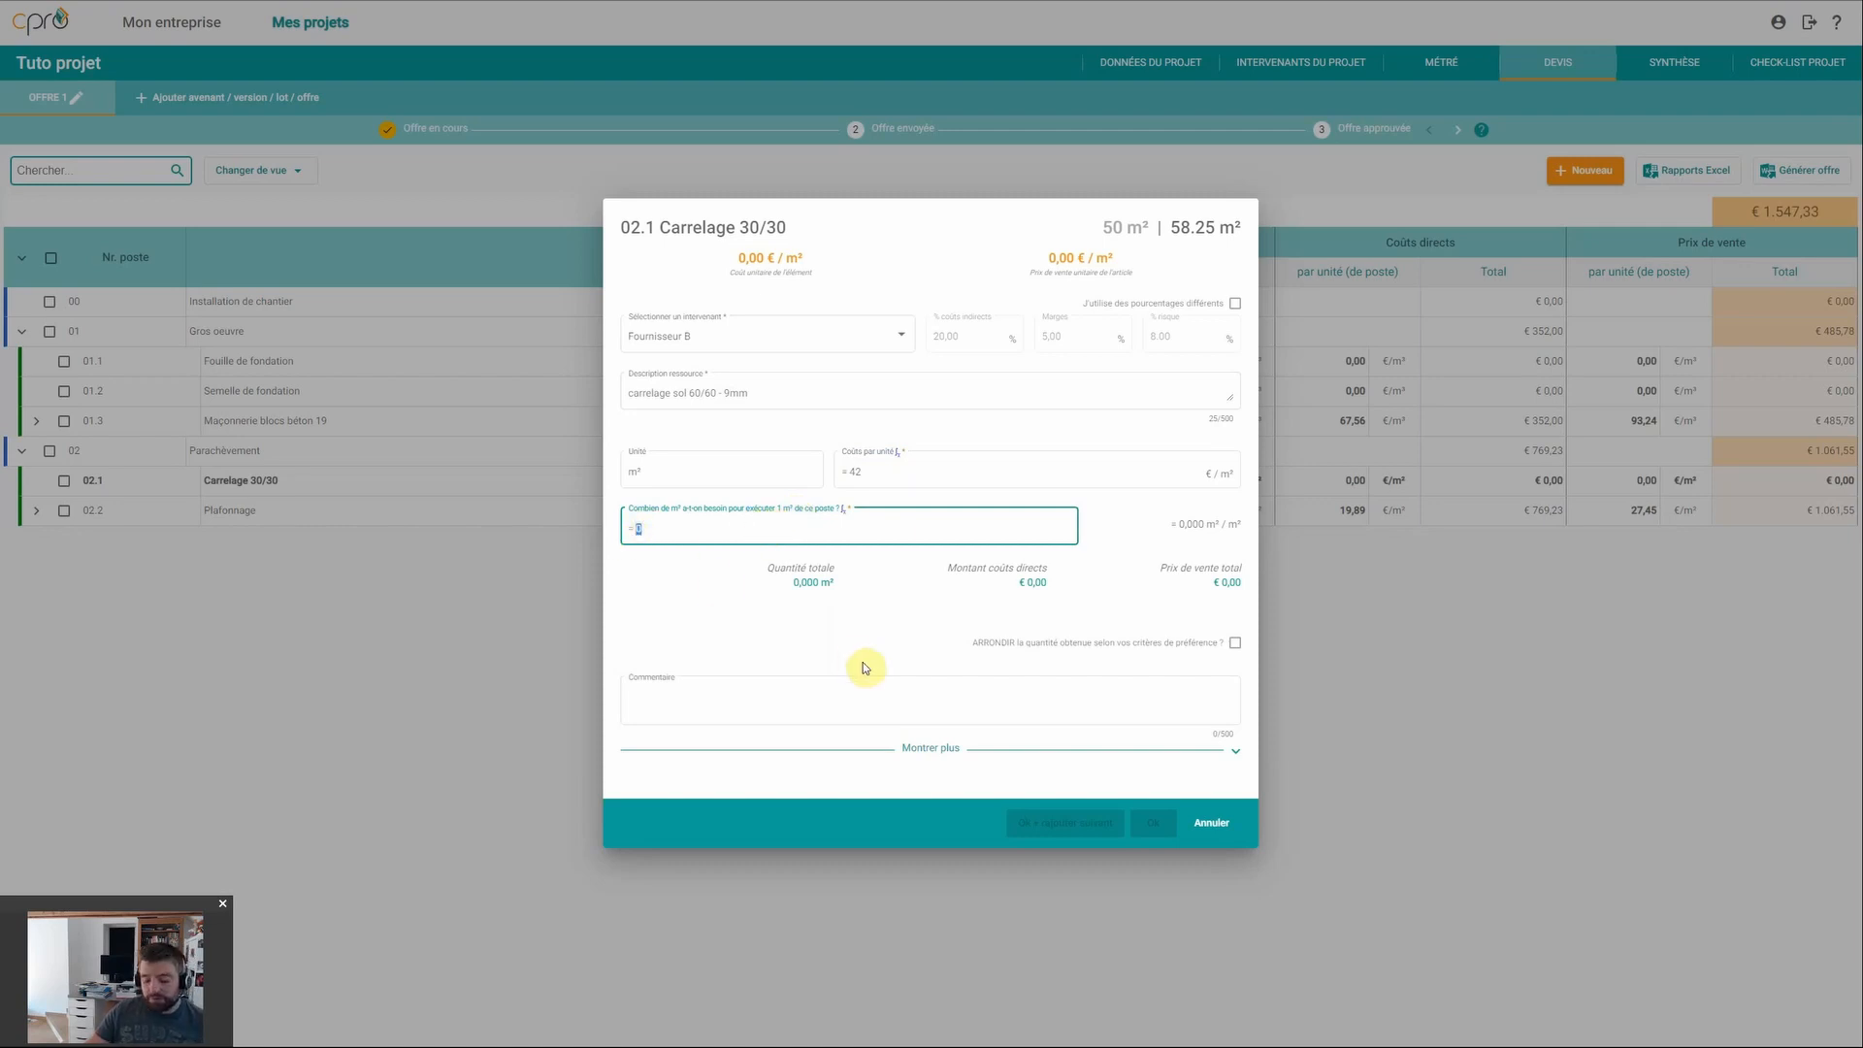
{"action": "type", "text": "1"}
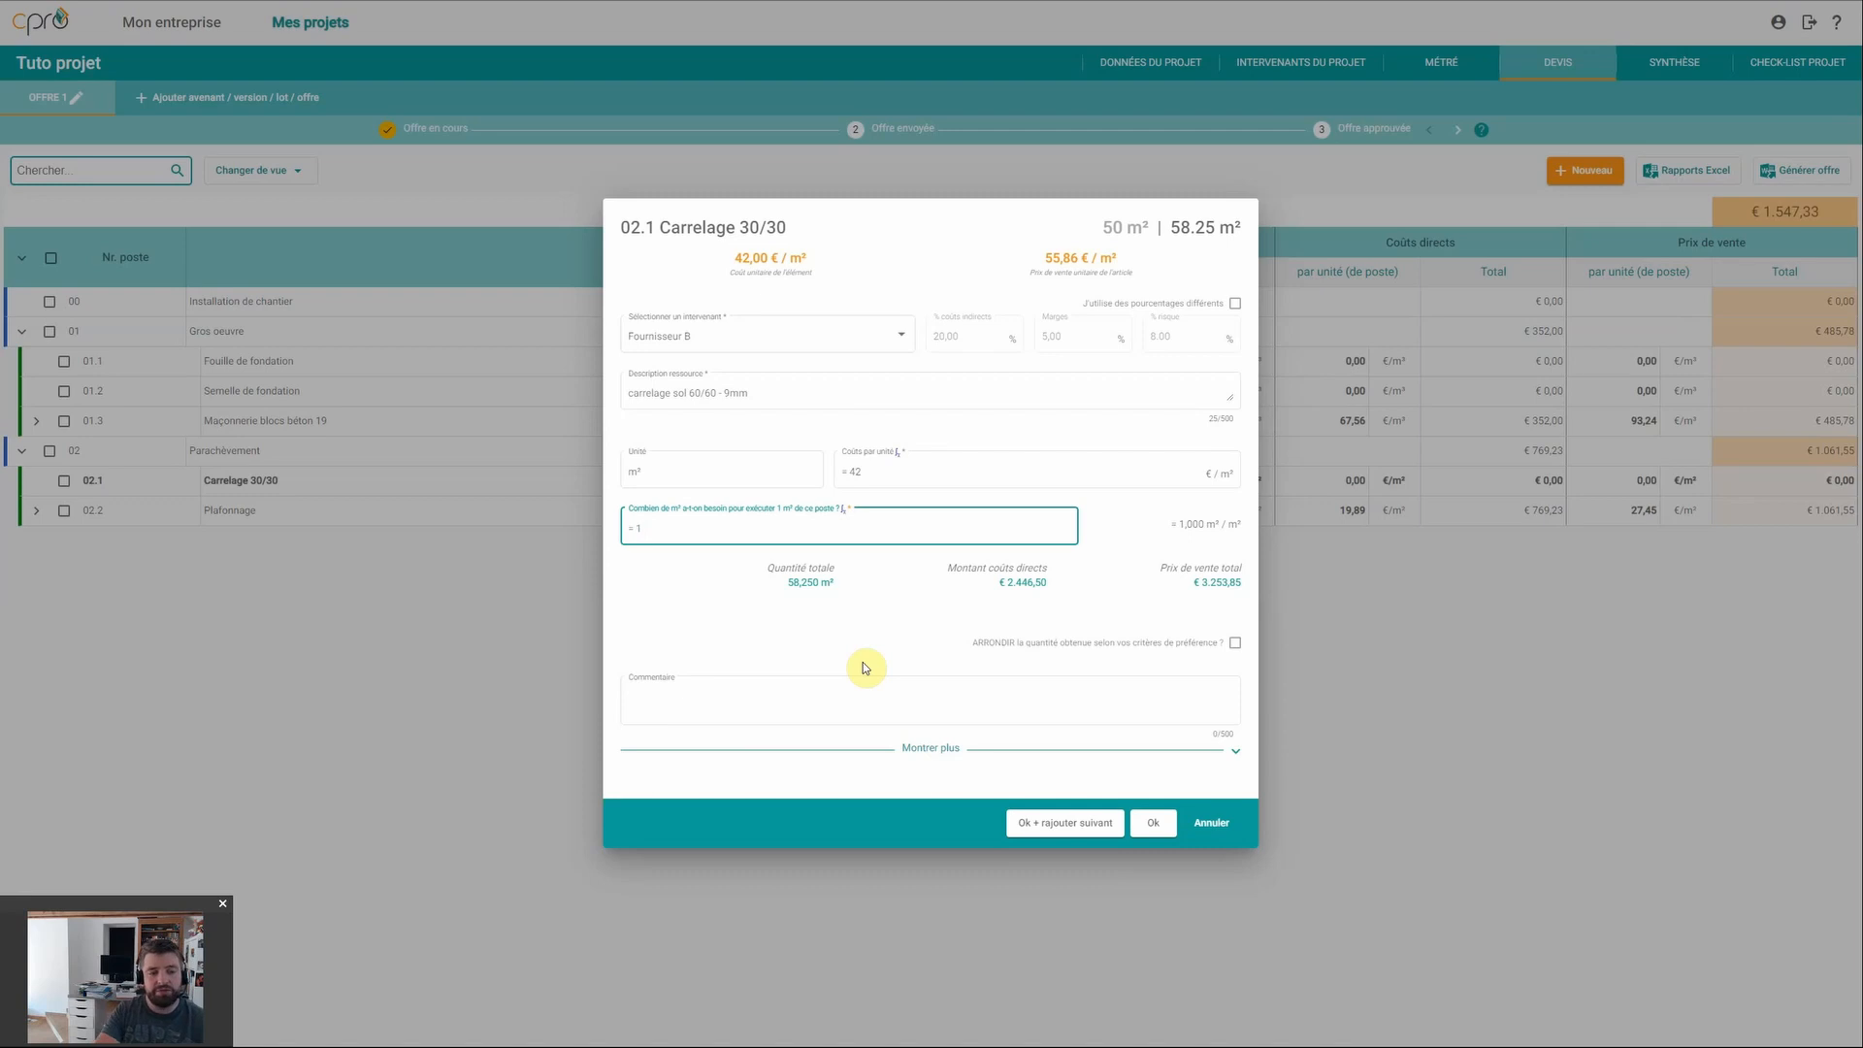
{"action": "type", "text": "*"}
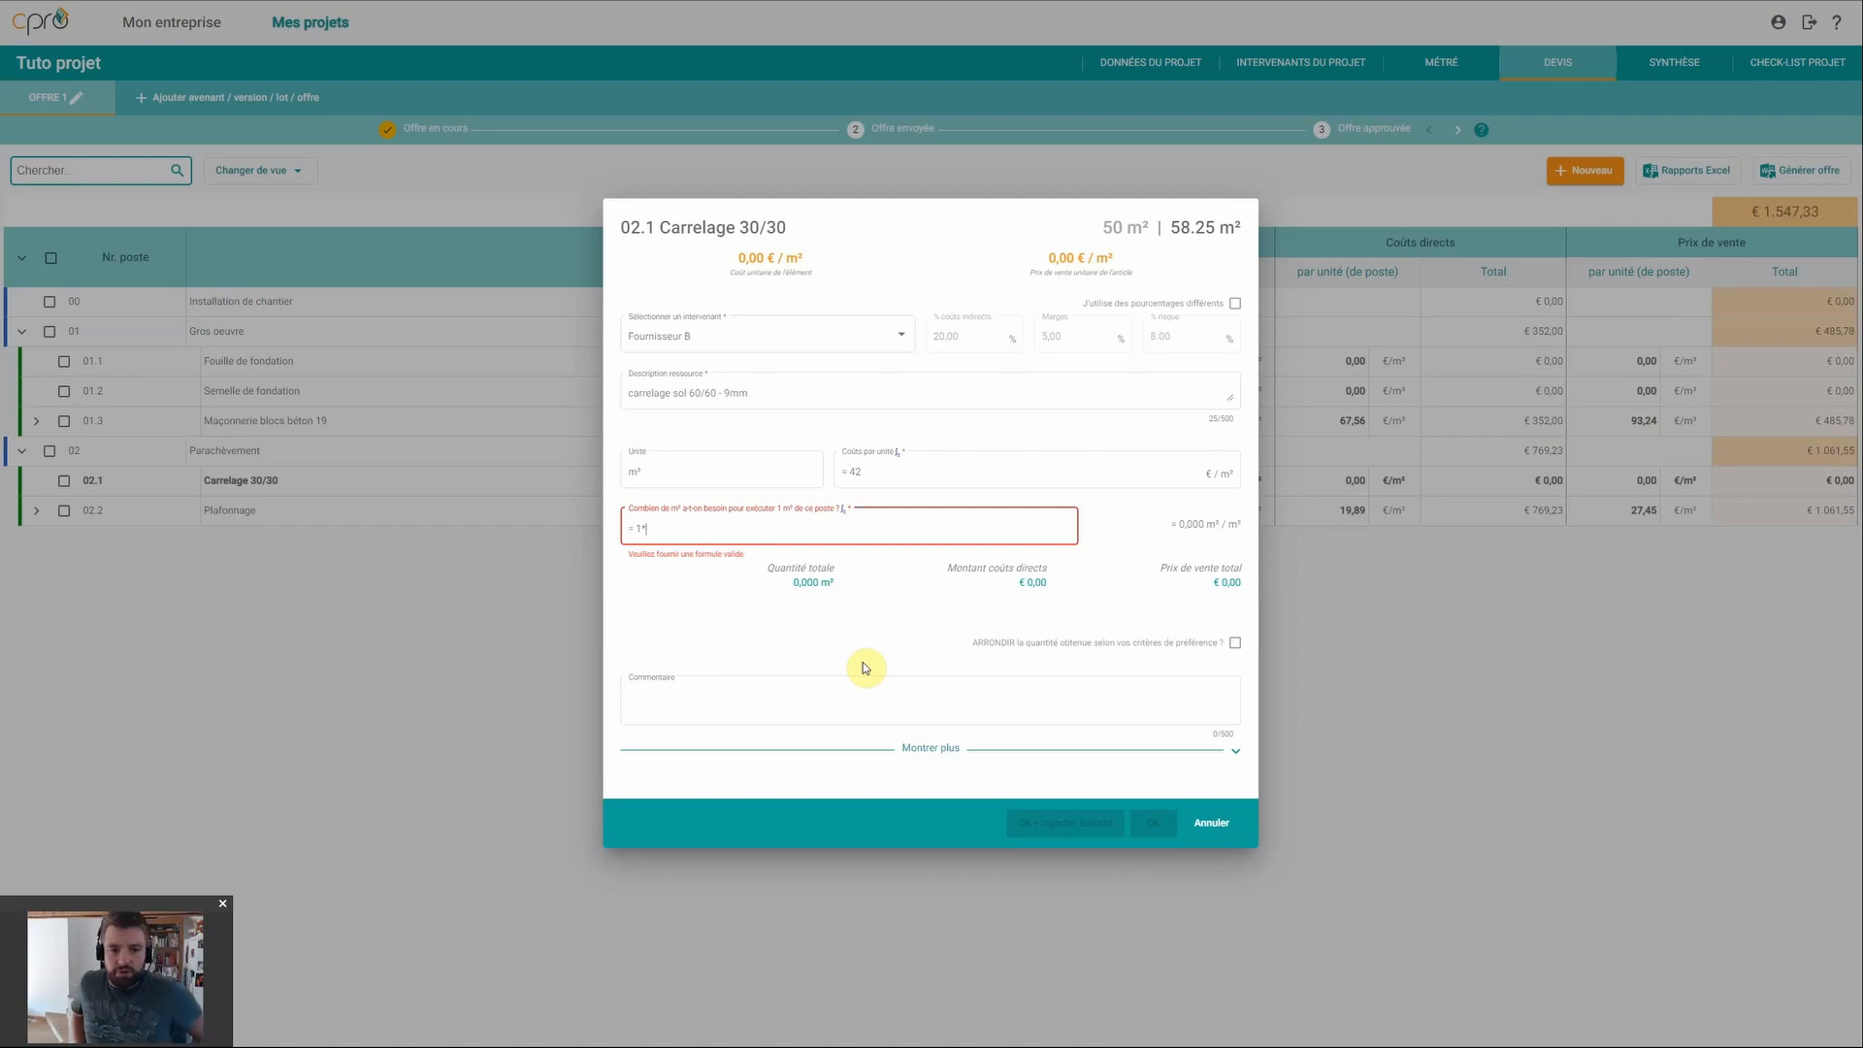
{"action": "key", "text": "BackSpace"}
{"action": "type", "text": ".12"}
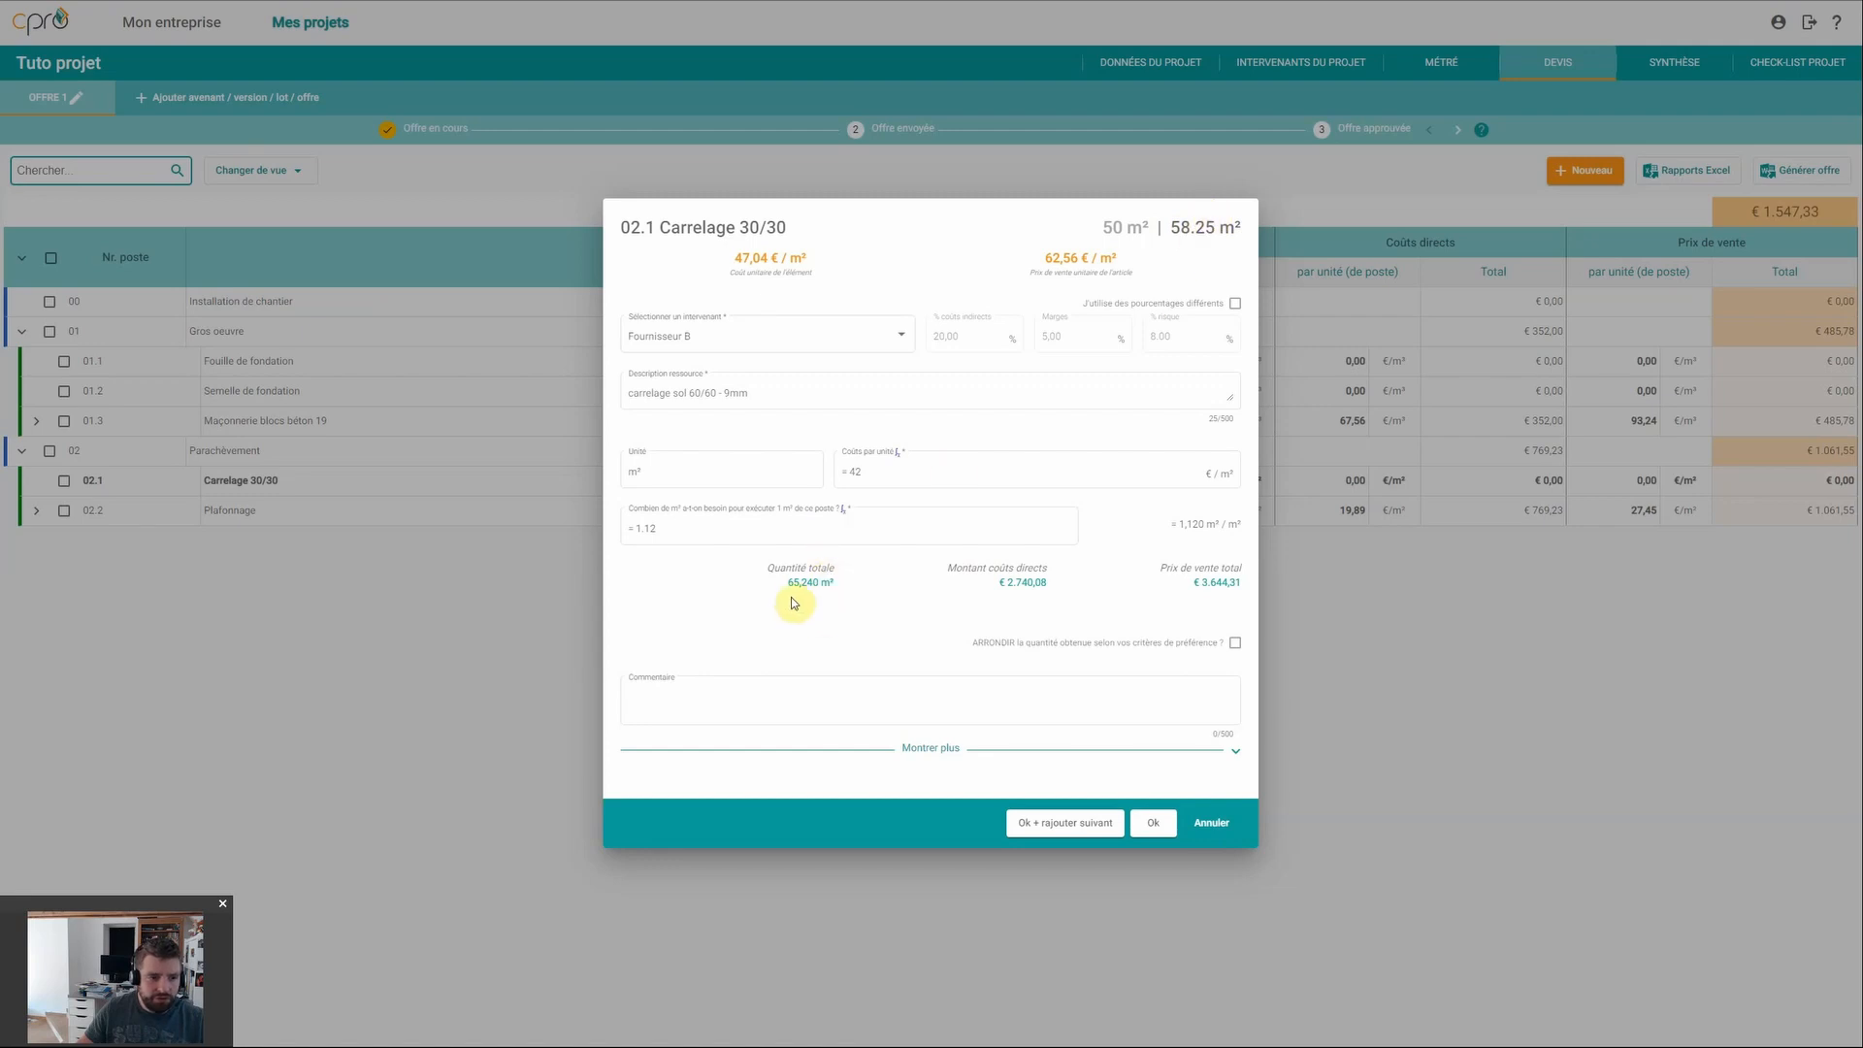
Step: Check the tile resource's total quantity, direct costs, total sale price and risk percentage
{"action": "left_click_drag", "start_coordinate": [788, 582], "coordinate": [816, 585]}
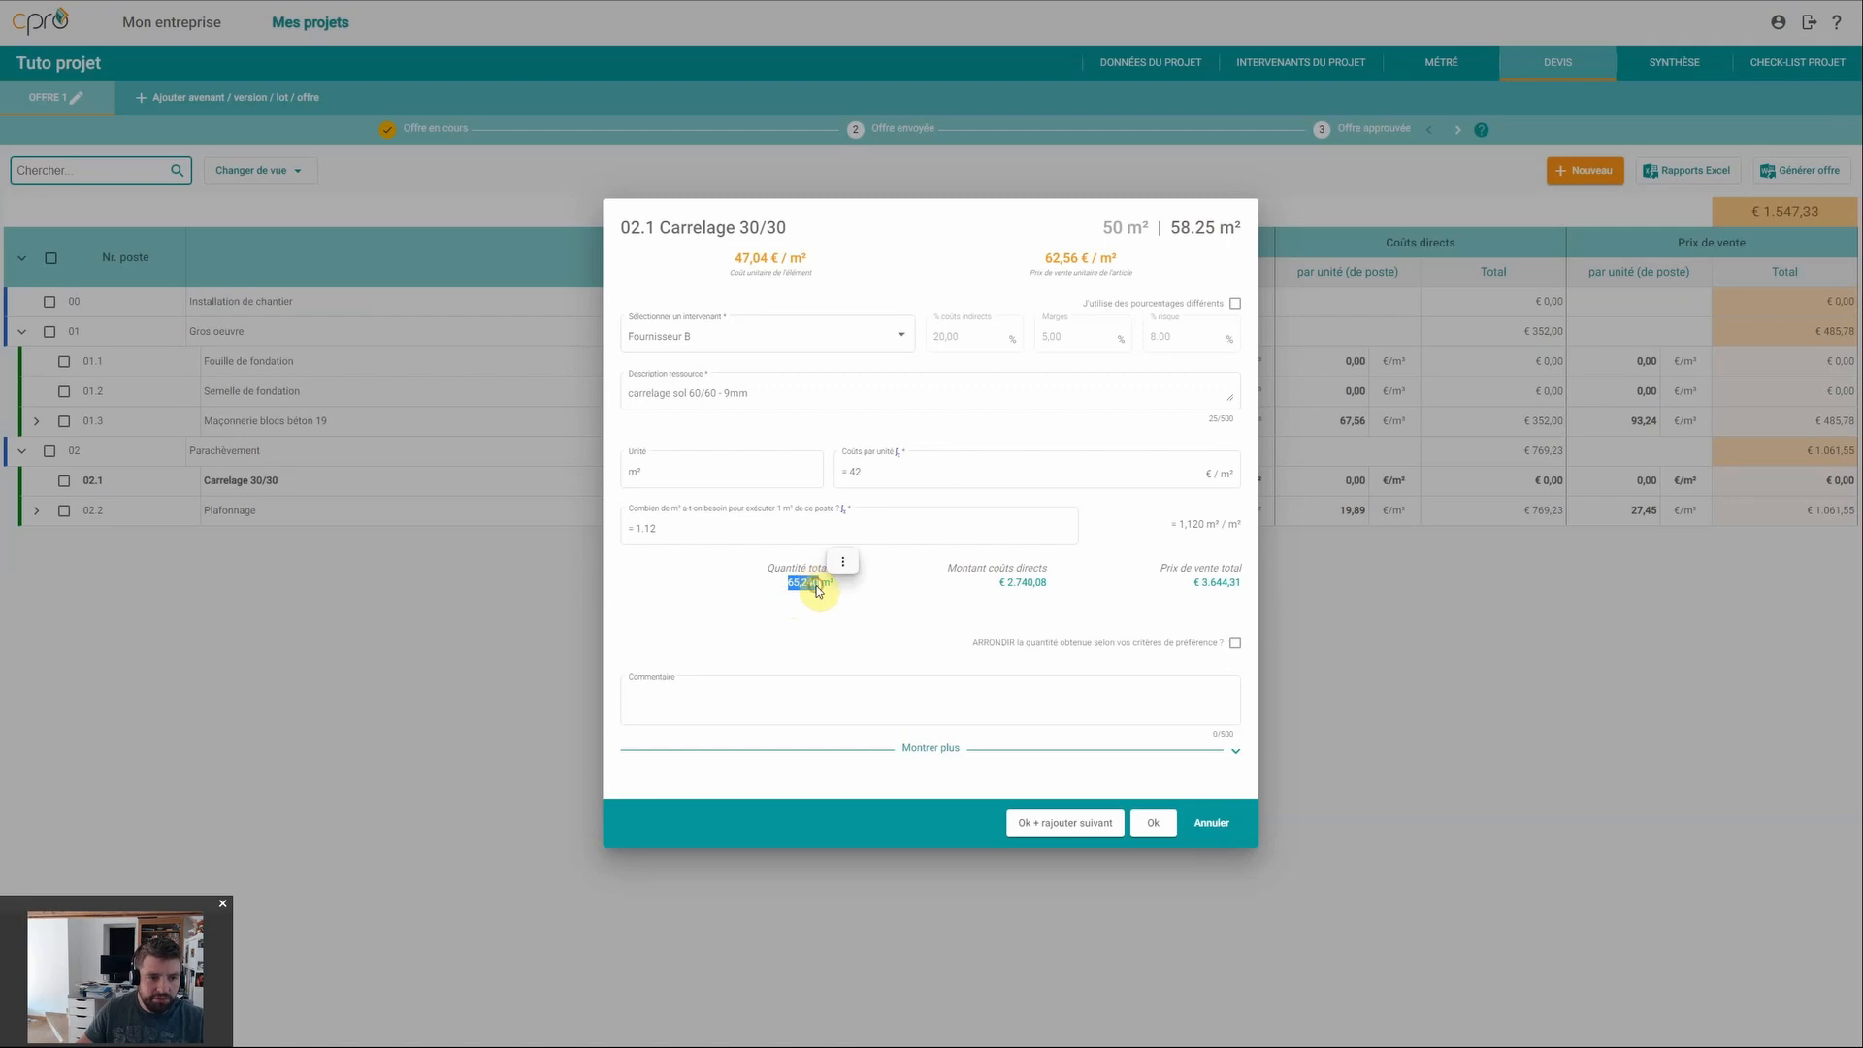
{"action": "left_click", "coordinate": [796, 594]}
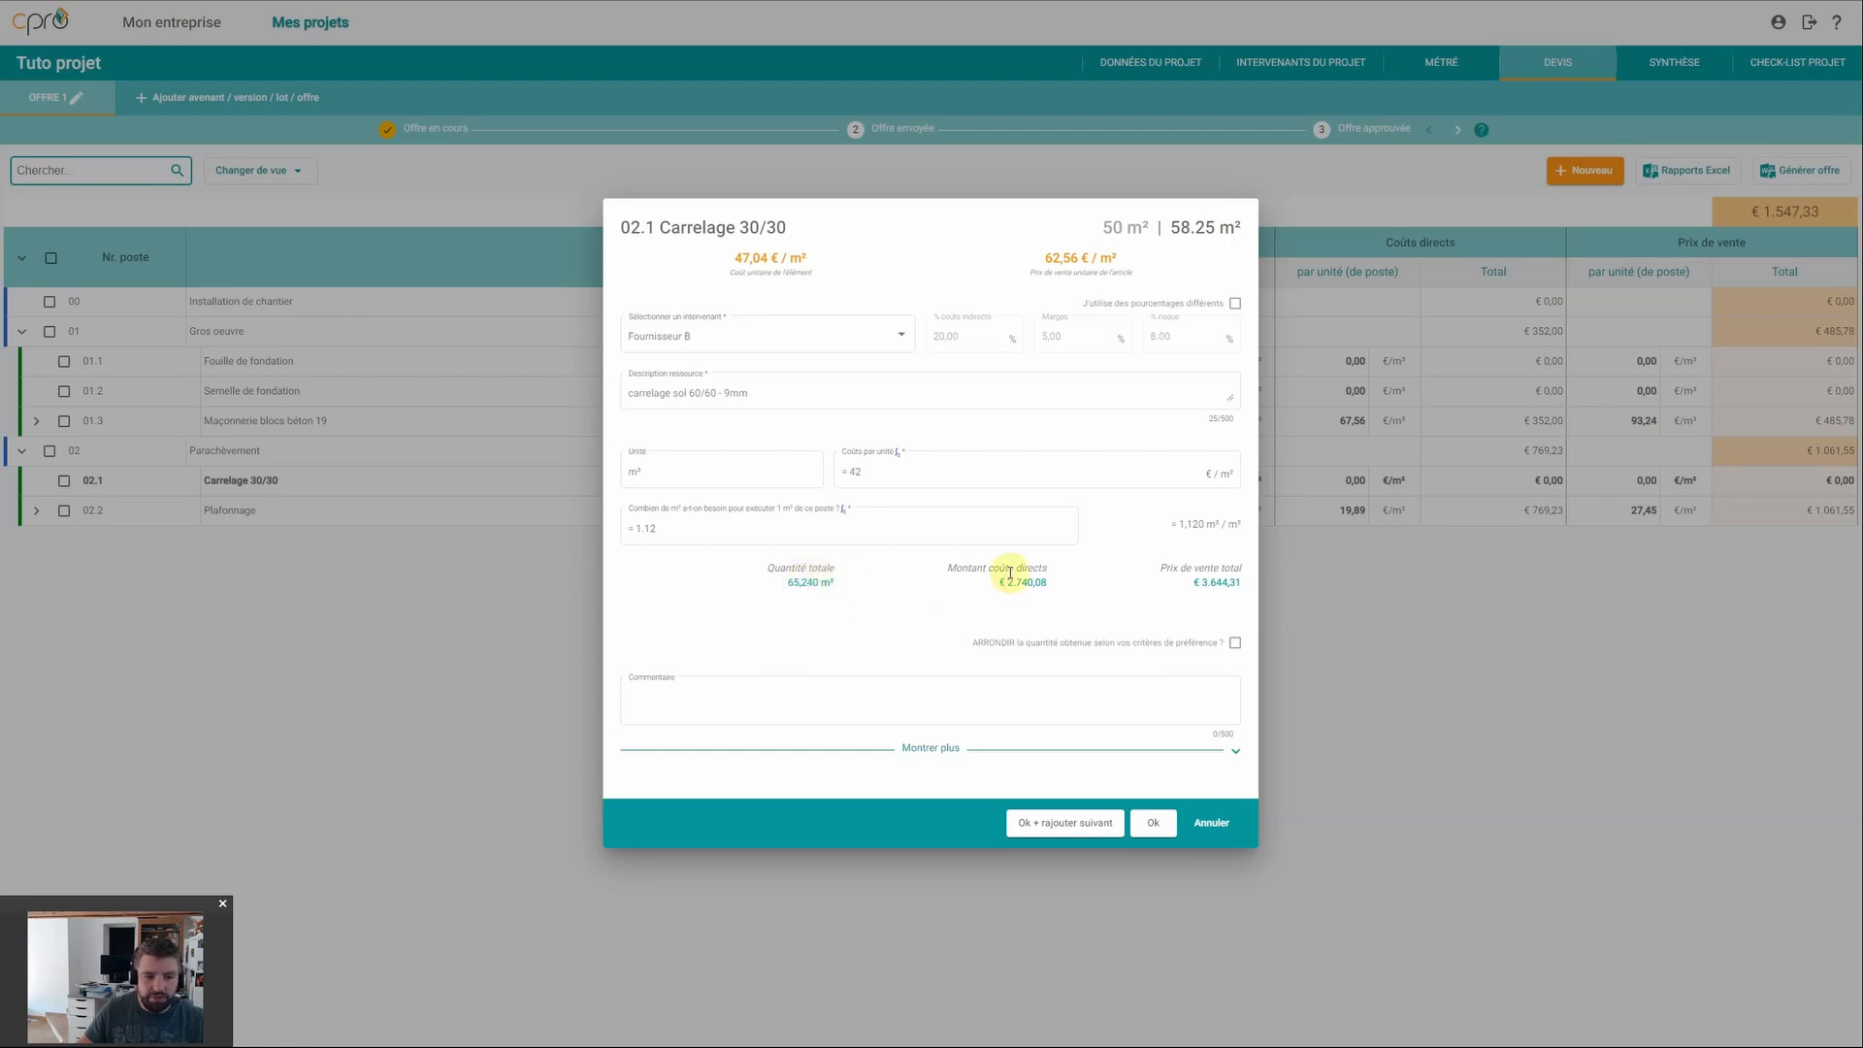
{"action": "left_click_drag", "start_coordinate": [1008, 582], "coordinate": [1053, 590]}
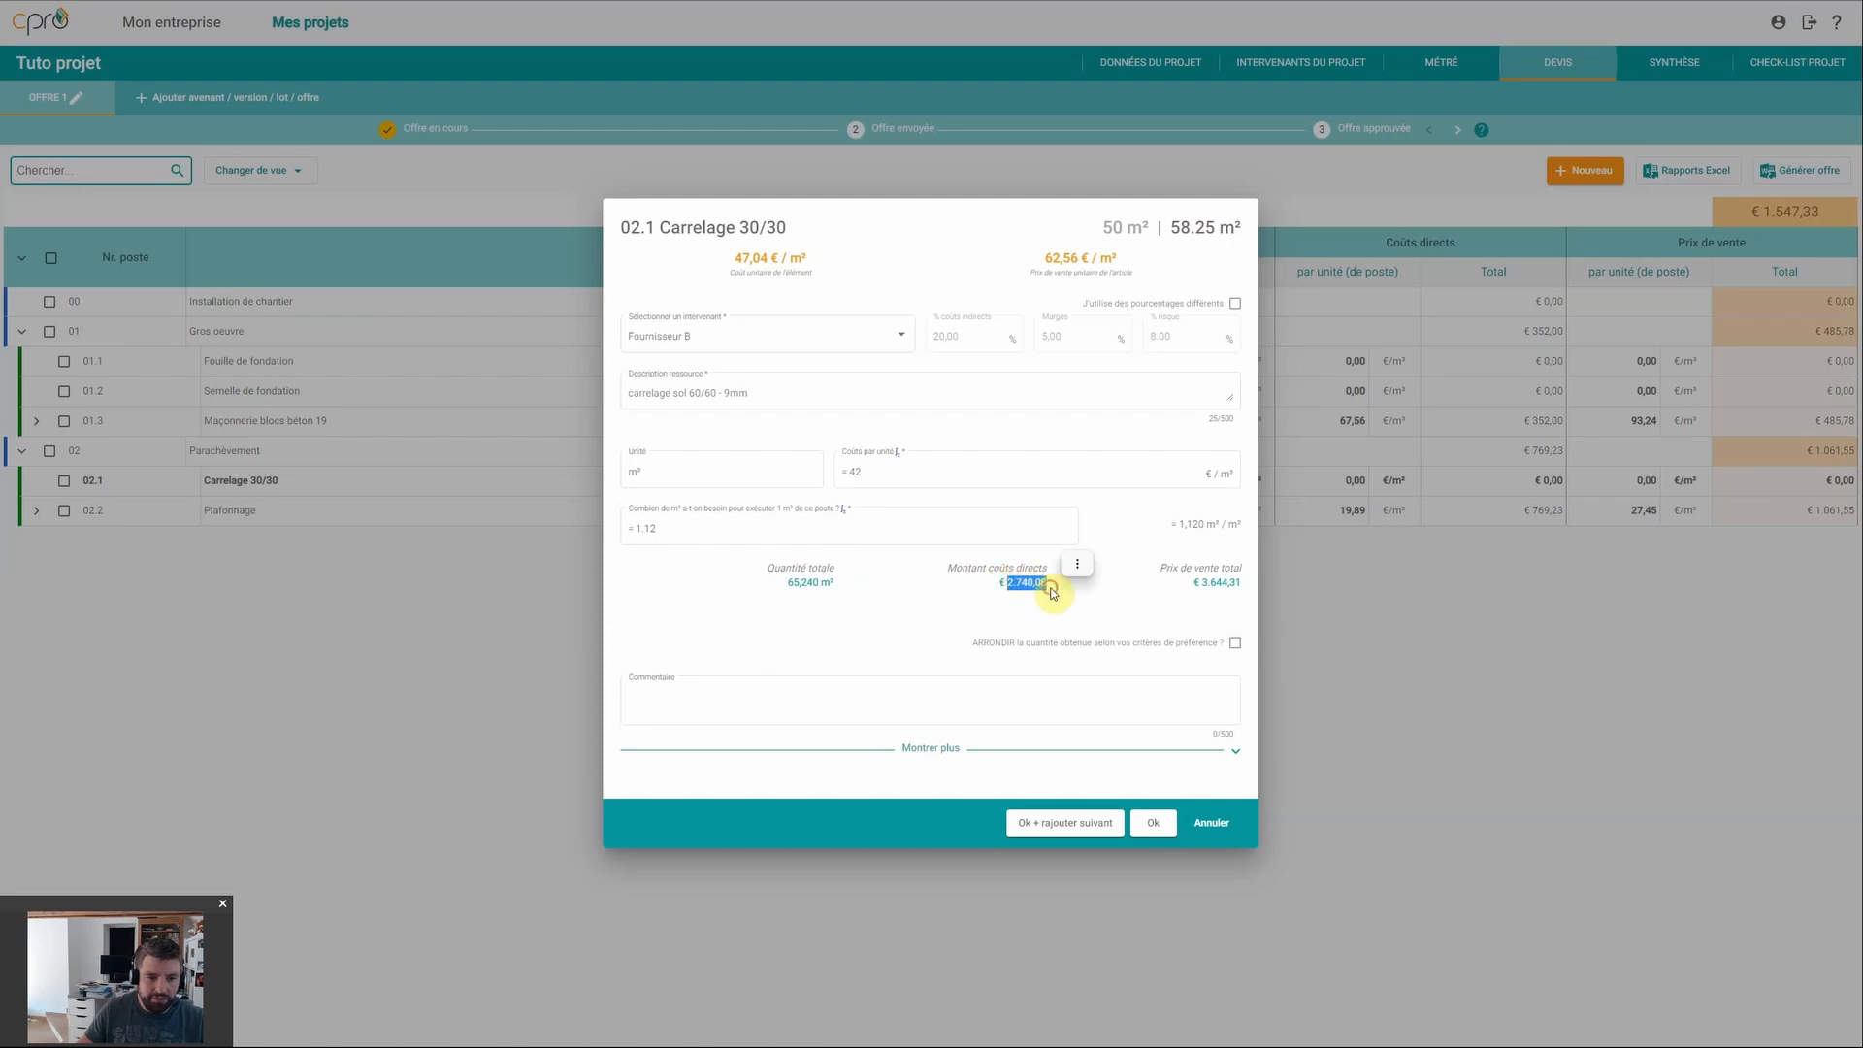
{"action": "left_click", "coordinate": [1051, 590]}
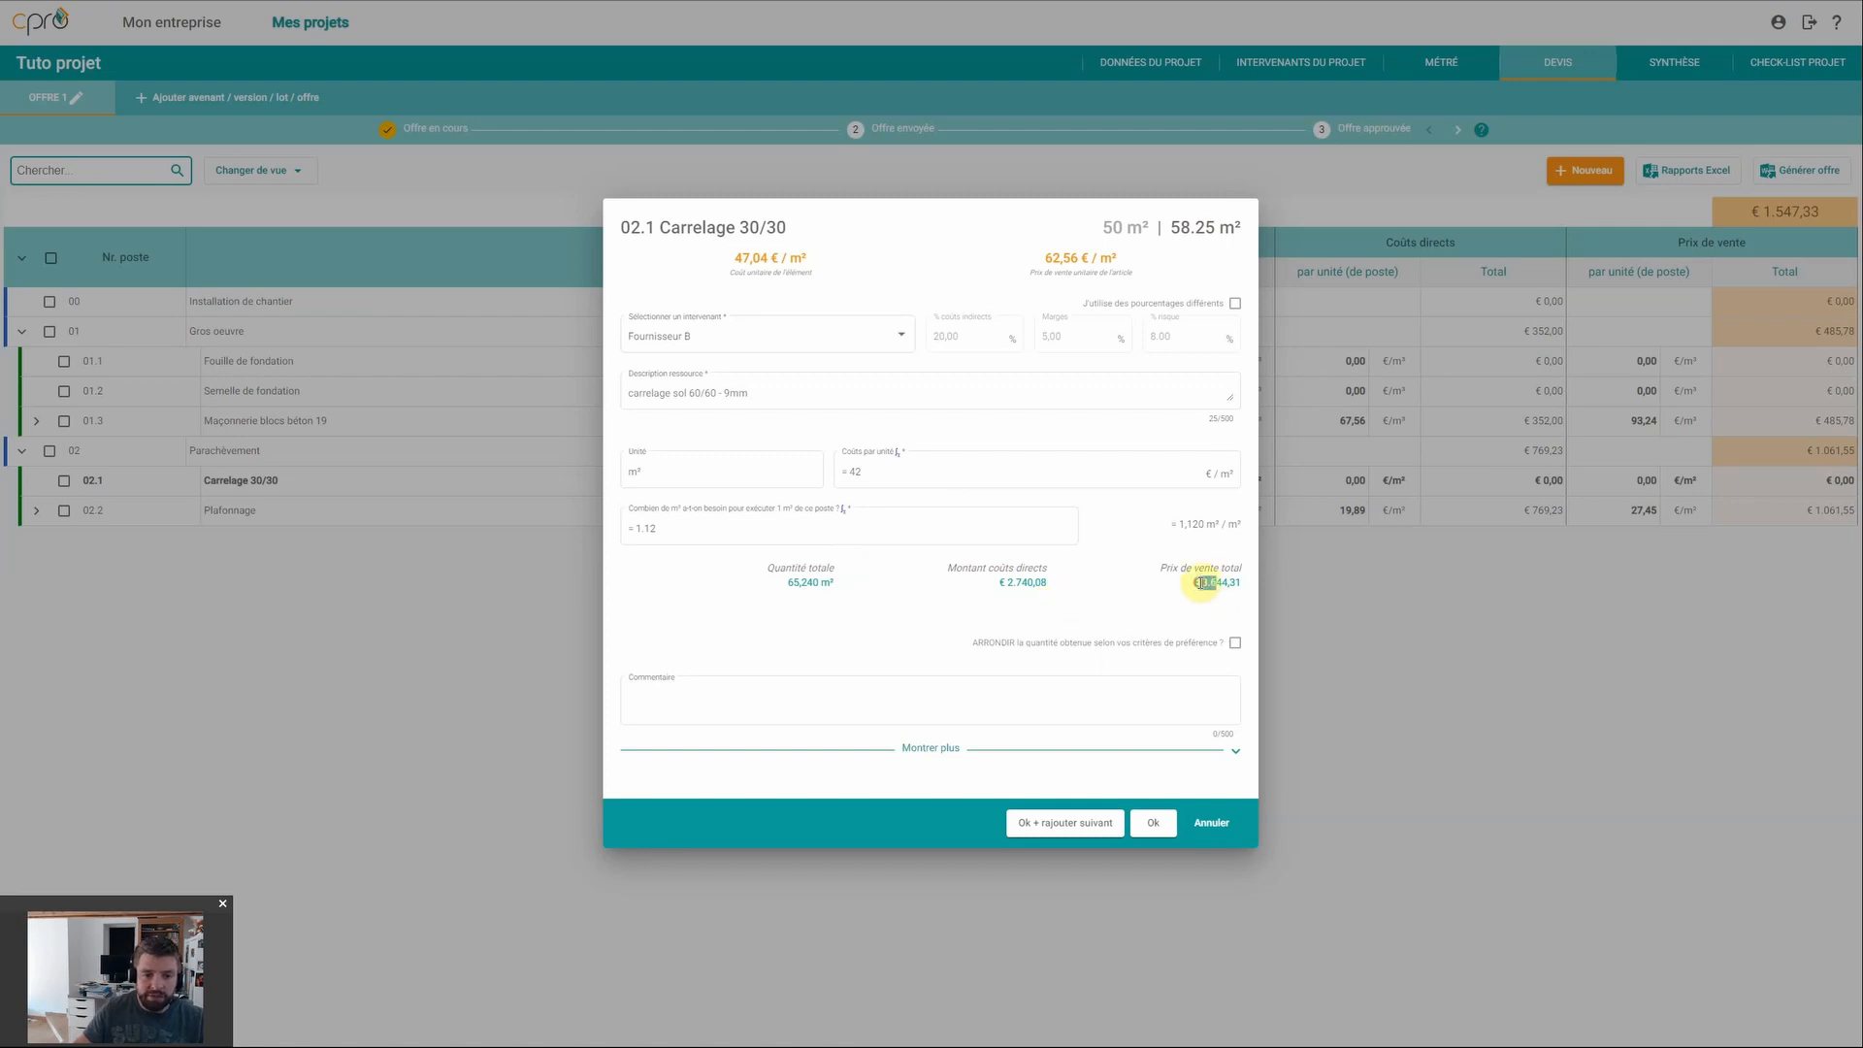
{"action": "left_click_drag", "start_coordinate": [1201, 582], "coordinate": [1241, 583]}
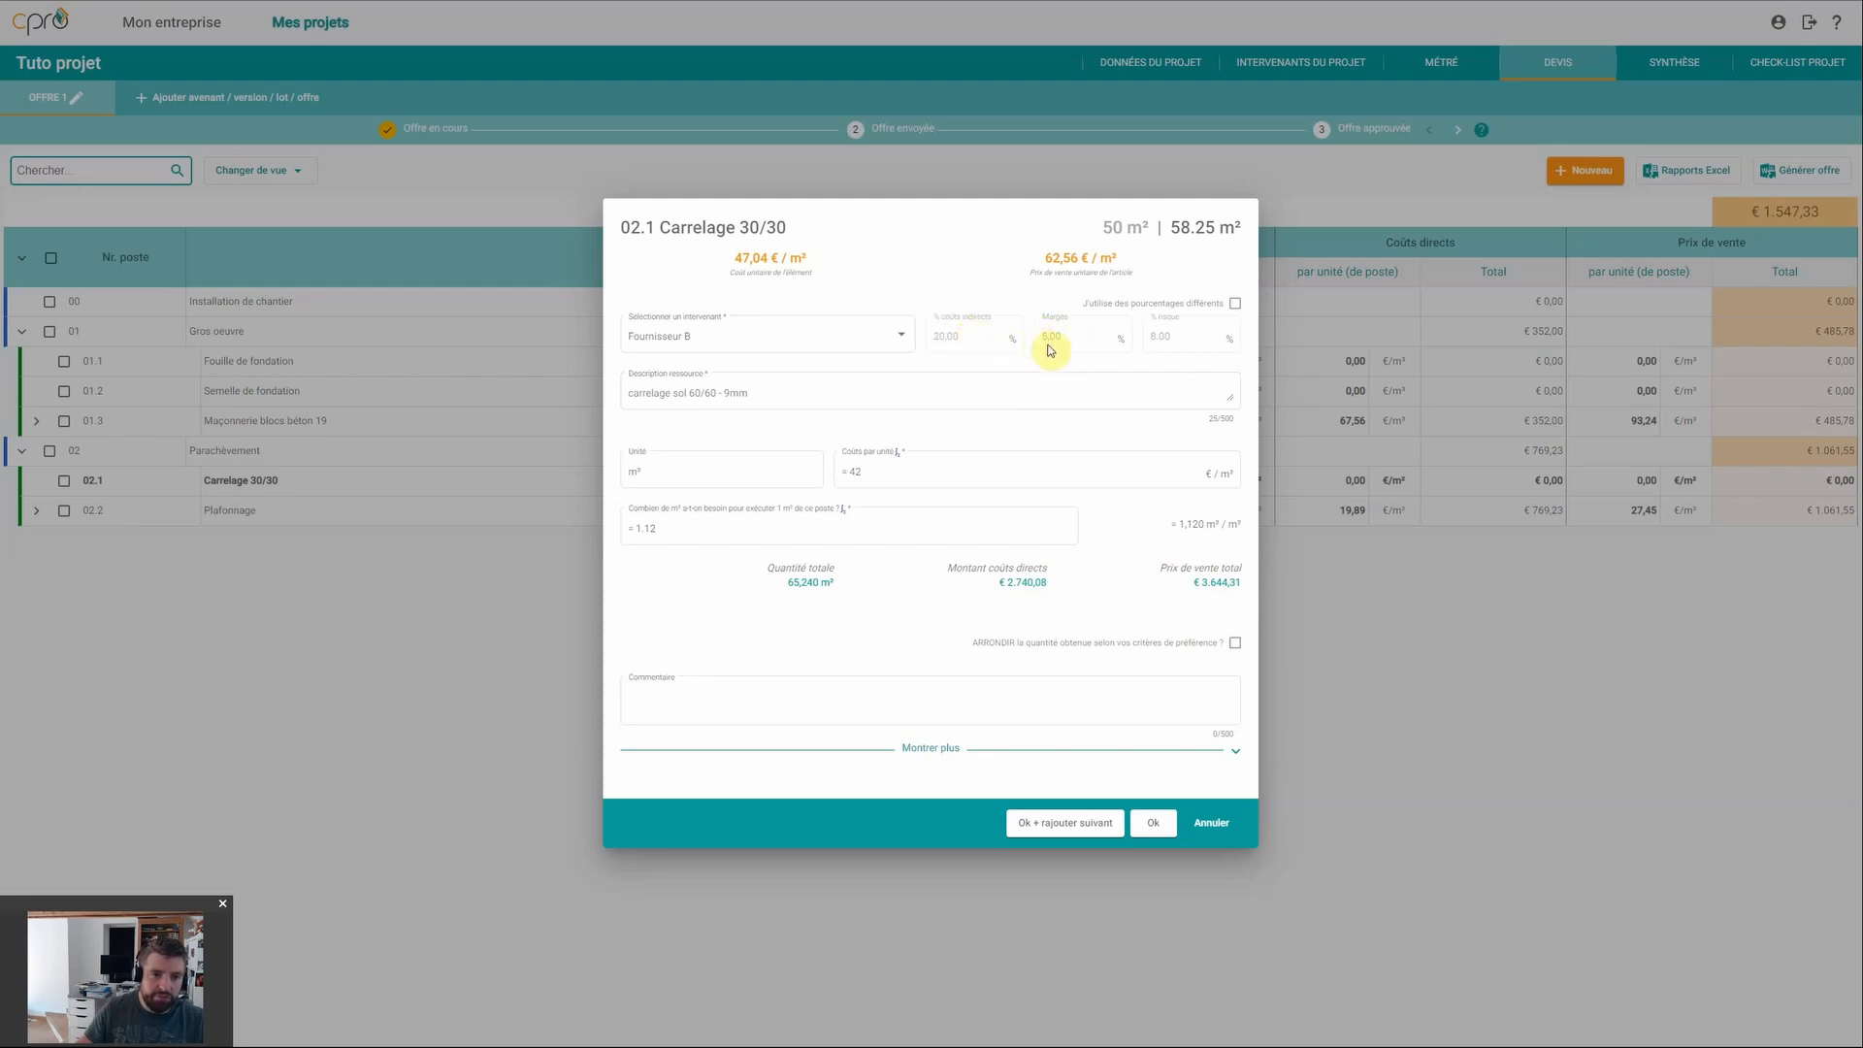
{"action": "double_click", "coordinate": [1165, 337]}
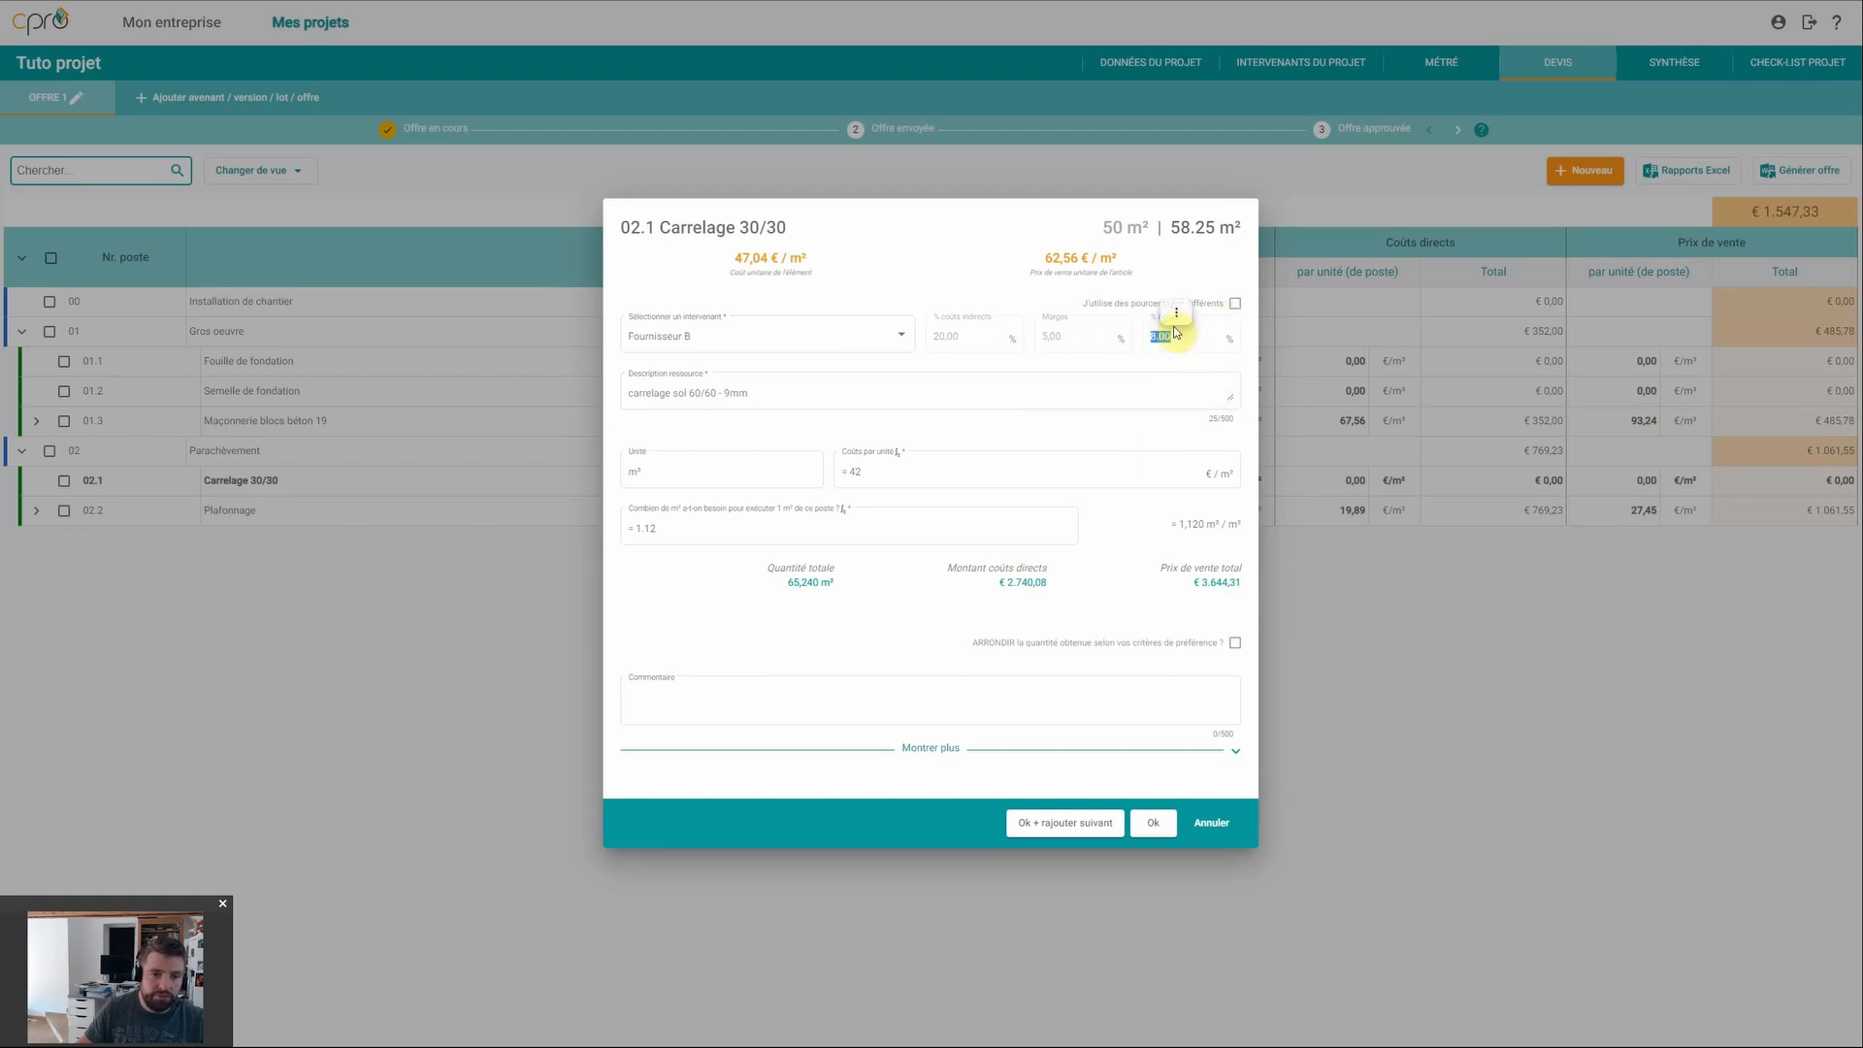
{"action": "left_click", "coordinate": [1123, 608]}
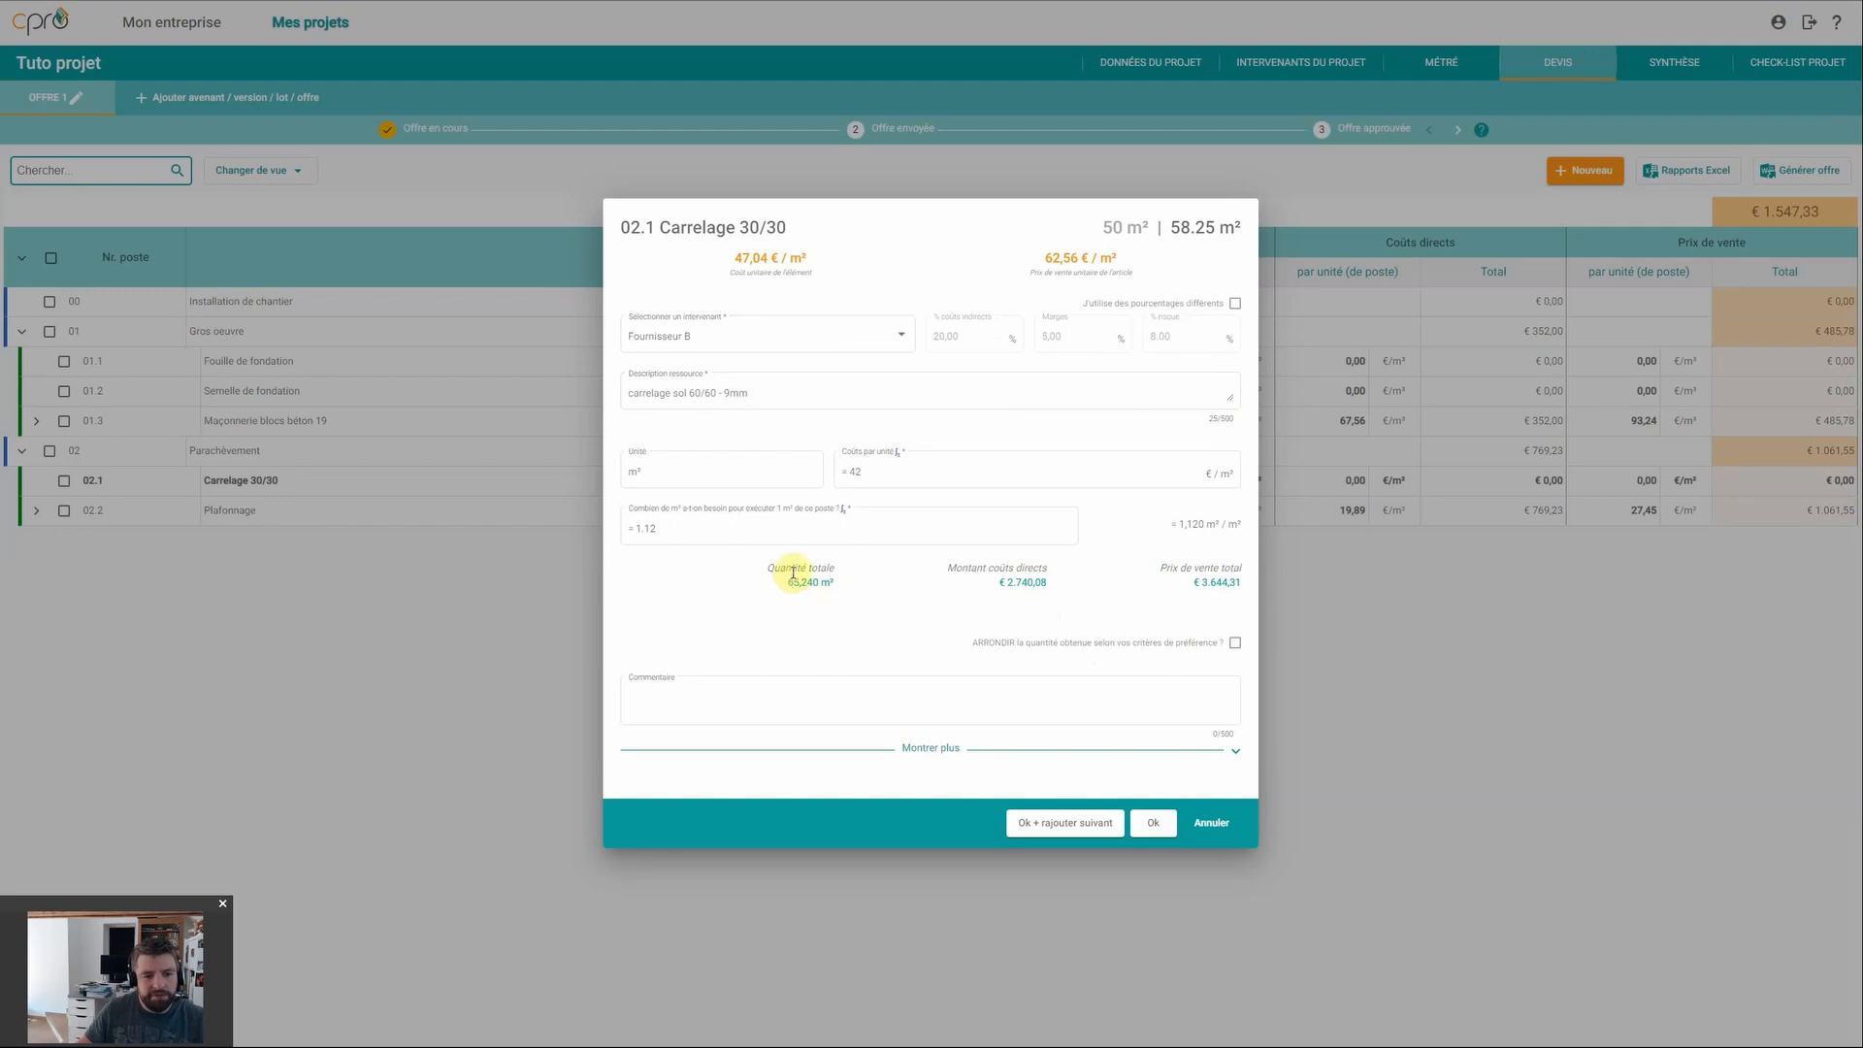
{"action": "left_click_drag", "start_coordinate": [787, 582], "coordinate": [818, 599]}
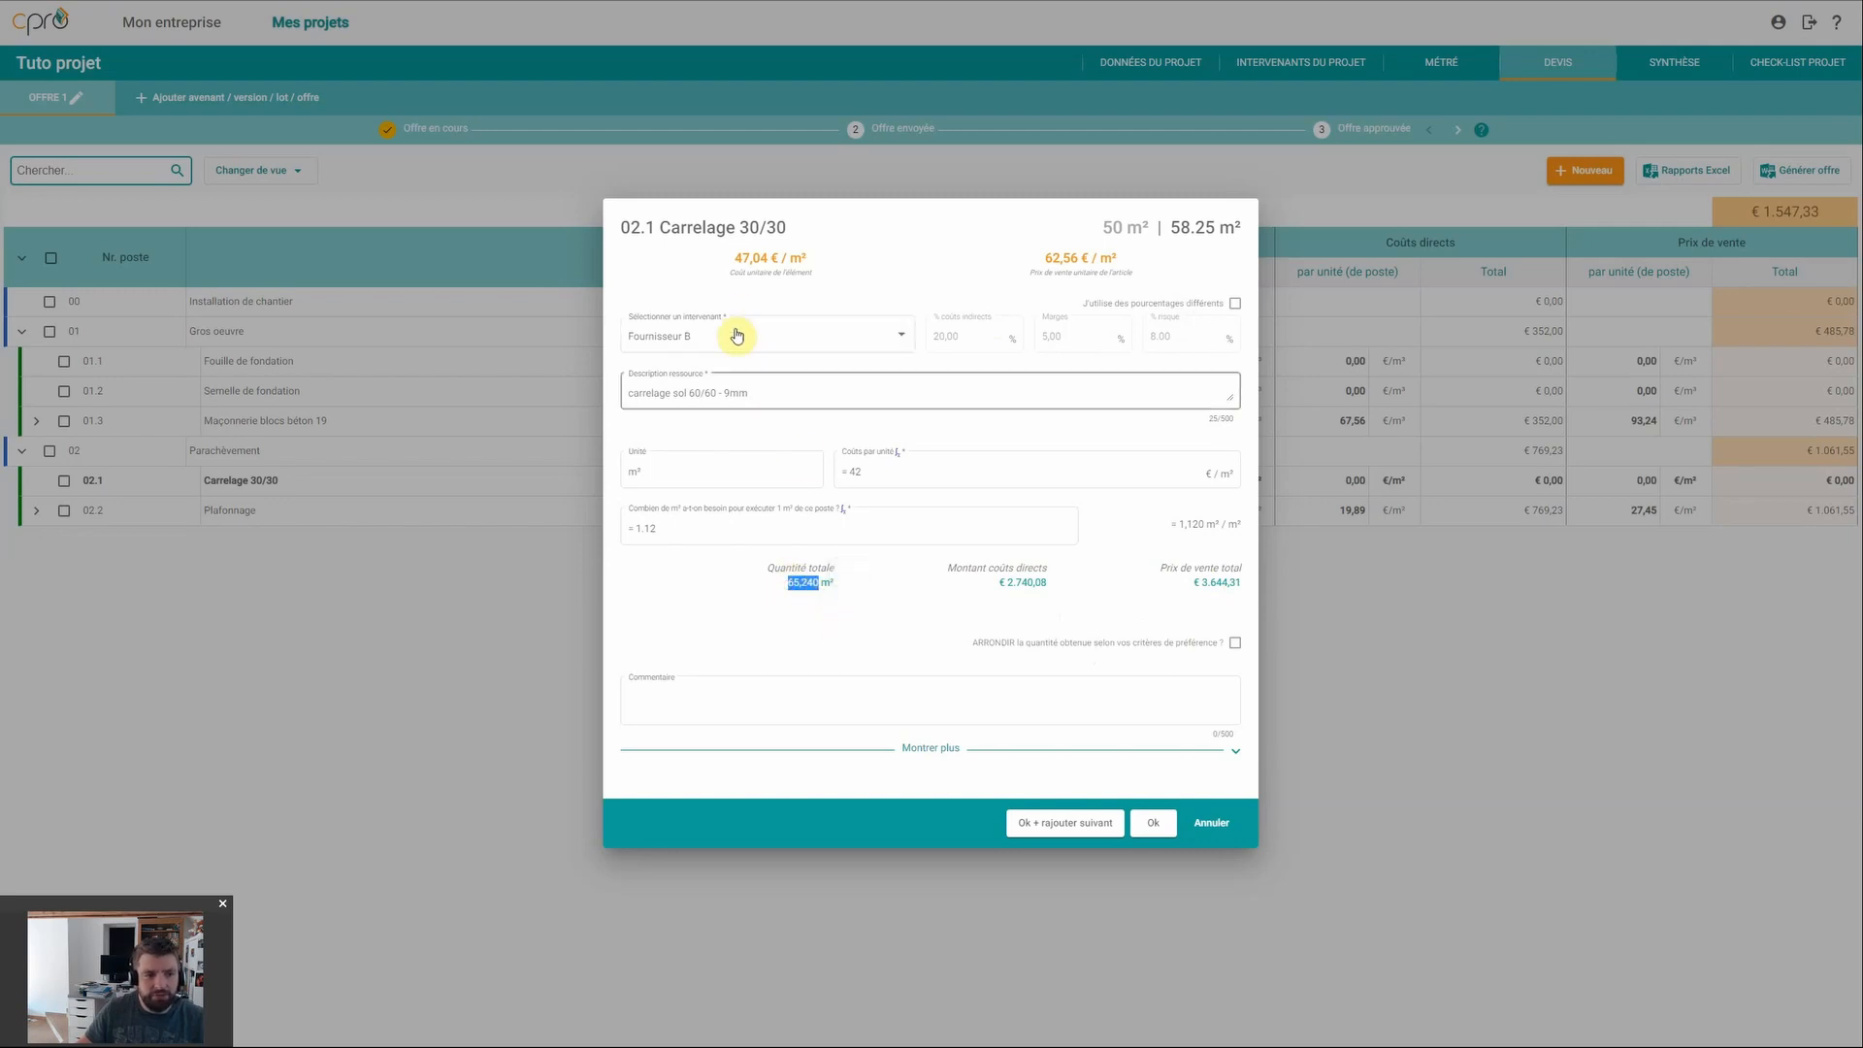
{"action": "left_click", "coordinate": [894, 619]}
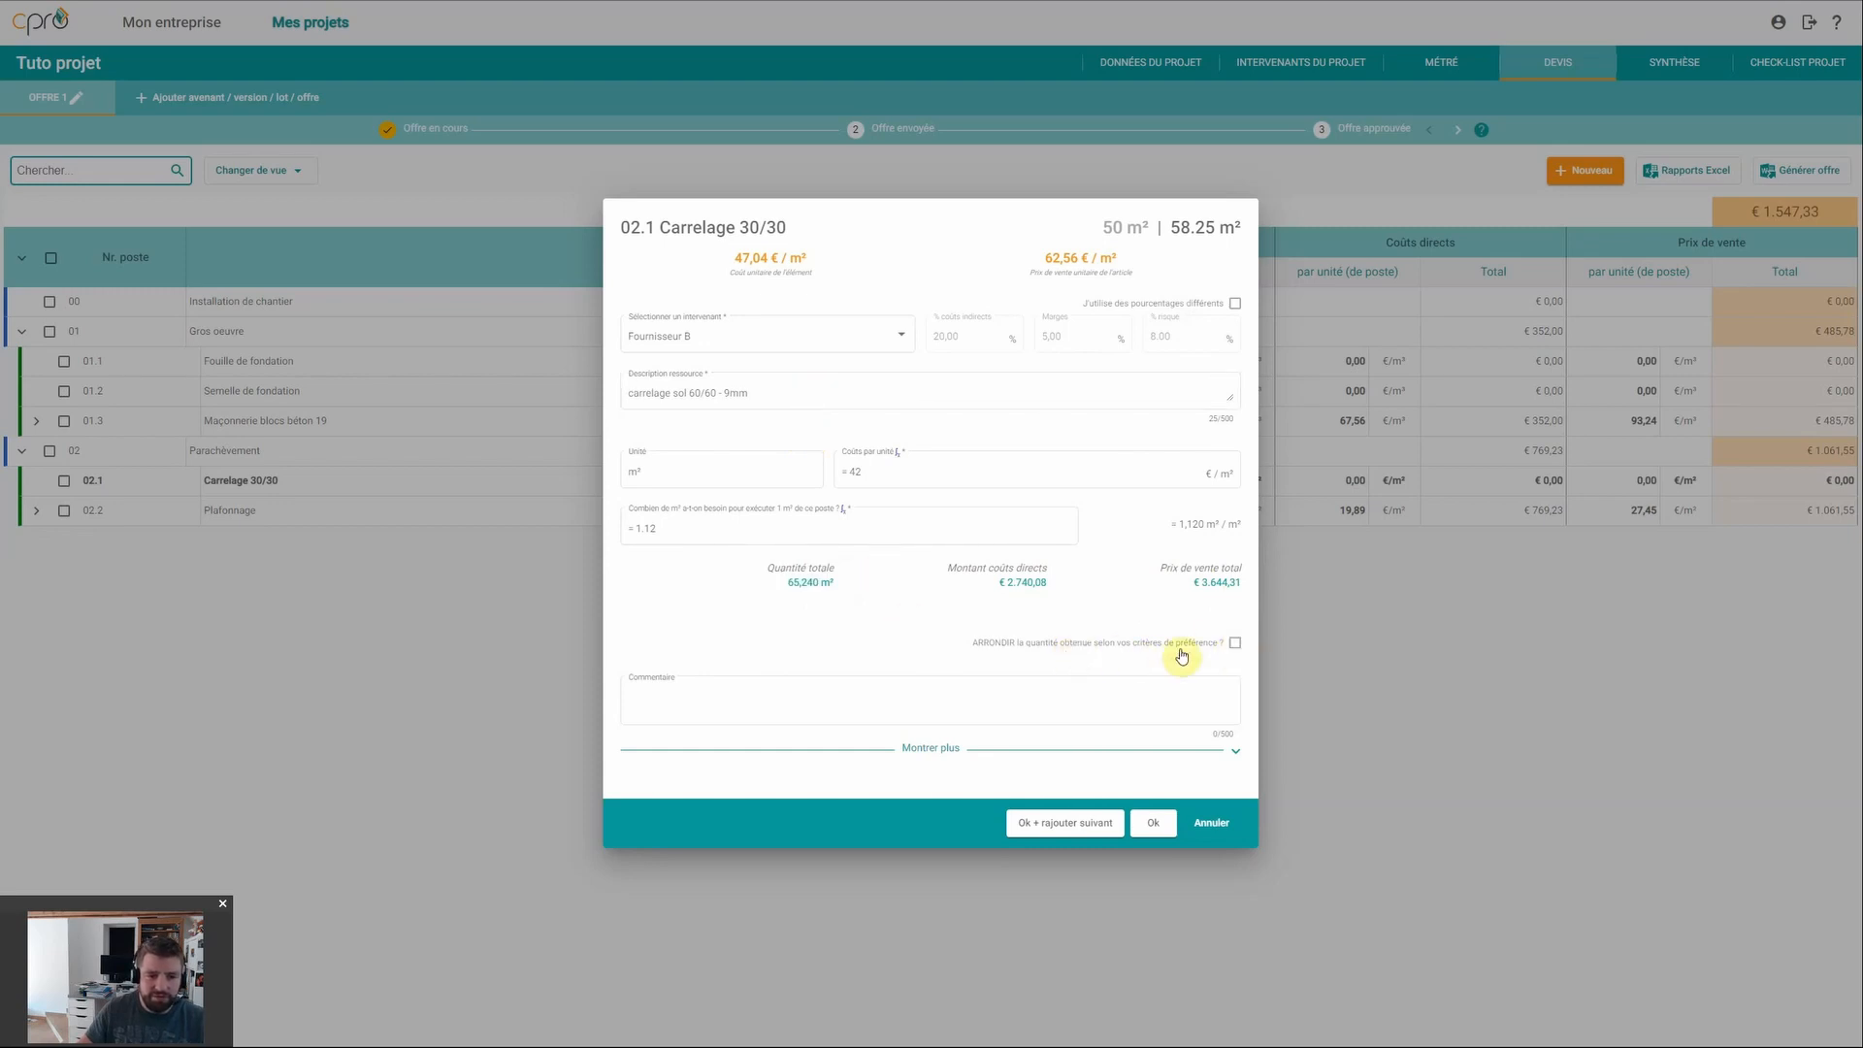
Step: Enable rounding of the tile quantity by preference unit, enter 0.6*0.6 as the area per unit, and check the result
{"action": "left_click", "coordinate": [1233, 647]}
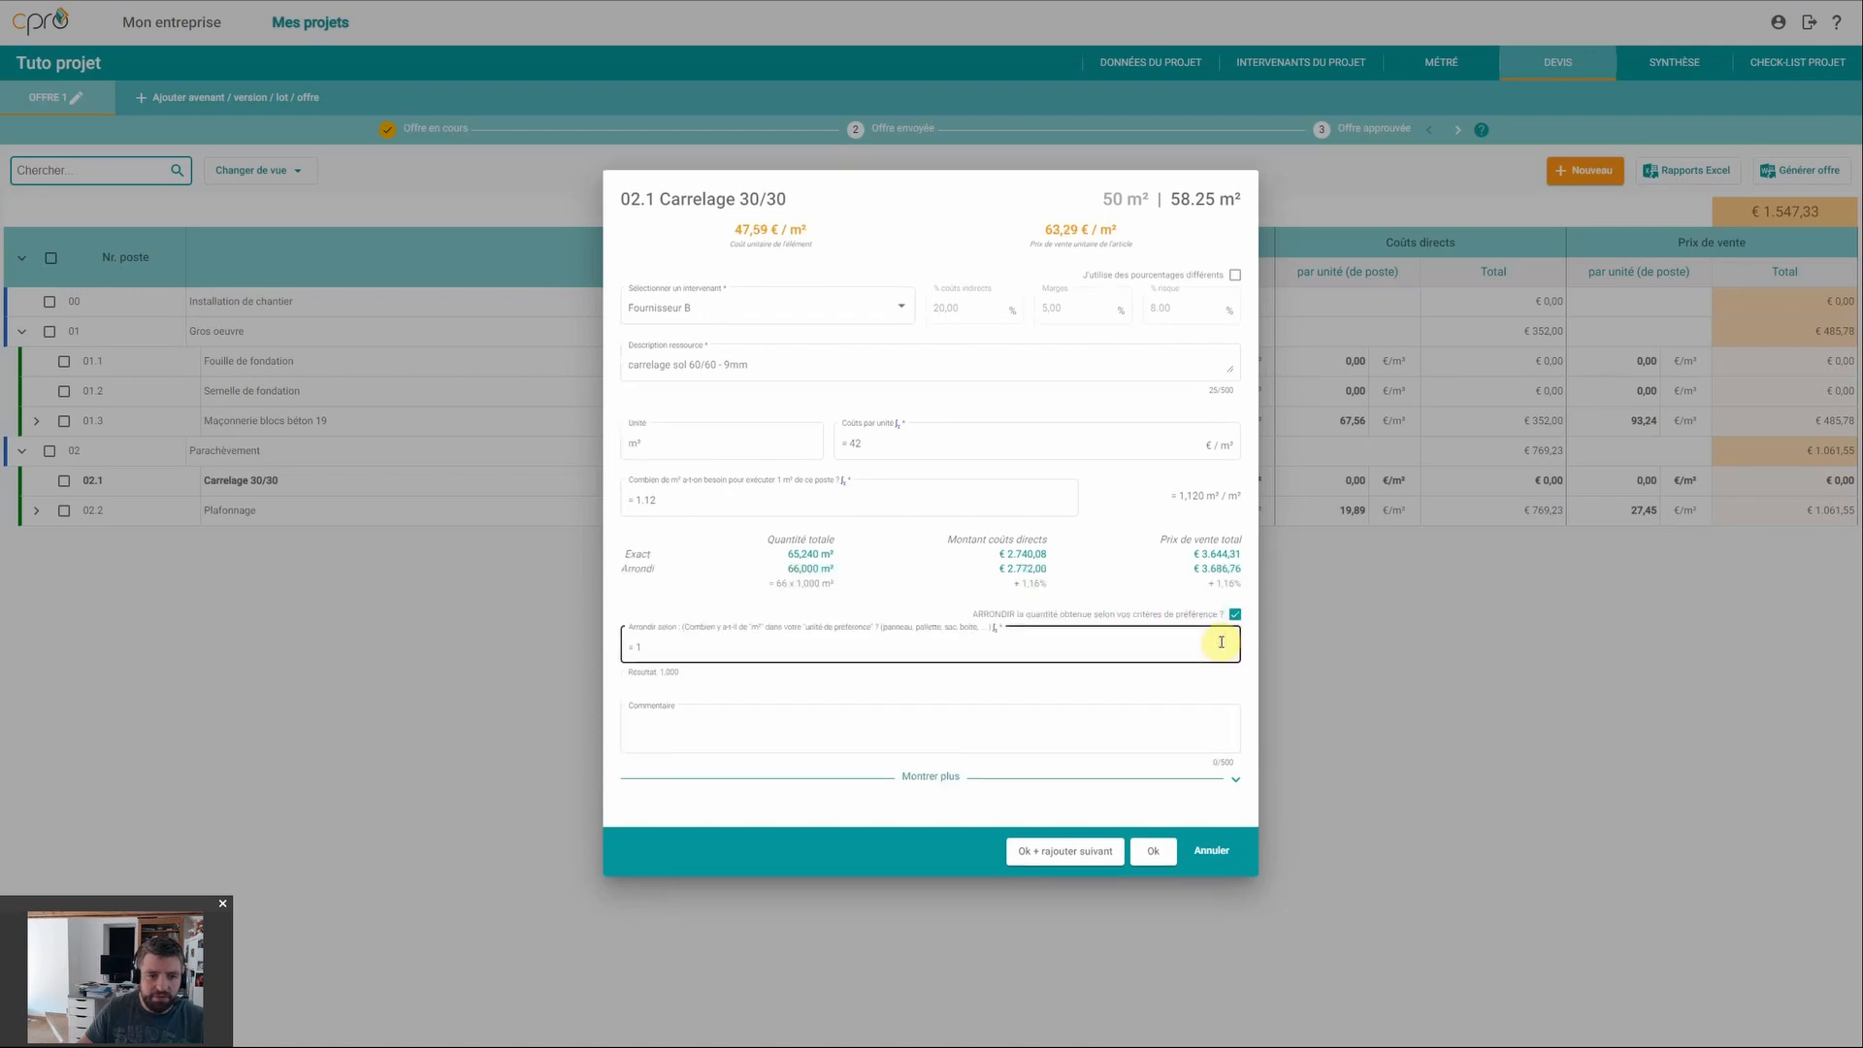
{"action": "left_click", "coordinate": [678, 645]}
{"action": "left_click_drag", "start_coordinate": [680, 645], "coordinate": [635, 646]}
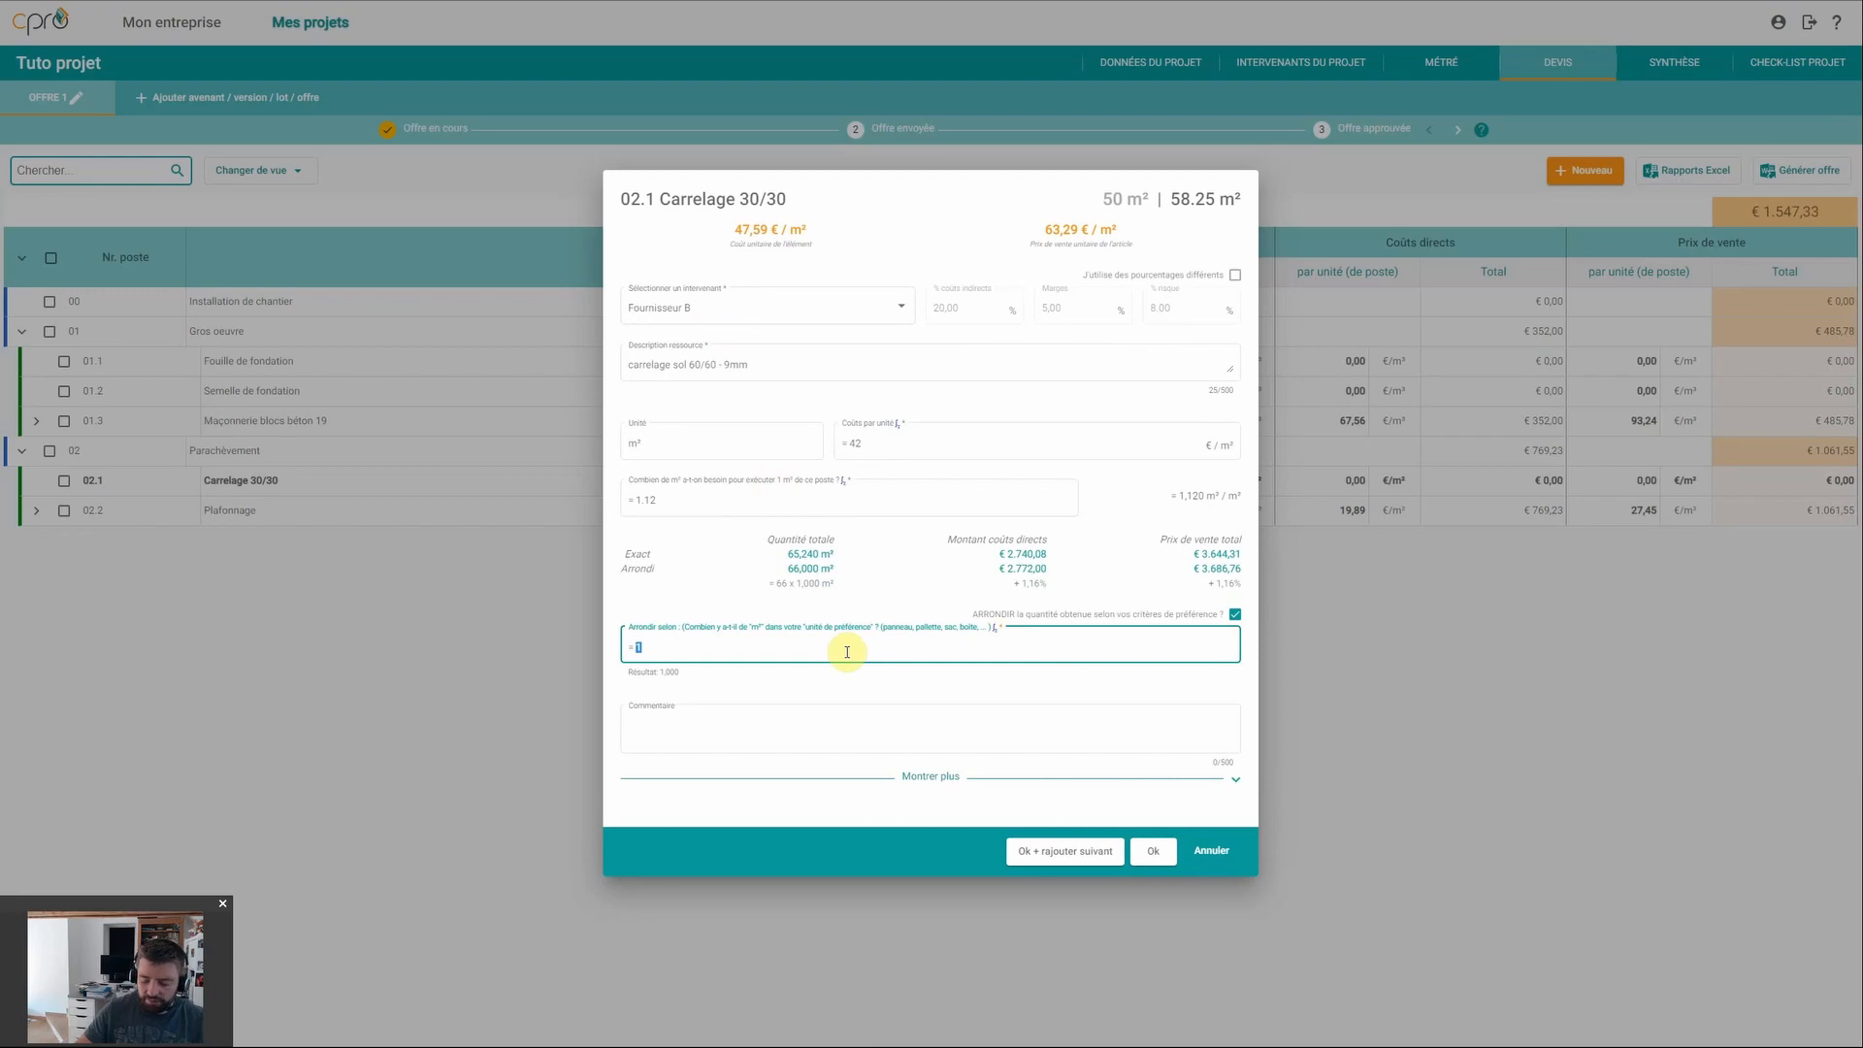
{"action": "type", "text": "0.6*0.6"}
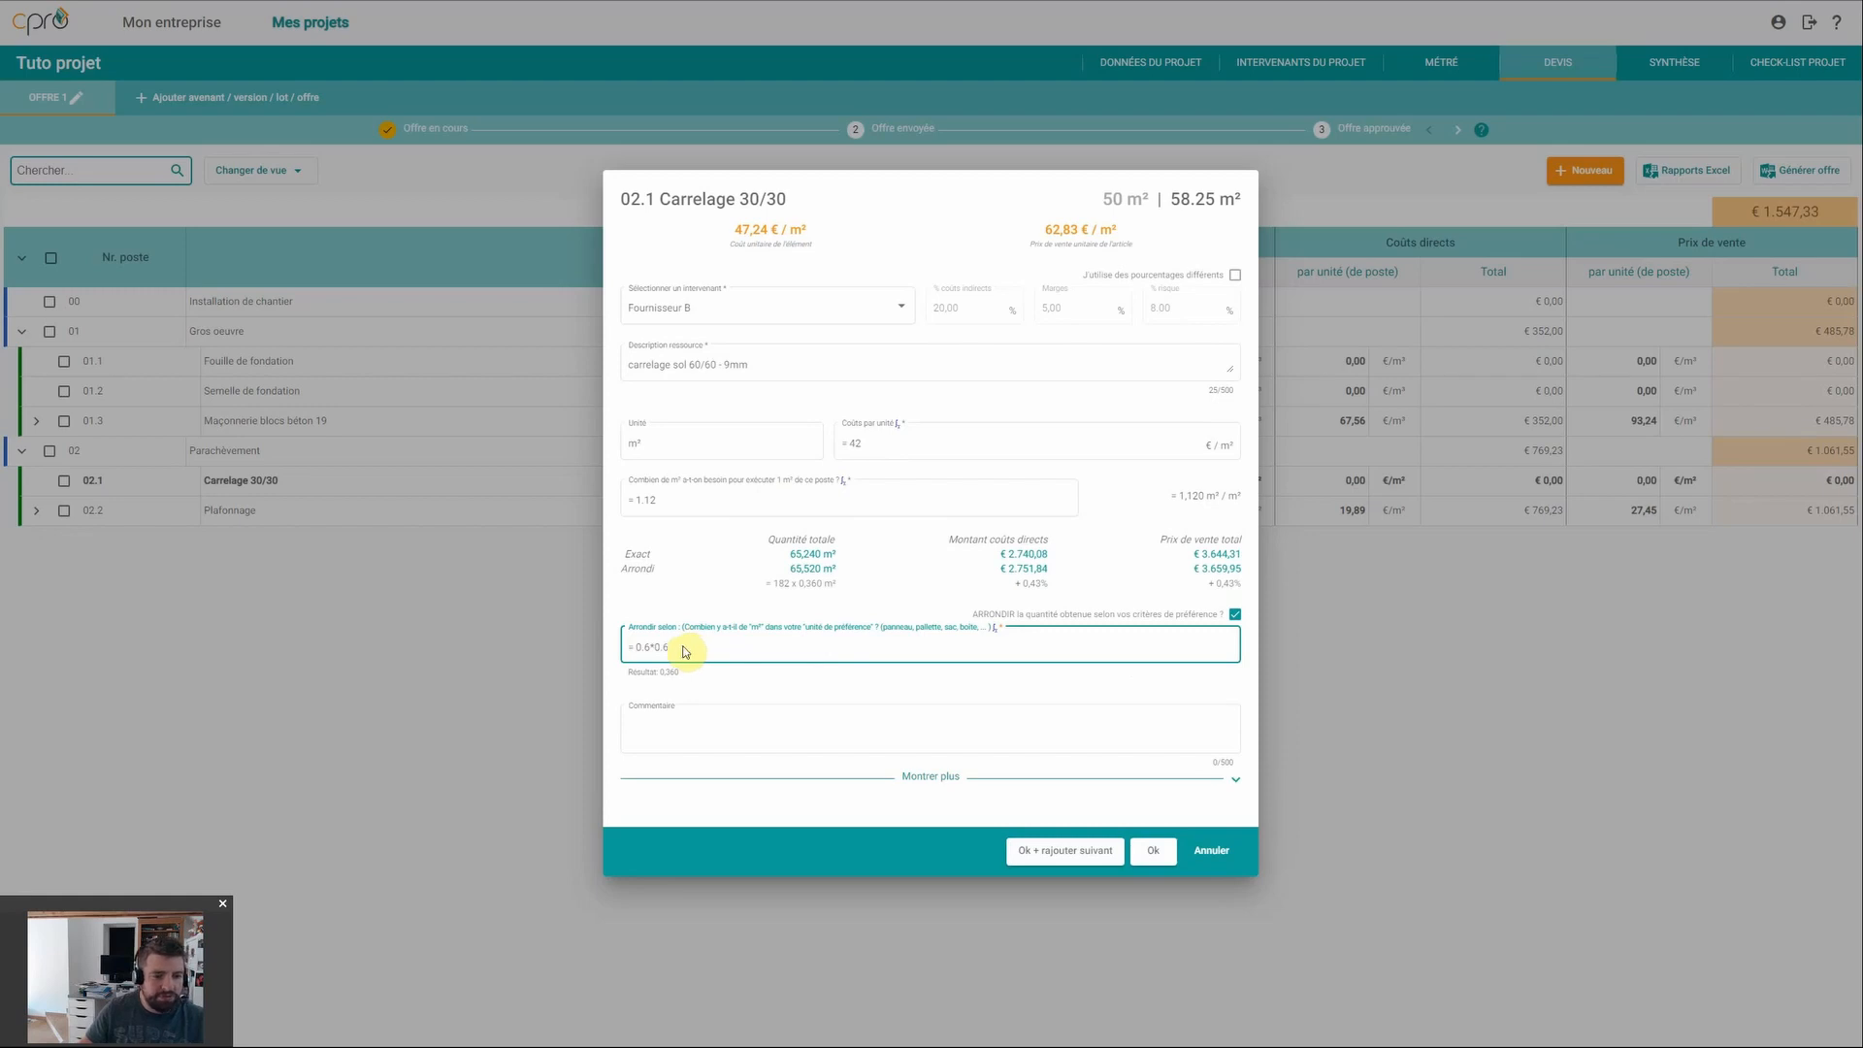
{"action": "left_click_drag", "start_coordinate": [700, 683], "coordinate": [658, 673]}
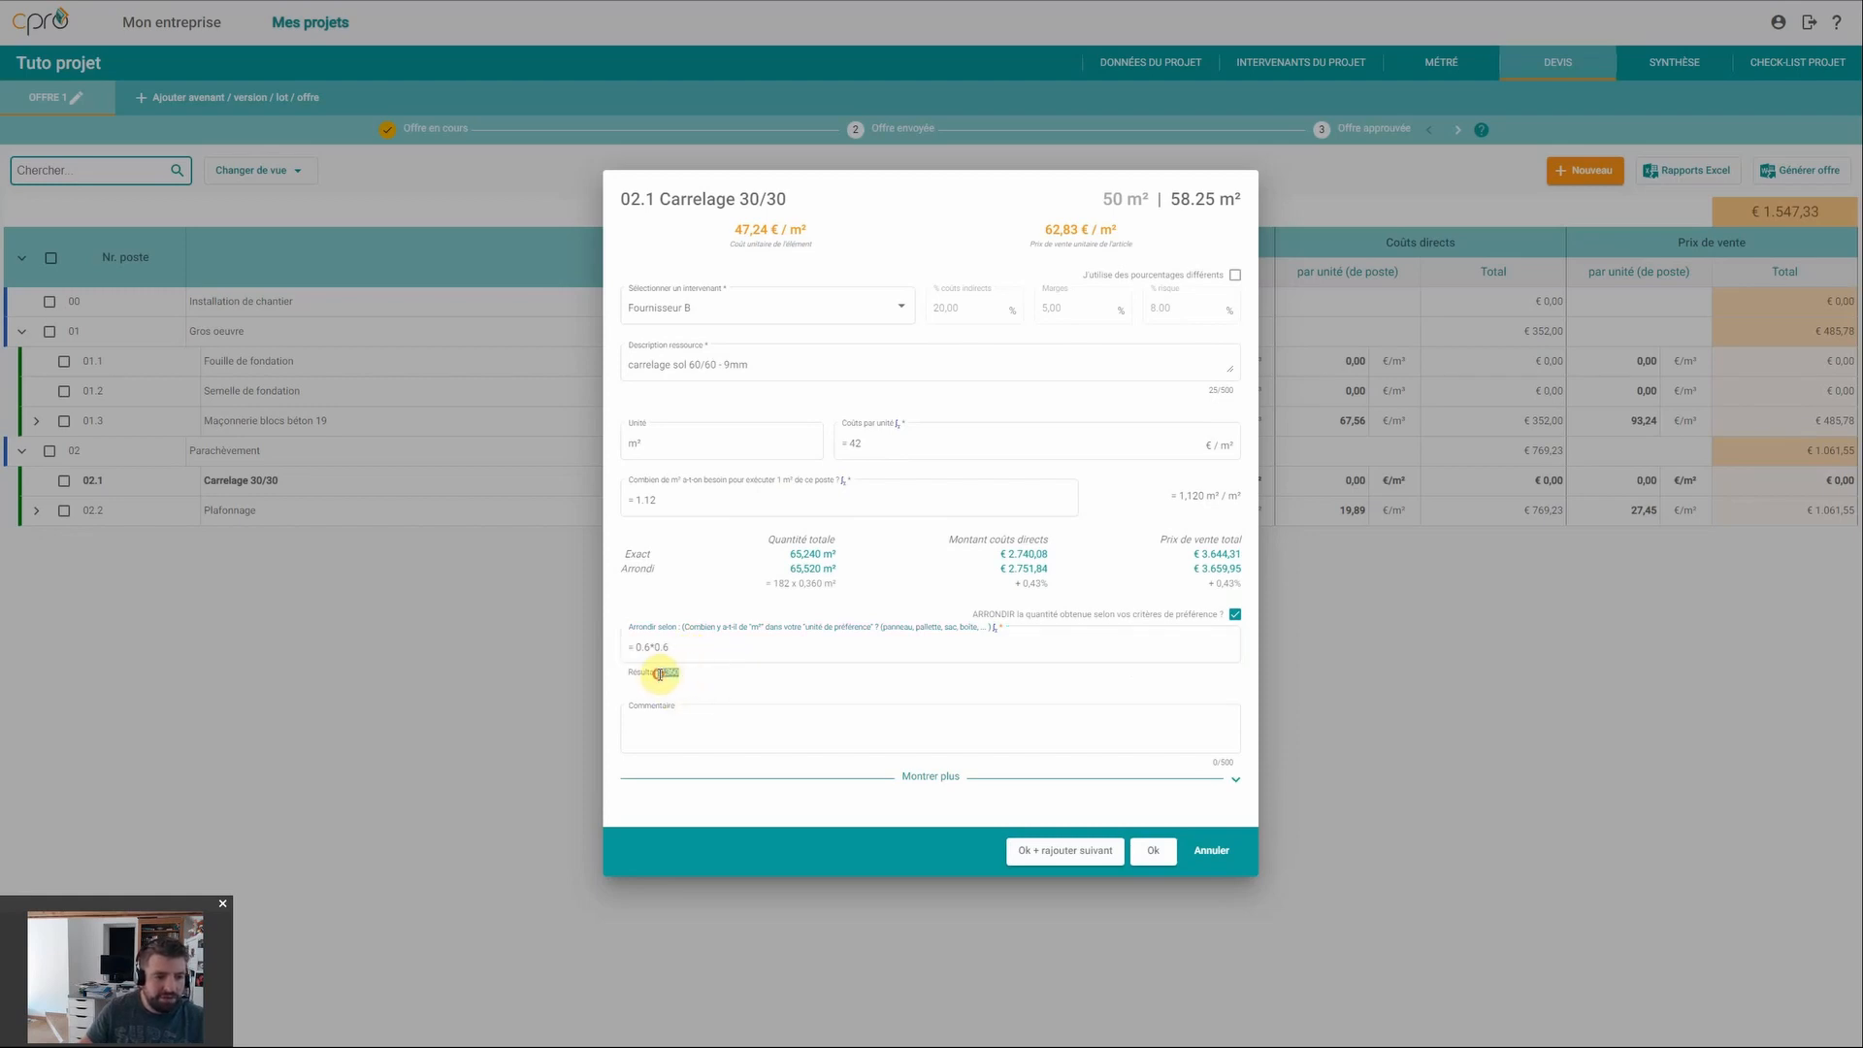
{"action": "right_click", "coordinate": [658, 673]}
{"action": "left_click", "coordinate": [863, 578]}
{"action": "left_click", "coordinate": [796, 556]}
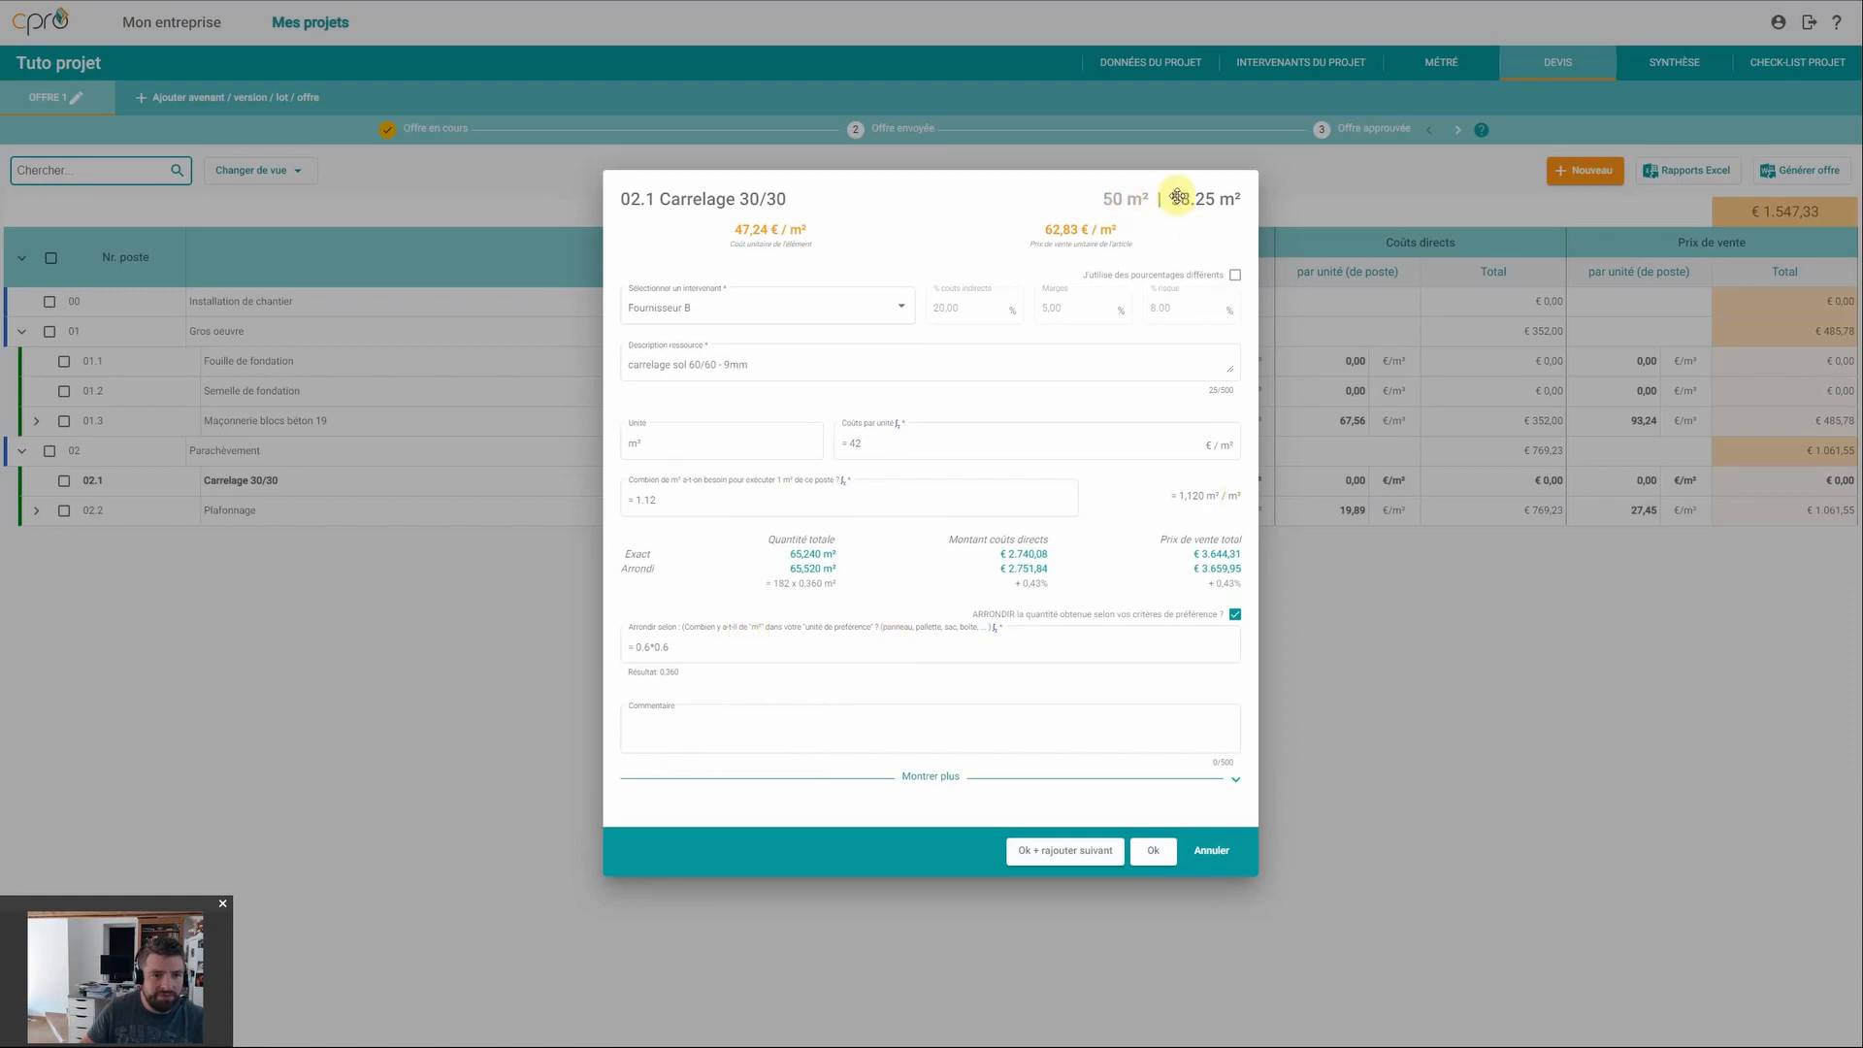
Step: Extend the rounding formula to 0.6*0.6*5 for a box of five tiles and check its result
{"action": "left_click", "coordinate": [813, 650]}
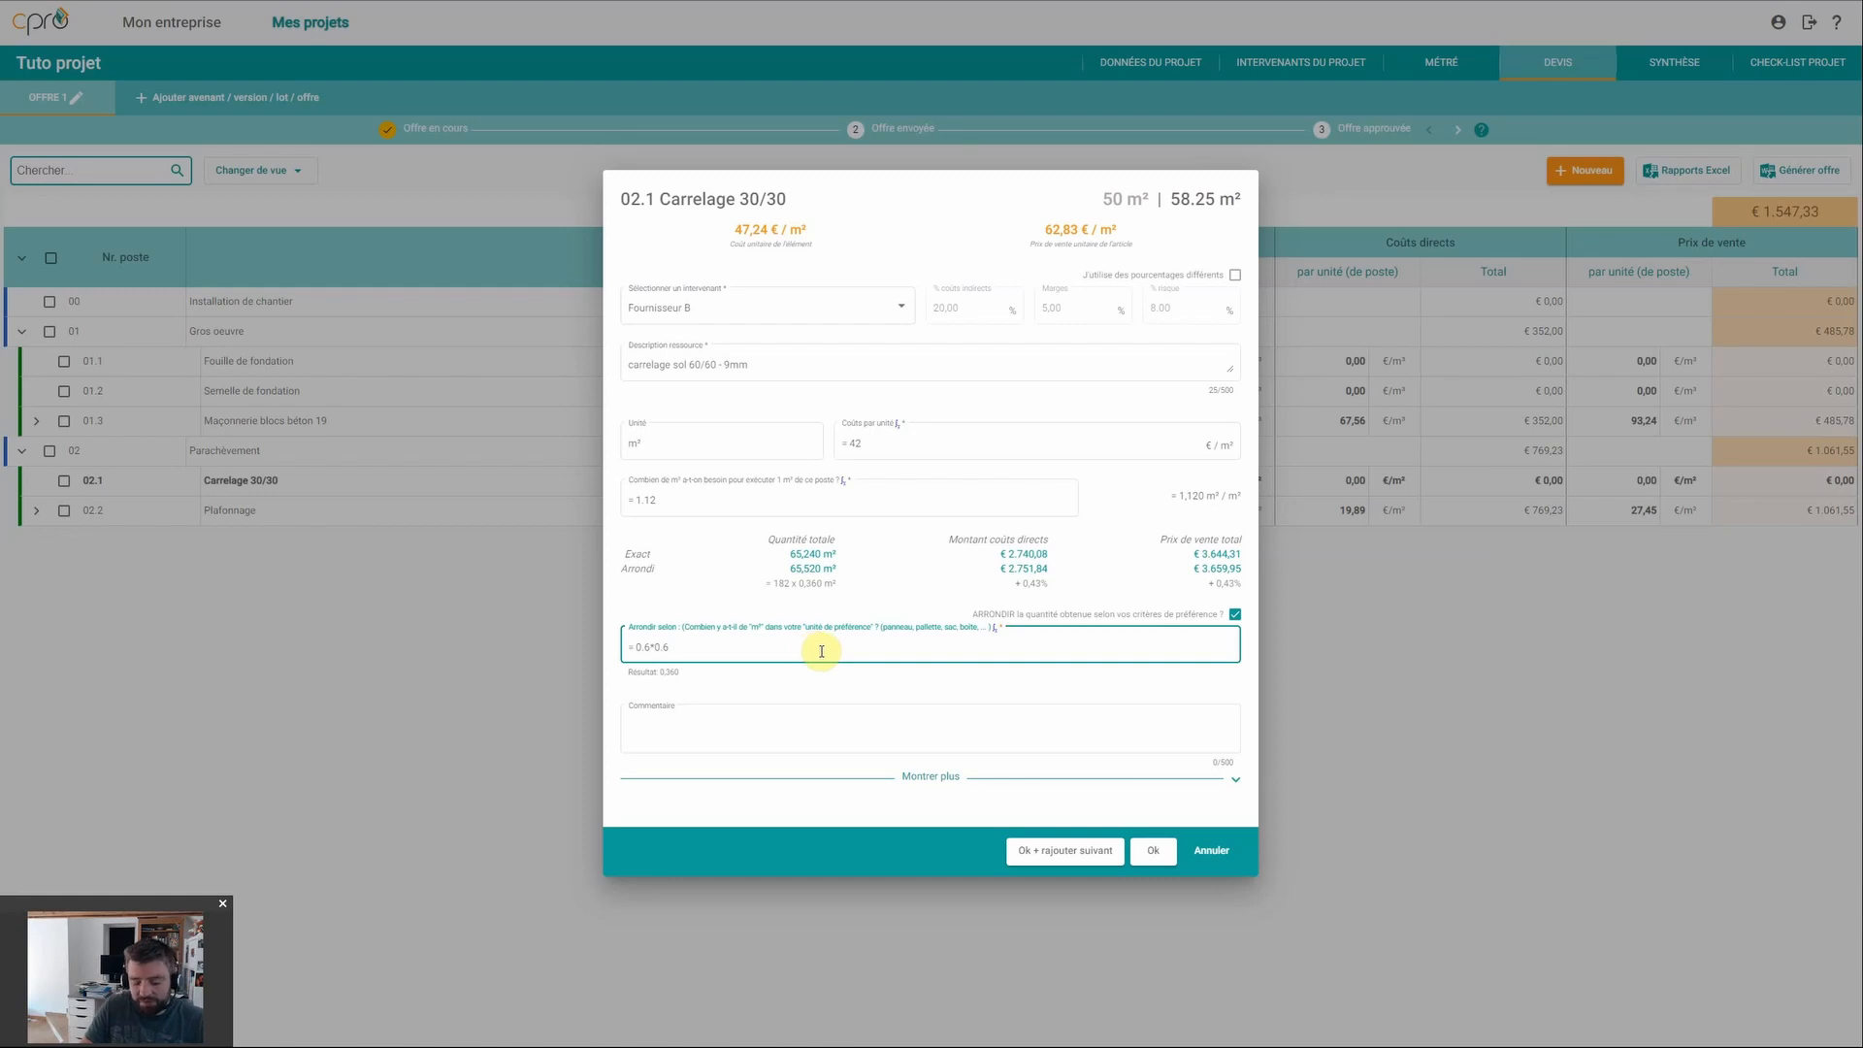
{"action": "type", "text": "*5"}
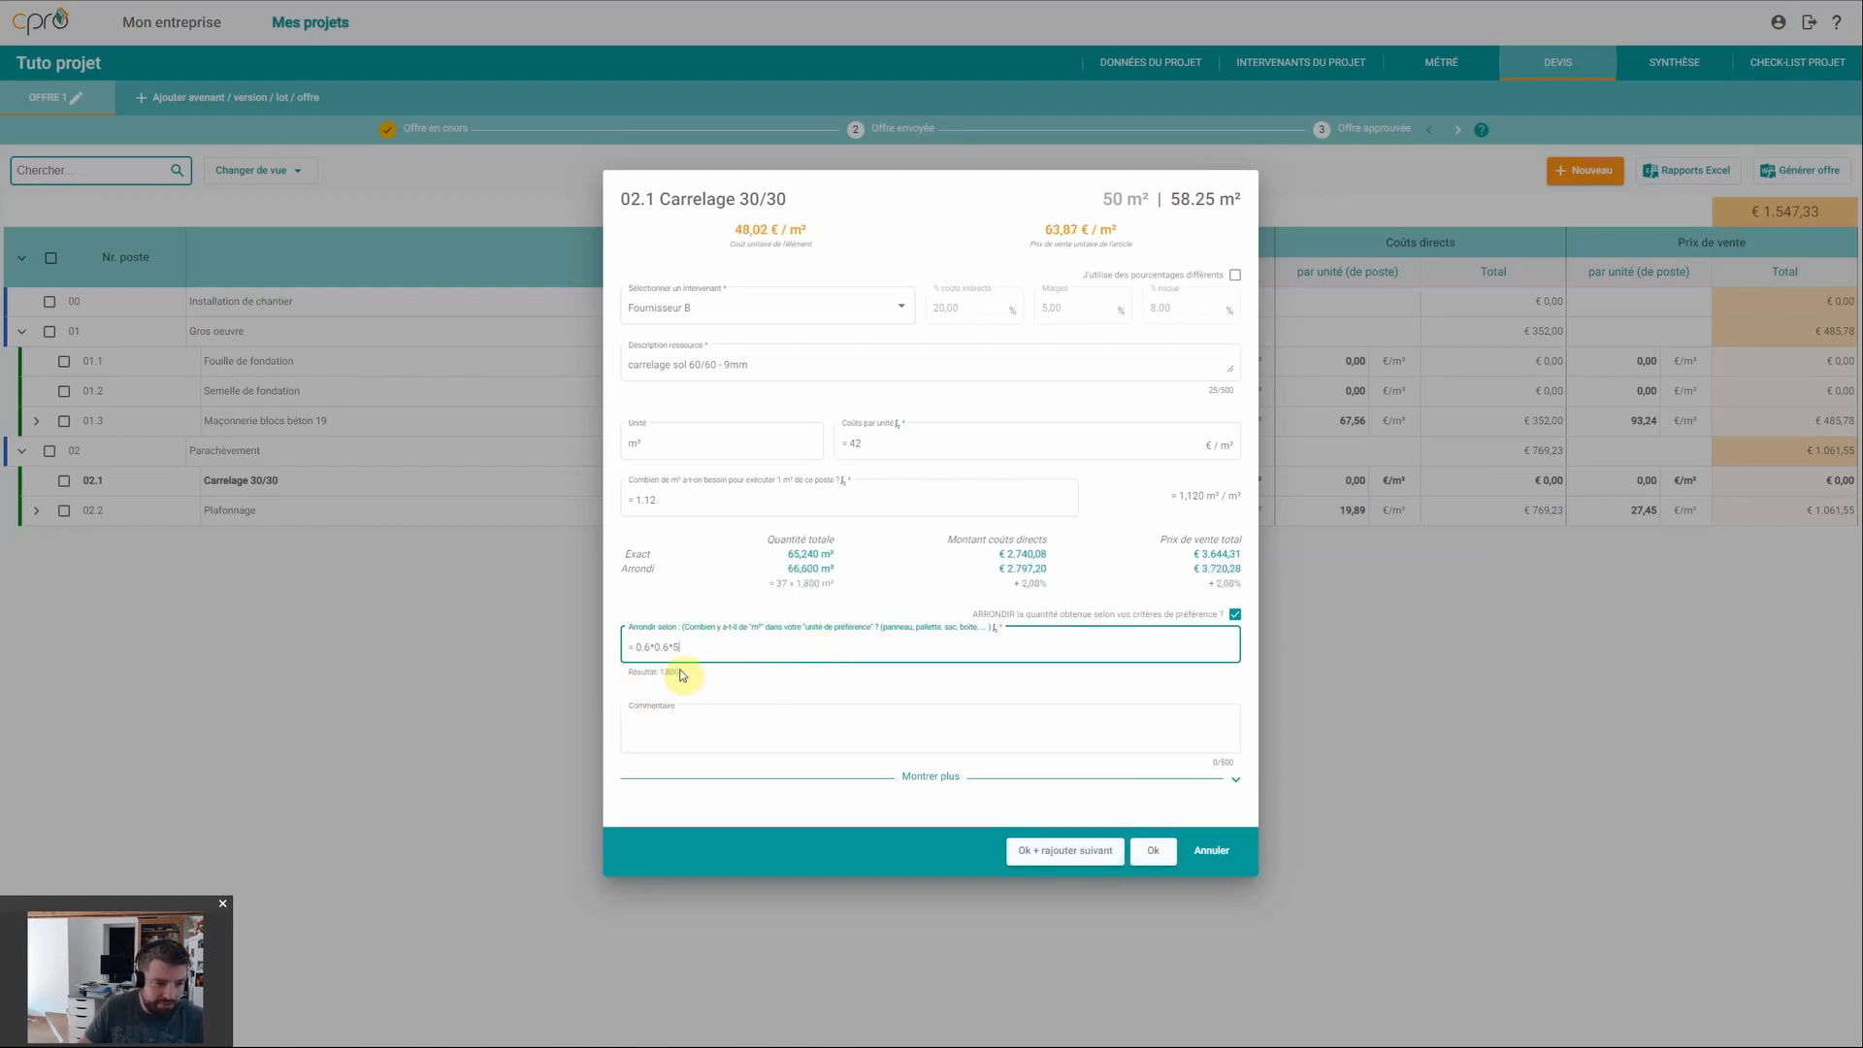
{"action": "left_click_drag", "start_coordinate": [684, 675], "coordinate": [664, 676]}
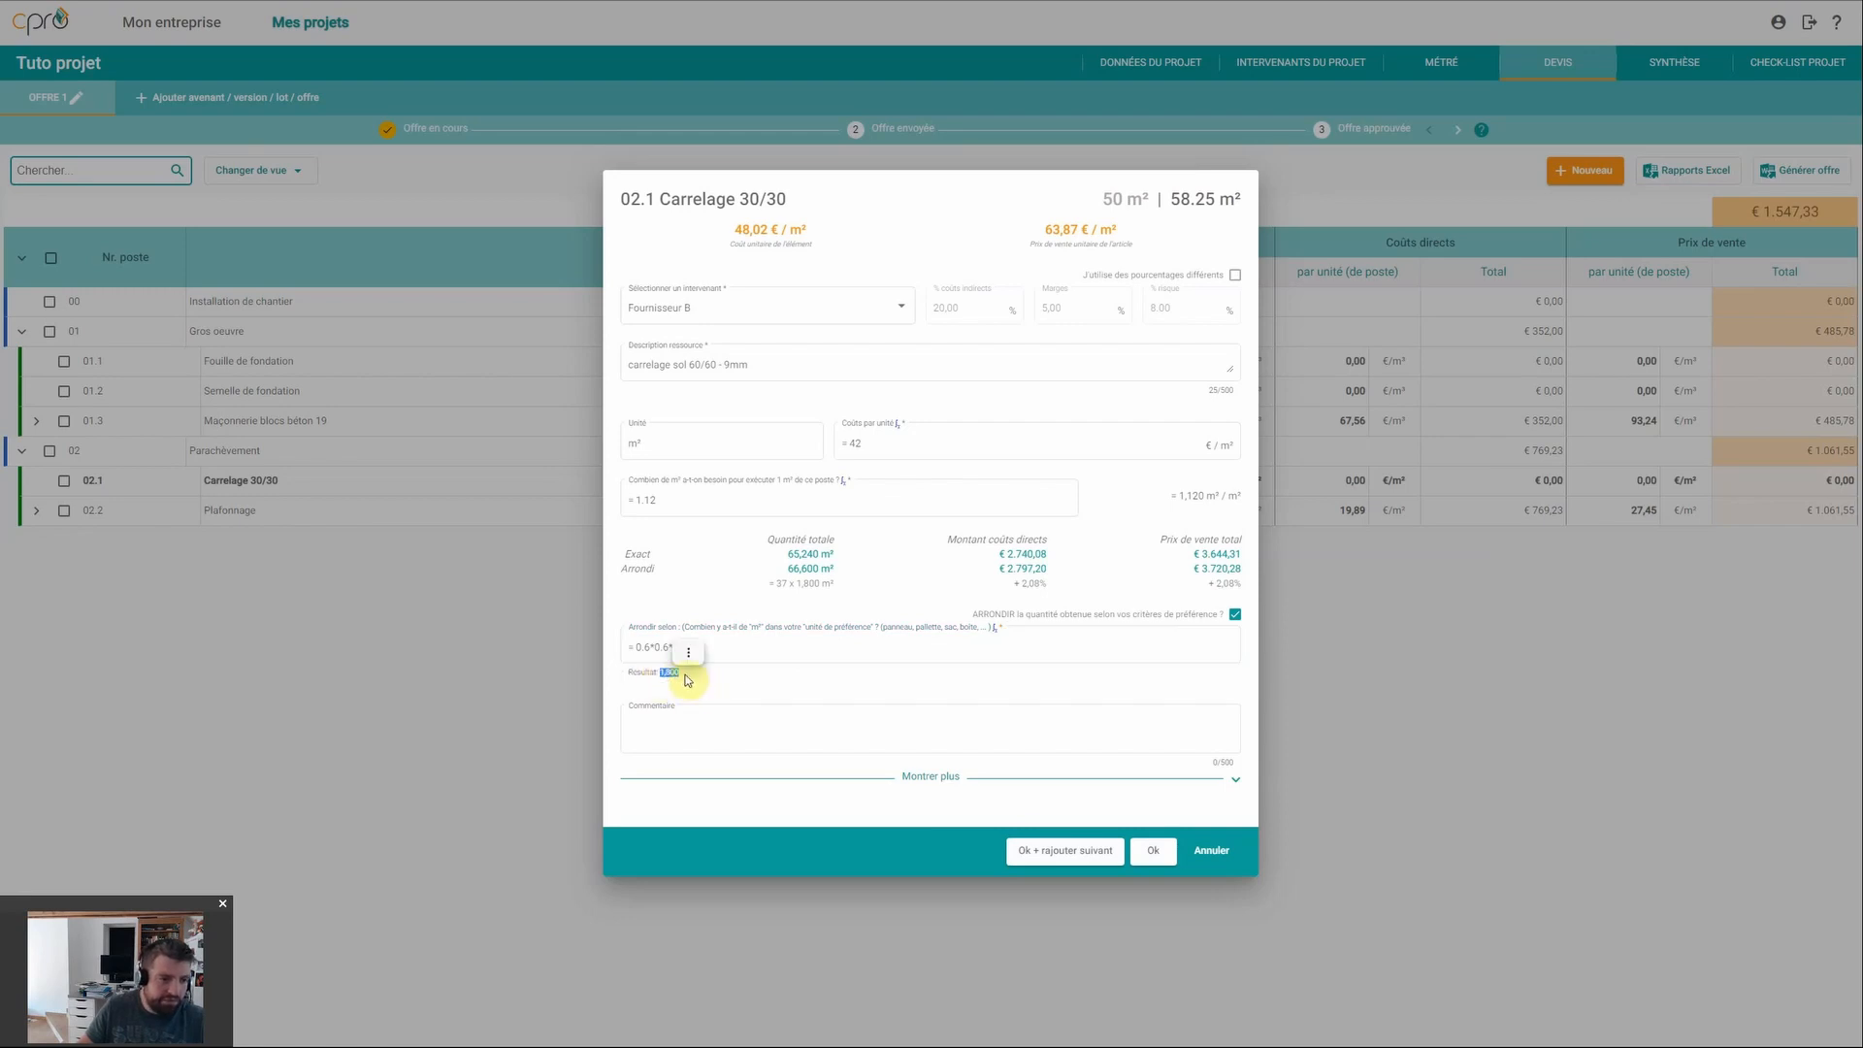
{"action": "left_click", "coordinate": [692, 683]}
{"action": "left_click", "coordinate": [691, 649]}
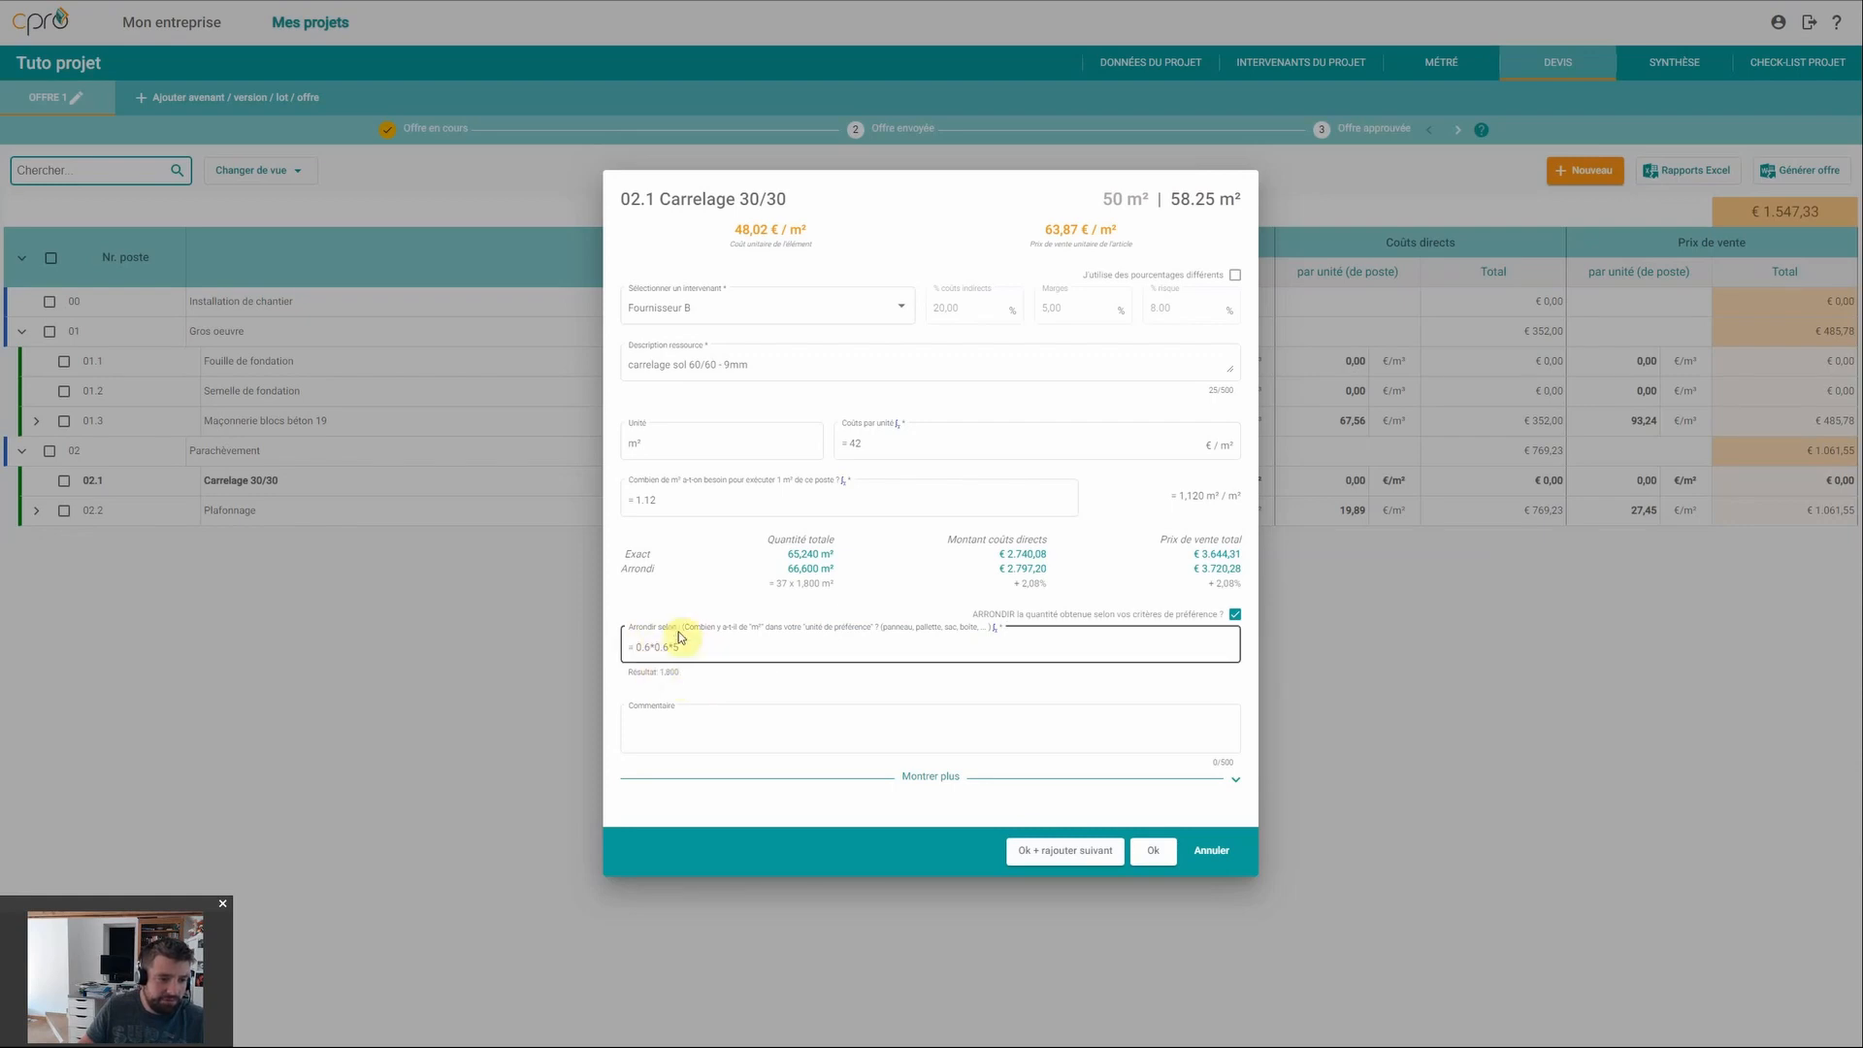
{"action": "left_click", "coordinate": [1007, 622]}
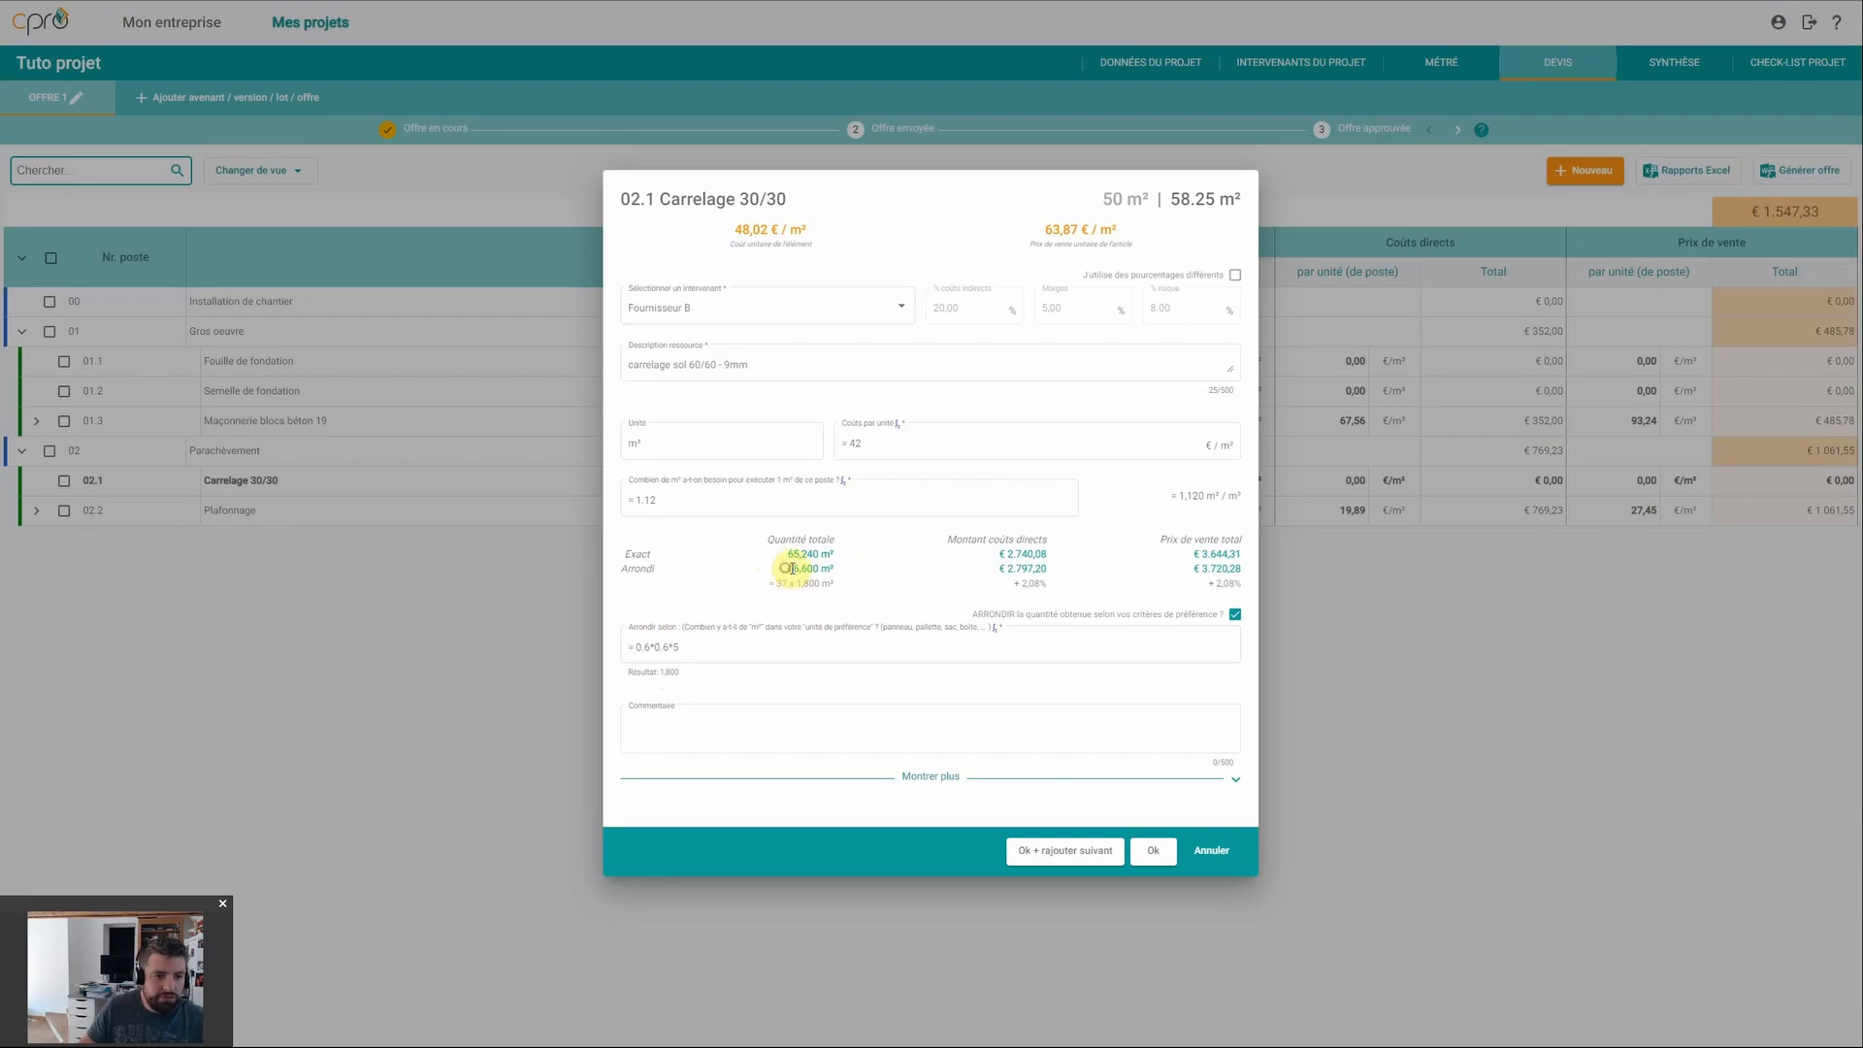
Step: Check the tile resource's rounded total quantity, the box area it is based on, and the rounding formula
{"action": "left_click_drag", "start_coordinate": [791, 569], "coordinate": [821, 569]}
{"action": "left_click", "coordinate": [866, 595]}
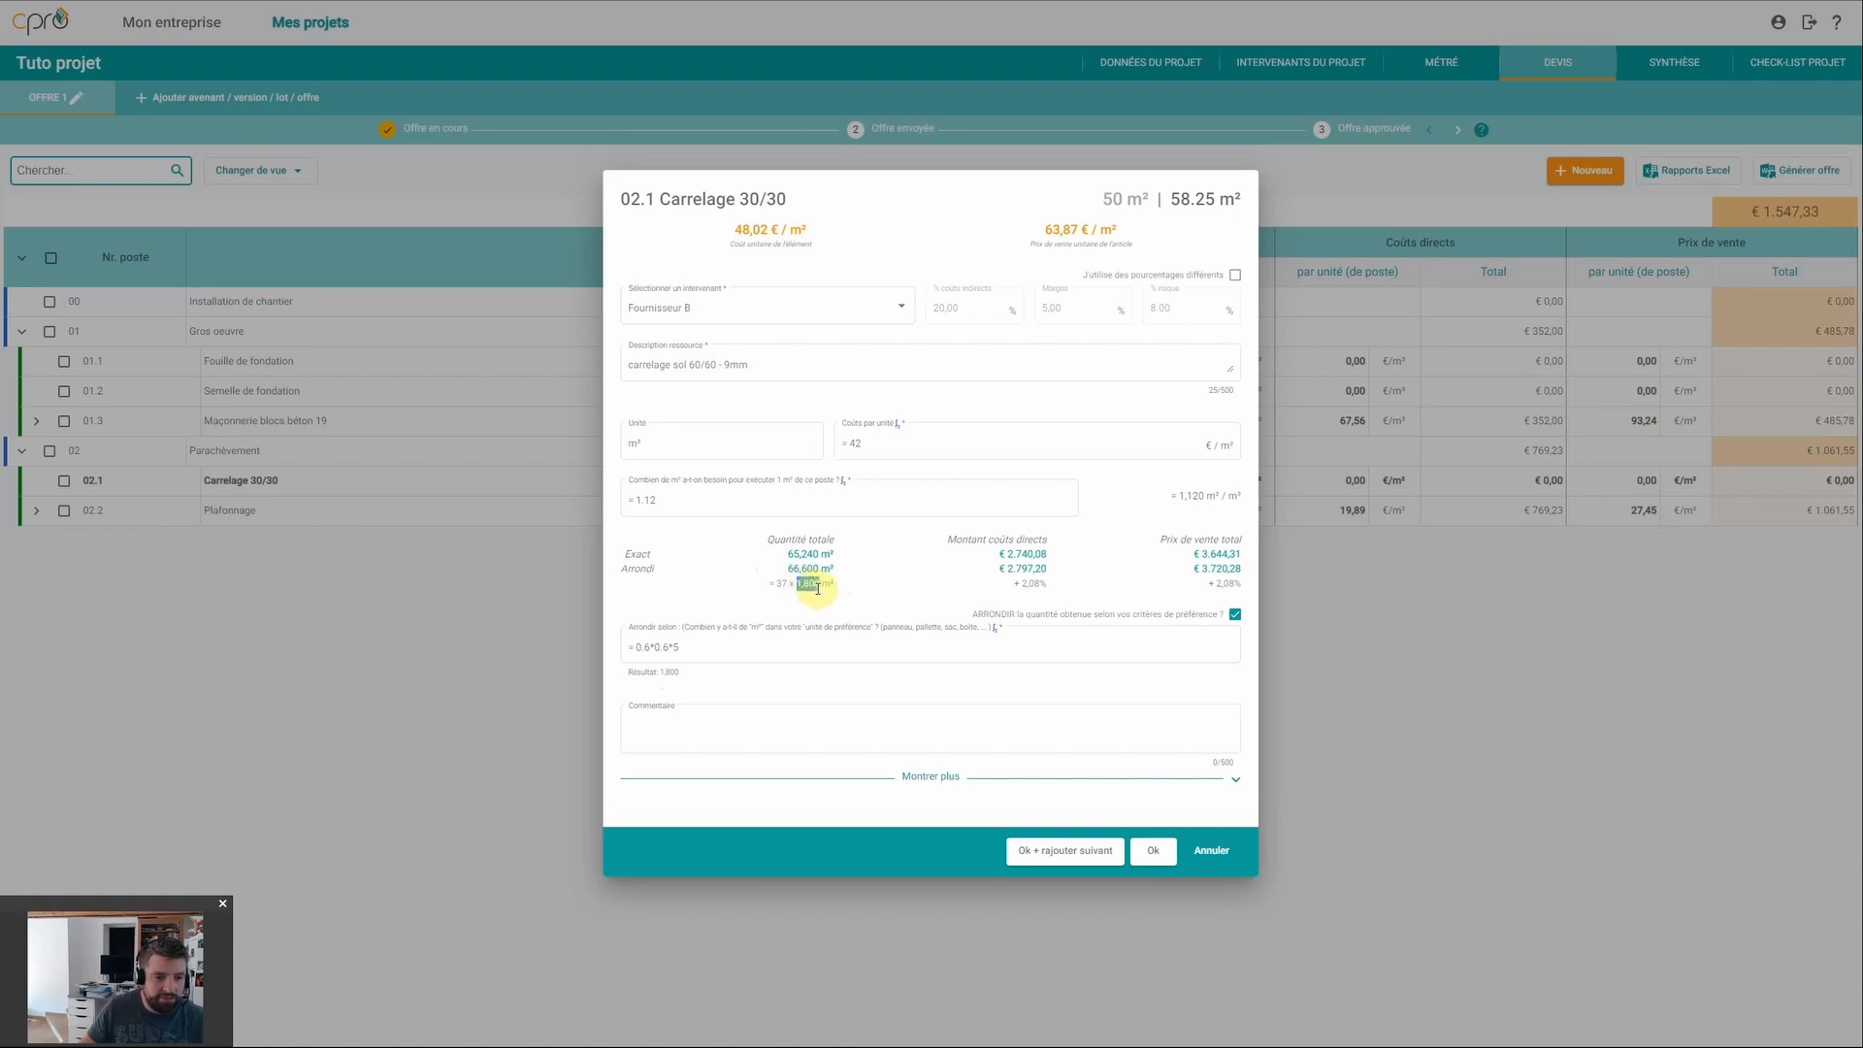
{"action": "left_click", "coordinate": [829, 587]}
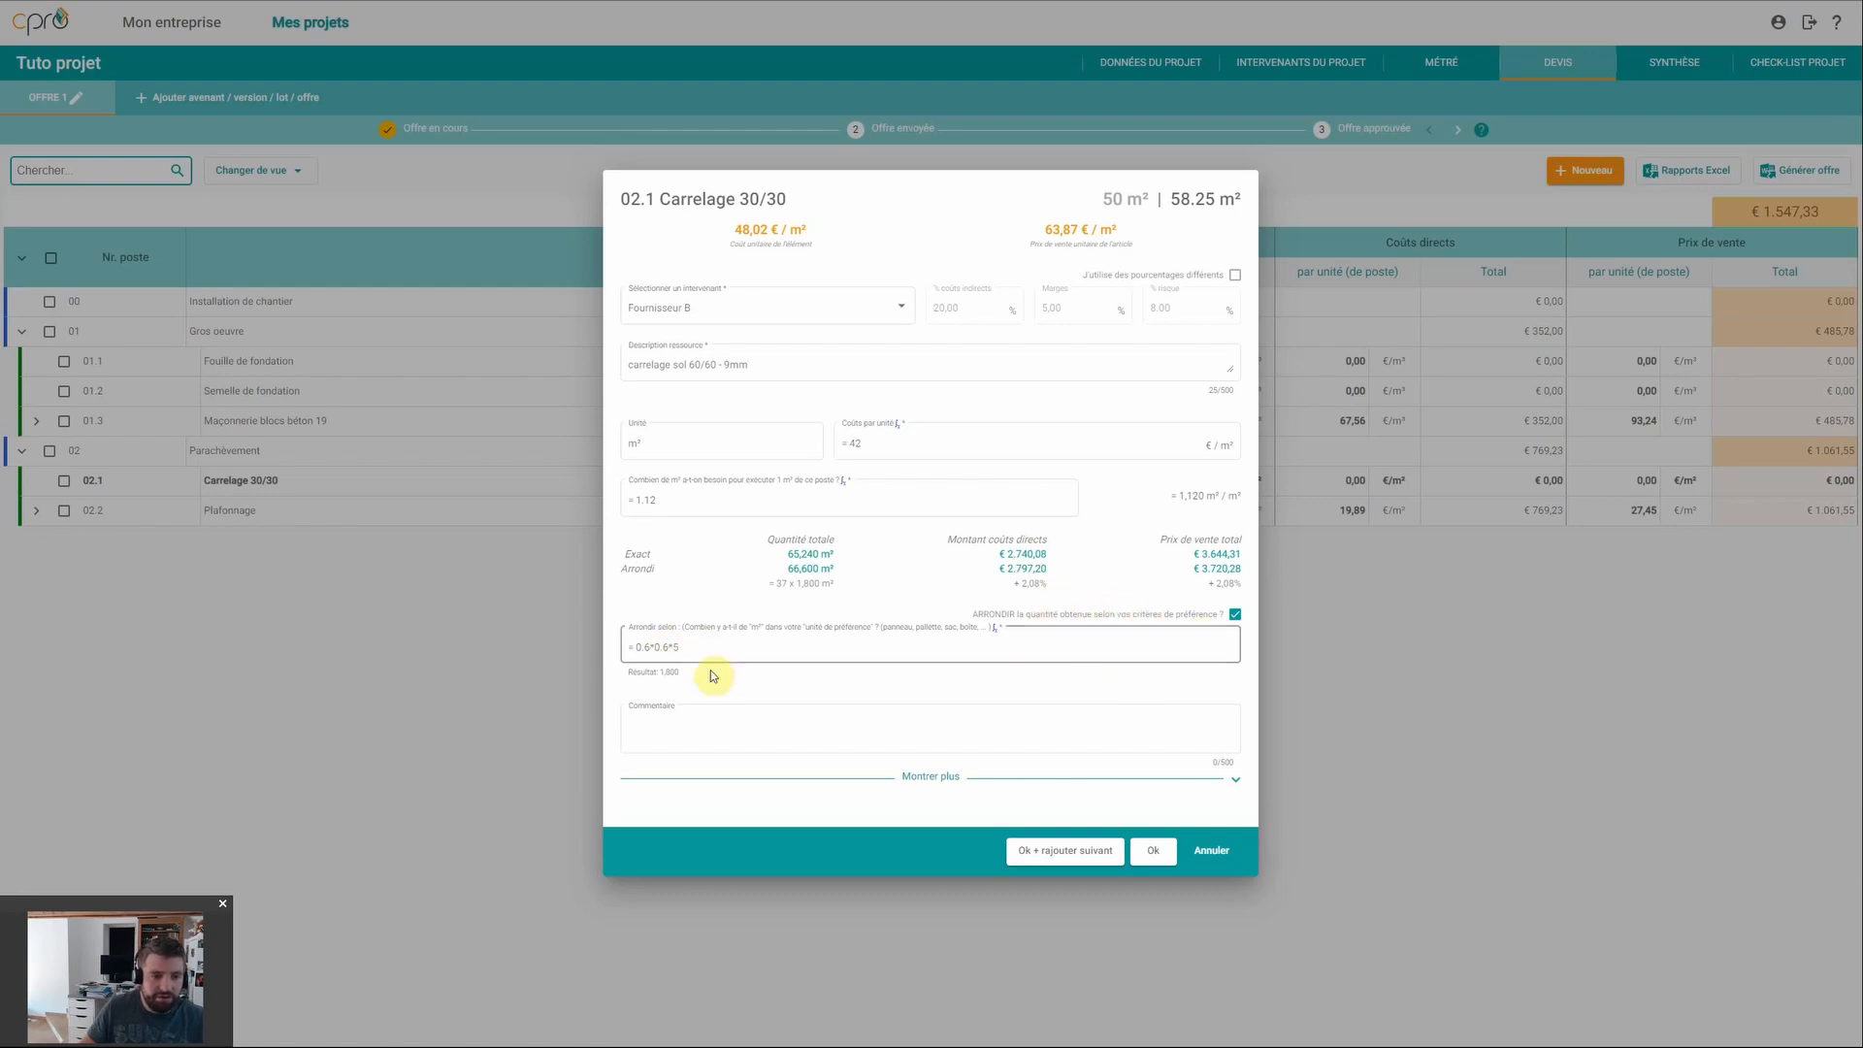
{"action": "left_click_drag", "start_coordinate": [707, 644], "coordinate": [648, 644]}
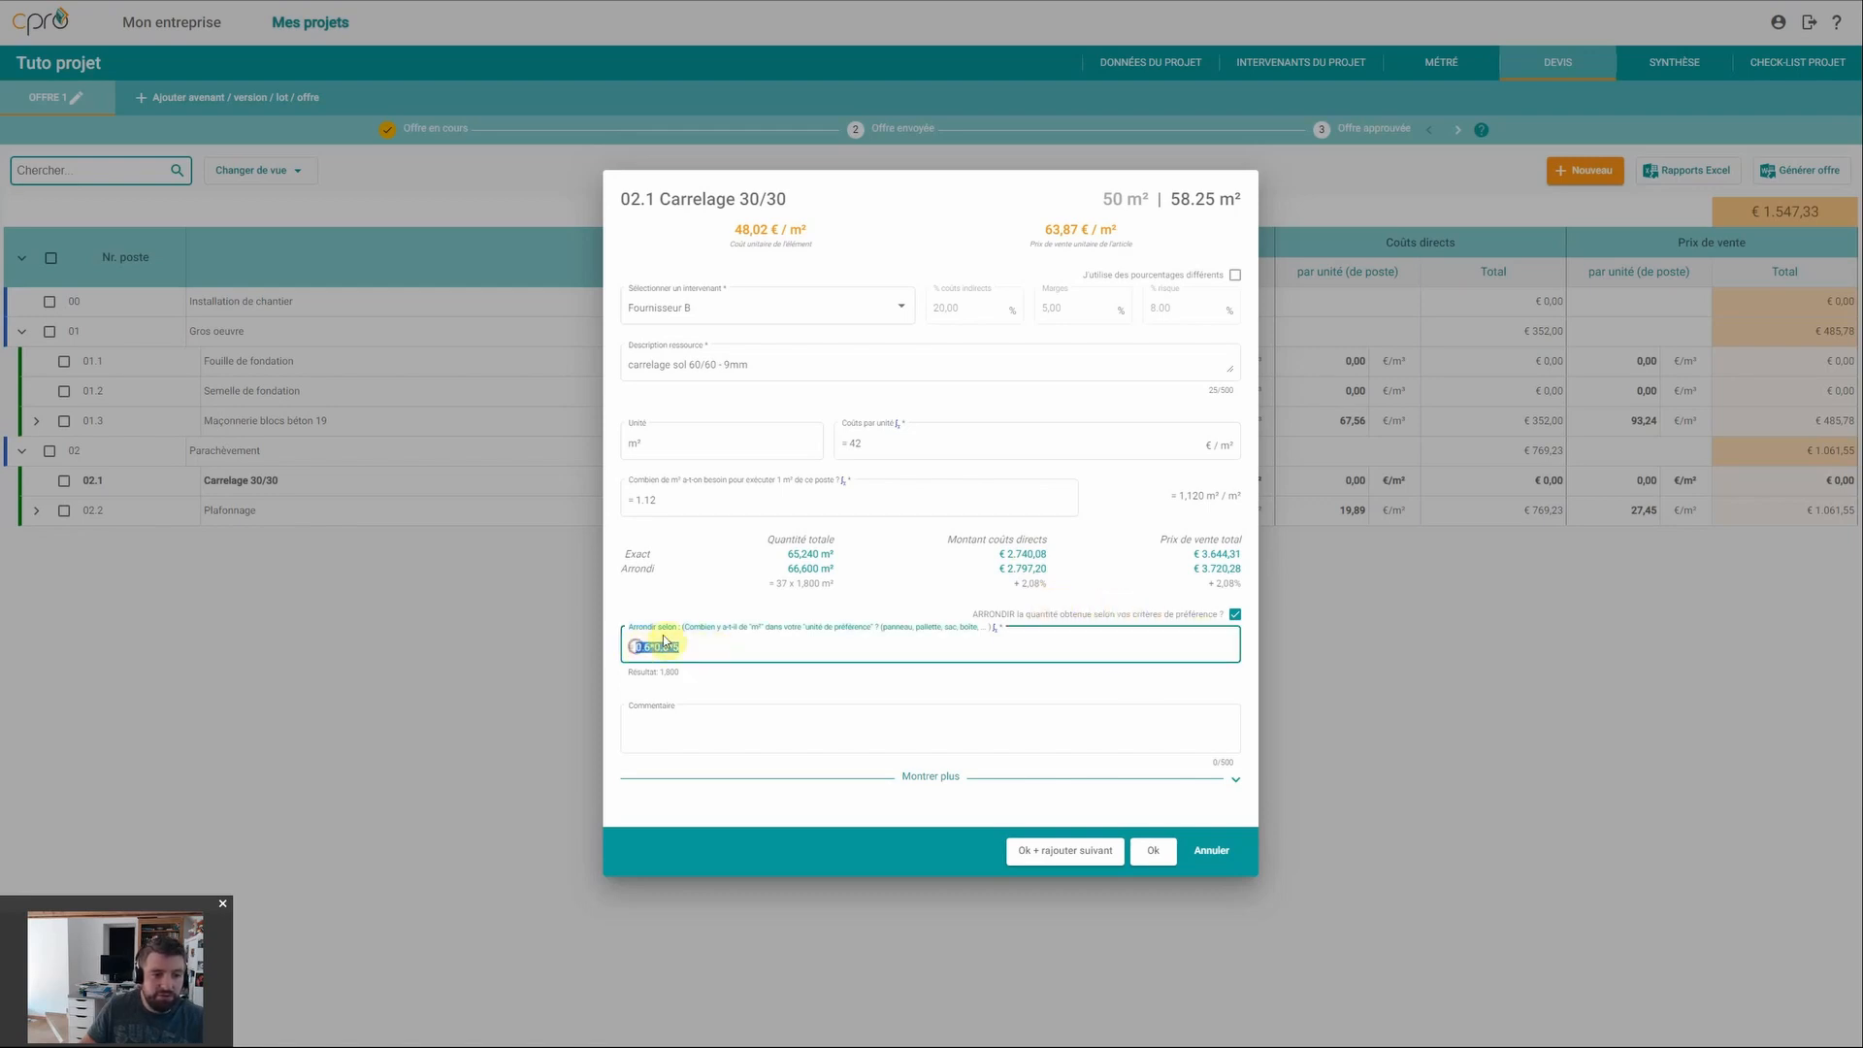
{"action": "left_click", "coordinate": [703, 616]}
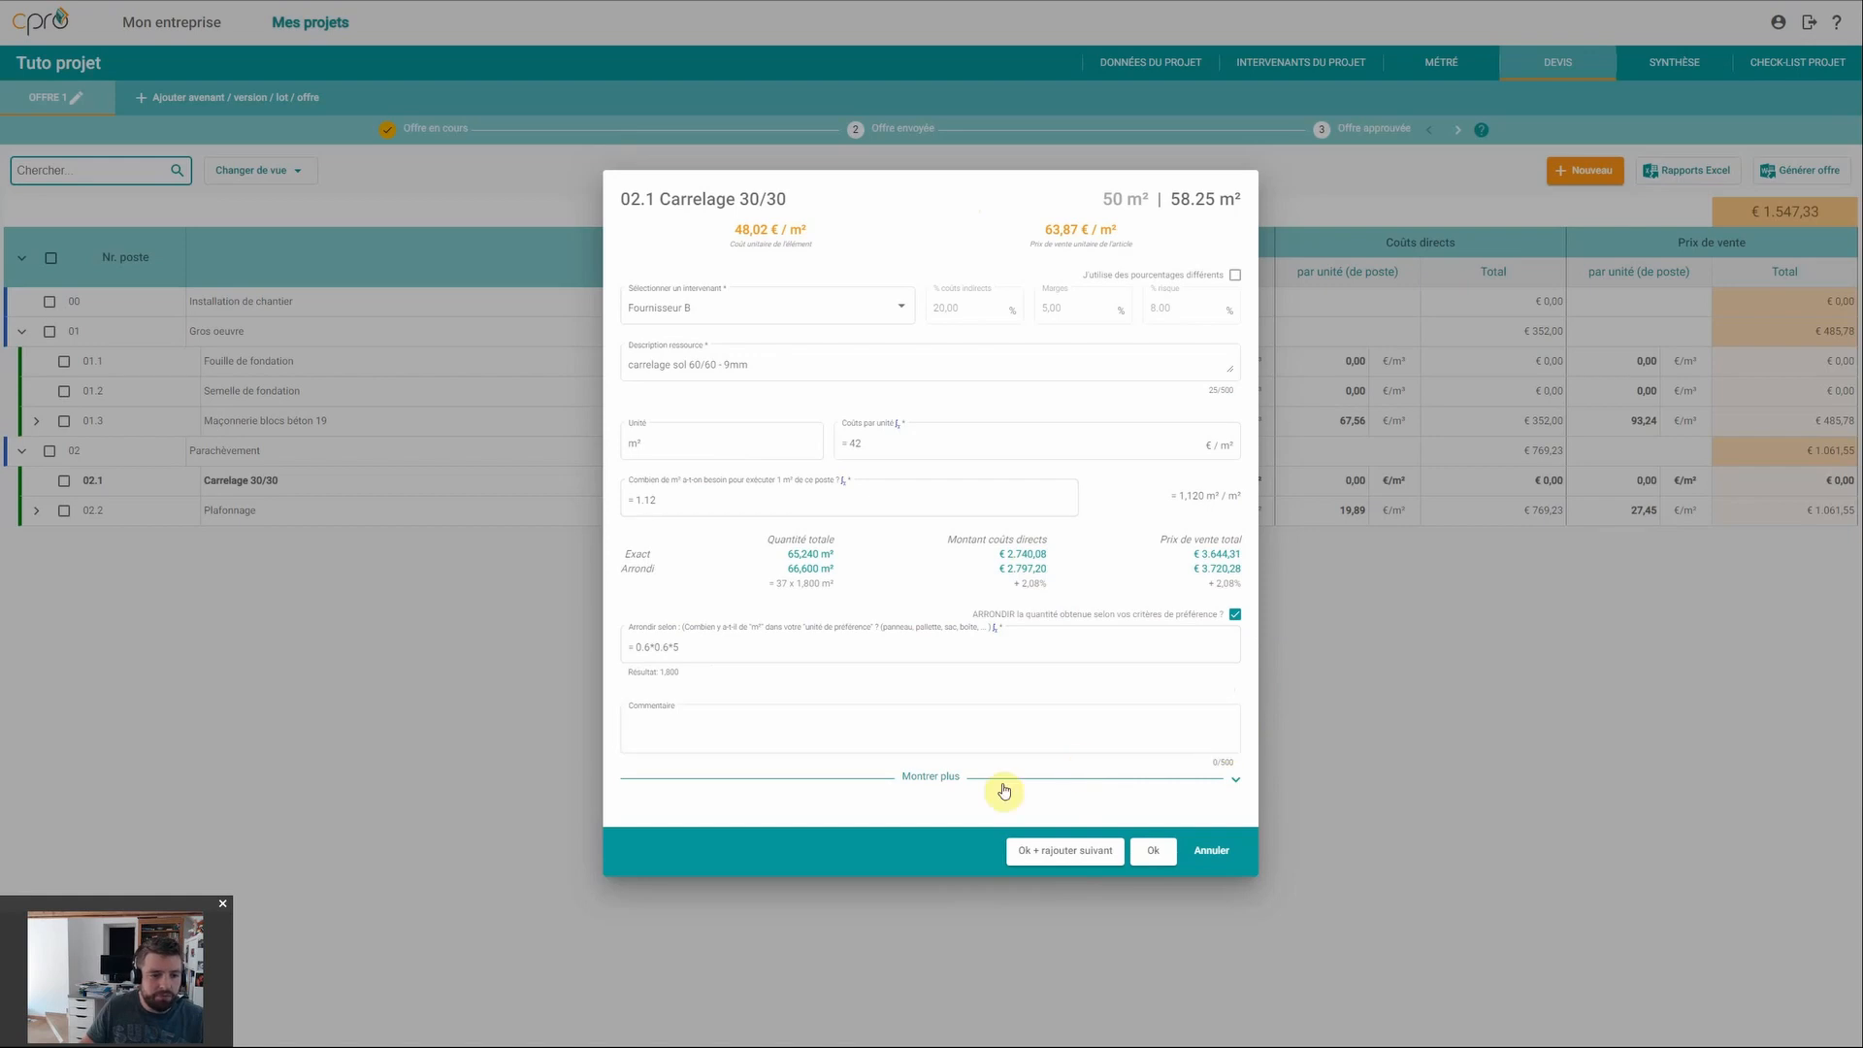
Step: Review the optional article code and supplier fields, collapse them, and save the tile resource
{"action": "left_click", "coordinate": [927, 776]}
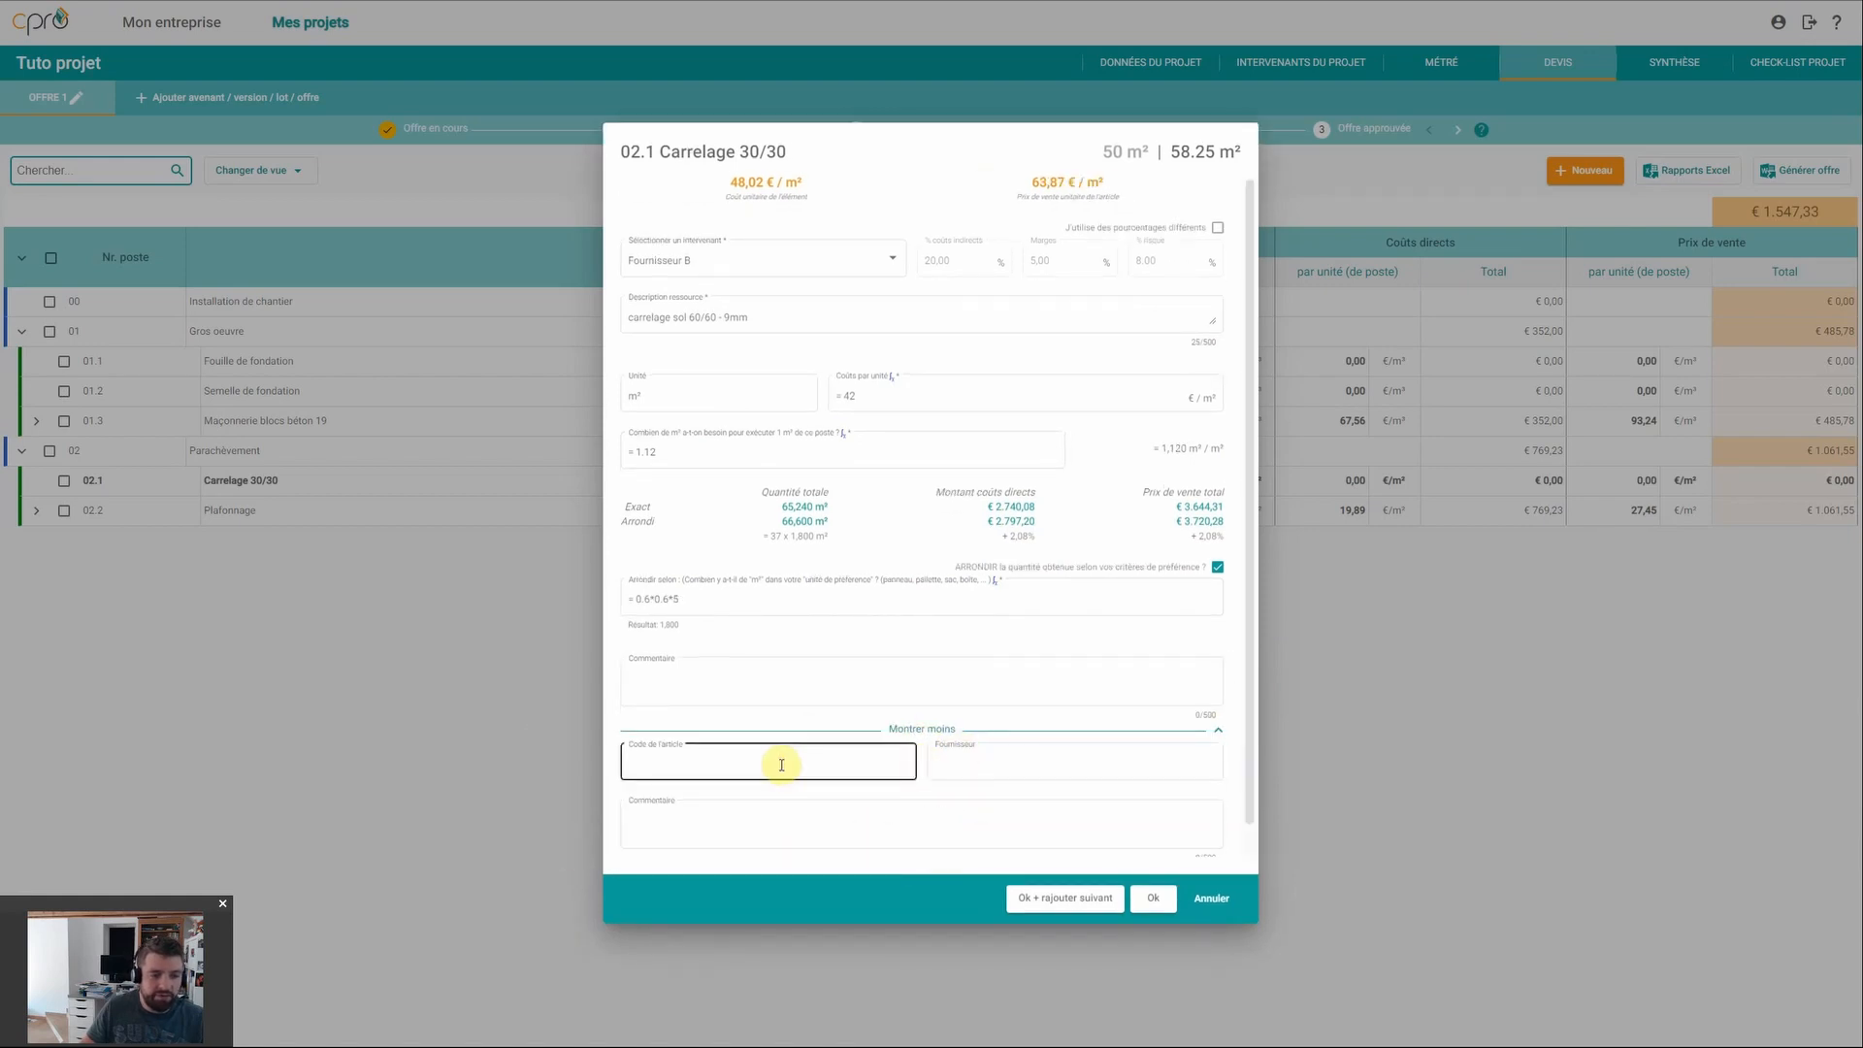
{"action": "left_click", "coordinate": [664, 761]}
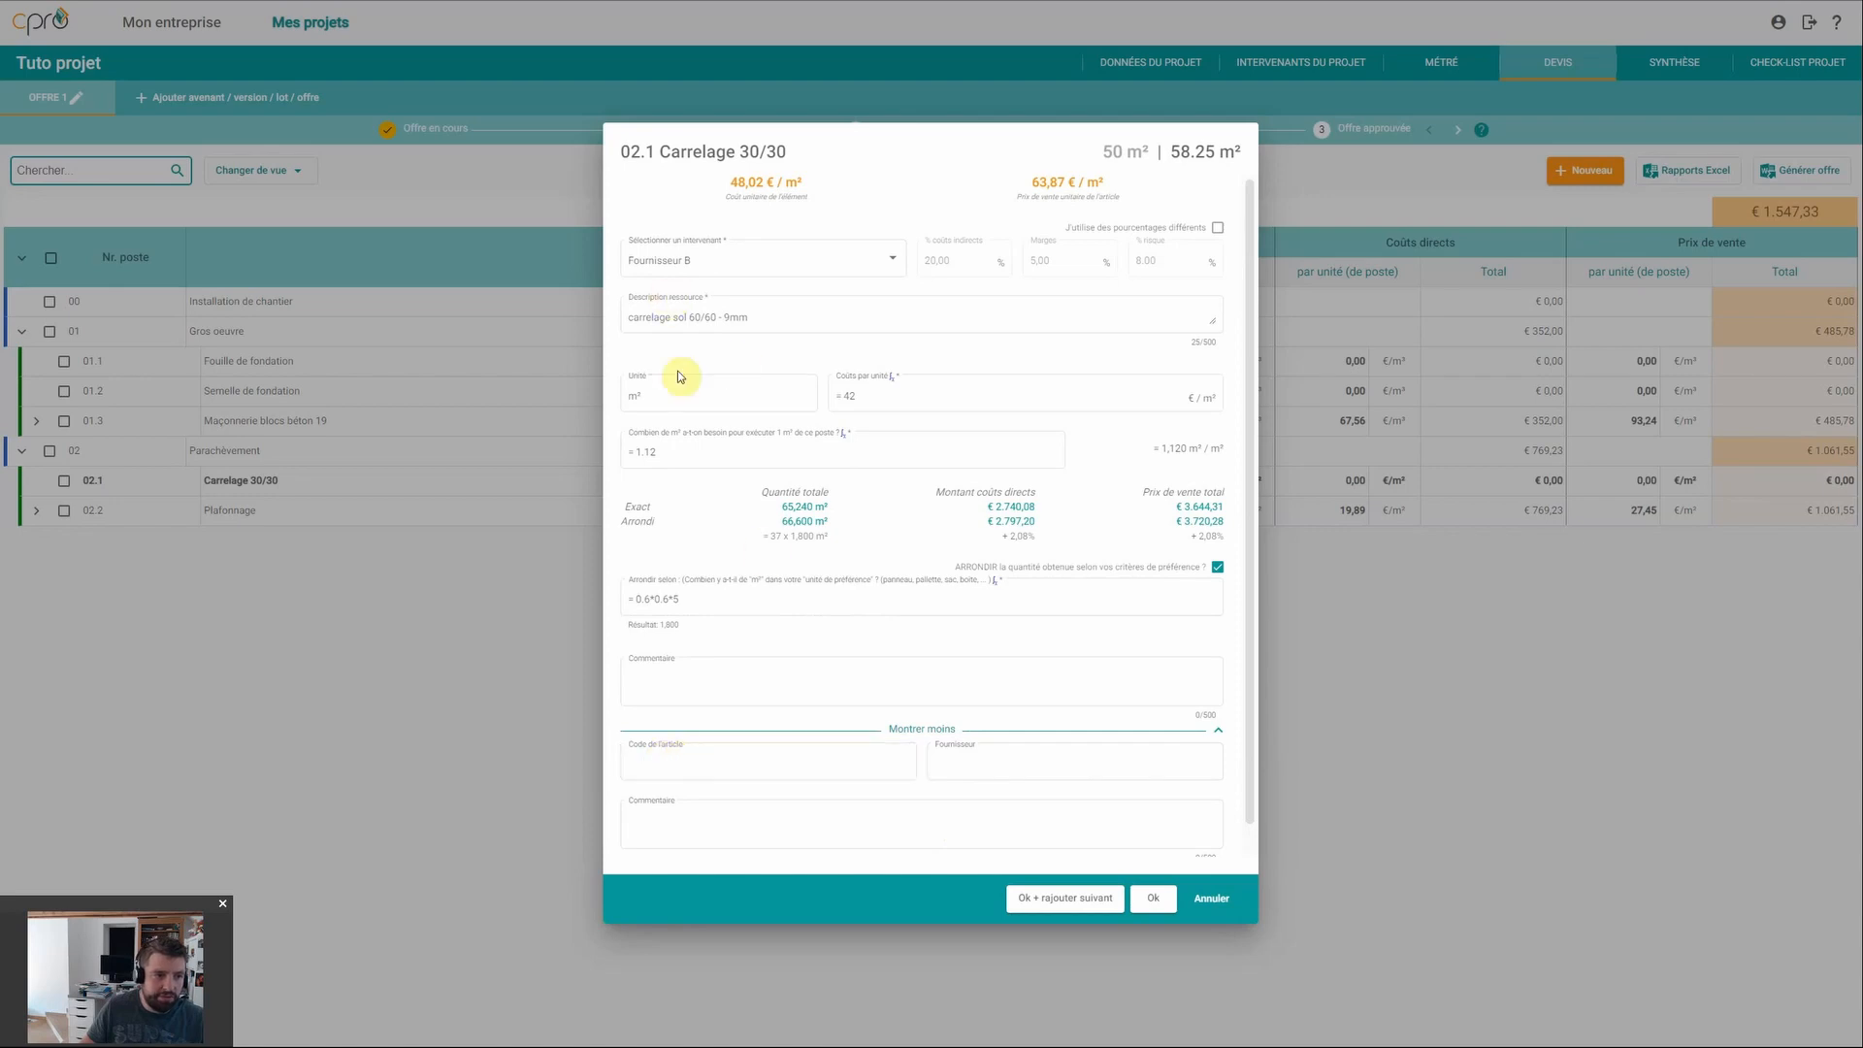
{"action": "left_click", "coordinate": [919, 735]}
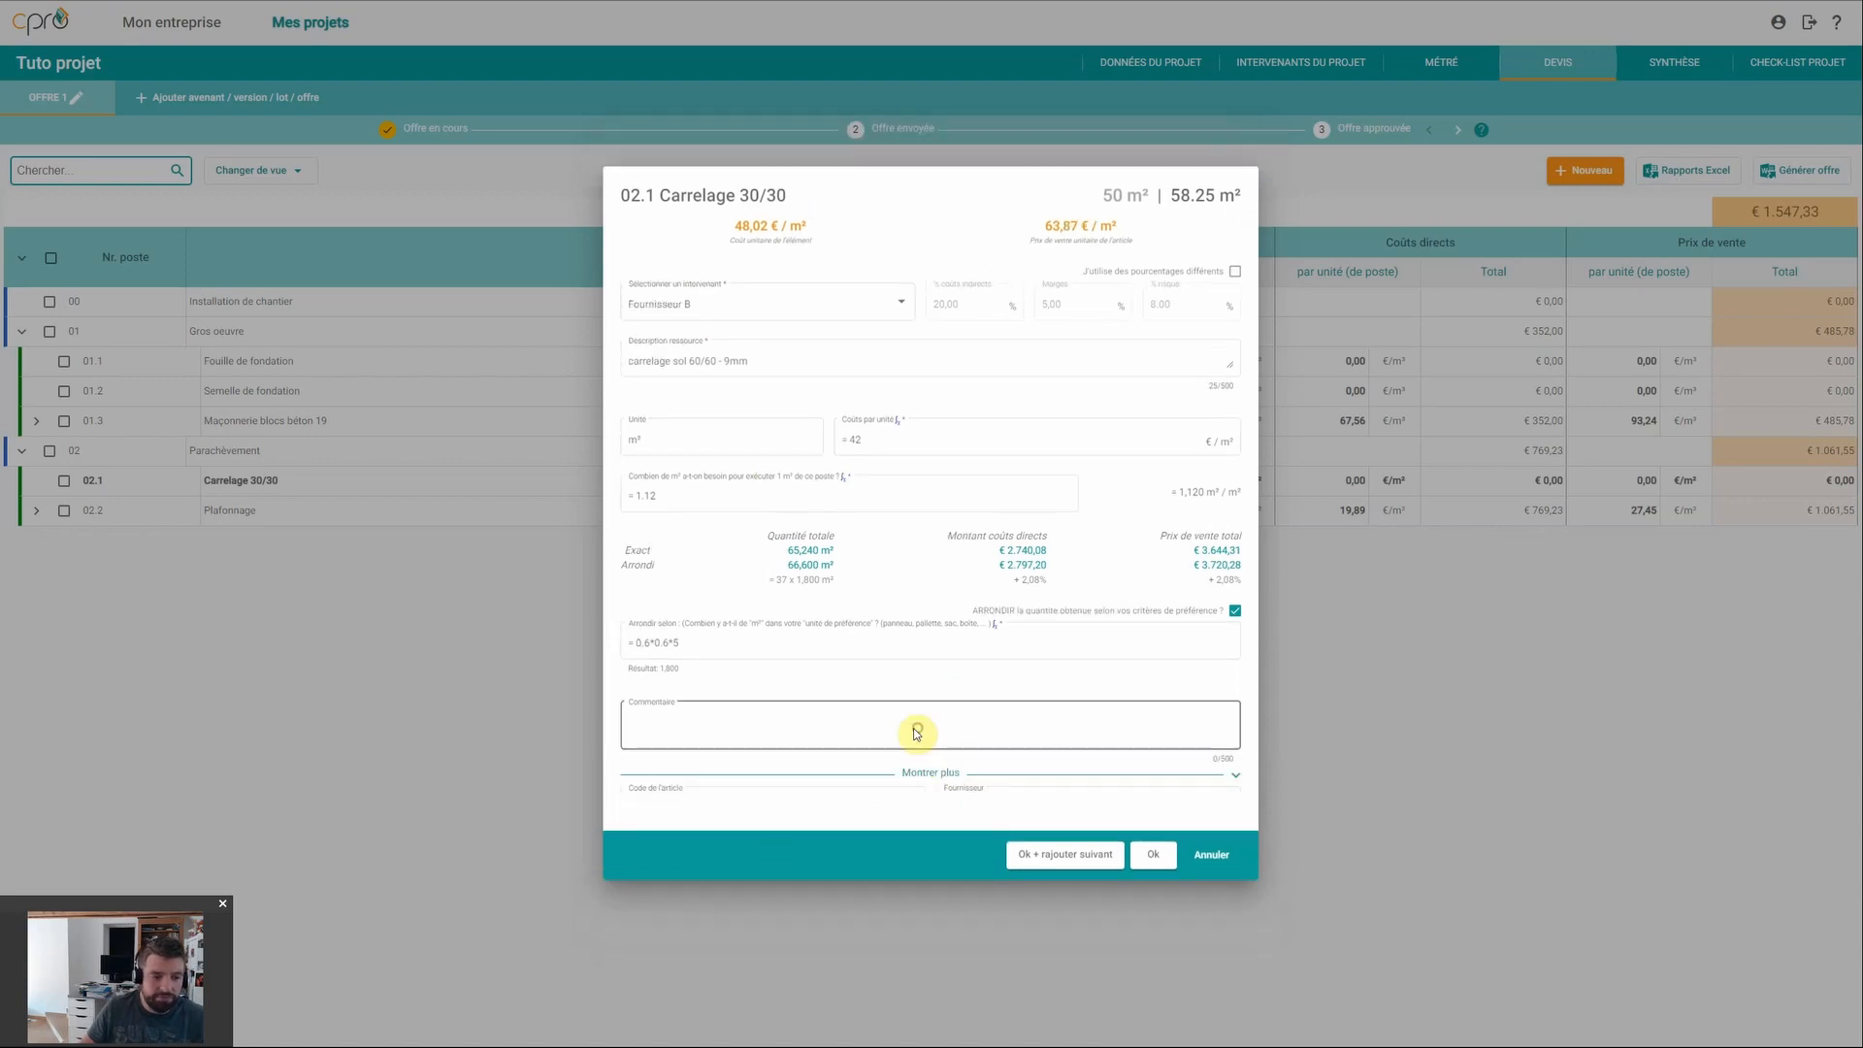
{"action": "left_click", "coordinate": [1157, 853]}
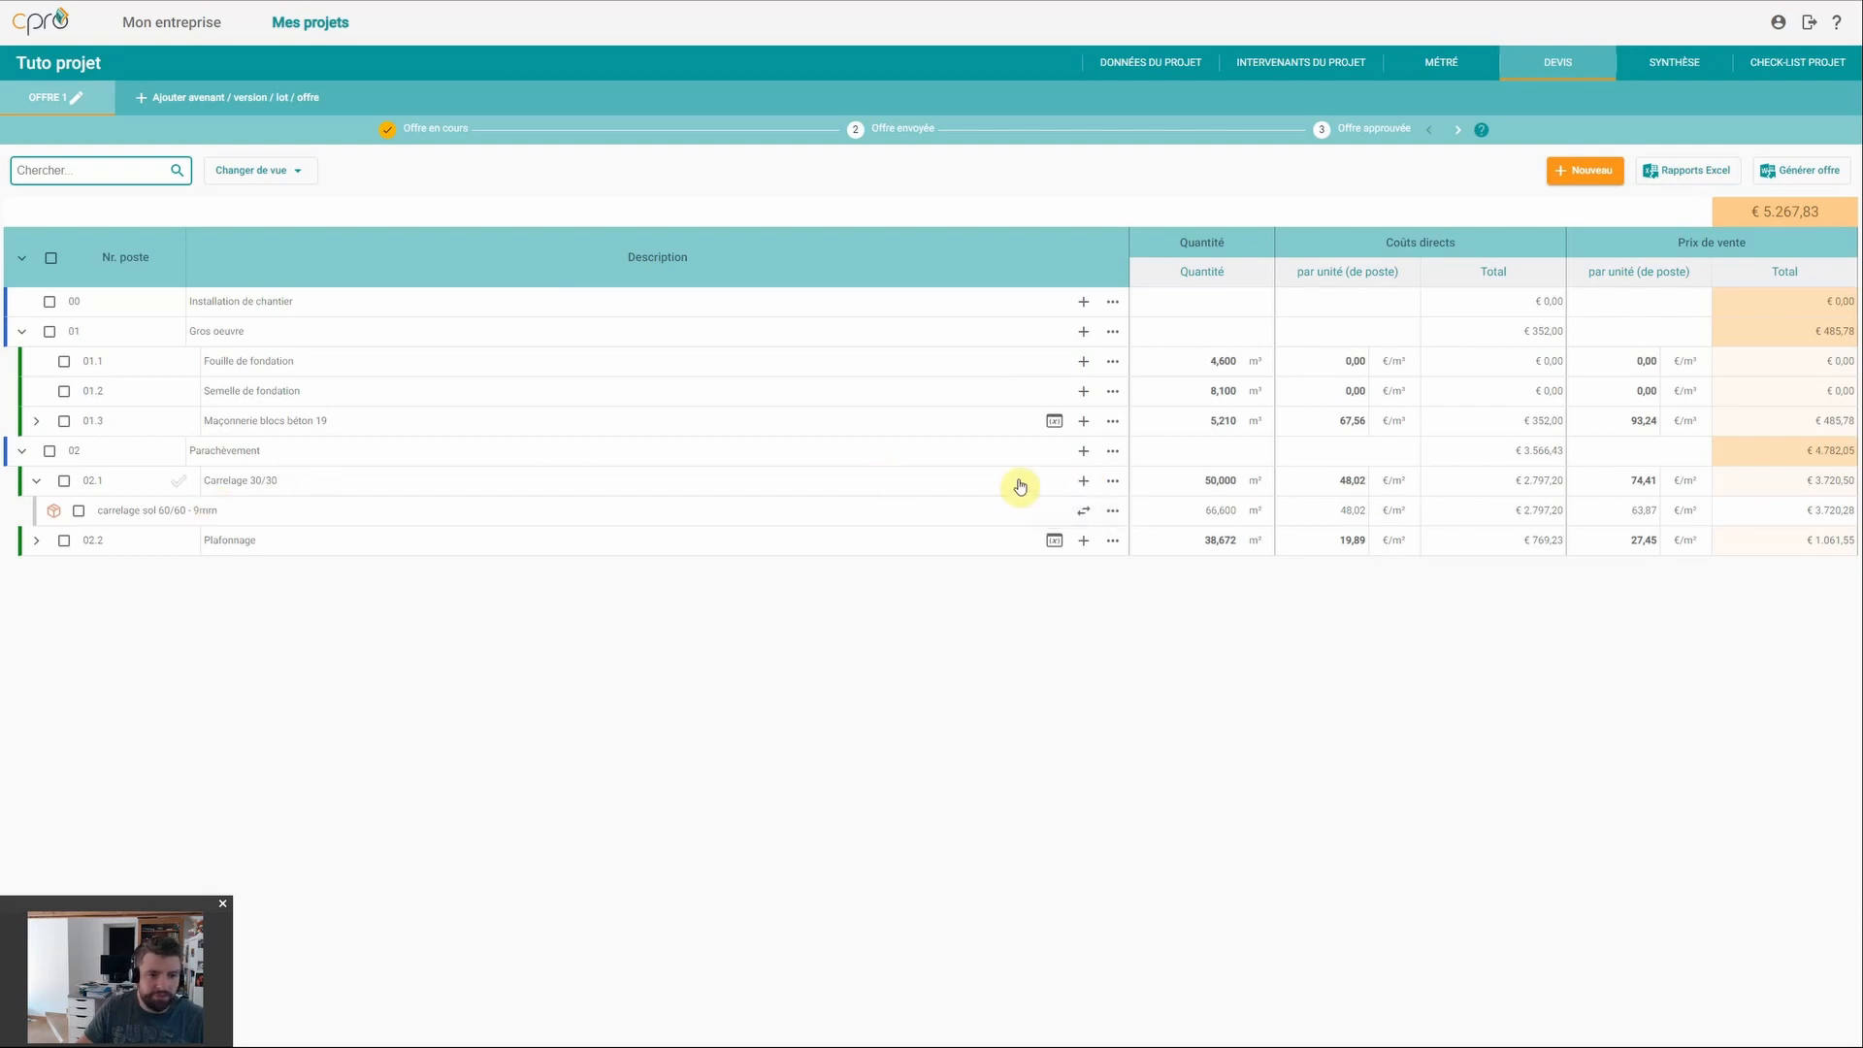
Step: Start a new resource line for item 02.1 Carrelage 30/30 and assign it to the labour team Equipe B
{"action": "left_click", "coordinate": [1083, 487]}
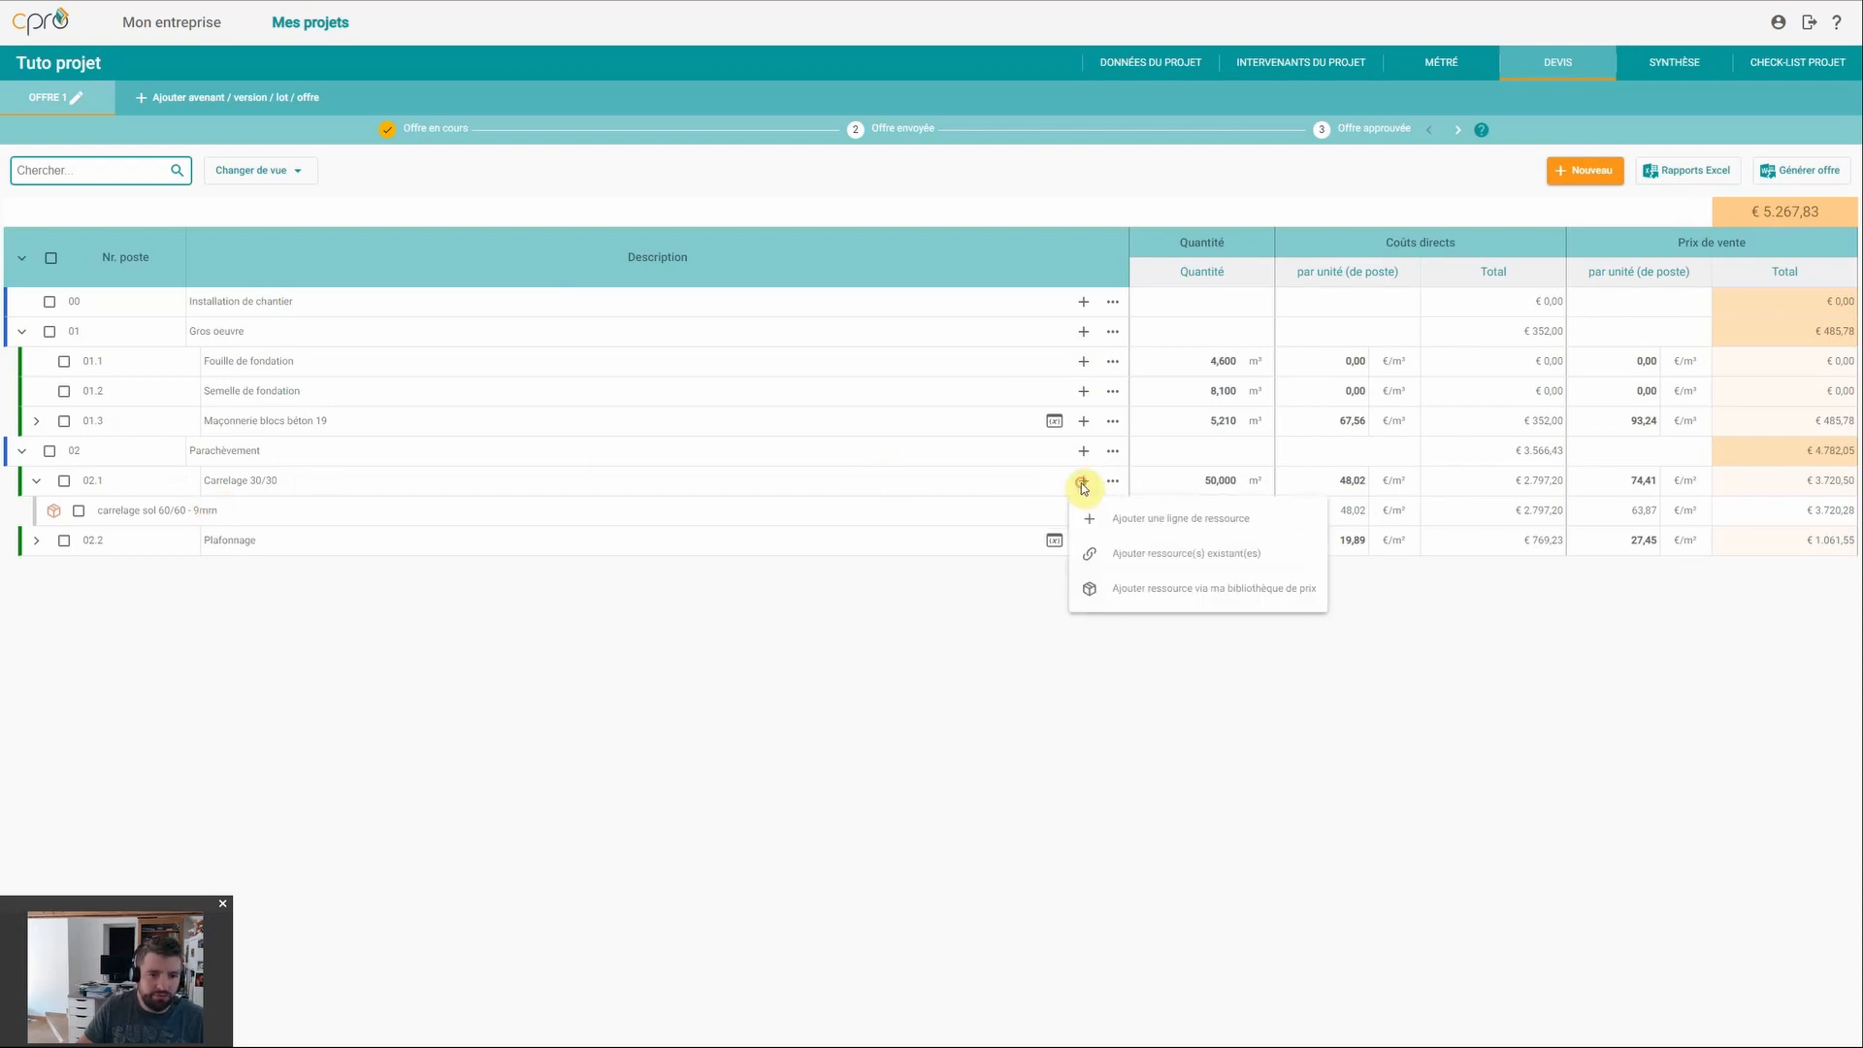
{"action": "left_click", "coordinate": [1143, 522]}
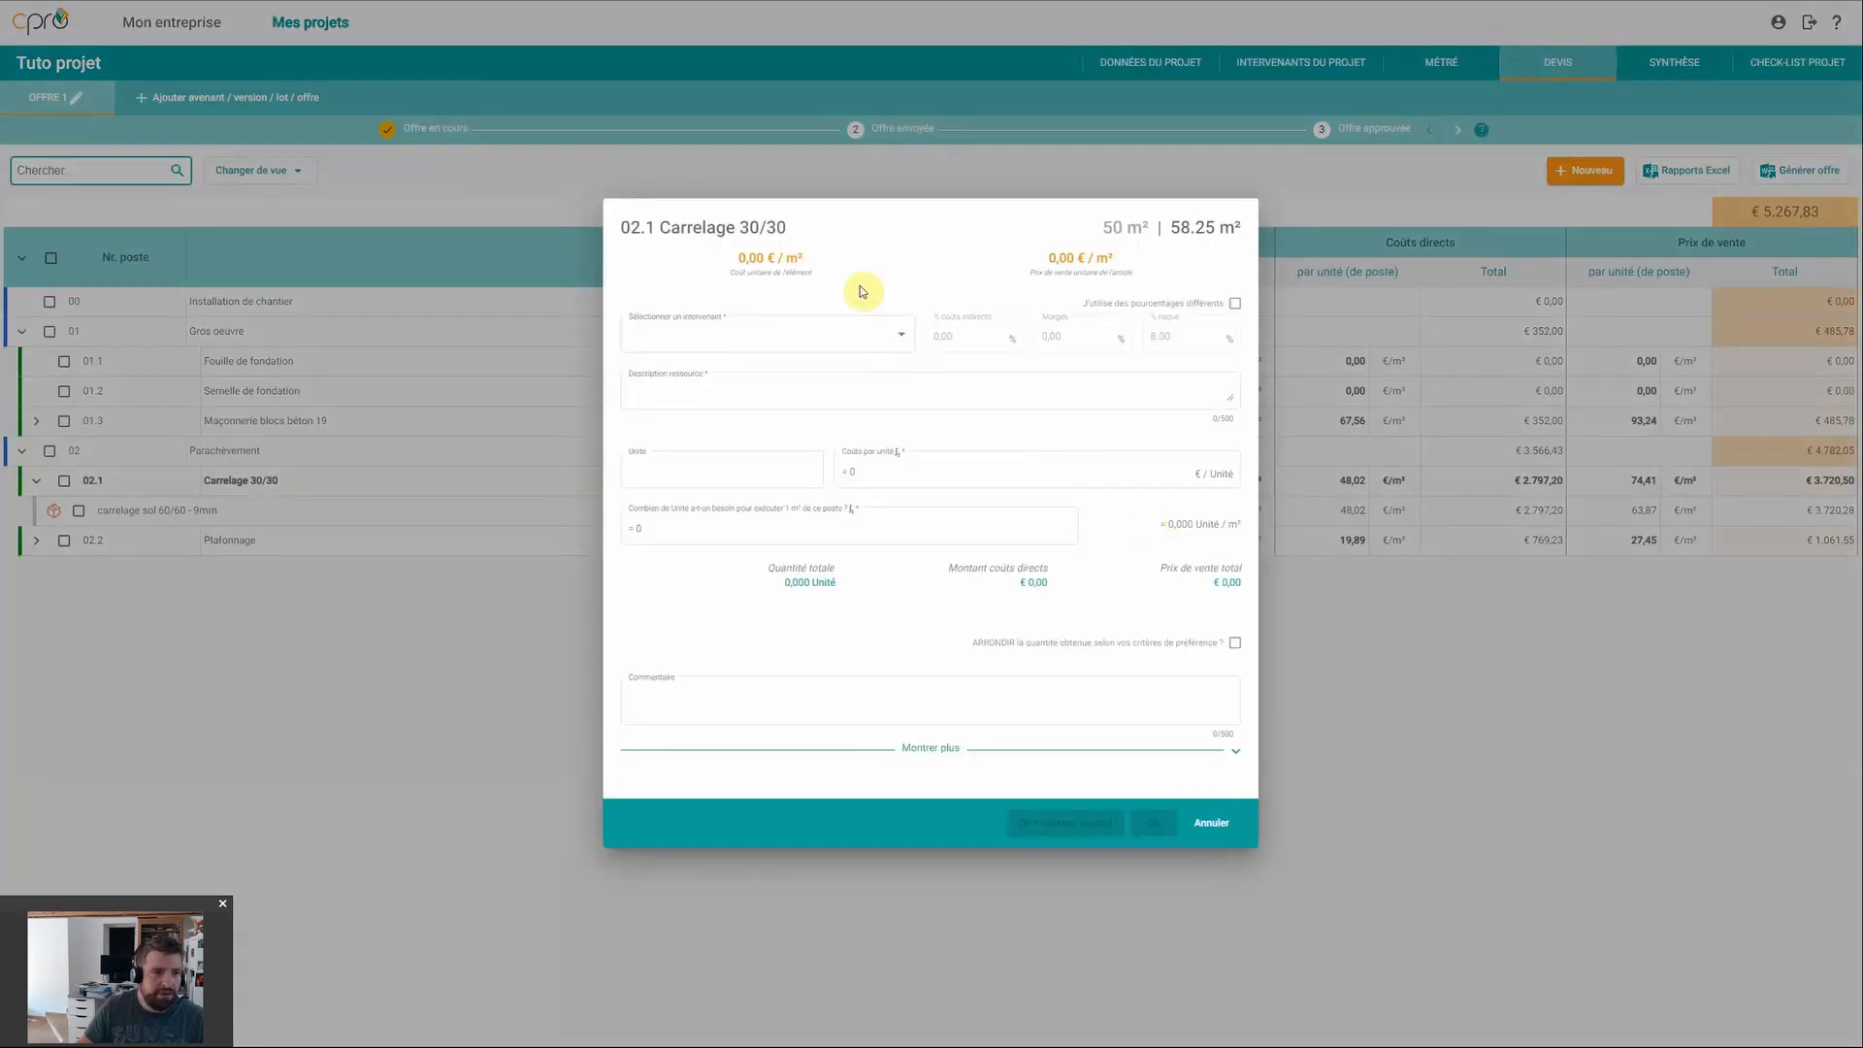
{"action": "left_click", "coordinate": [781, 339]}
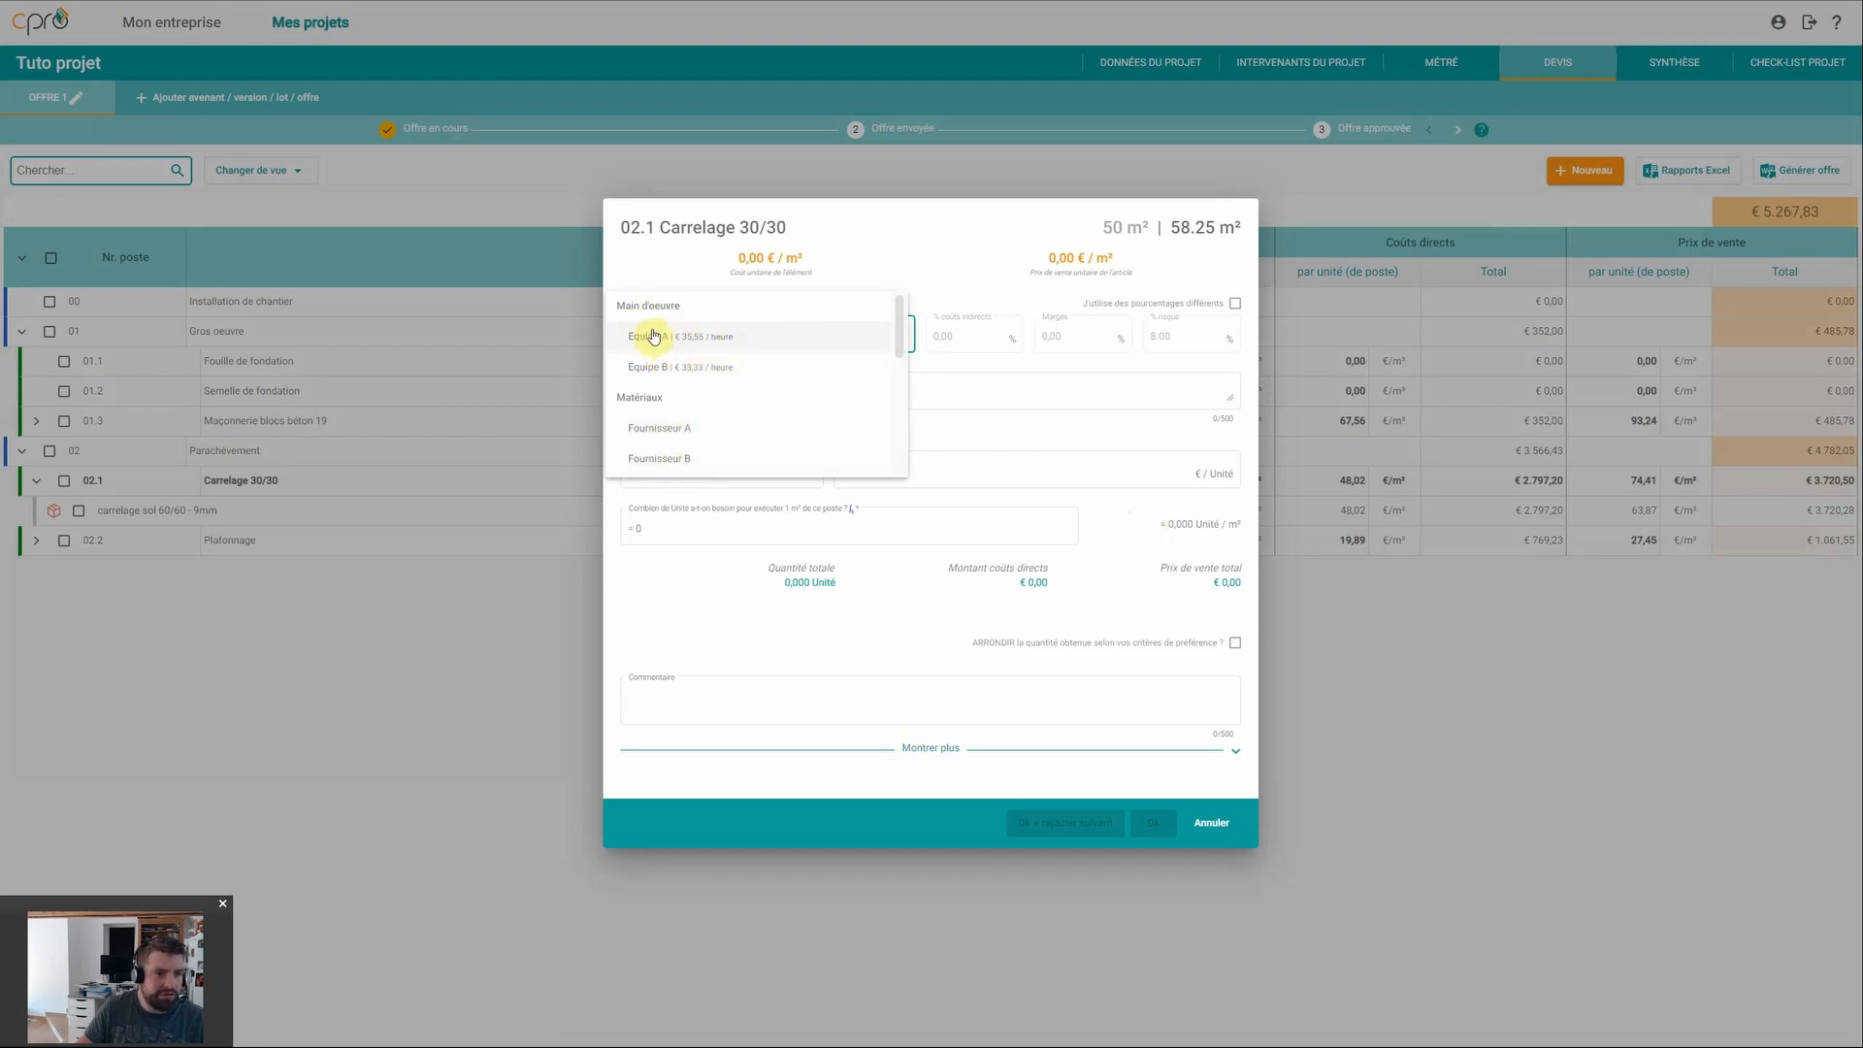
{"action": "left_click", "coordinate": [666, 368]}
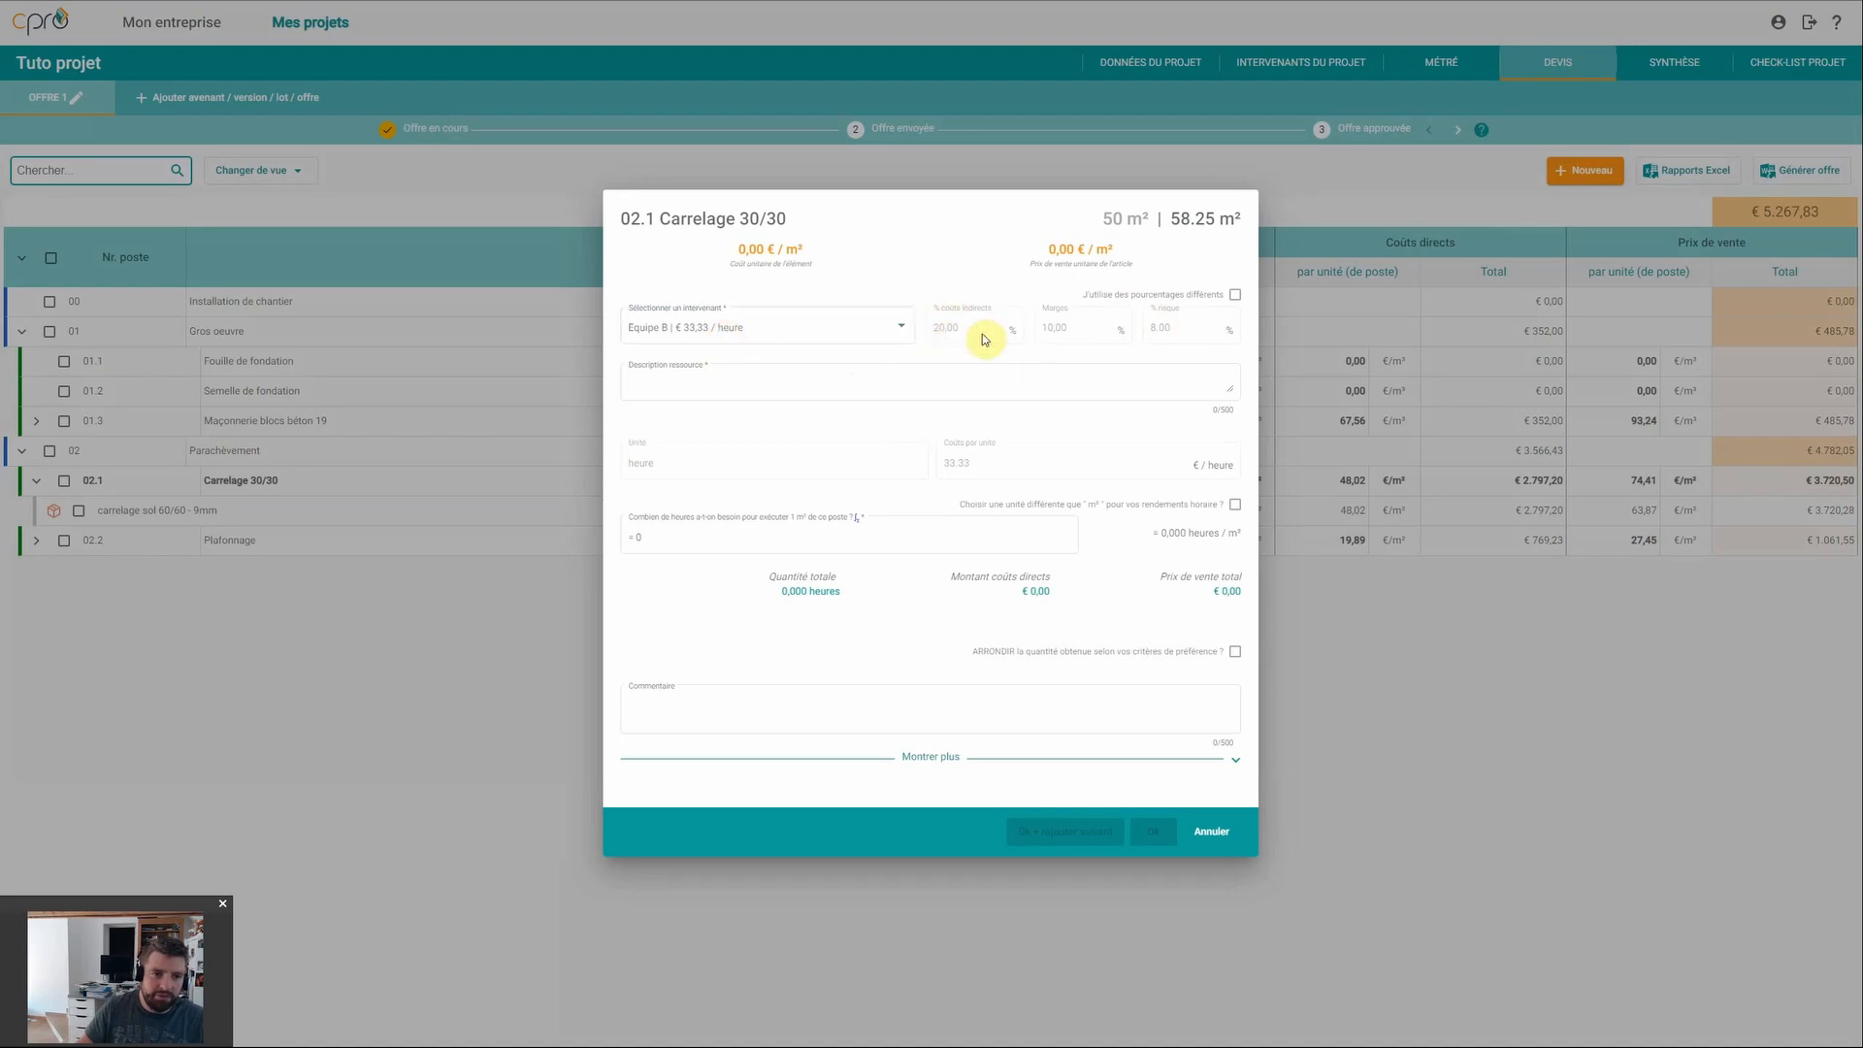
Step: Describe the labour resource as "pose du carrelage 60/60 --> double encollage" and check its unit and unit cost
{"action": "left_click", "coordinate": [874, 382]}
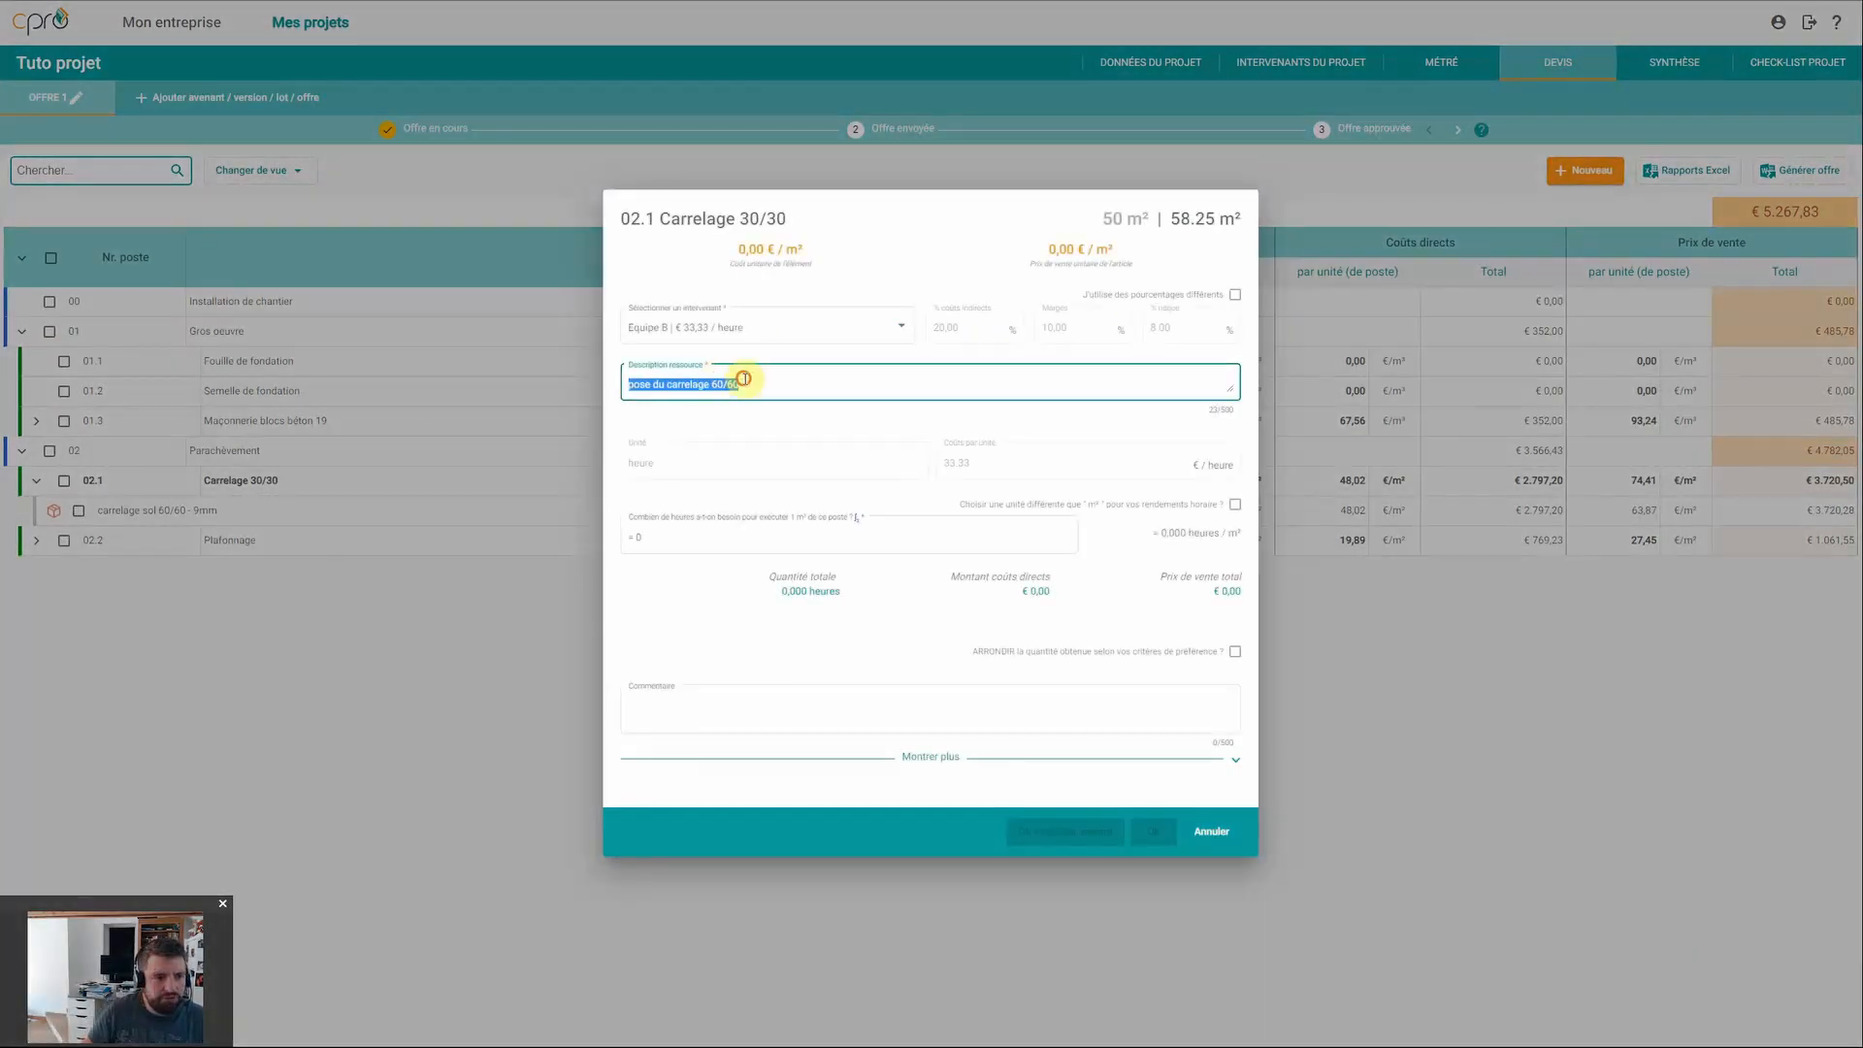
{"action": "left_click", "coordinate": [756, 382]}
{"action": "left_click_drag", "start_coordinate": [756, 382], "coordinate": [626, 382]}
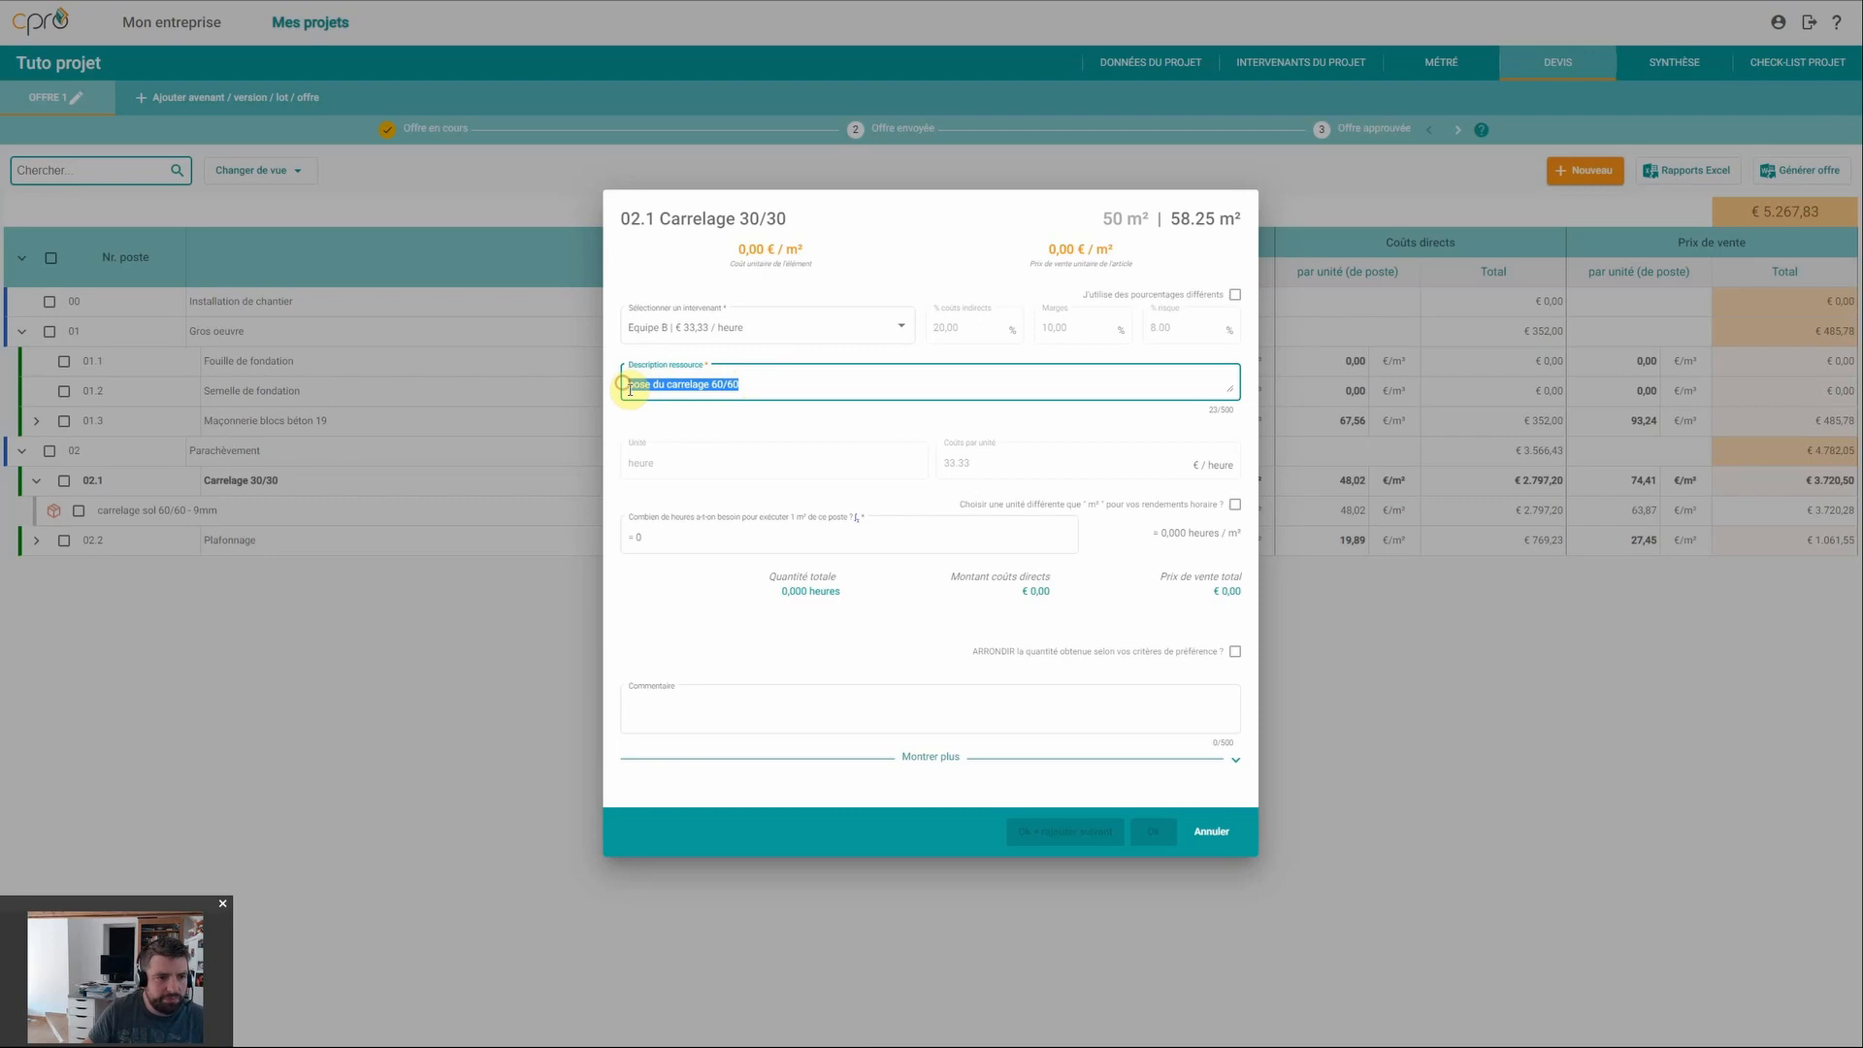
{"action": "left_click", "coordinate": [774, 385]}
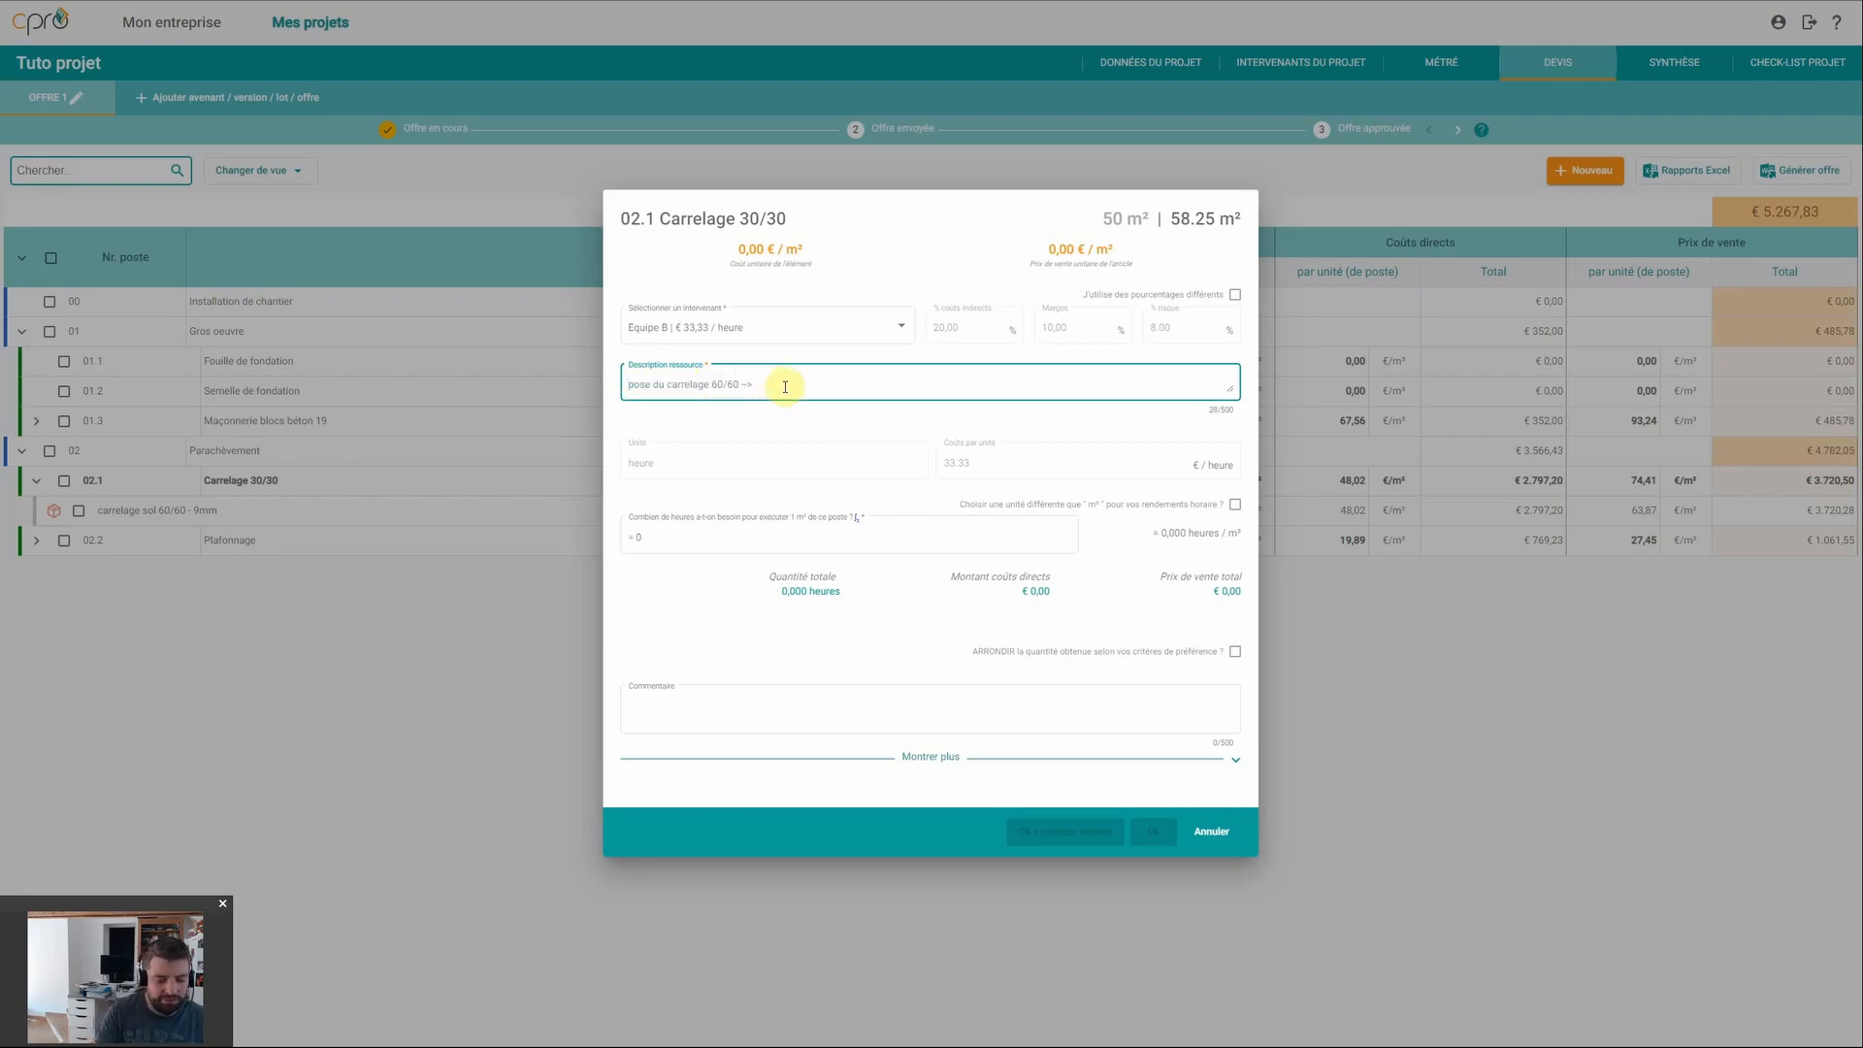
{"action": "type", "text": "--> double encollage"}
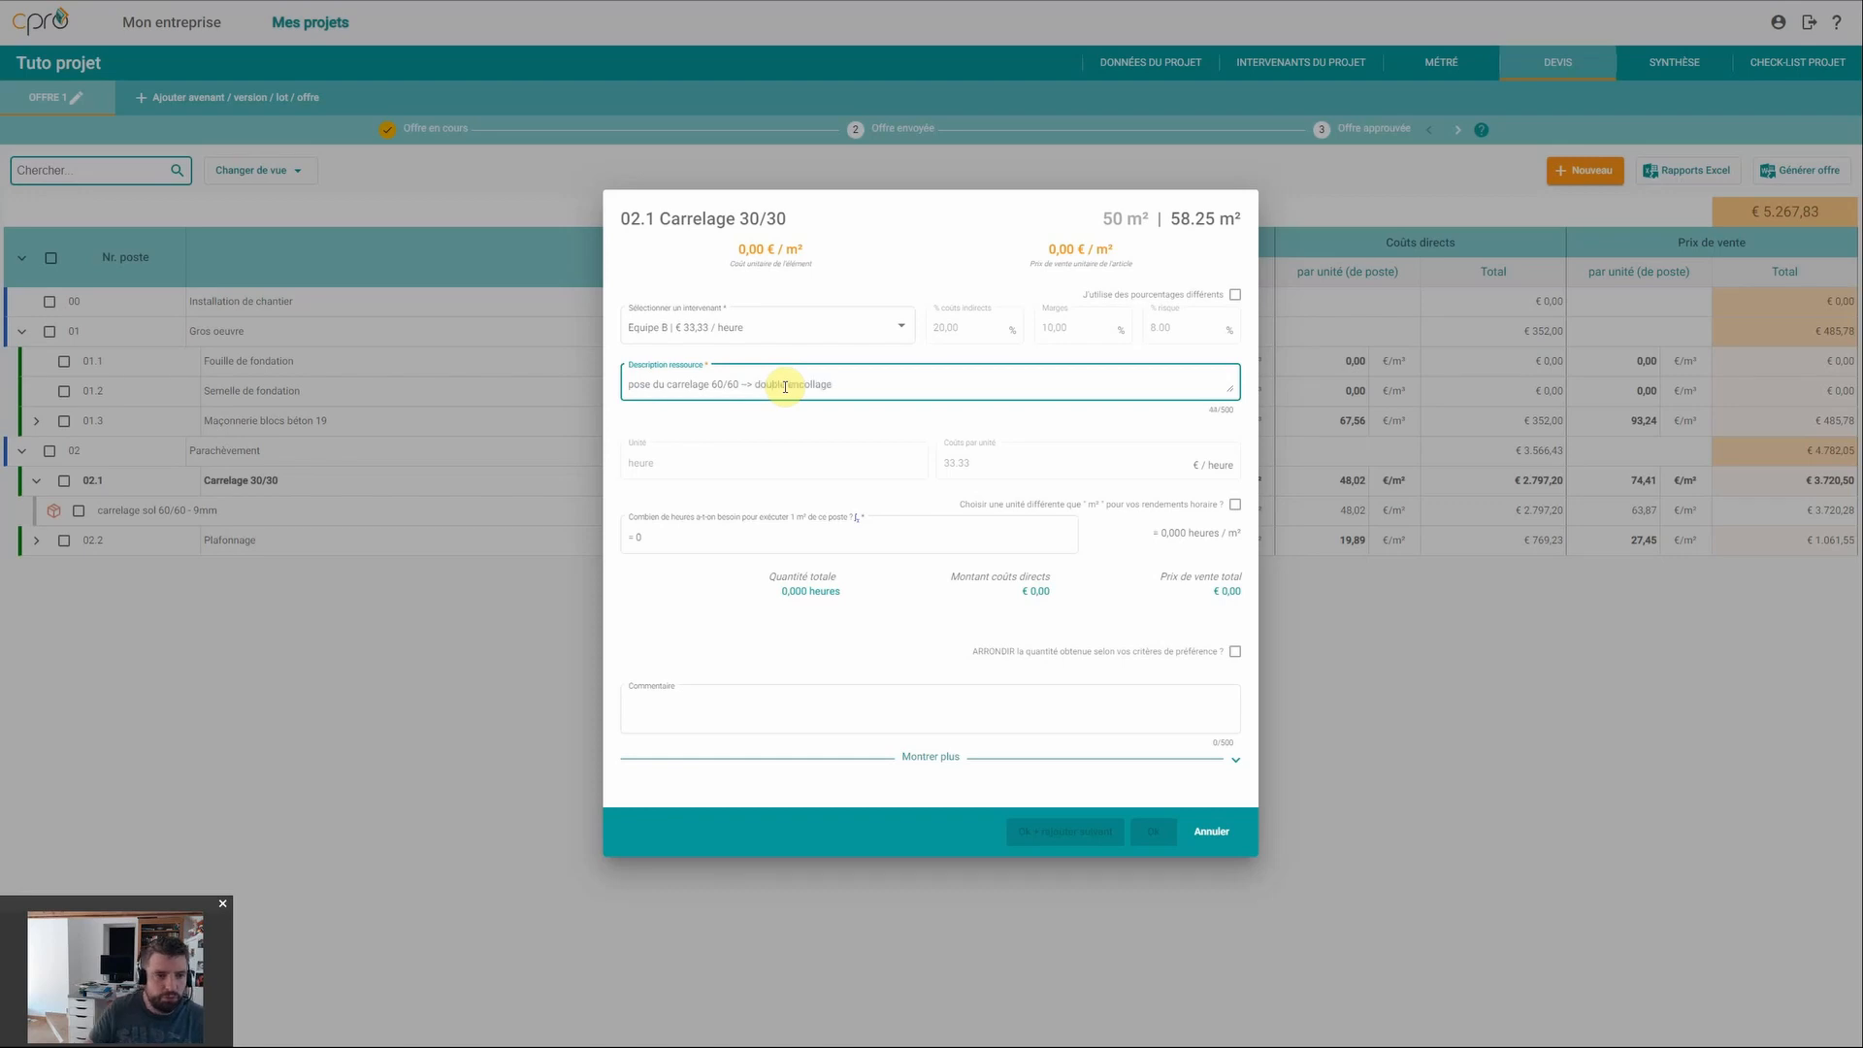
{"action": "left_click", "coordinate": [838, 408]}
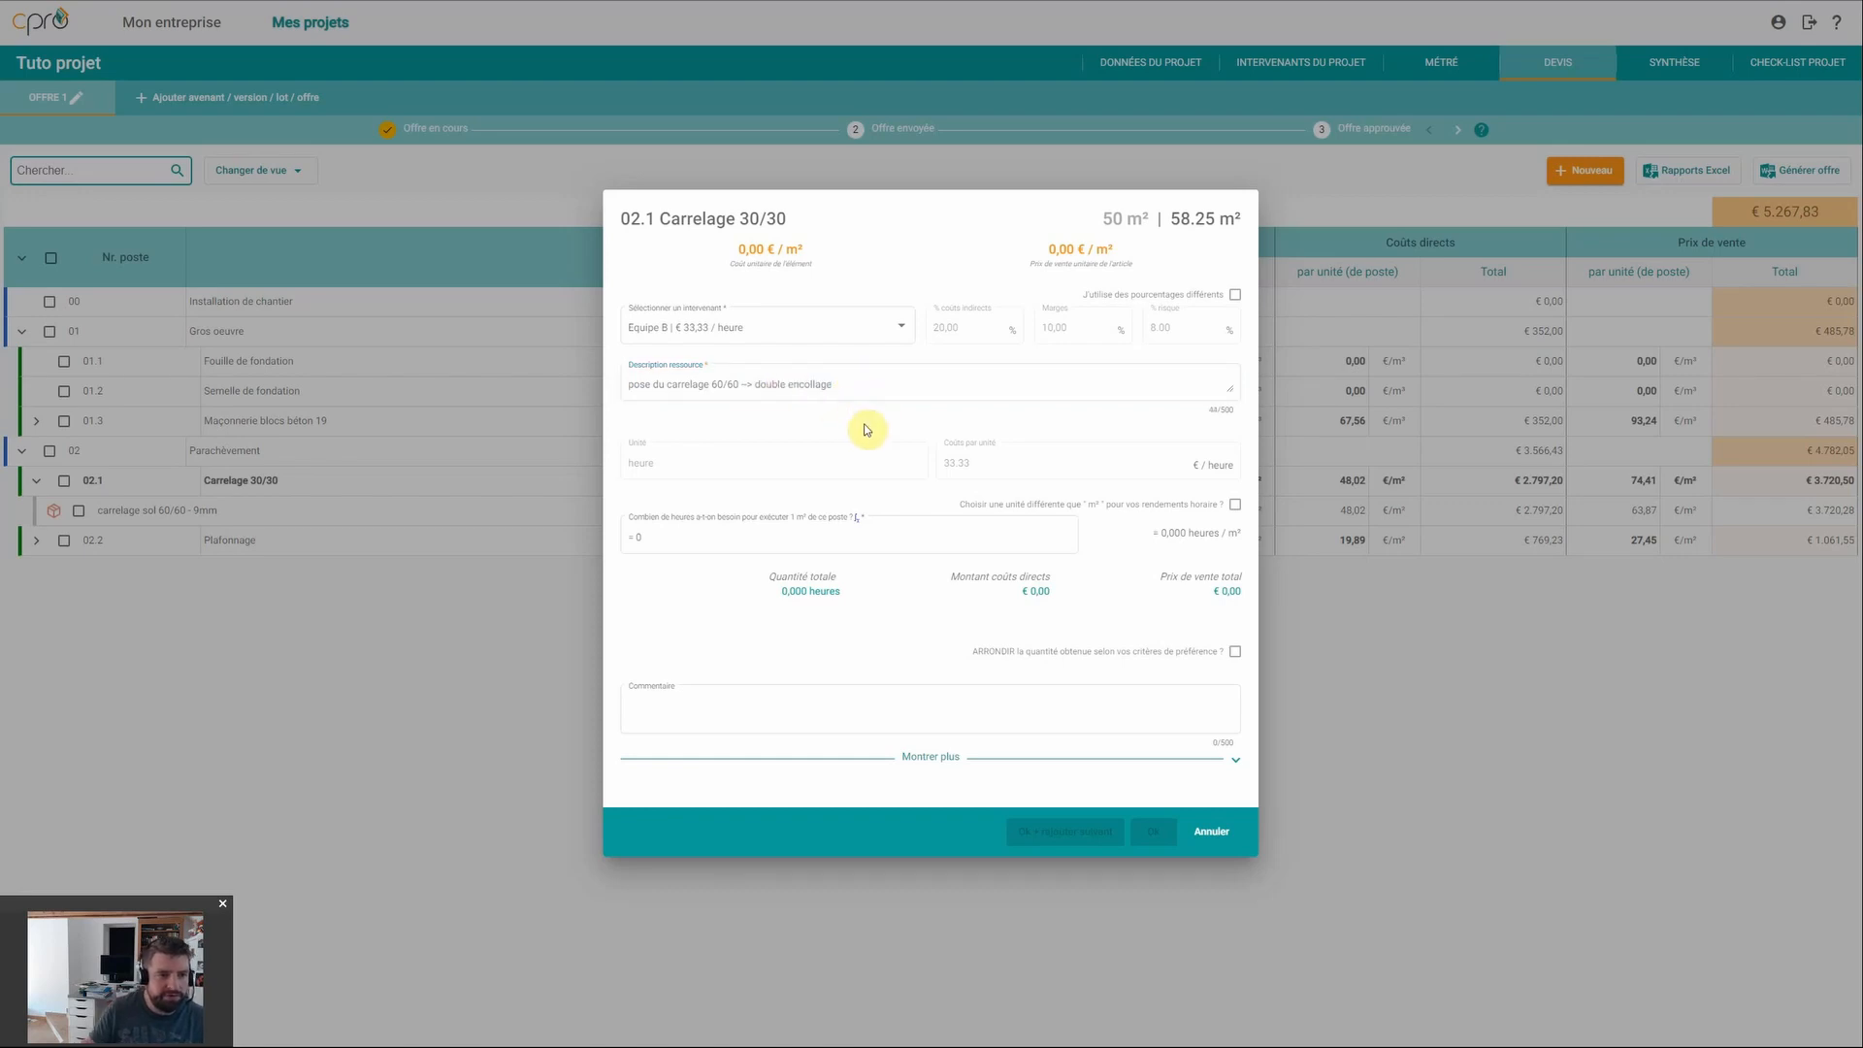
{"action": "left_click", "coordinate": [638, 458]}
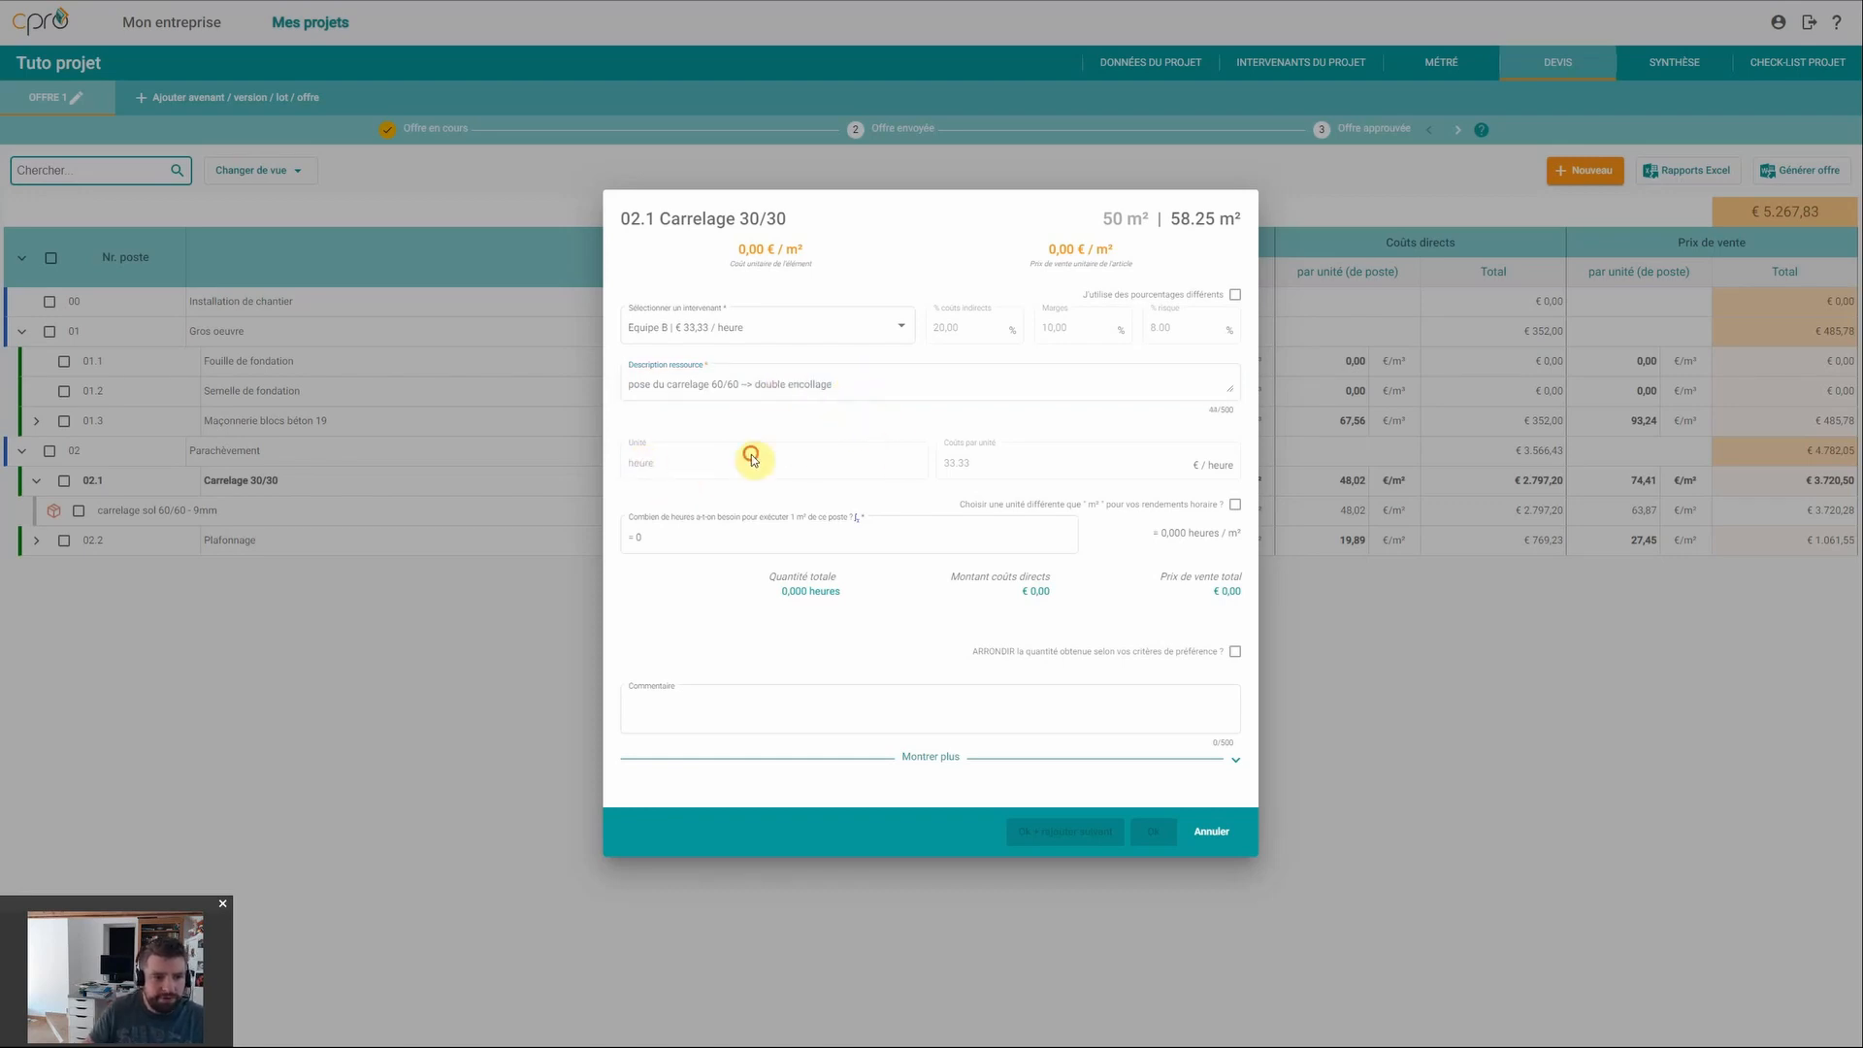
{"action": "left_click", "coordinate": [979, 466]}
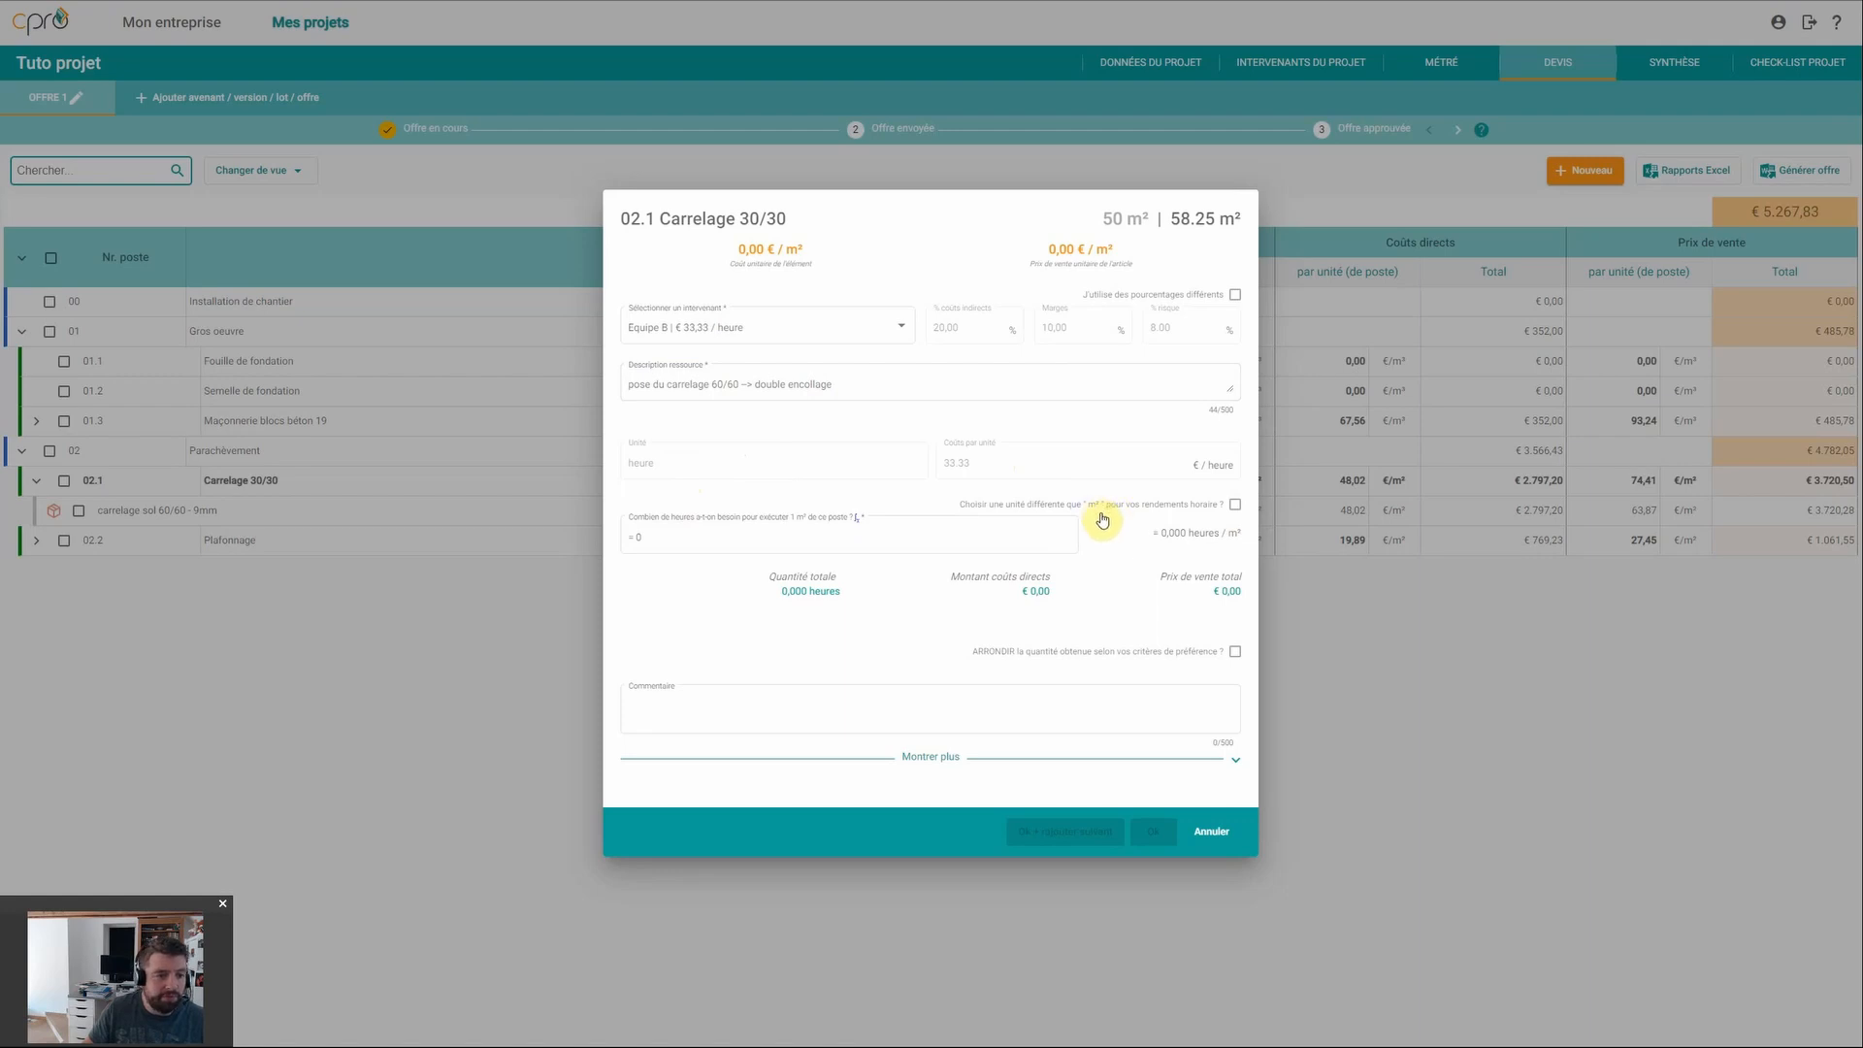
Step: Try pièce as a different unit for the hourly output, and turn the different-unit option off again
{"action": "left_click", "coordinate": [1235, 507]}
{"action": "left_click", "coordinate": [761, 519]}
{"action": "left_click", "coordinate": [715, 679]}
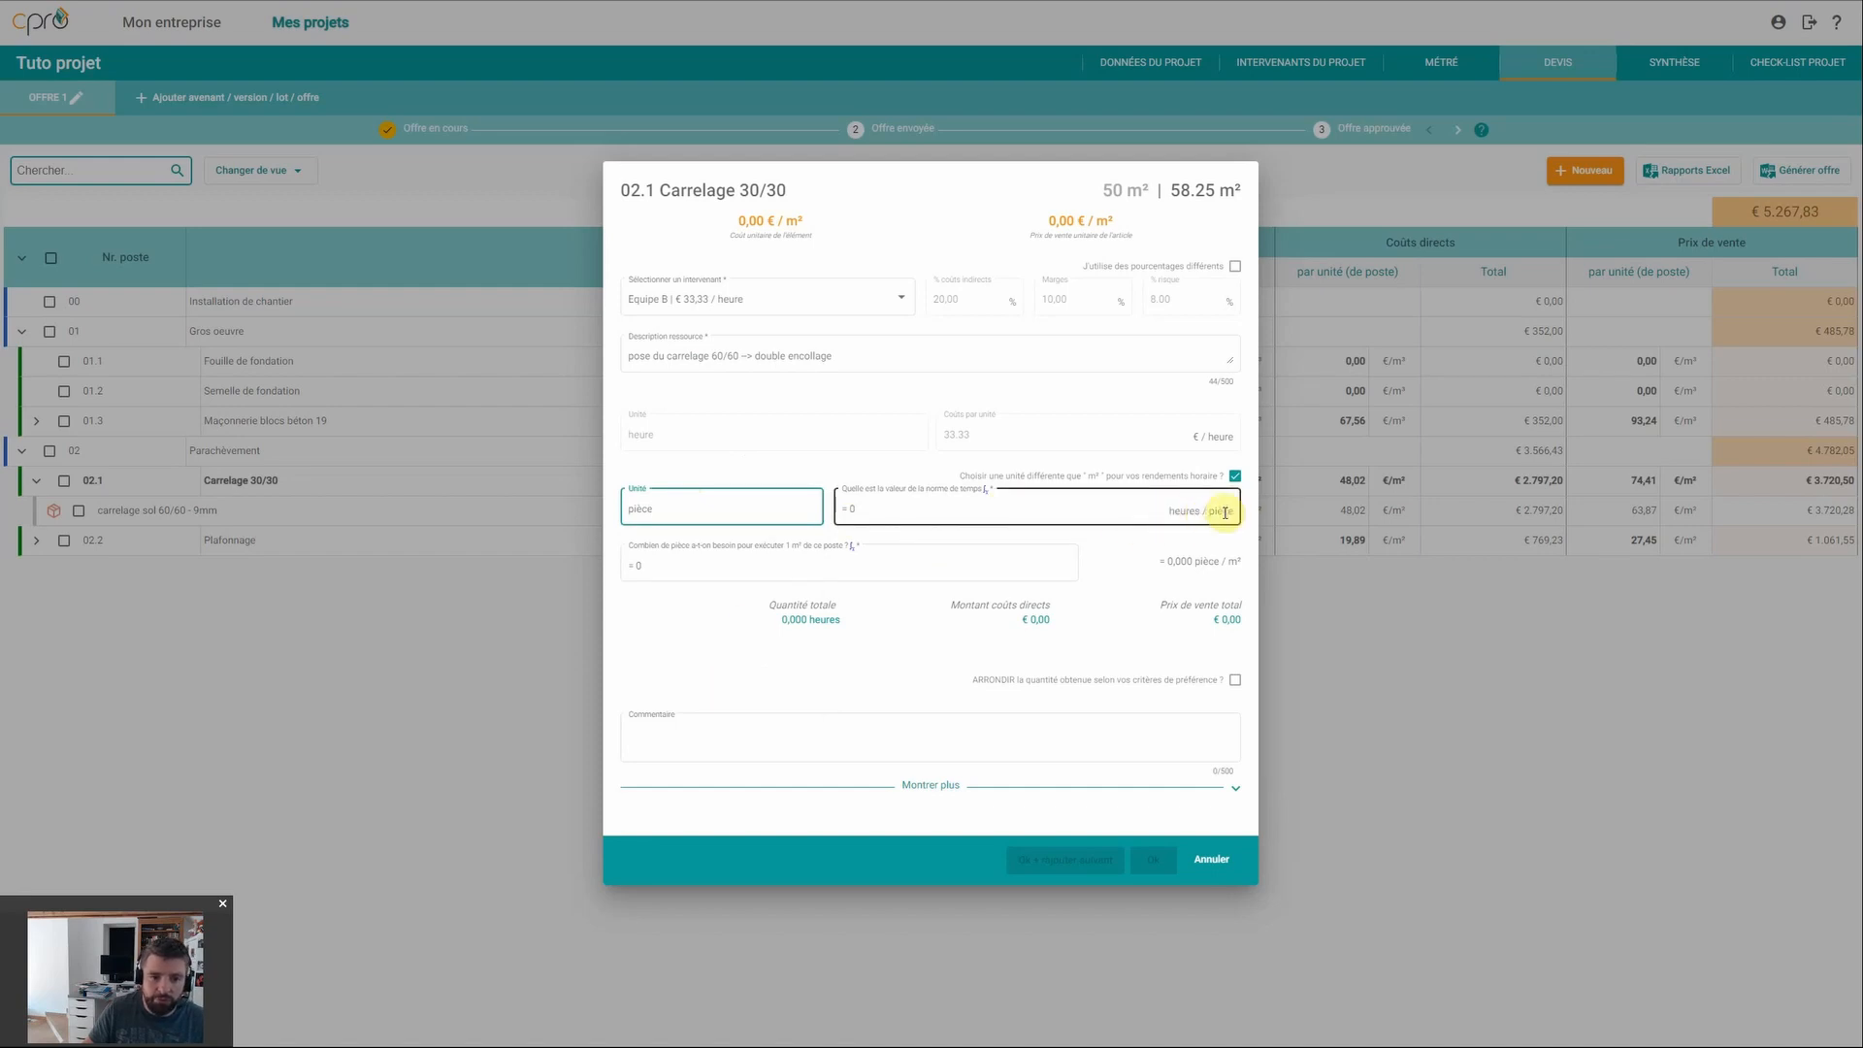
{"action": "left_click", "coordinate": [1235, 476]}
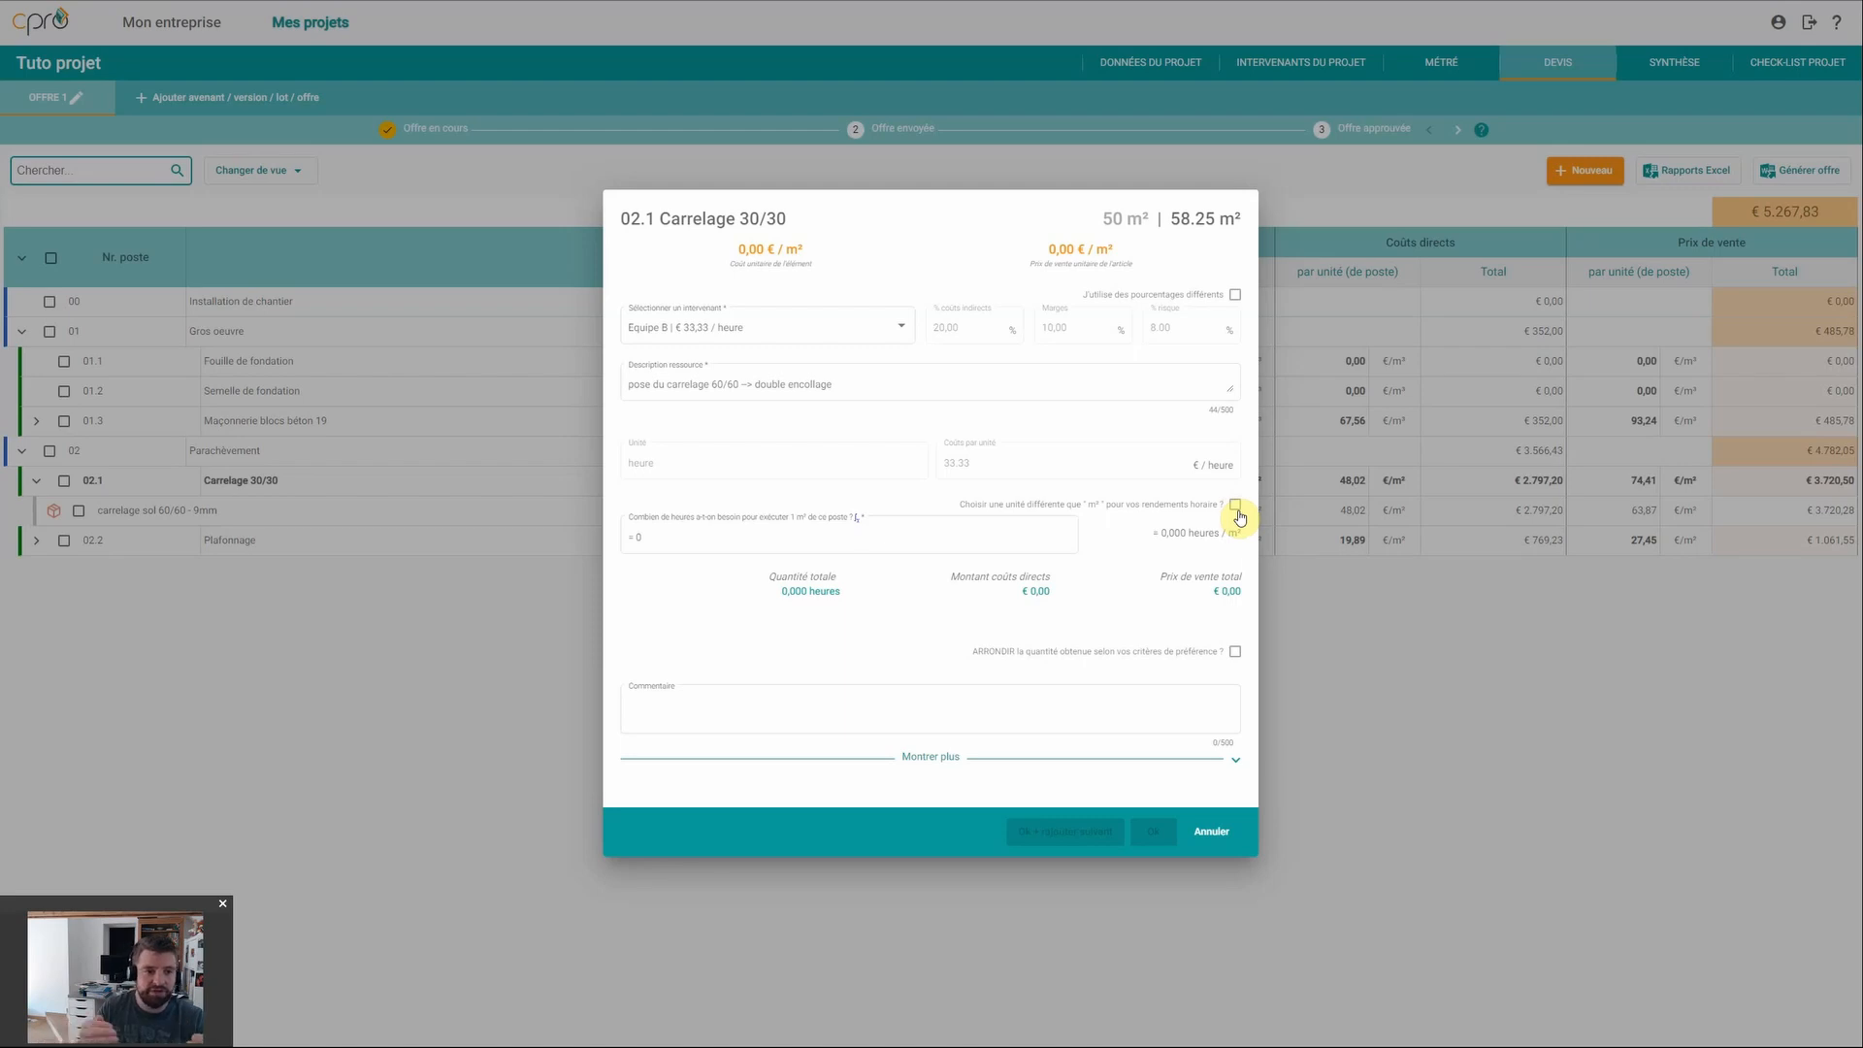
Step: Enter 8/12 as the hours needed to execute 1 m² of the item, and check the resulting rate
{"action": "left_click", "coordinate": [663, 532]}
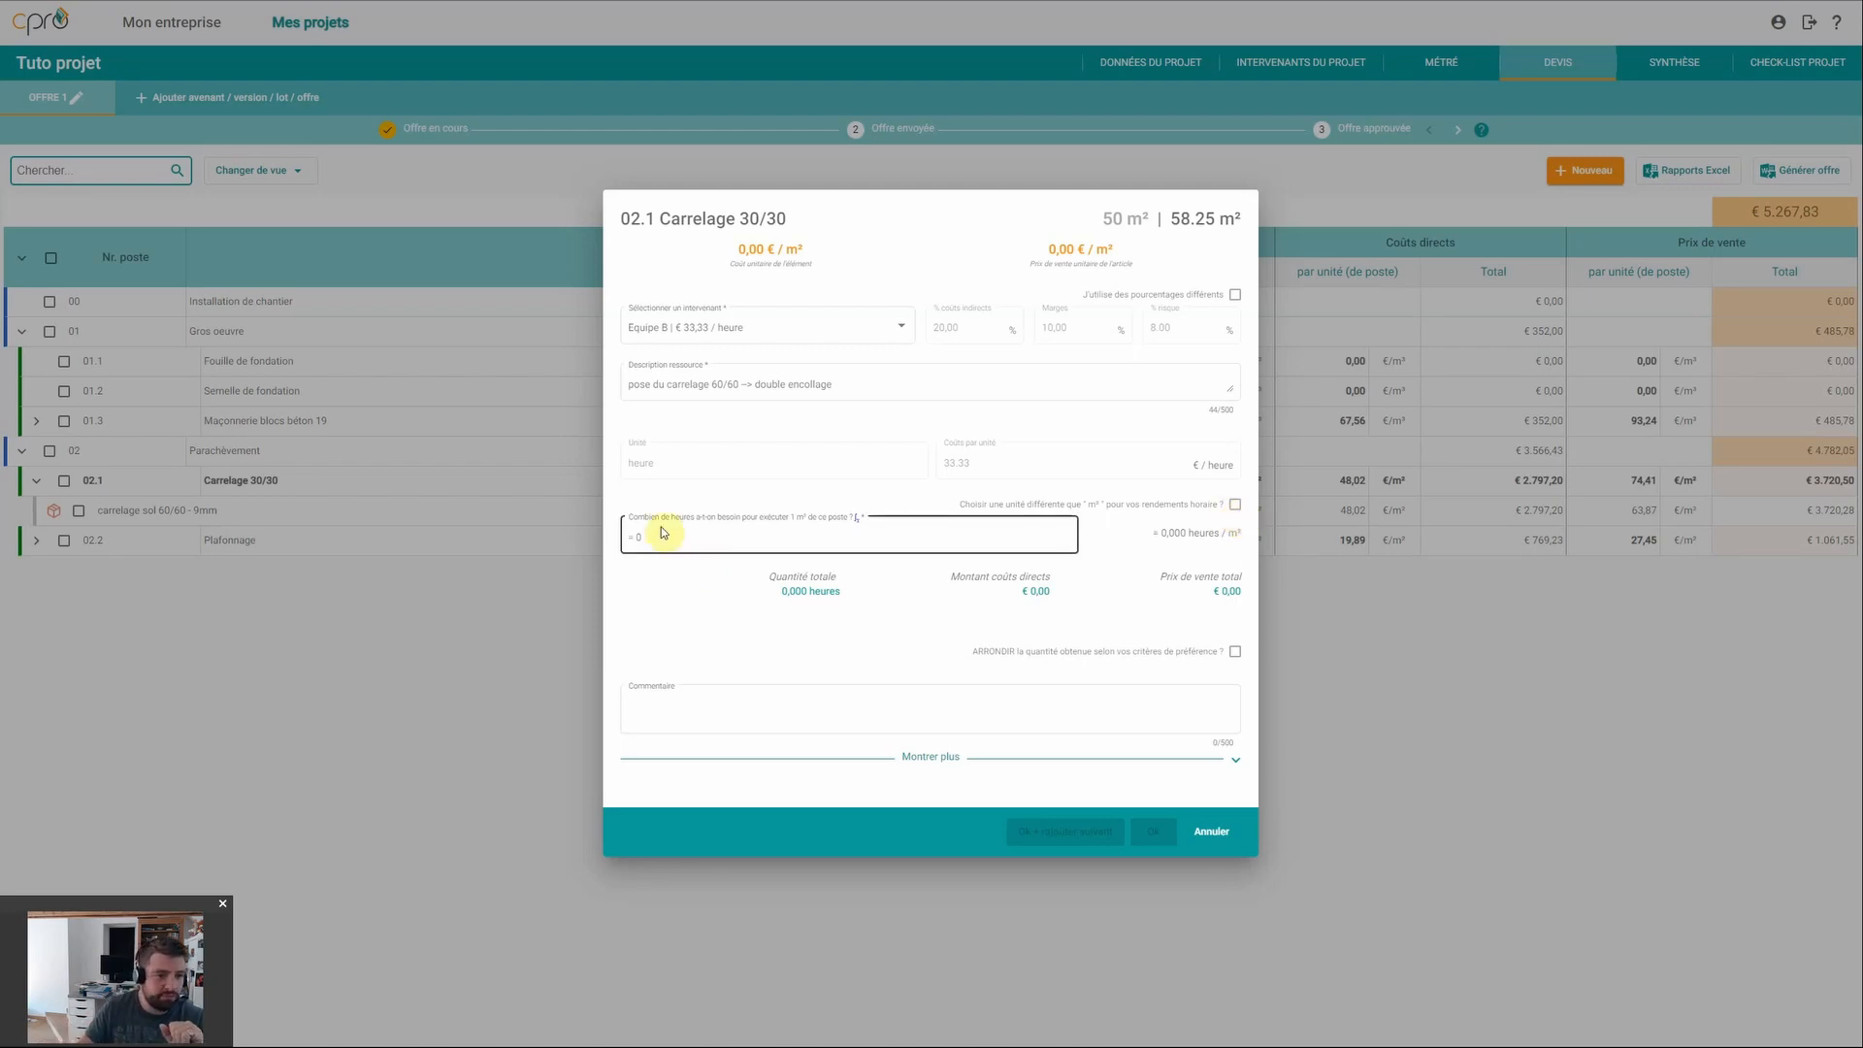
{"action": "left_click", "coordinate": [682, 537]}
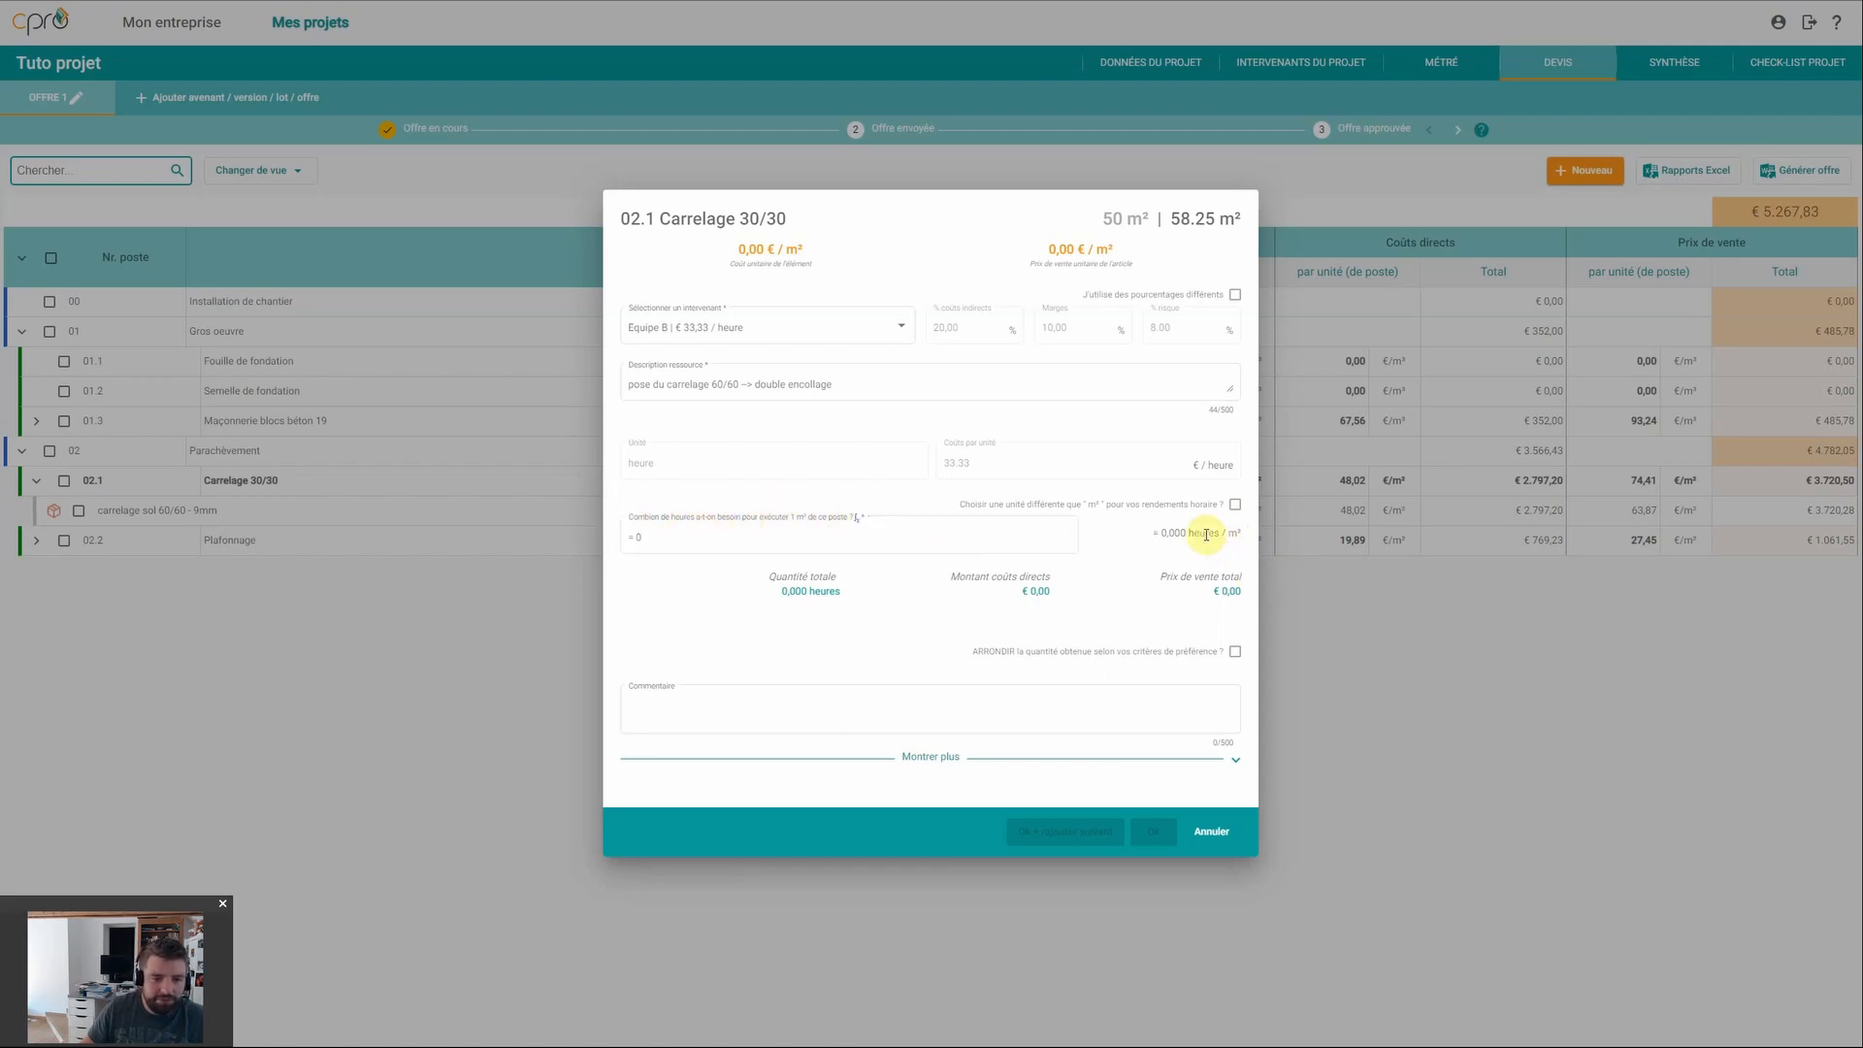
{"action": "left_click_drag", "start_coordinate": [1189, 532], "coordinate": [1242, 535]}
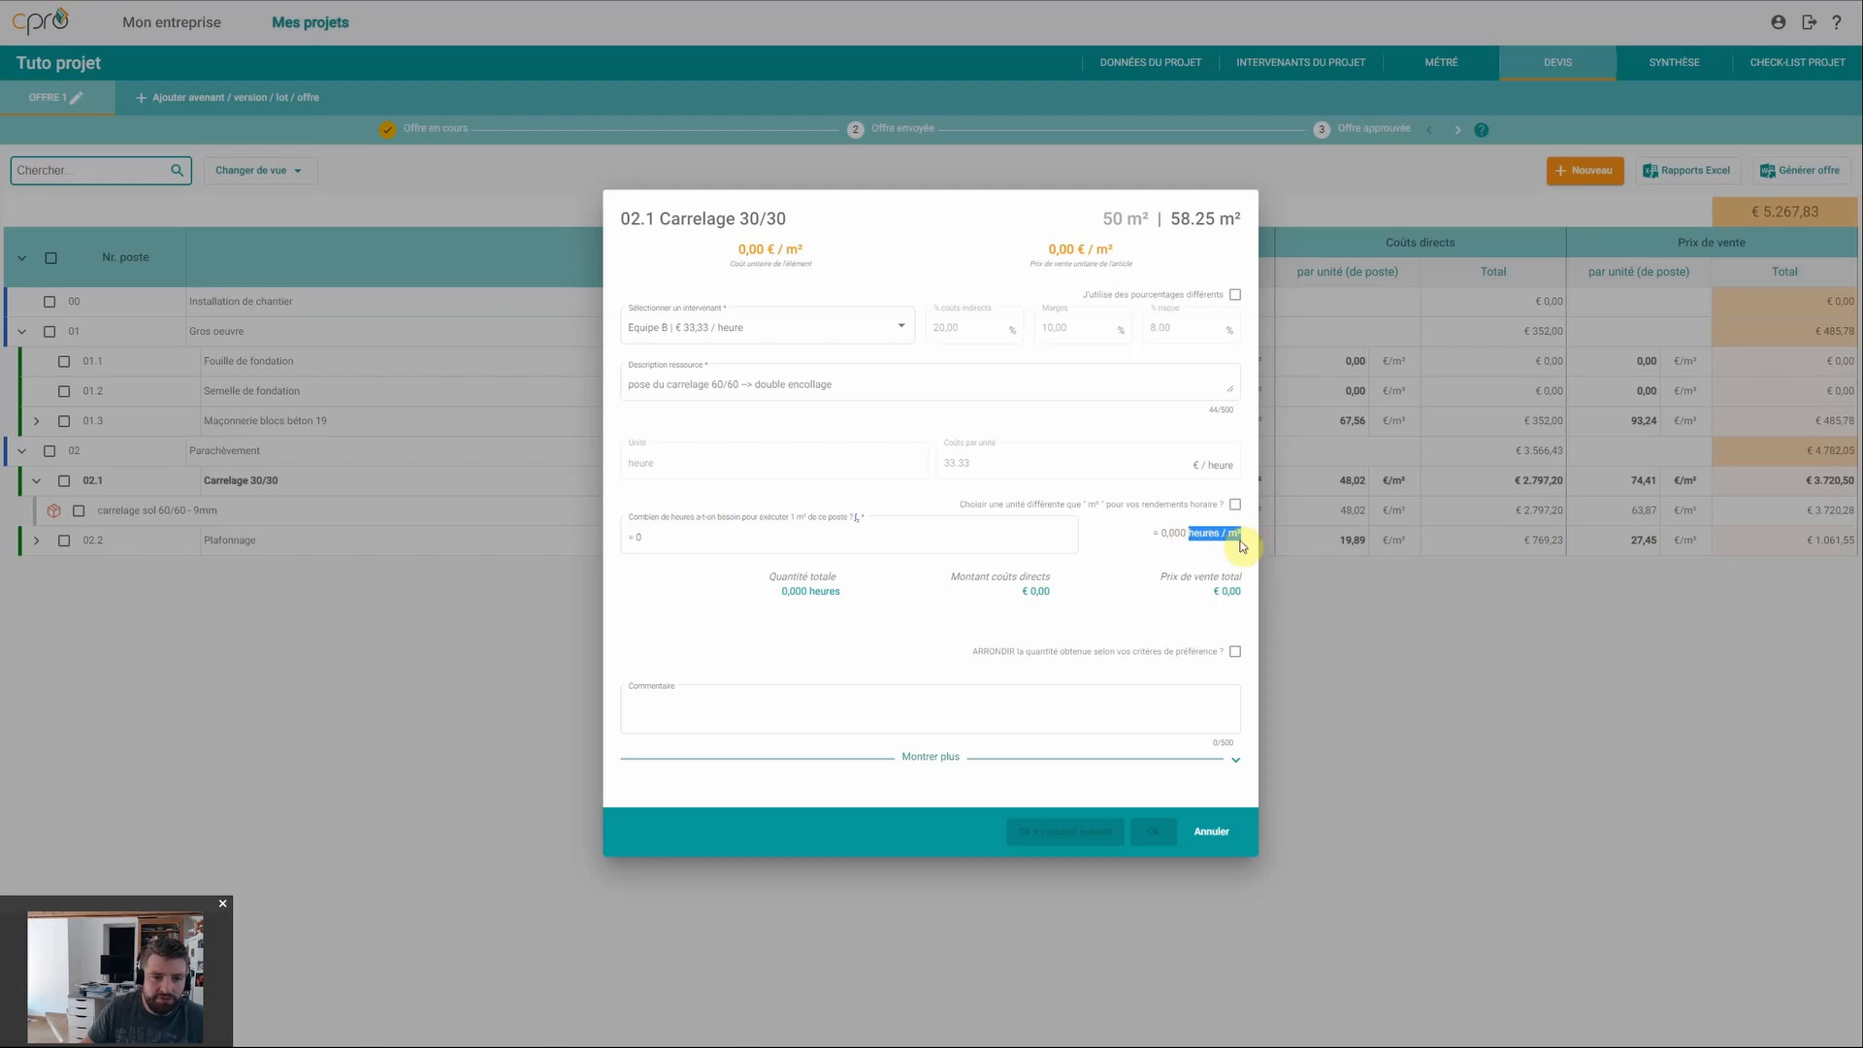
{"action": "left_click", "coordinate": [1213, 549]}
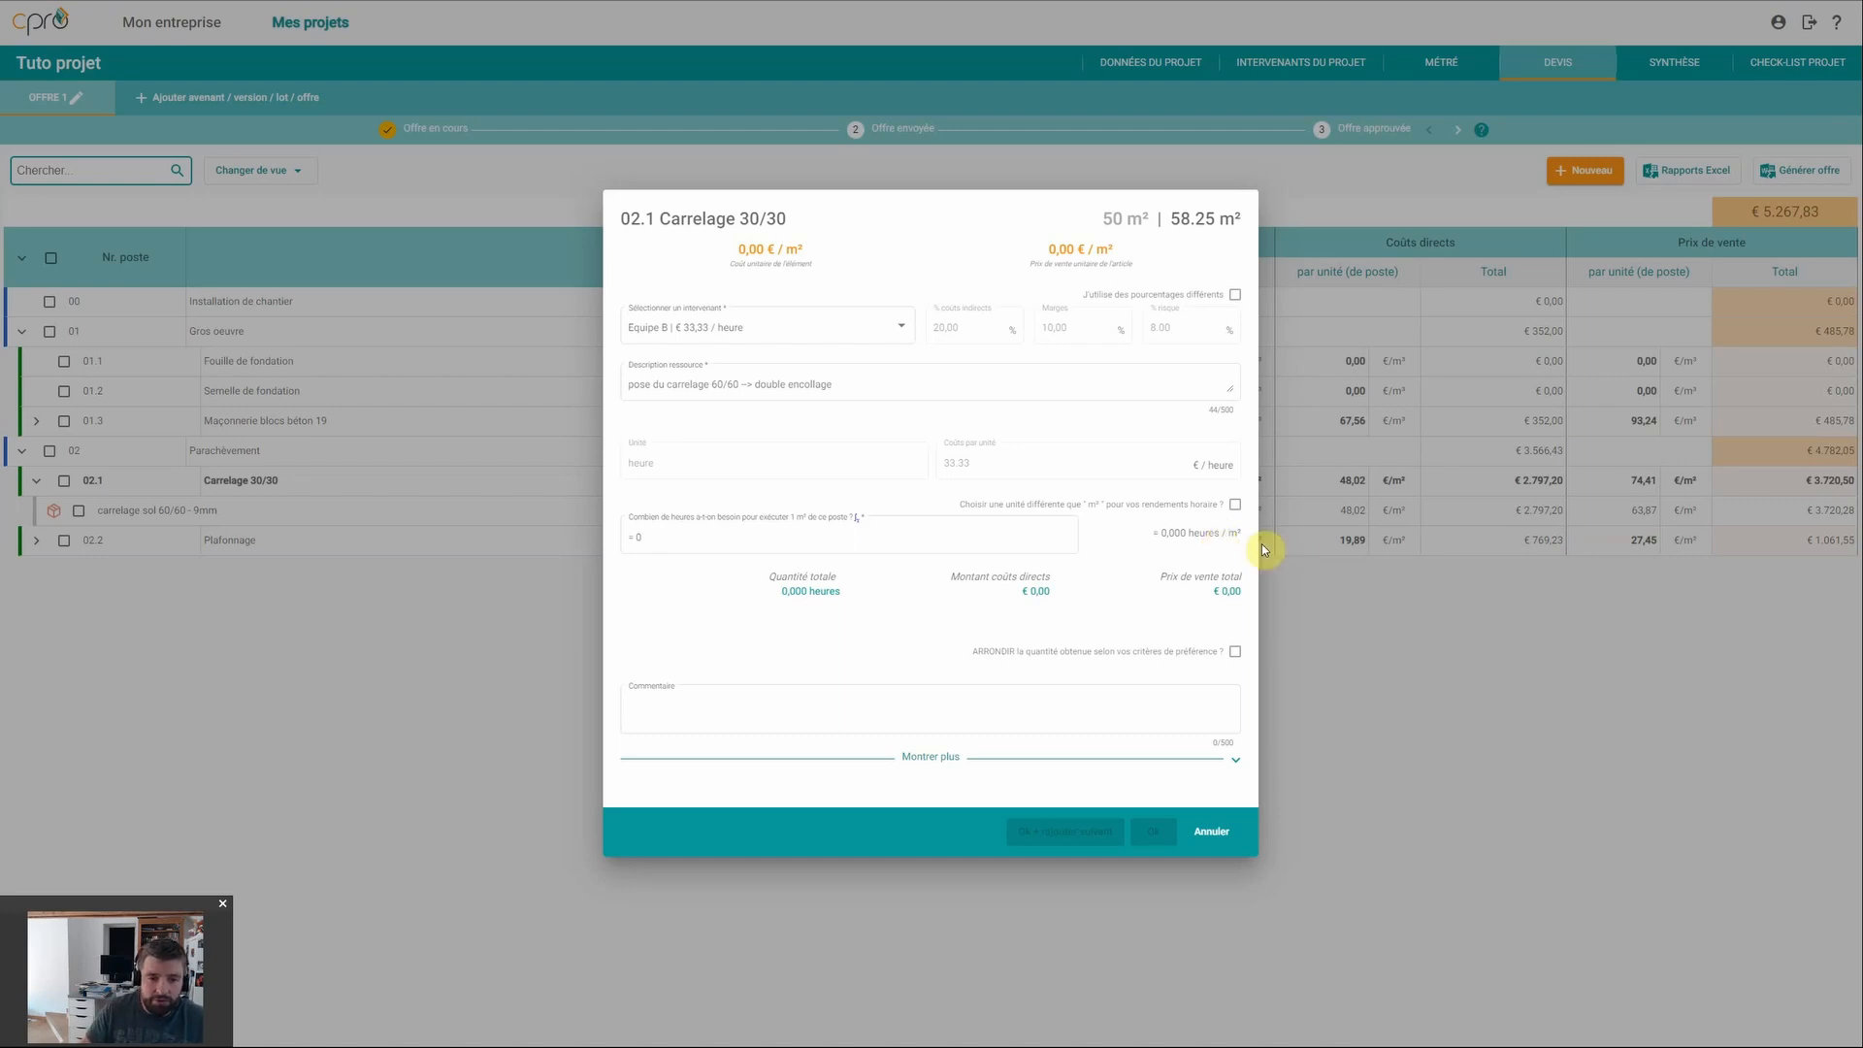
{"action": "left_click", "coordinate": [663, 533]}
{"action": "left_click_drag", "start_coordinate": [650, 537], "coordinate": [633, 537]}
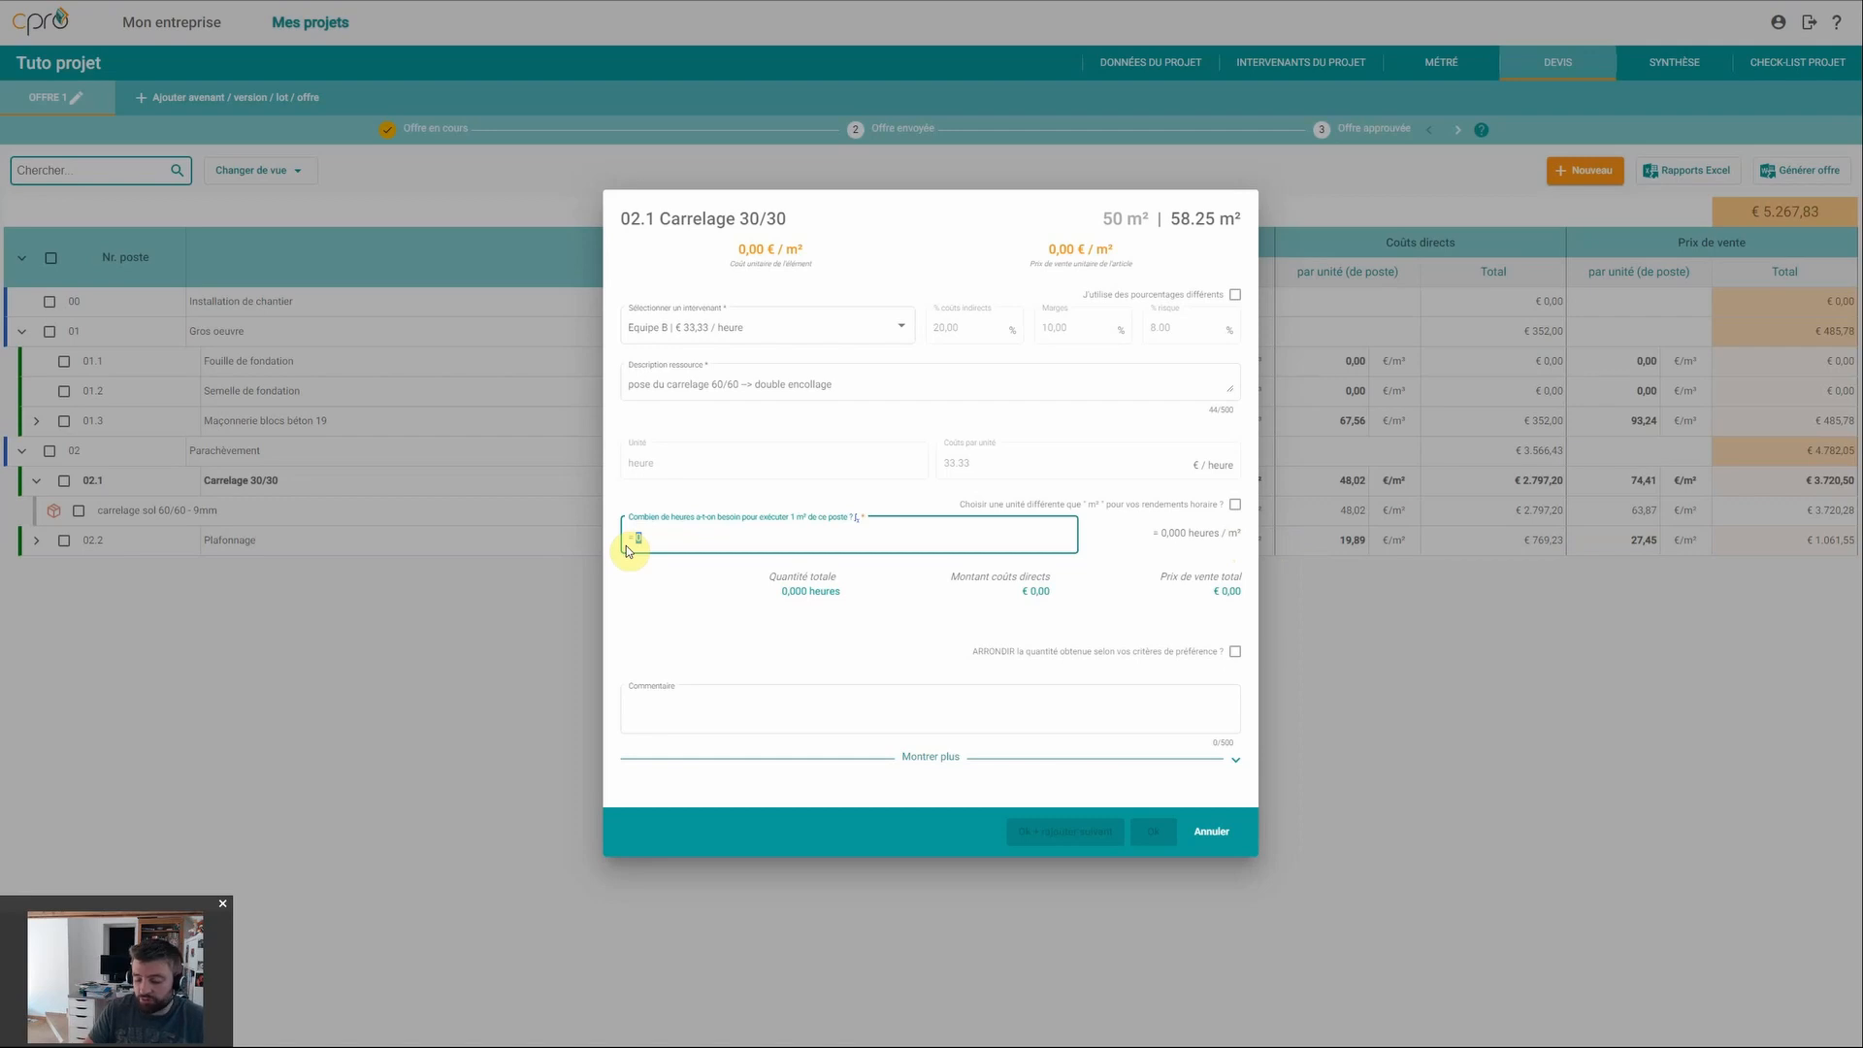
{"action": "type", "text": "8"}
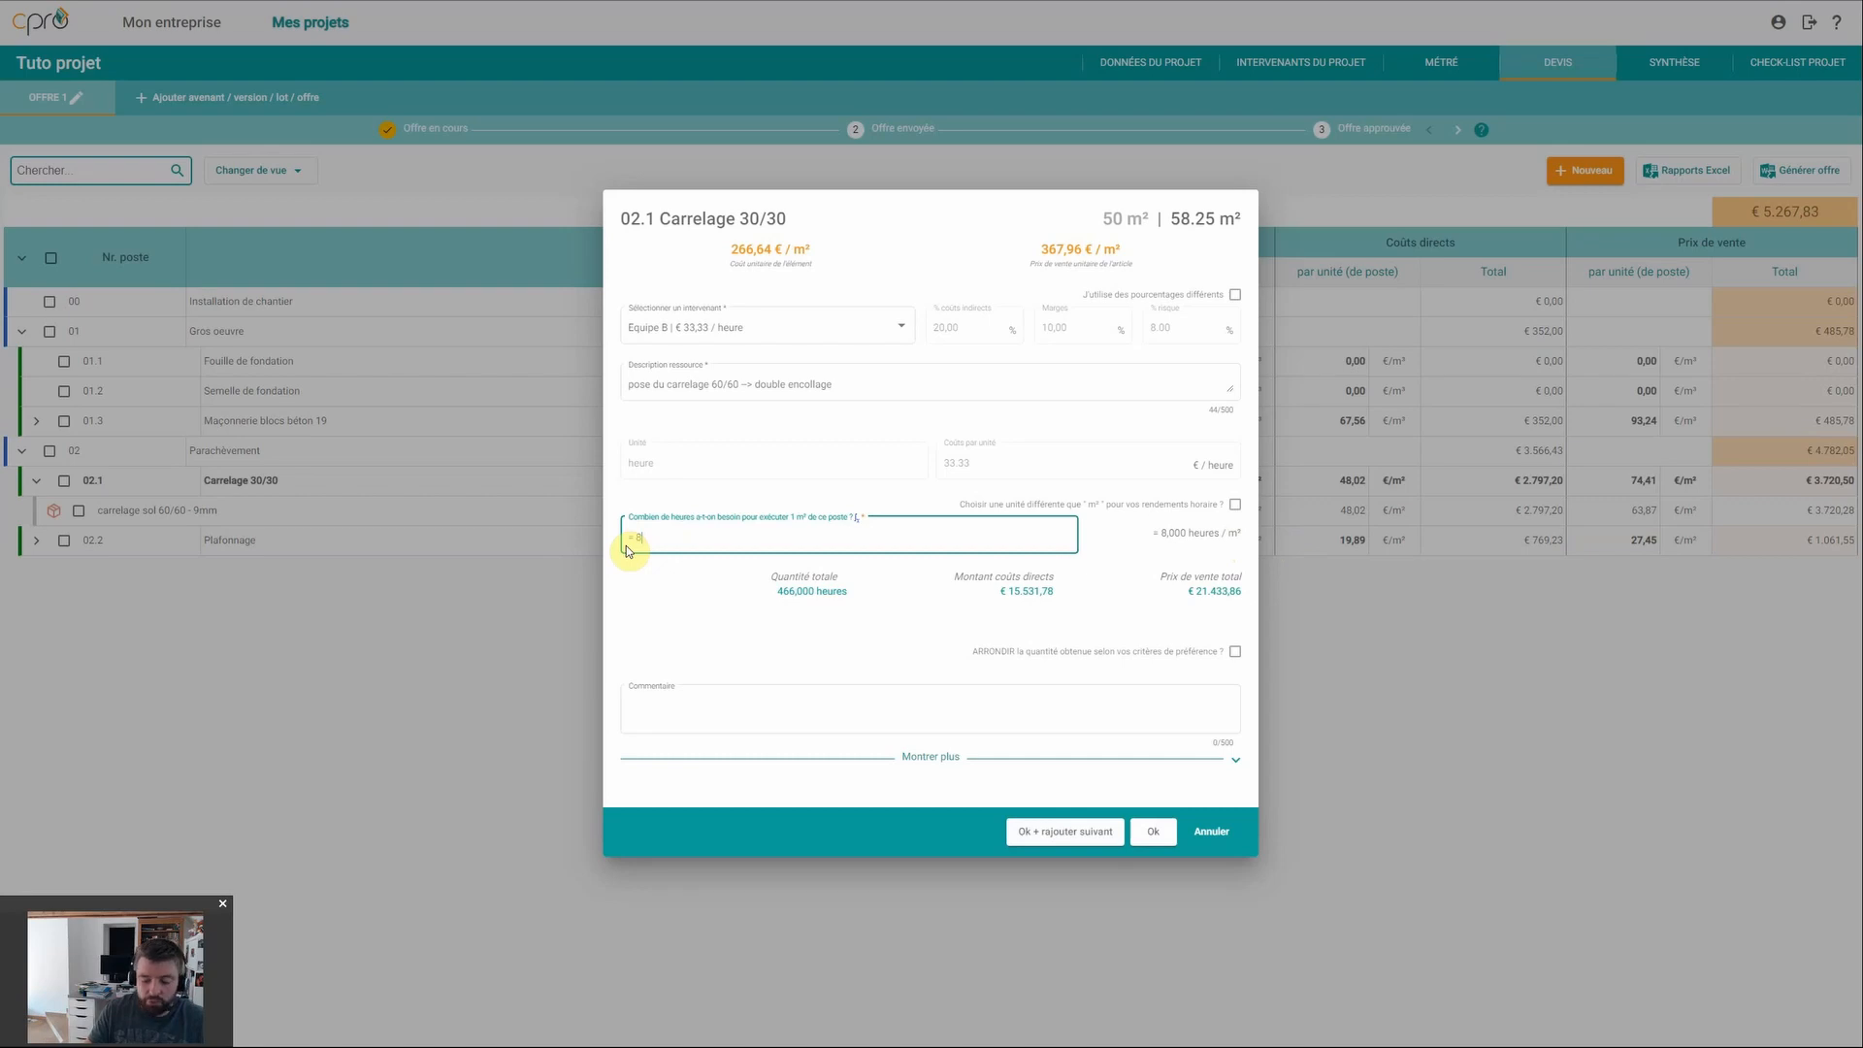
{"action": "type", "text": "/12"}
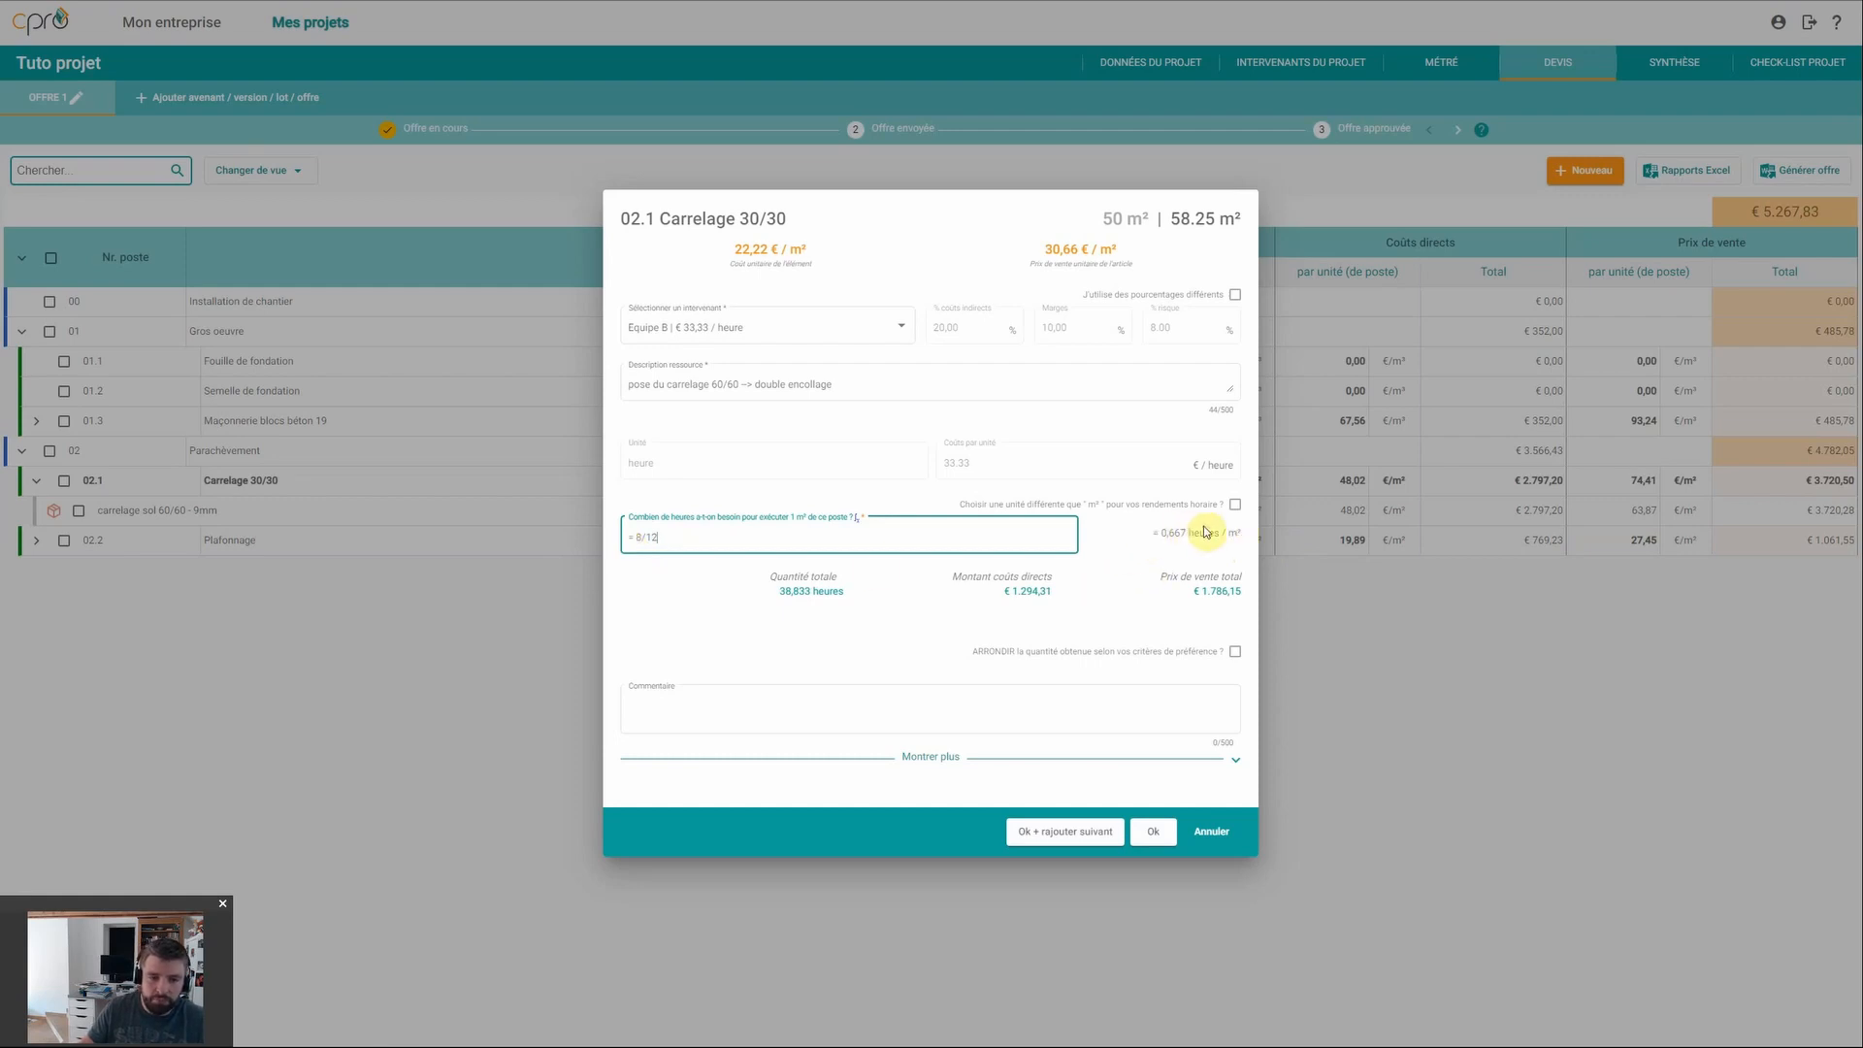
{"action": "left_click_drag", "start_coordinate": [1189, 531], "coordinate": [1225, 534]}
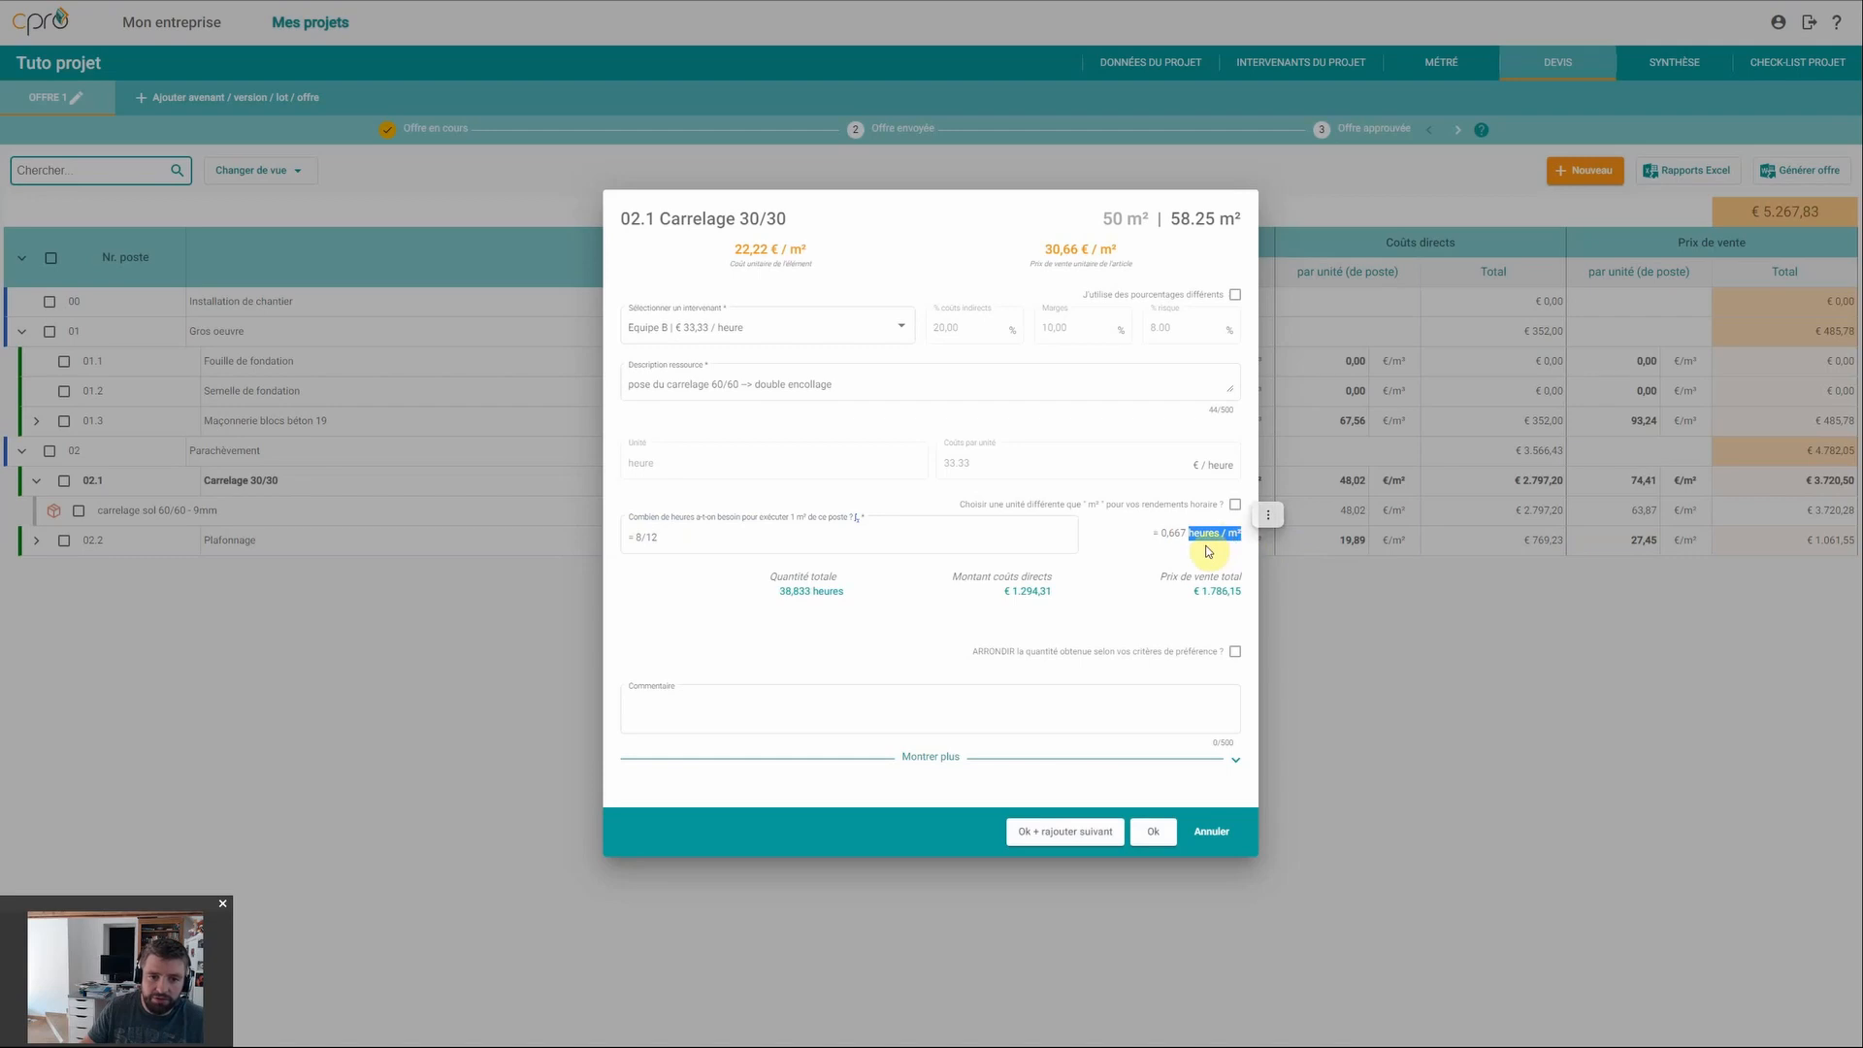
Step: Change the hours-per-m² formula to 2*8/25 for two workers laying 25 m² per day
{"action": "left_click", "coordinate": [632, 536]}
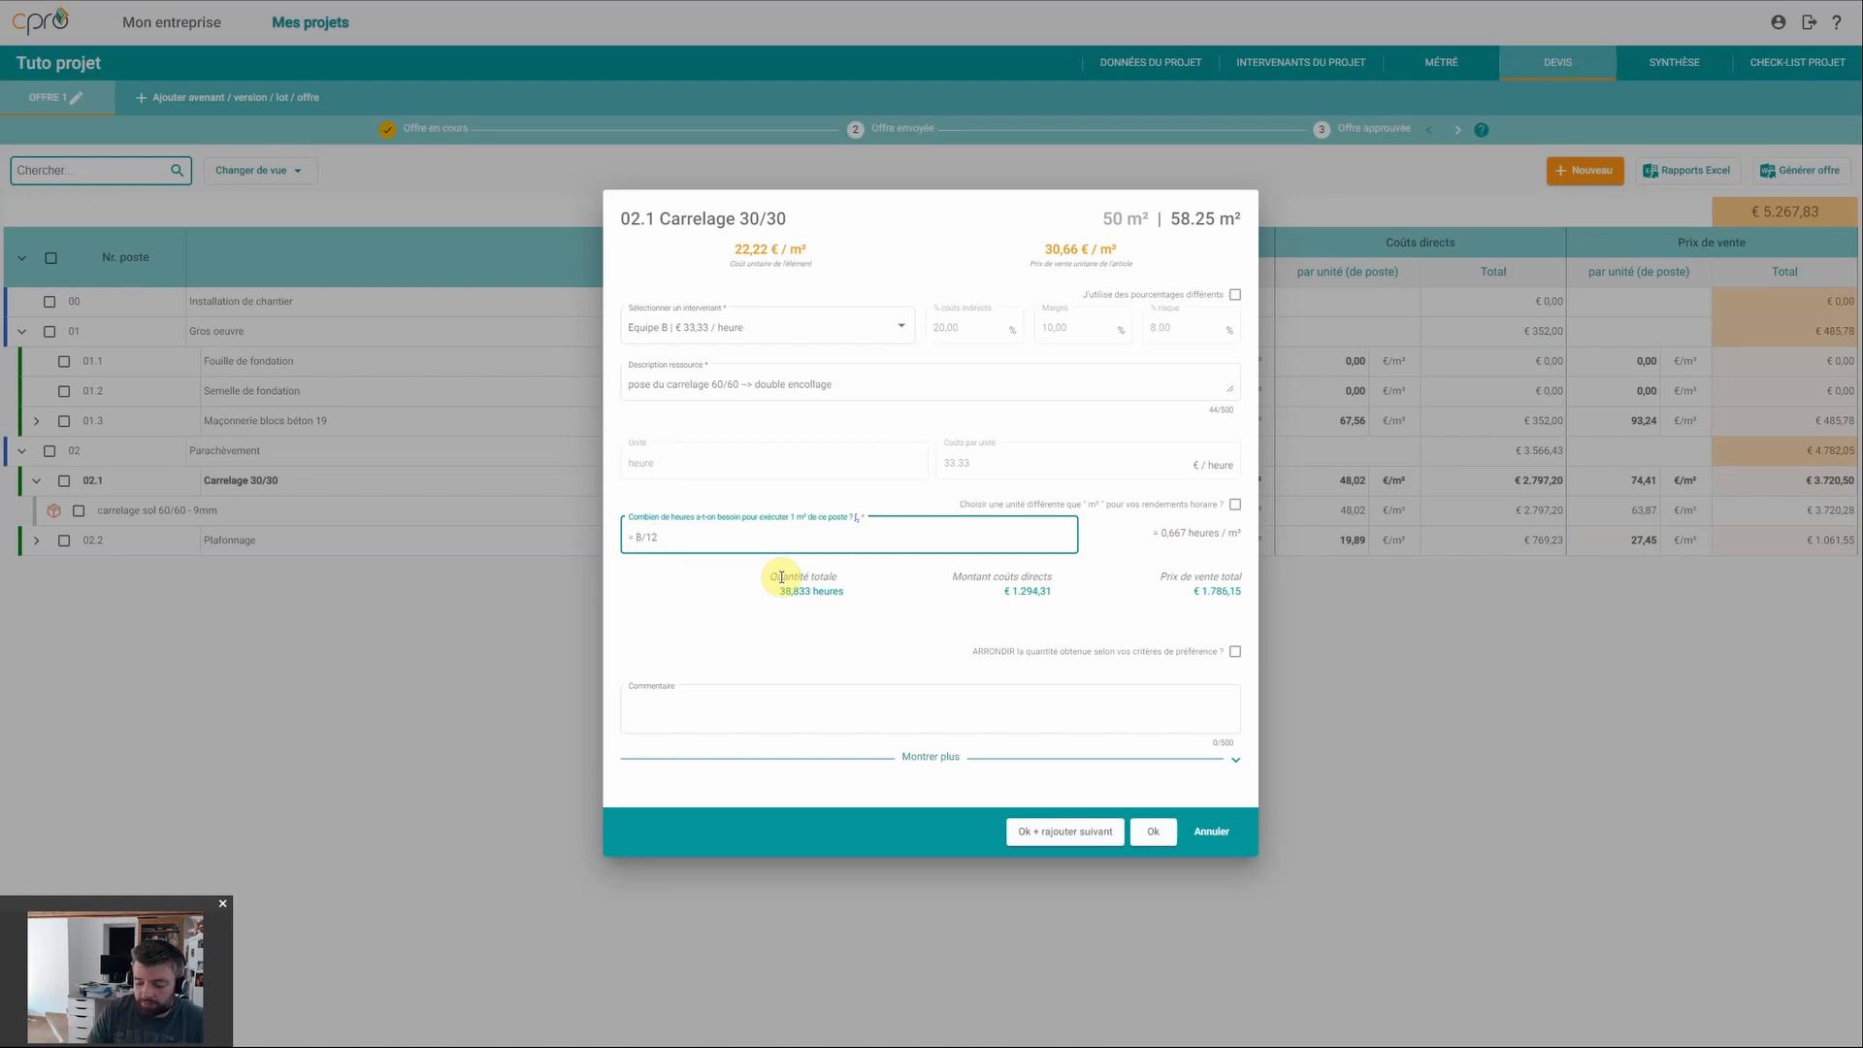
{"action": "type", "text": "2*"}
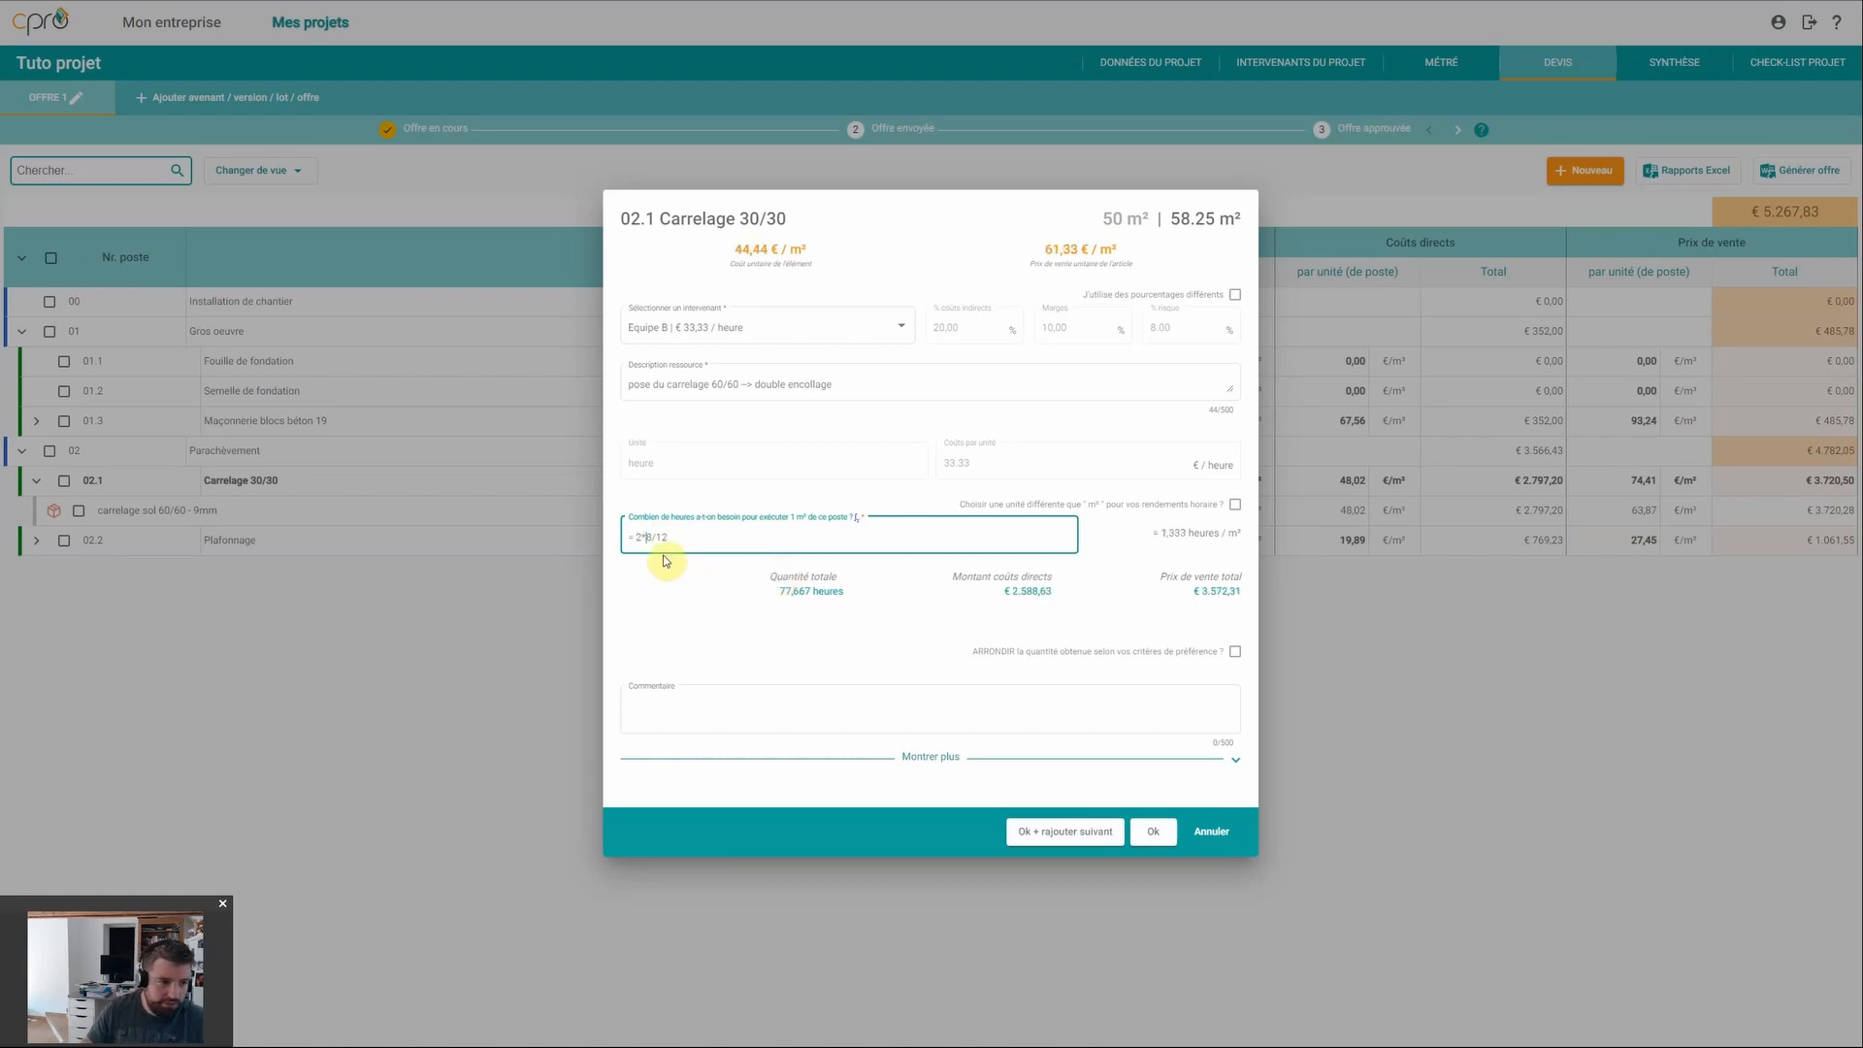
{"action": "mouse_move", "coordinate": [645, 537]}
{"action": "left_mouse_down"}
{"action": "mouse_move", "coordinate": [677, 539]}
{"action": "mouse_move", "coordinate": [658, 543]}
{"action": "left_mouse_up"}
{"action": "type", "text": "25"}
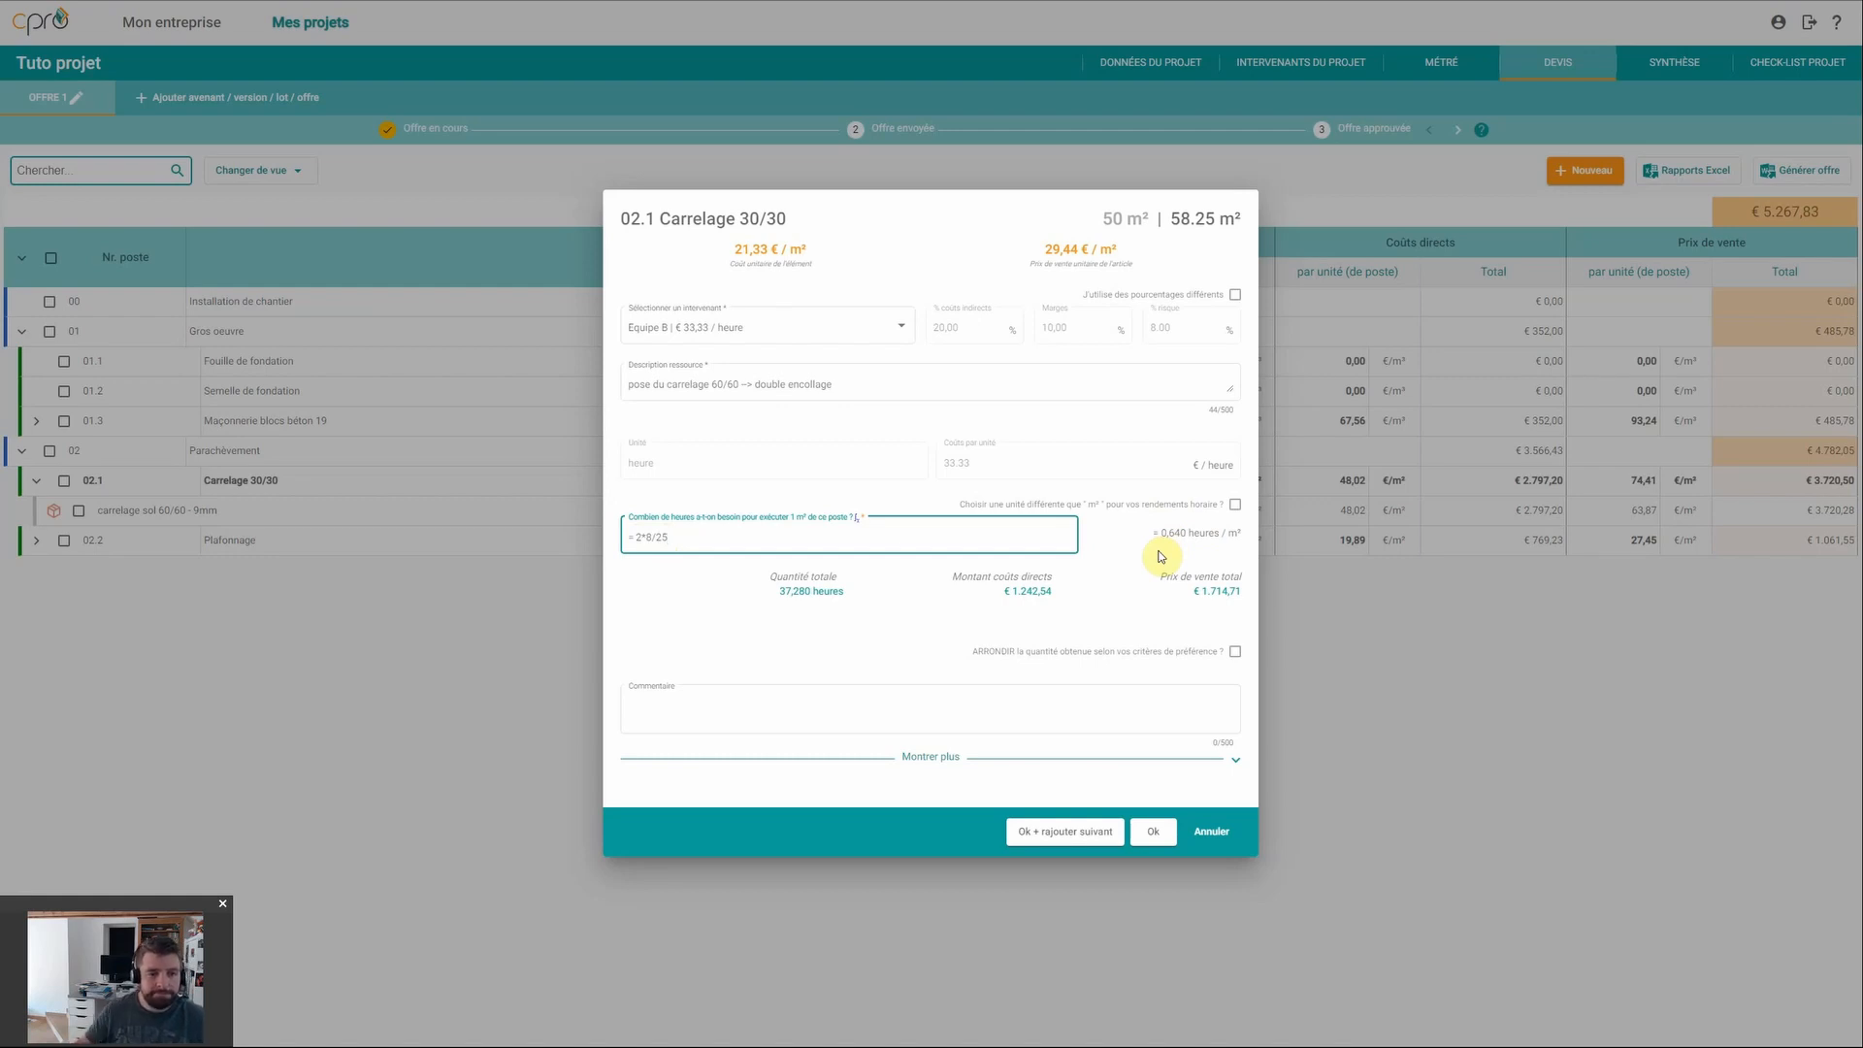
Step: Check the labour resource's total hours and direct costs
{"action": "left_click", "coordinate": [777, 594]}
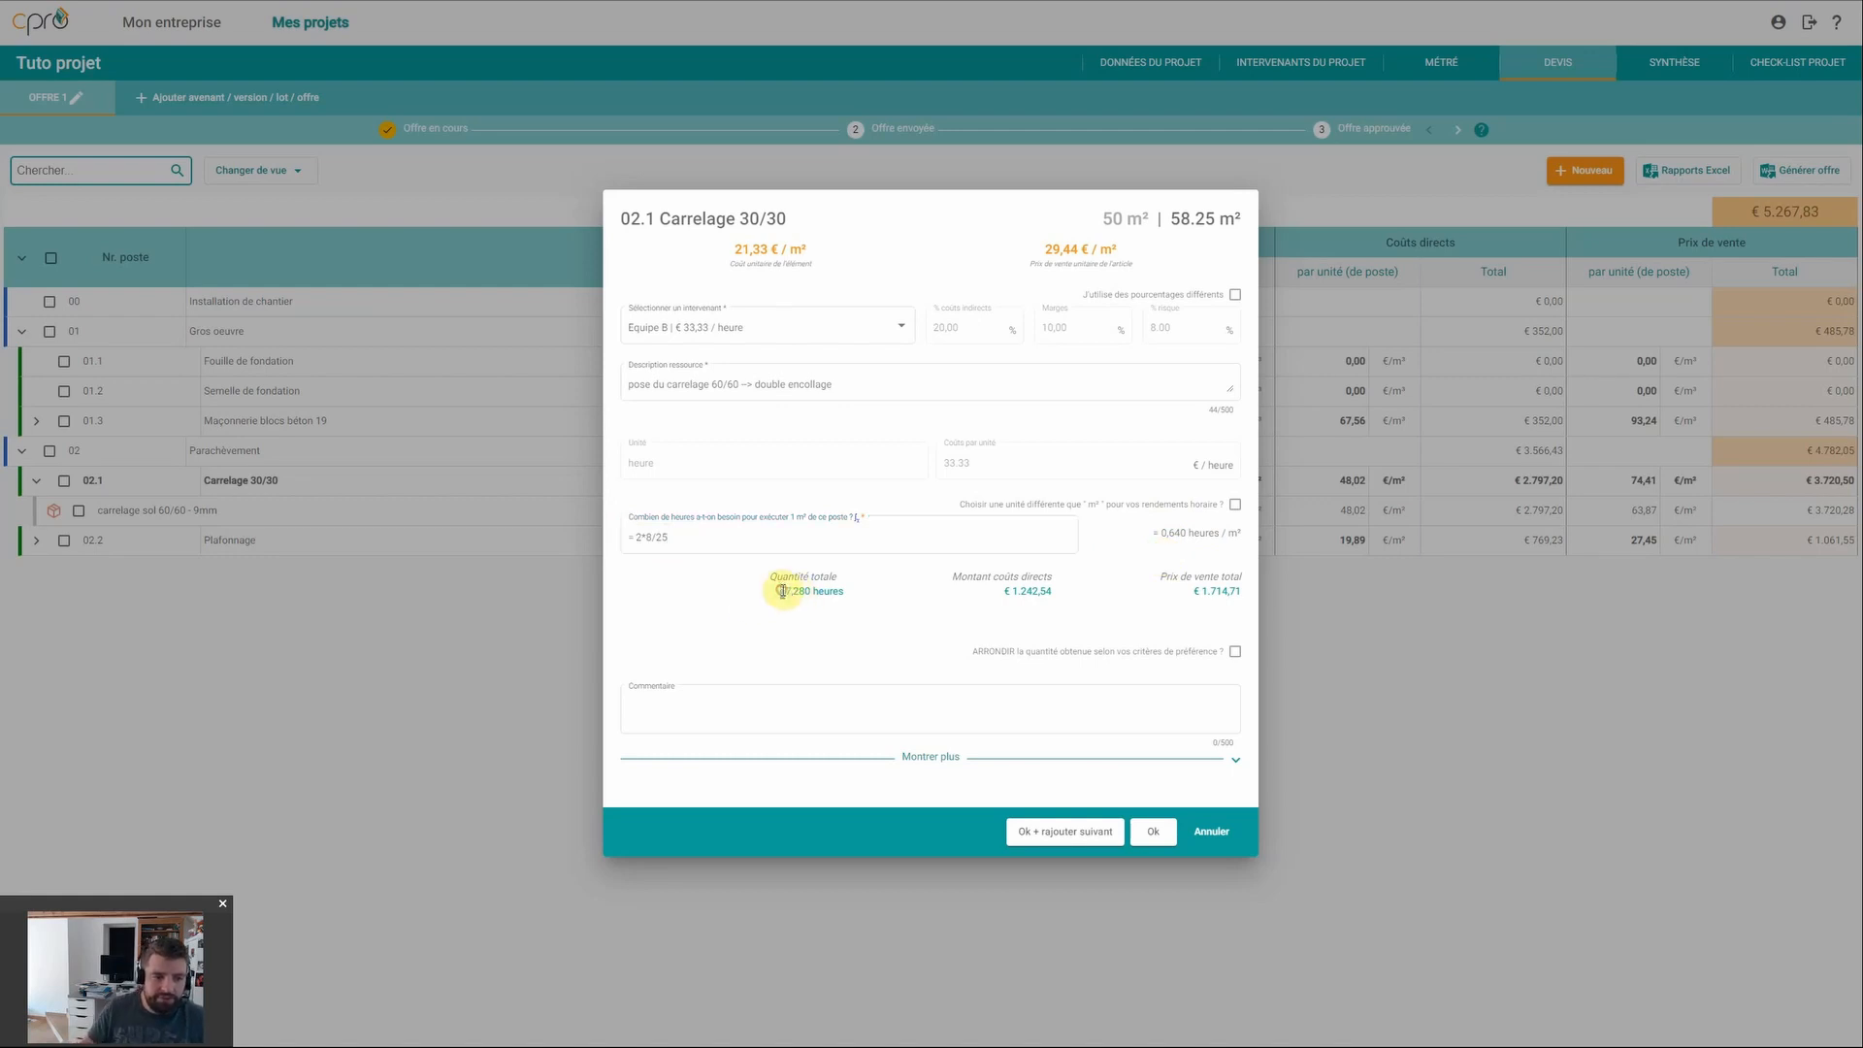
{"action": "left_click_drag", "start_coordinate": [782, 591], "coordinate": [803, 591]}
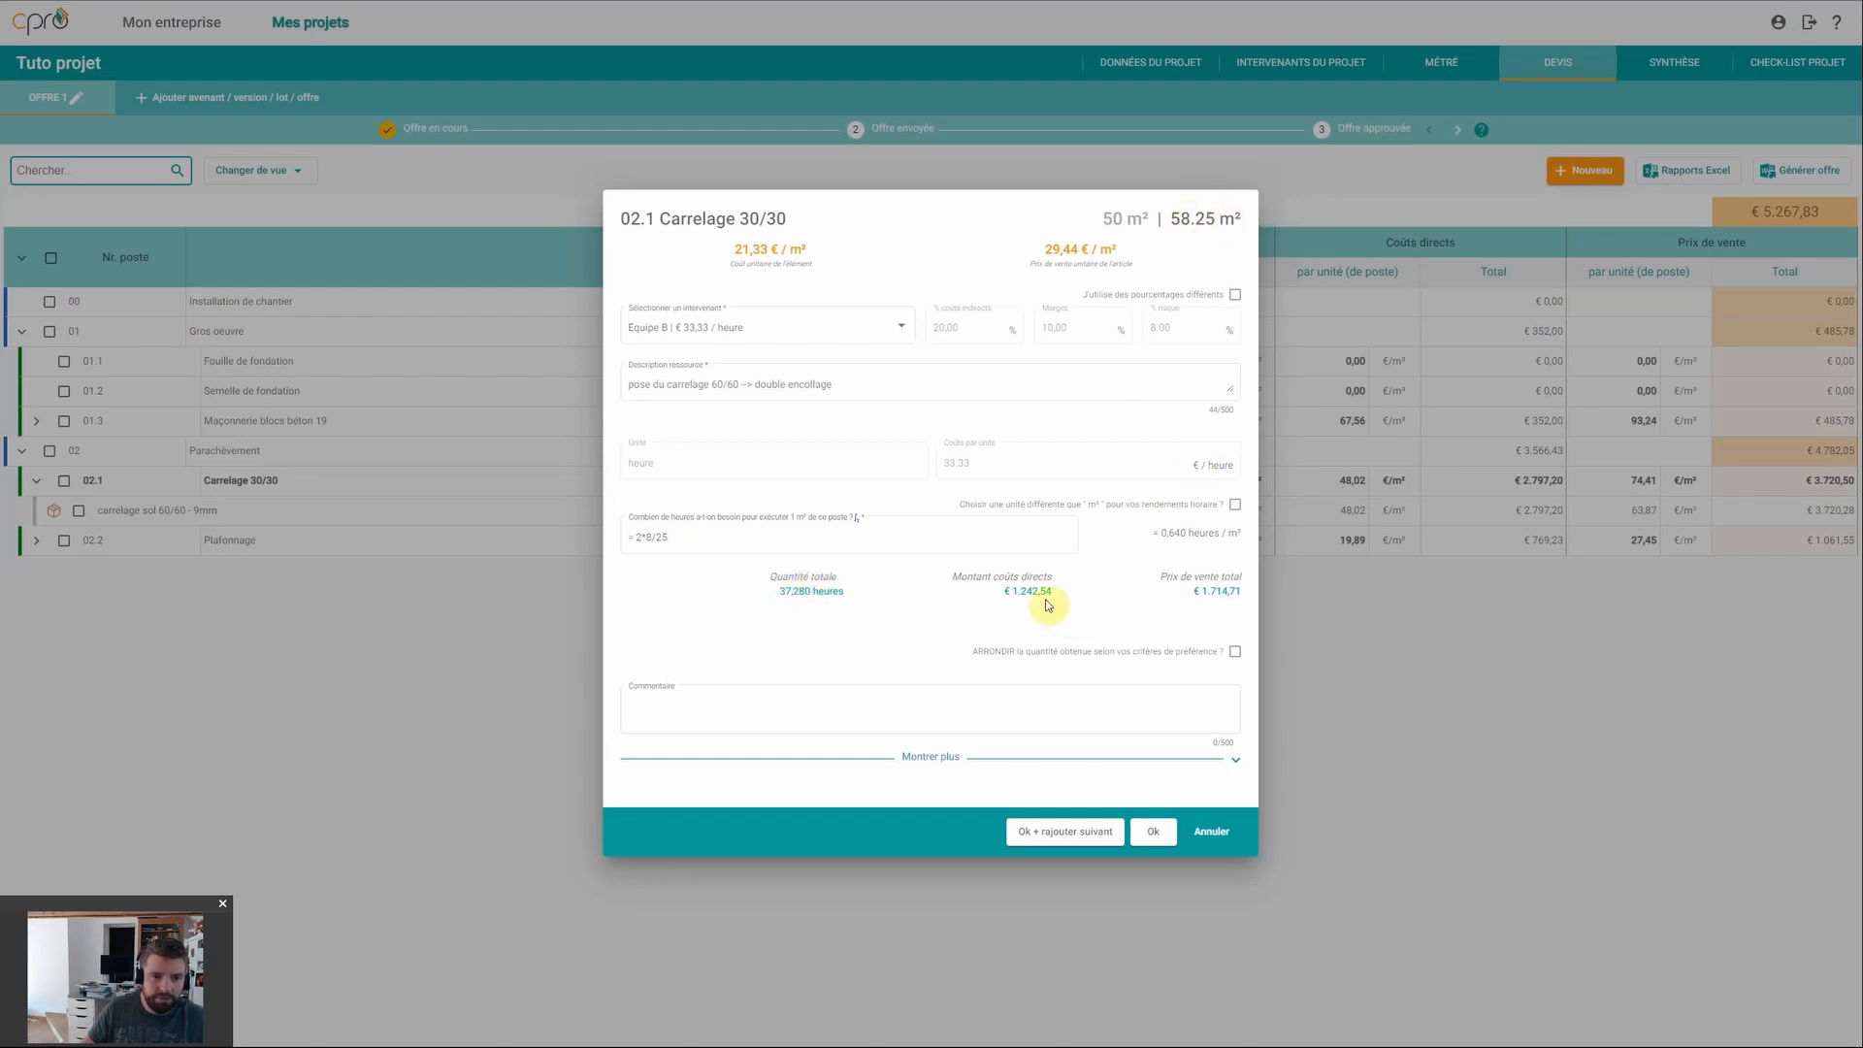
{"action": "left_click_drag", "start_coordinate": [1011, 591], "coordinate": [1052, 592]}
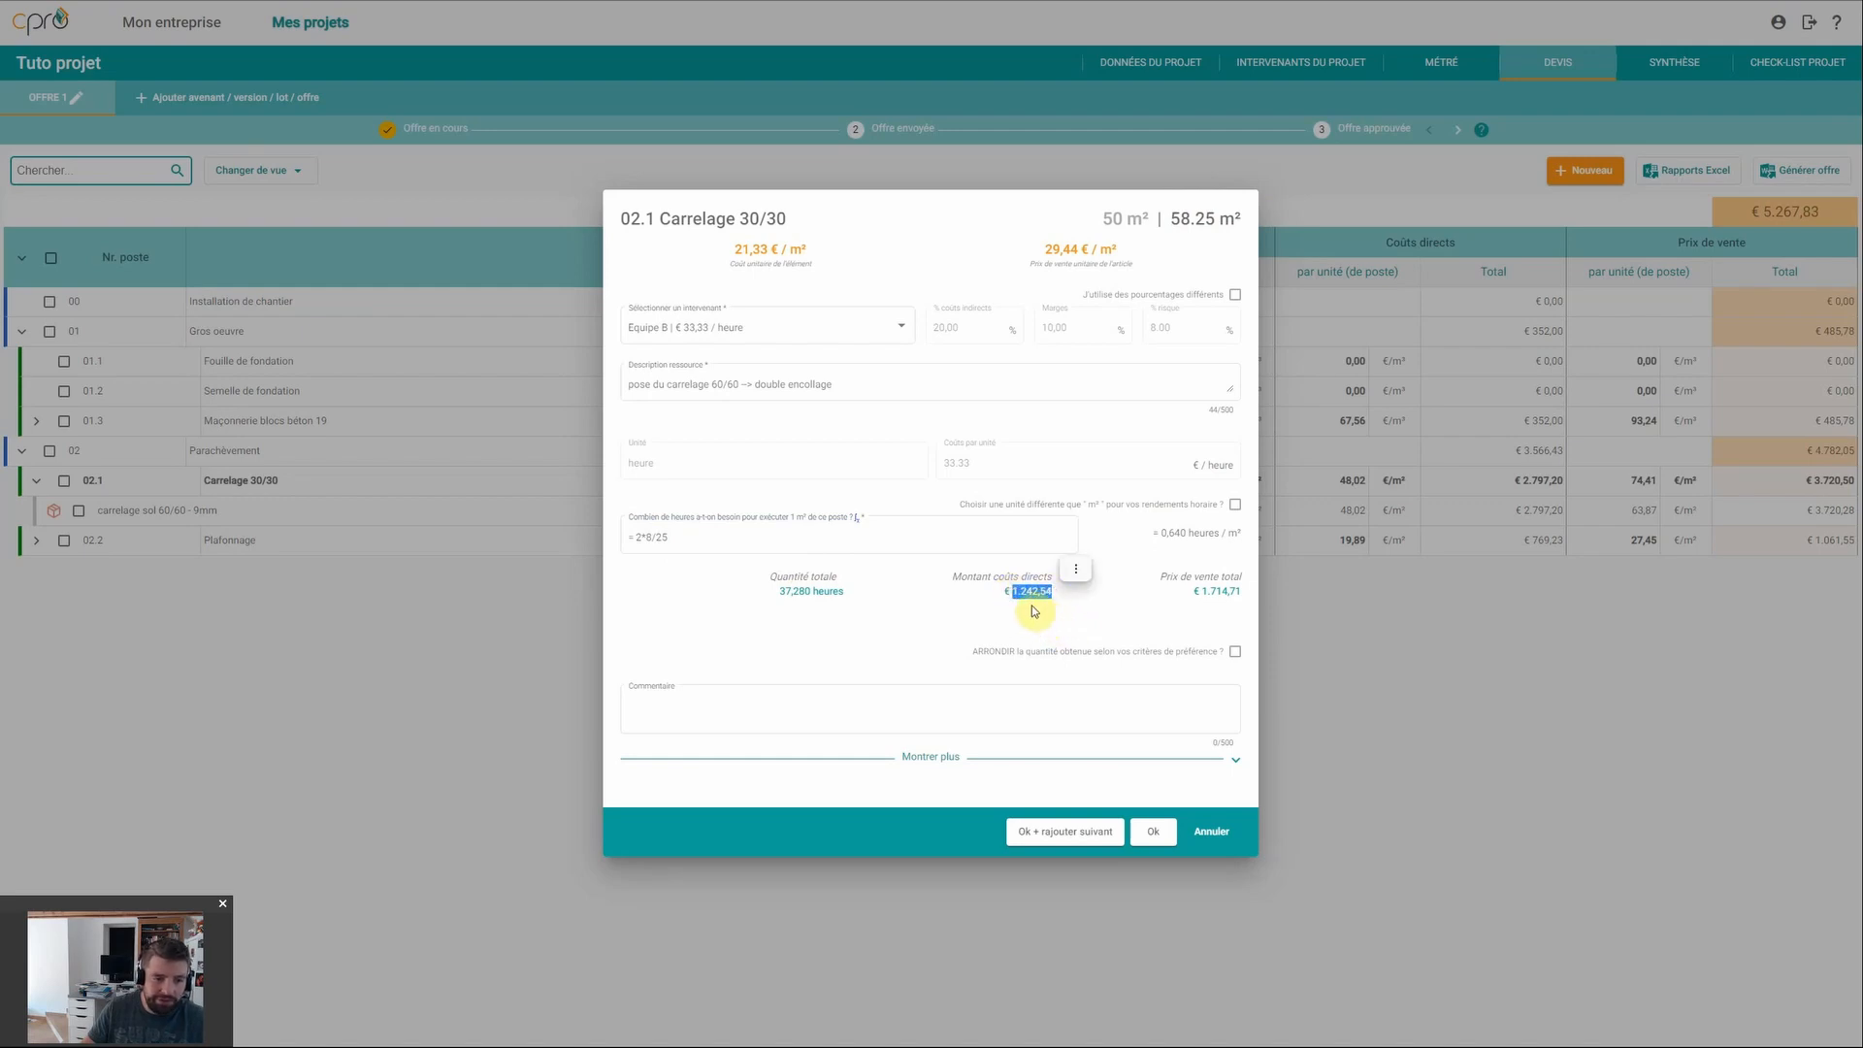
Step: Check the labour resource's total selling price and total hours
{"action": "left_click", "coordinate": [1053, 601]}
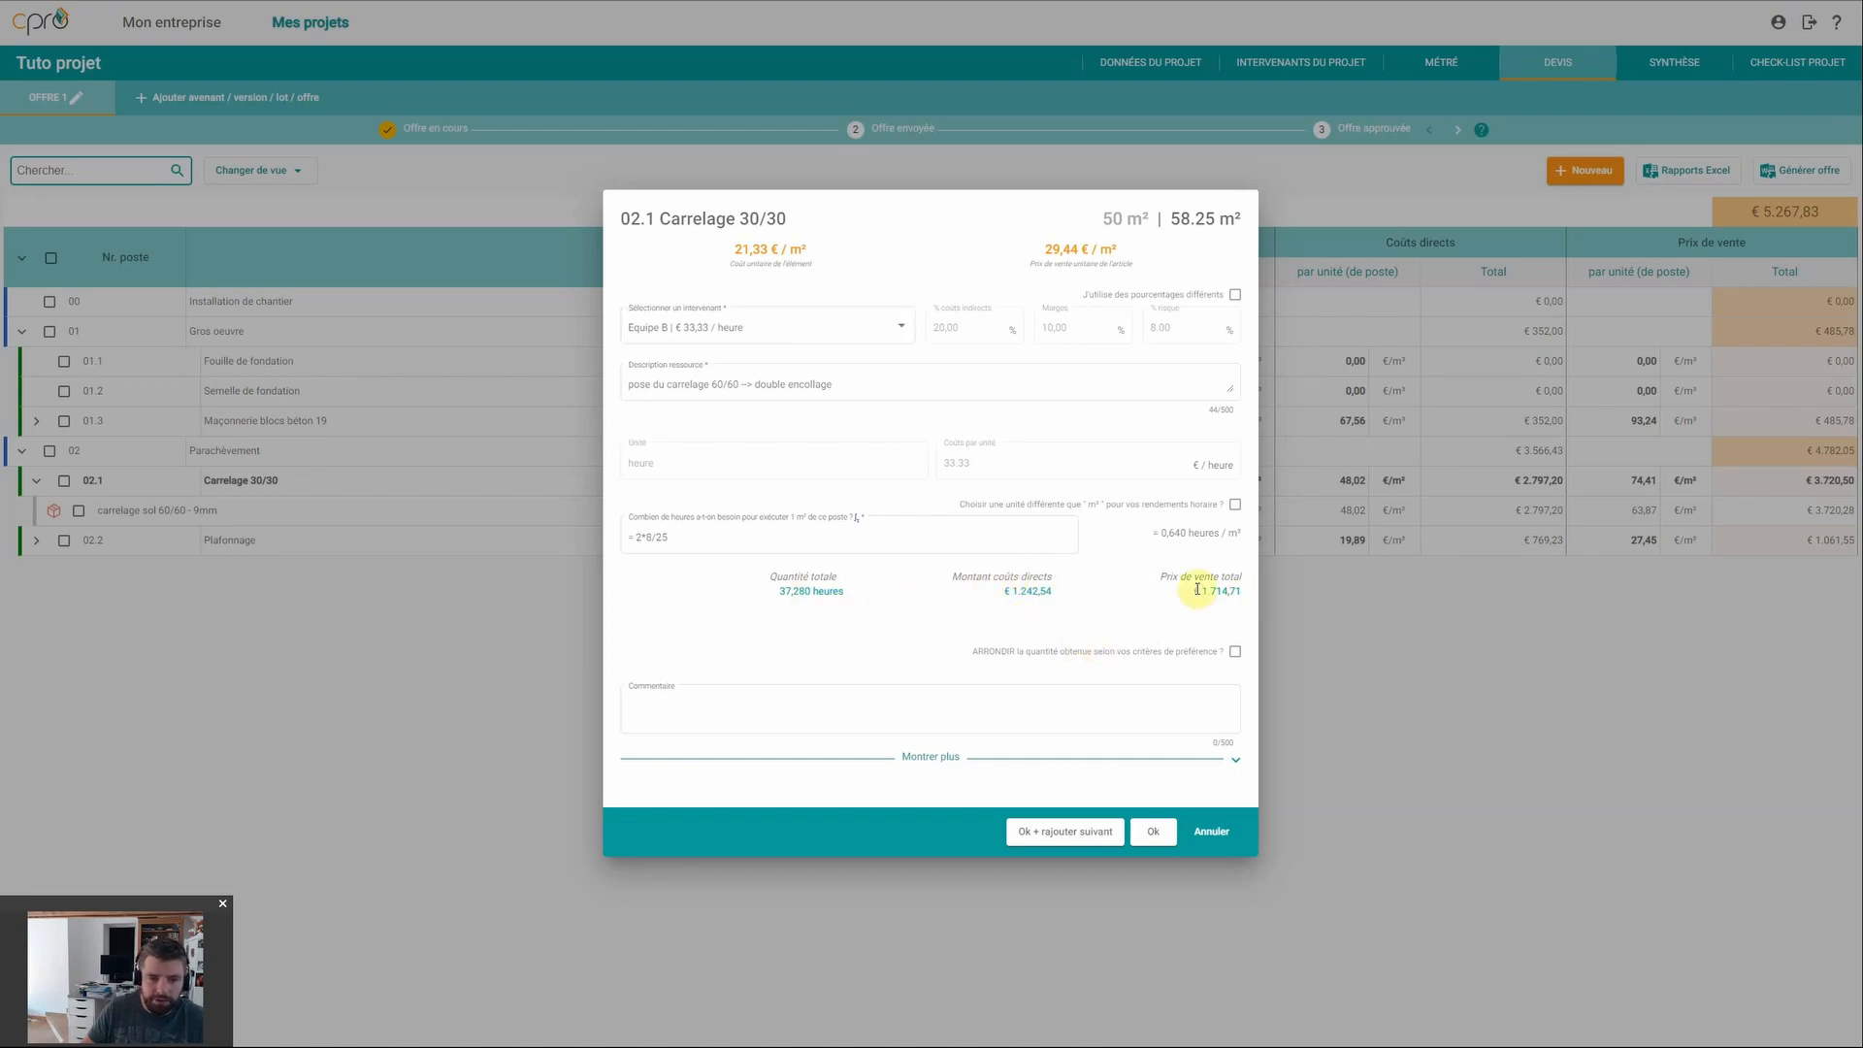
{"action": "left_click_drag", "start_coordinate": [1201, 591], "coordinate": [1244, 597]}
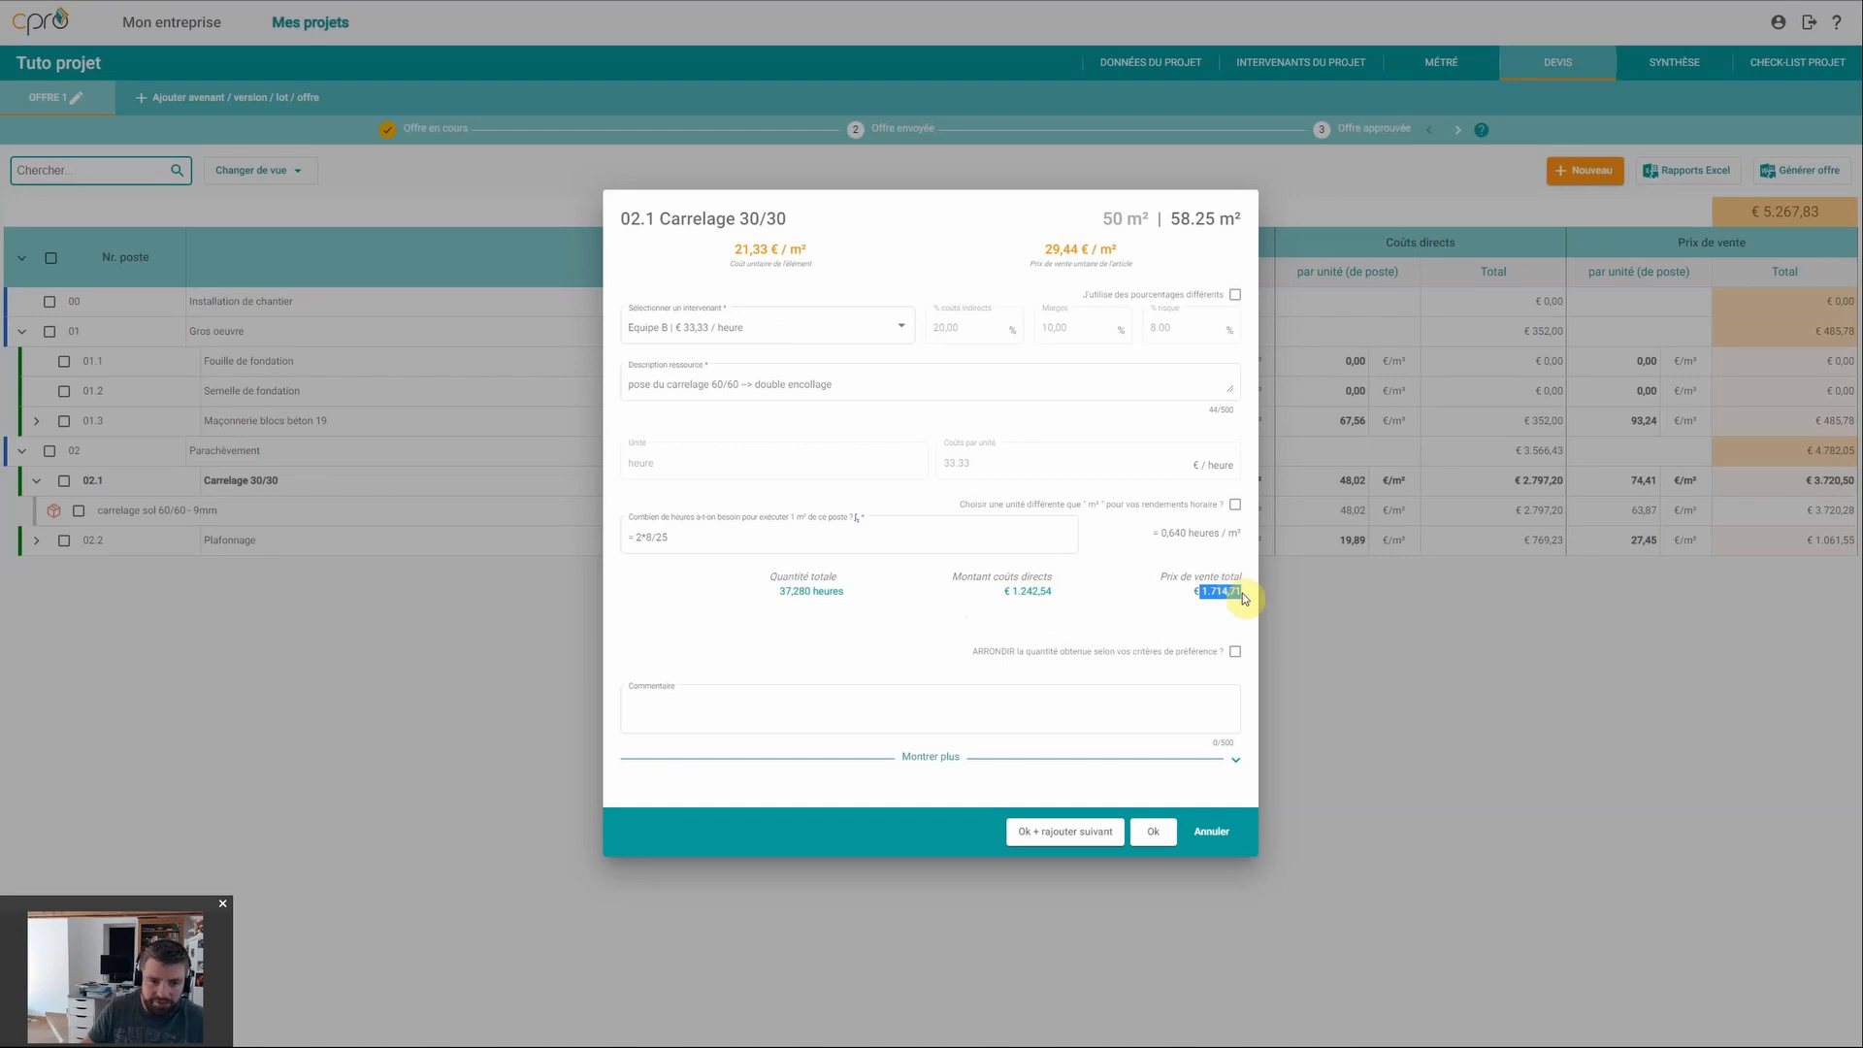
{"action": "left_click", "coordinate": [1221, 594]}
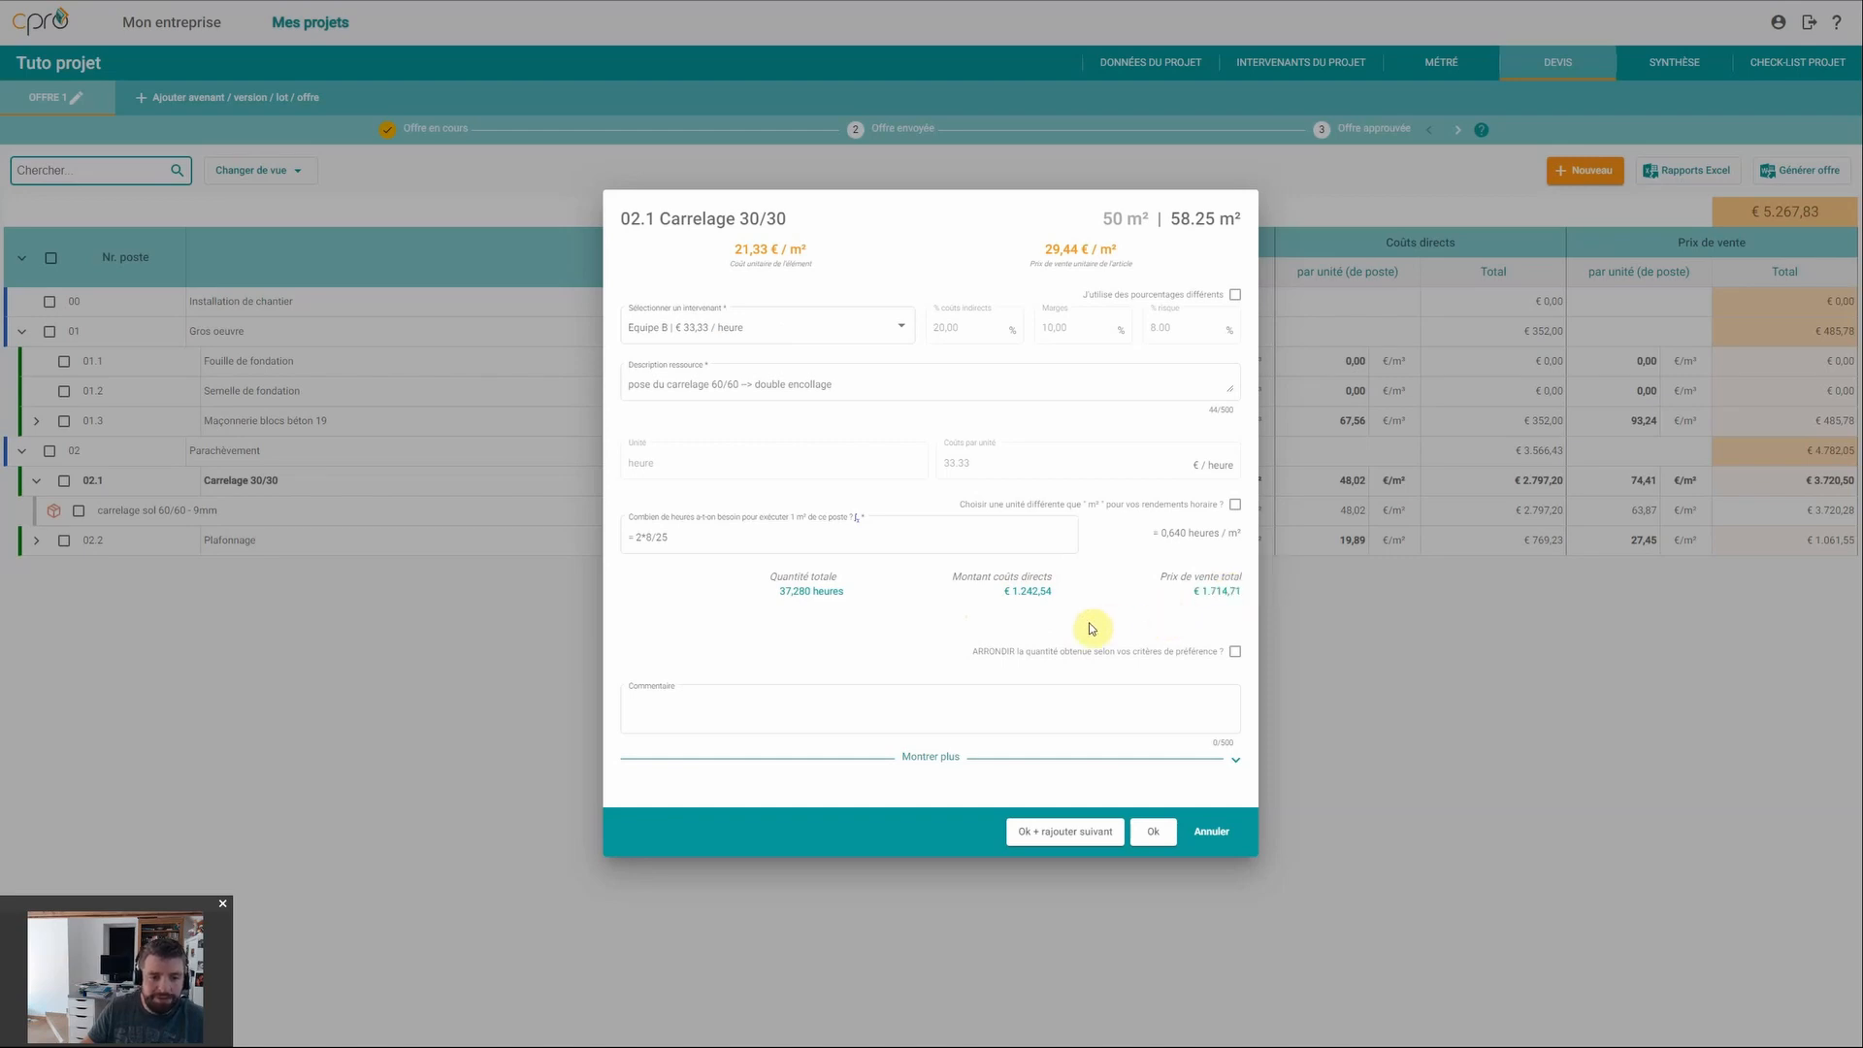
{"action": "left_click_drag", "start_coordinate": [779, 591], "coordinate": [826, 607]}
{"action": "left_click", "coordinate": [829, 612]}
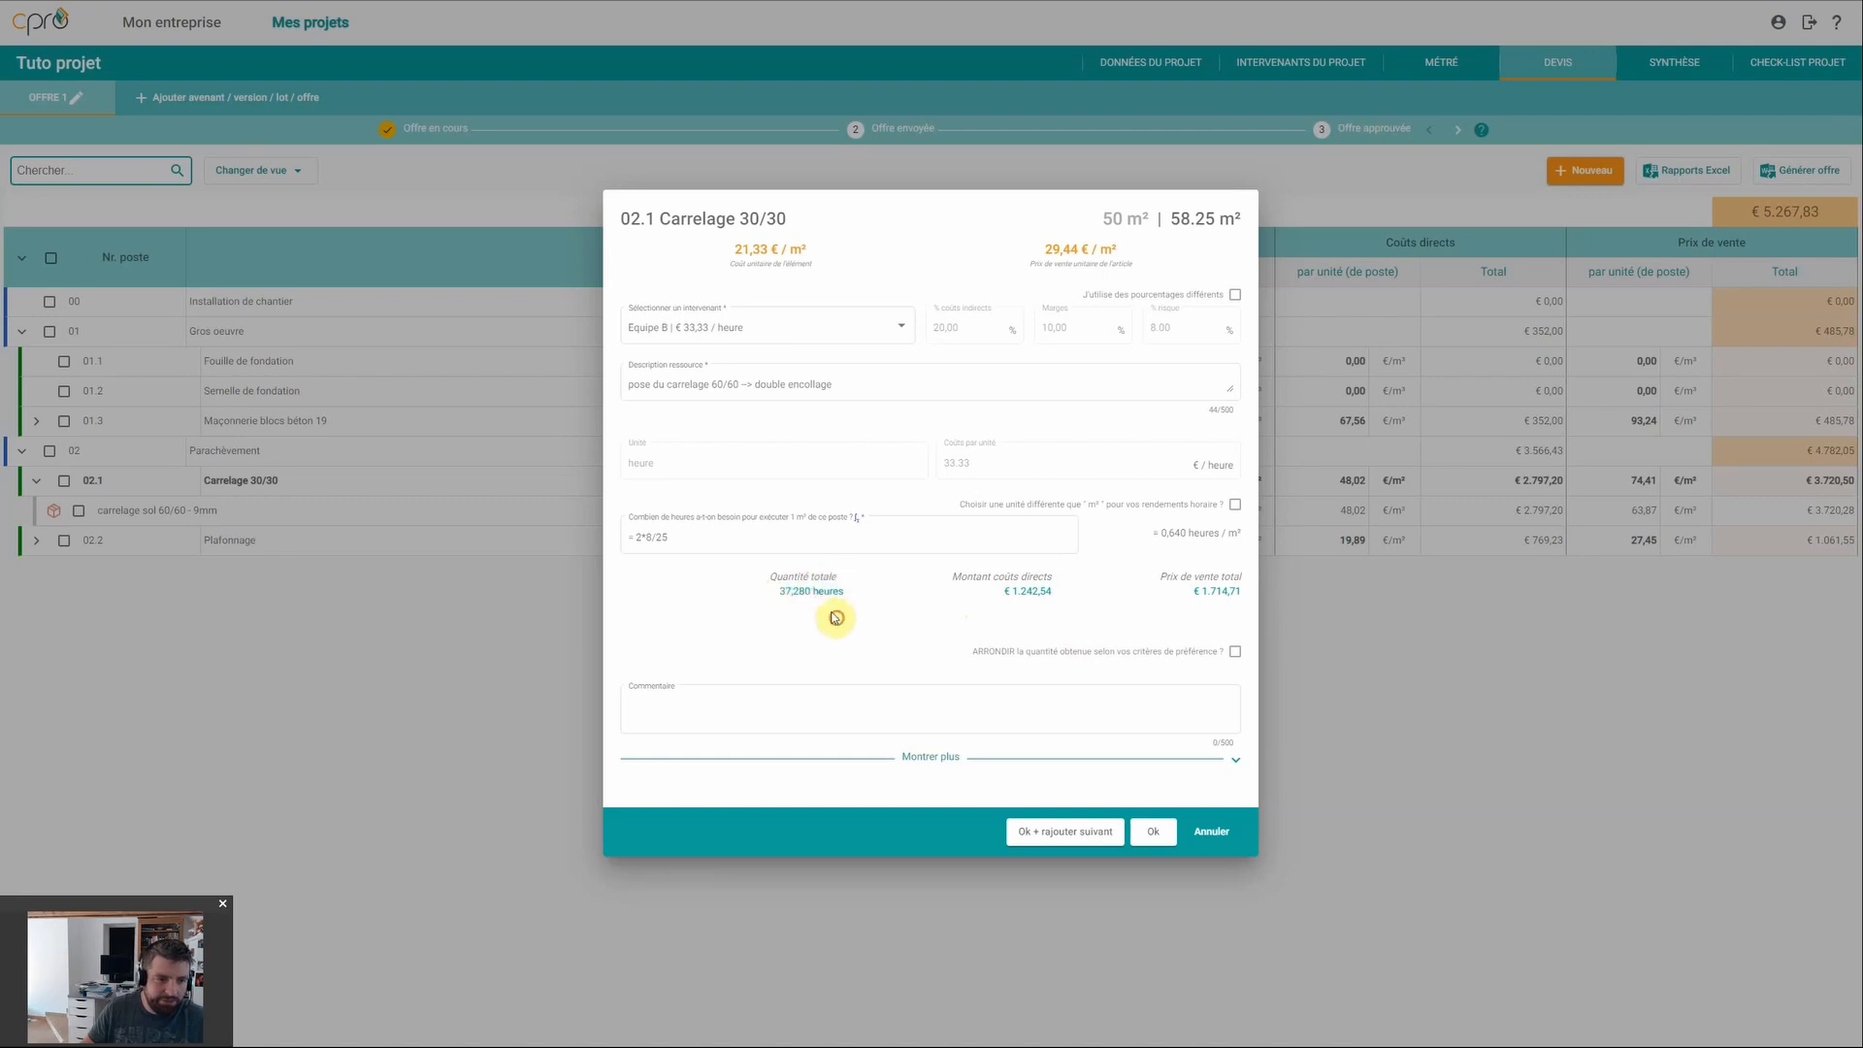
Step: Enable rounding of the labour quantity and set the rounding unit to 4 hours
{"action": "left_click", "coordinate": [1235, 653]}
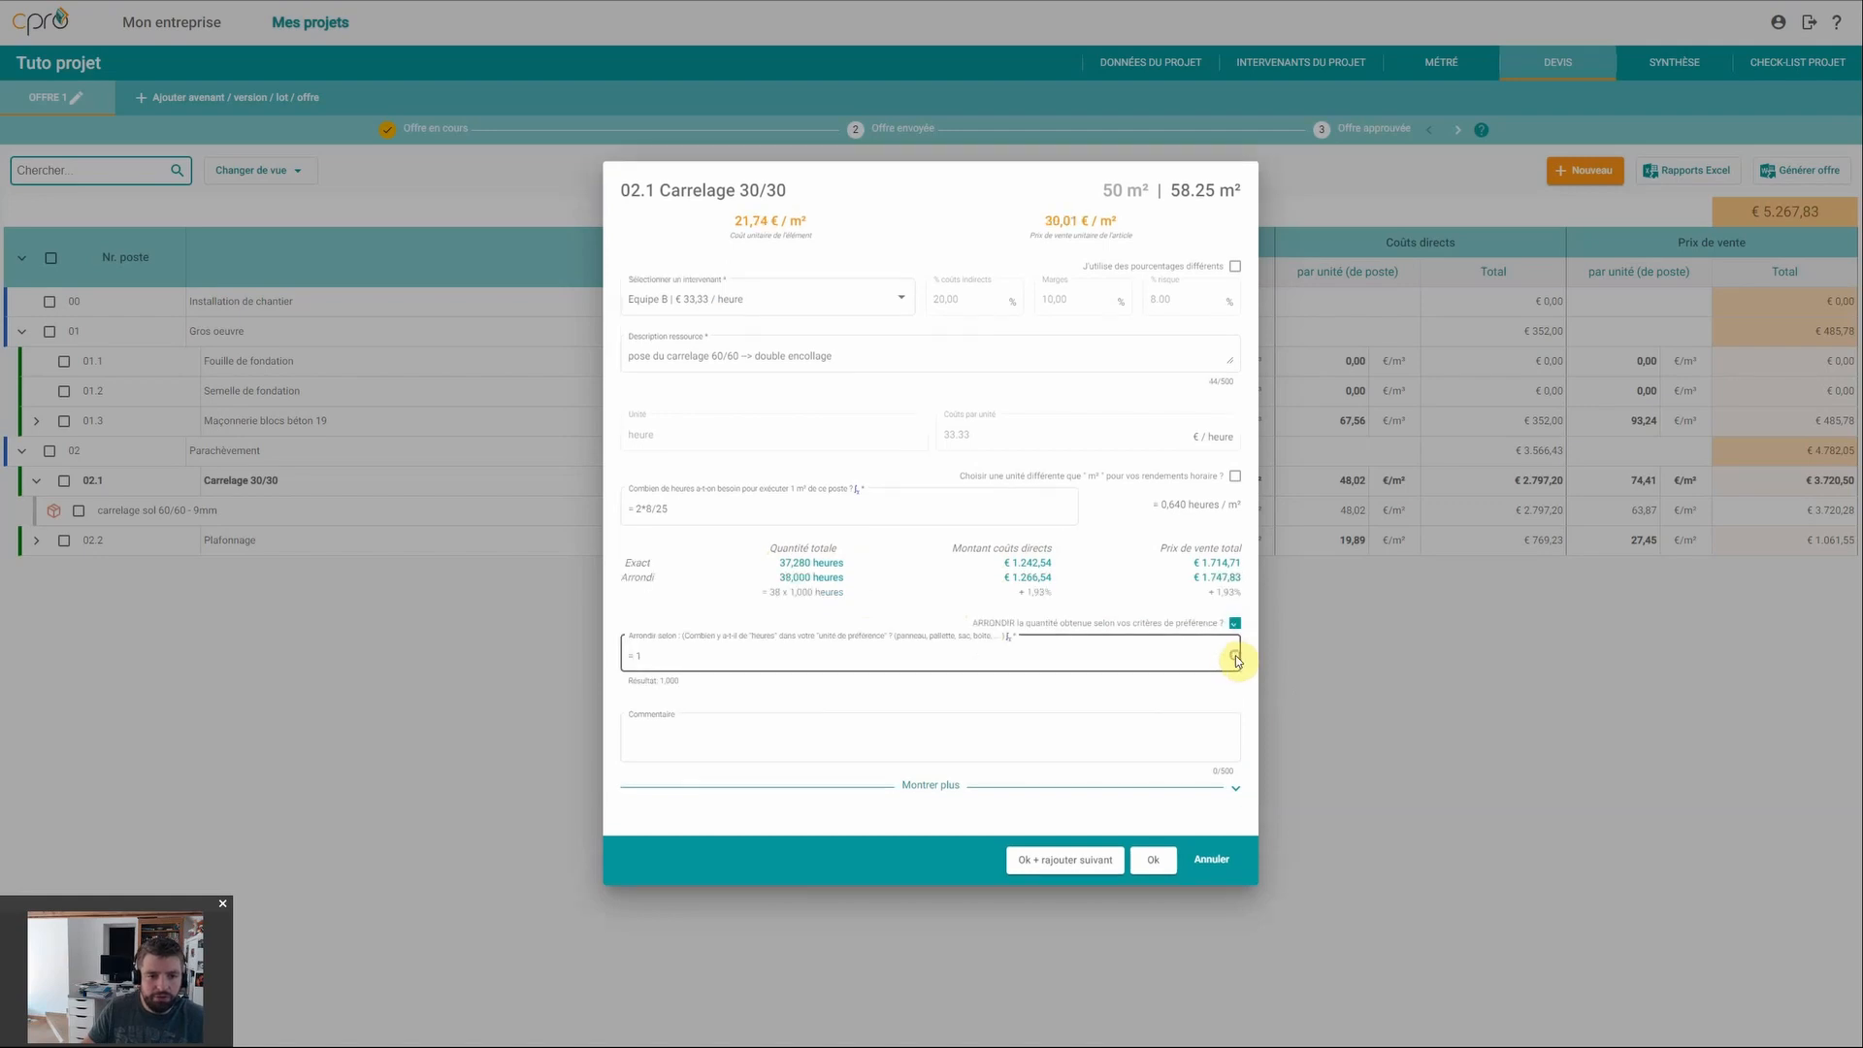
{"action": "double_click", "coordinate": [646, 655]}
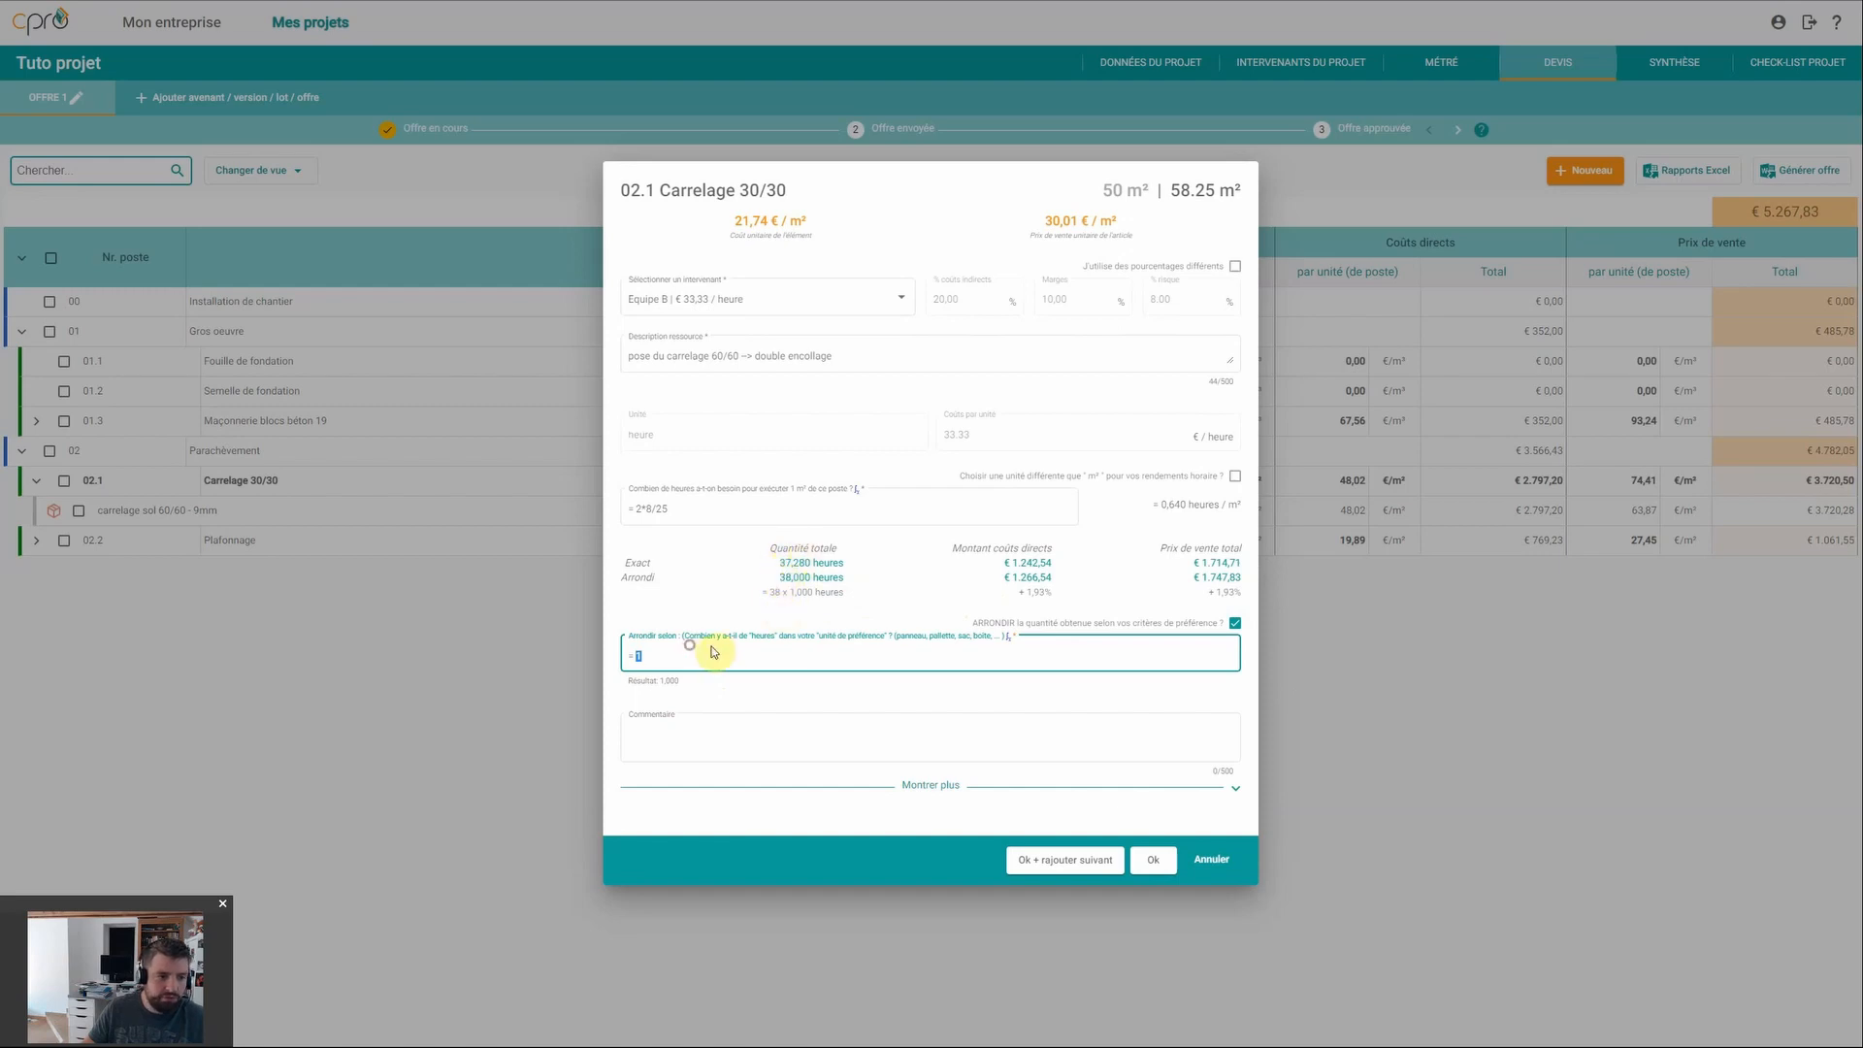
{"action": "type", "text": "0."}
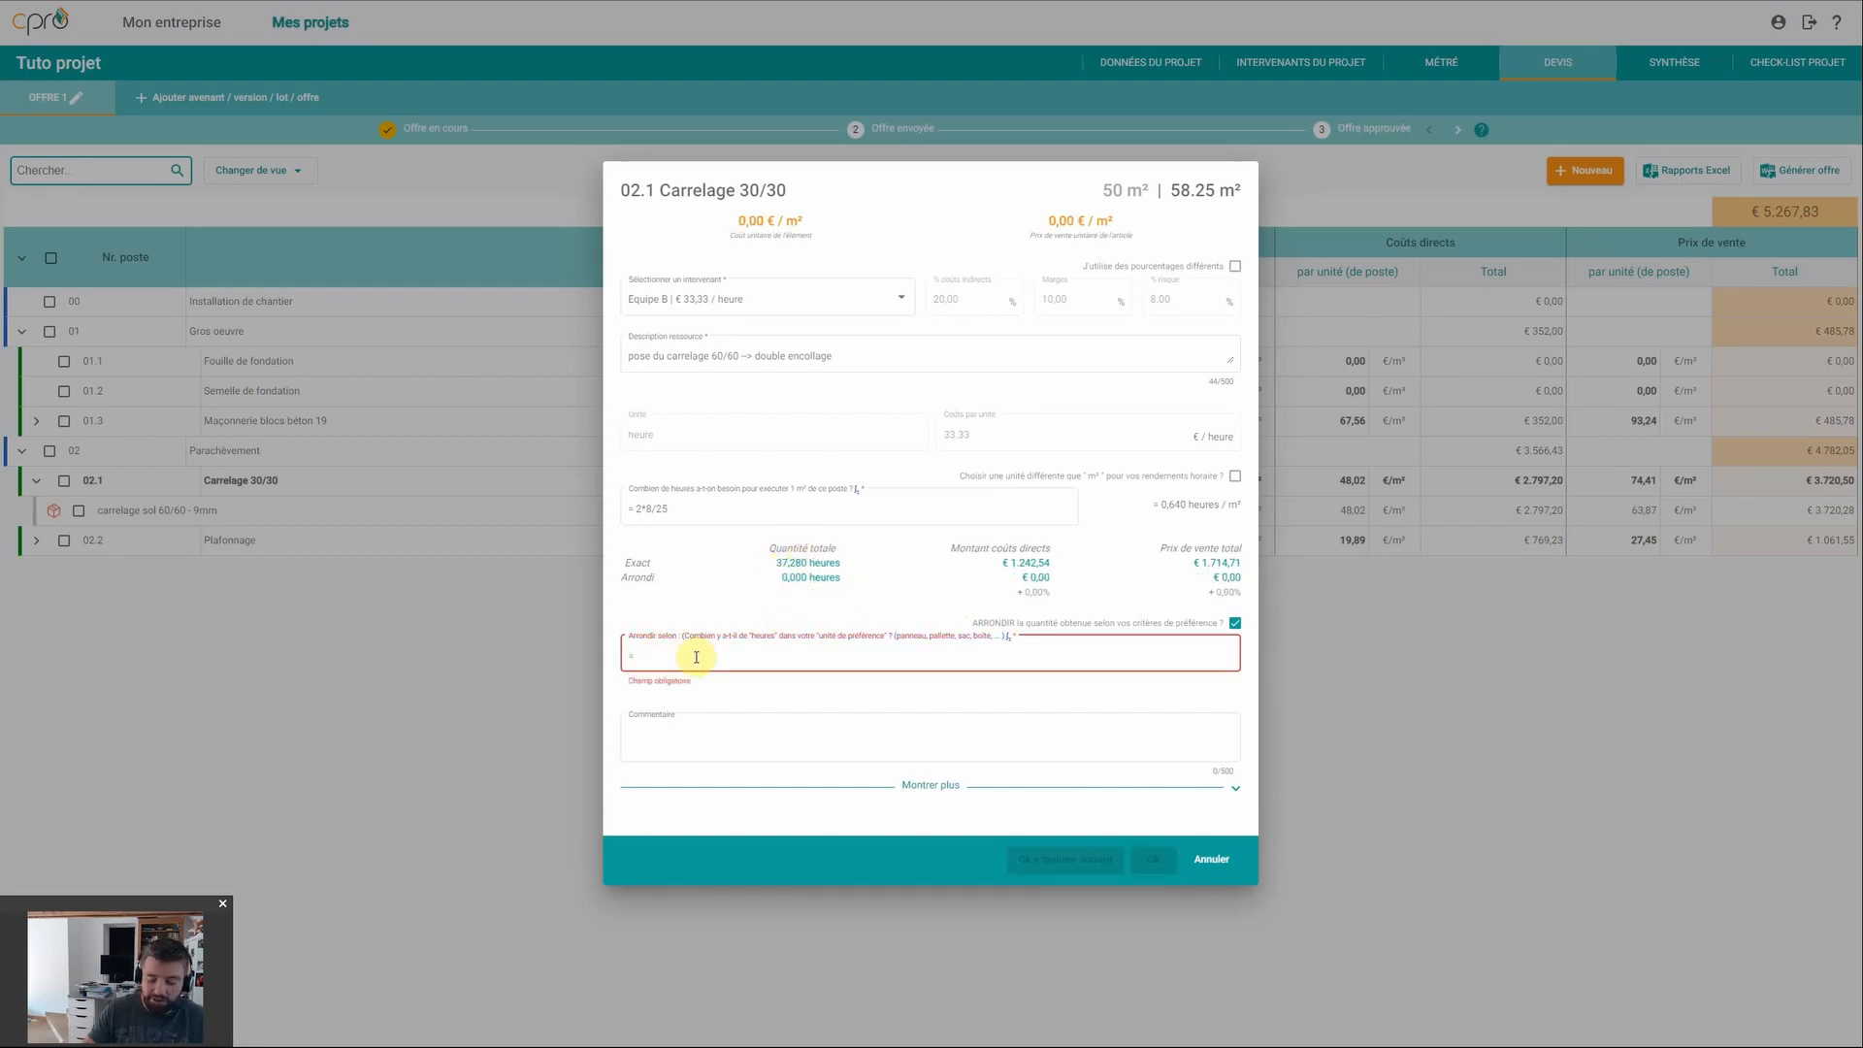
{"action": "key", "text": "BackSpace"}
{"action": "key", "text": "BackSpace"}
{"action": "type", "text": "4"}
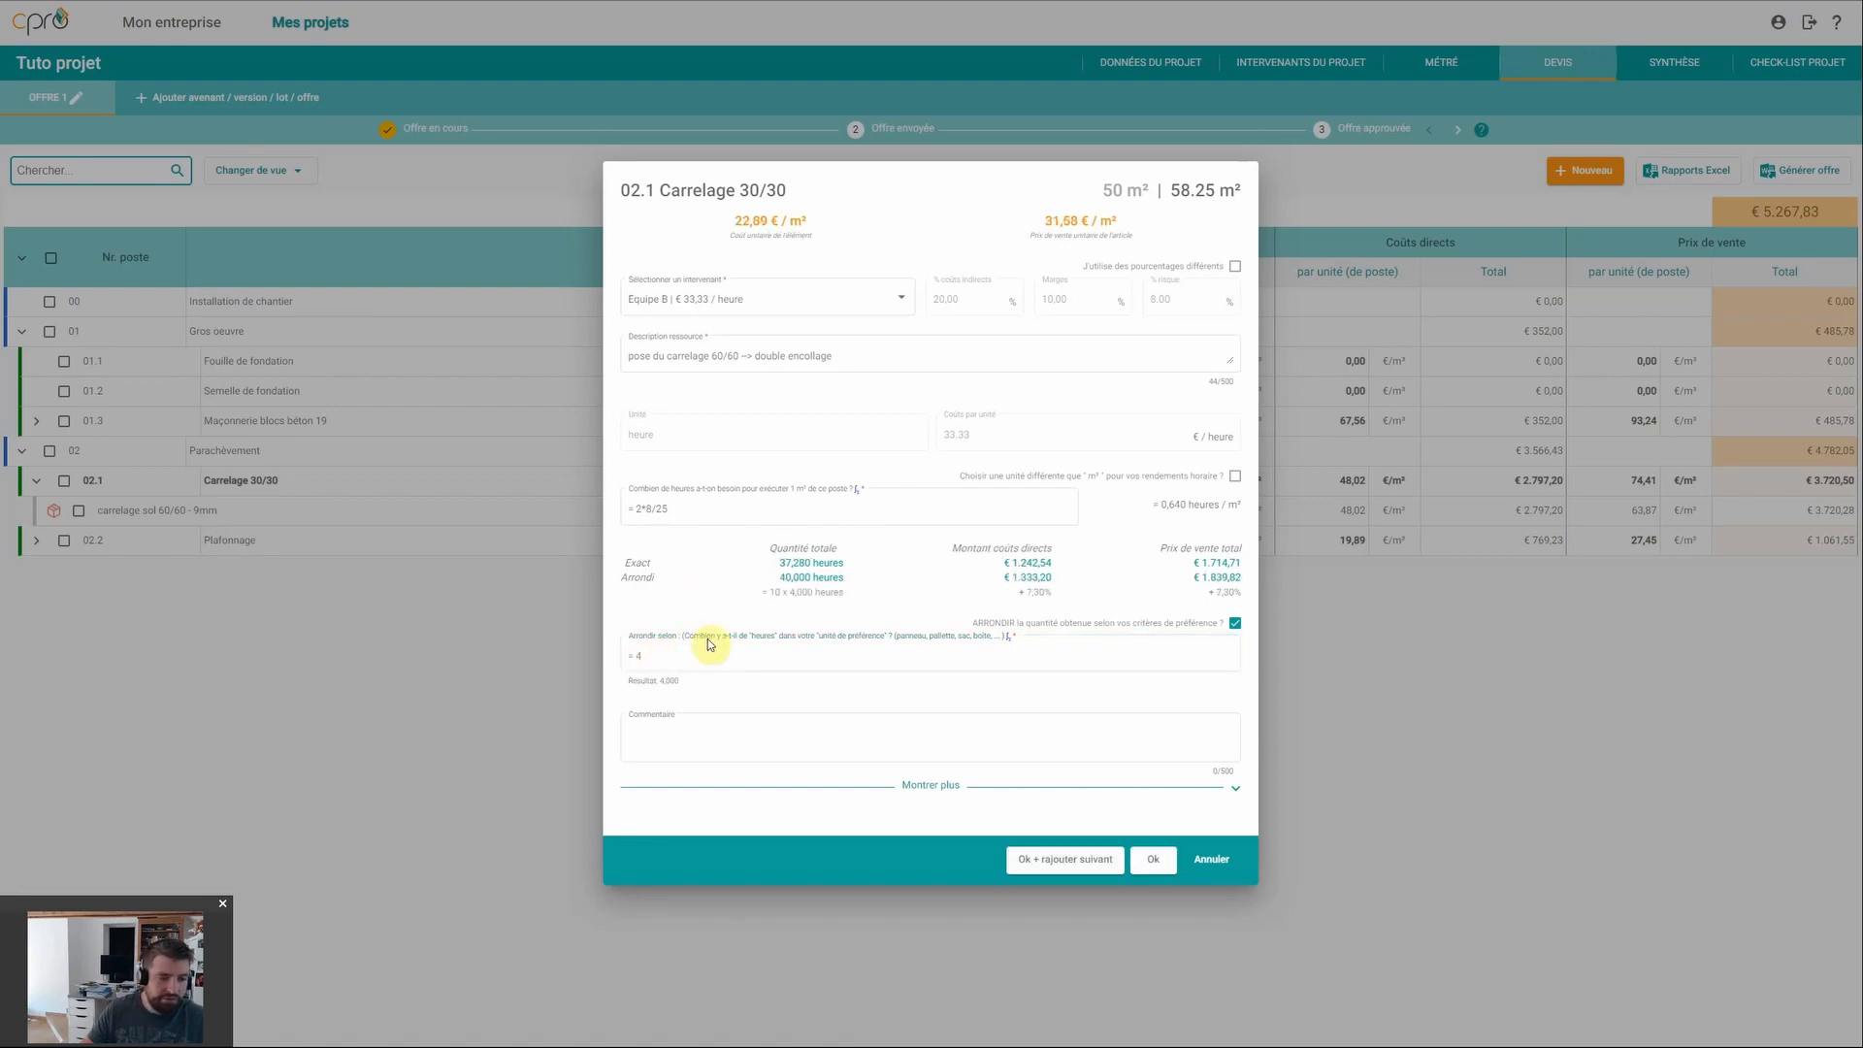
Step: Compare the exact and rounded labour hours, and save the labour resource under Carrelage 30/30
{"action": "left_click", "coordinate": [638, 654]}
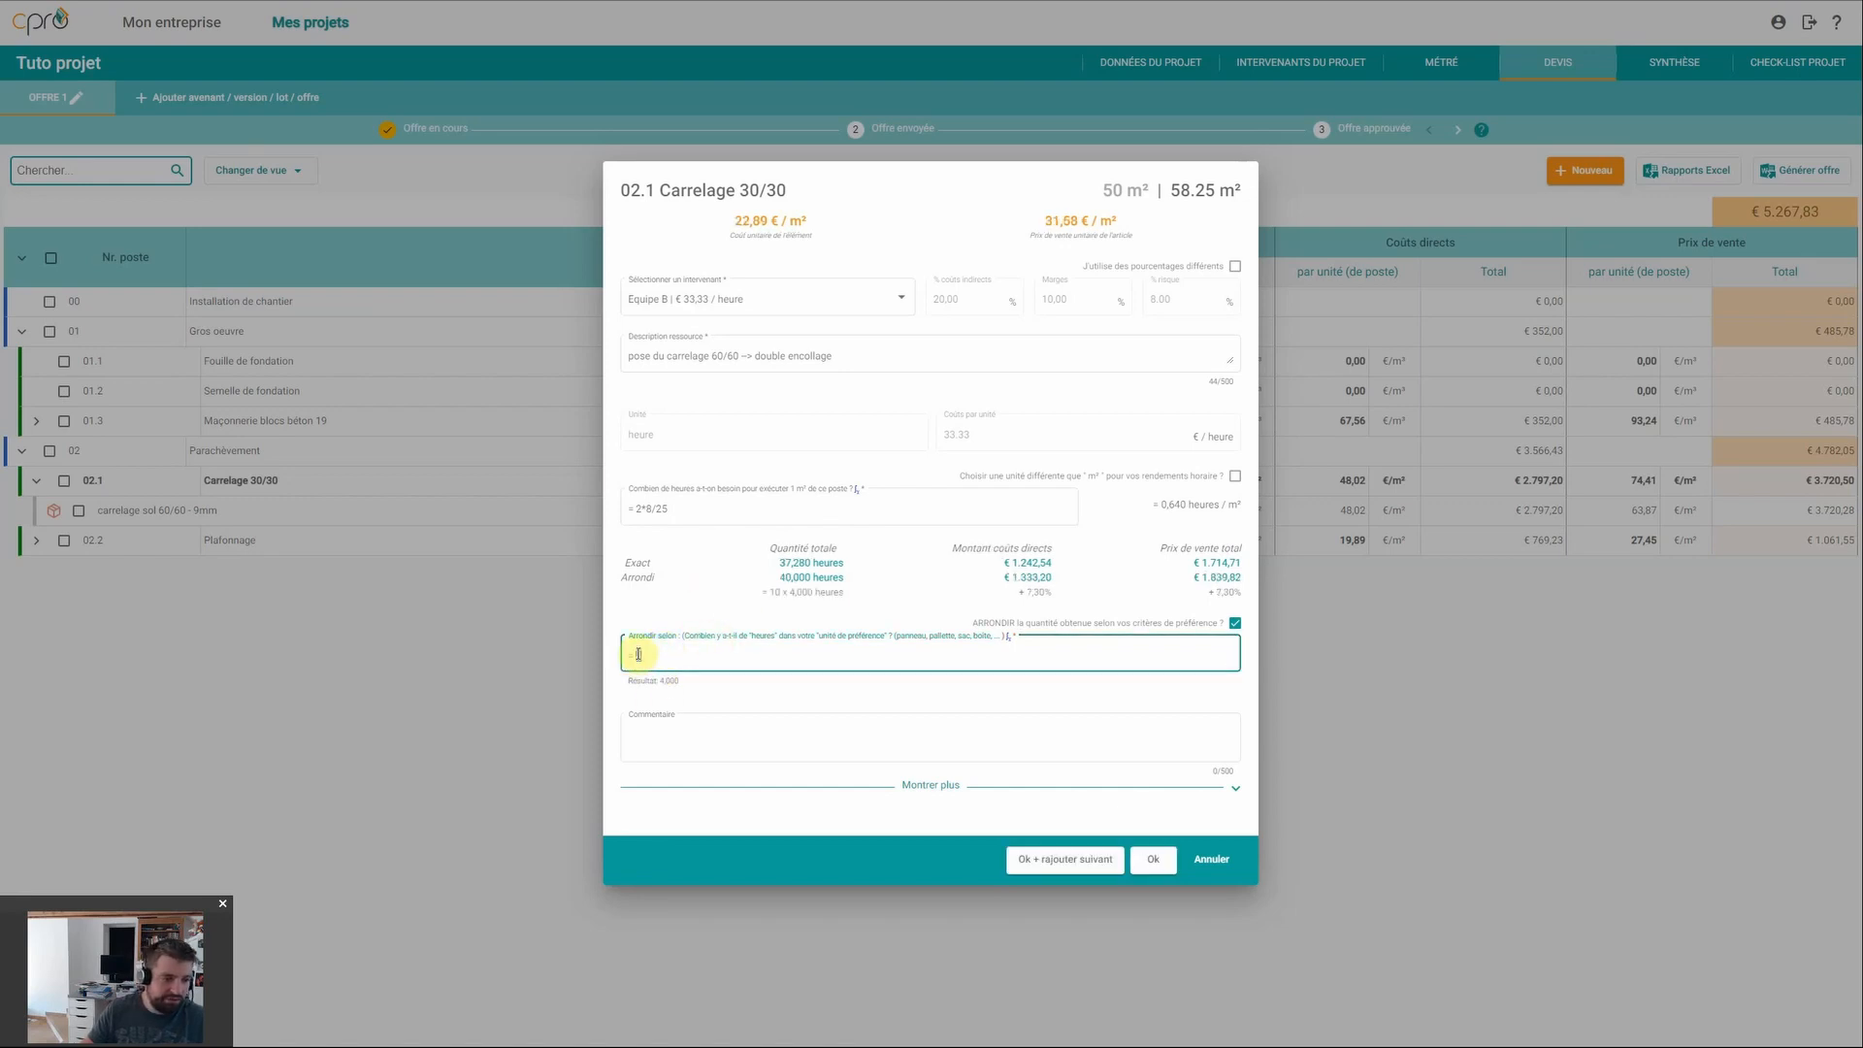
{"action": "left_click", "coordinate": [747, 620]}
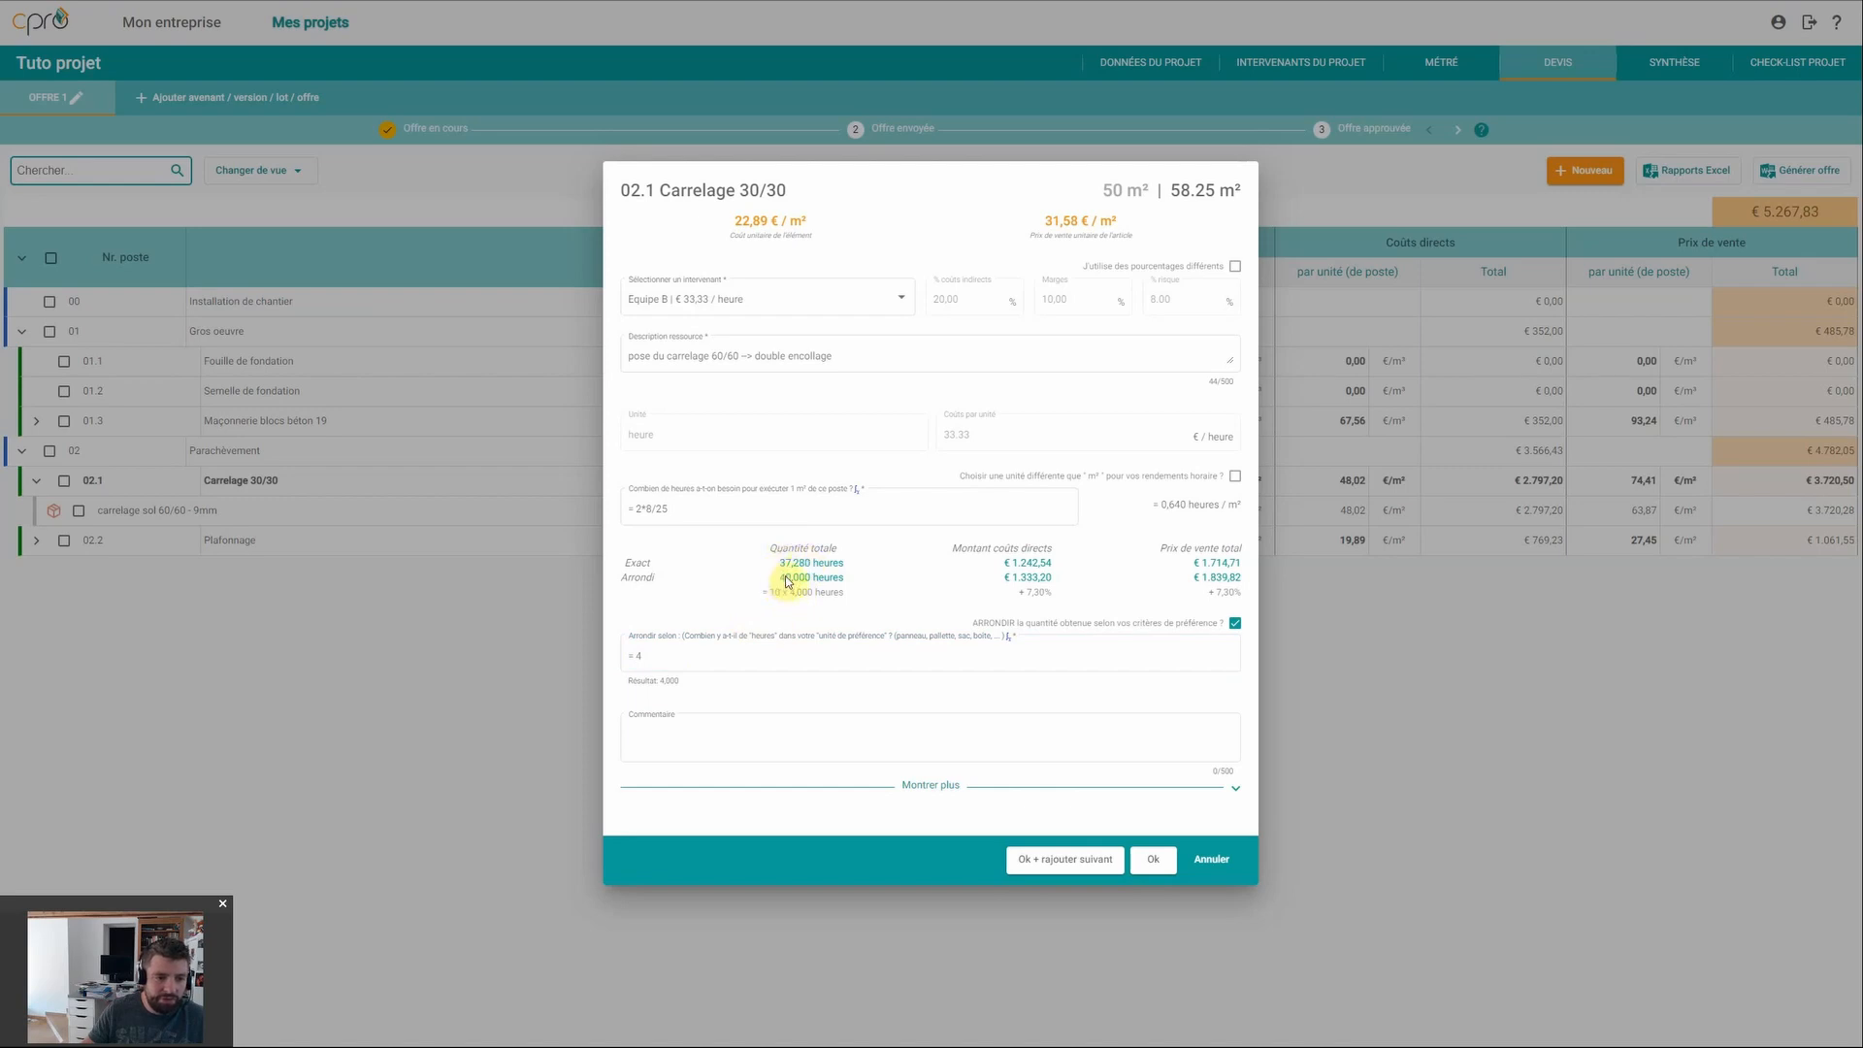
{"action": "left_click", "coordinate": [781, 612]}
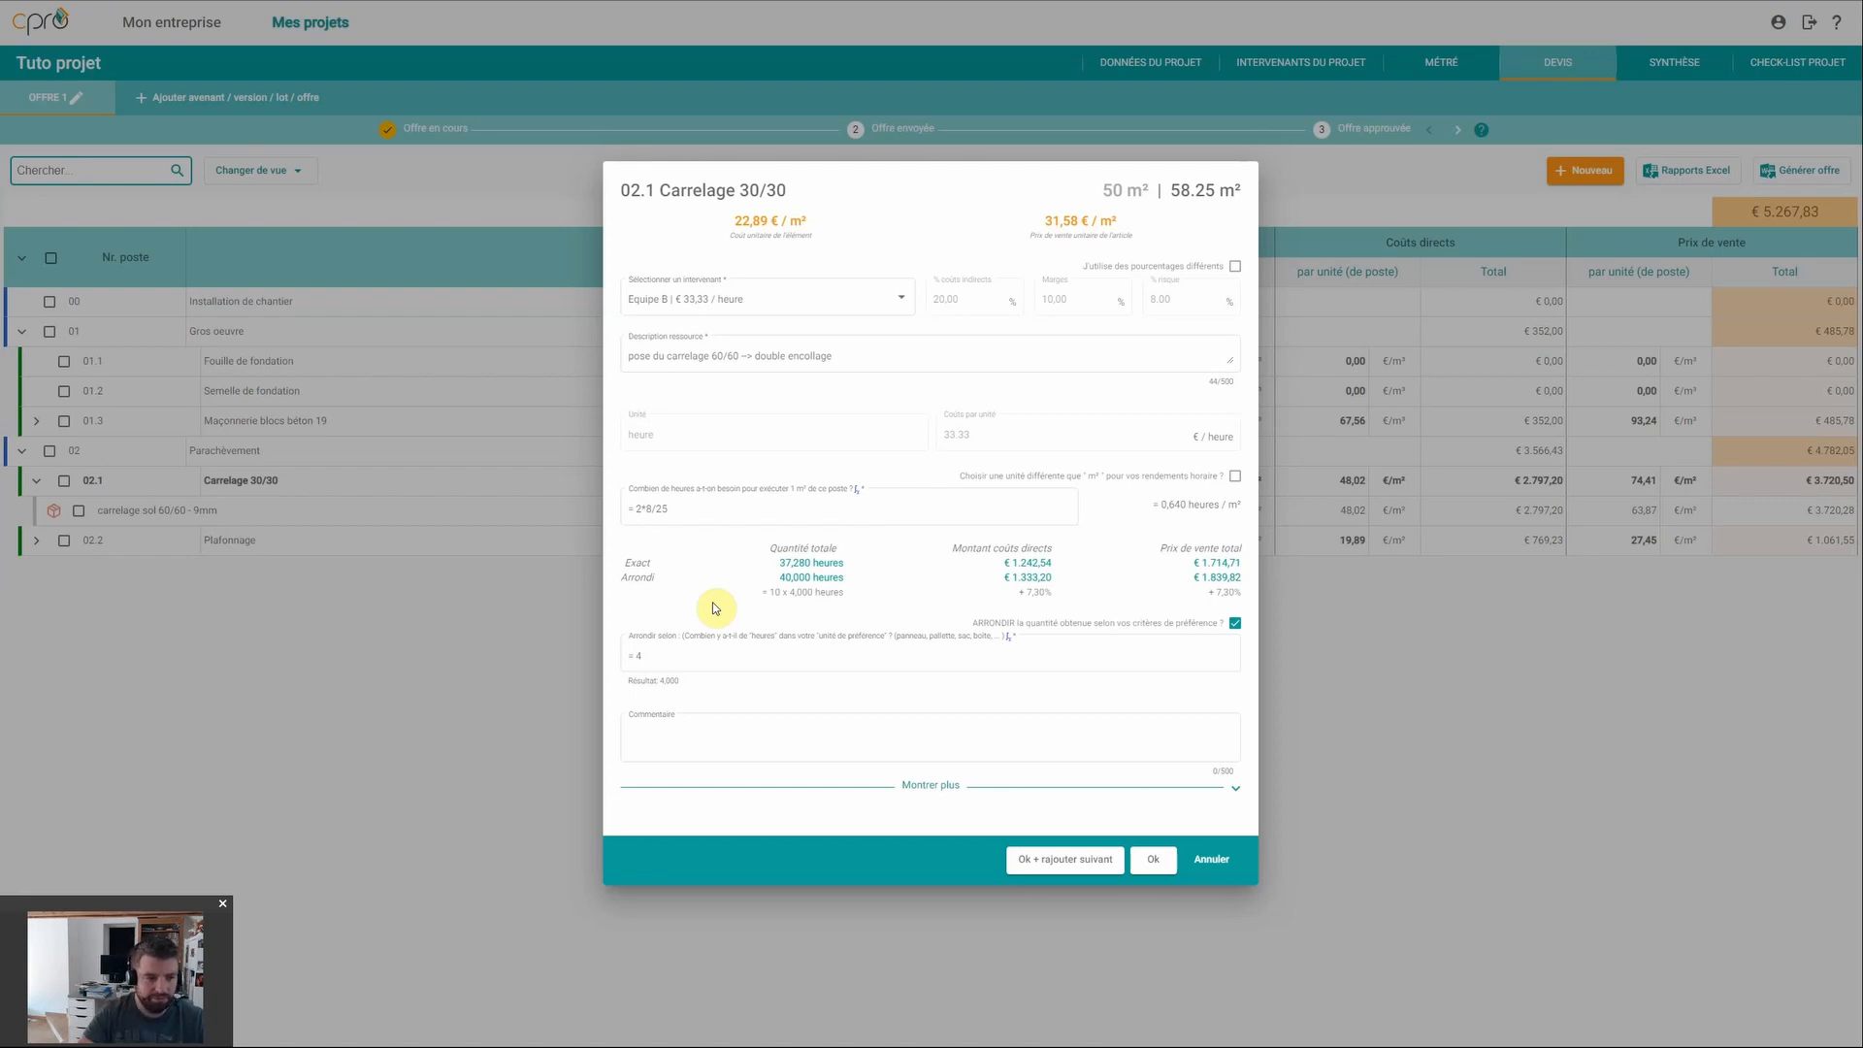
{"action": "double_click", "coordinate": [638, 656]}
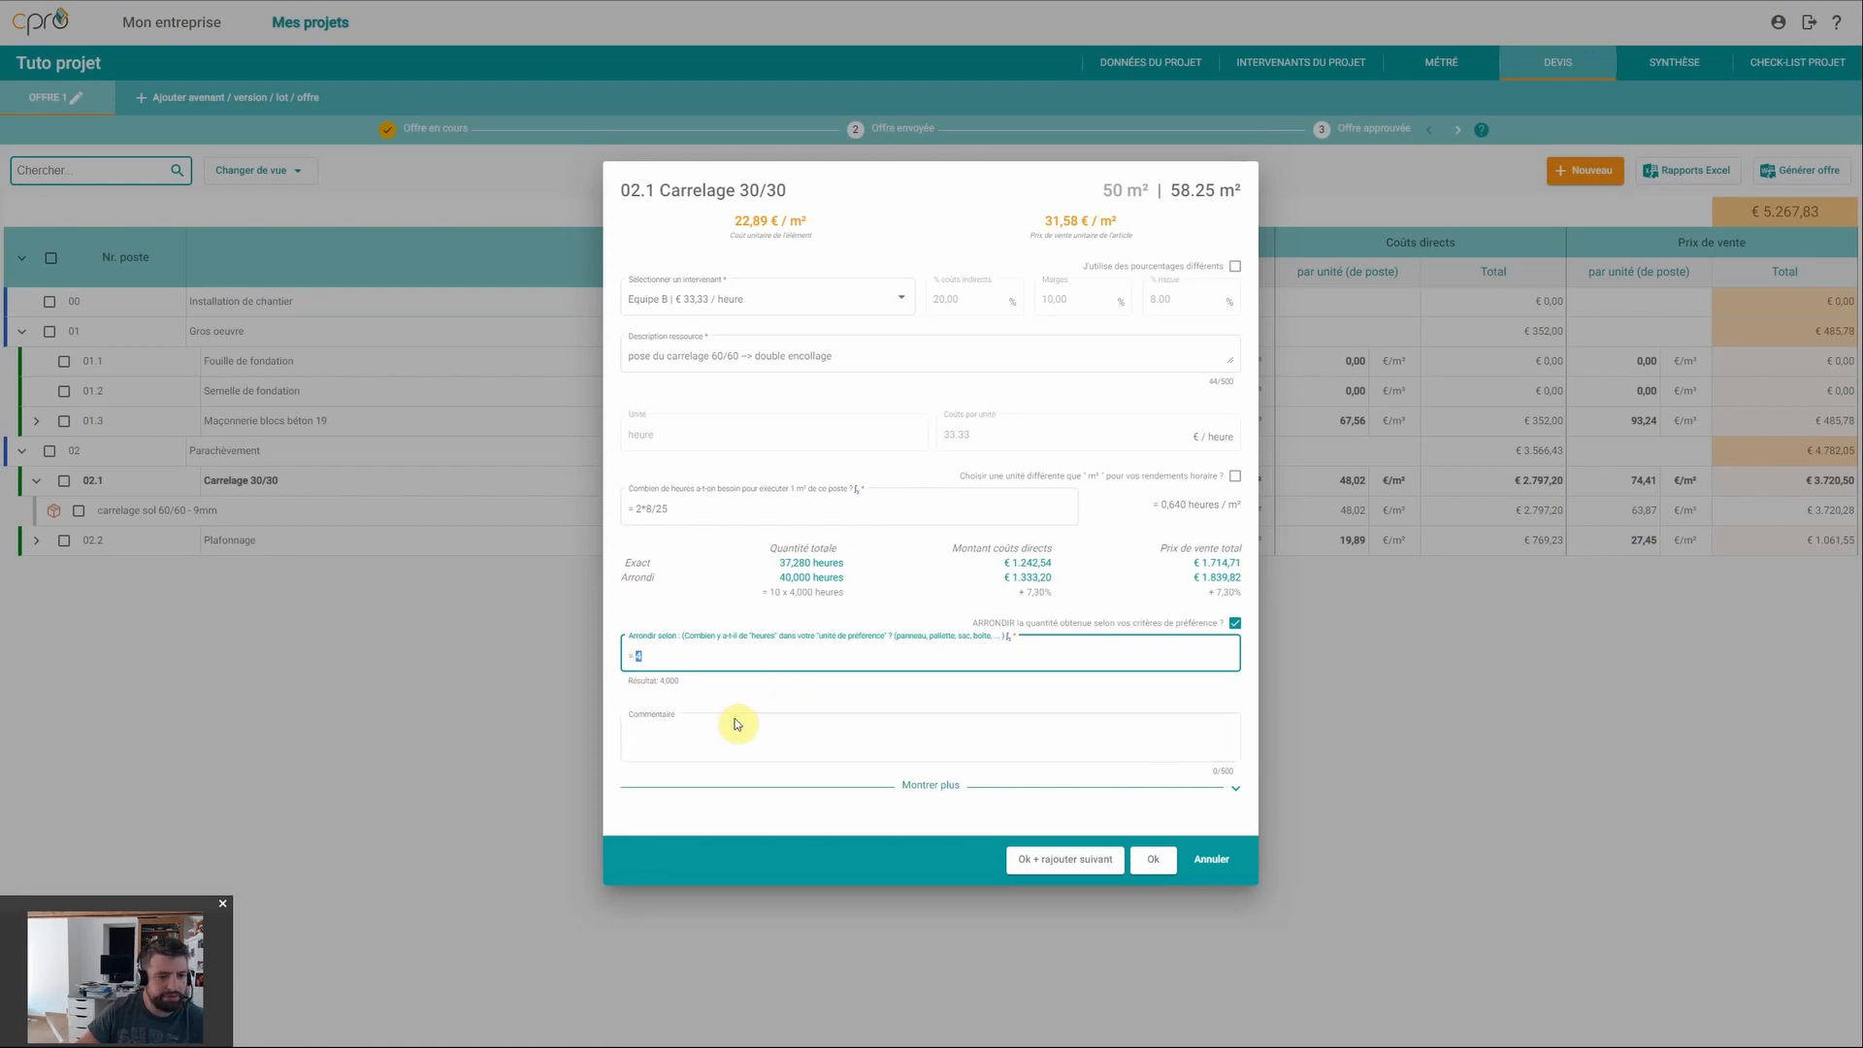
{"action": "left_click", "coordinate": [1149, 860]}
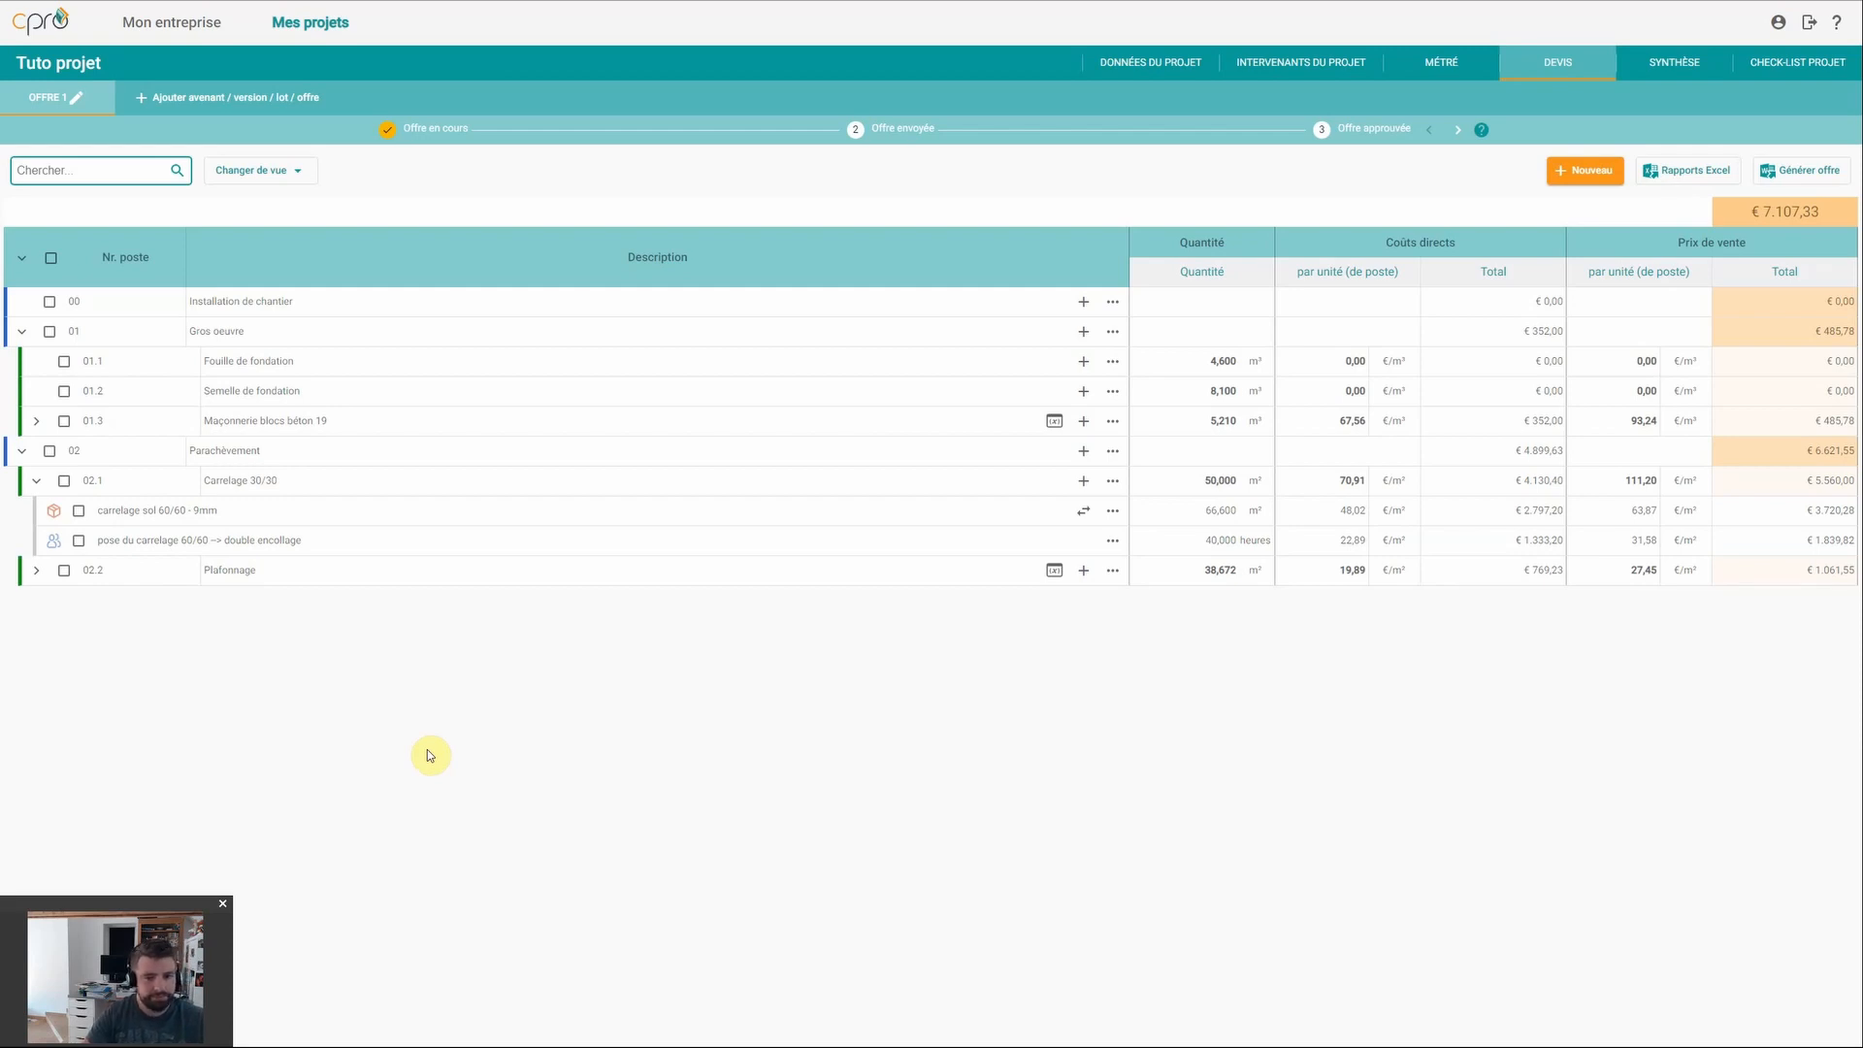
Step: Show the Marché, TVA and Marge totale columns in the quote table
{"action": "left_click", "coordinate": [273, 171]}
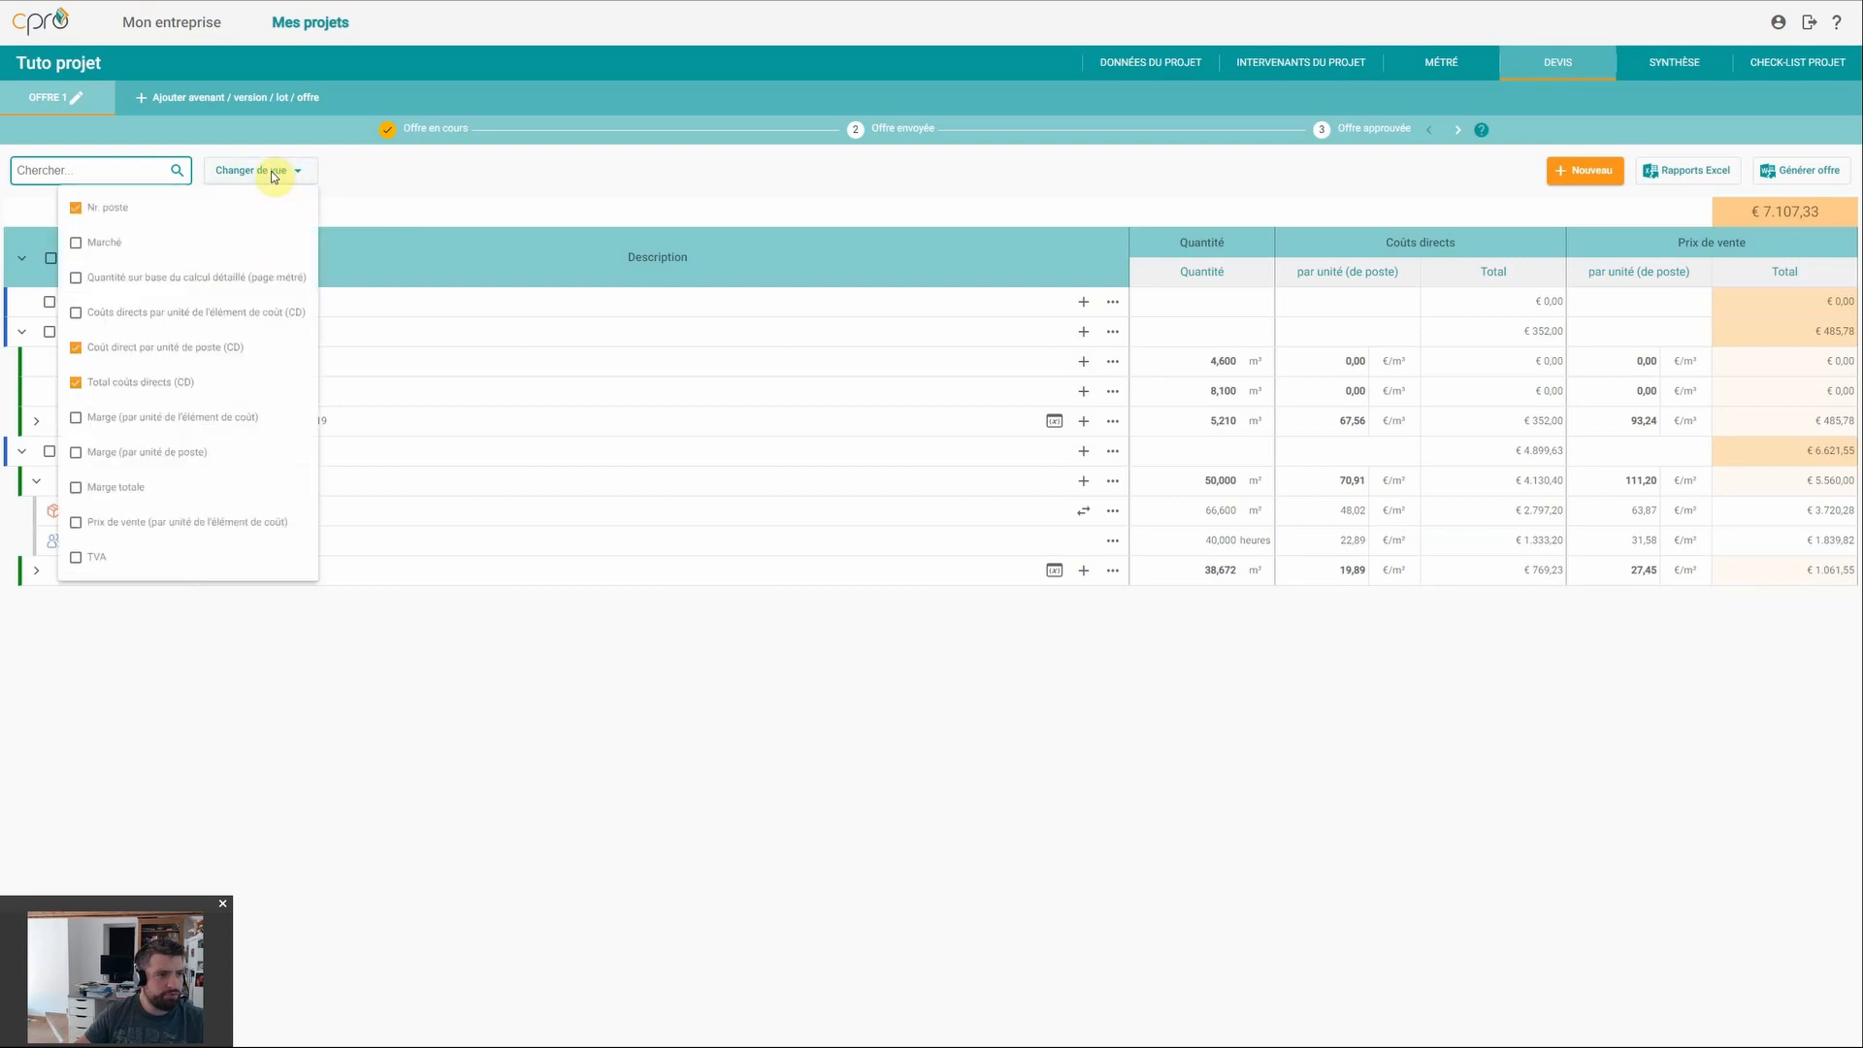
{"action": "left_click", "coordinate": [121, 242]}
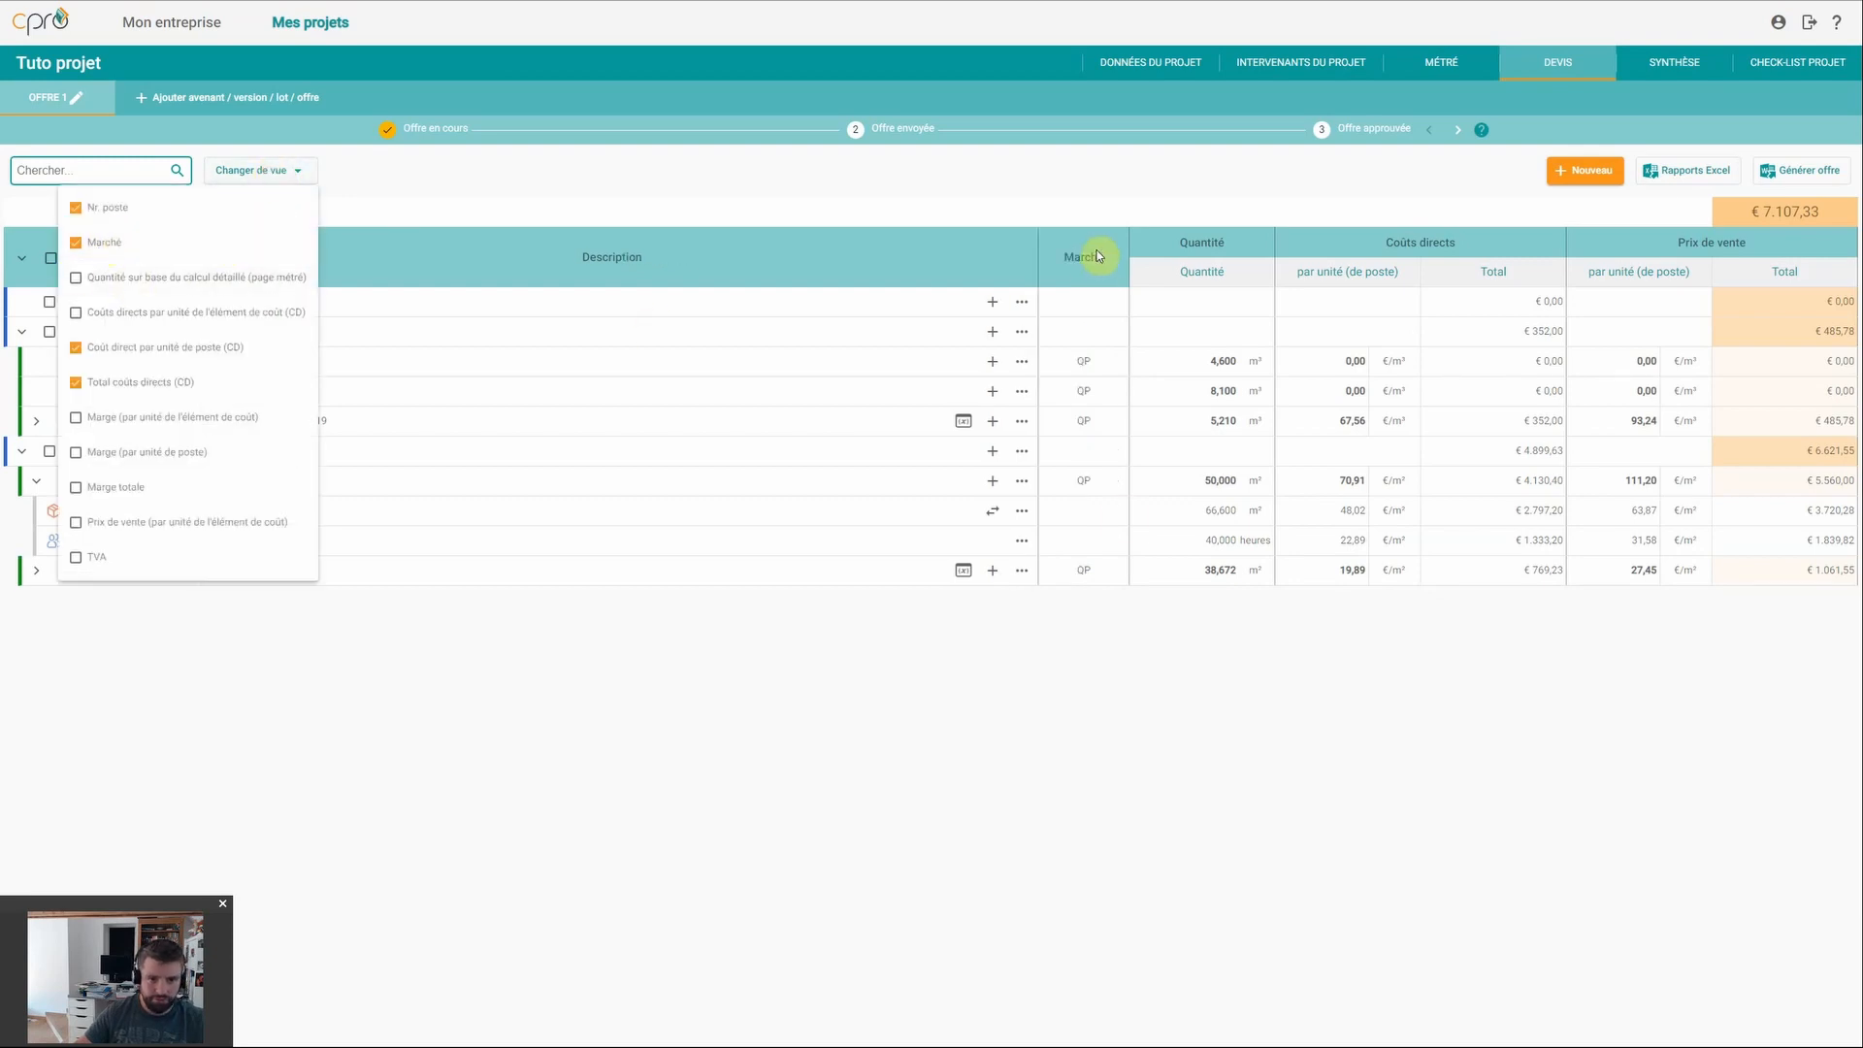
{"action": "left_click", "coordinate": [122, 561]}
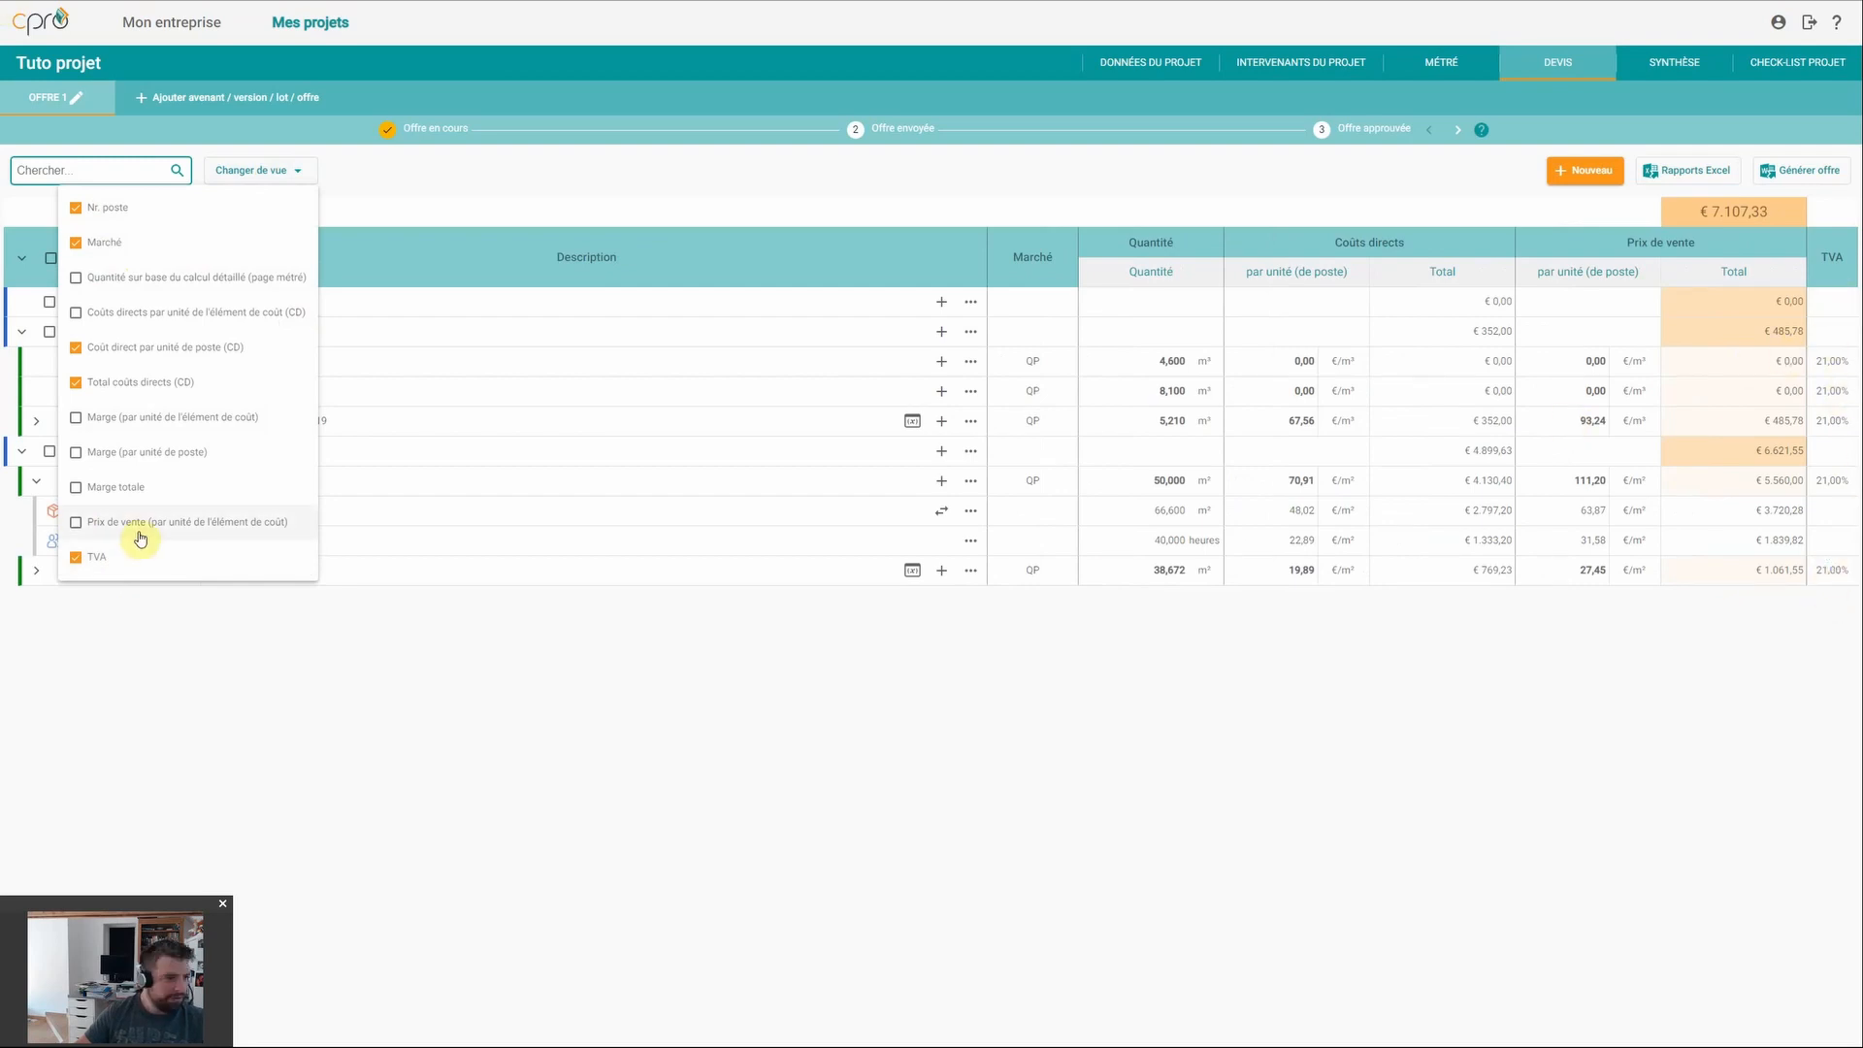
{"action": "left_click", "coordinate": [116, 490]}
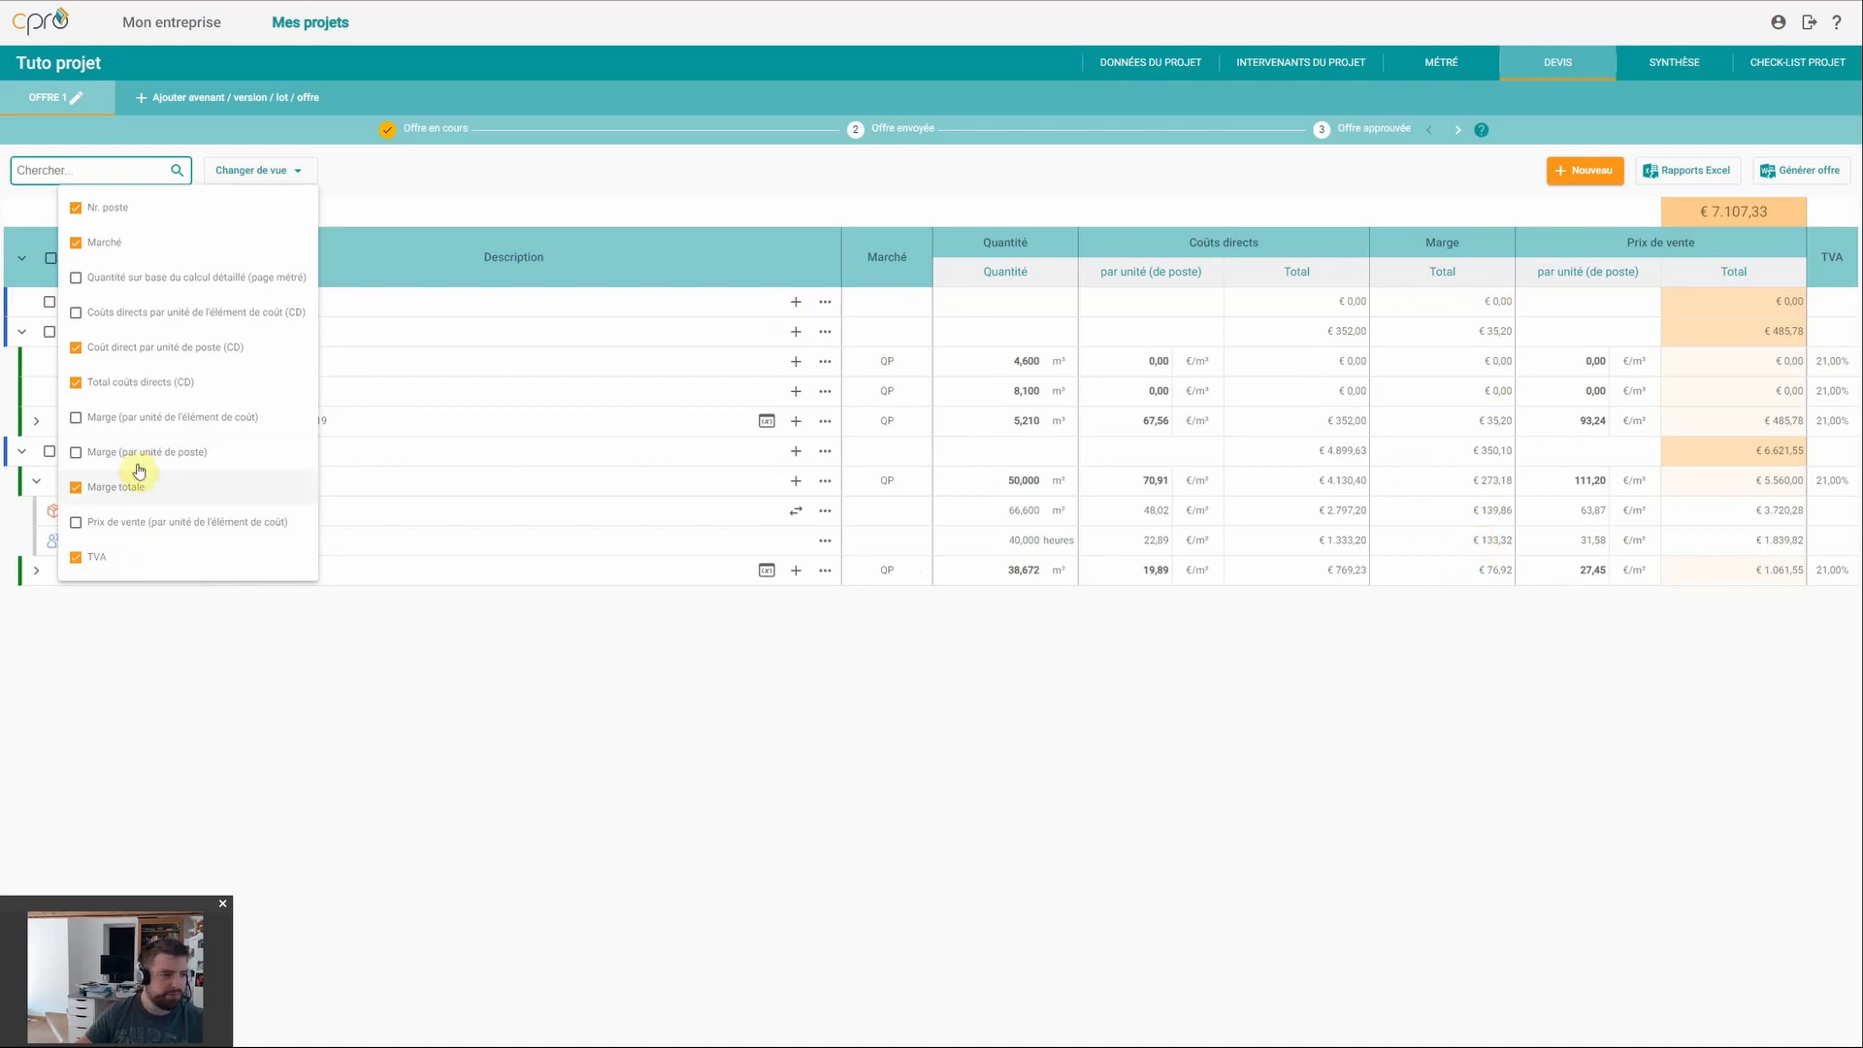
Step: Hide the total margin, TVA, total and per-unit direct cost, Marché and item number columns in the quote table
{"action": "left_click", "coordinate": [121, 488]}
{"action": "left_click", "coordinate": [136, 558]}
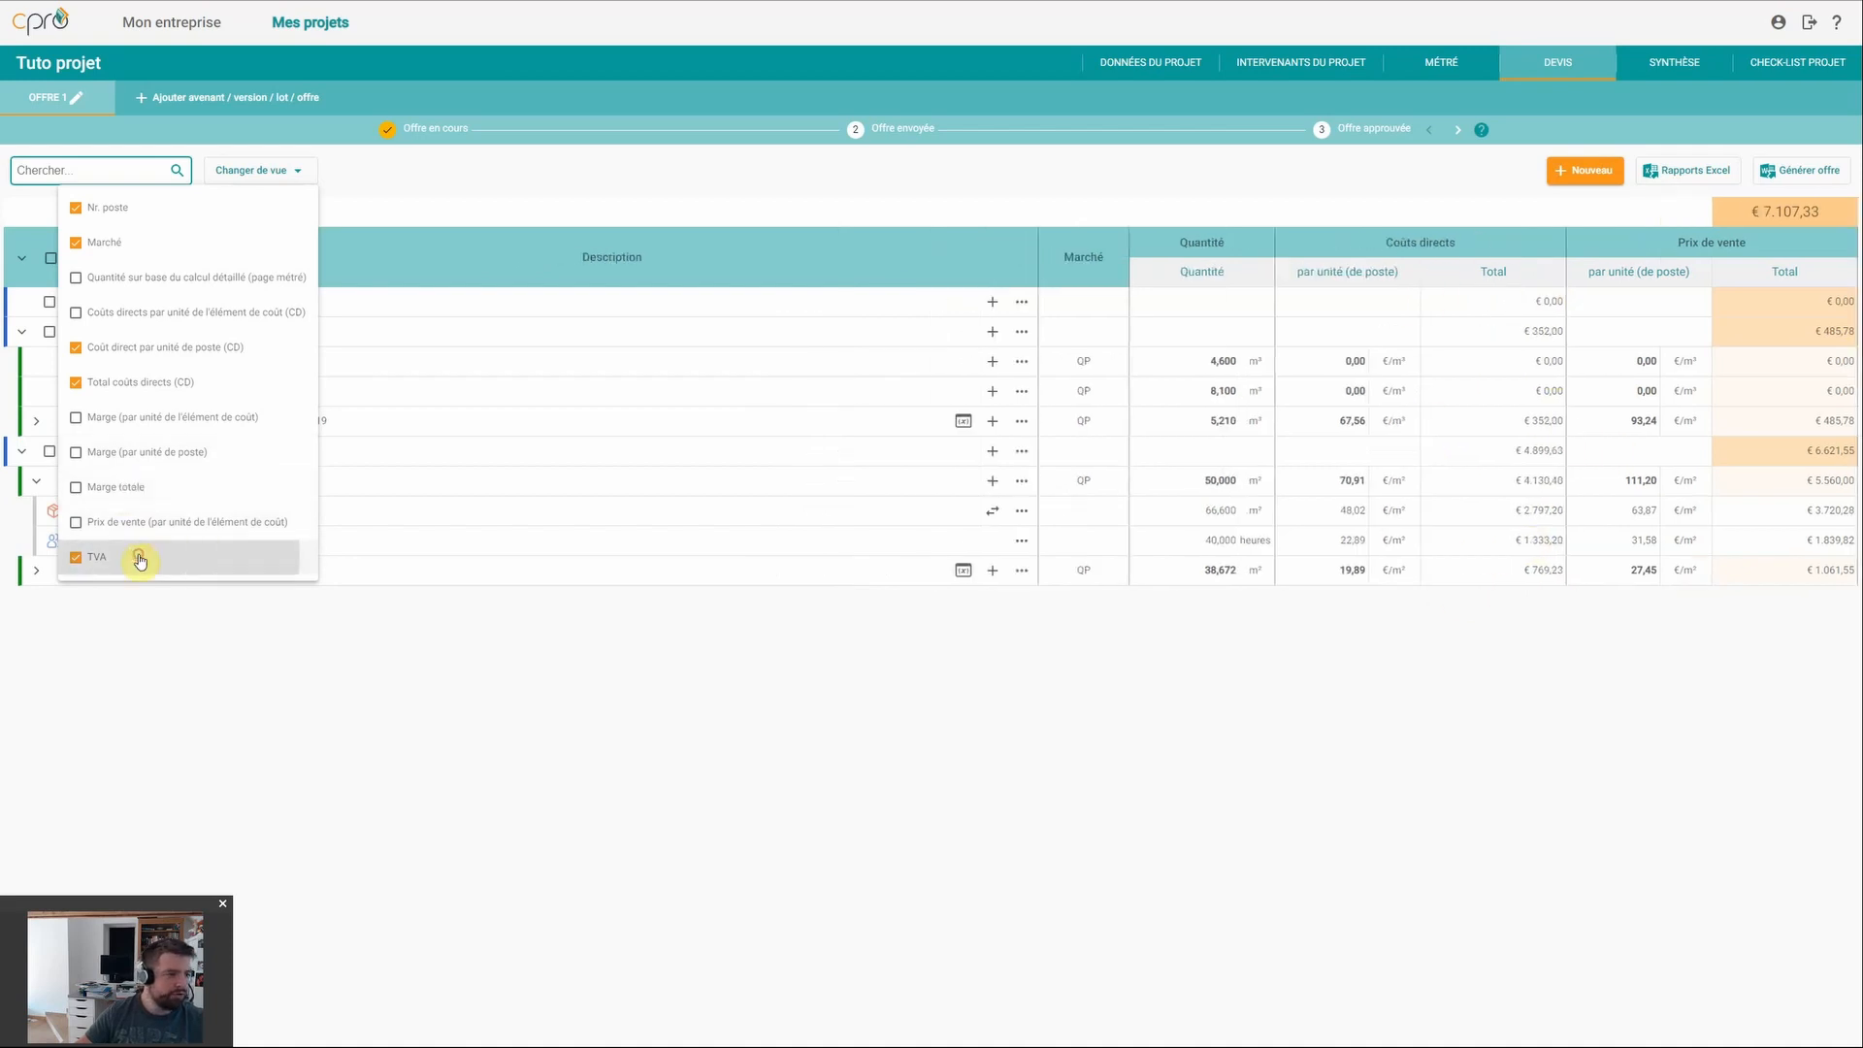
{"action": "left_click", "coordinate": [155, 383]}
{"action": "left_click", "coordinate": [155, 347]}
{"action": "left_click", "coordinate": [136, 243]}
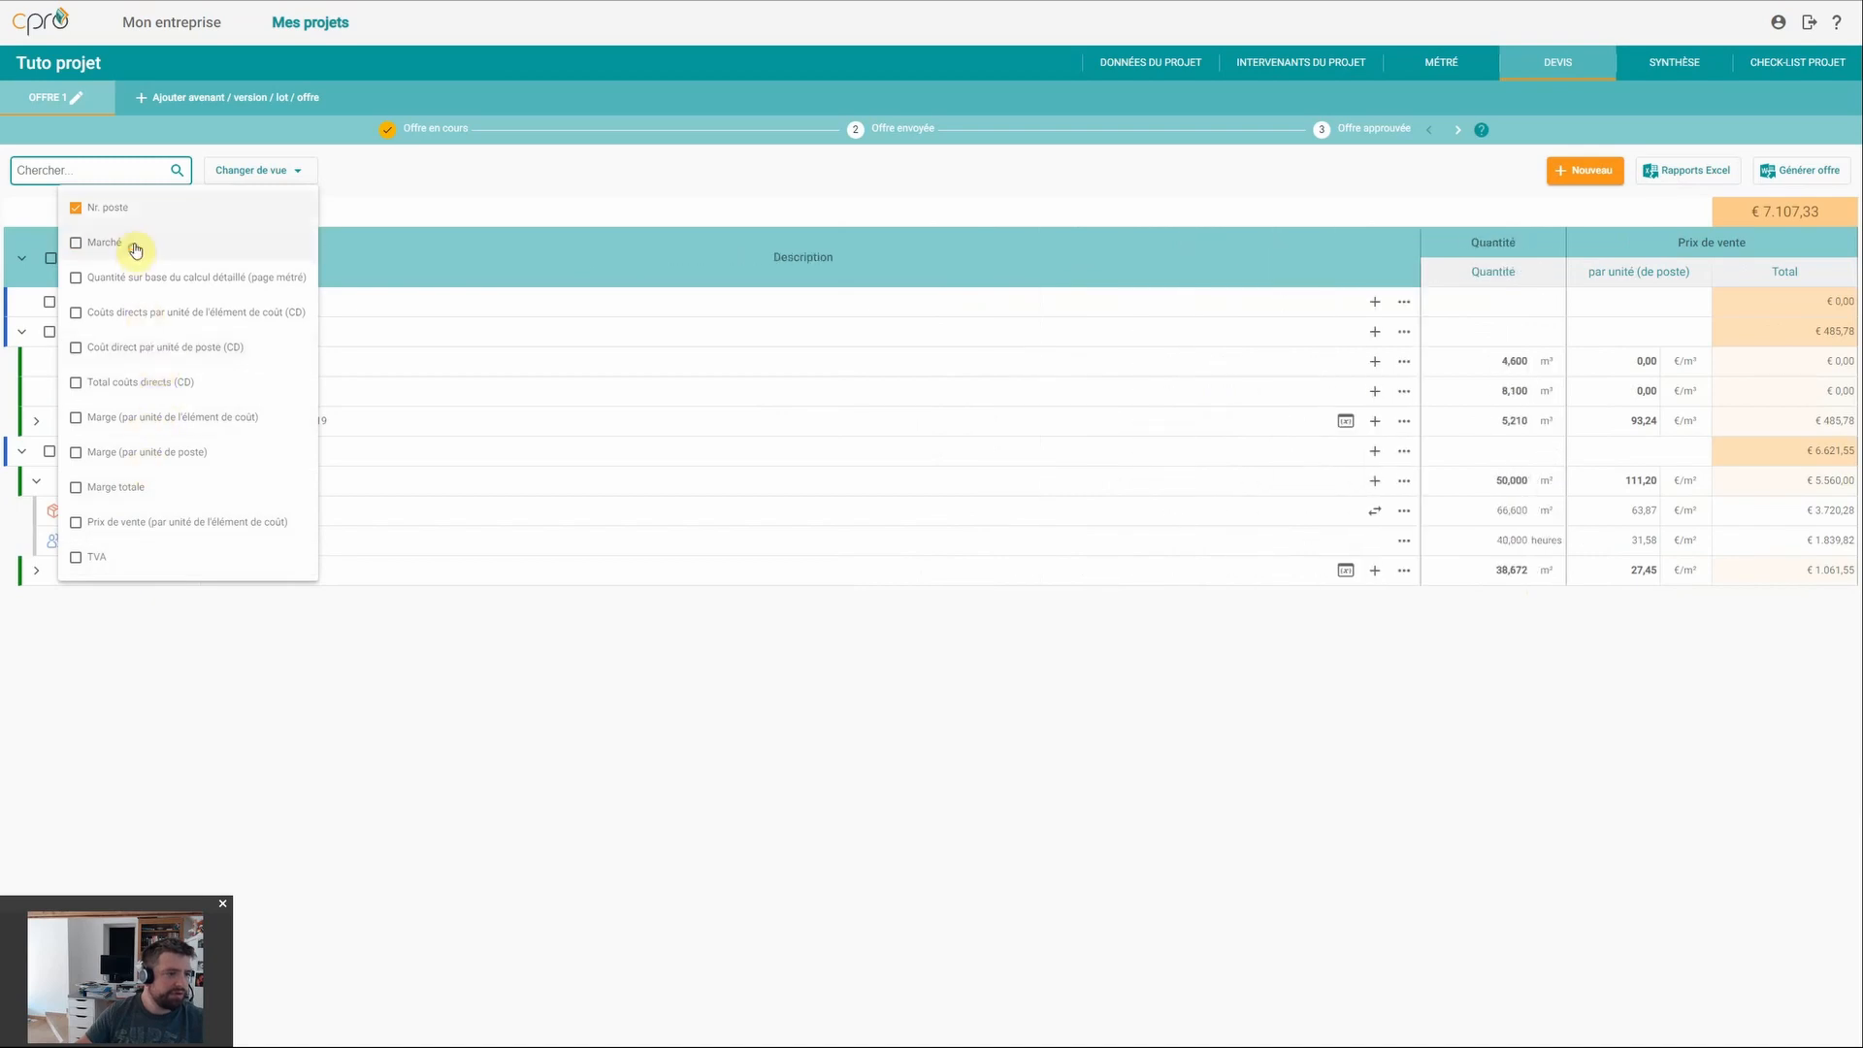
{"action": "left_click", "coordinate": [135, 207]}
{"action": "left_click", "coordinate": [786, 728]}
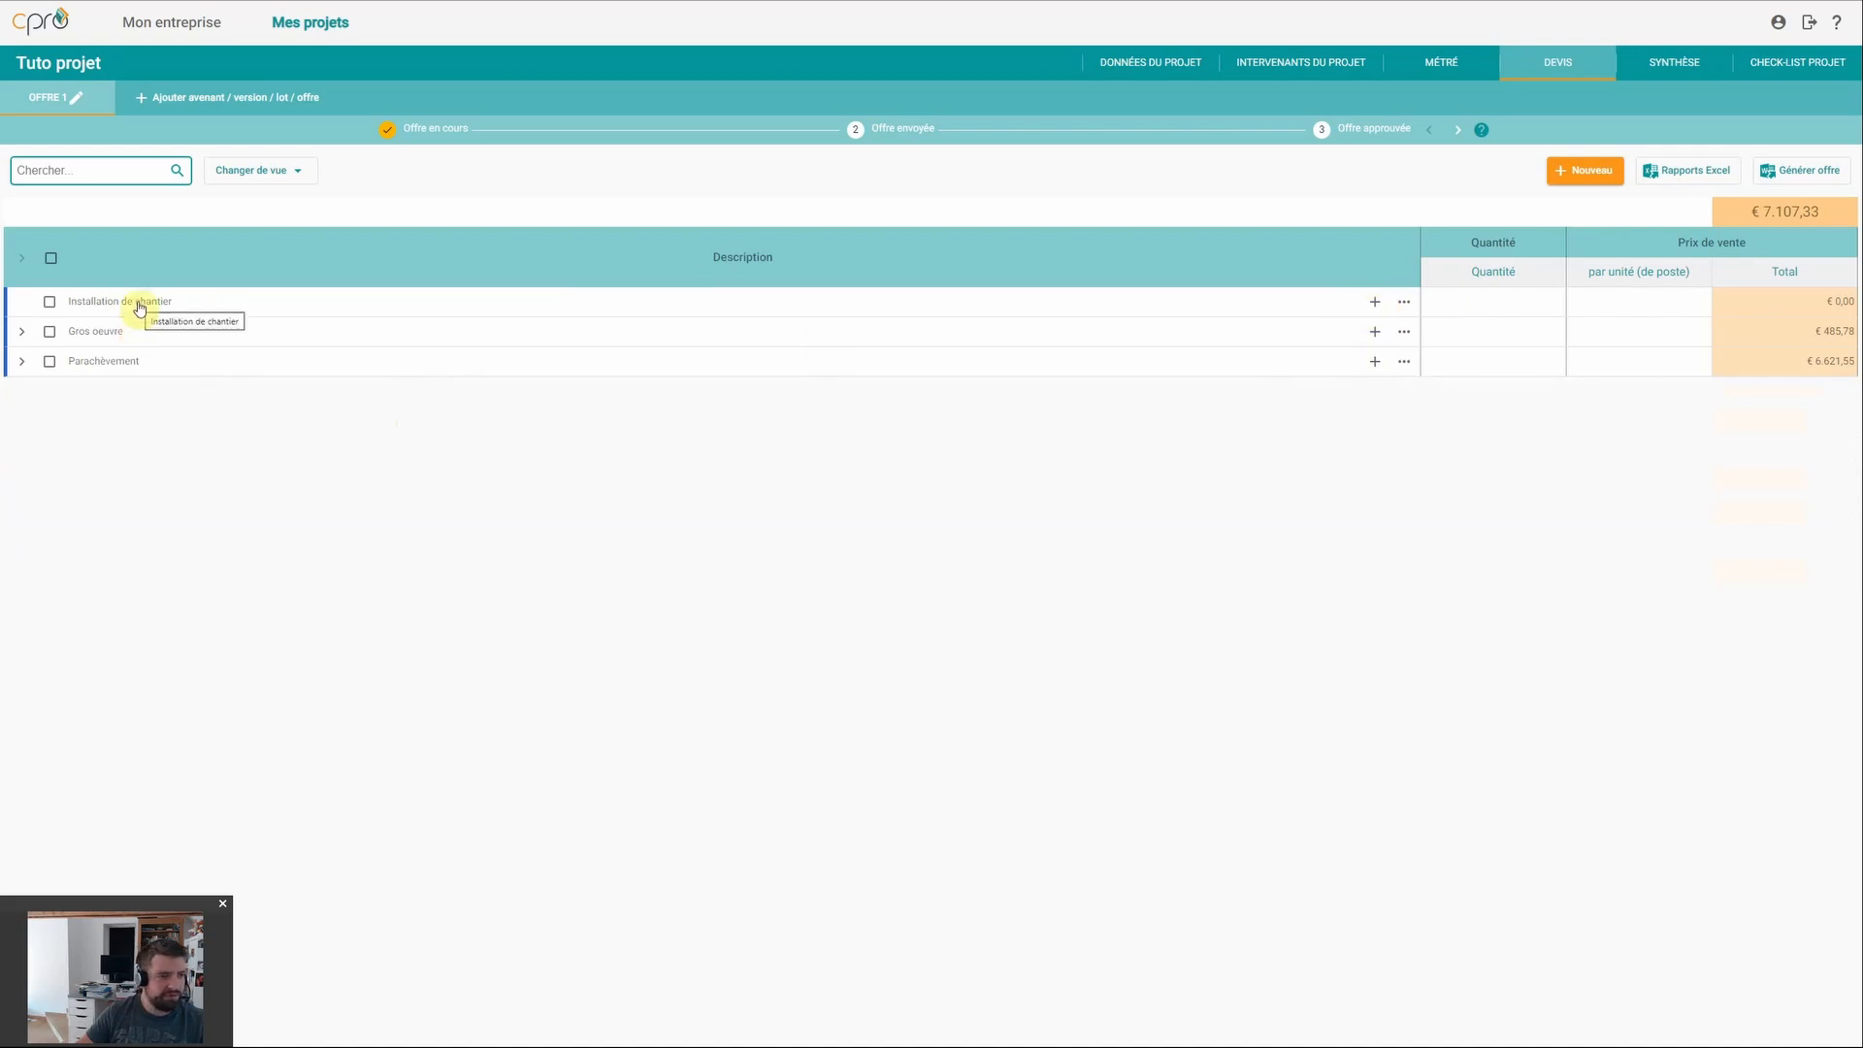
{"action": "left_click", "coordinate": [1376, 302]}
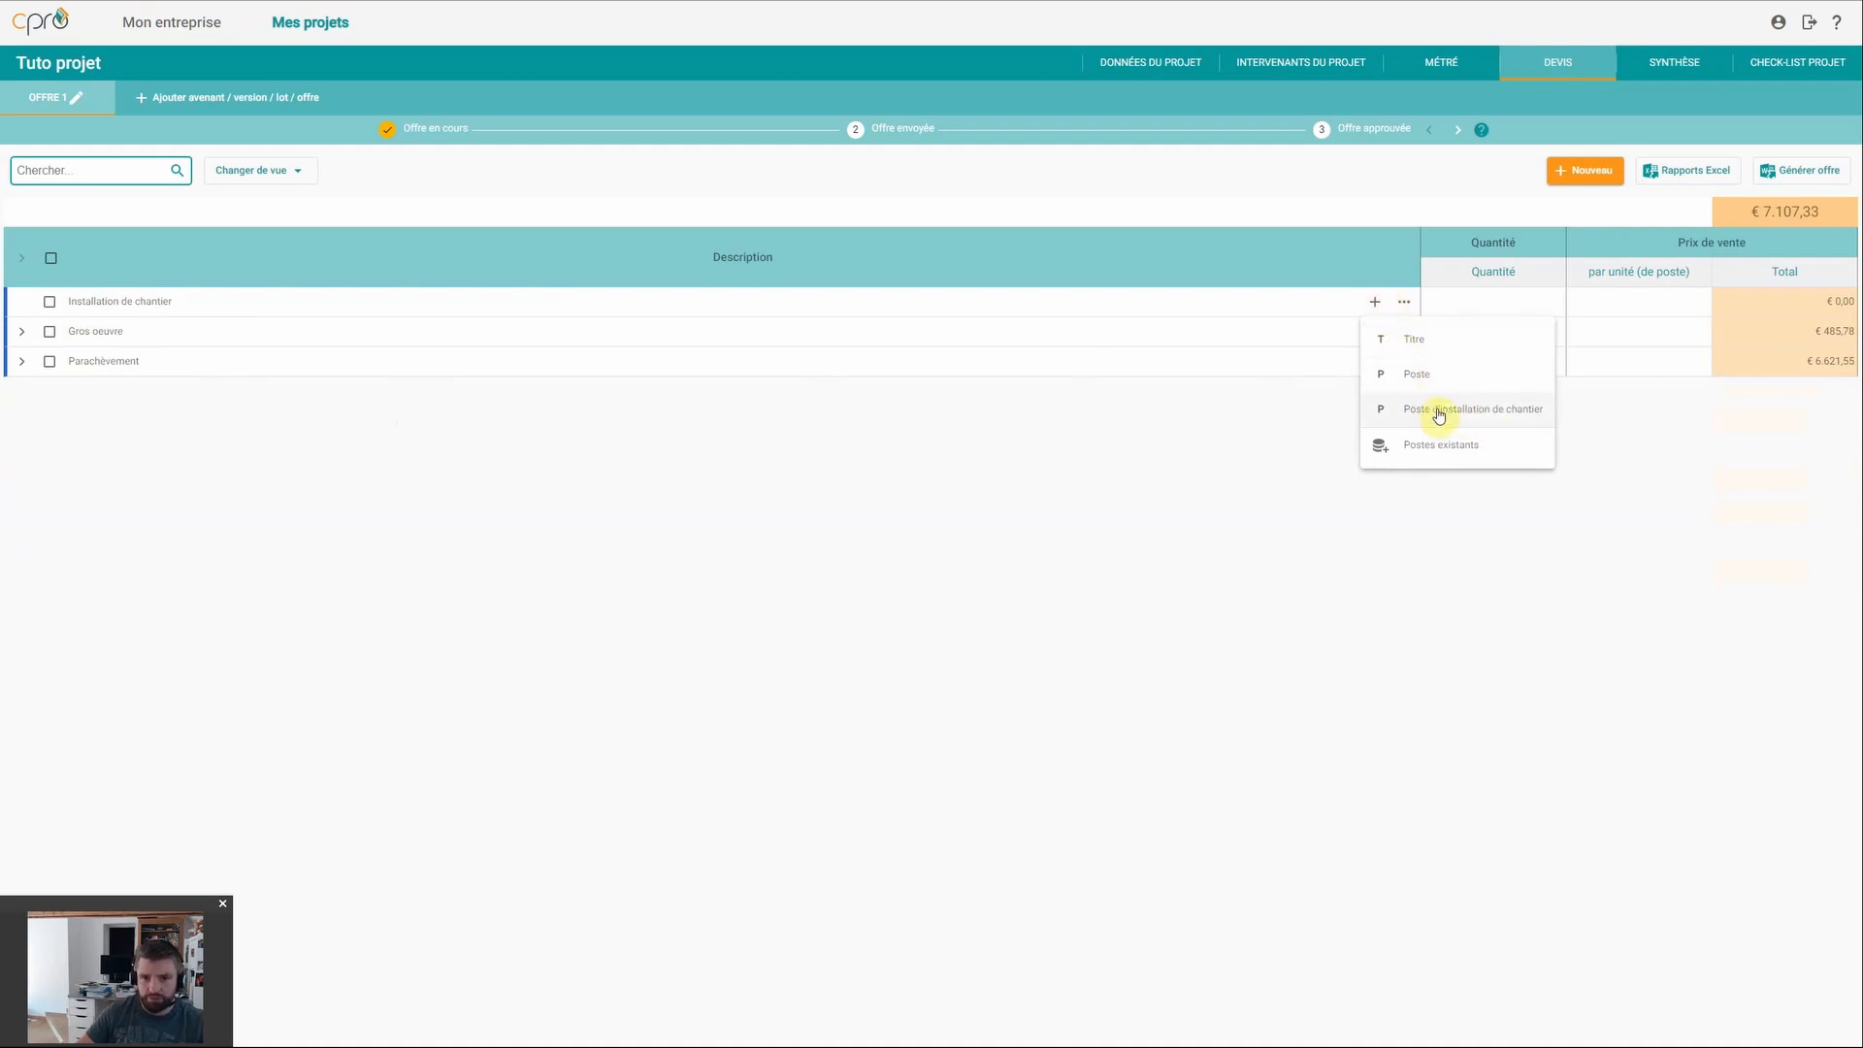
{"action": "left_click", "coordinate": [1414, 570]}
{"action": "left_click", "coordinate": [1592, 171]}
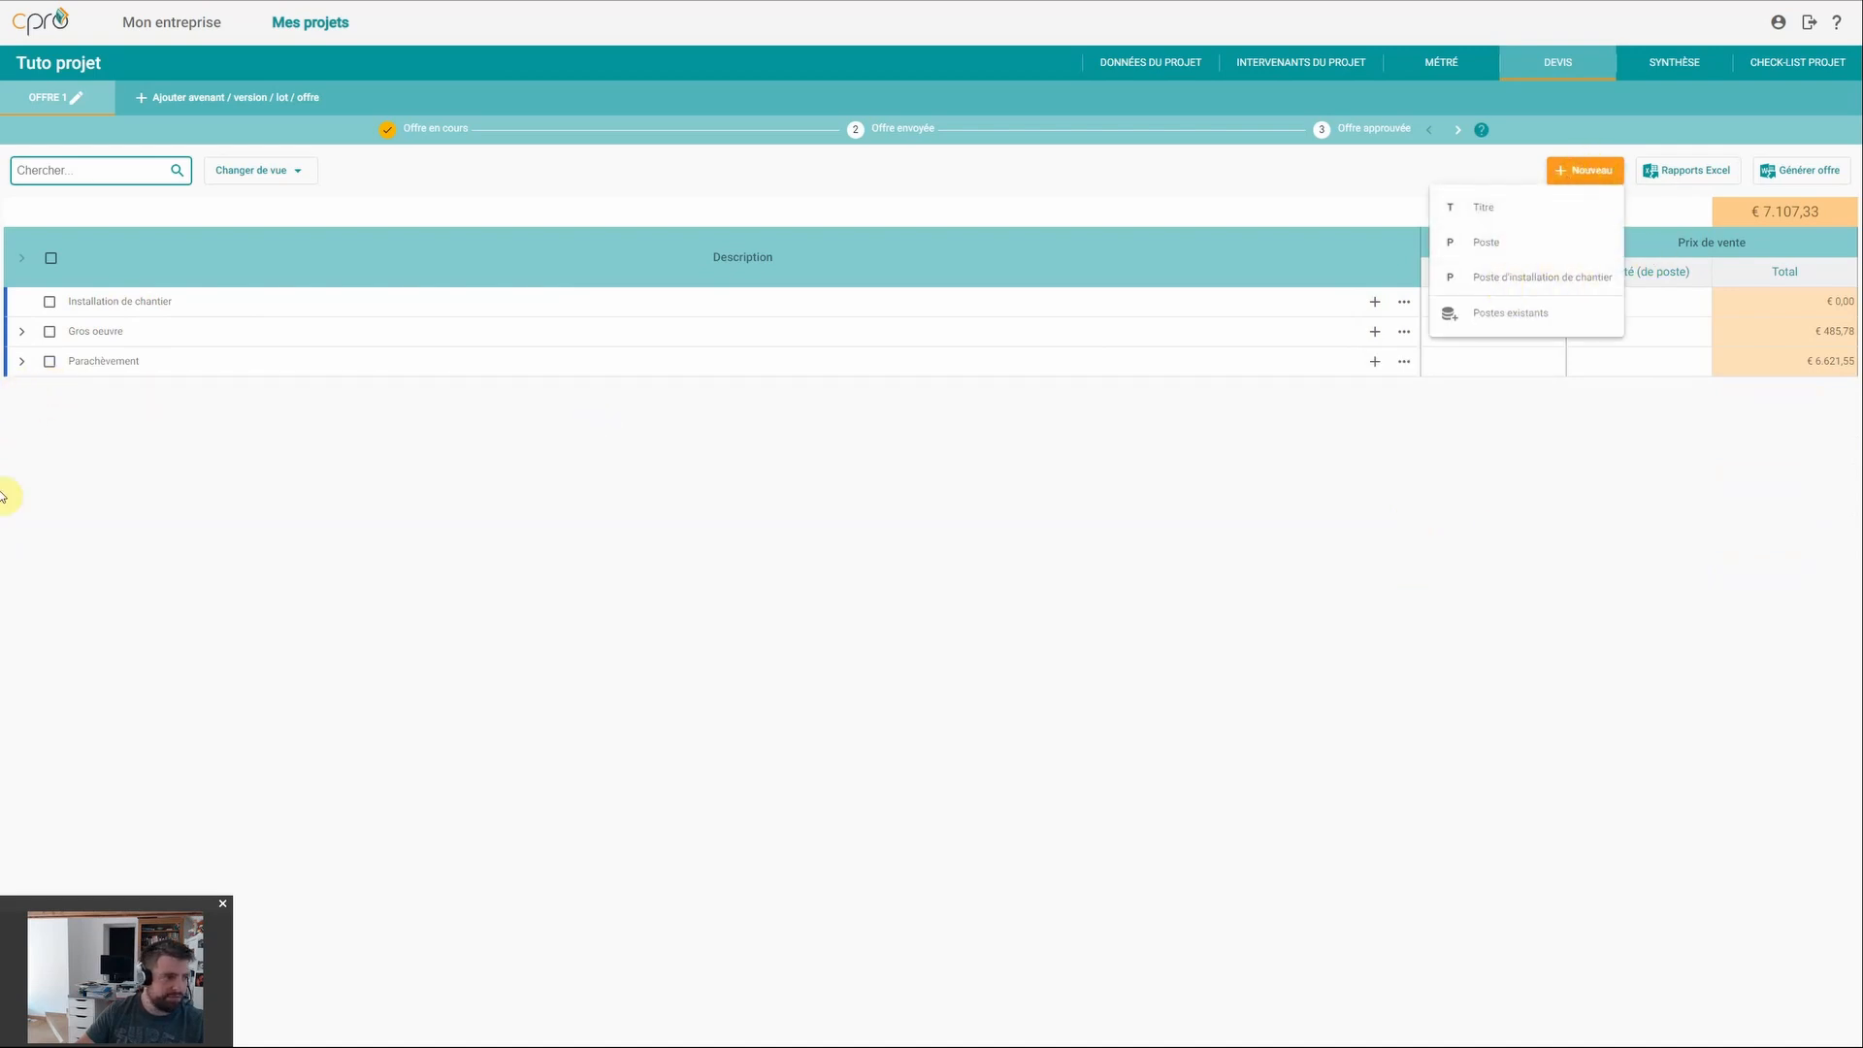
{"action": "left_click", "coordinate": [1477, 502]}
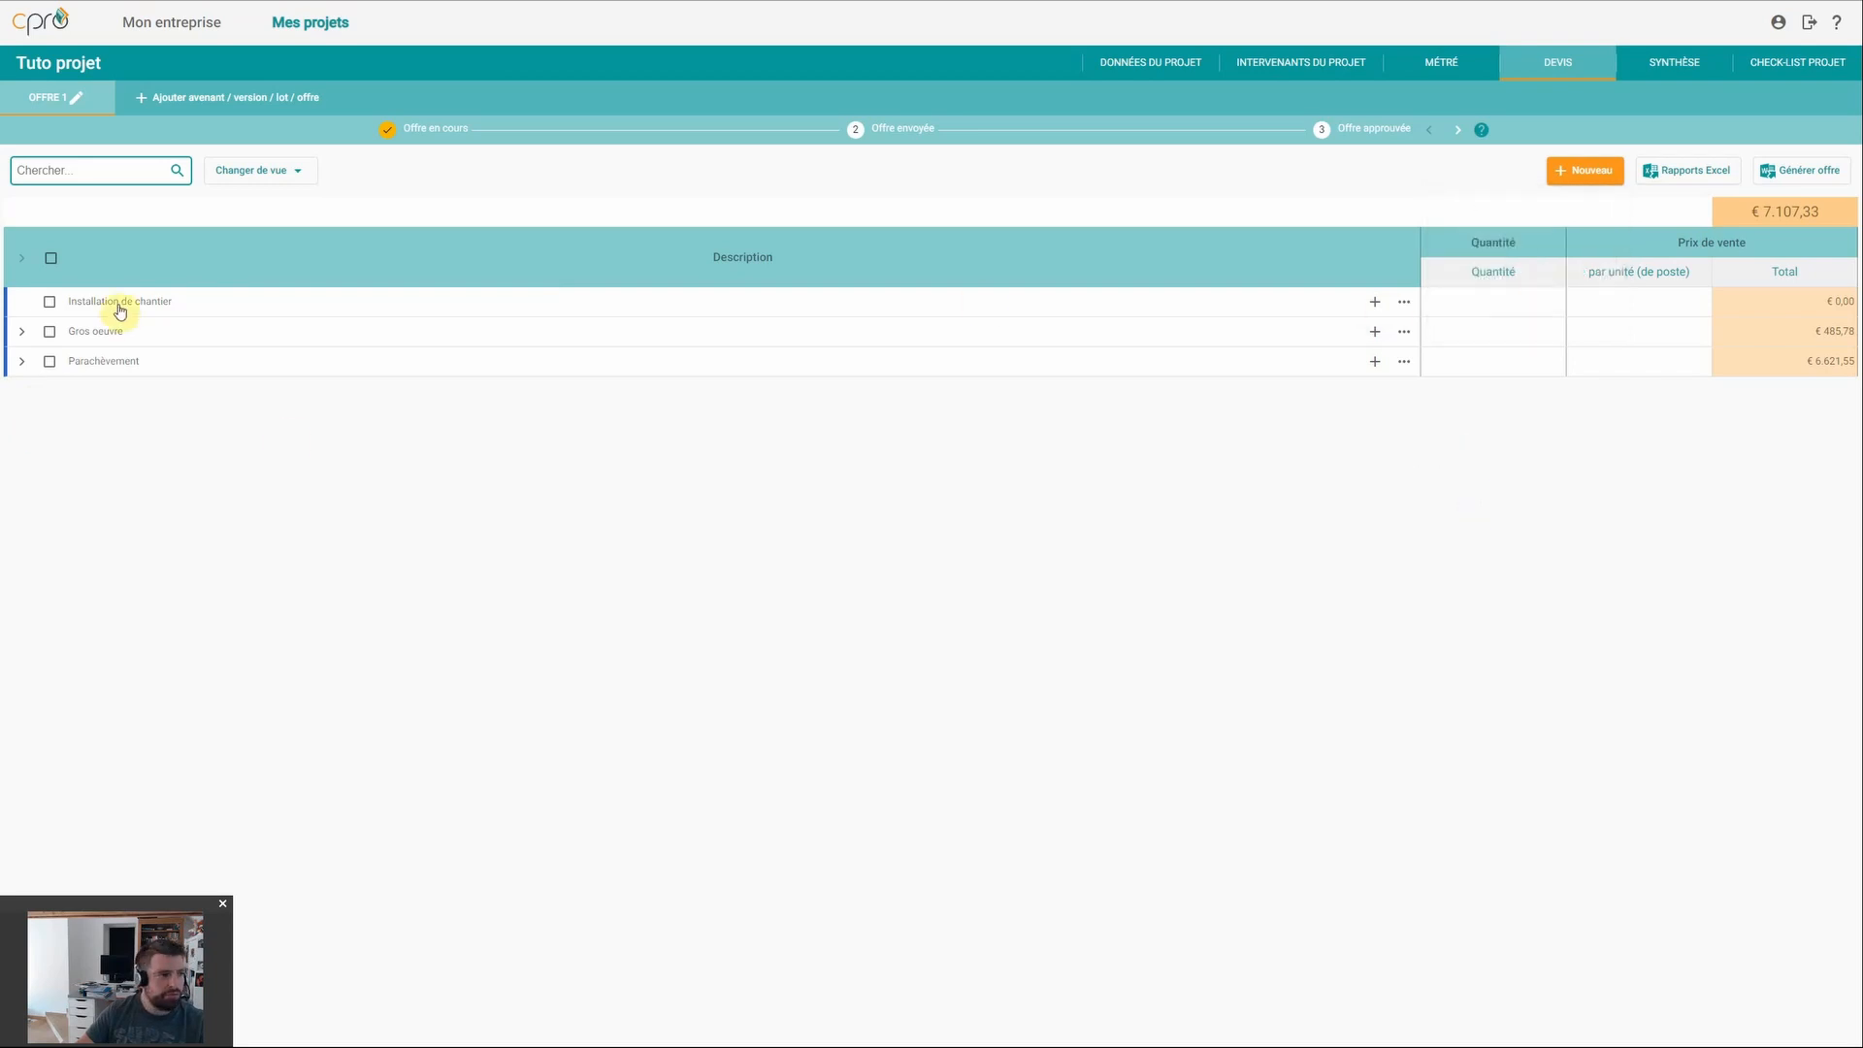
Step: Start a site-installation item under the Installation de chantier title, numbered 00.0, with 50% of it impacted onto the quote's other items
{"action": "left_click", "coordinate": [1375, 302]}
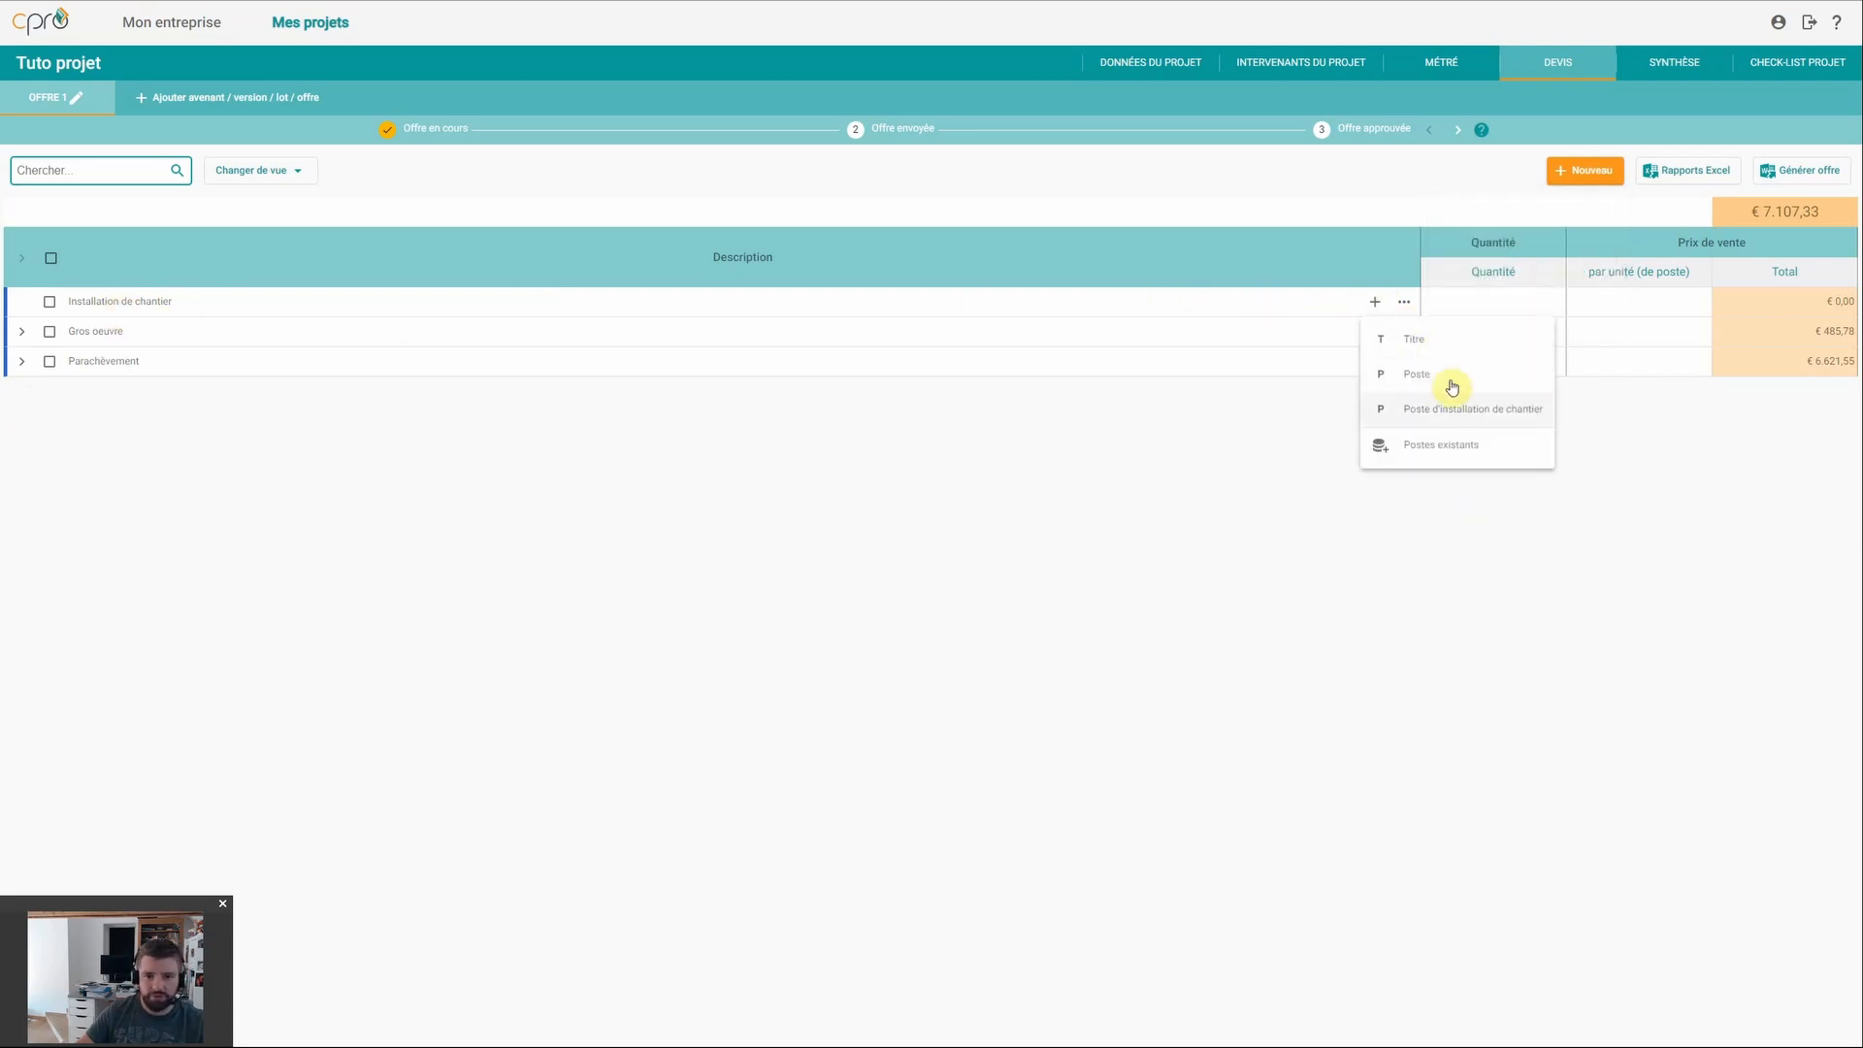
{"action": "left_click", "coordinate": [1460, 416]}
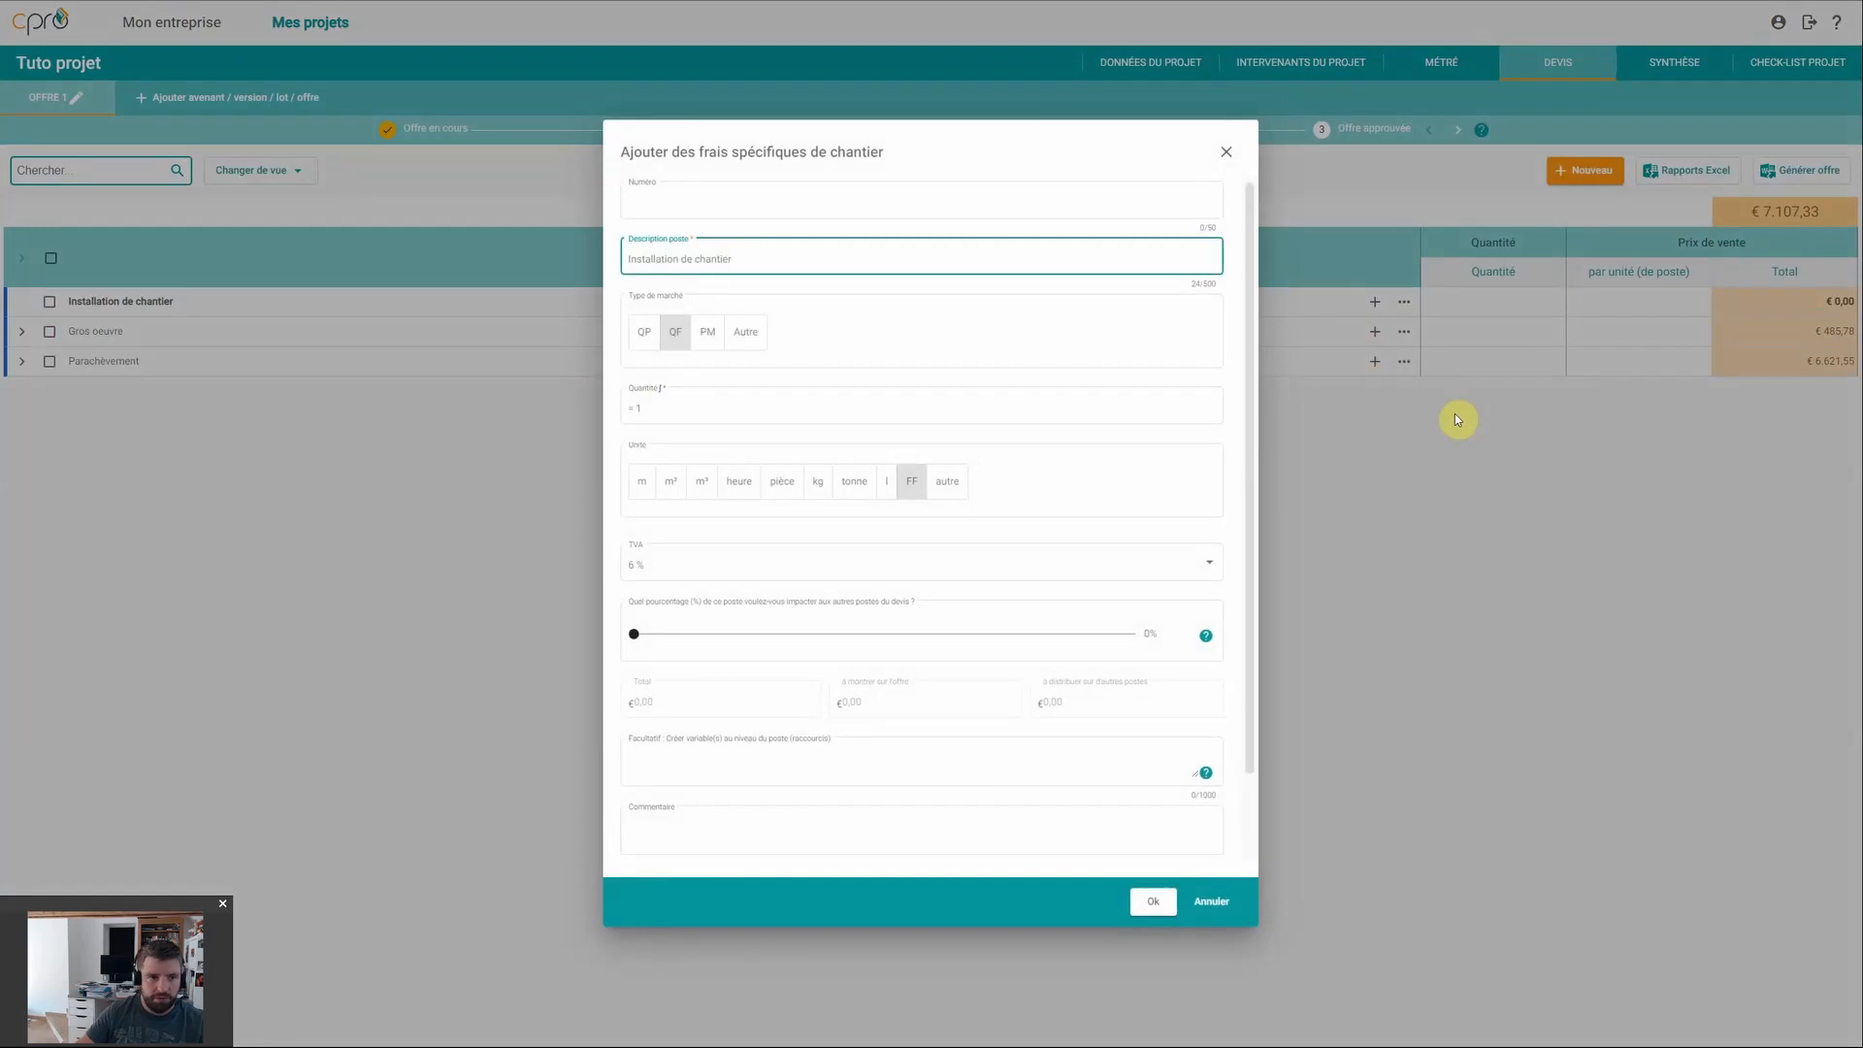
{"action": "left_click", "coordinate": [718, 202]}
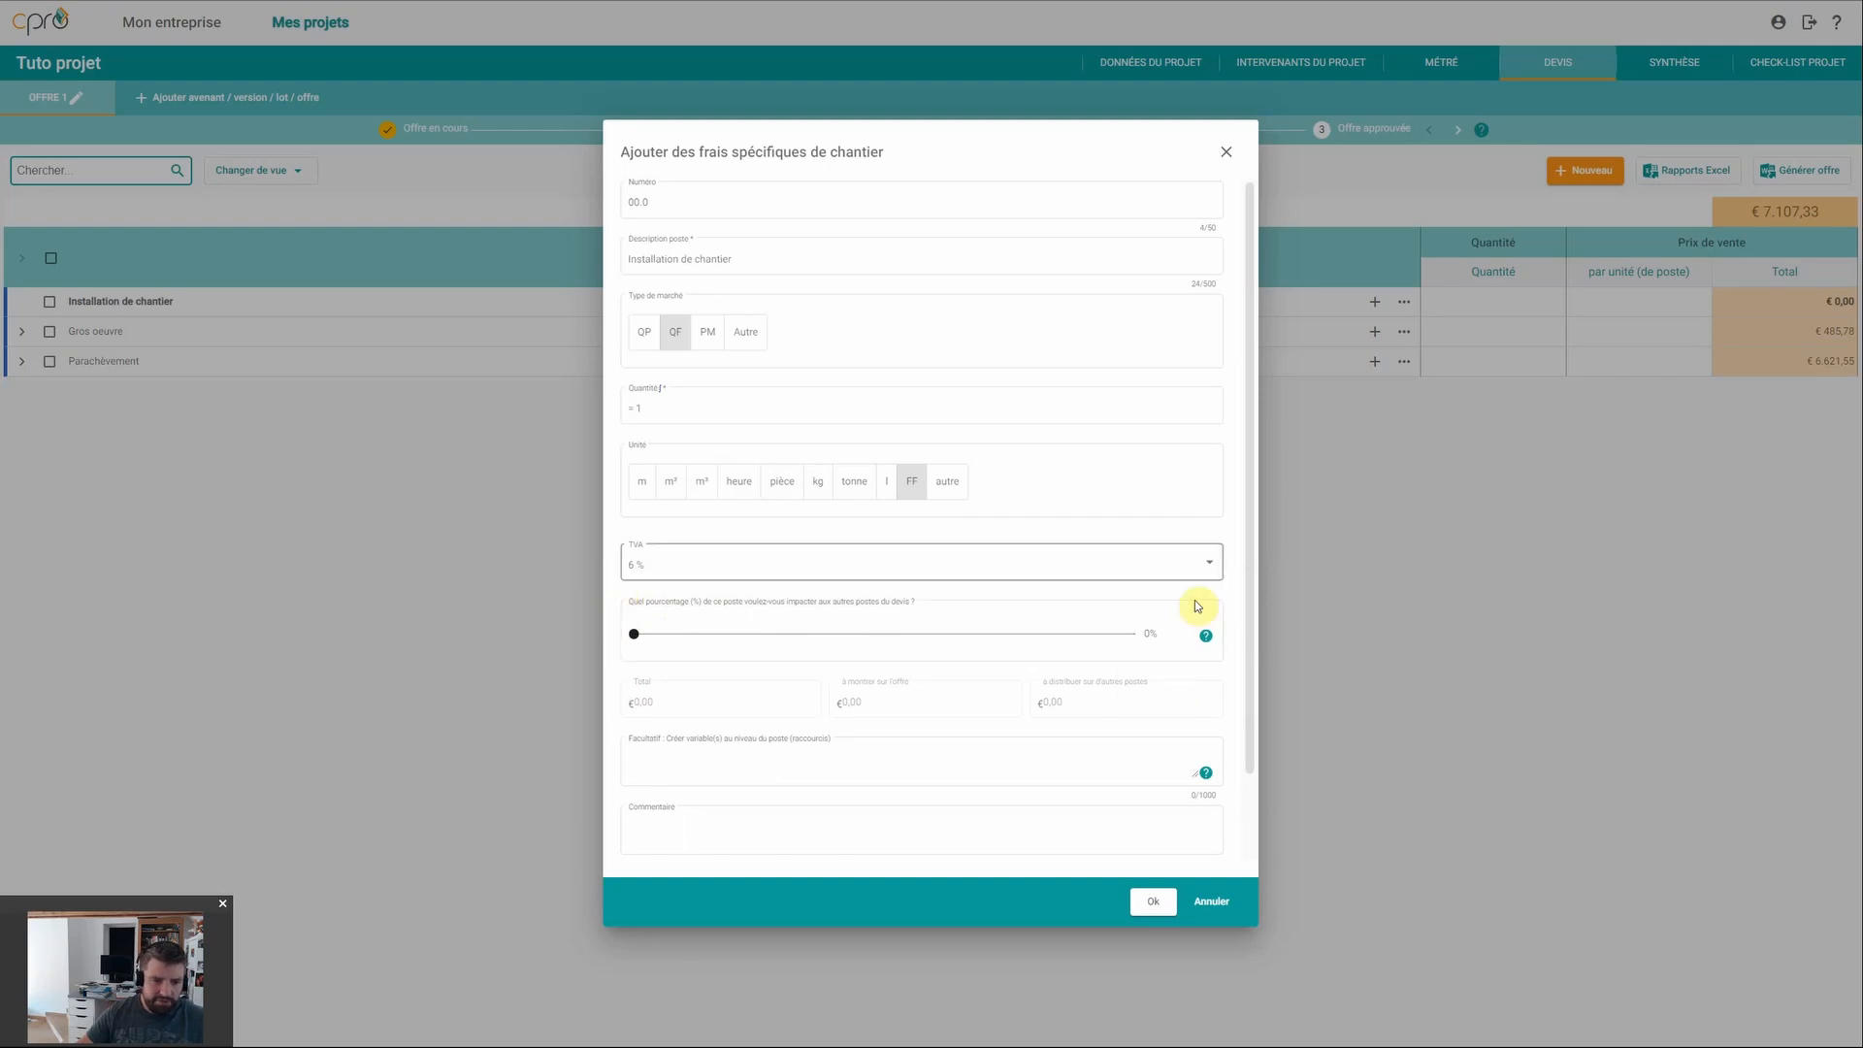
{"action": "left_click", "coordinate": [632, 634]}
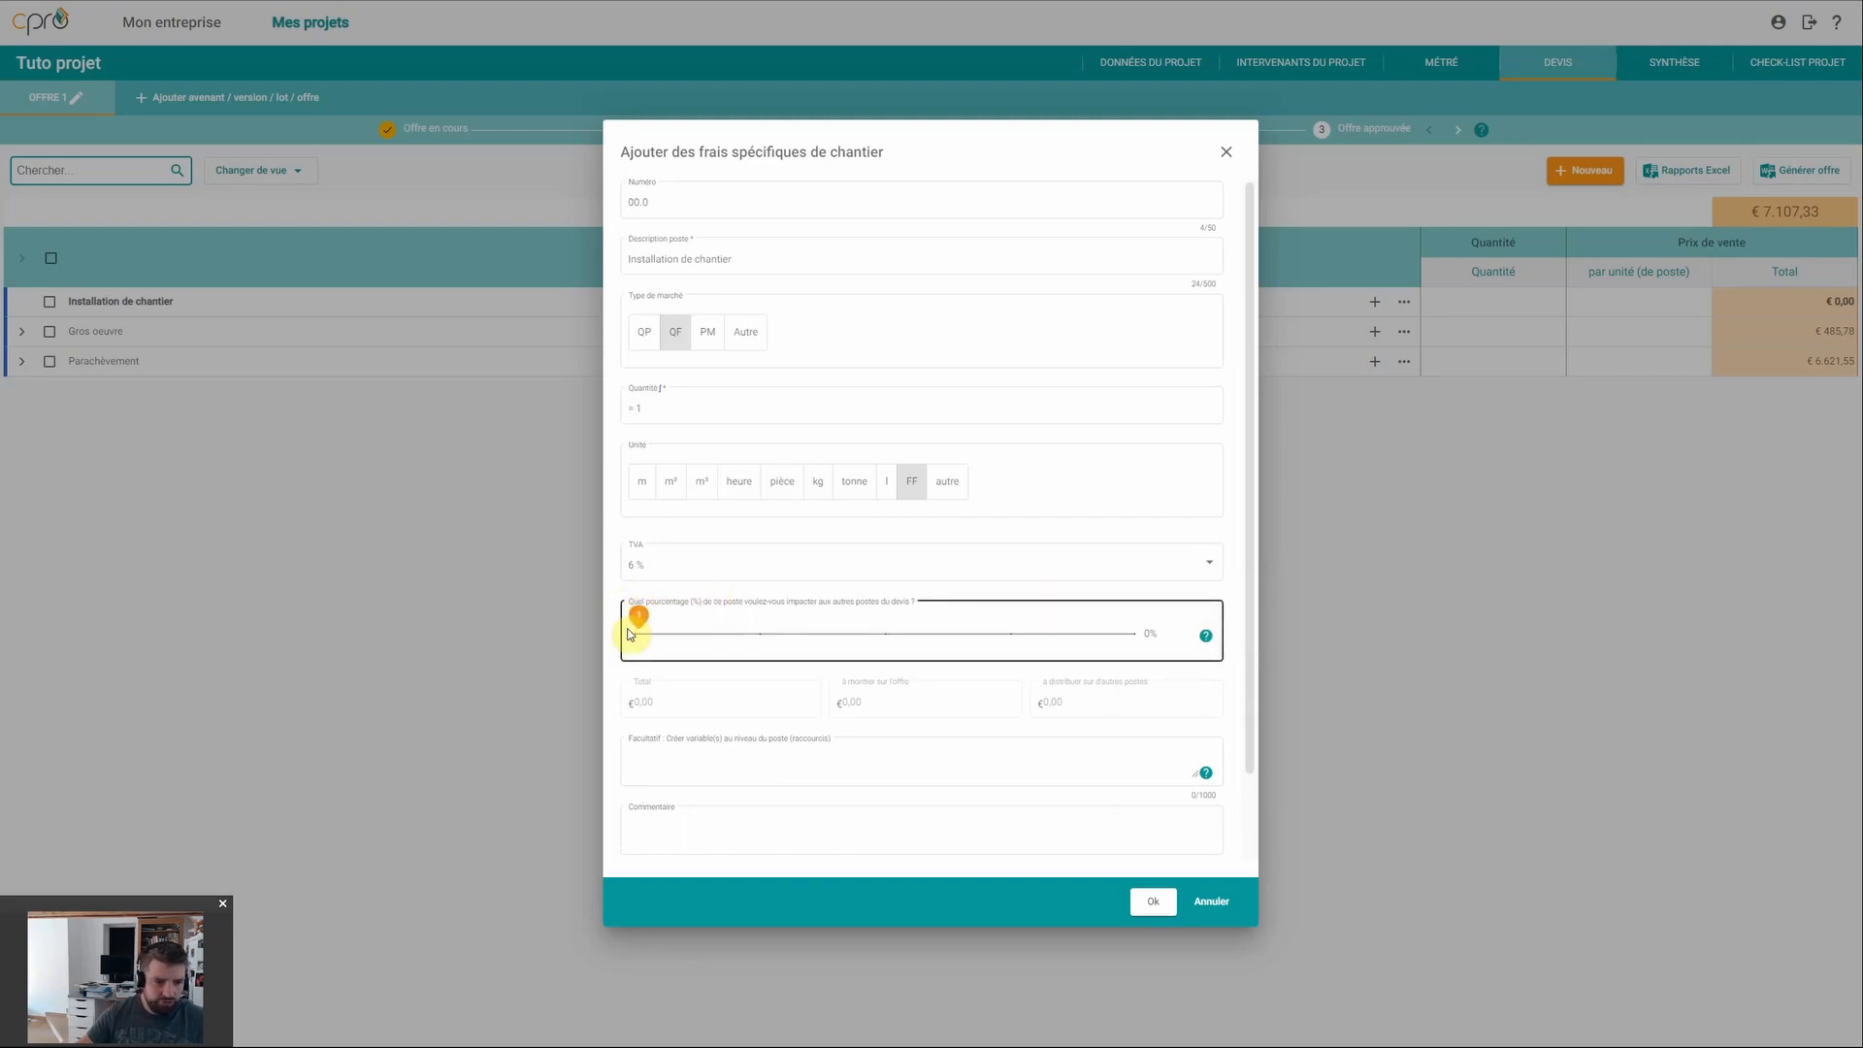
{"action": "left_click_drag", "start_coordinate": [631, 636], "coordinate": [968, 666]}
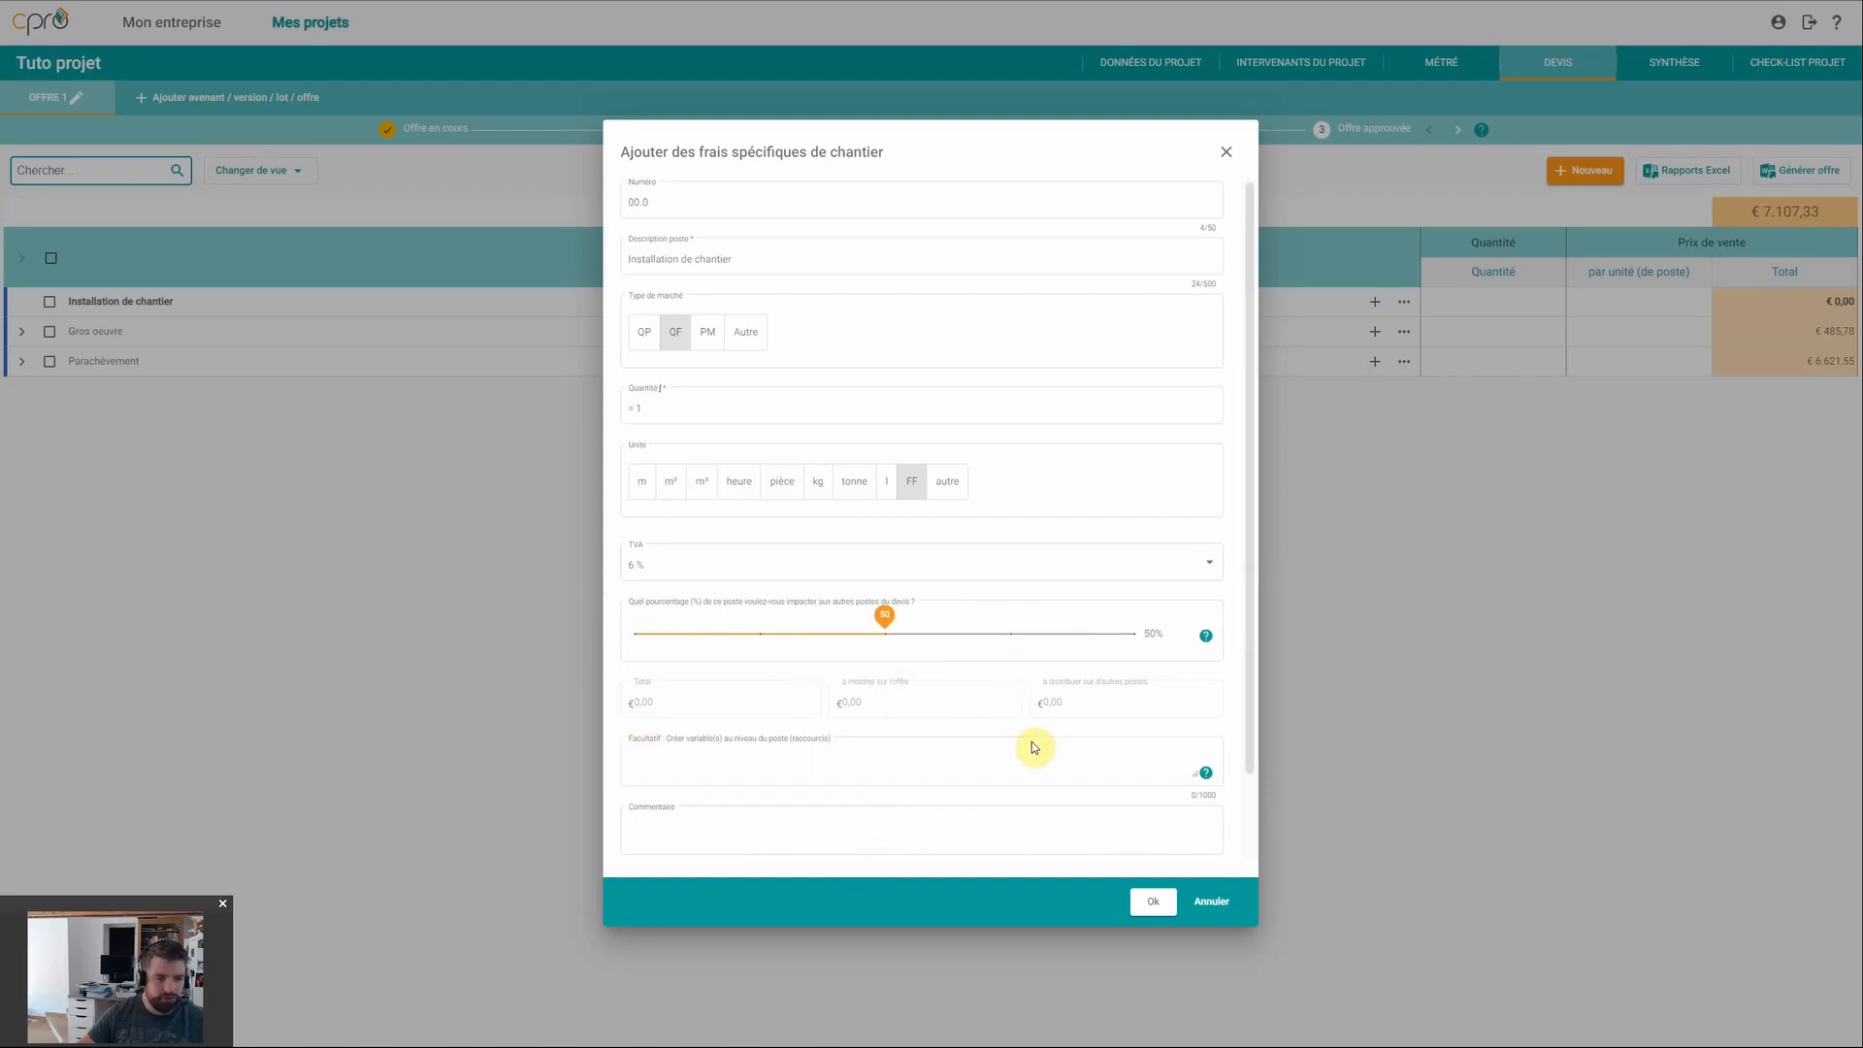
Step: Review the total, displayed and distributed amount fields, and save the site-installation item
{"action": "left_click_drag", "start_coordinate": [628, 598], "coordinate": [1206, 723]}
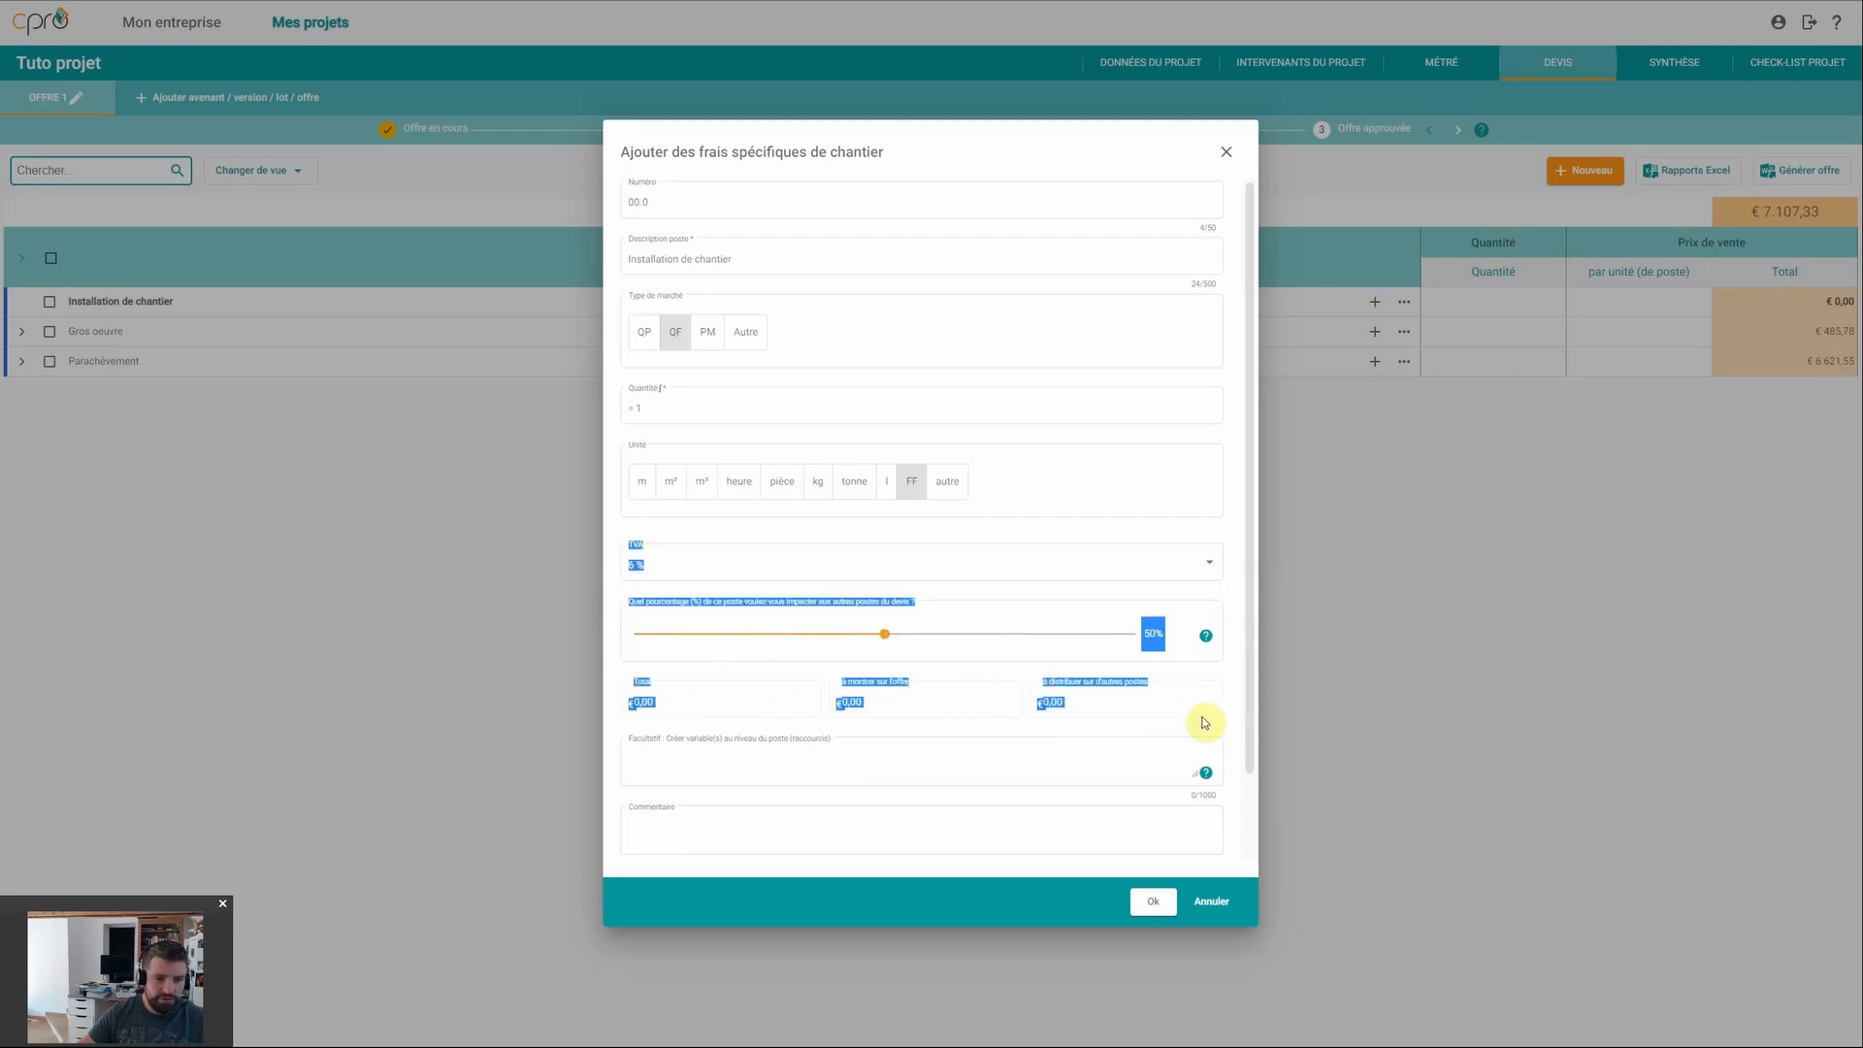
{"action": "left_click", "coordinate": [1095, 705]}
{"action": "left_click", "coordinate": [645, 708]}
{"action": "left_click", "coordinate": [865, 708]}
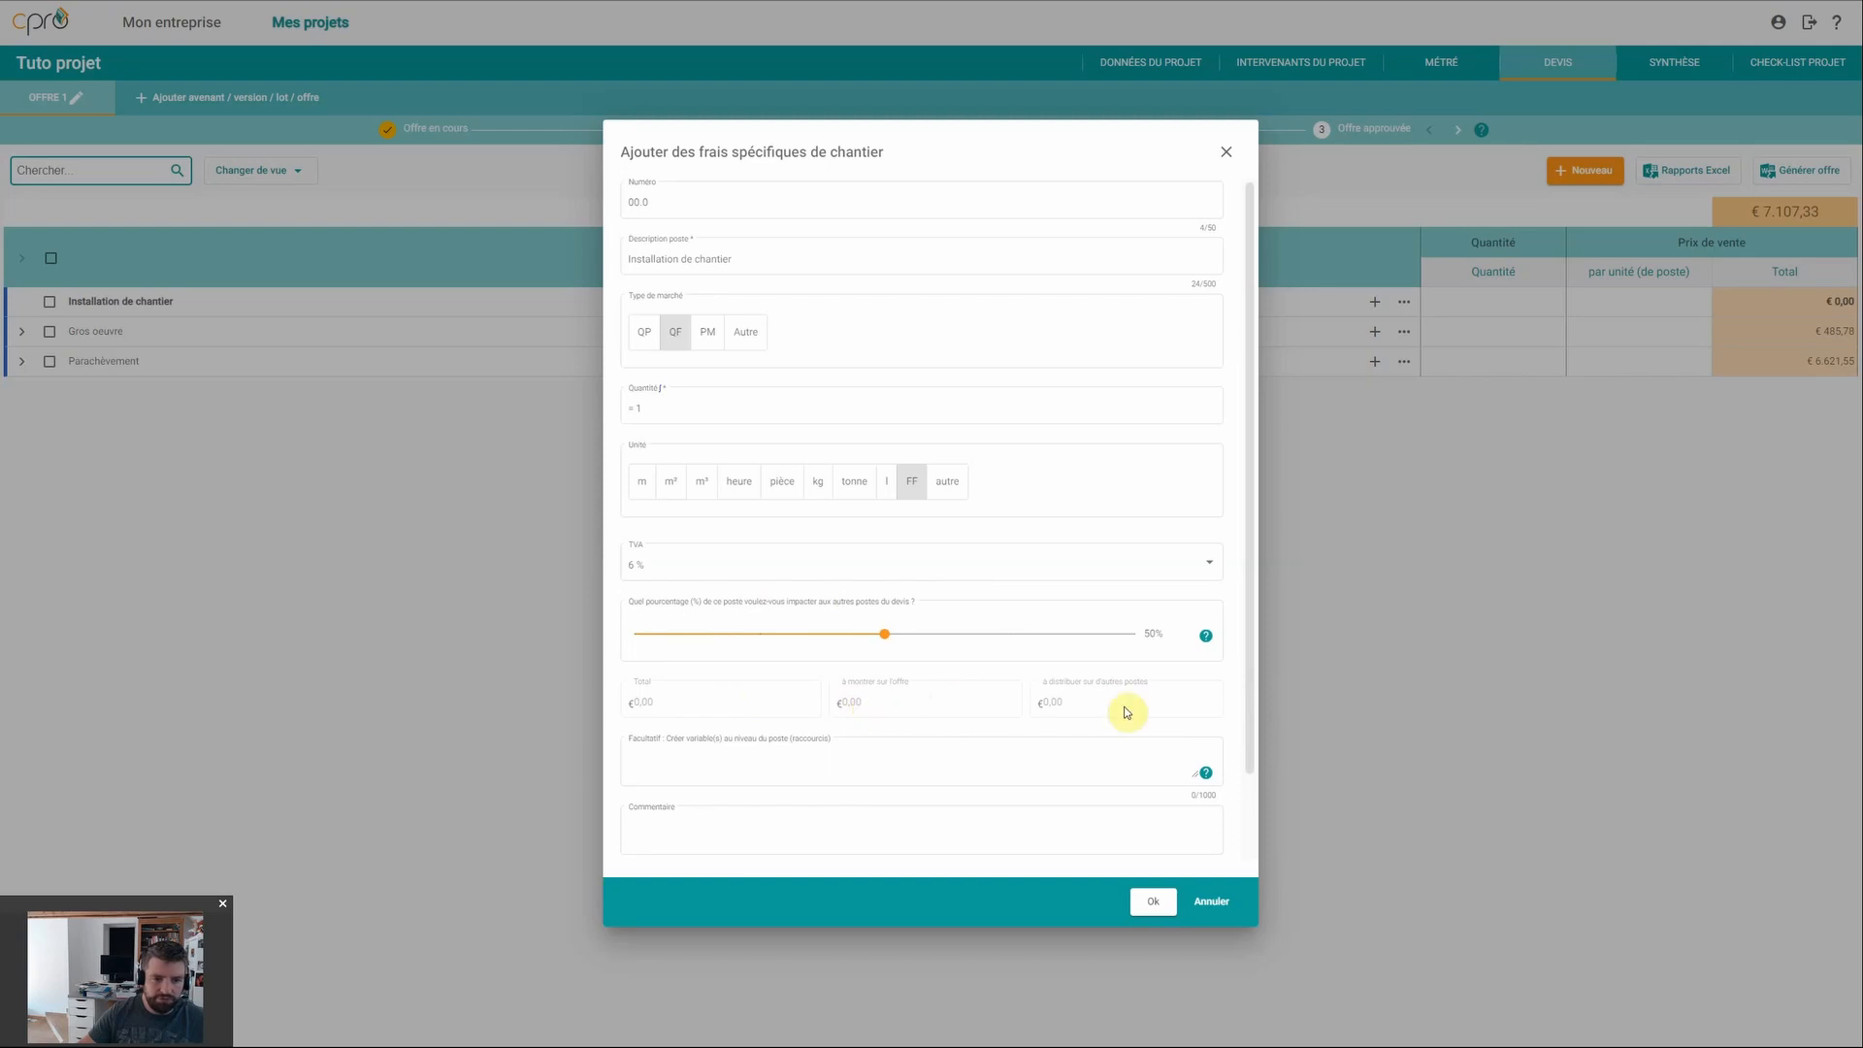
{"action": "left_click", "coordinate": [1080, 706]}
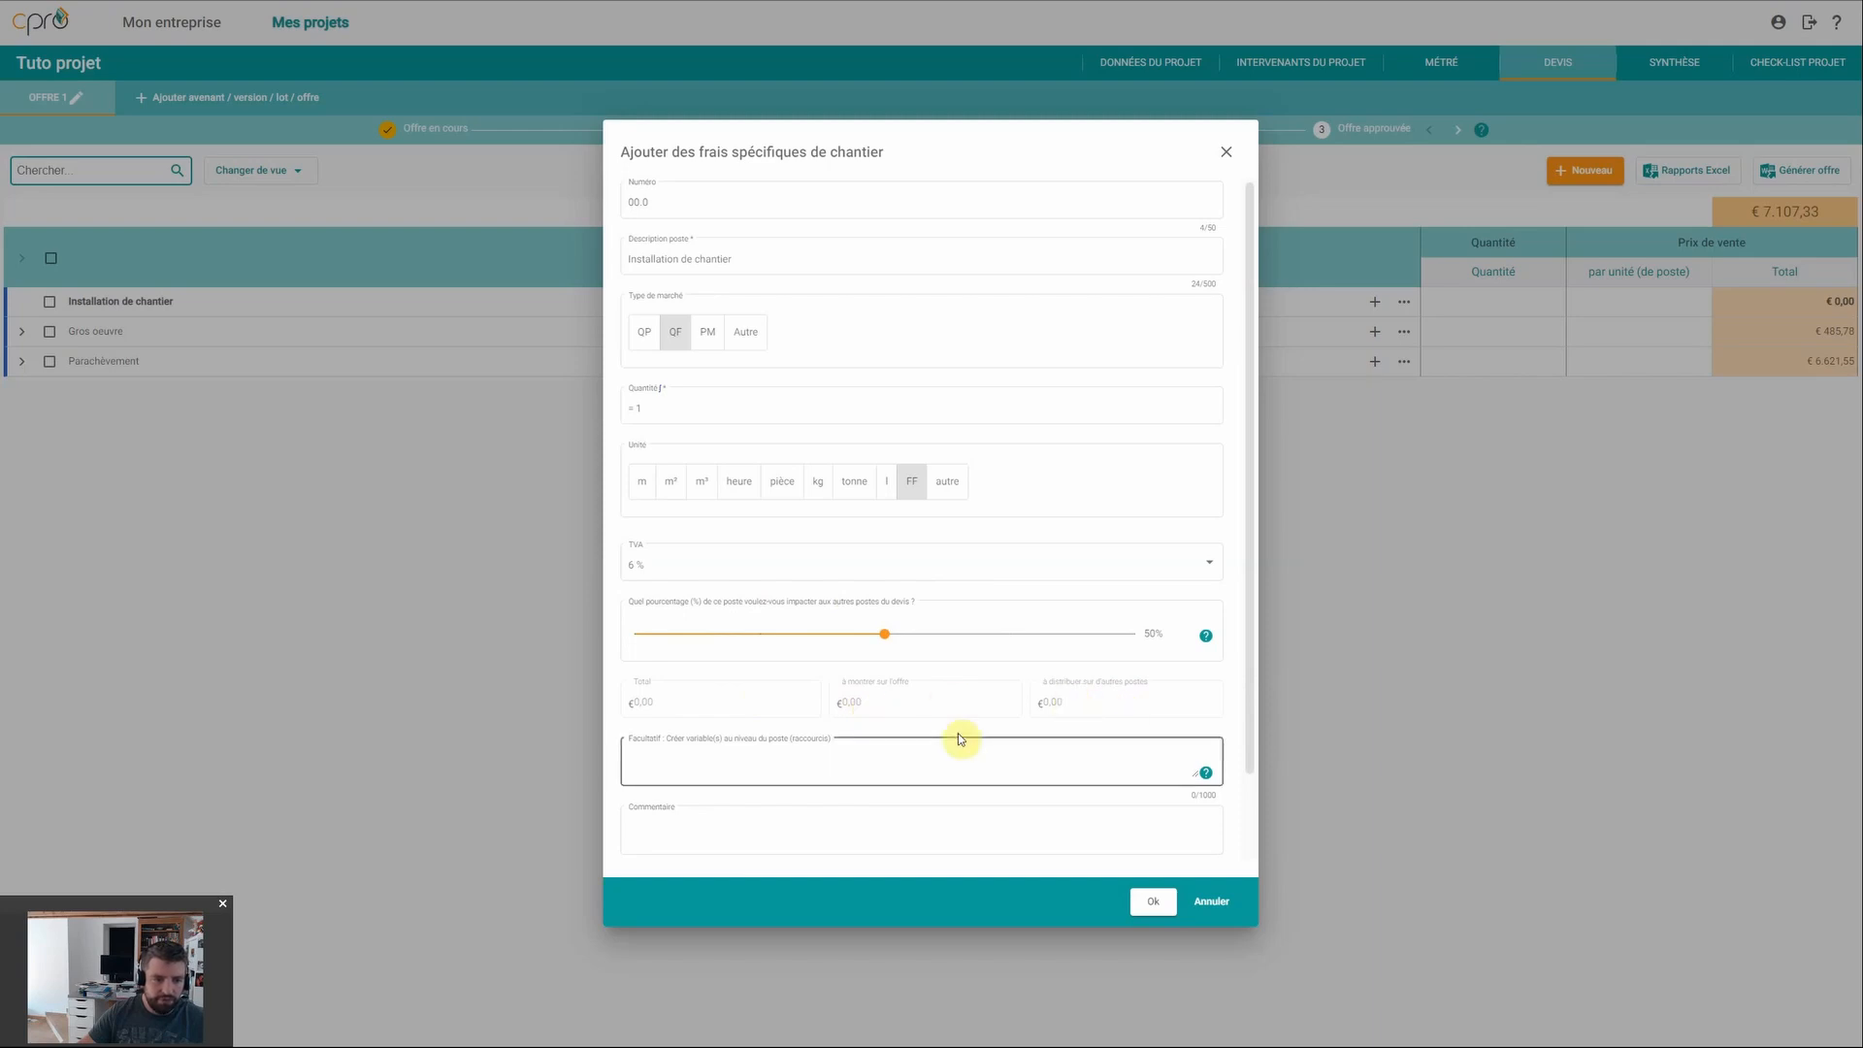
{"action": "scroll", "coordinate": [915, 670], "scroll_direction": "down", "scroll_amount": 1}
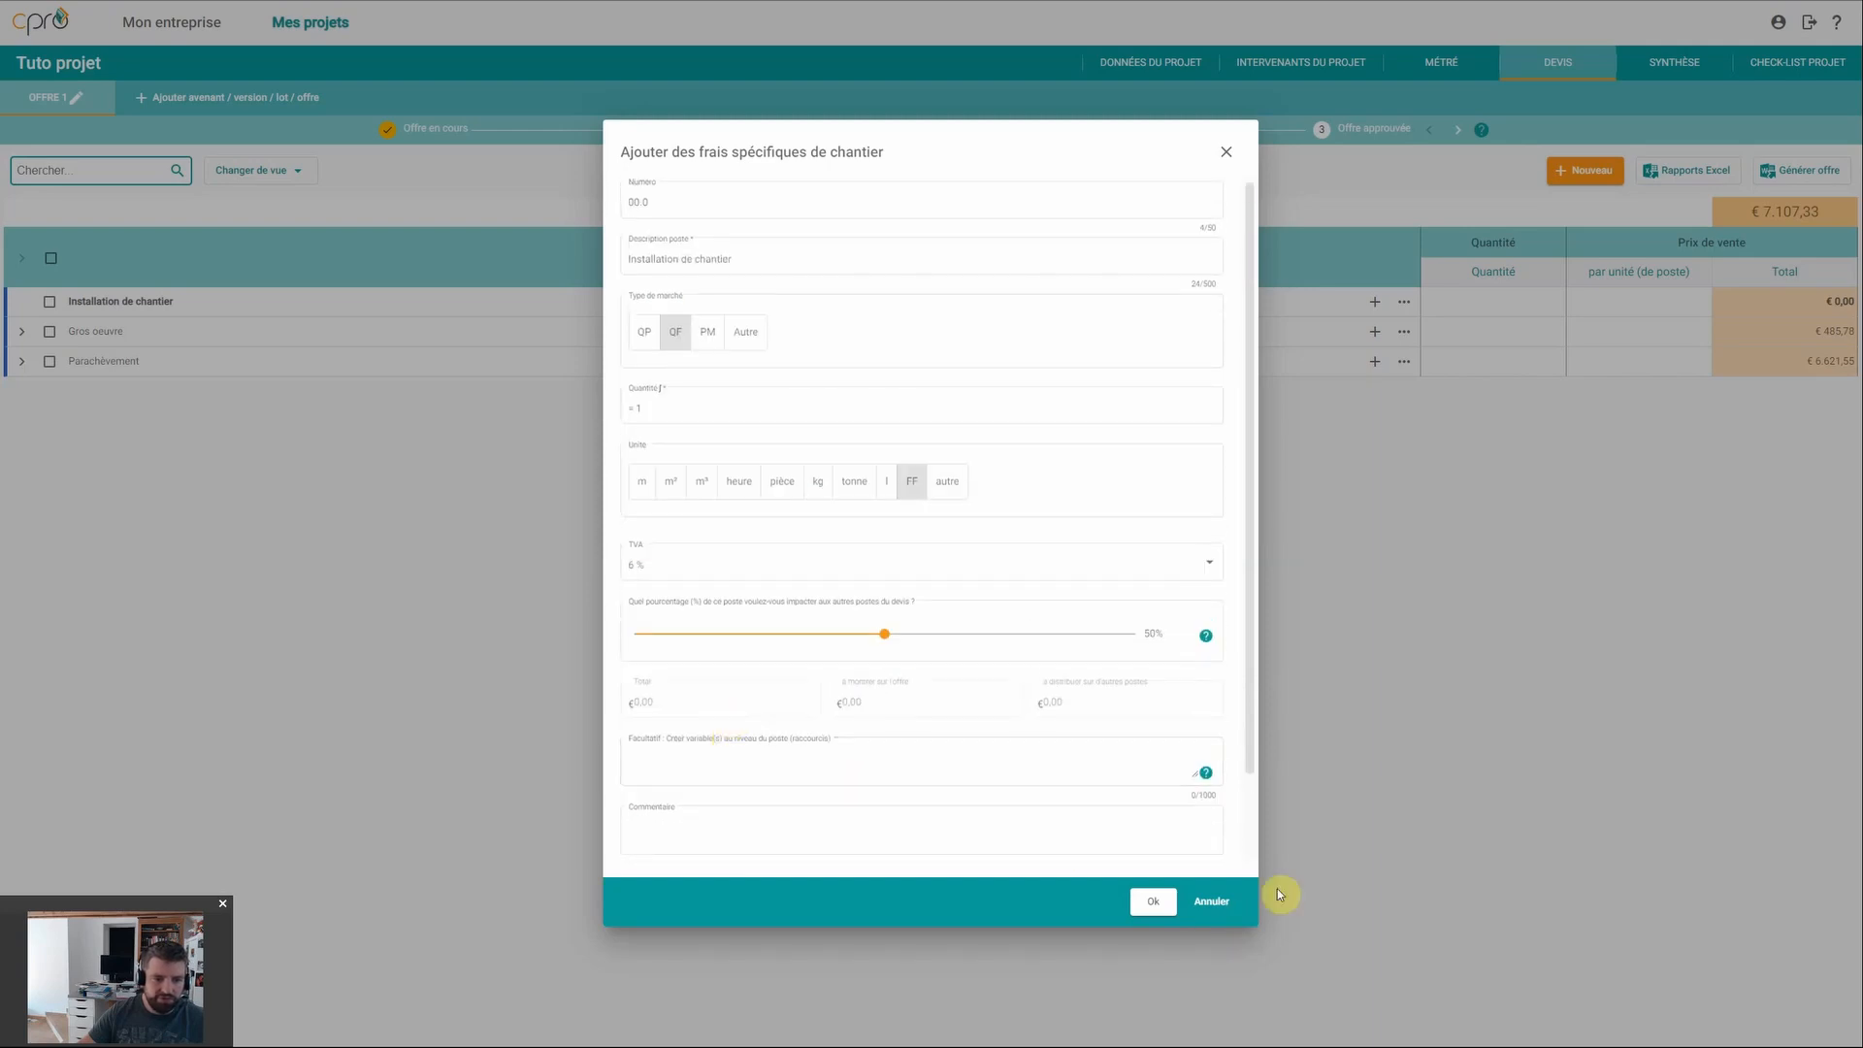
{"action": "left_click", "coordinate": [1153, 901]}
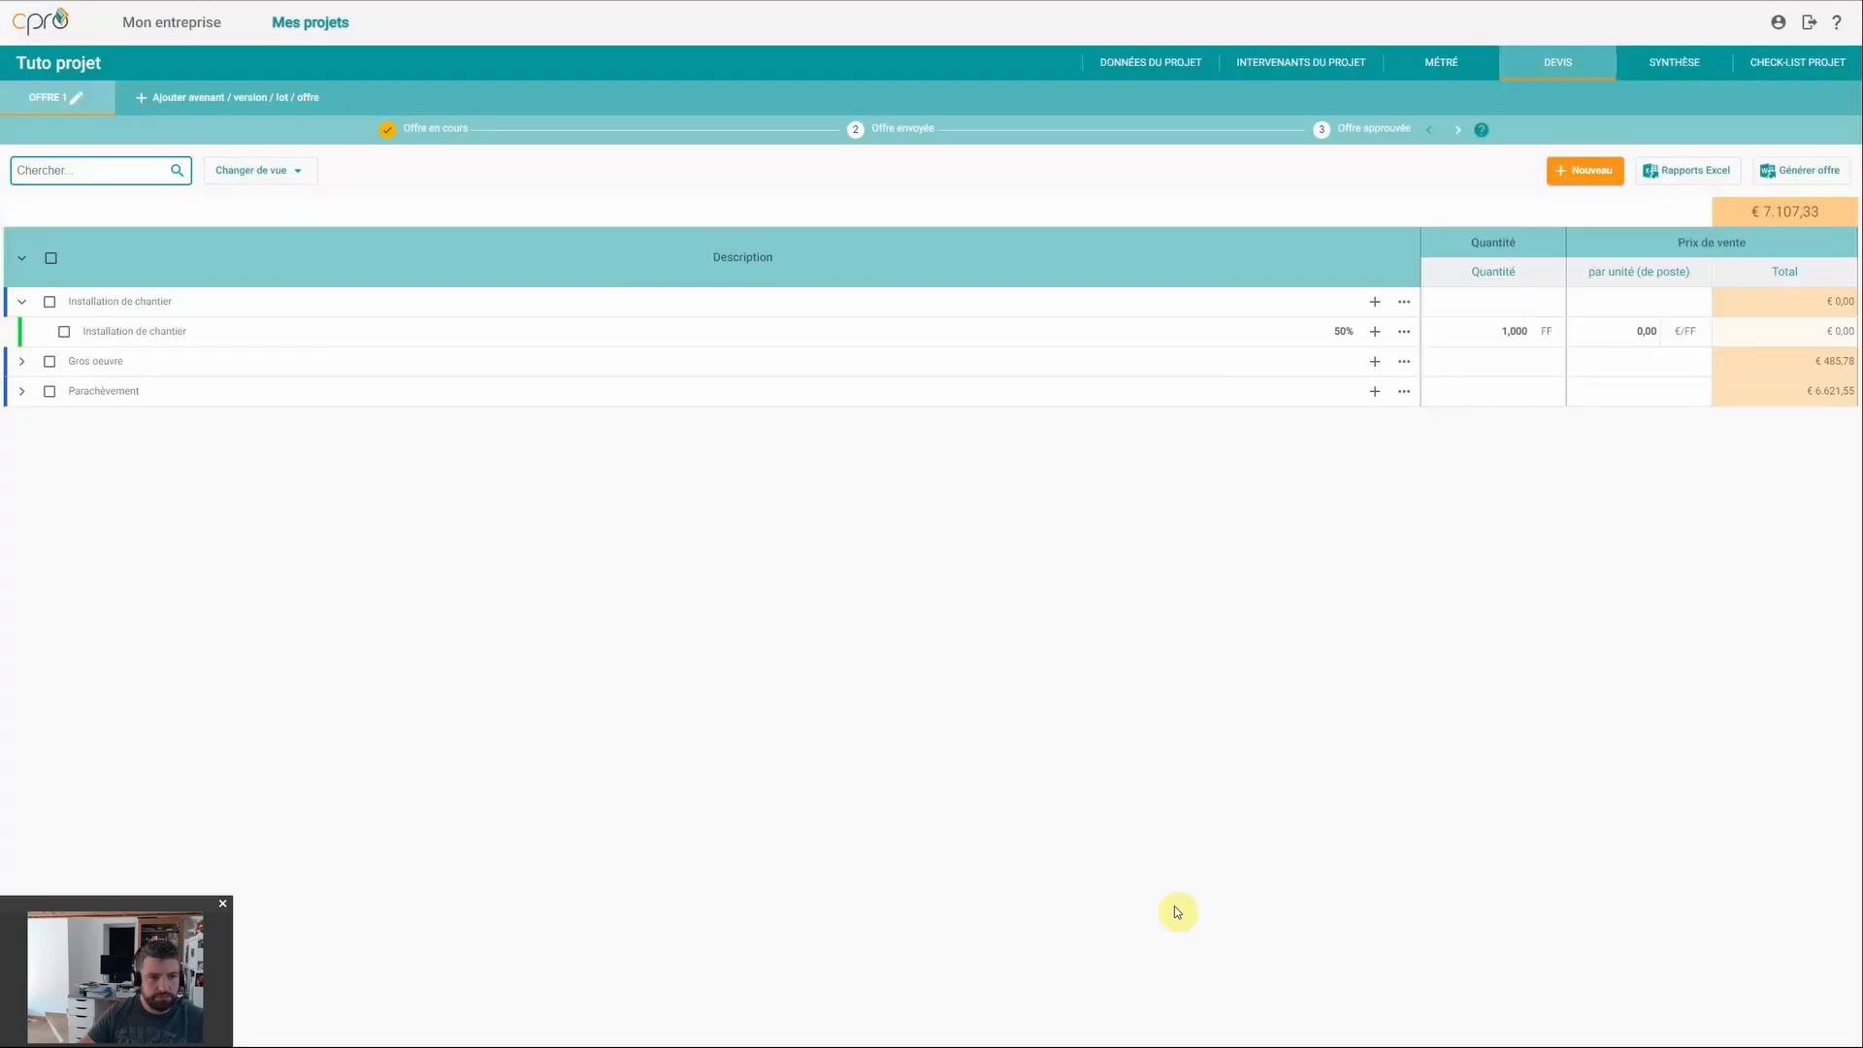
Step: Expand the Gros oeuvre title to view the items sharing the installation cost, and collapse it again
{"action": "left_click", "coordinate": [21, 360]}
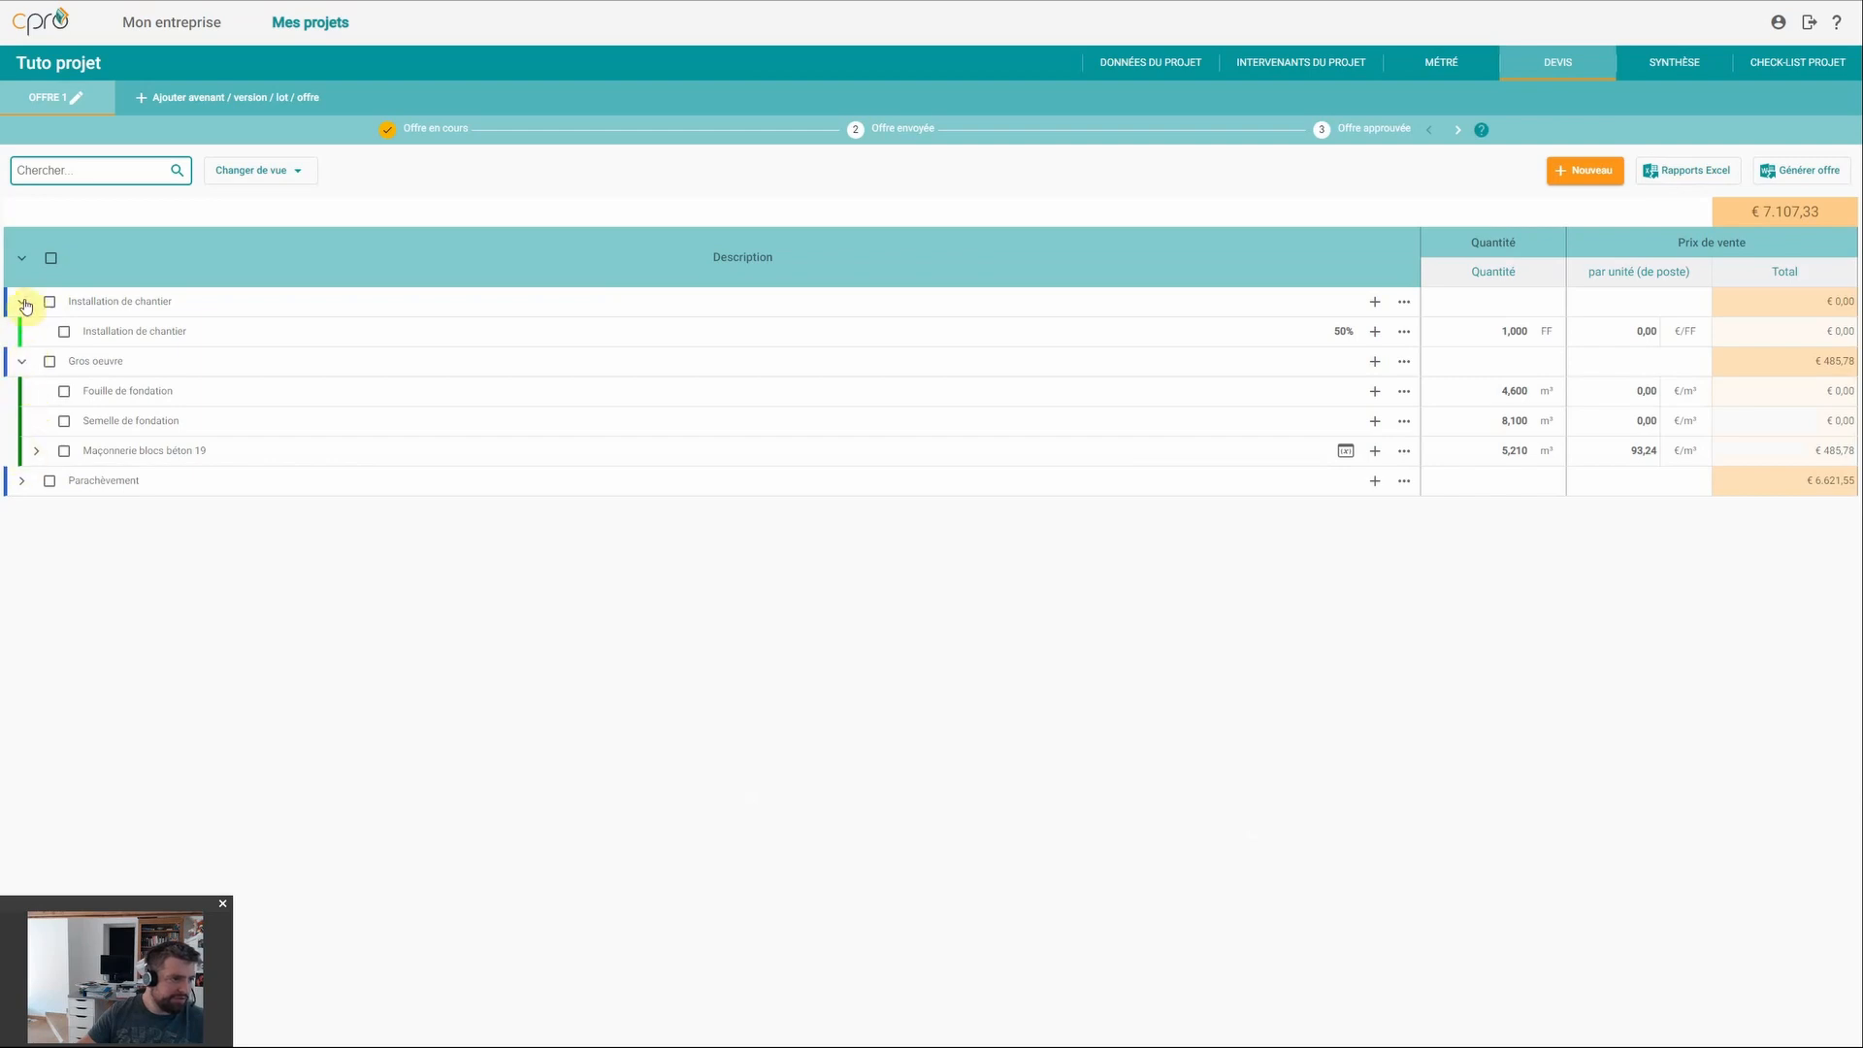
{"action": "left_click", "coordinate": [22, 361]}
{"action": "mouse_move", "coordinate": [1352, 332]}
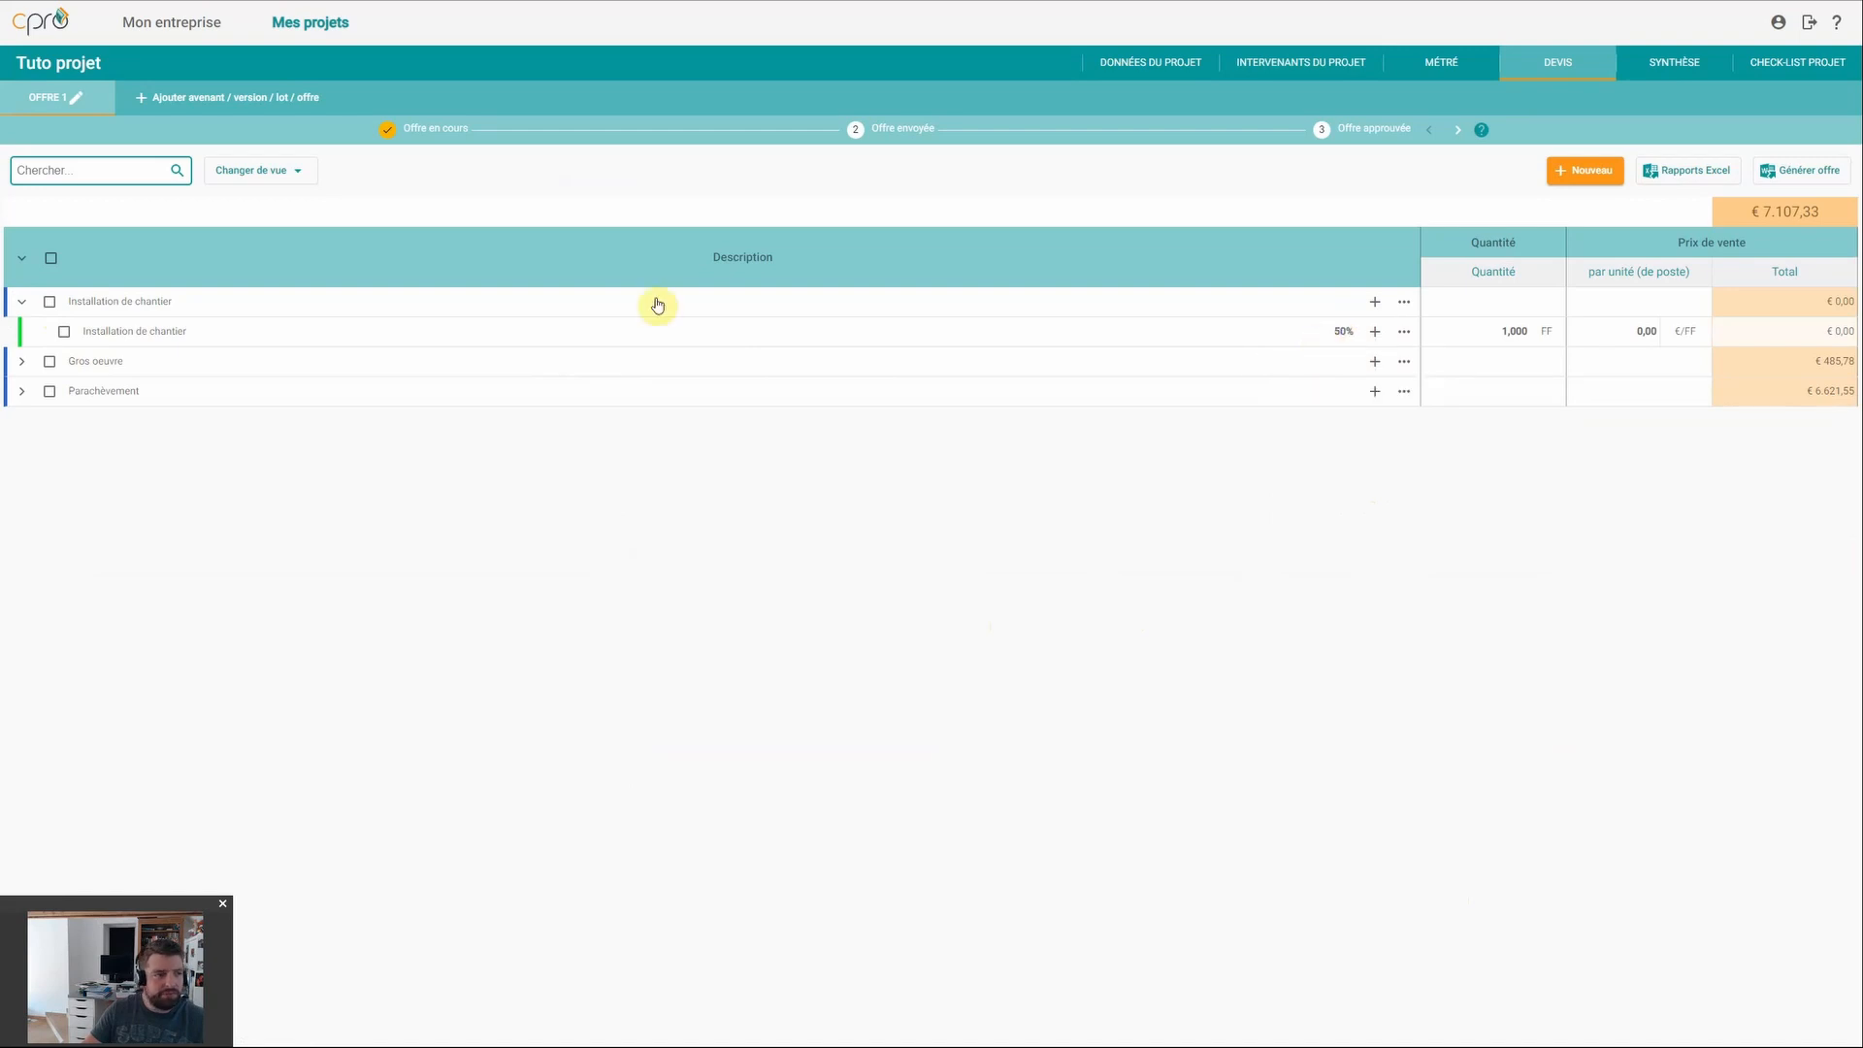
Step: Start a new resource under the Installation de chantier item, using the Camionnettes company equipment and the description déplacements
{"action": "left_click", "coordinate": [1378, 333]}
{"action": "left_click", "coordinate": [1418, 367]}
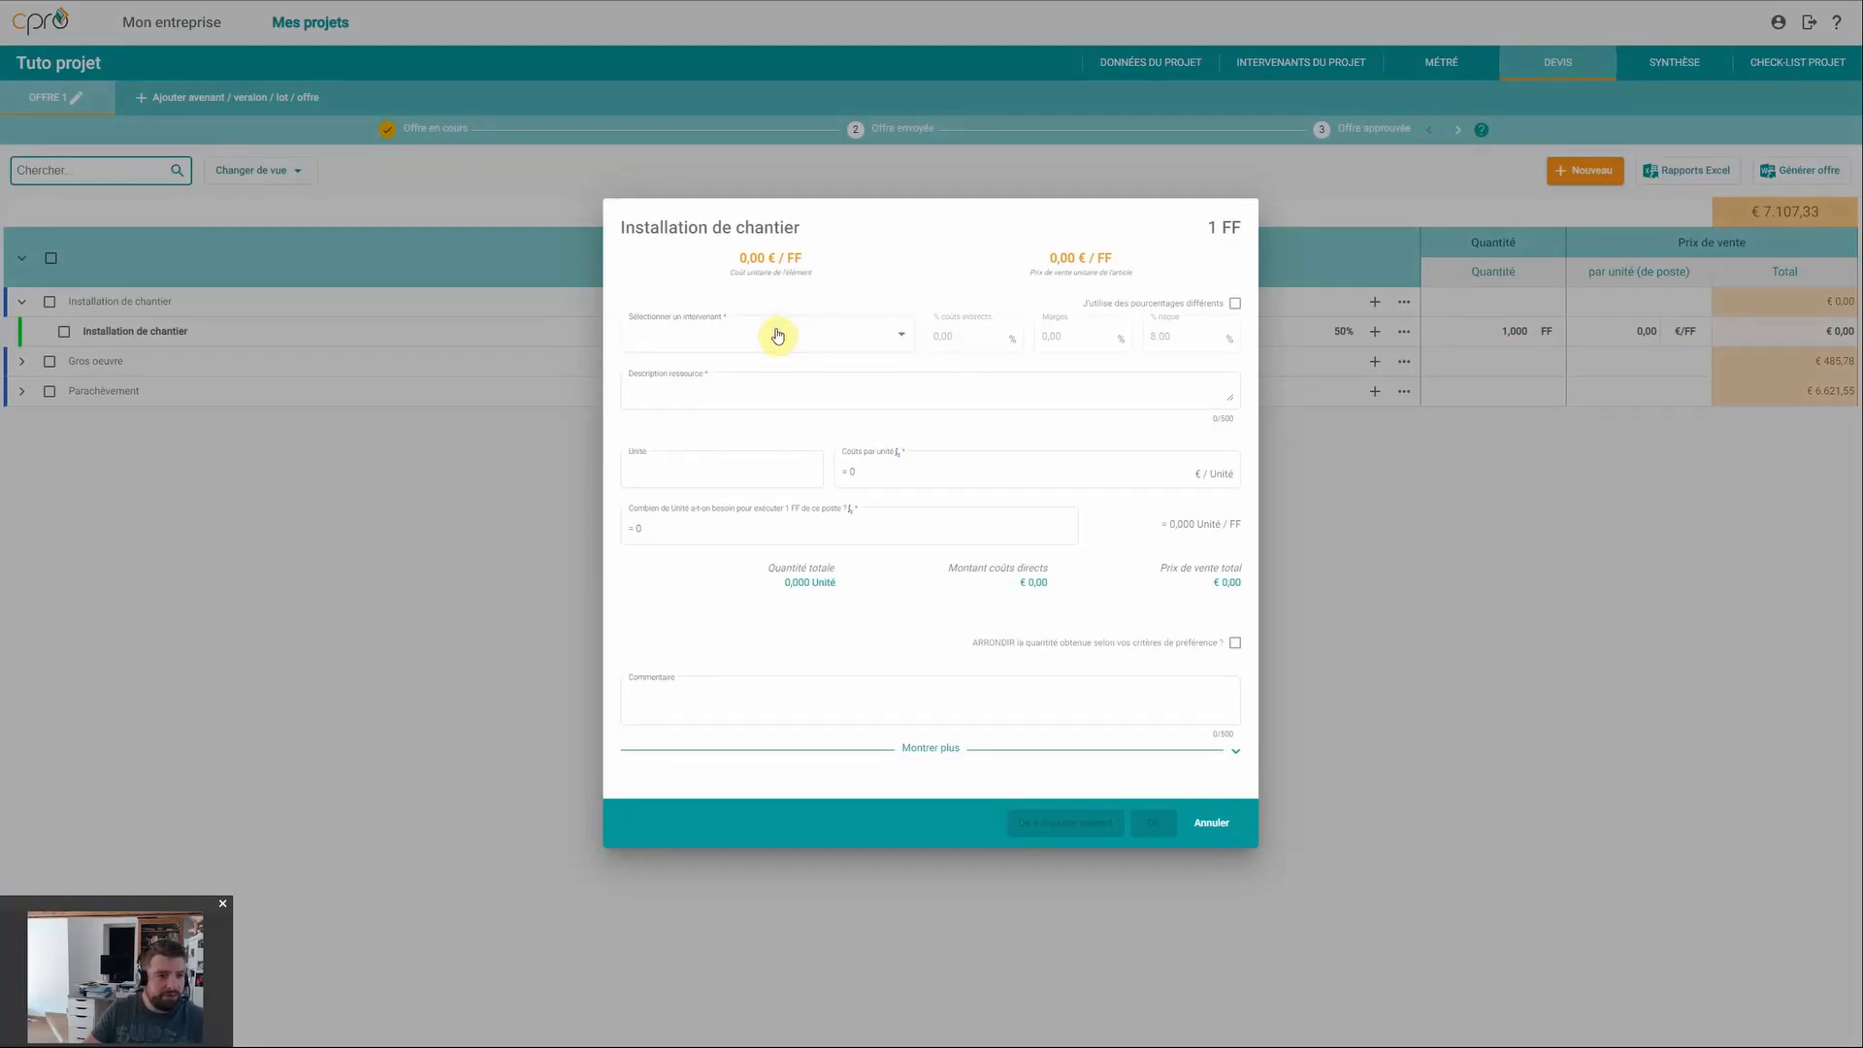
{"action": "left_click", "coordinate": [703, 330]}
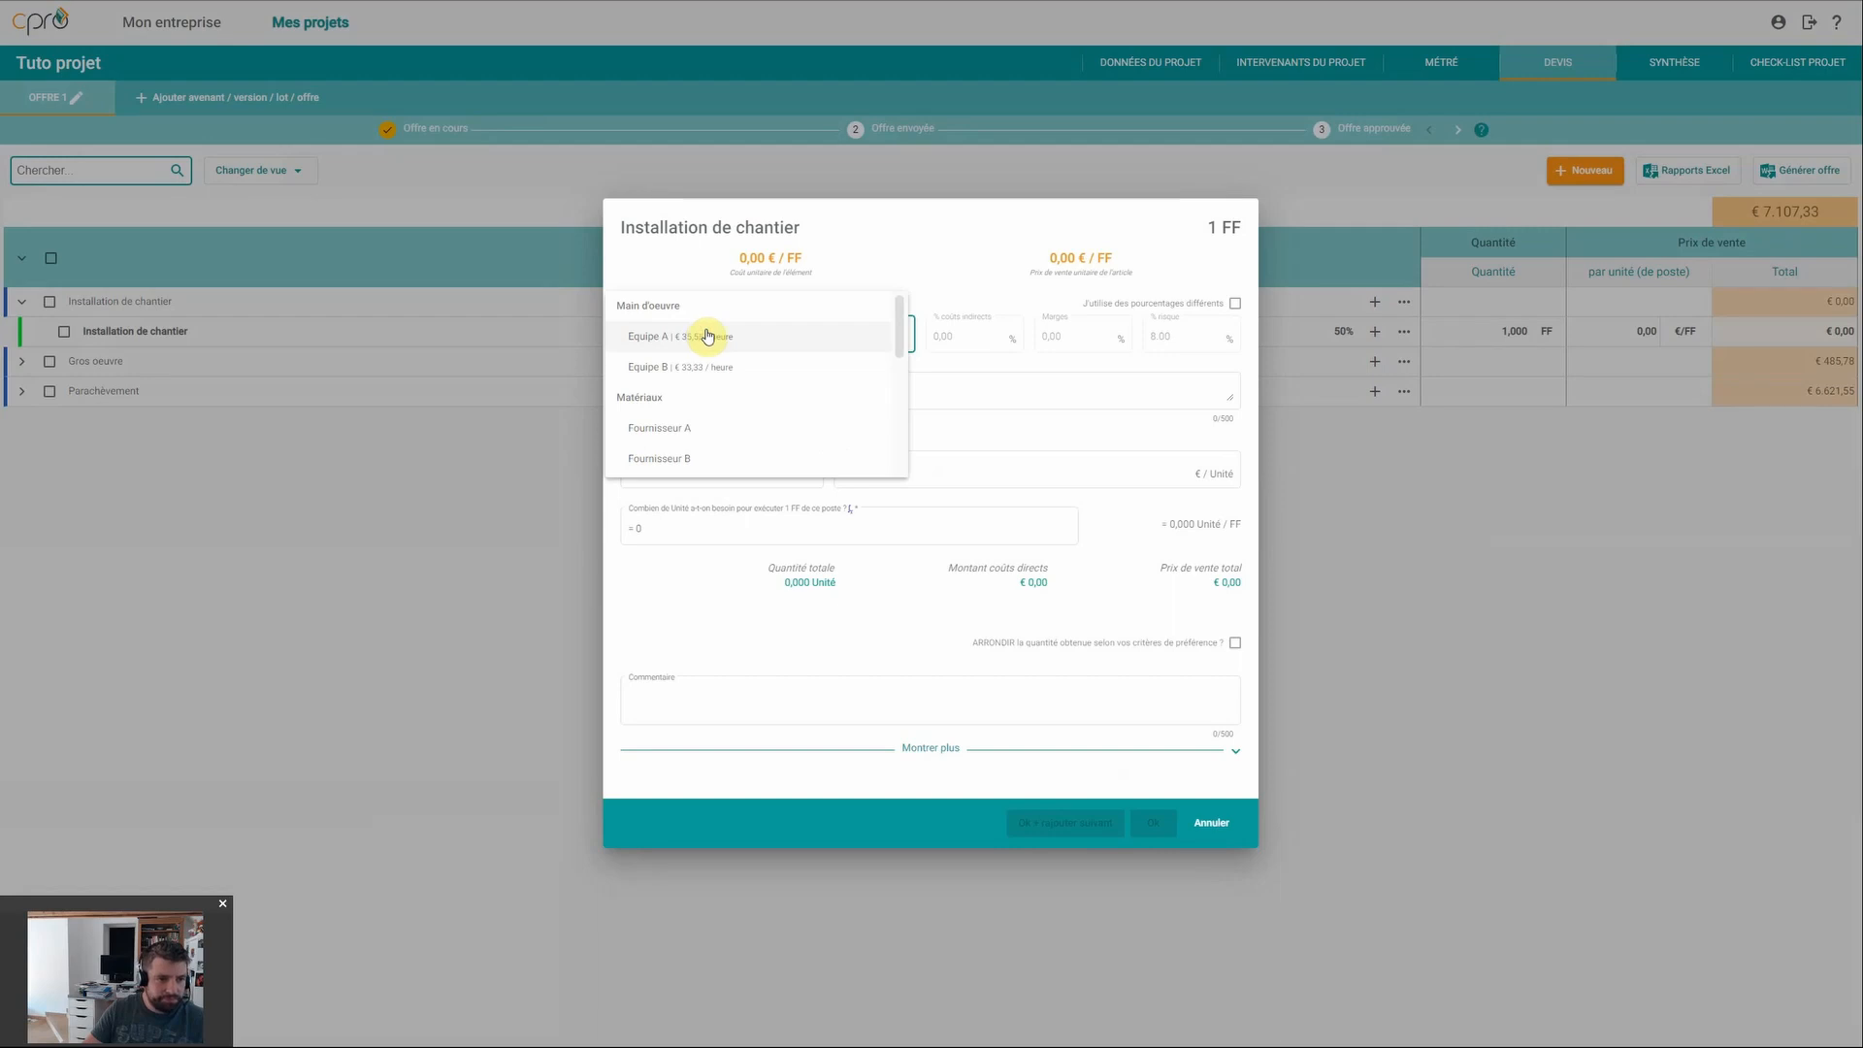
{"action": "scroll", "coordinate": [667, 425], "scroll_direction": "down", "scroll_amount": 1}
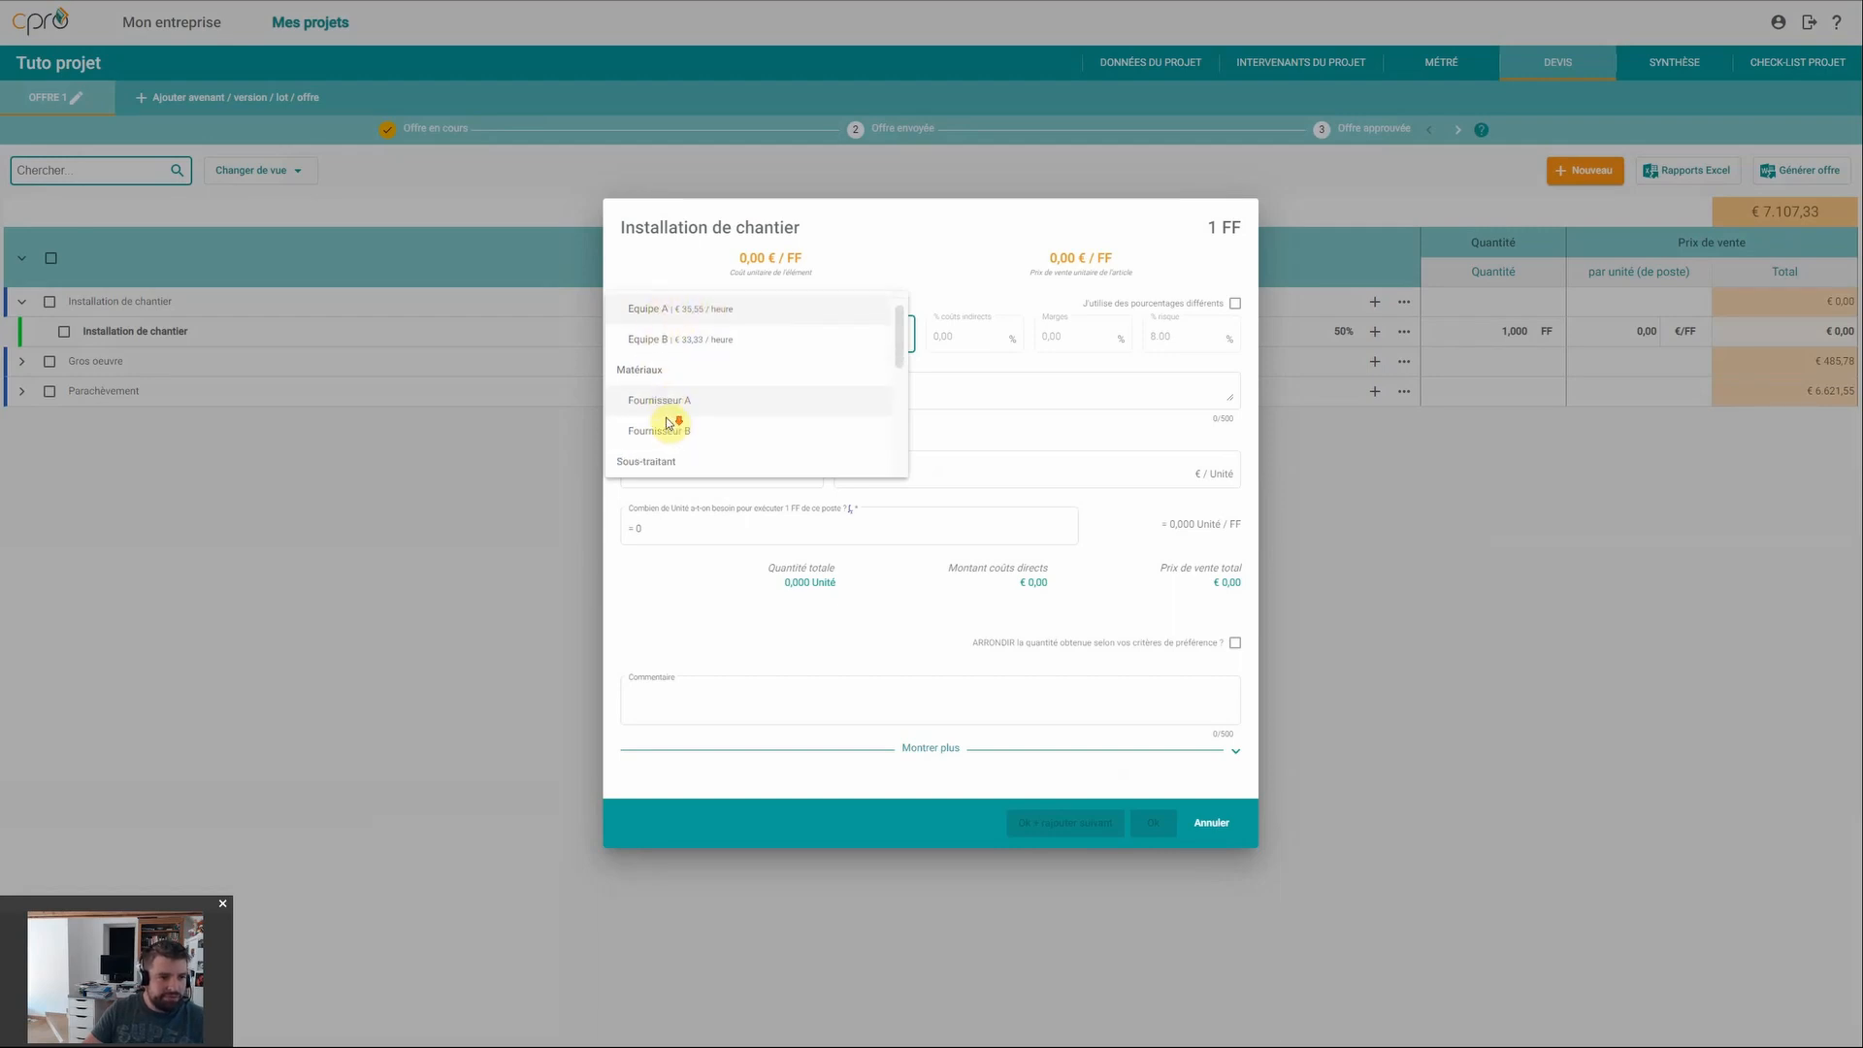
{"action": "scroll", "coordinate": [668, 424], "scroll_direction": "down", "scroll_amount": 4}
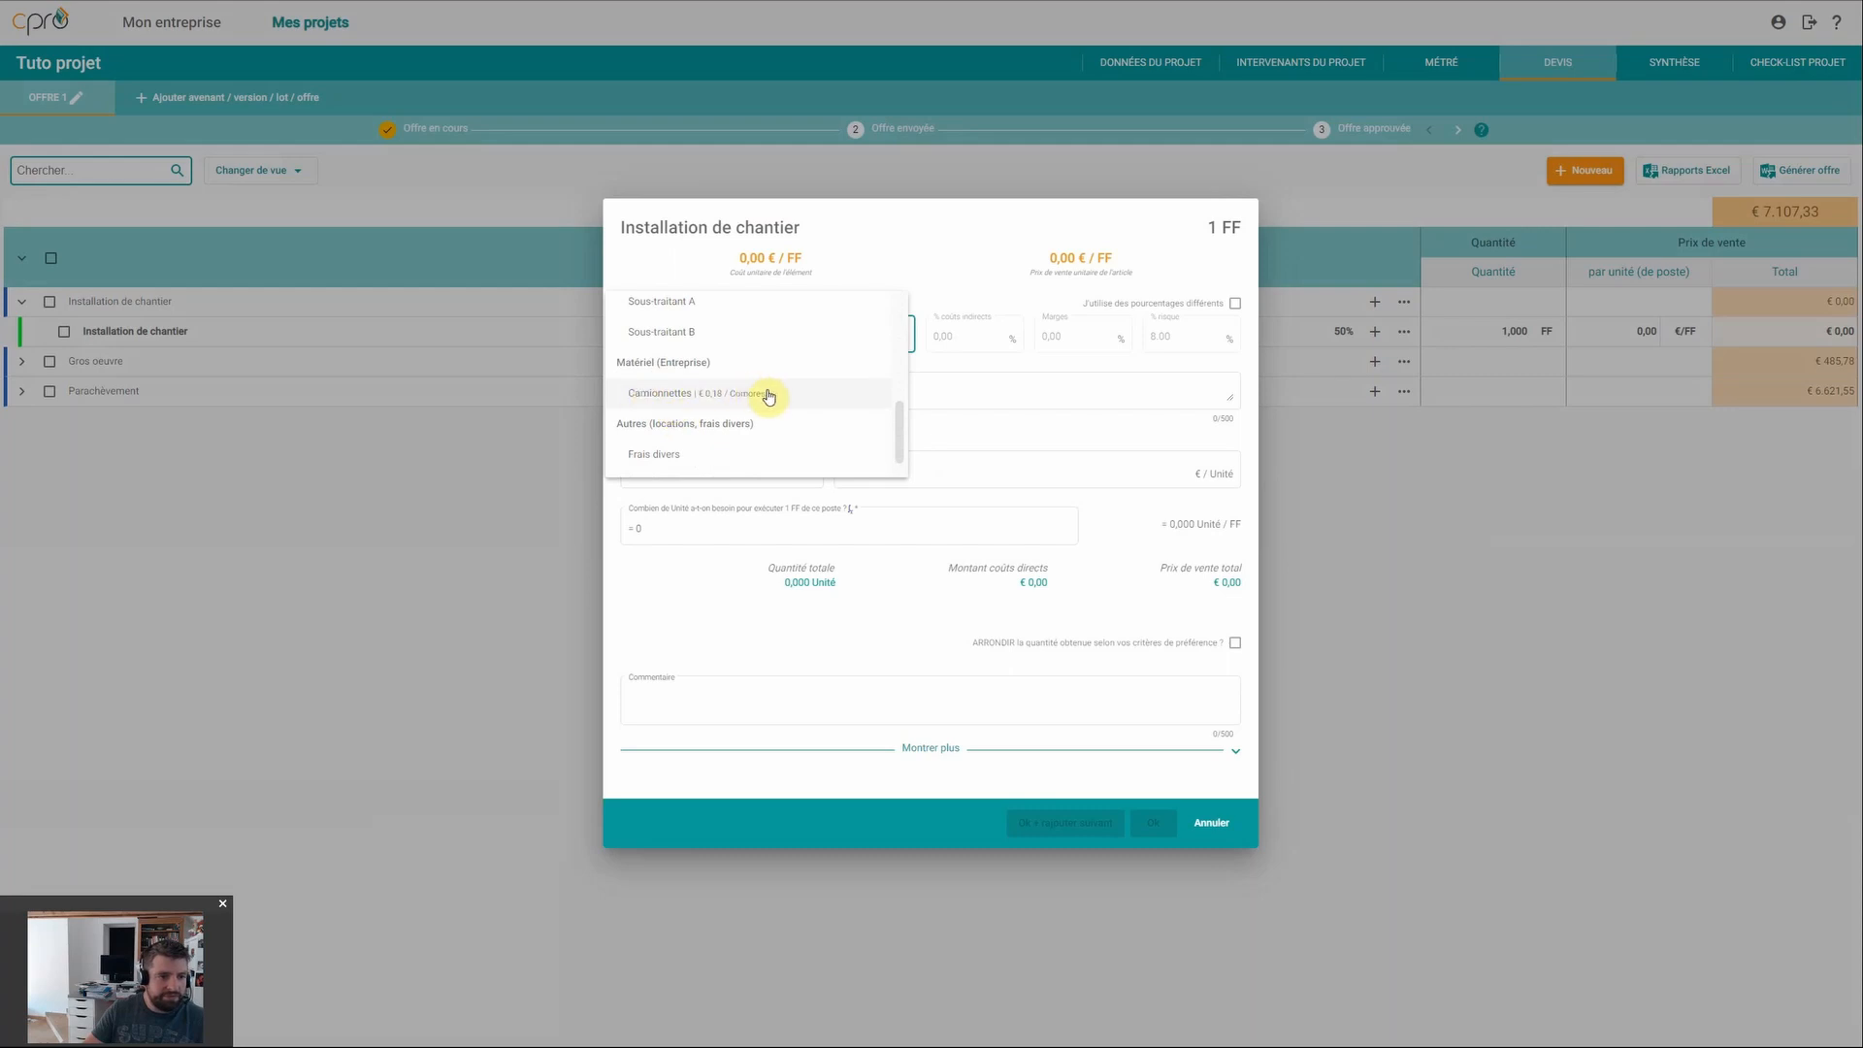
{"action": "left_click", "coordinate": [726, 395]}
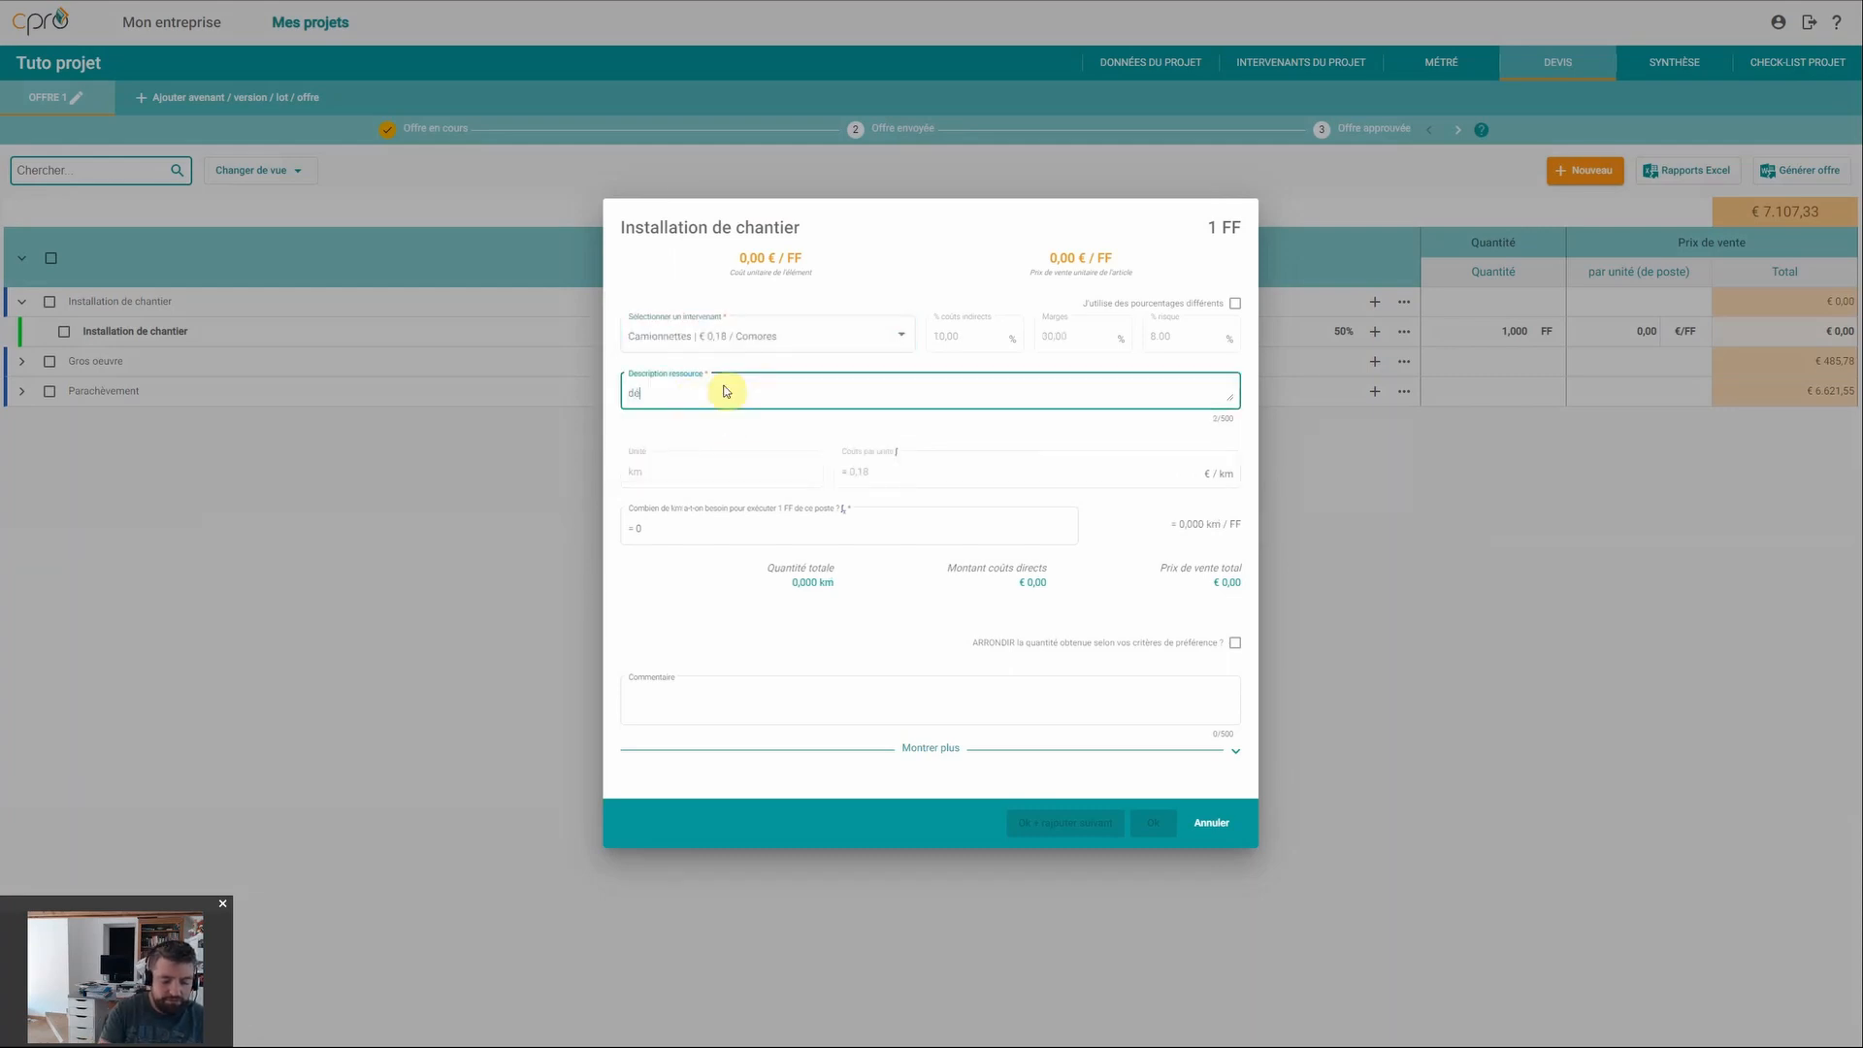
{"action": "left_click", "coordinate": [636, 483]}
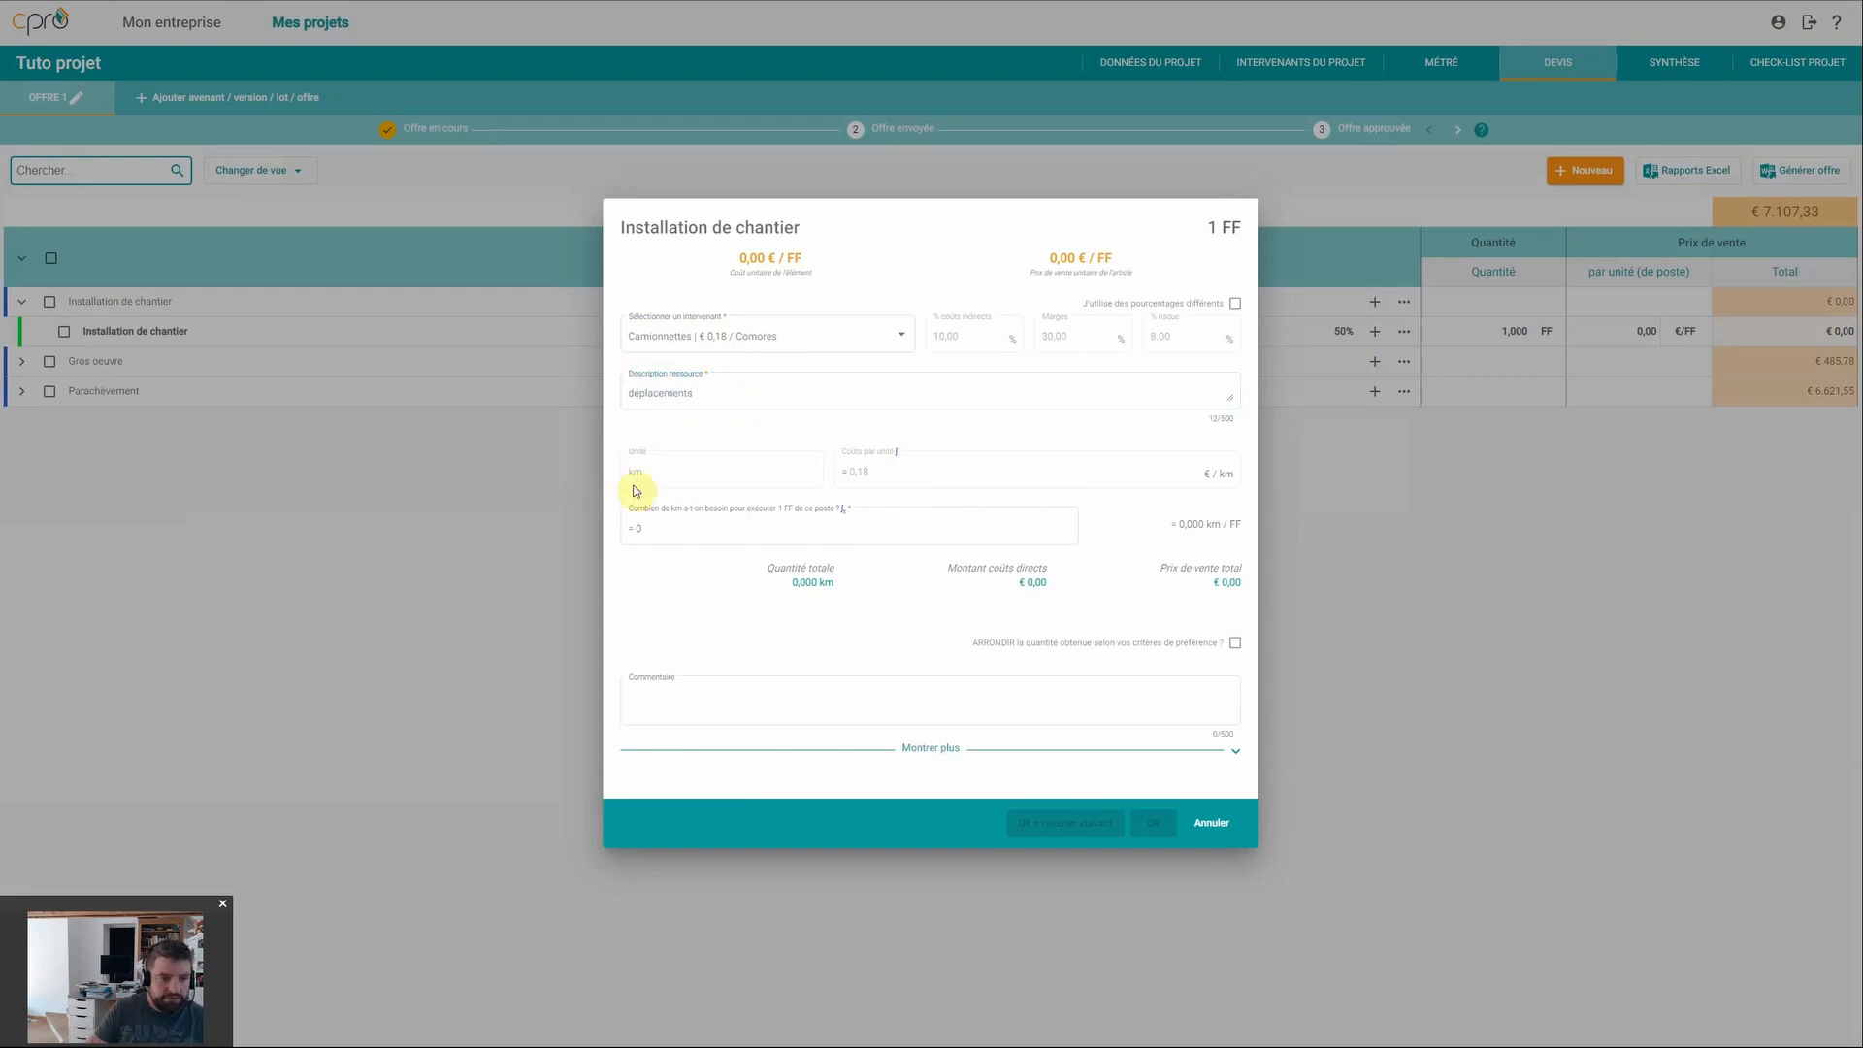
{"action": "double_click", "coordinate": [858, 473]}
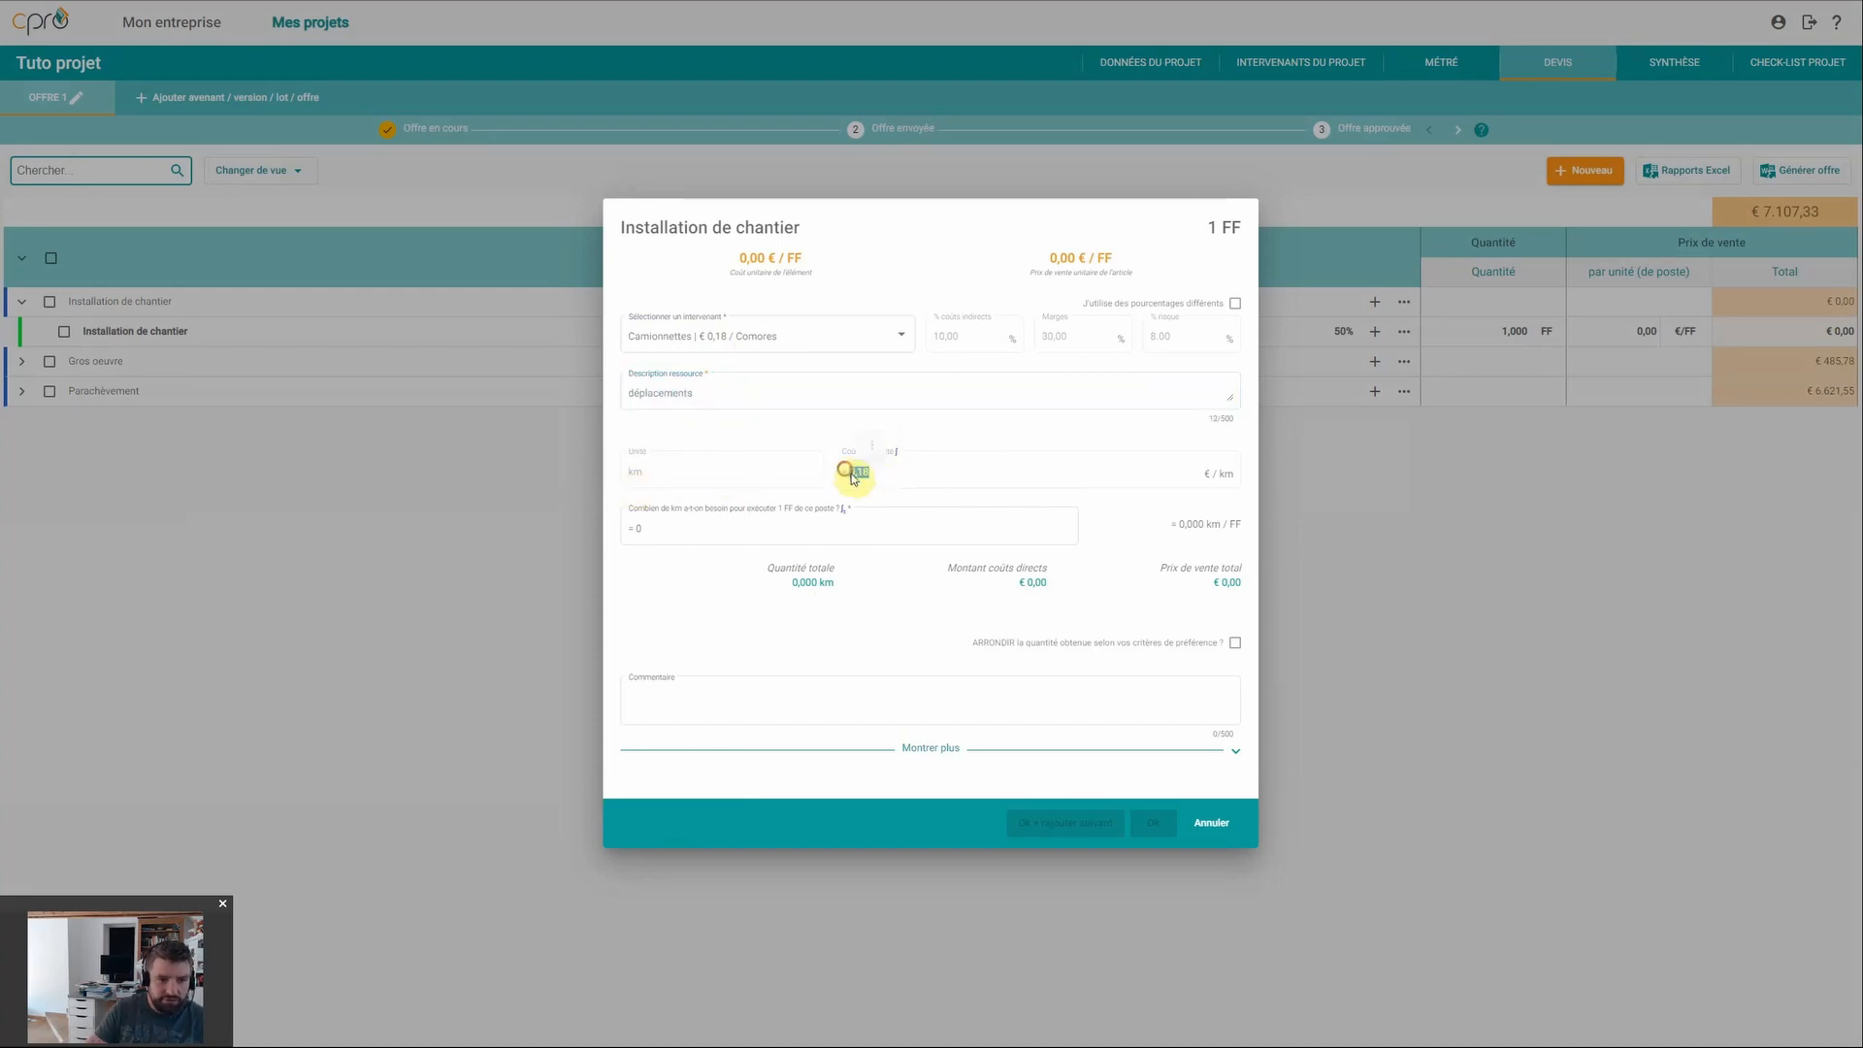
{"action": "left_click", "coordinate": [643, 471]}
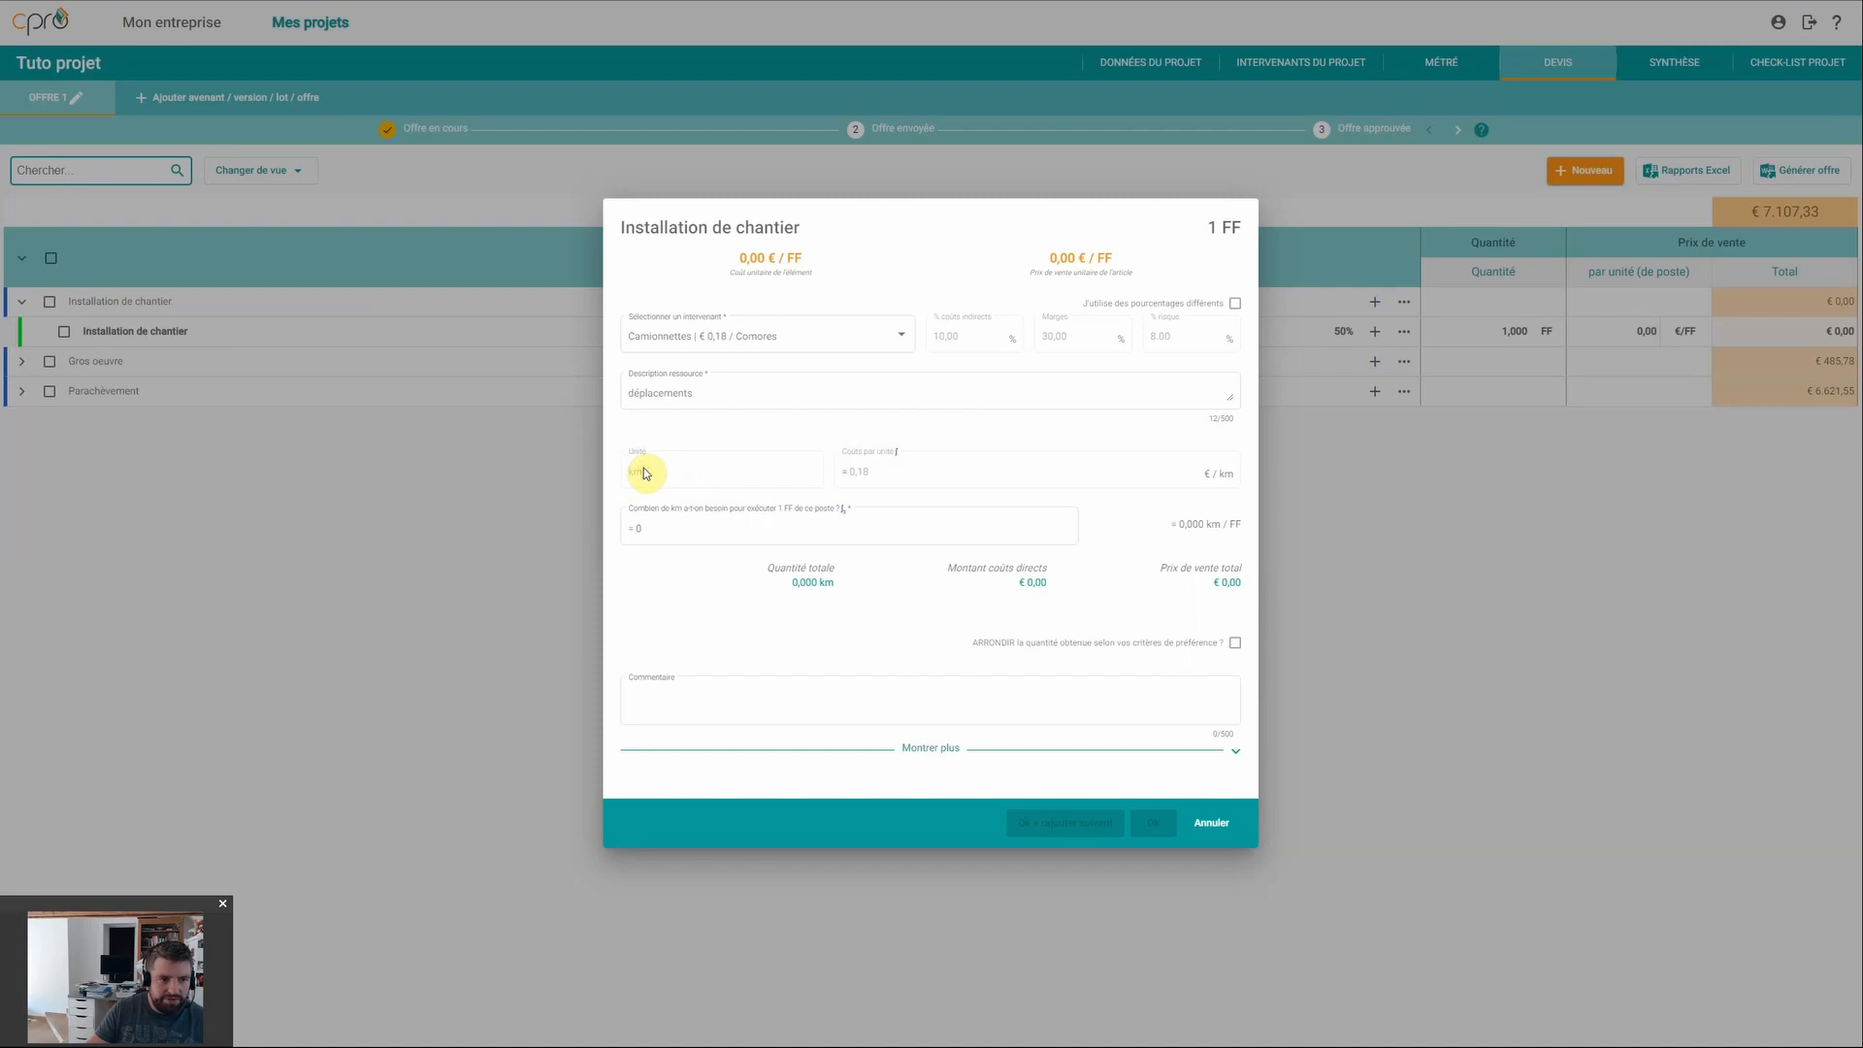
{"action": "left_click", "coordinate": [880, 465]}
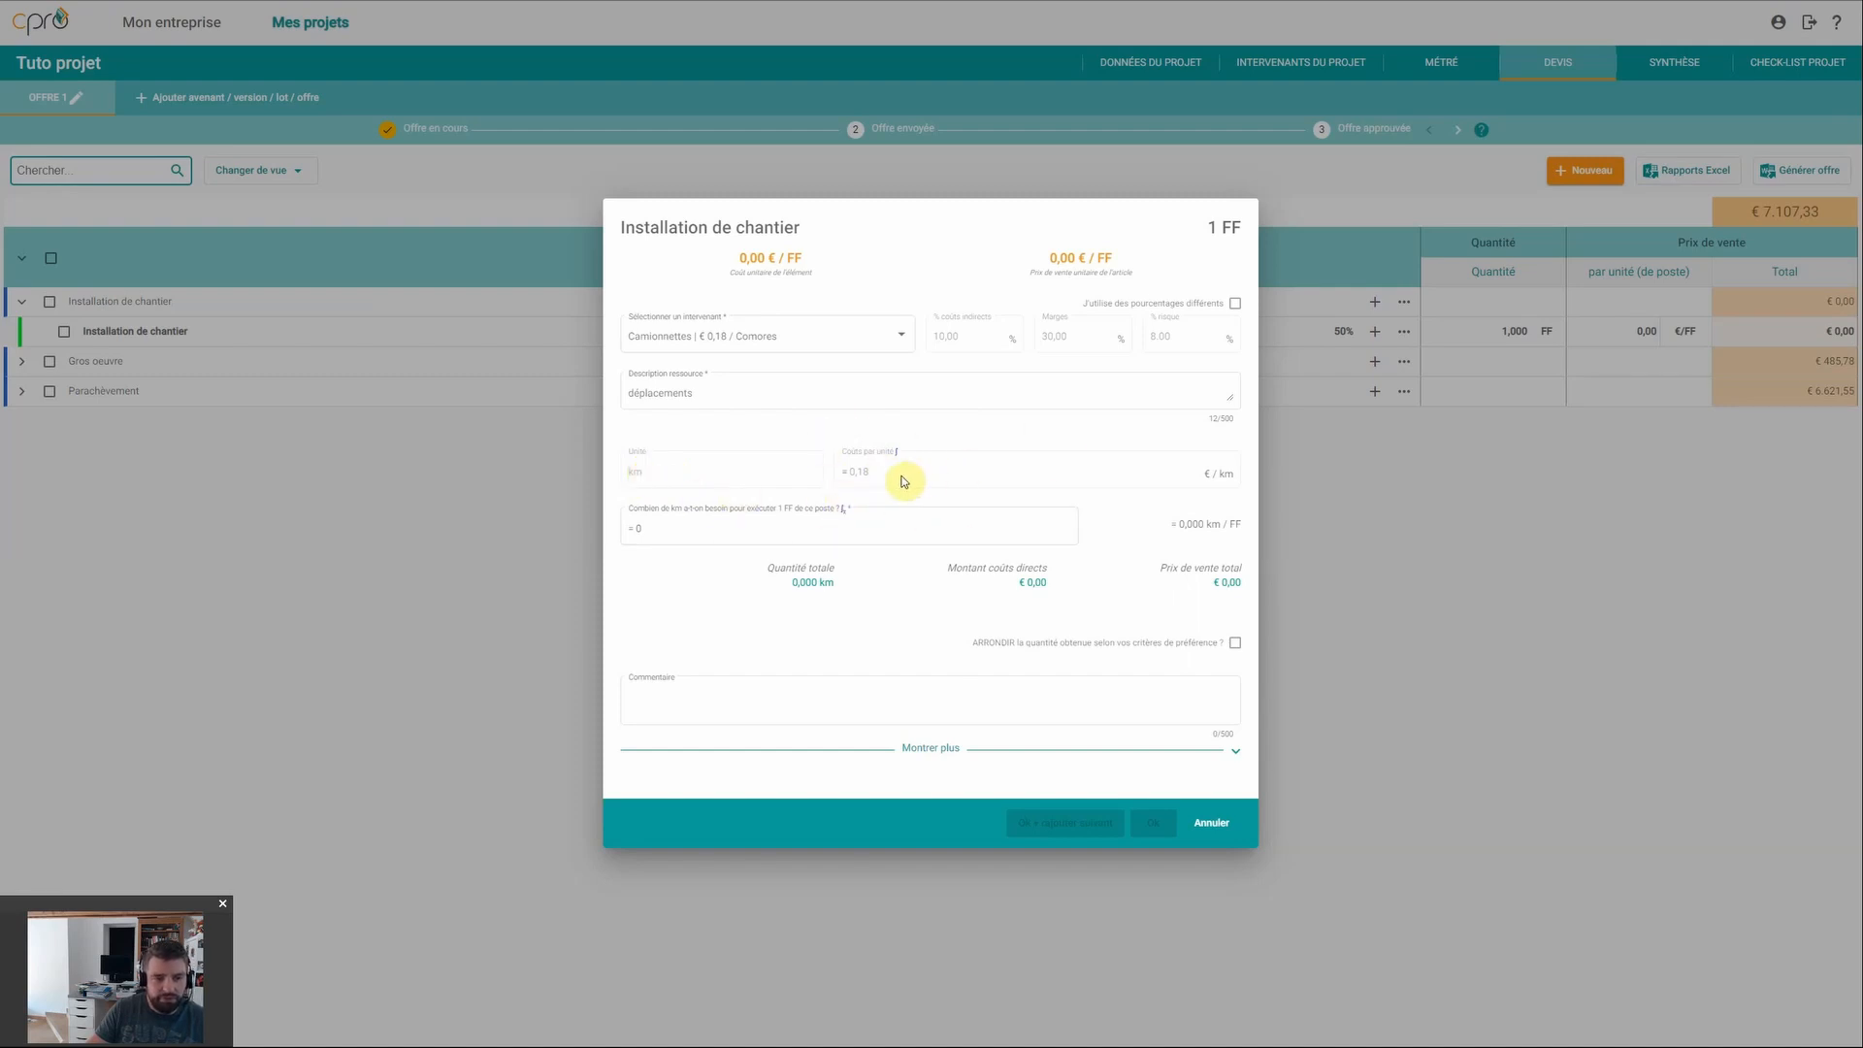
Step: Set the number of kilometres needed for the déplacements resource with the formula D*2*time, using the project variables
{"action": "left_click", "coordinate": [686, 528]}
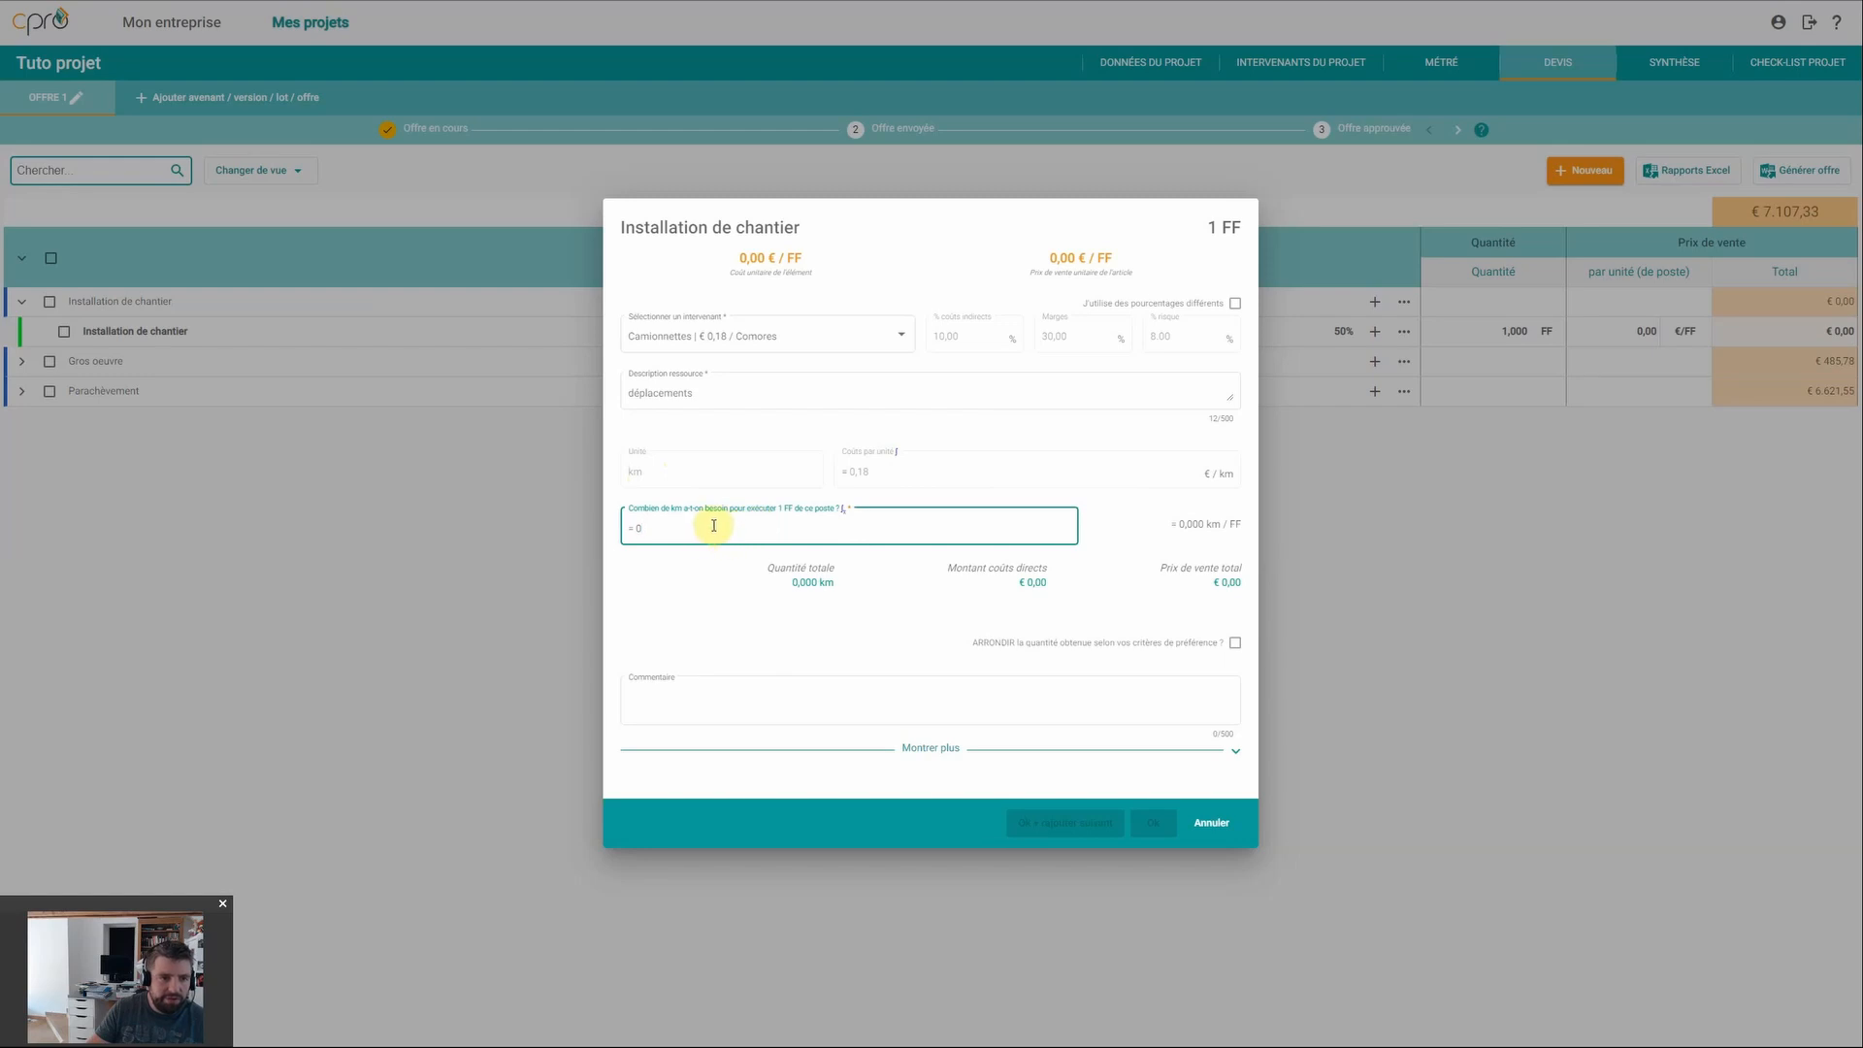
{"action": "left_click", "coordinate": [659, 525]}
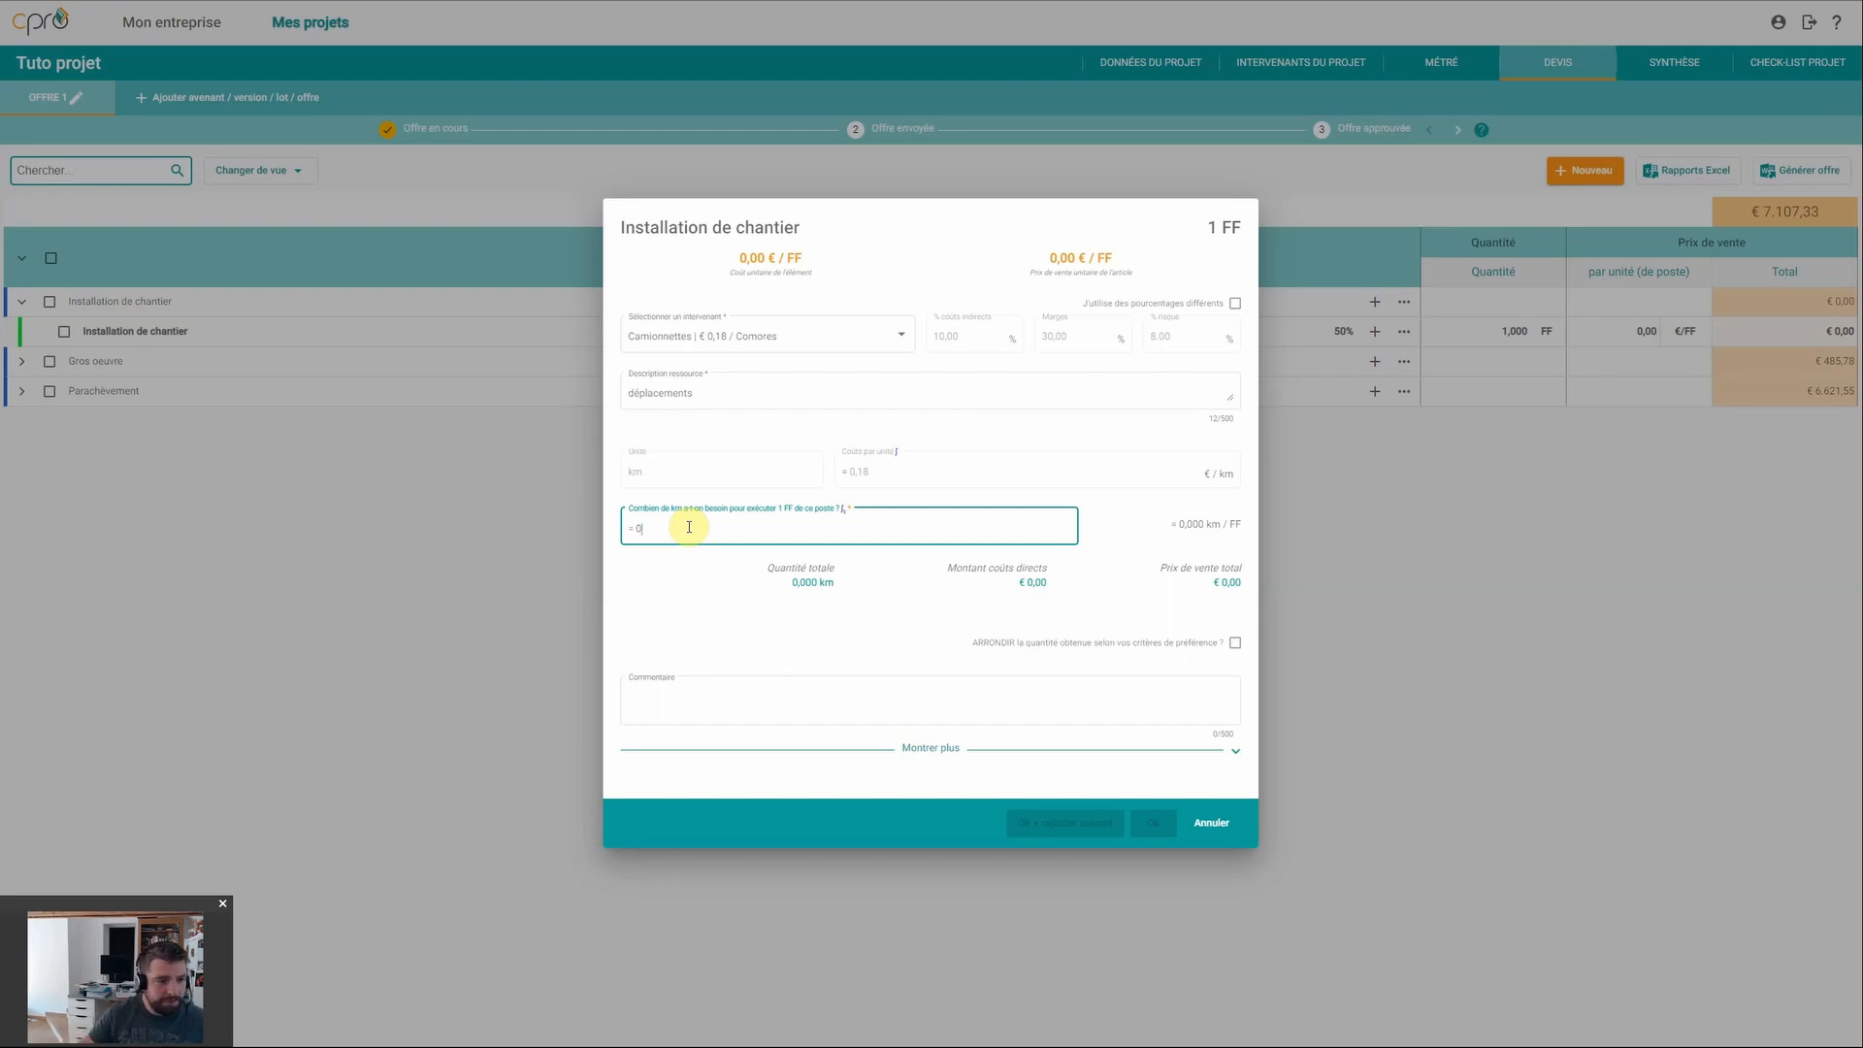
{"action": "left_click", "coordinate": [685, 529]}
{"action": "double_click", "coordinate": [635, 527]}
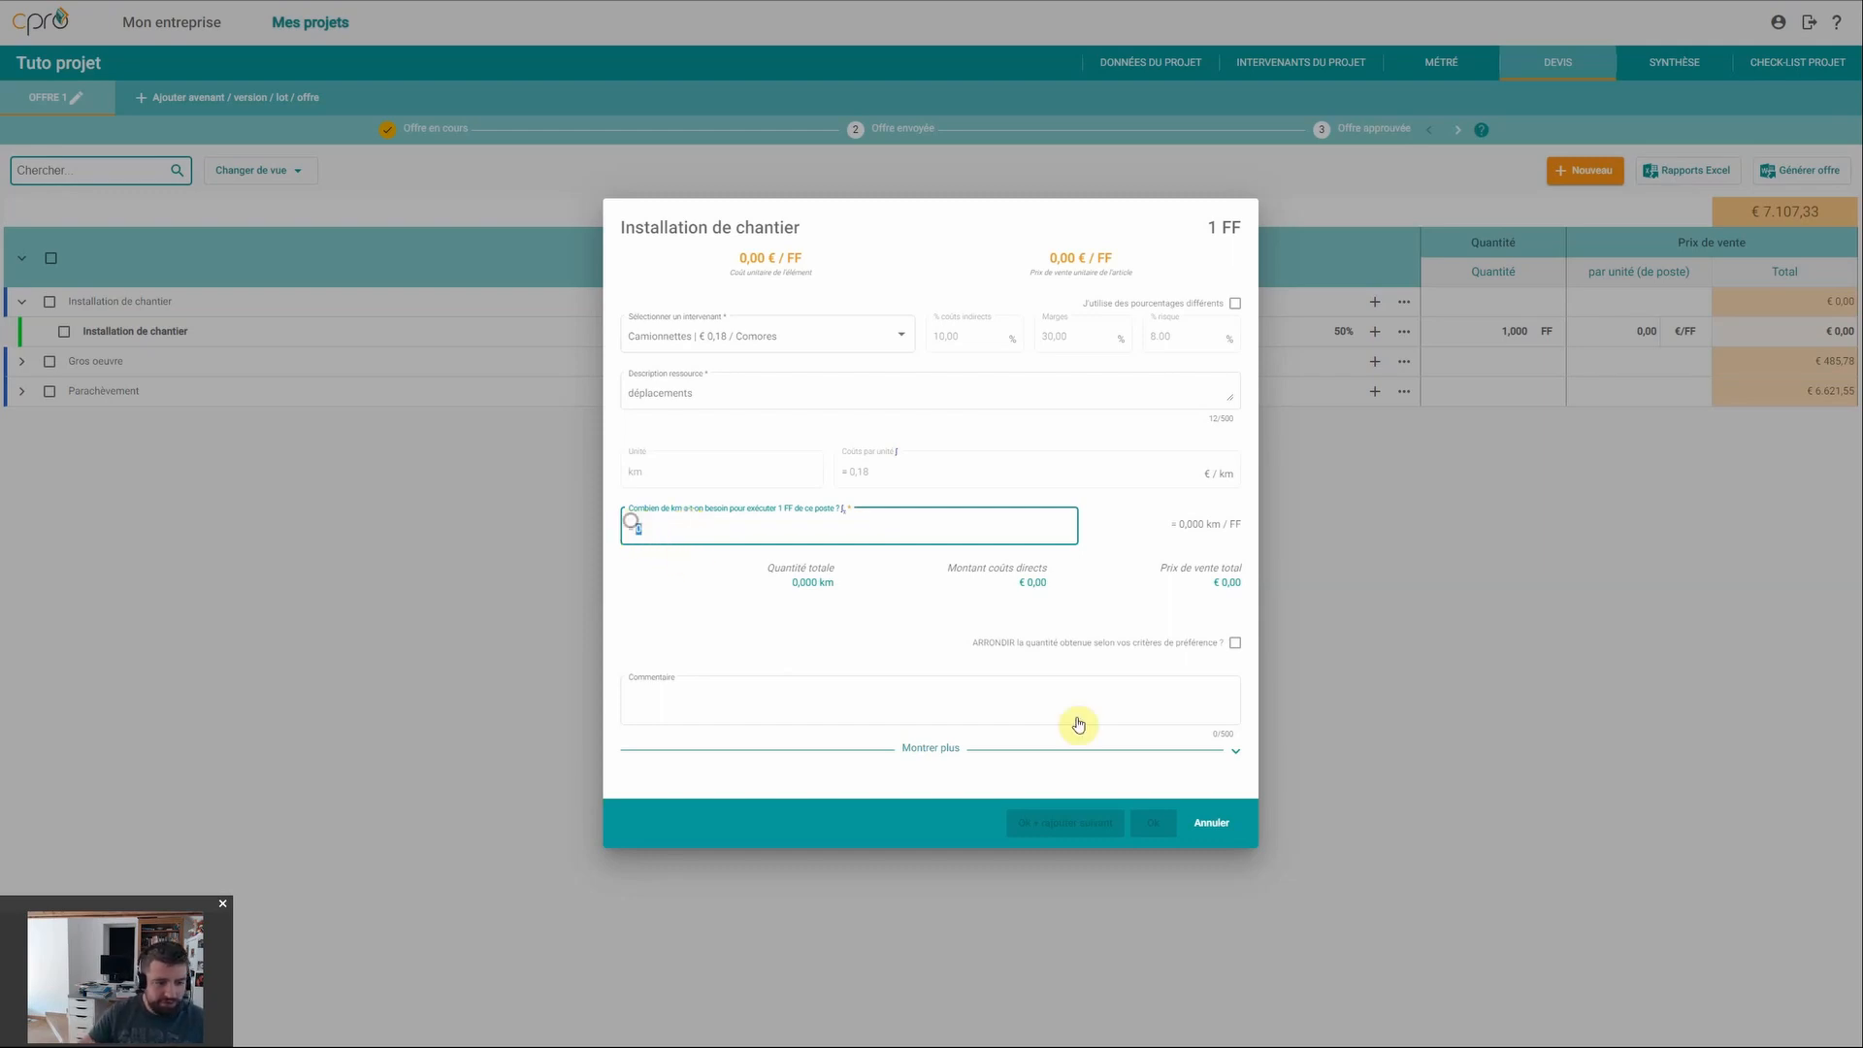
{"action": "type", "text": "d"}
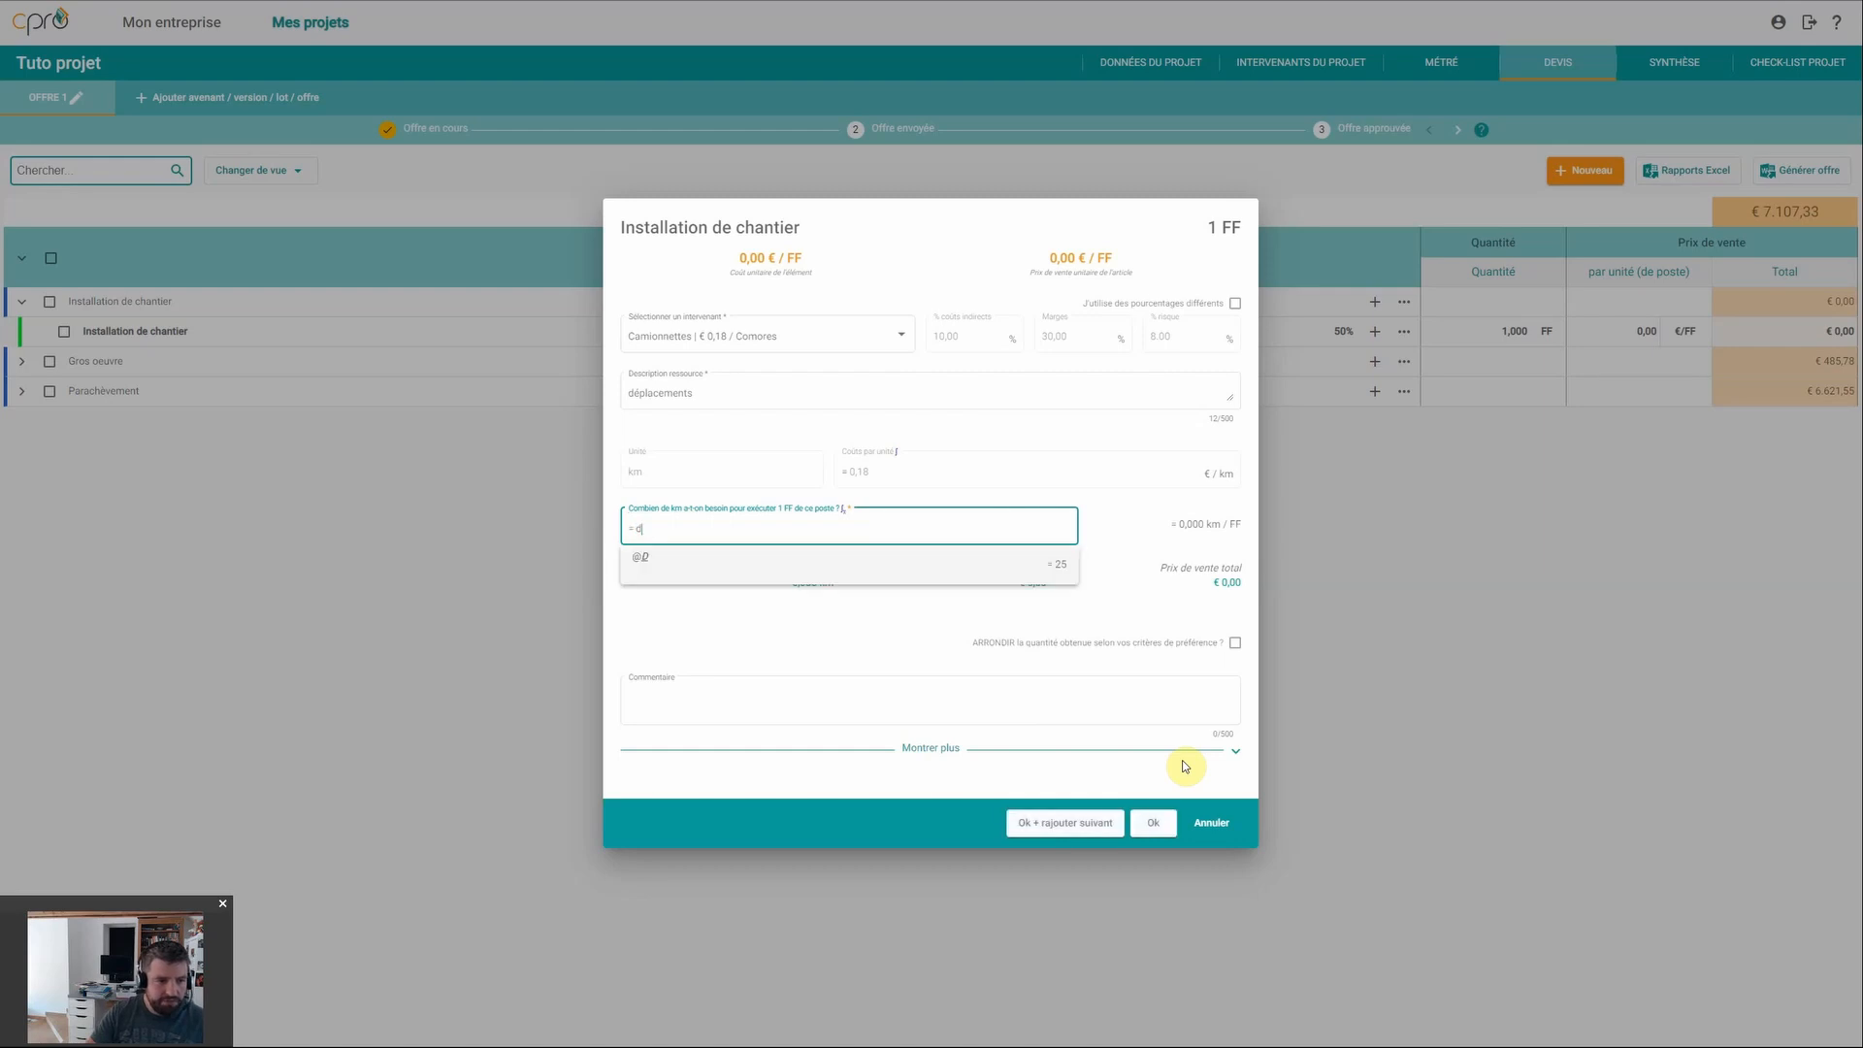
{"action": "left_click", "coordinate": [674, 569]}
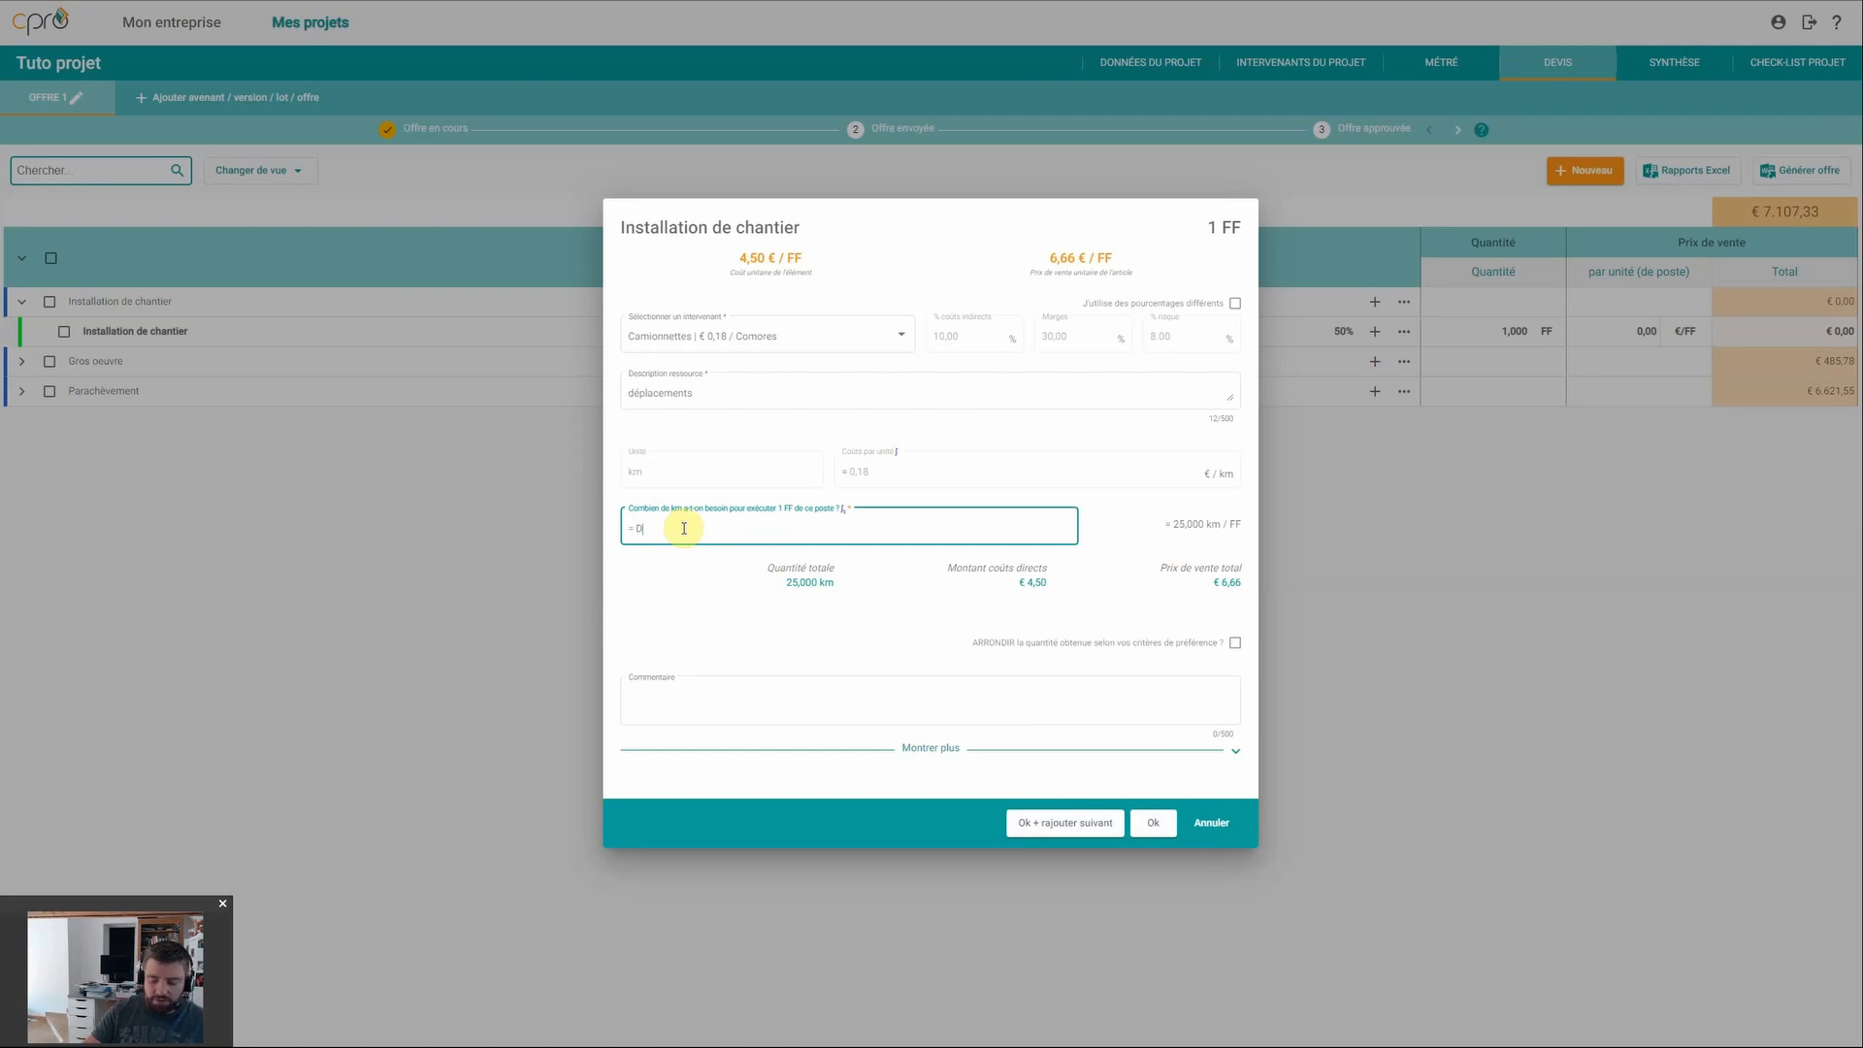
{"action": "type", "text": "*2"}
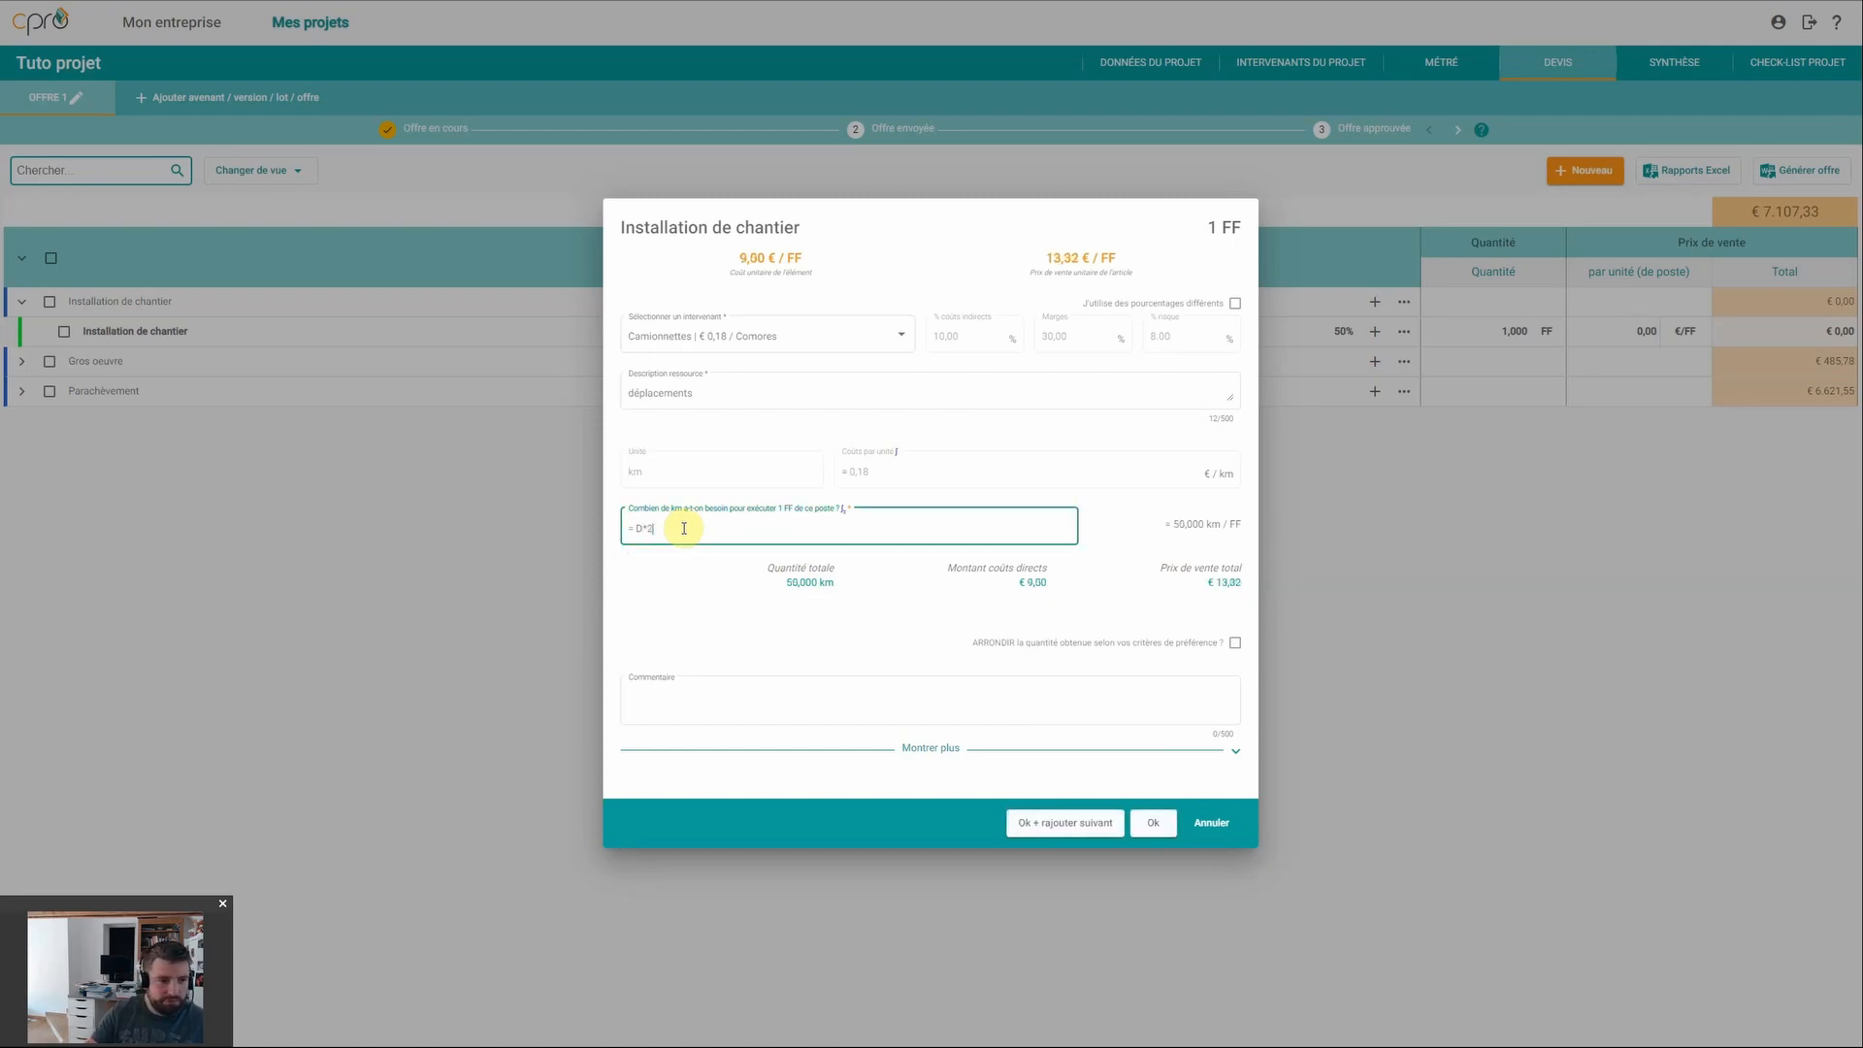
{"action": "type", "text": "*t"}
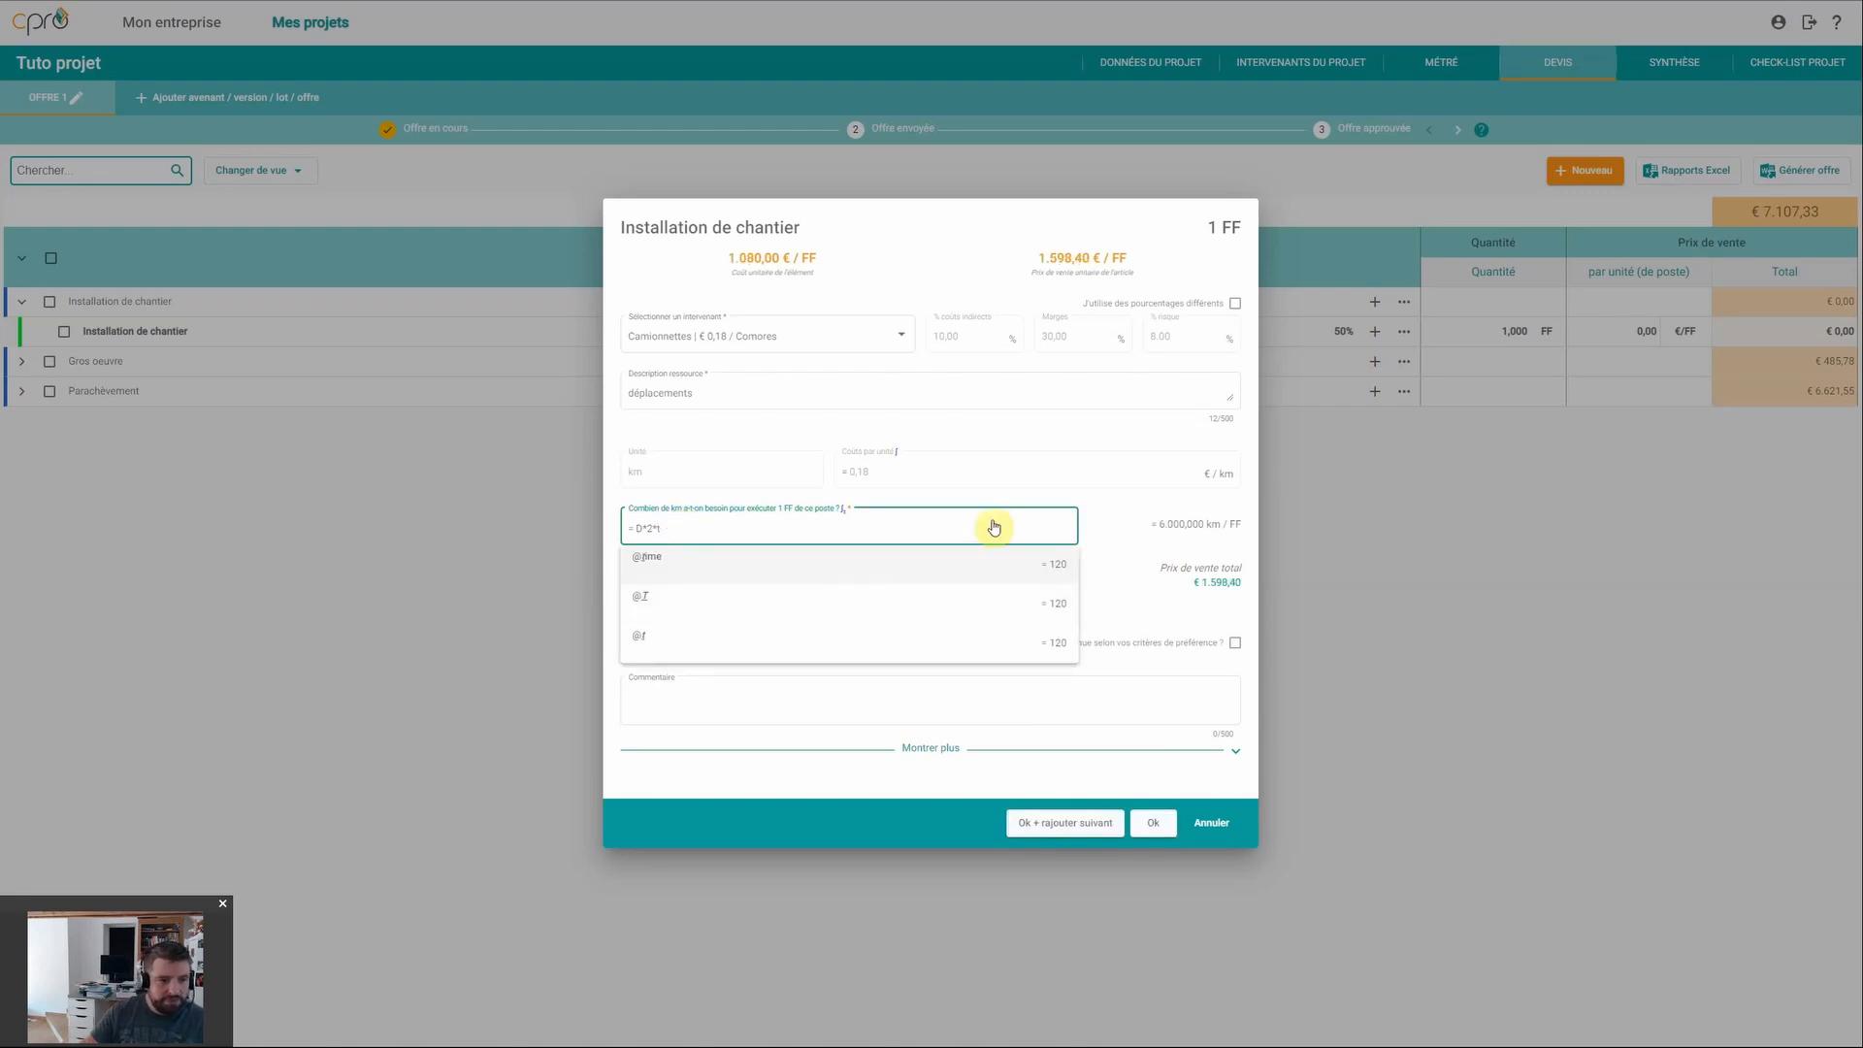
{"action": "left_click", "coordinate": [1063, 579]}
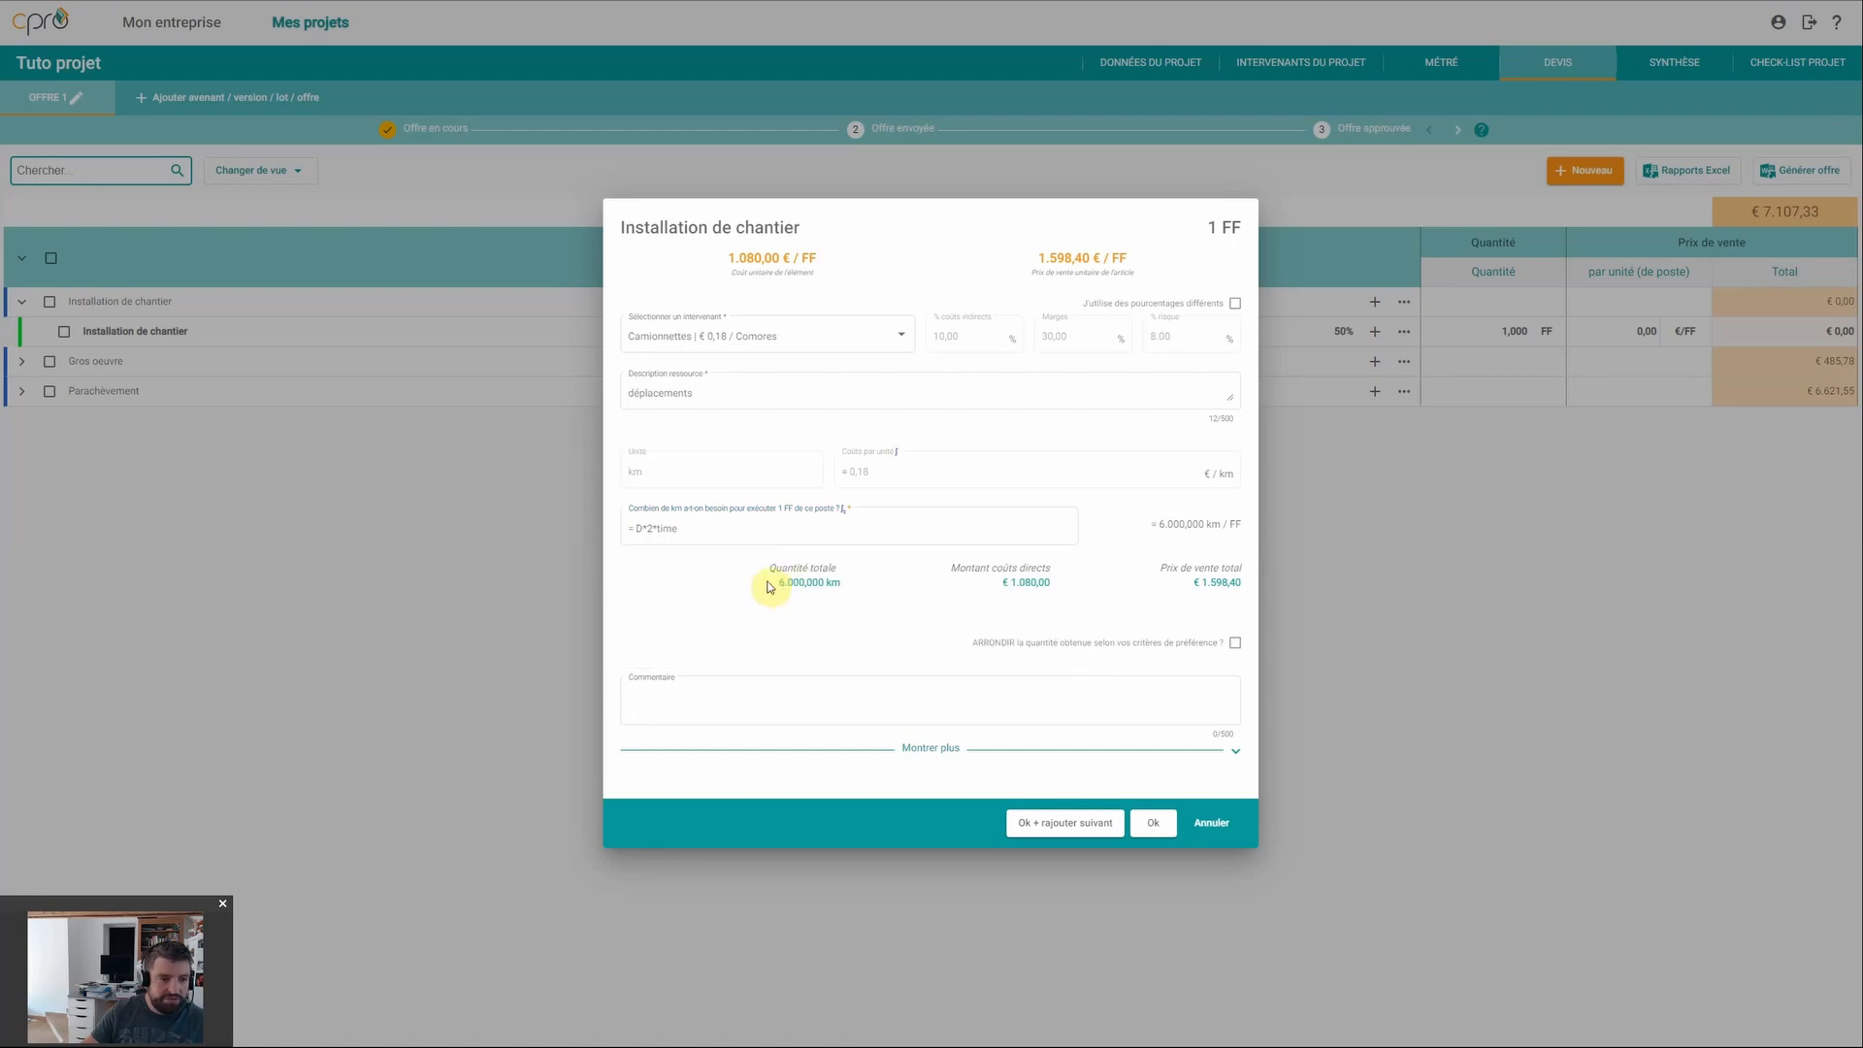
Step: Review the déplacements resource's total quantity, direct costs and total selling price, and save the resource
{"action": "double_click", "coordinate": [812, 585]}
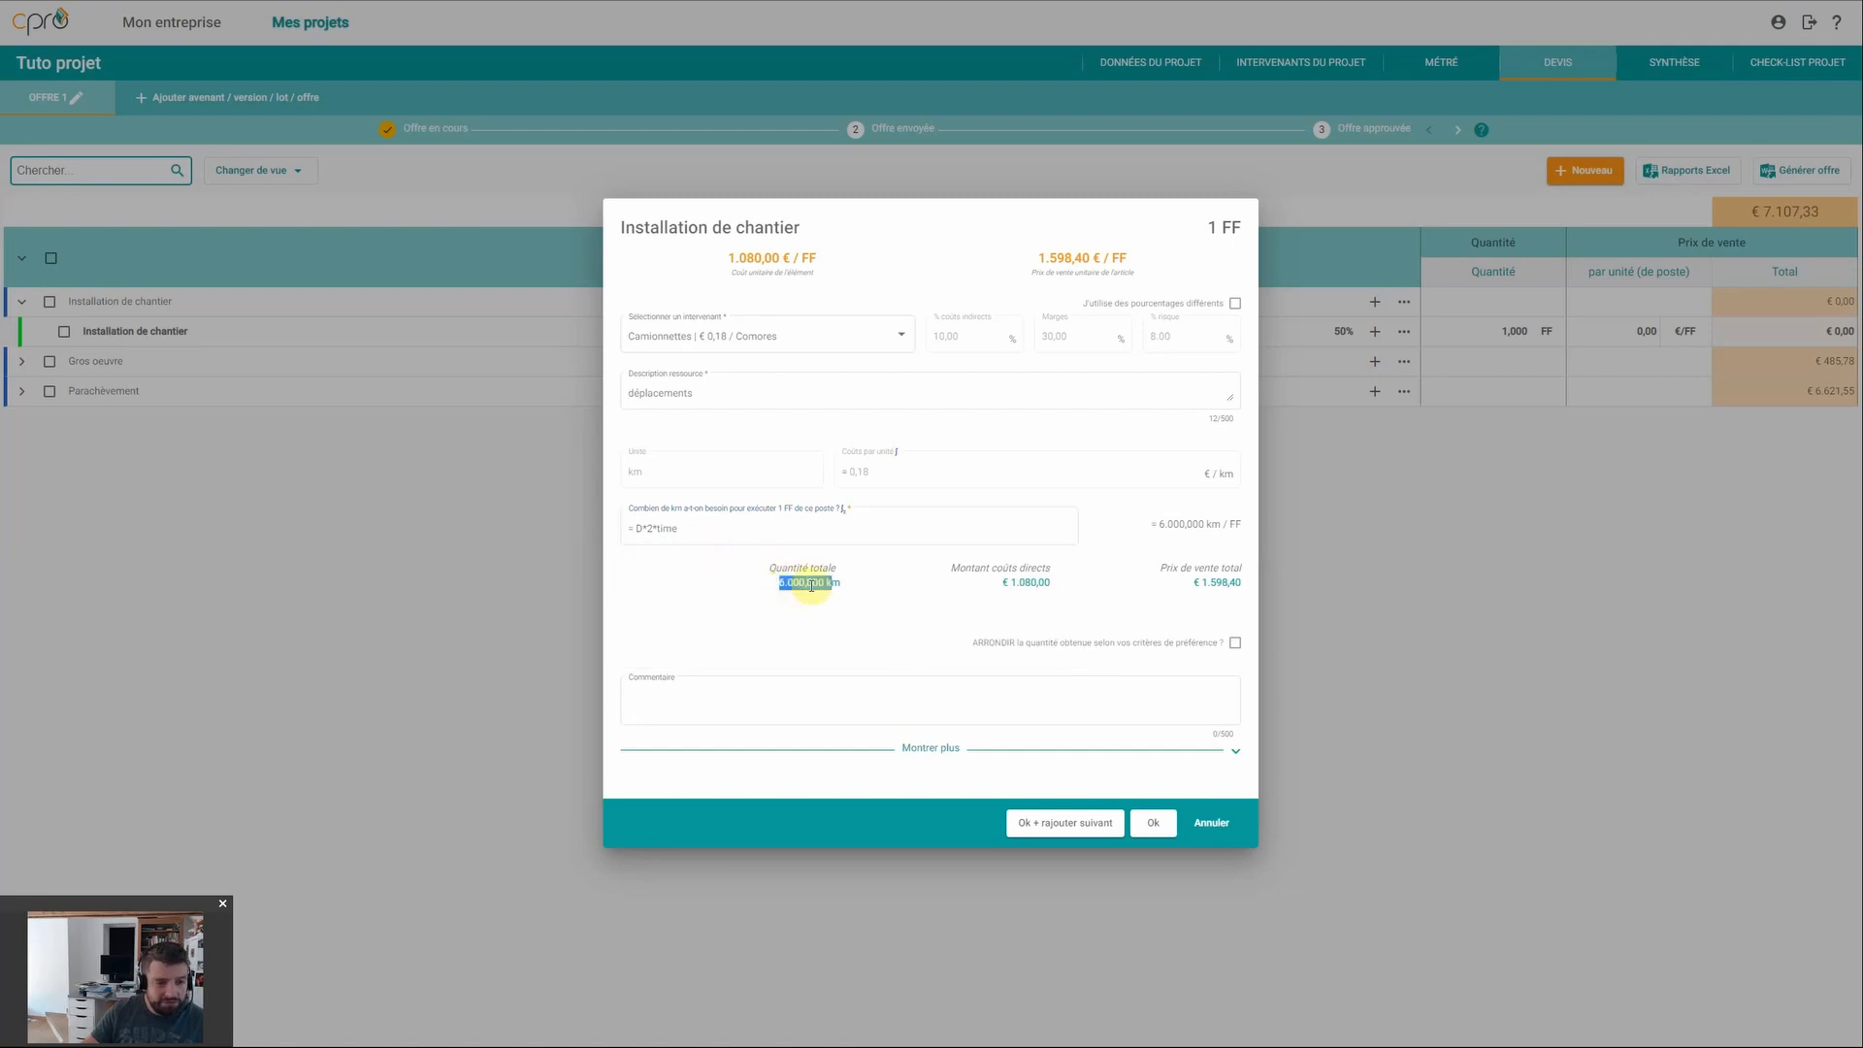
{"action": "left_click", "coordinate": [776, 598]}
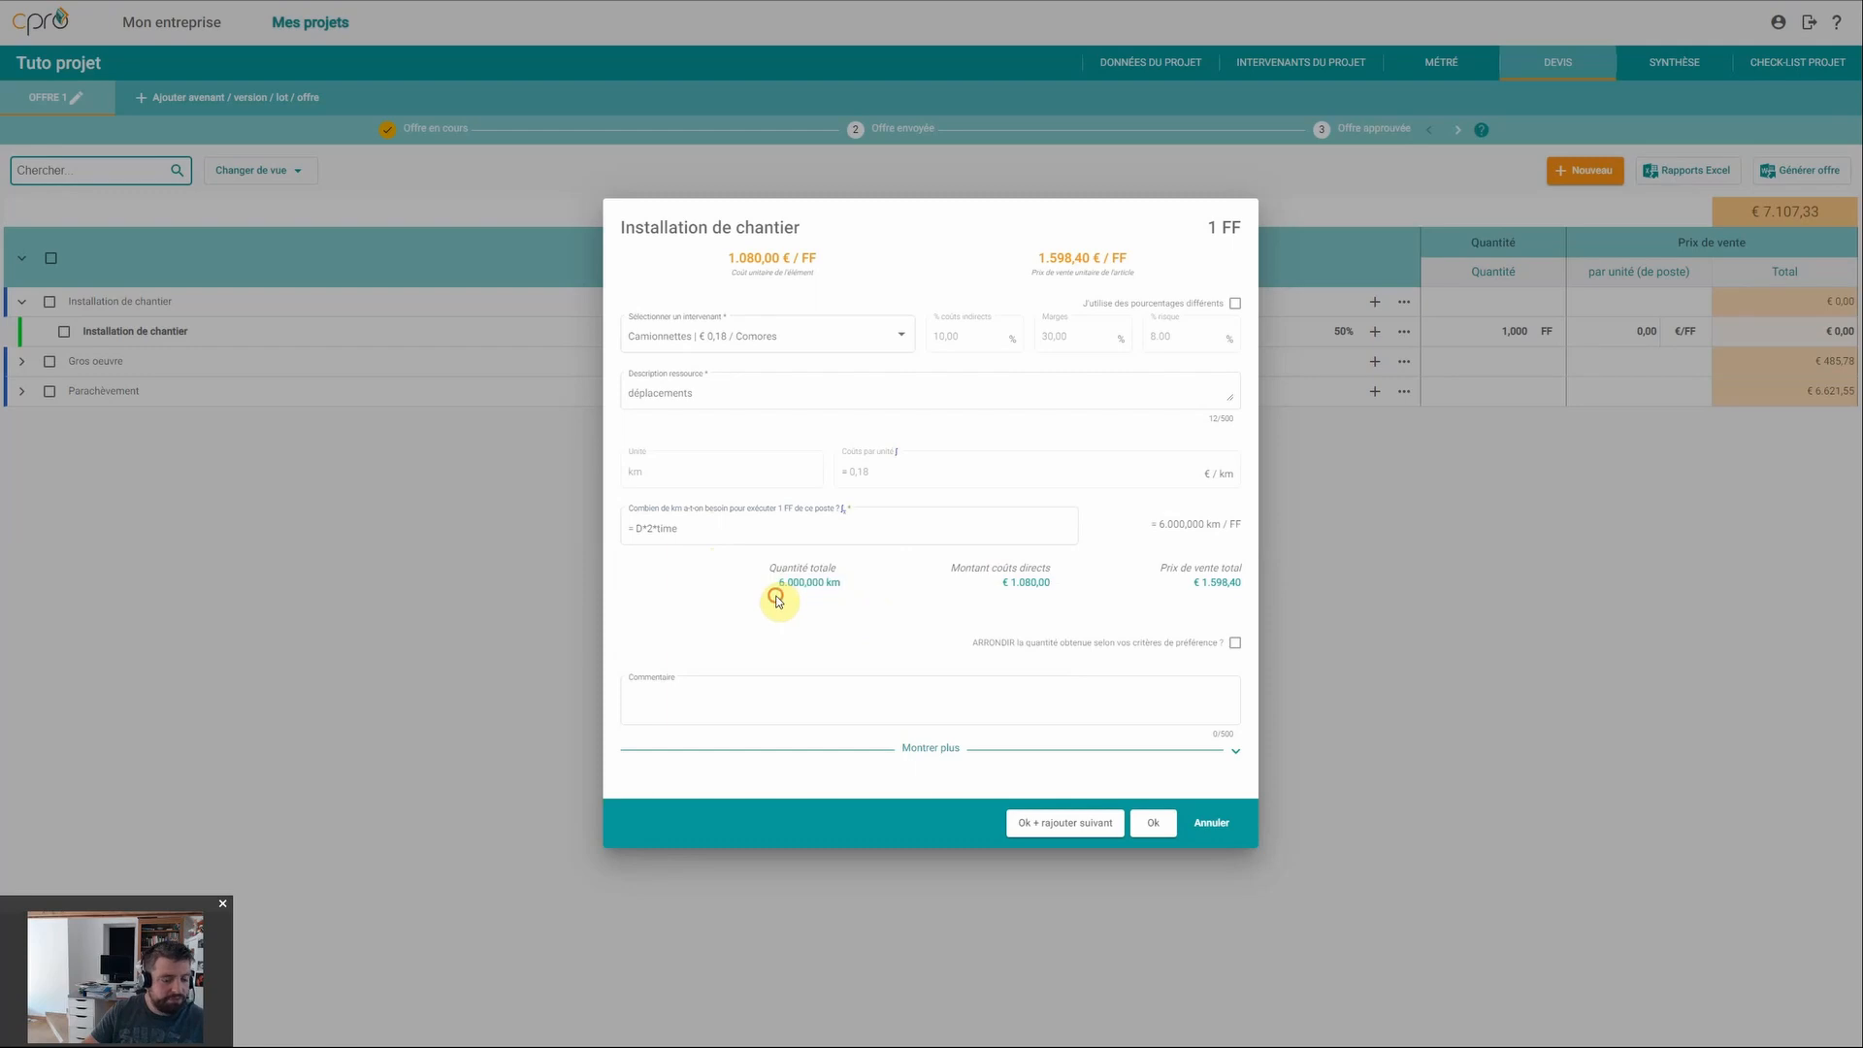
{"action": "left_click", "coordinate": [633, 526]}
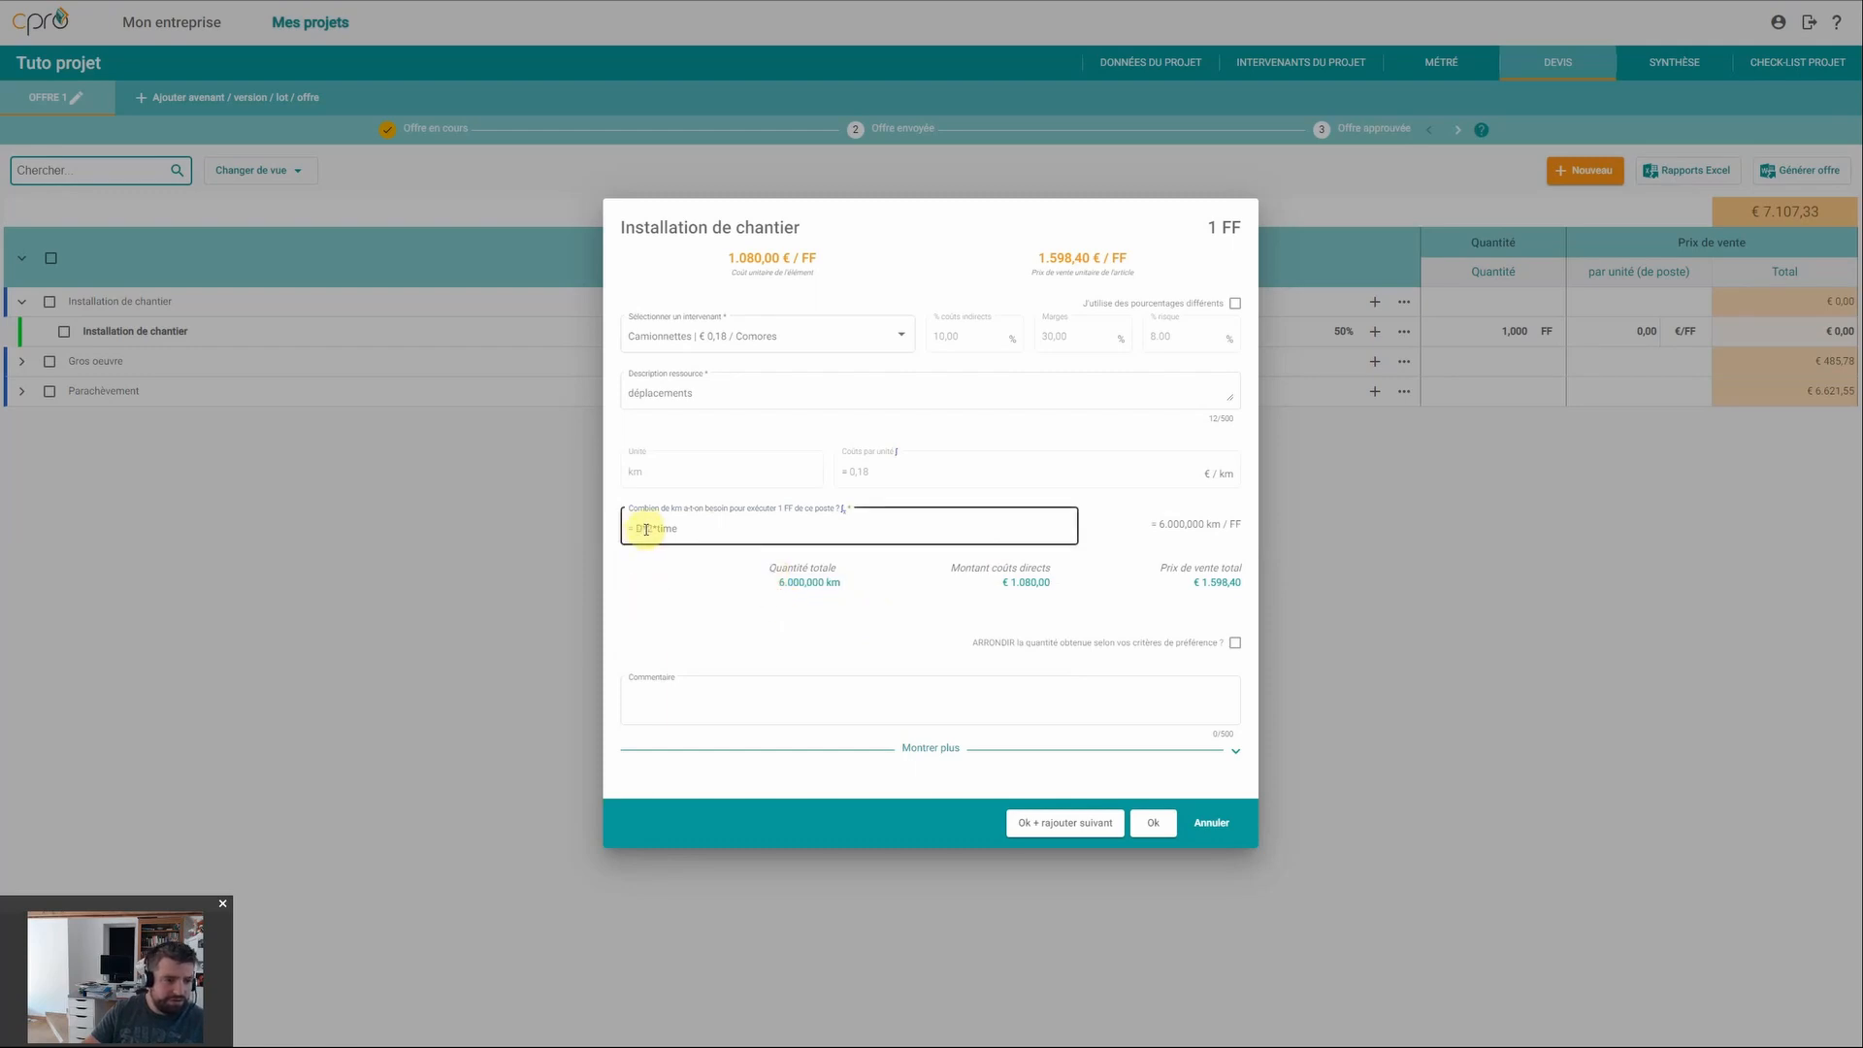
{"action": "left_click_drag", "start_coordinate": [843, 586], "coordinate": [809, 583]}
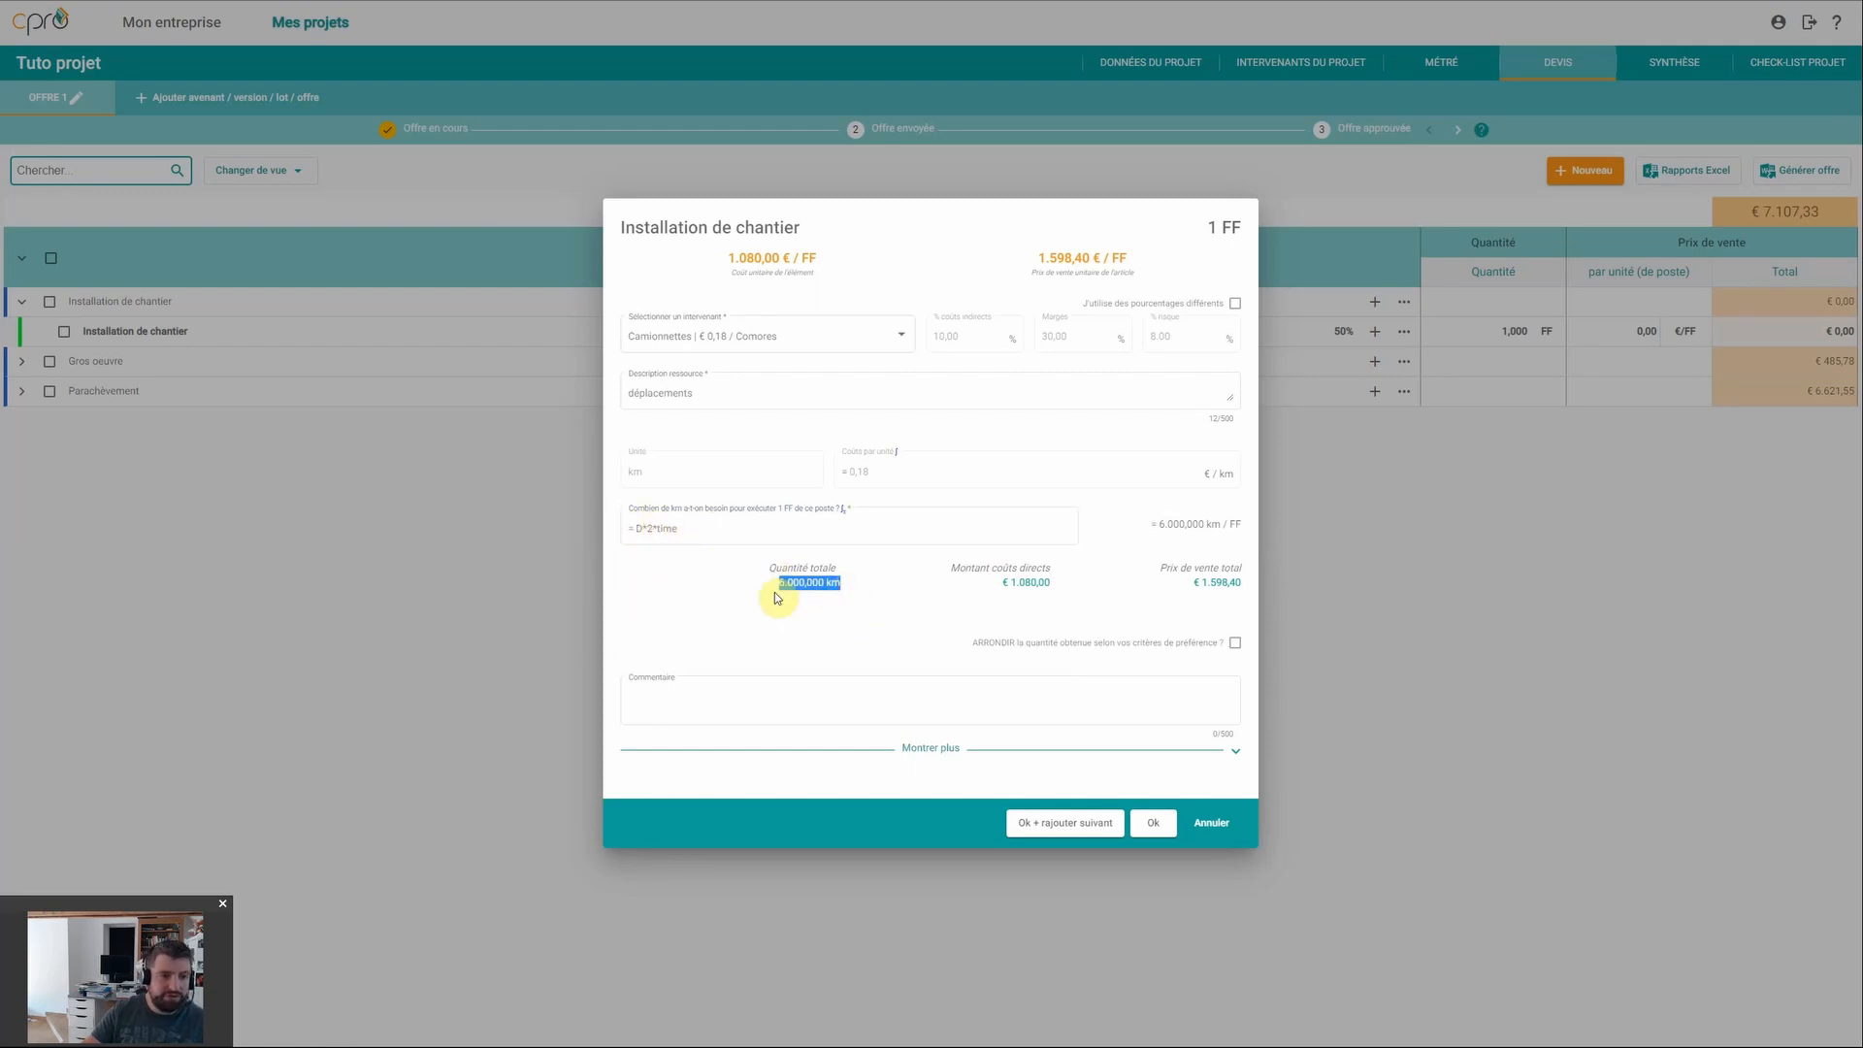
{"action": "left_click", "coordinate": [776, 594]}
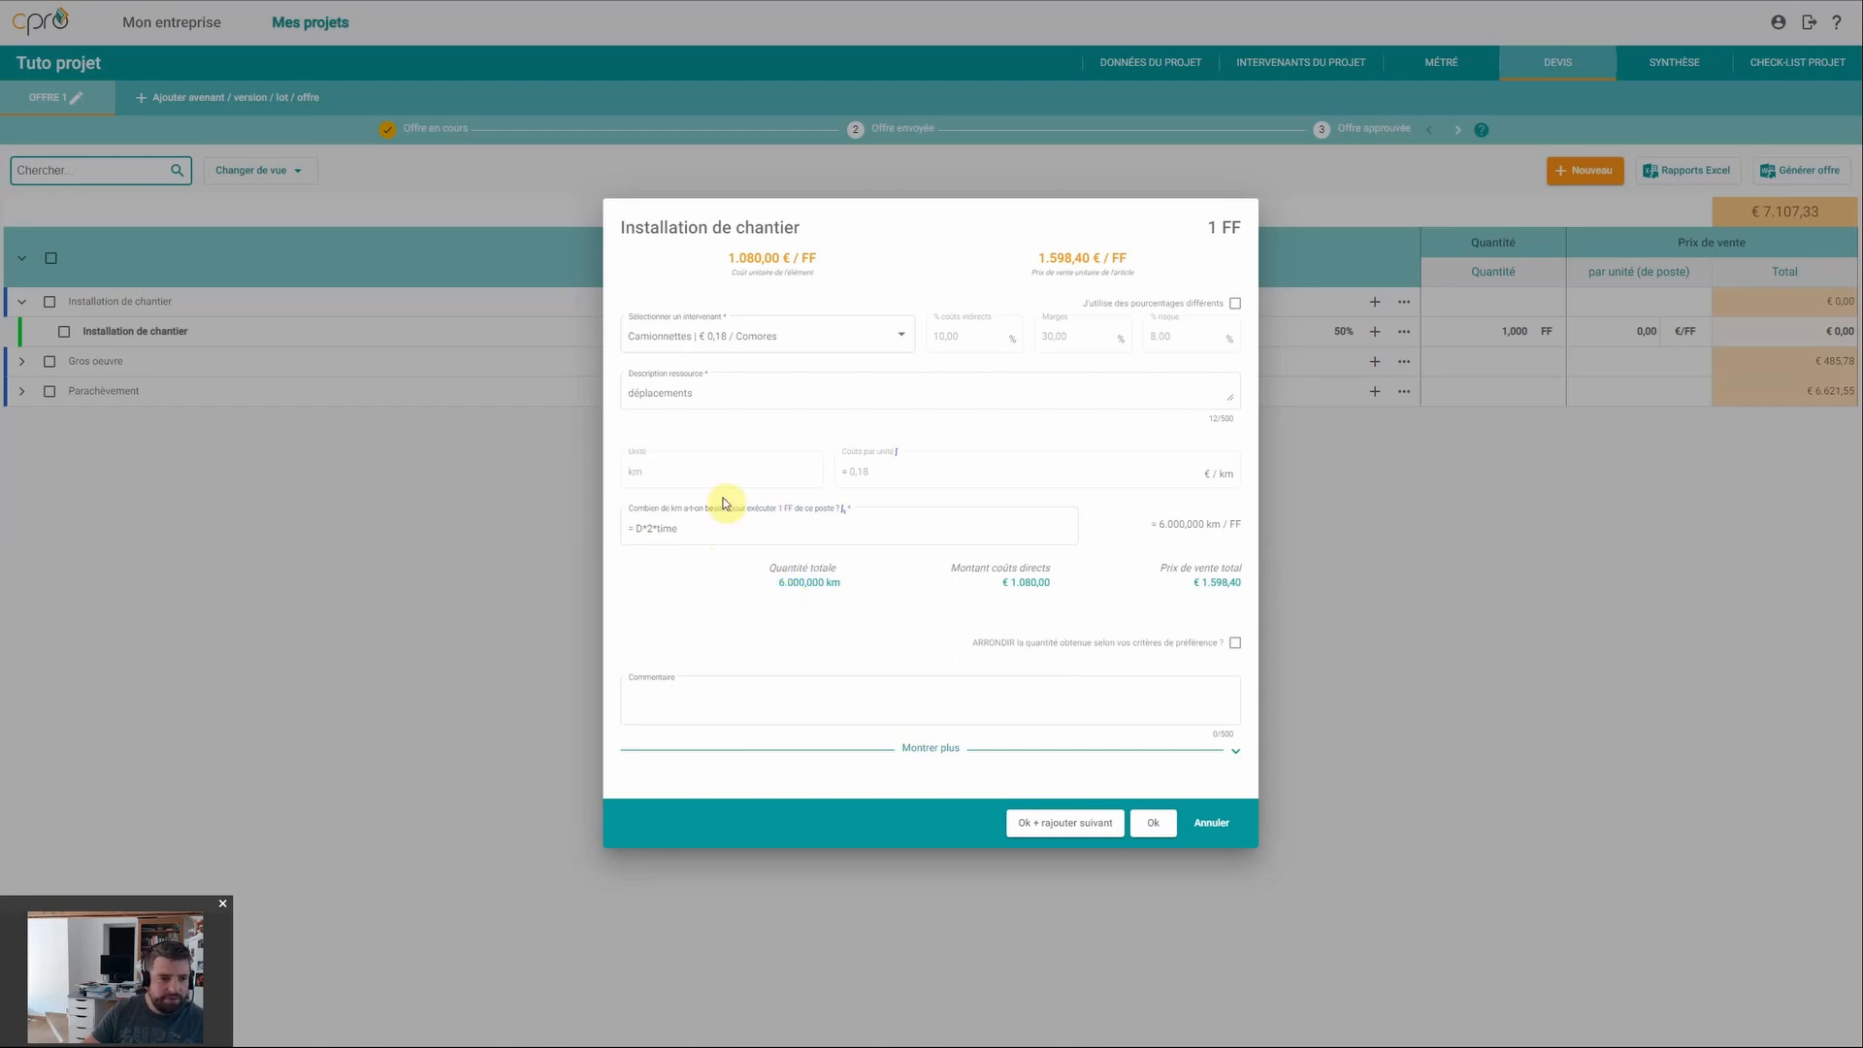
{"action": "left_click", "coordinate": [697, 529]}
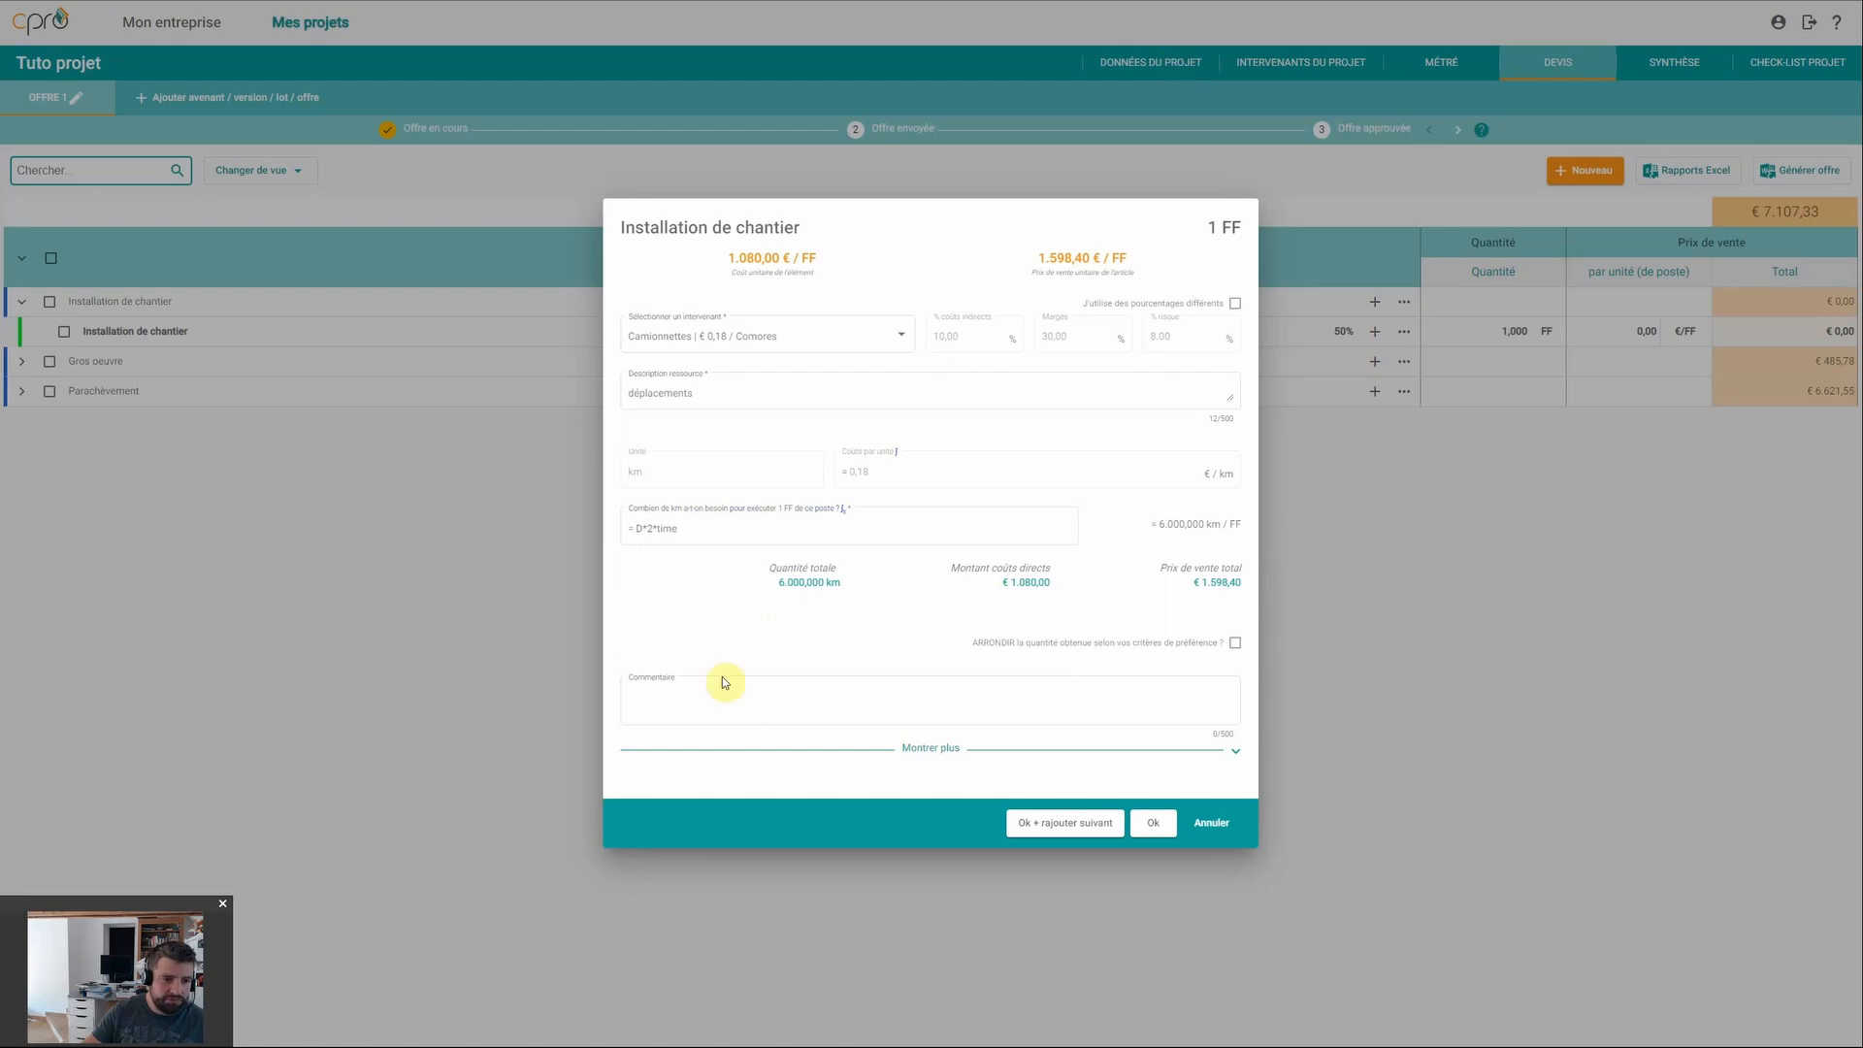
{"action": "left_click_drag", "start_coordinate": [1010, 582], "coordinate": [1044, 584]}
{"action": "left_click", "coordinate": [1009, 585]}
{"action": "left_click", "coordinate": [1031, 606]}
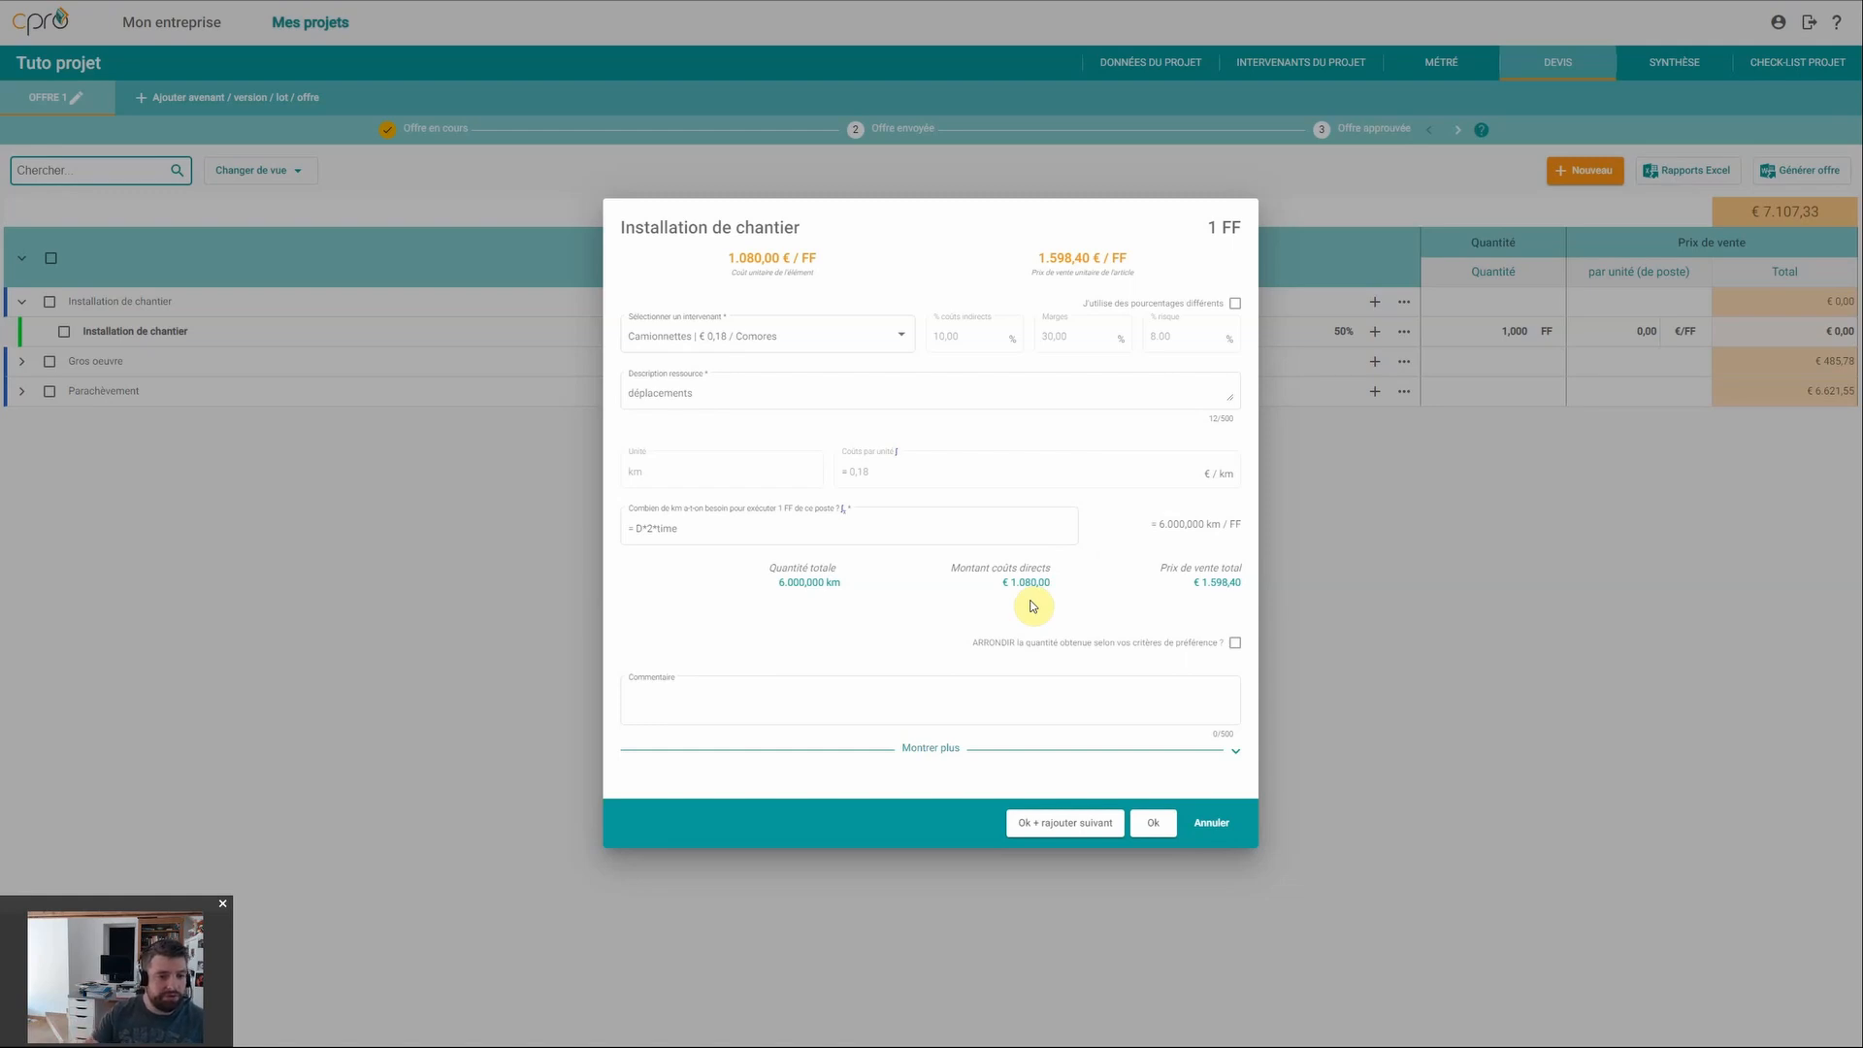
{"action": "left_click_drag", "start_coordinate": [1199, 583], "coordinate": [1246, 591]}
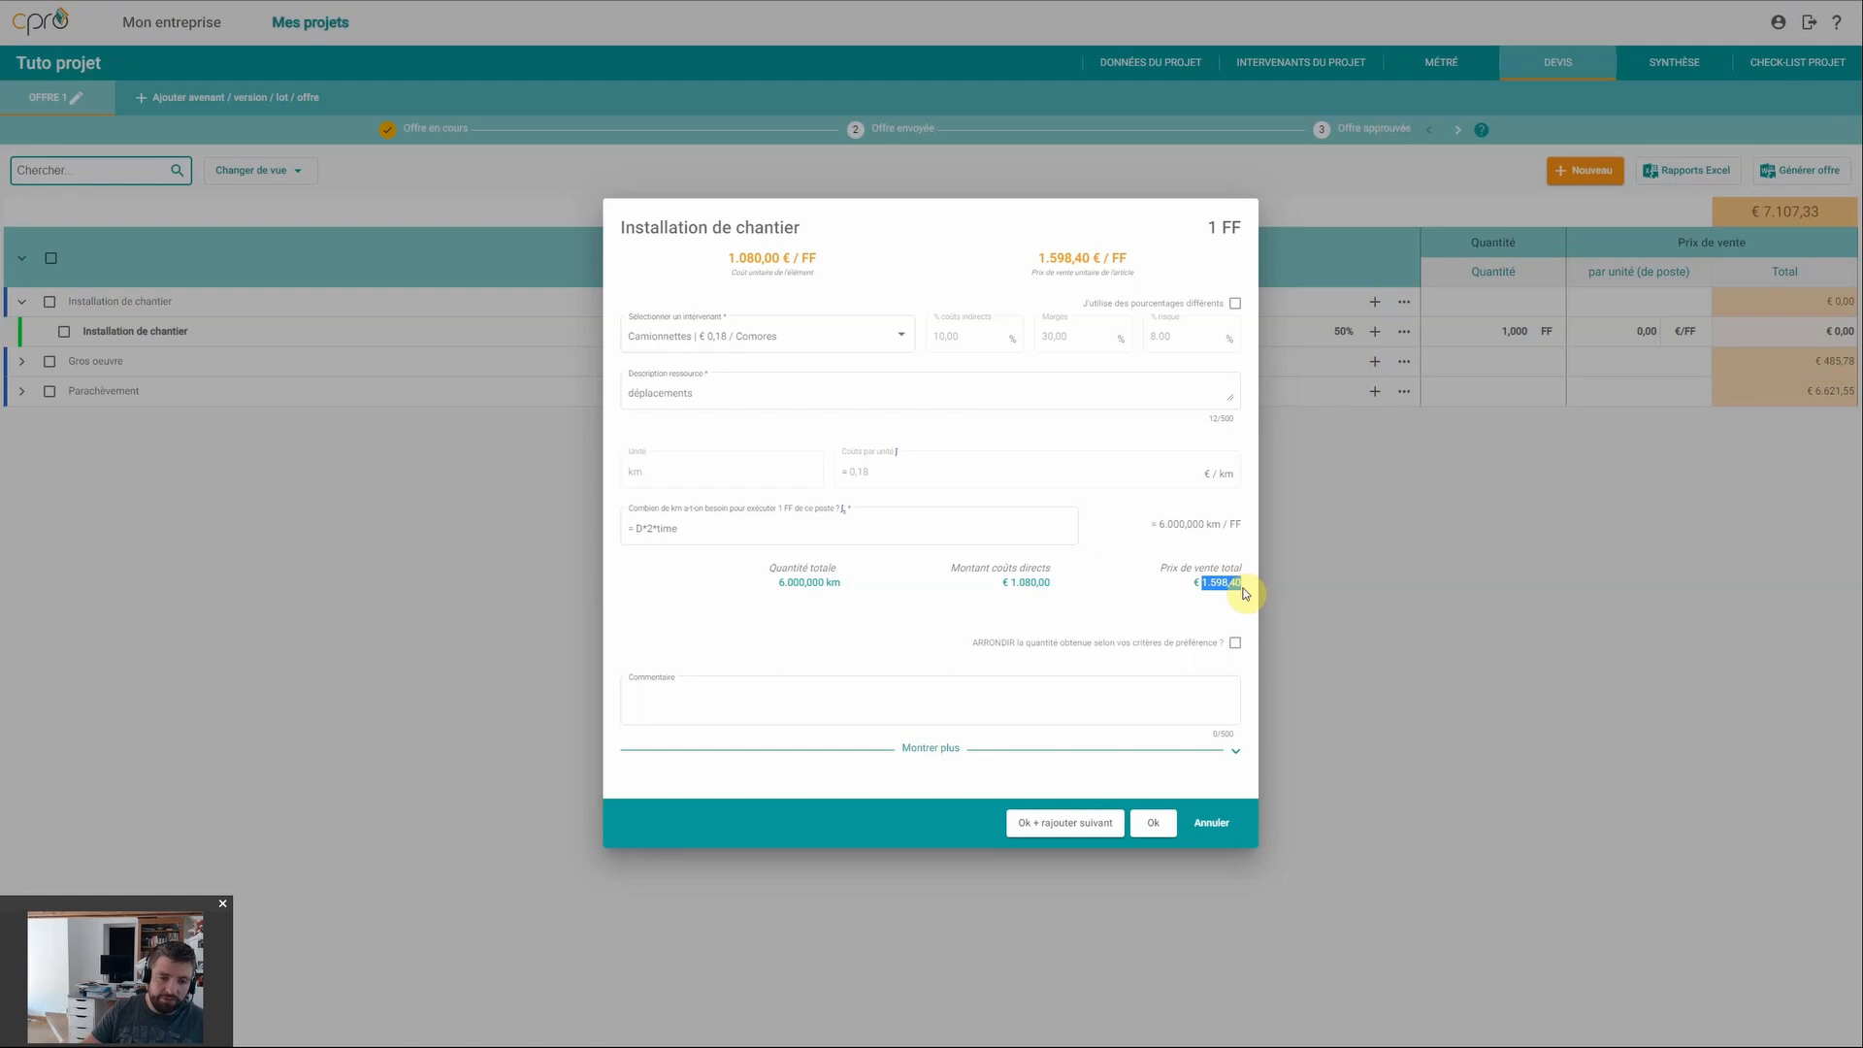
{"action": "left_click", "coordinate": [1104, 574]}
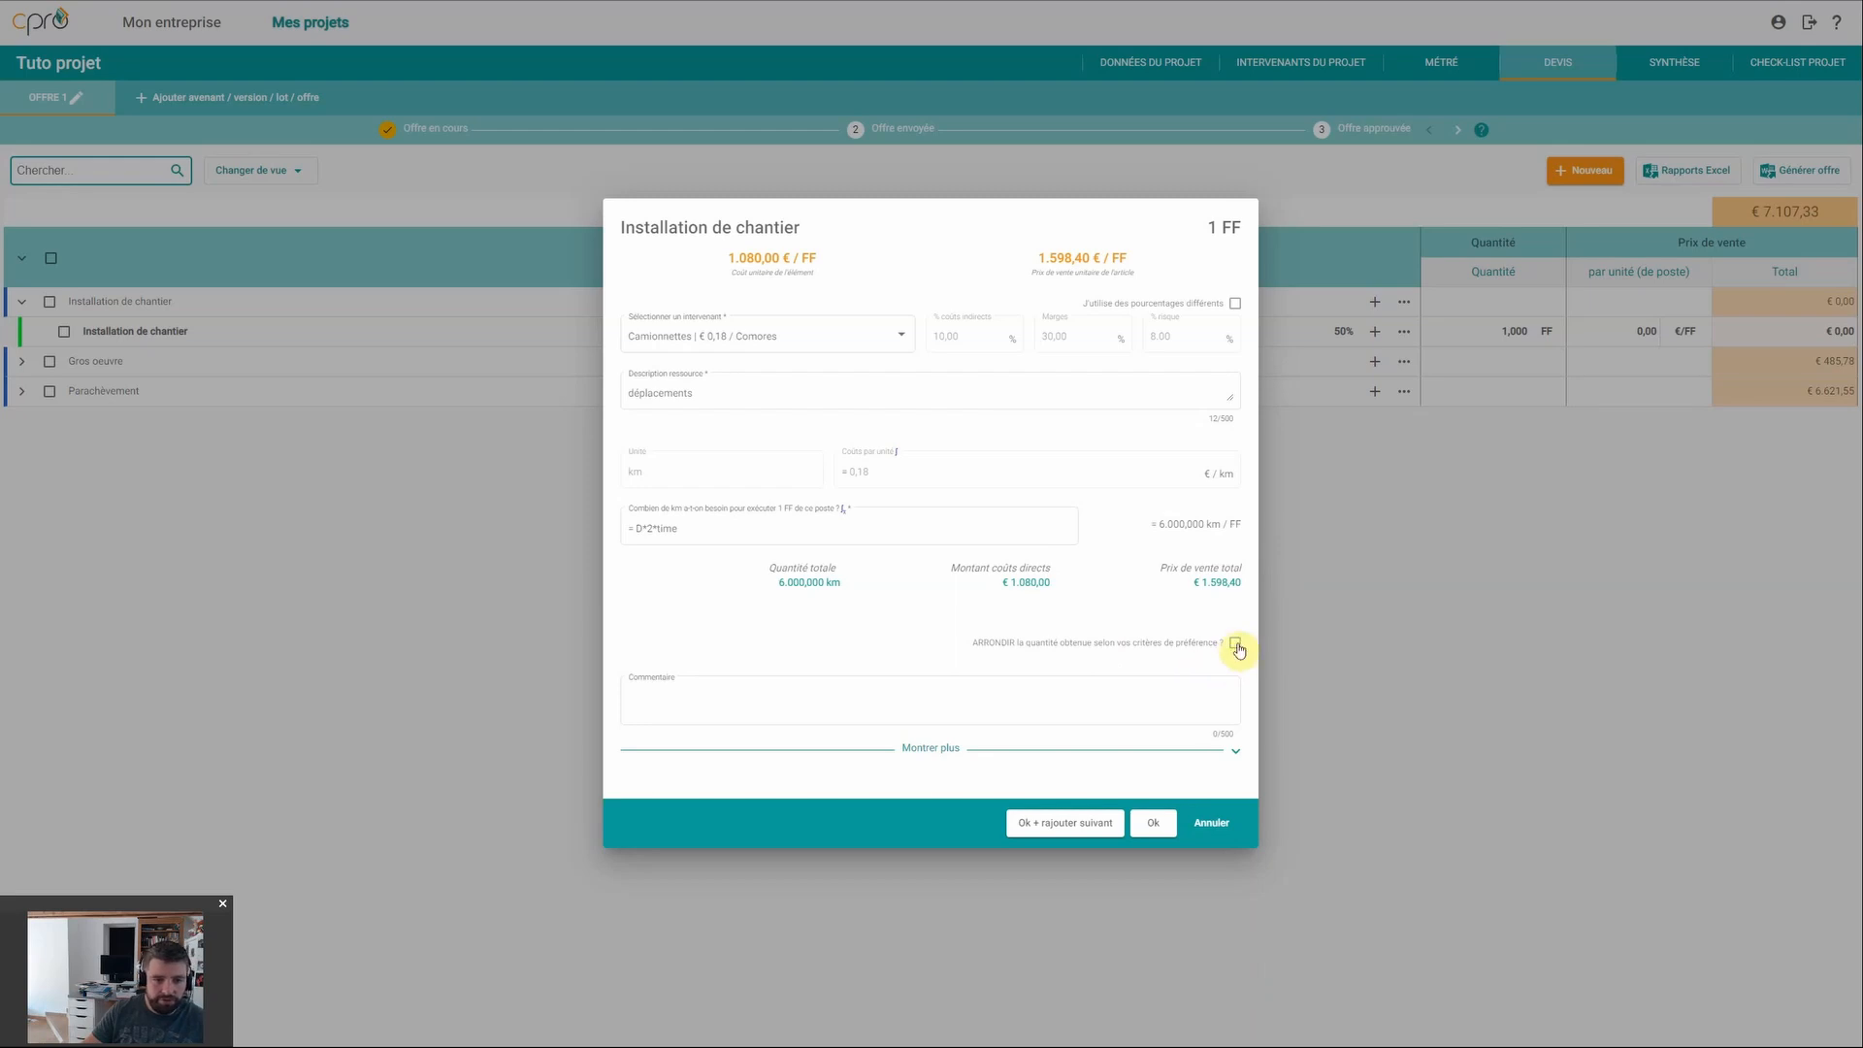
{"action": "left_click", "coordinate": [868, 711]}
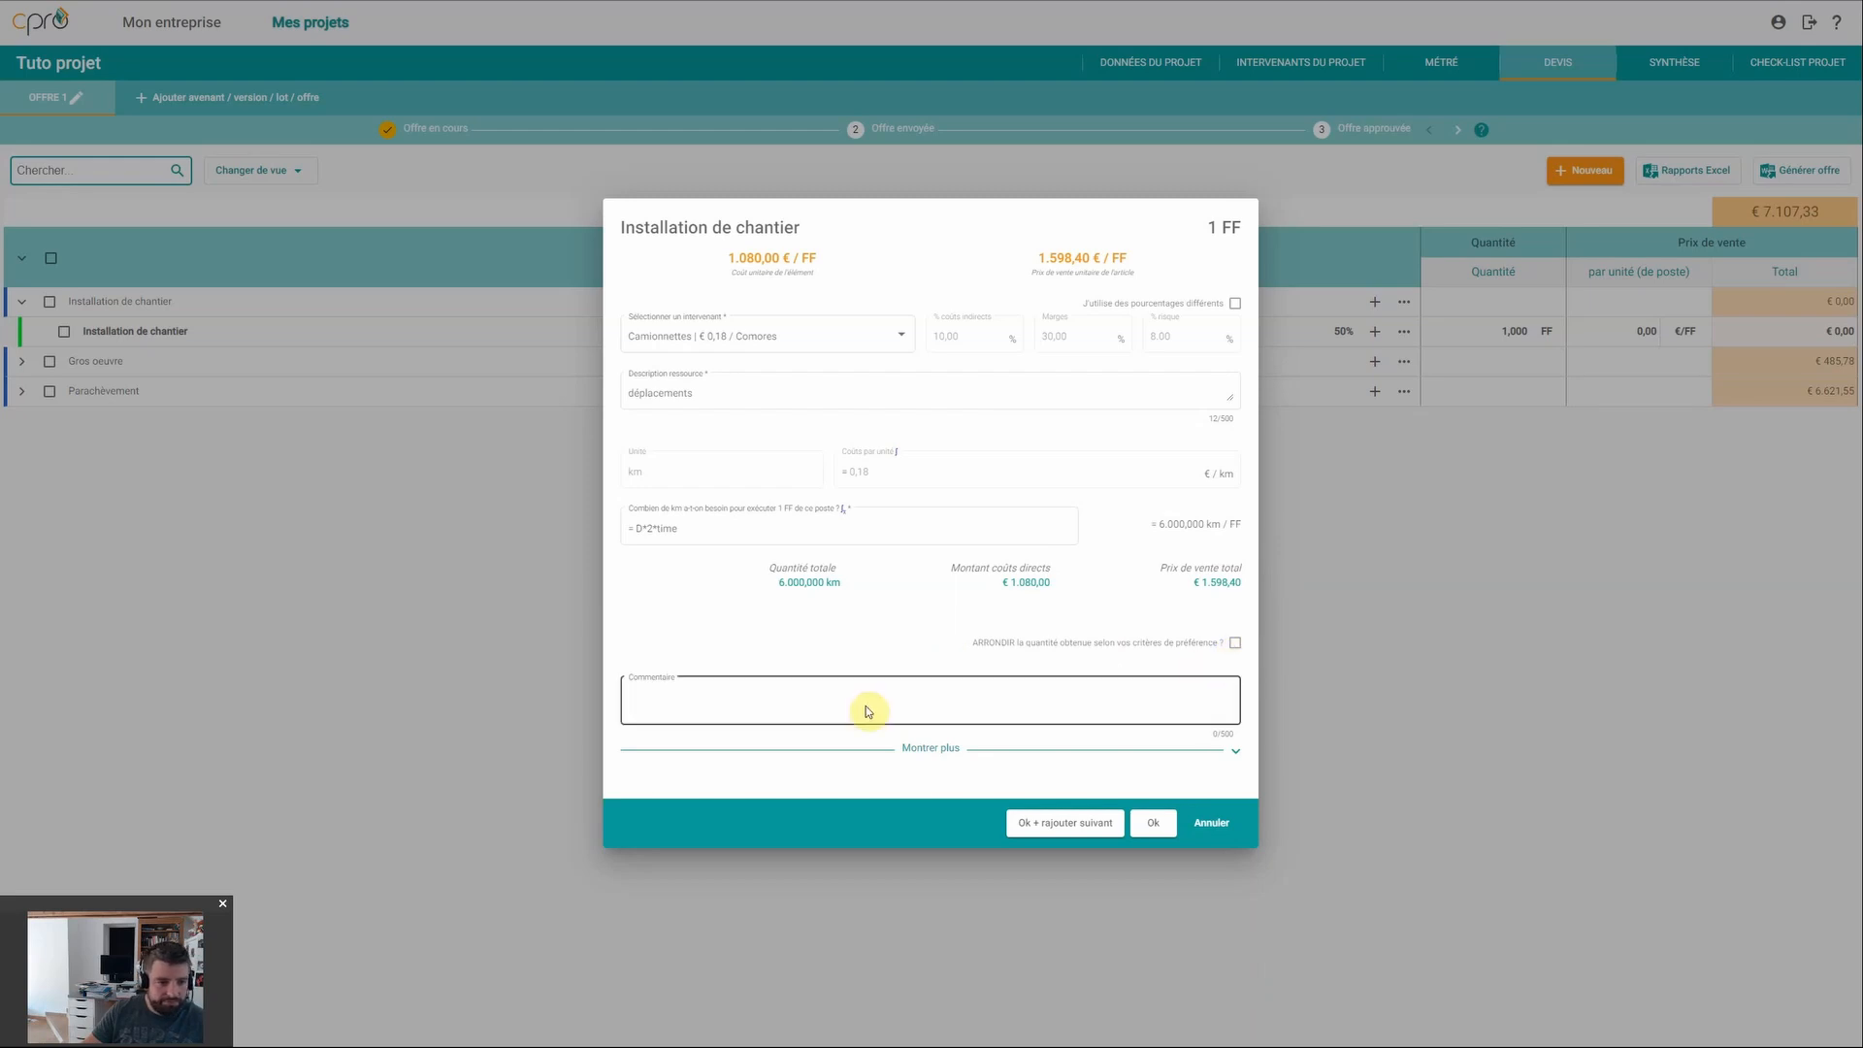
{"action": "left_click", "coordinate": [1154, 822]}
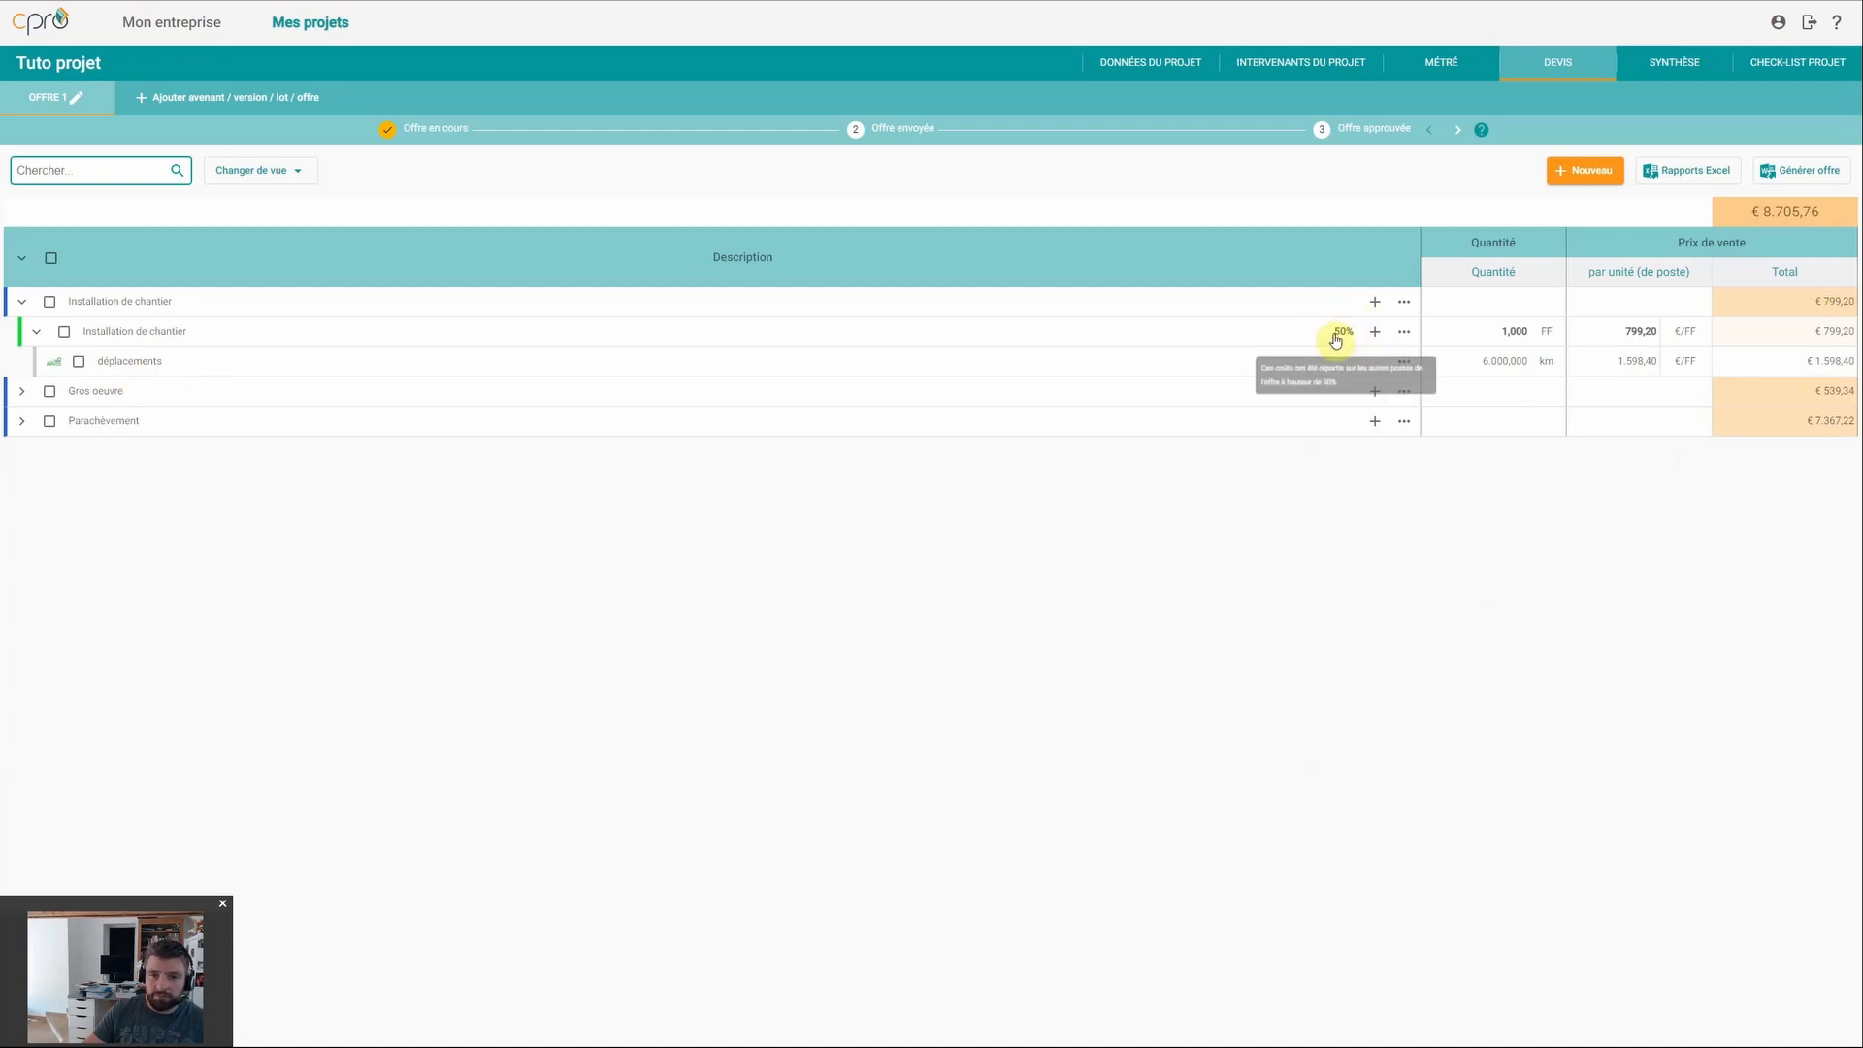
Step: Expand the Parachèvement and Gros oeuvre titles to view the items carrying the distributed installation cost
{"action": "mouse_move", "coordinate": [1353, 337]}
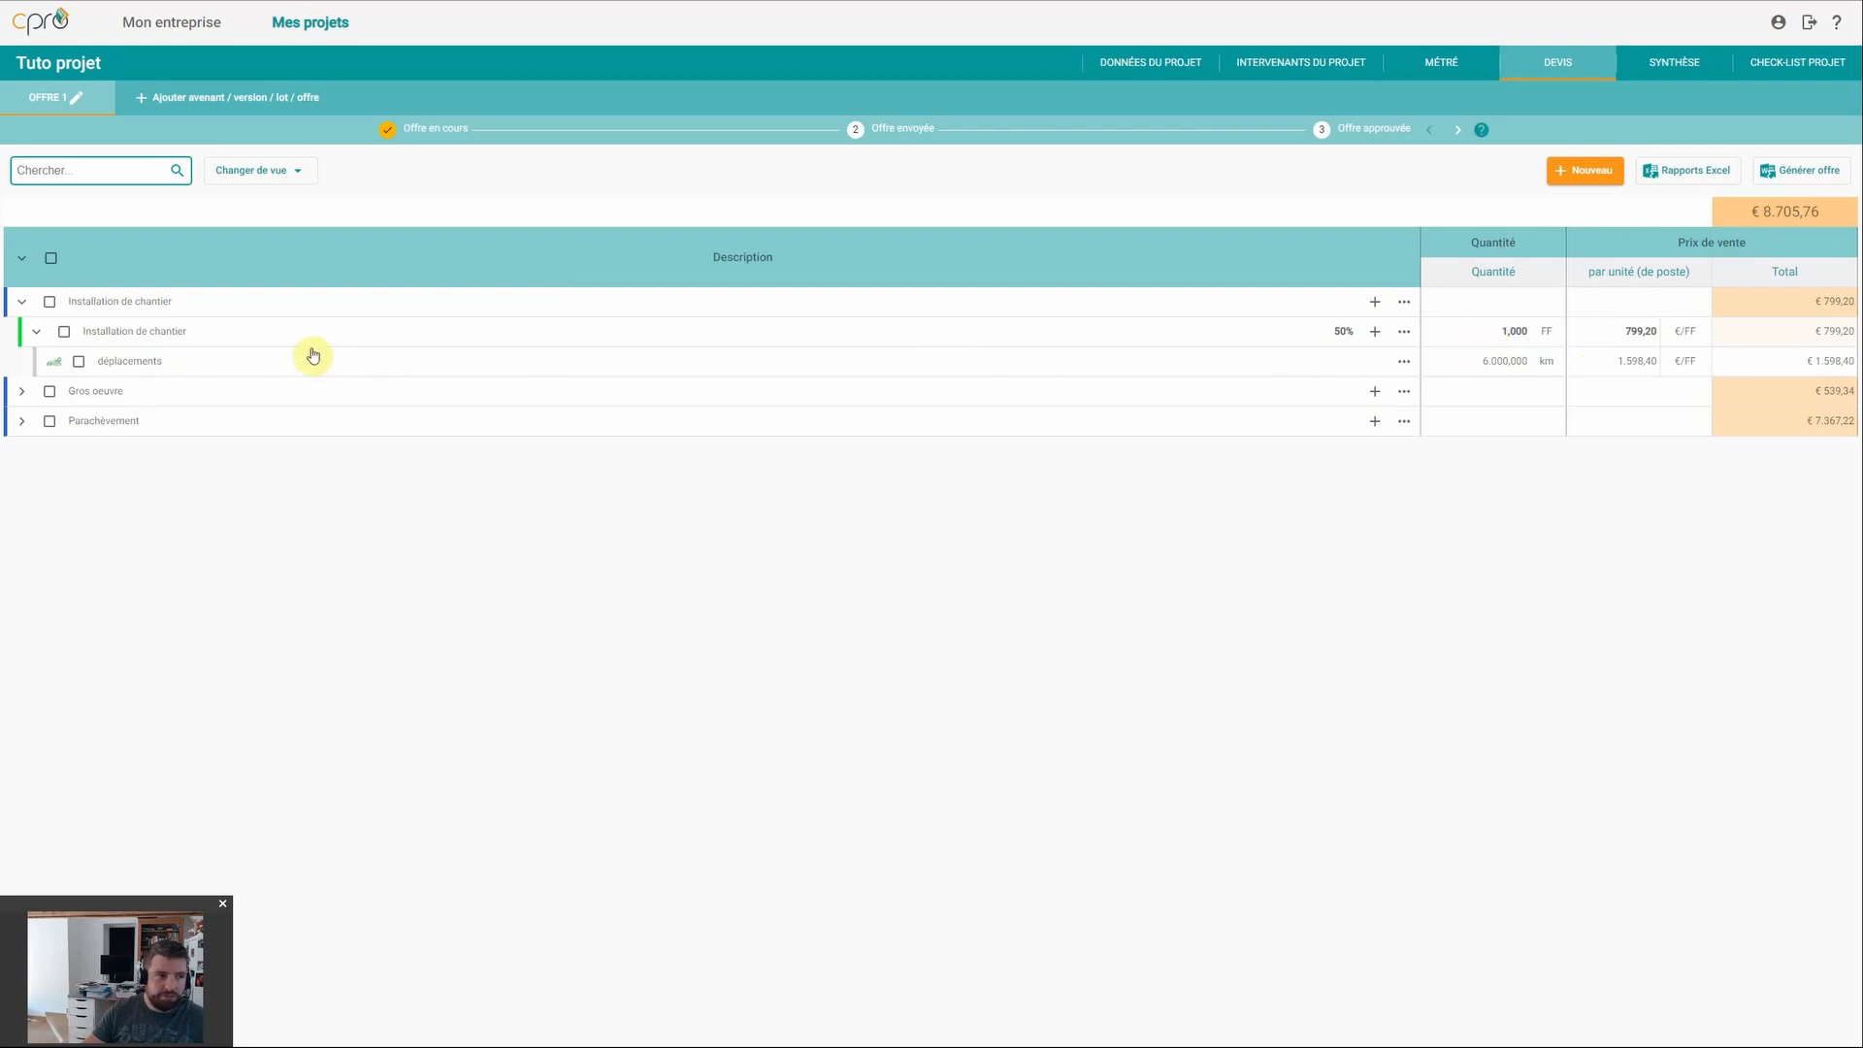
{"action": "left_click", "coordinate": [21, 423]}
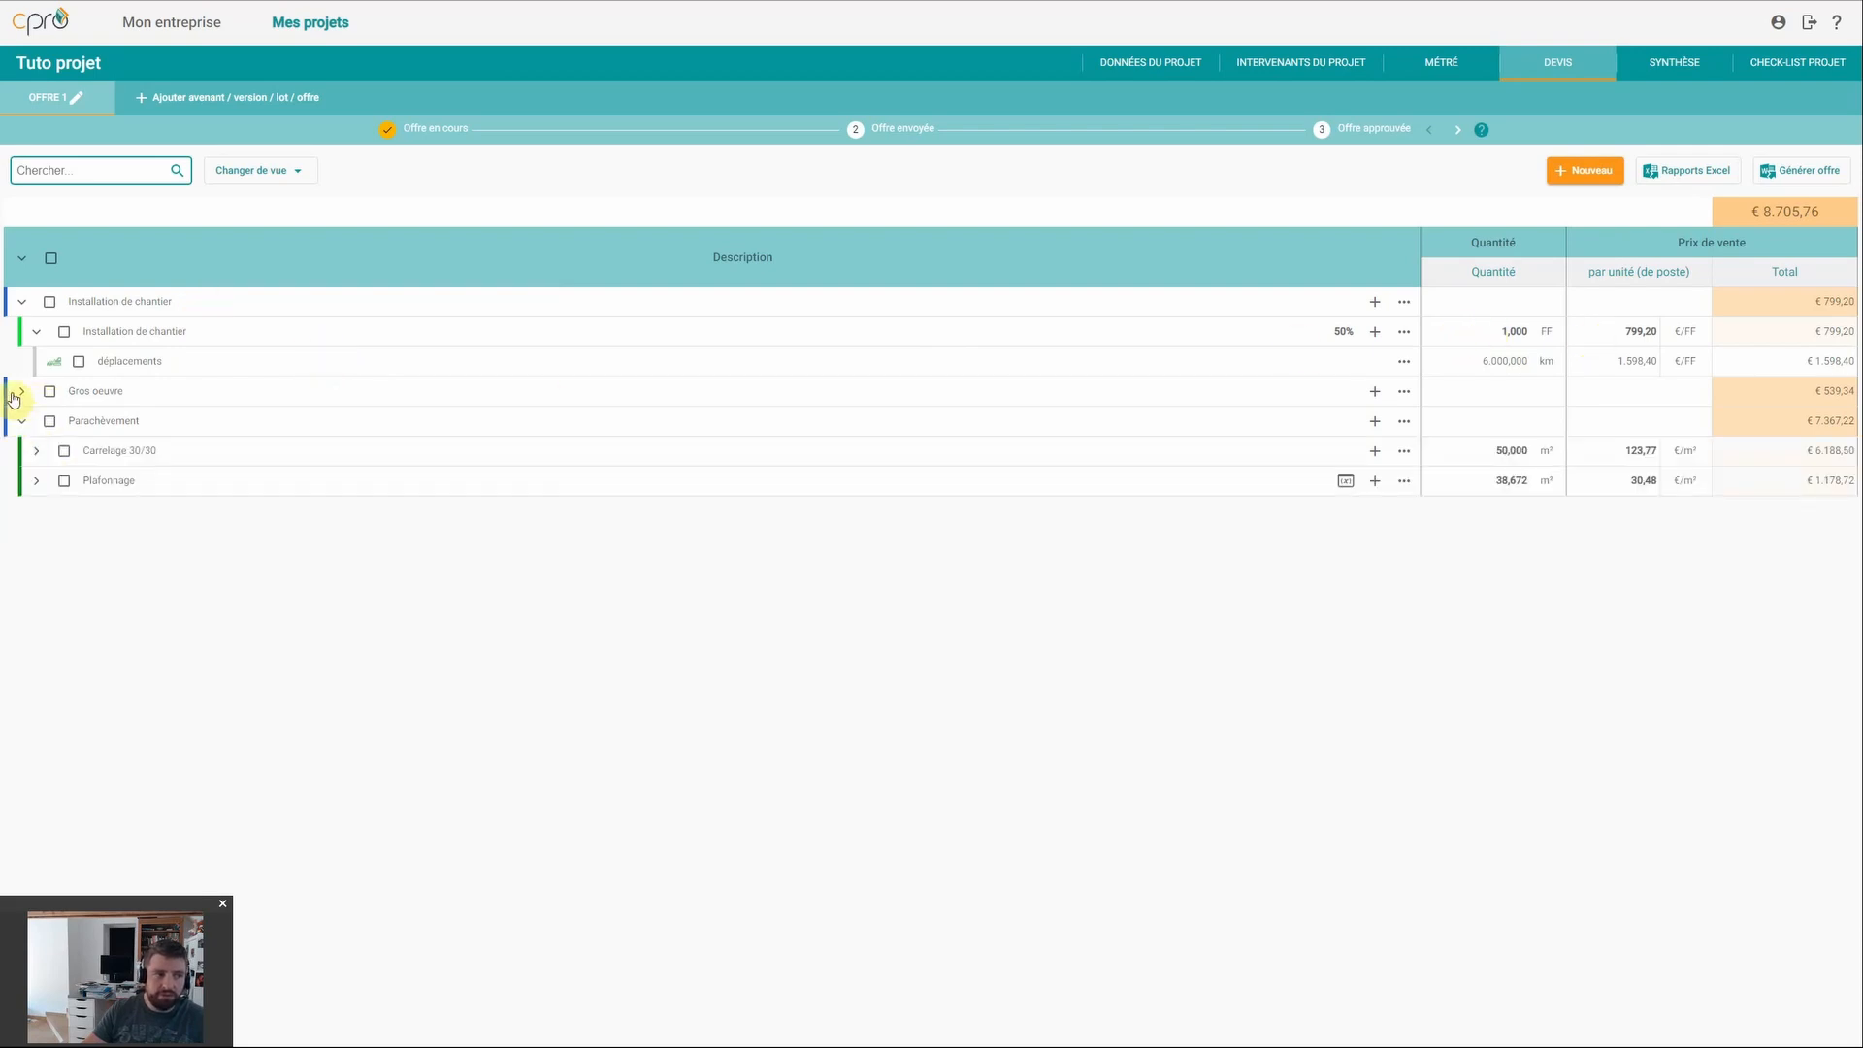
{"action": "left_click", "coordinate": [20, 391]}
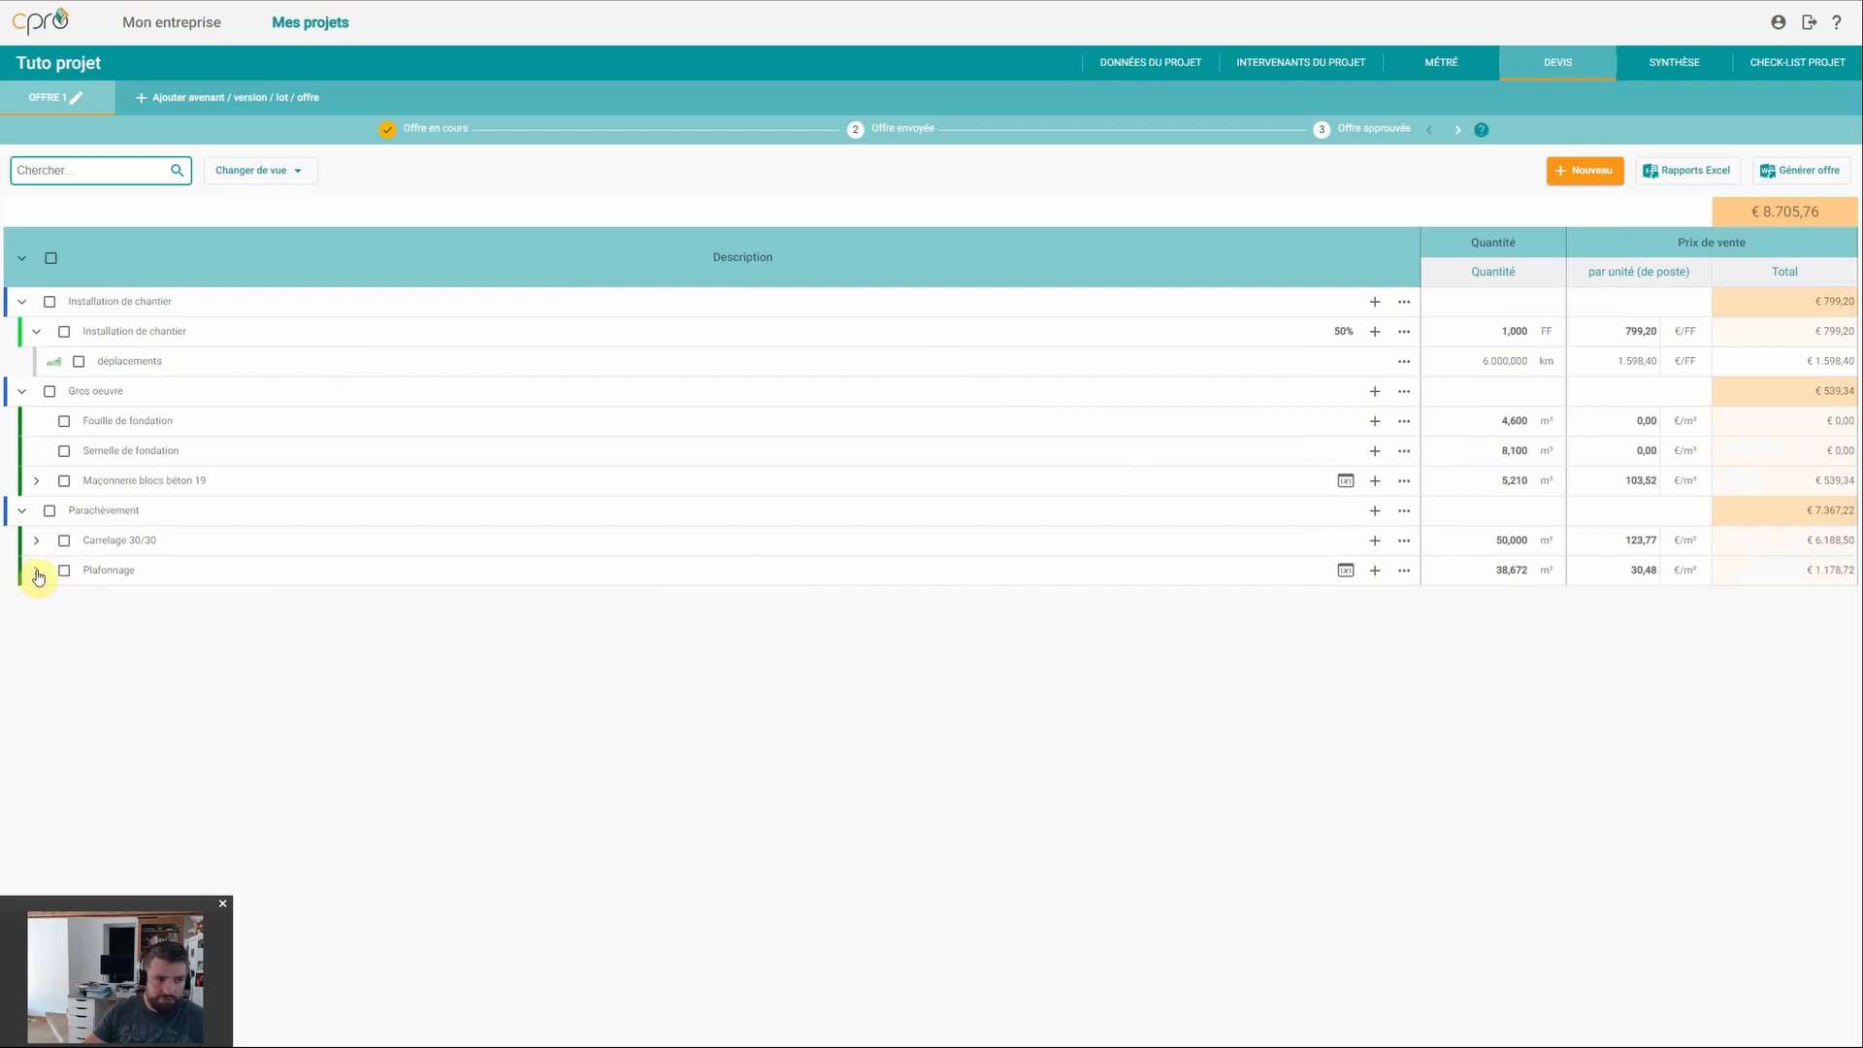
Step: Show the selling price details of the Plafonnage item and examine its F.S.C. column and total
{"action": "left_click", "coordinate": [1404, 573]}
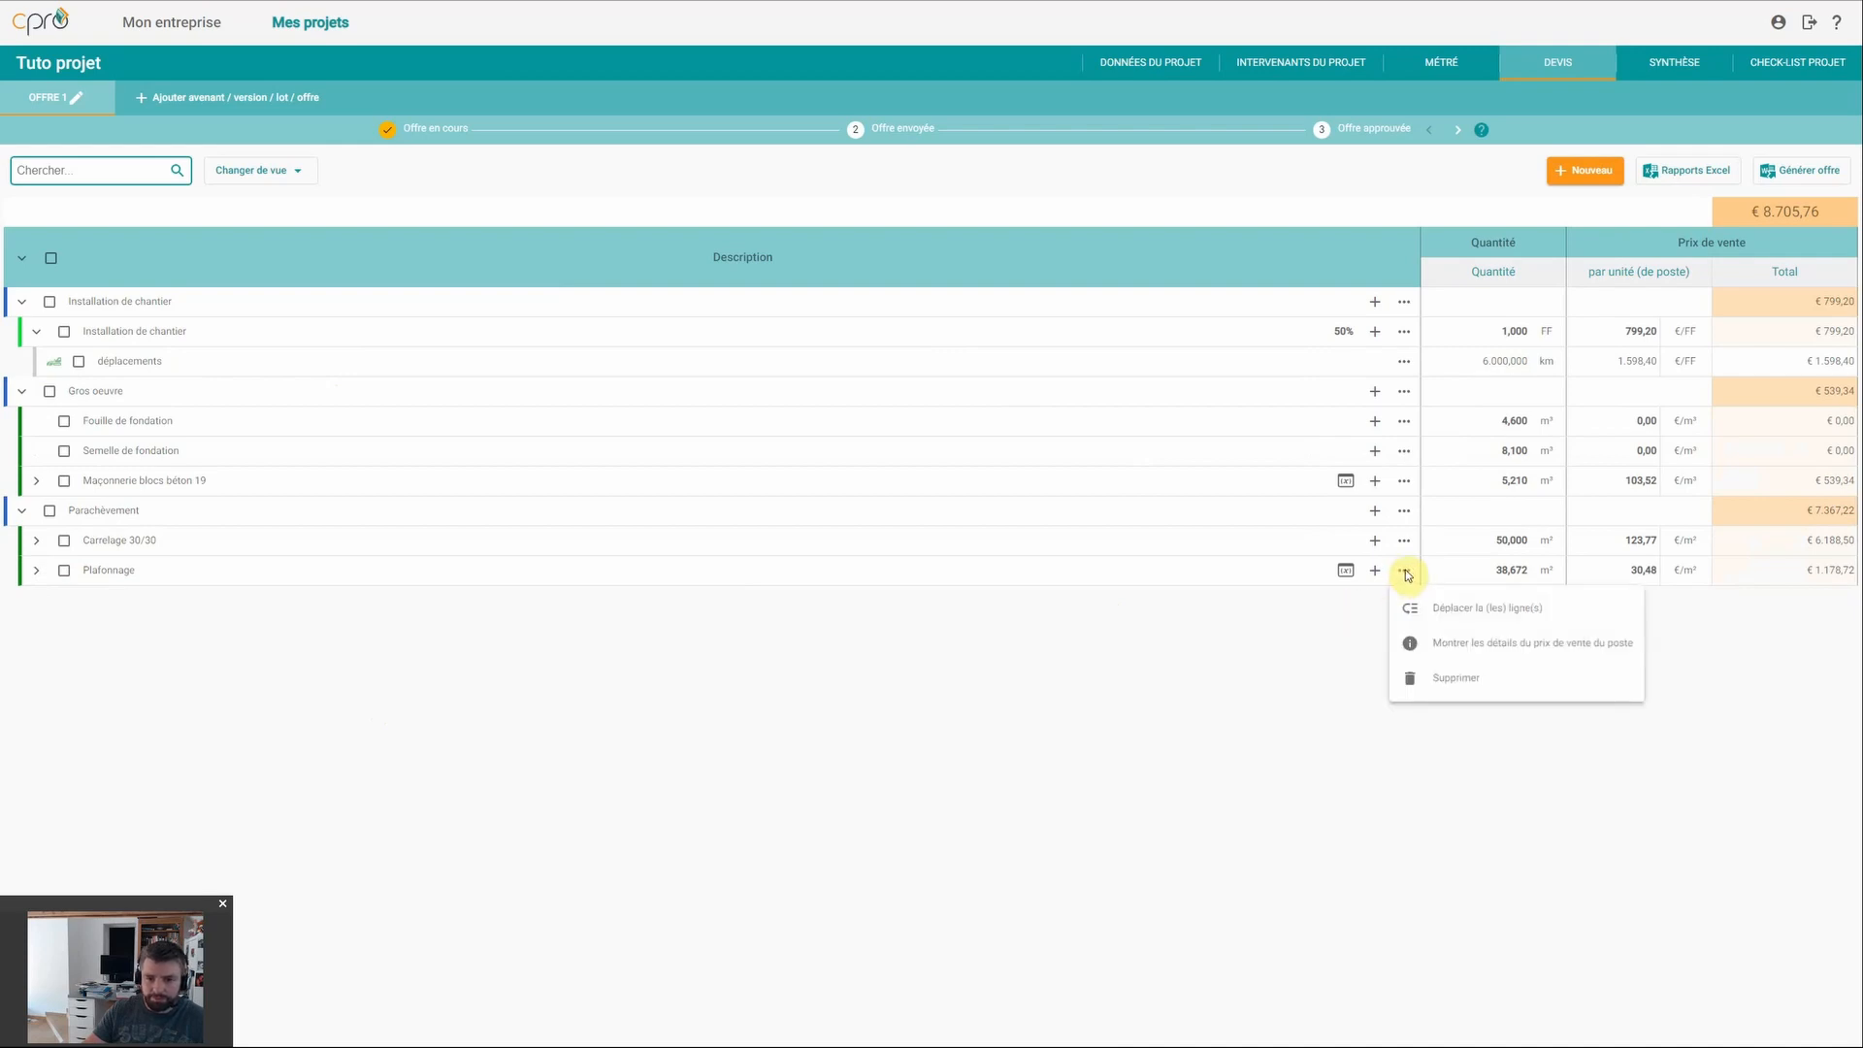
{"action": "left_click", "coordinate": [1598, 645]}
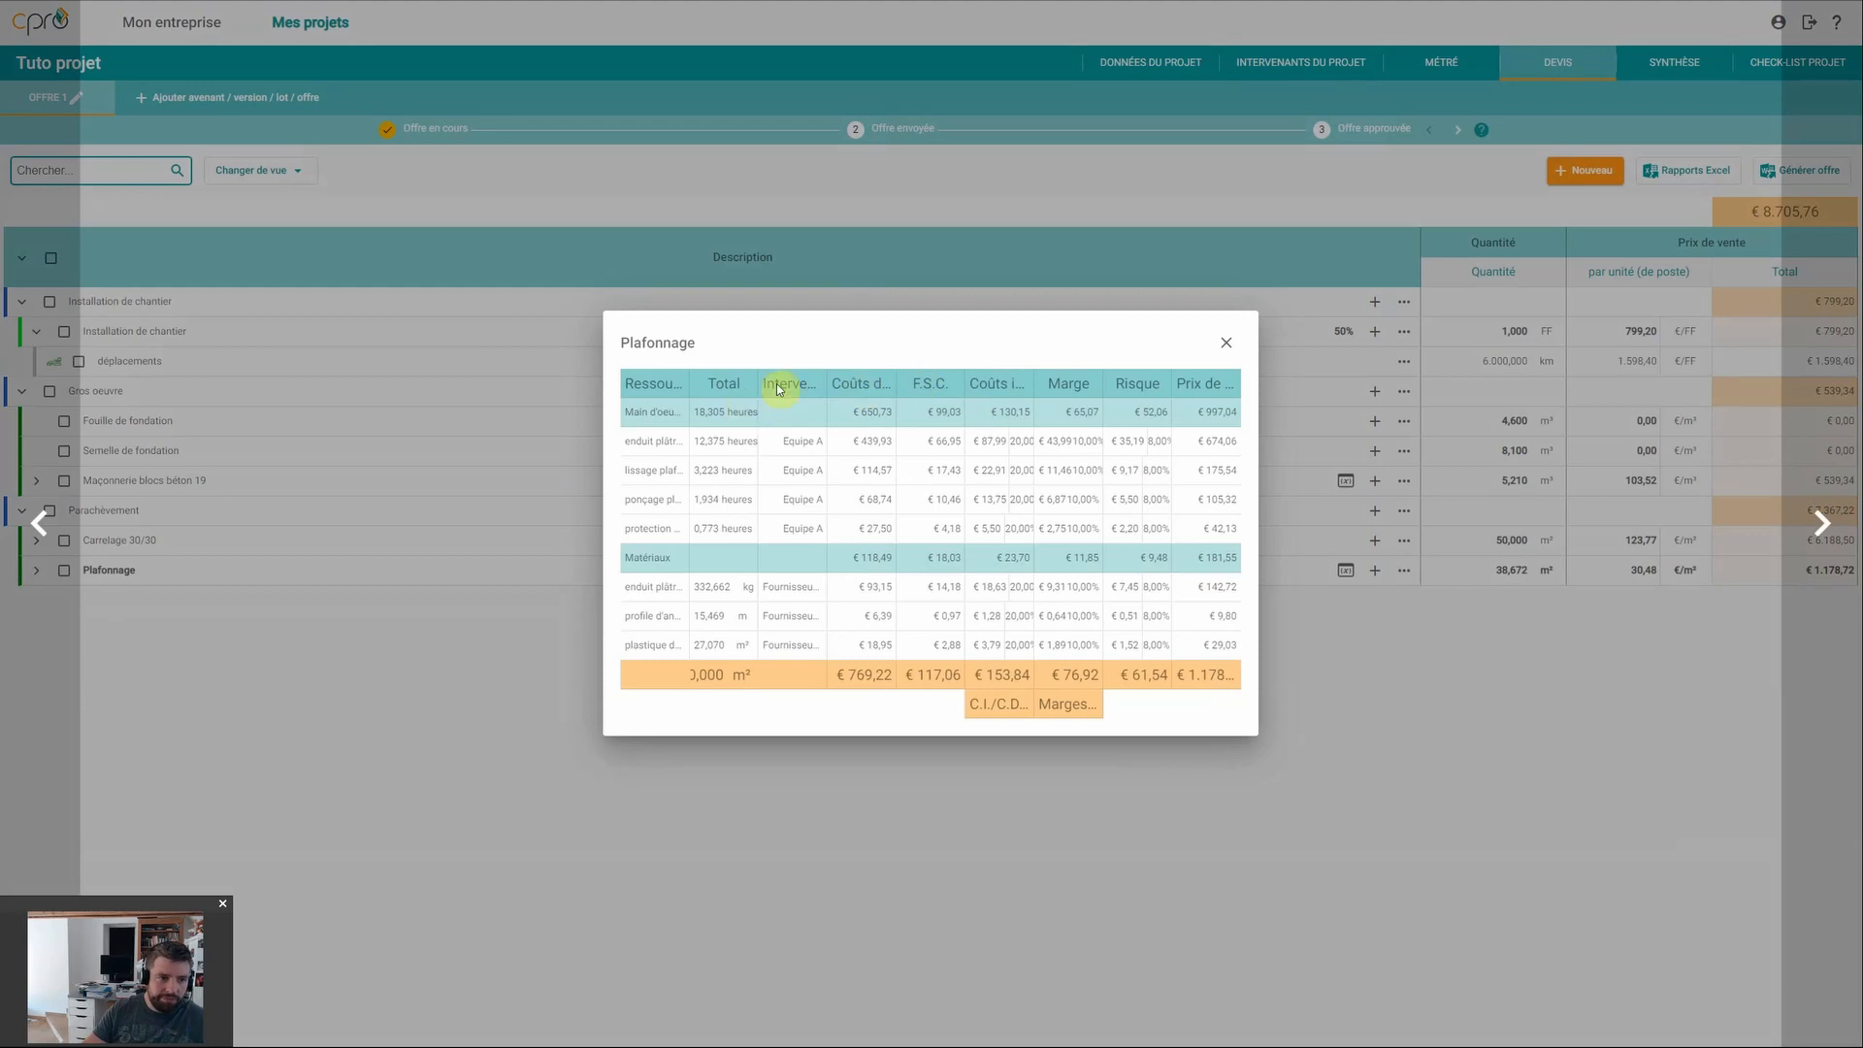
{"action": "left_click_drag", "start_coordinate": [918, 389], "coordinate": [955, 386]}
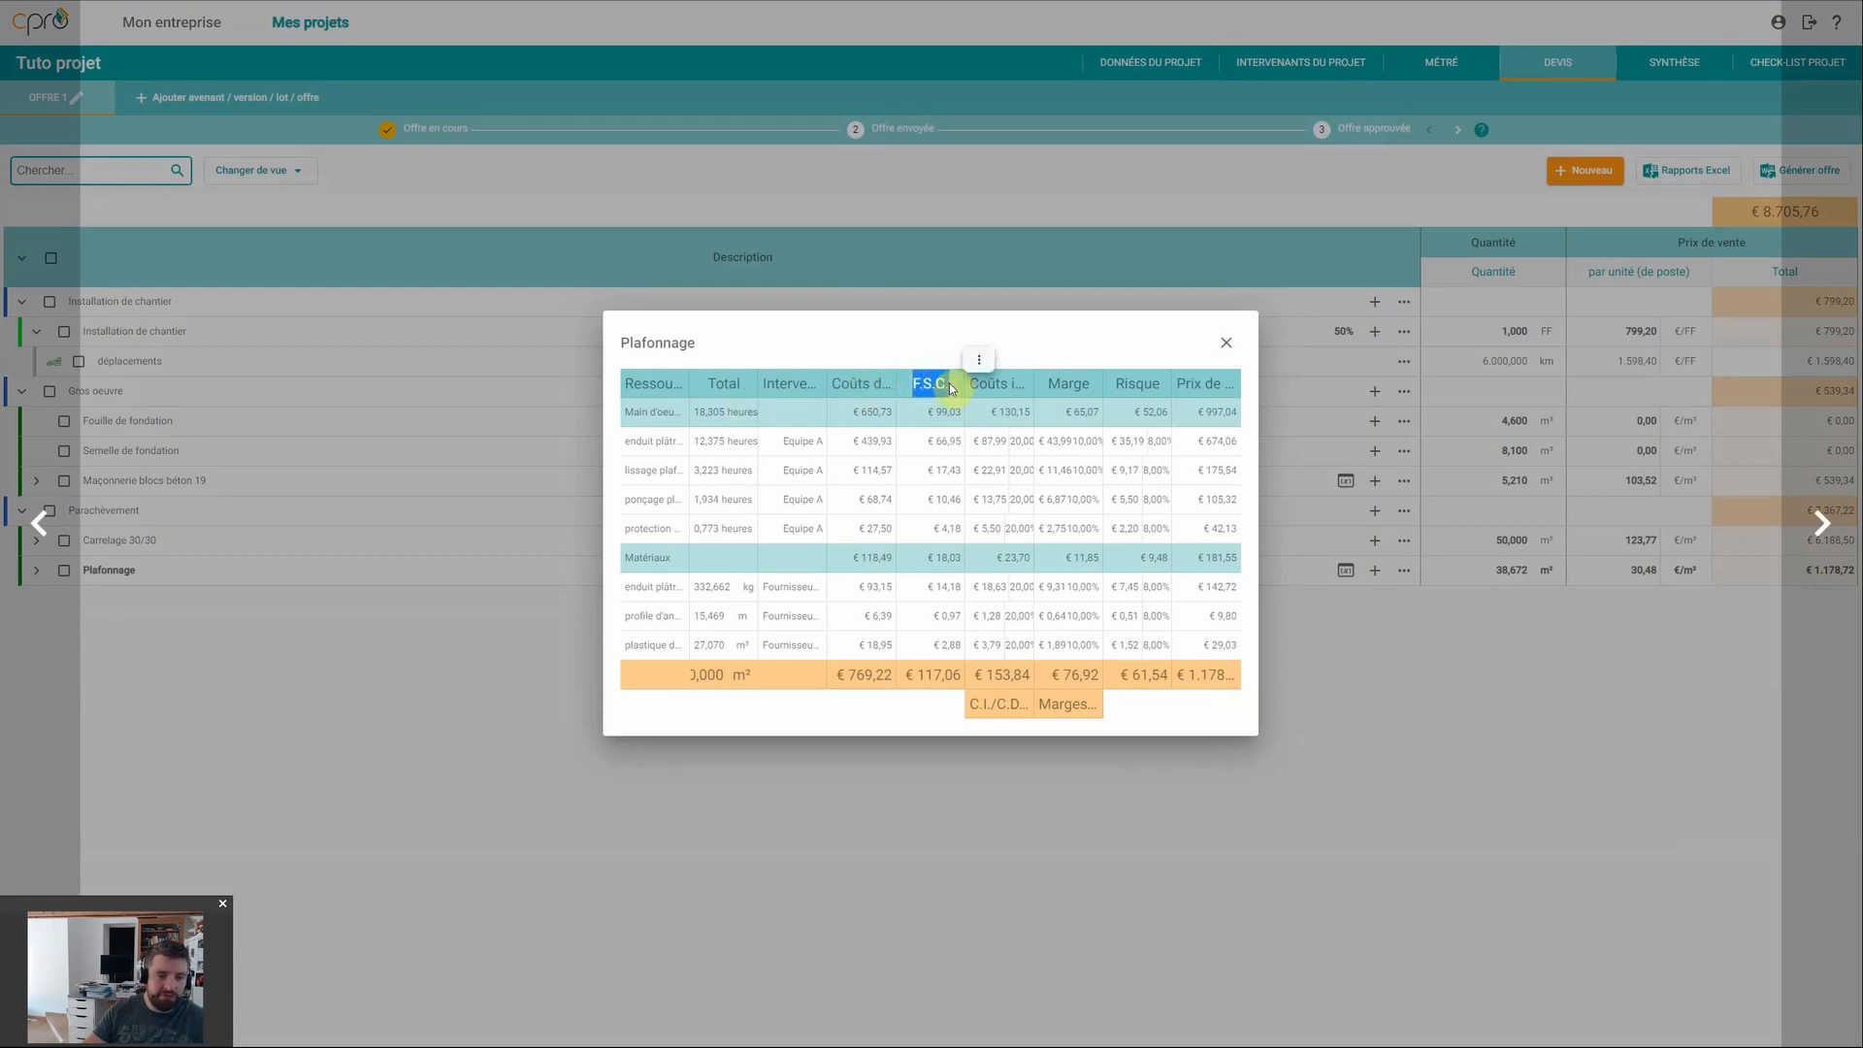
{"action": "left_click", "coordinate": [922, 675]}
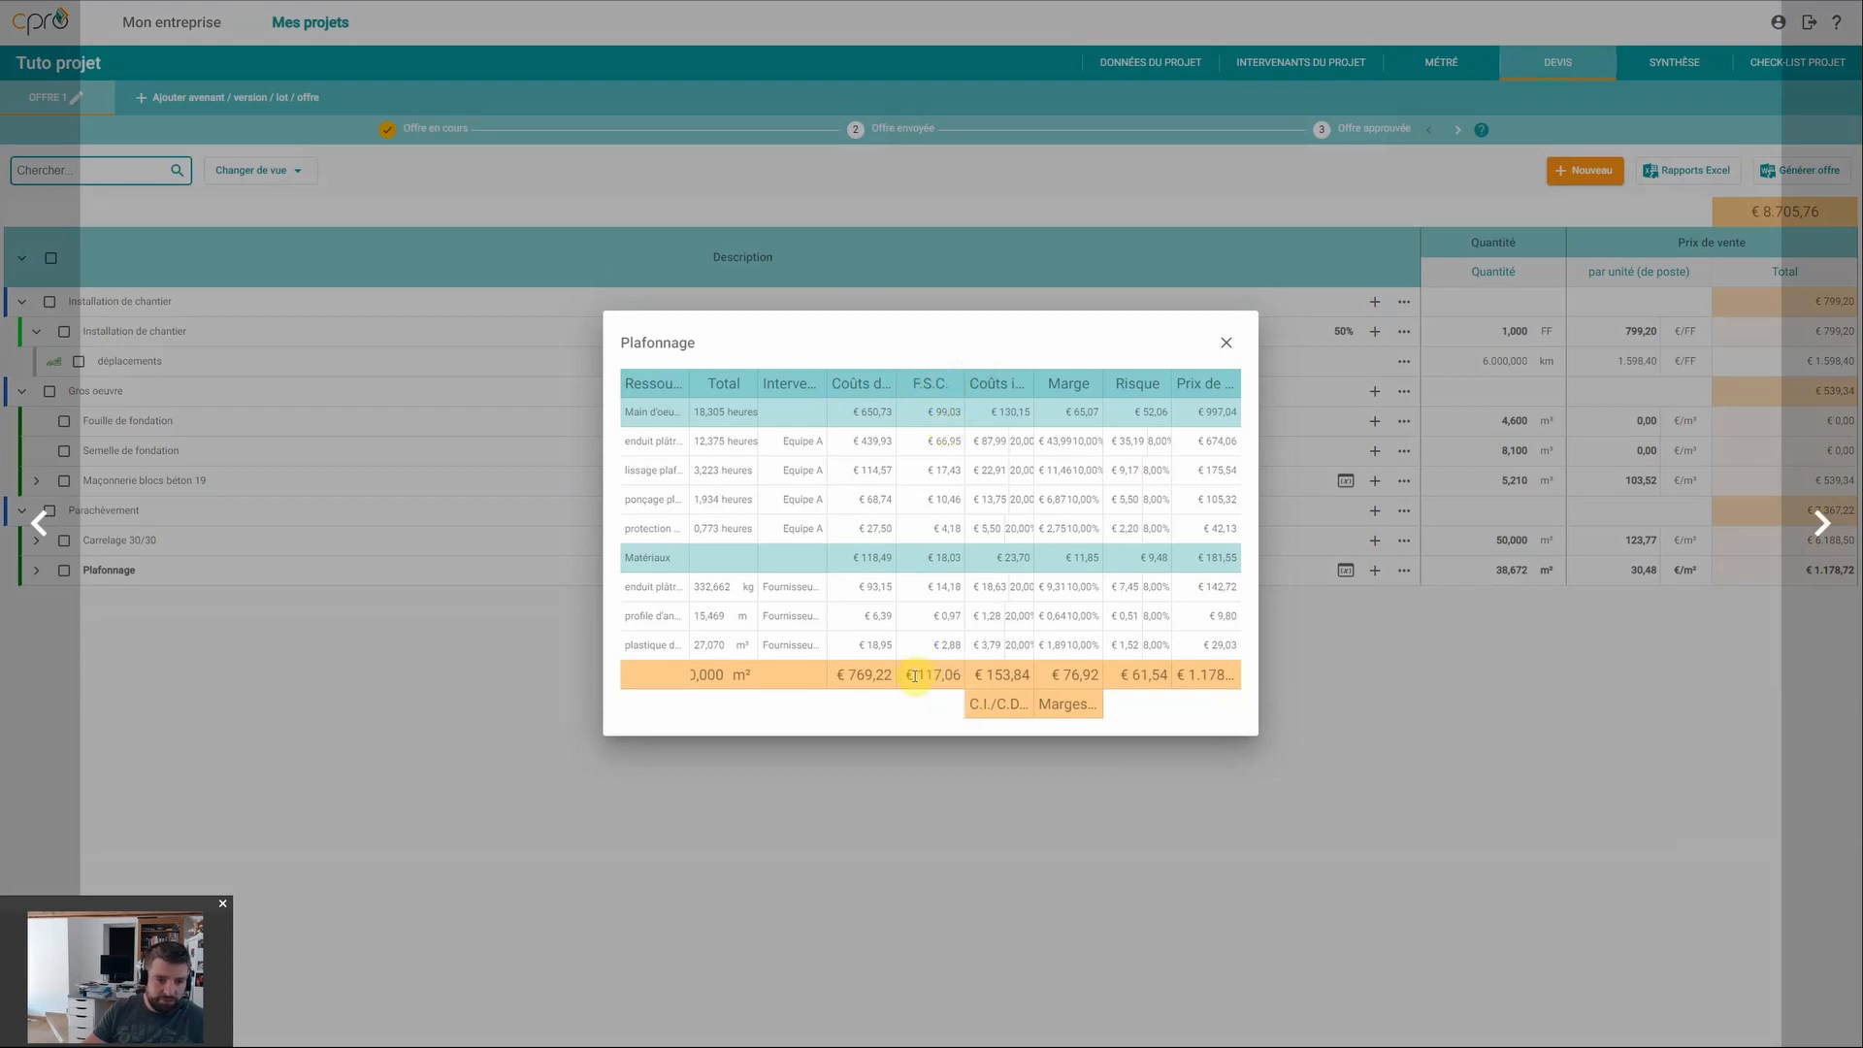
Step: Finish checking Plafonnage's F.S.C. total, and examine the F.S.C. column and total in the selling price details of Carrelage 30/30
{"action": "left_click_drag", "start_coordinate": [914, 676], "coordinate": [954, 676]}
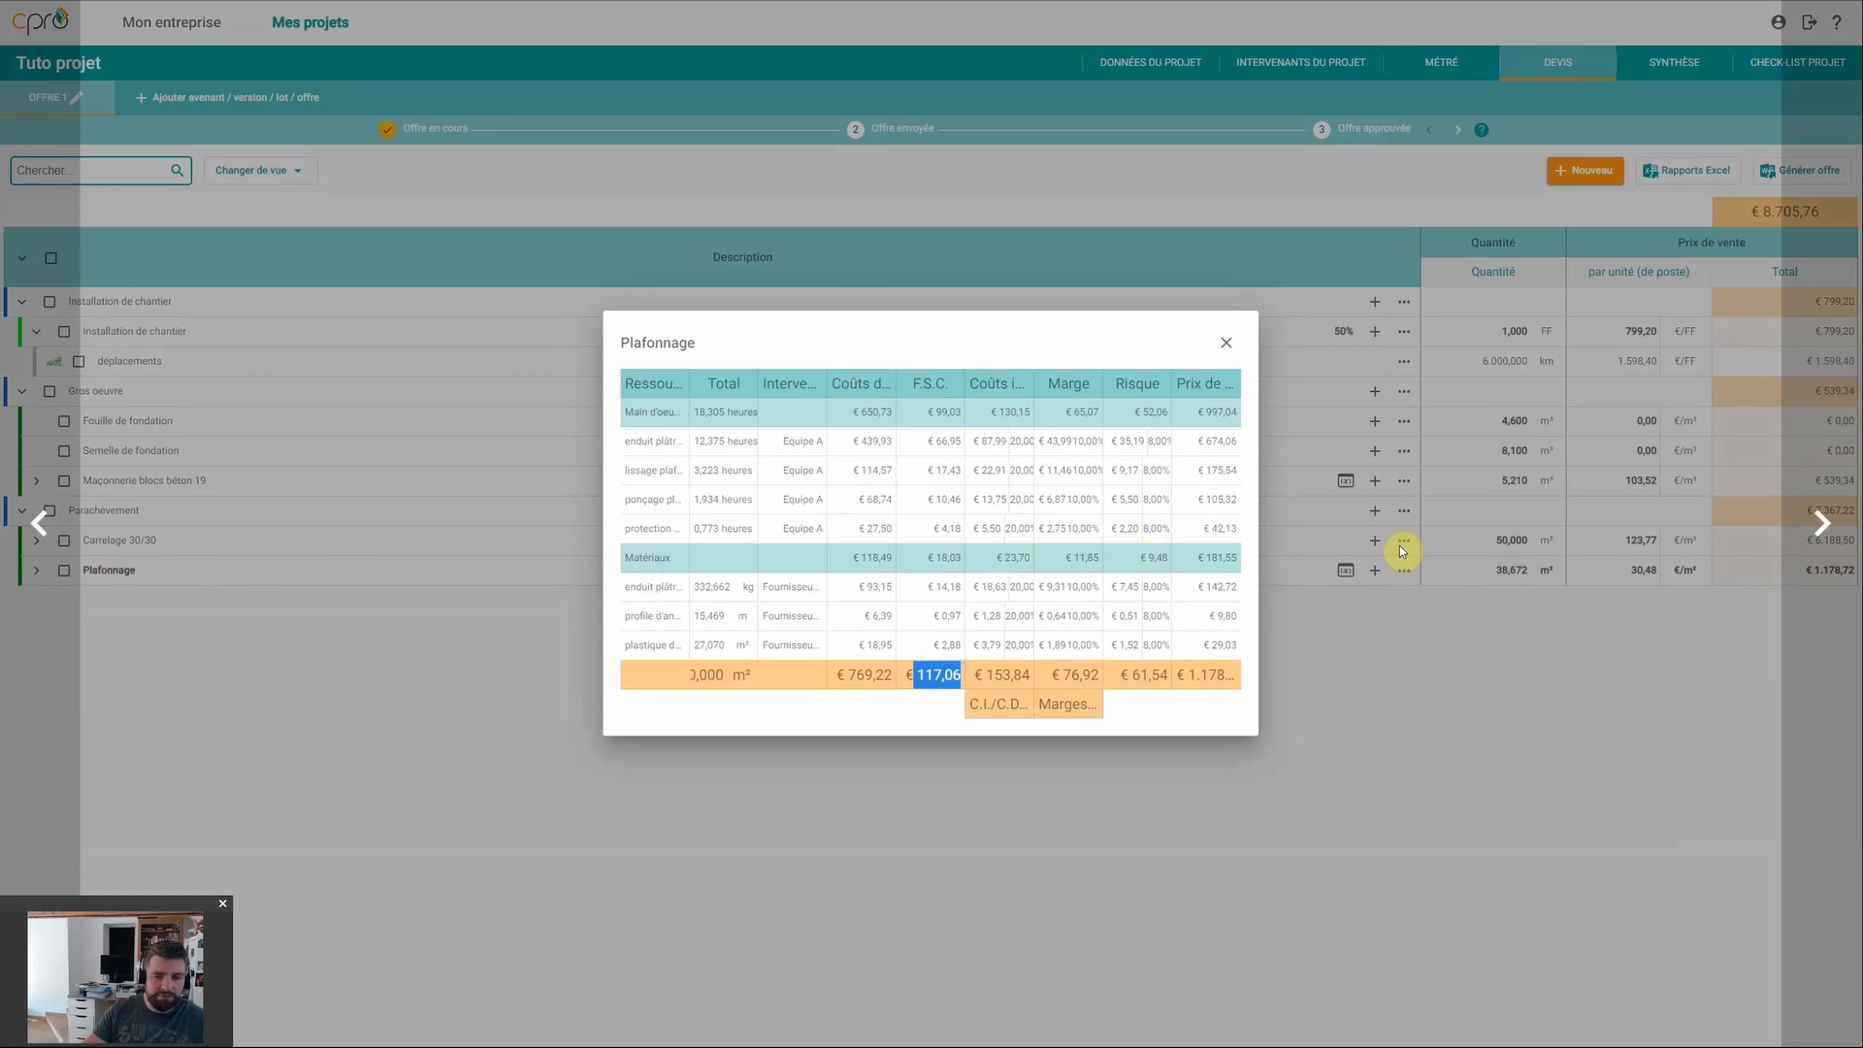
{"action": "left_click", "coordinate": [1232, 342]}
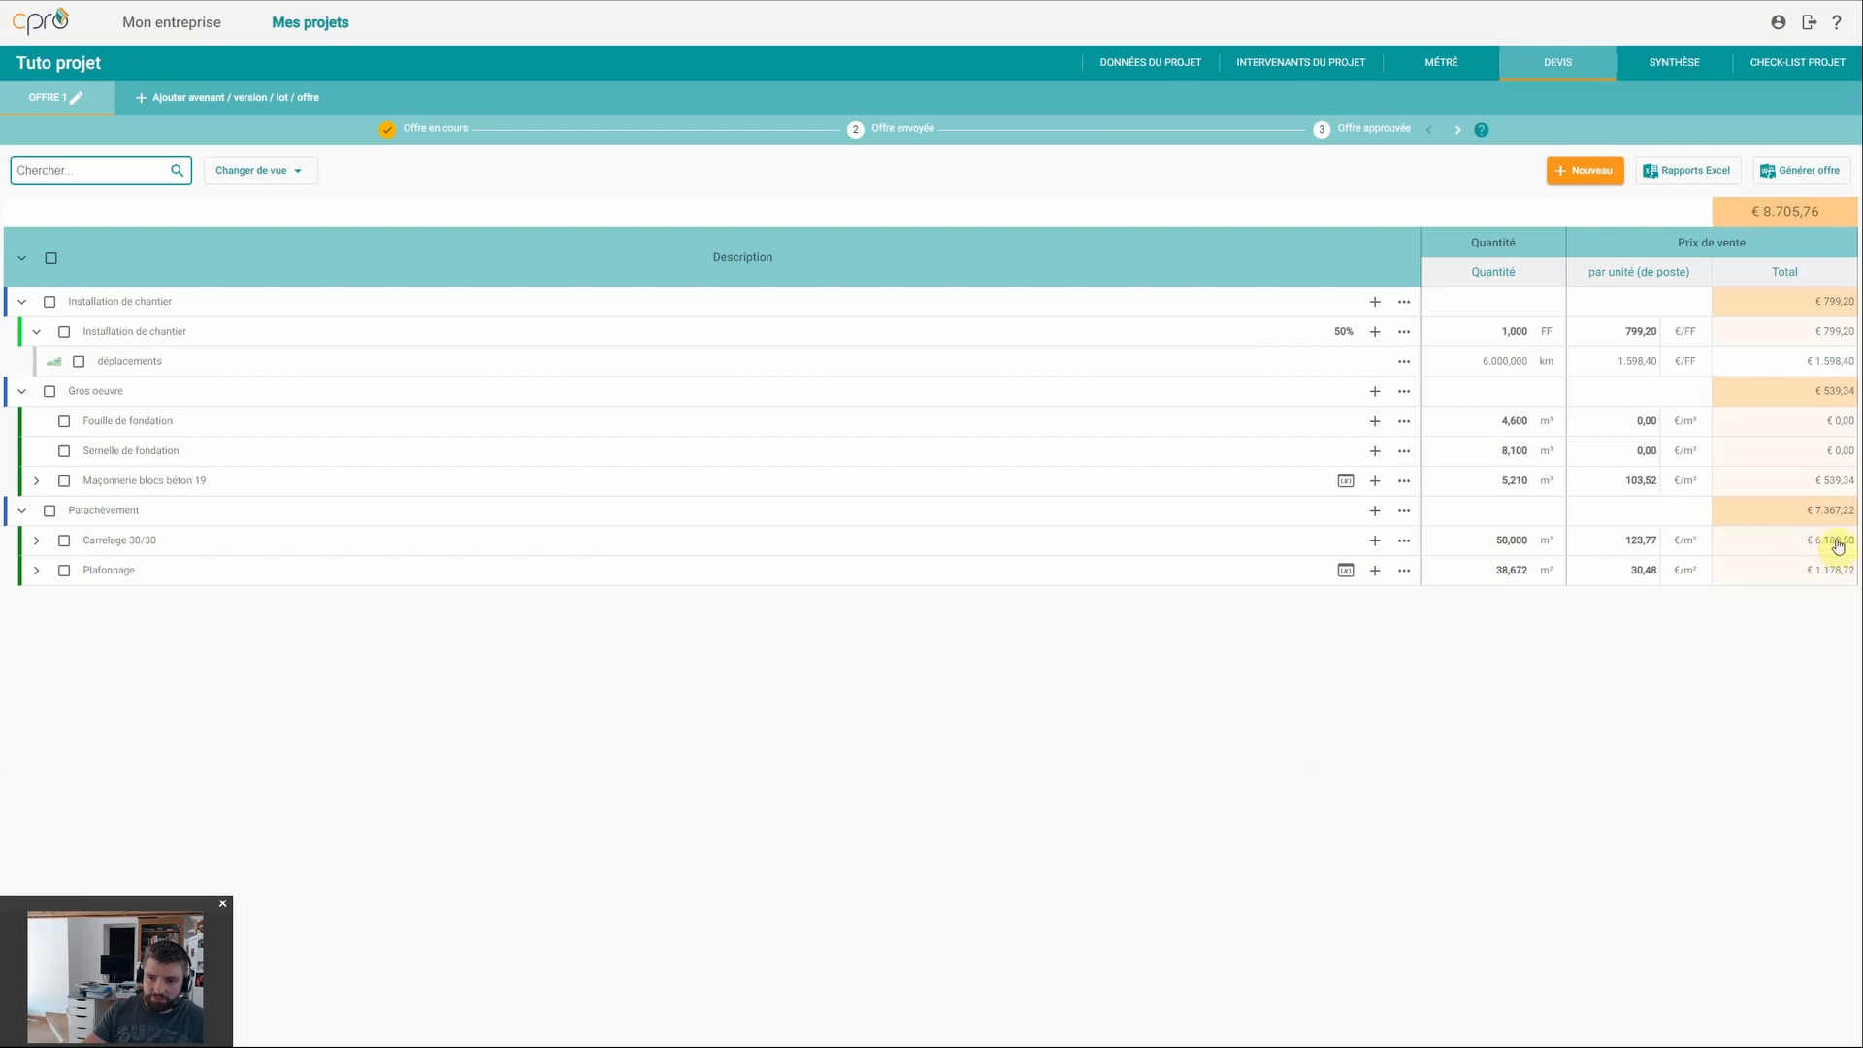
{"action": "left_click", "coordinate": [1405, 541]}
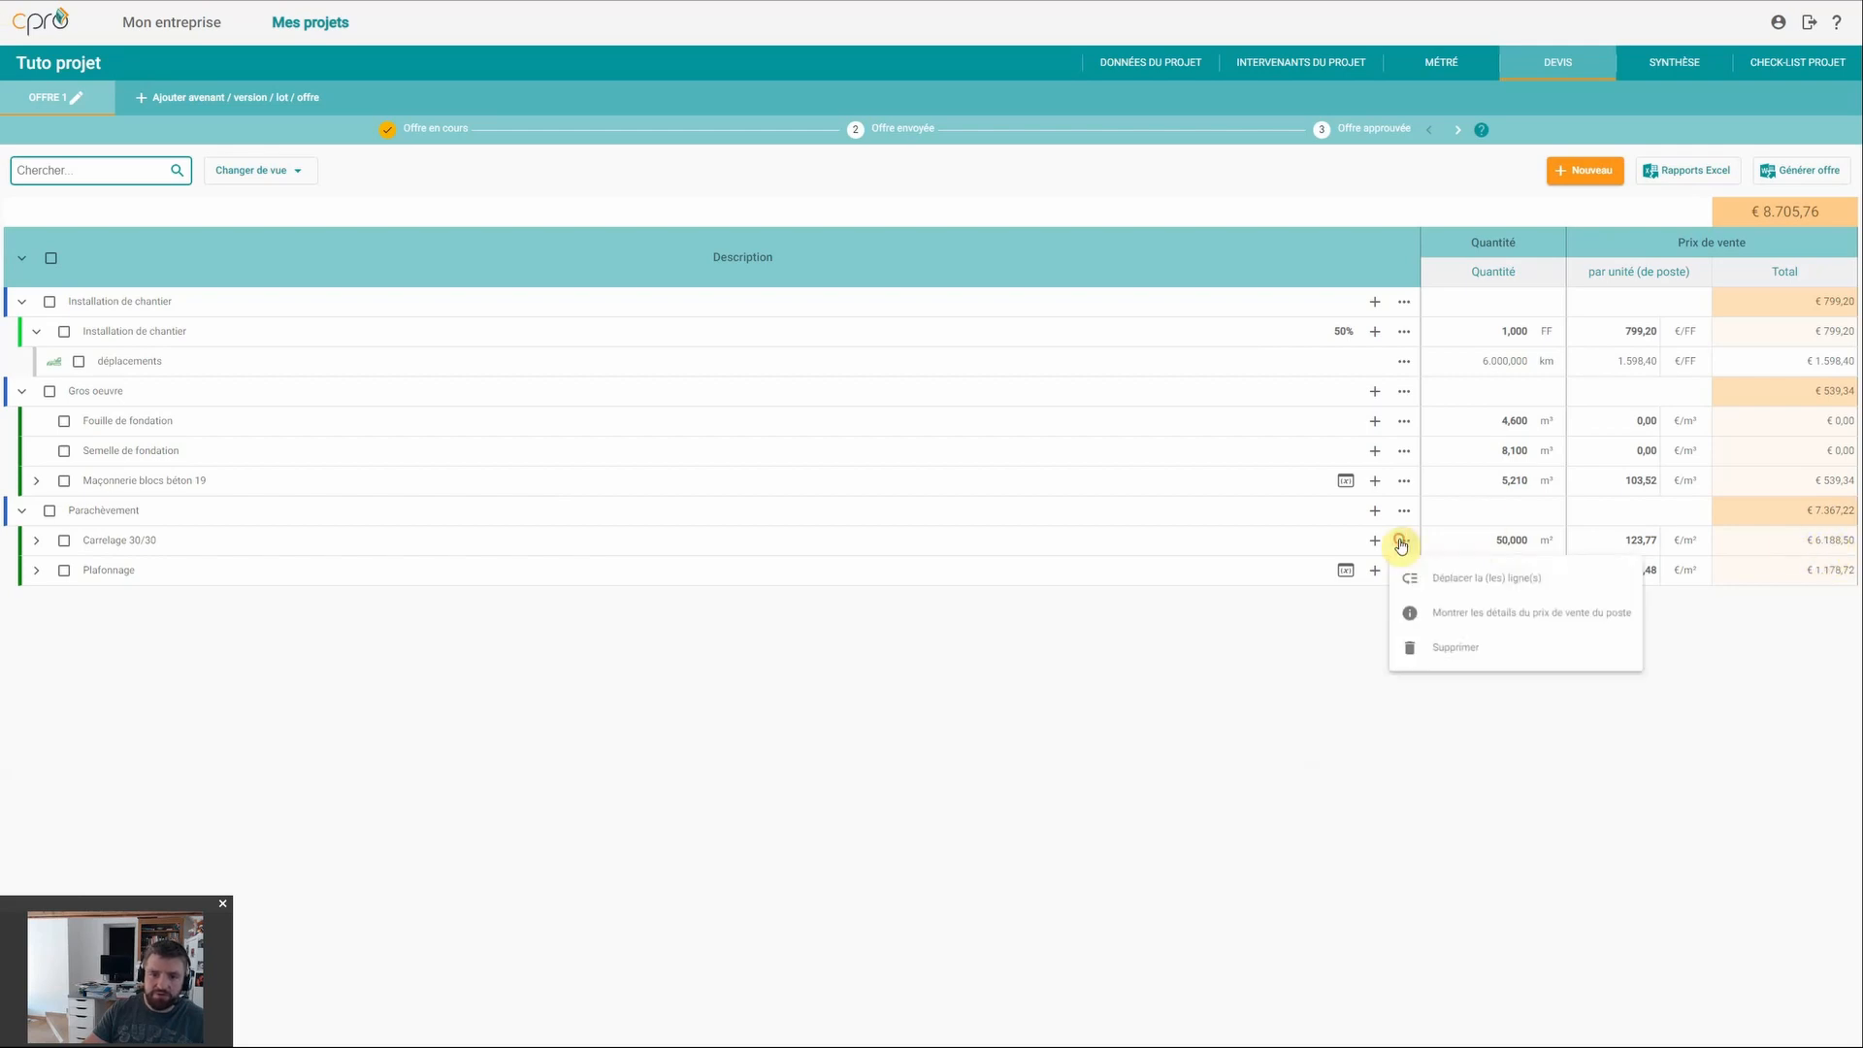
{"action": "left_click", "coordinate": [1473, 610]}
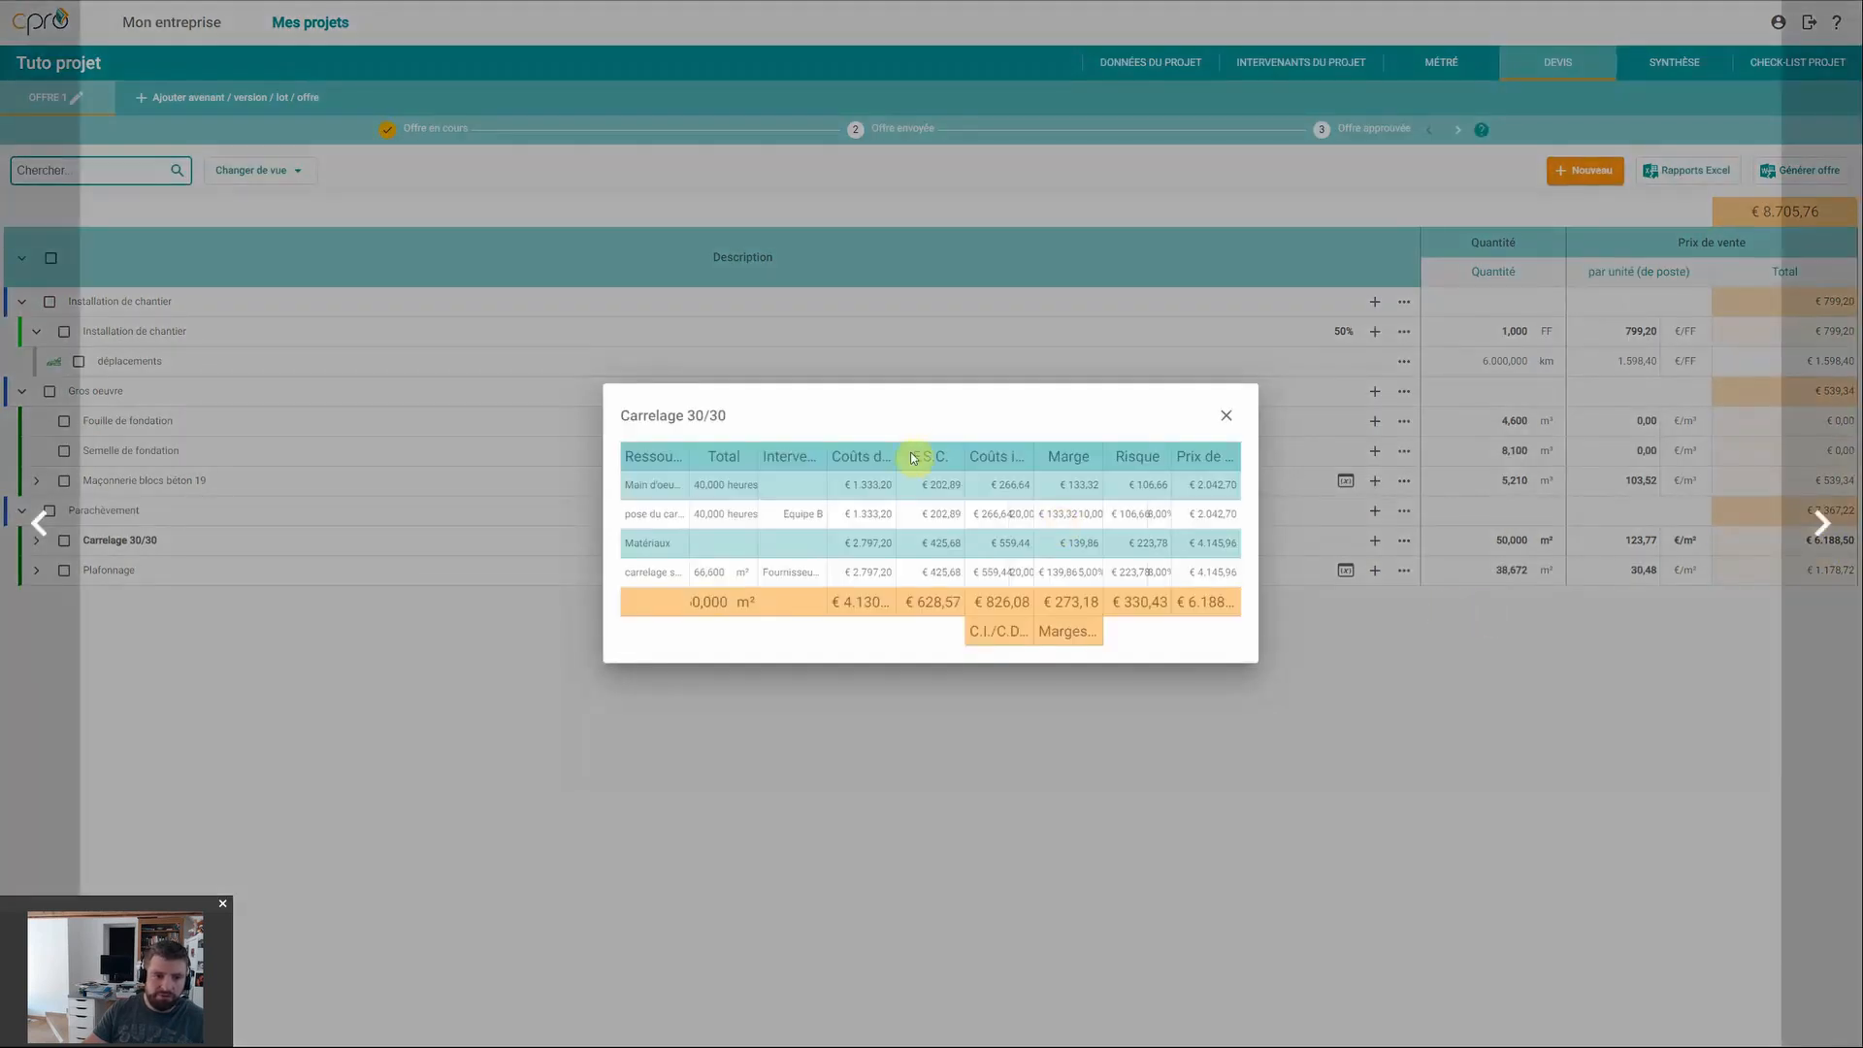
{"action": "left_click_drag", "start_coordinate": [919, 450], "coordinate": [957, 466]}
{"action": "left_click", "coordinate": [935, 606]}
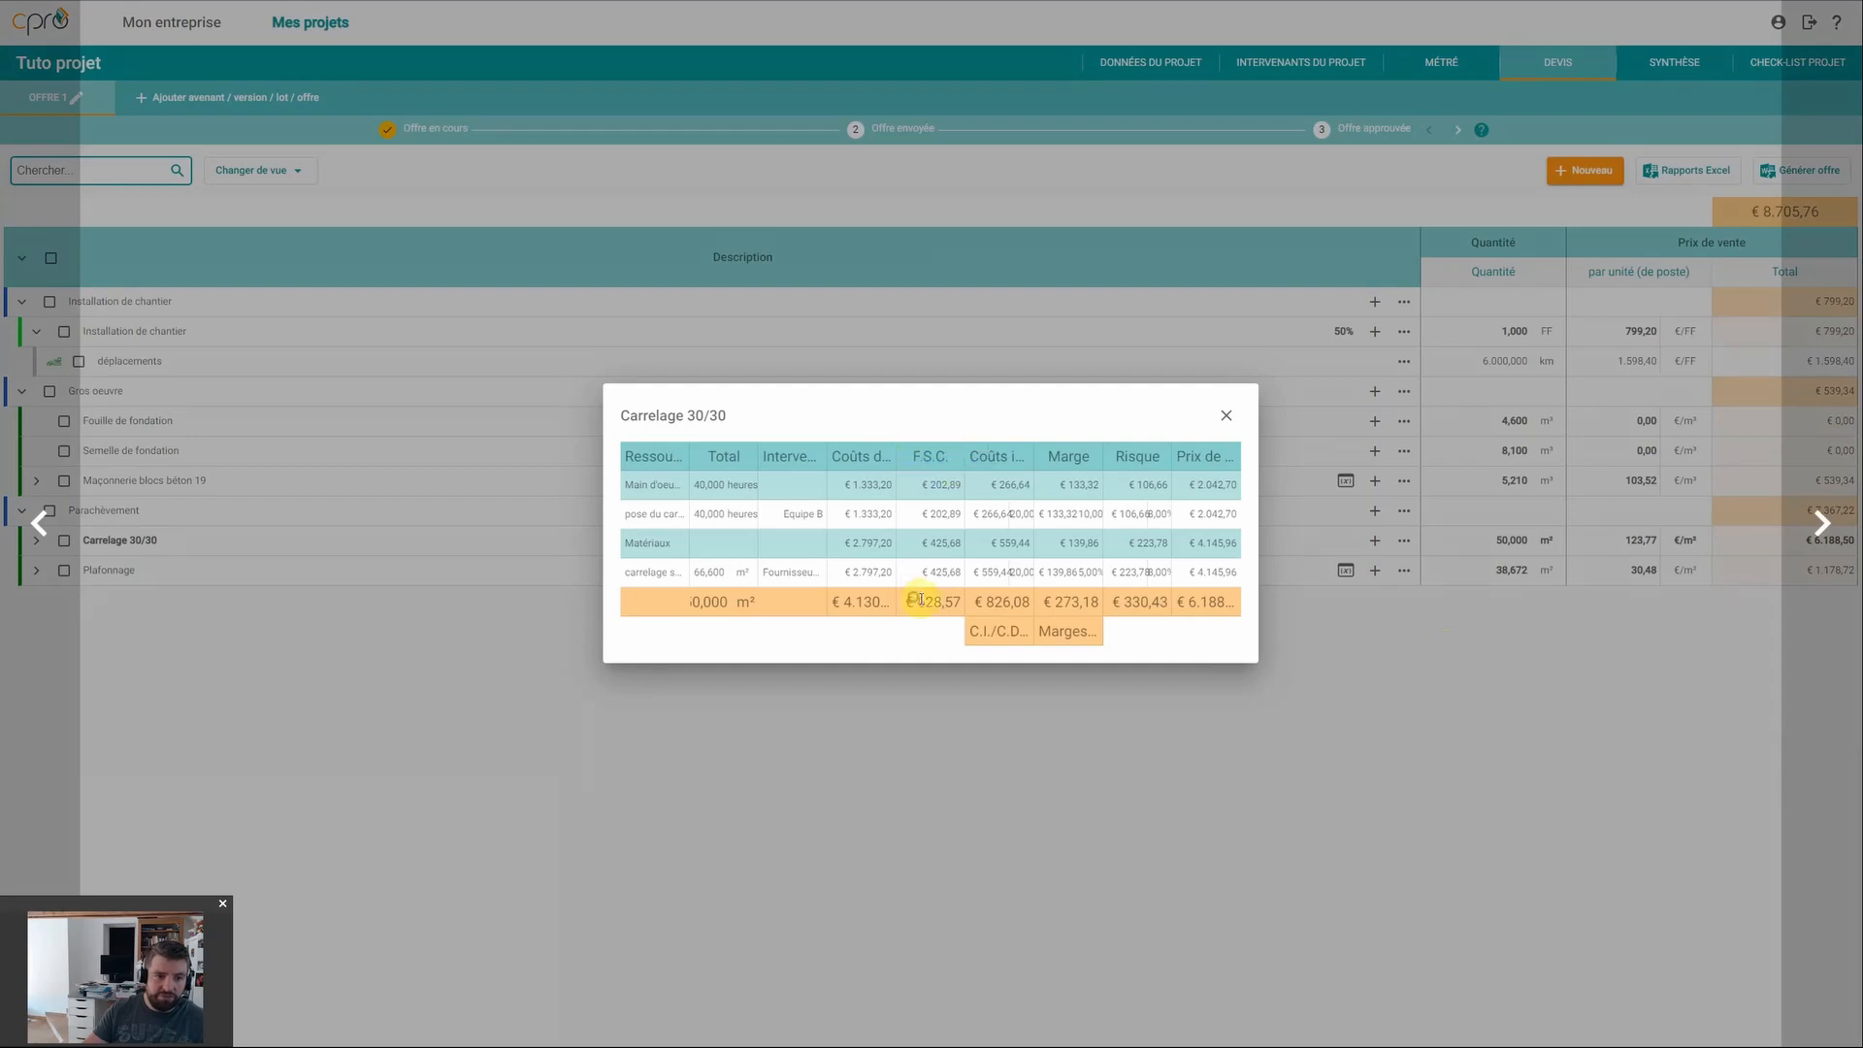
{"action": "left_click_drag", "start_coordinate": [917, 604], "coordinate": [960, 606]}
{"action": "left_click", "coordinate": [951, 610]}
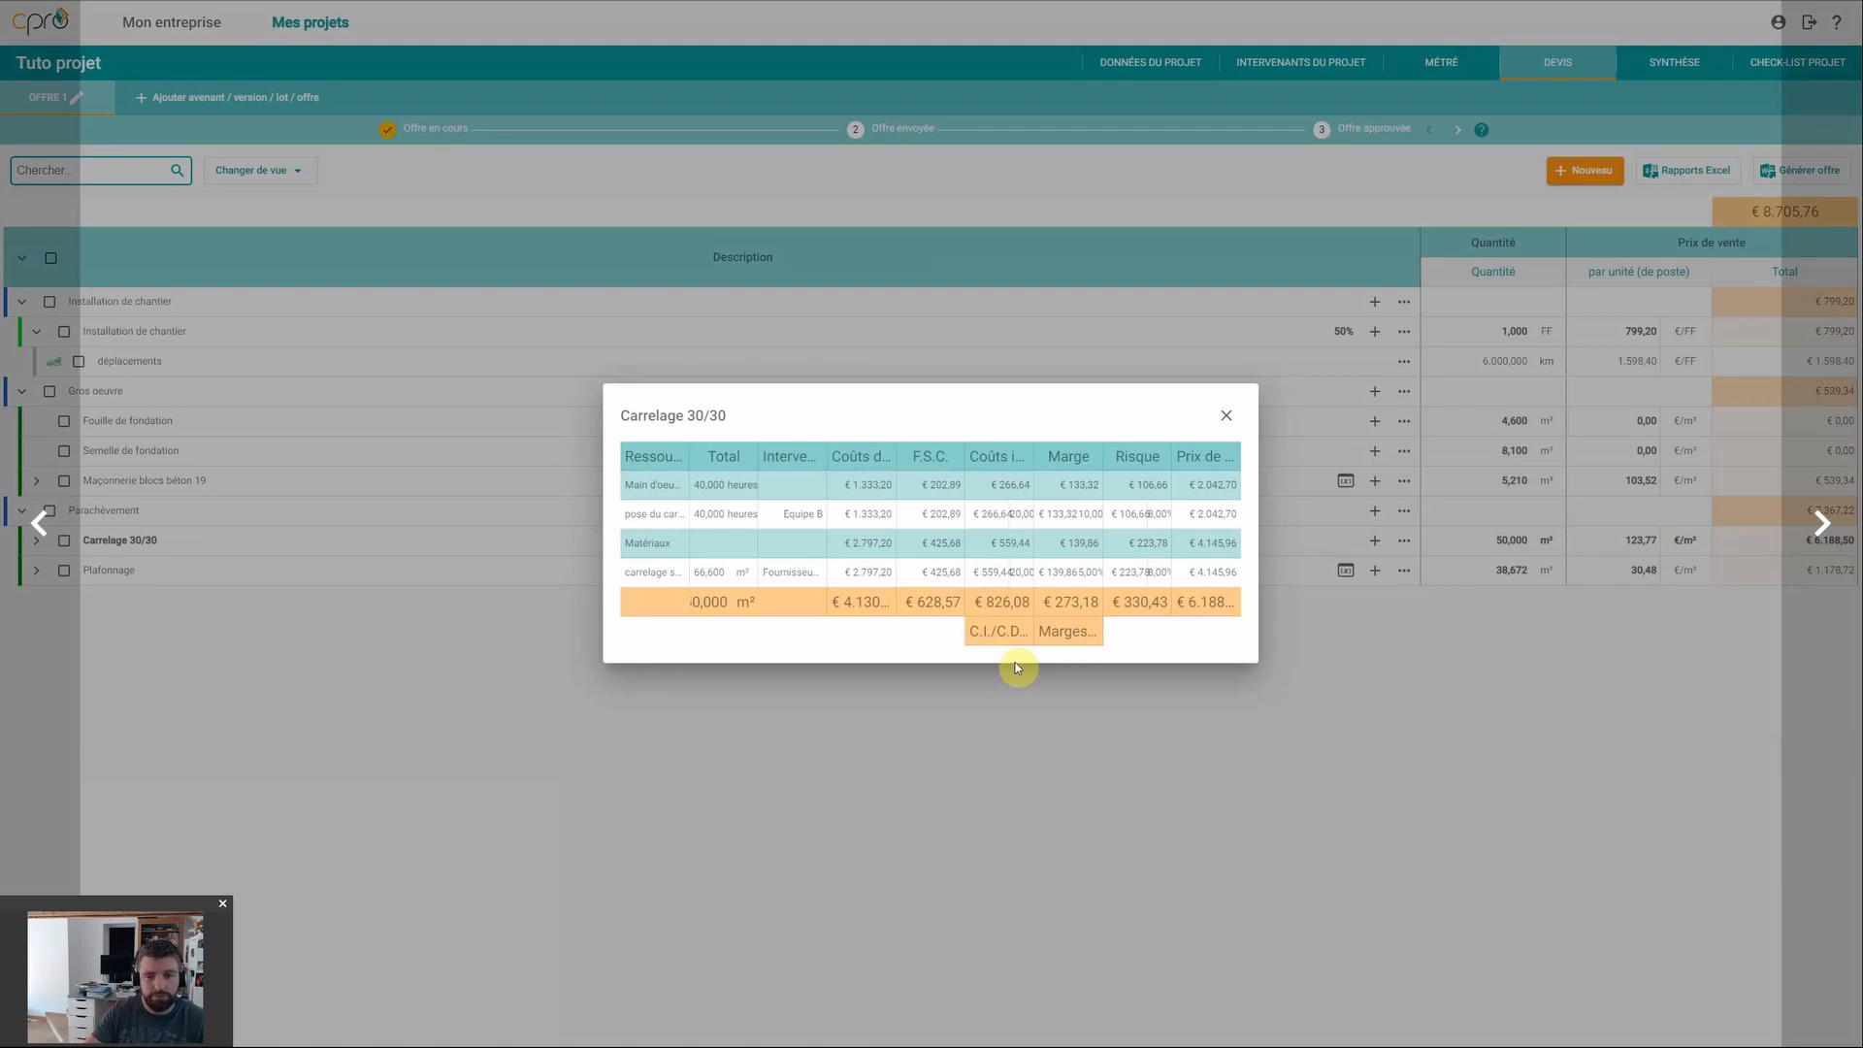
{"action": "left_click", "coordinate": [1227, 415]}
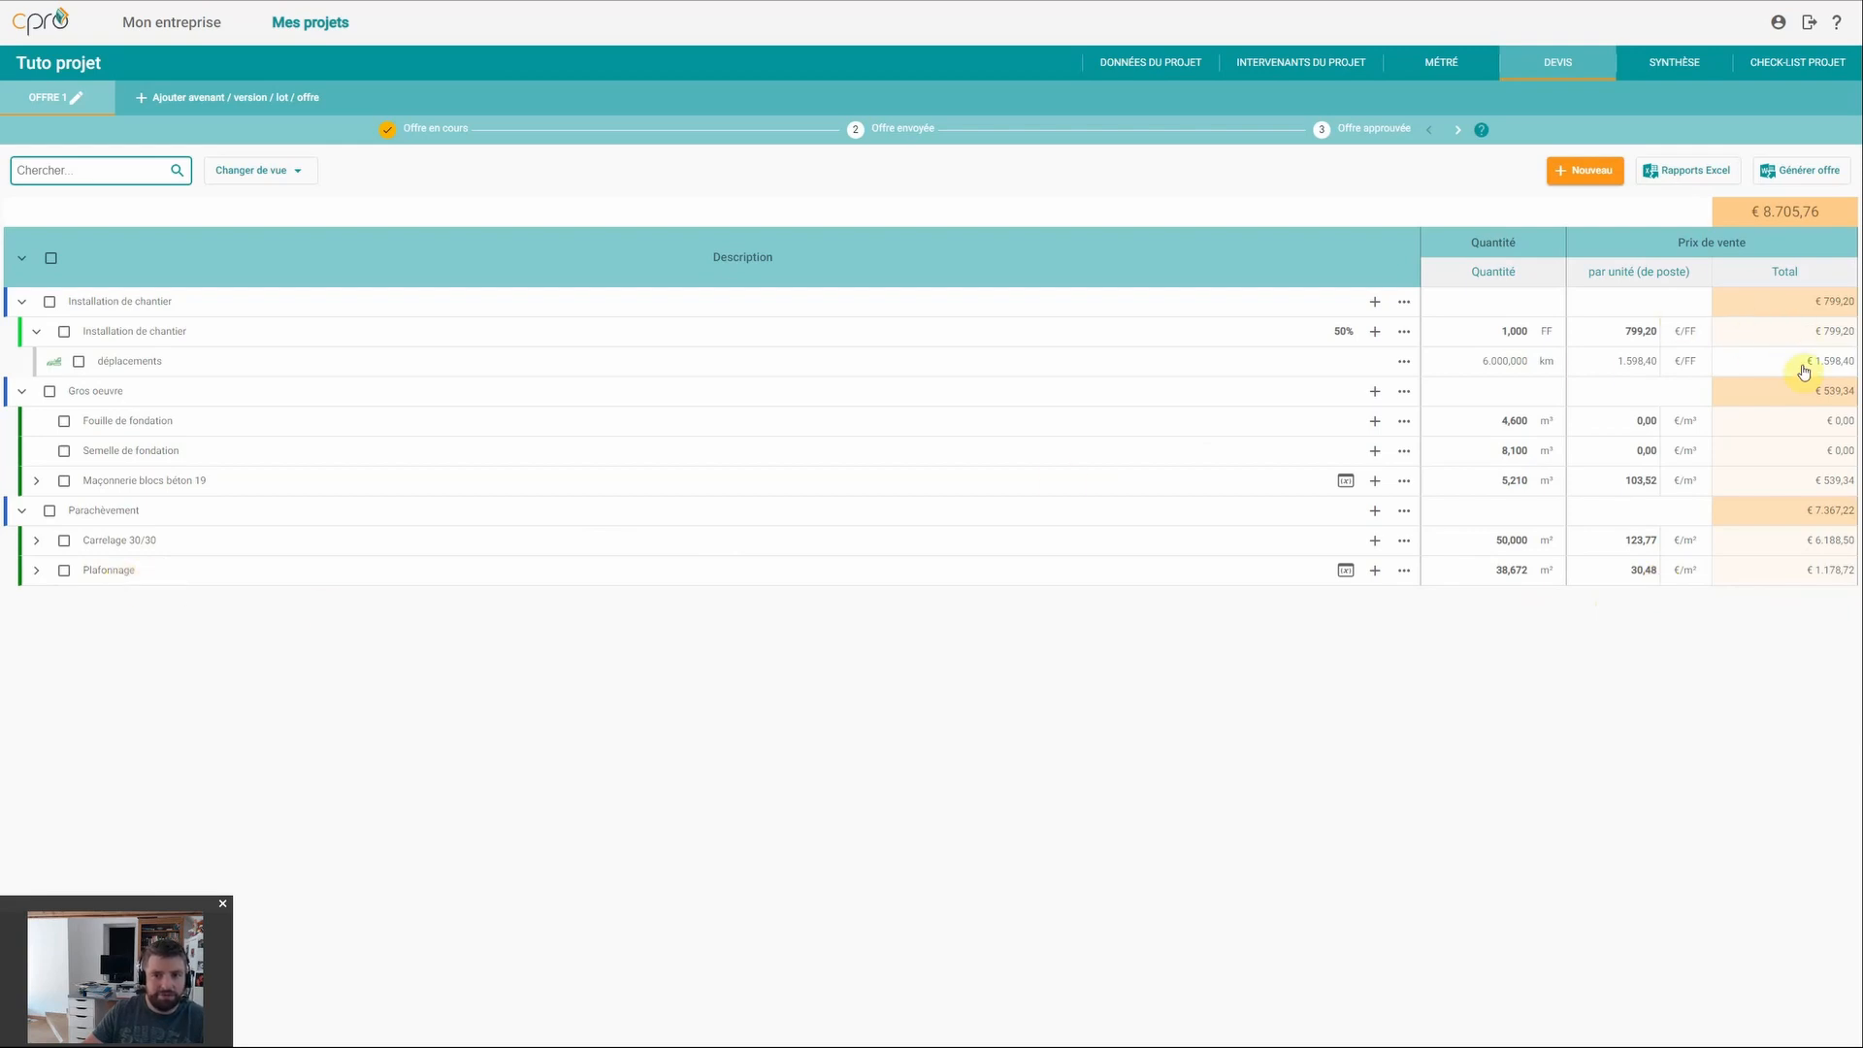
Step: Exclude the Plafonnage item from the distribution of site-specific costs and save it
{"action": "double_click", "coordinate": [114, 571]}
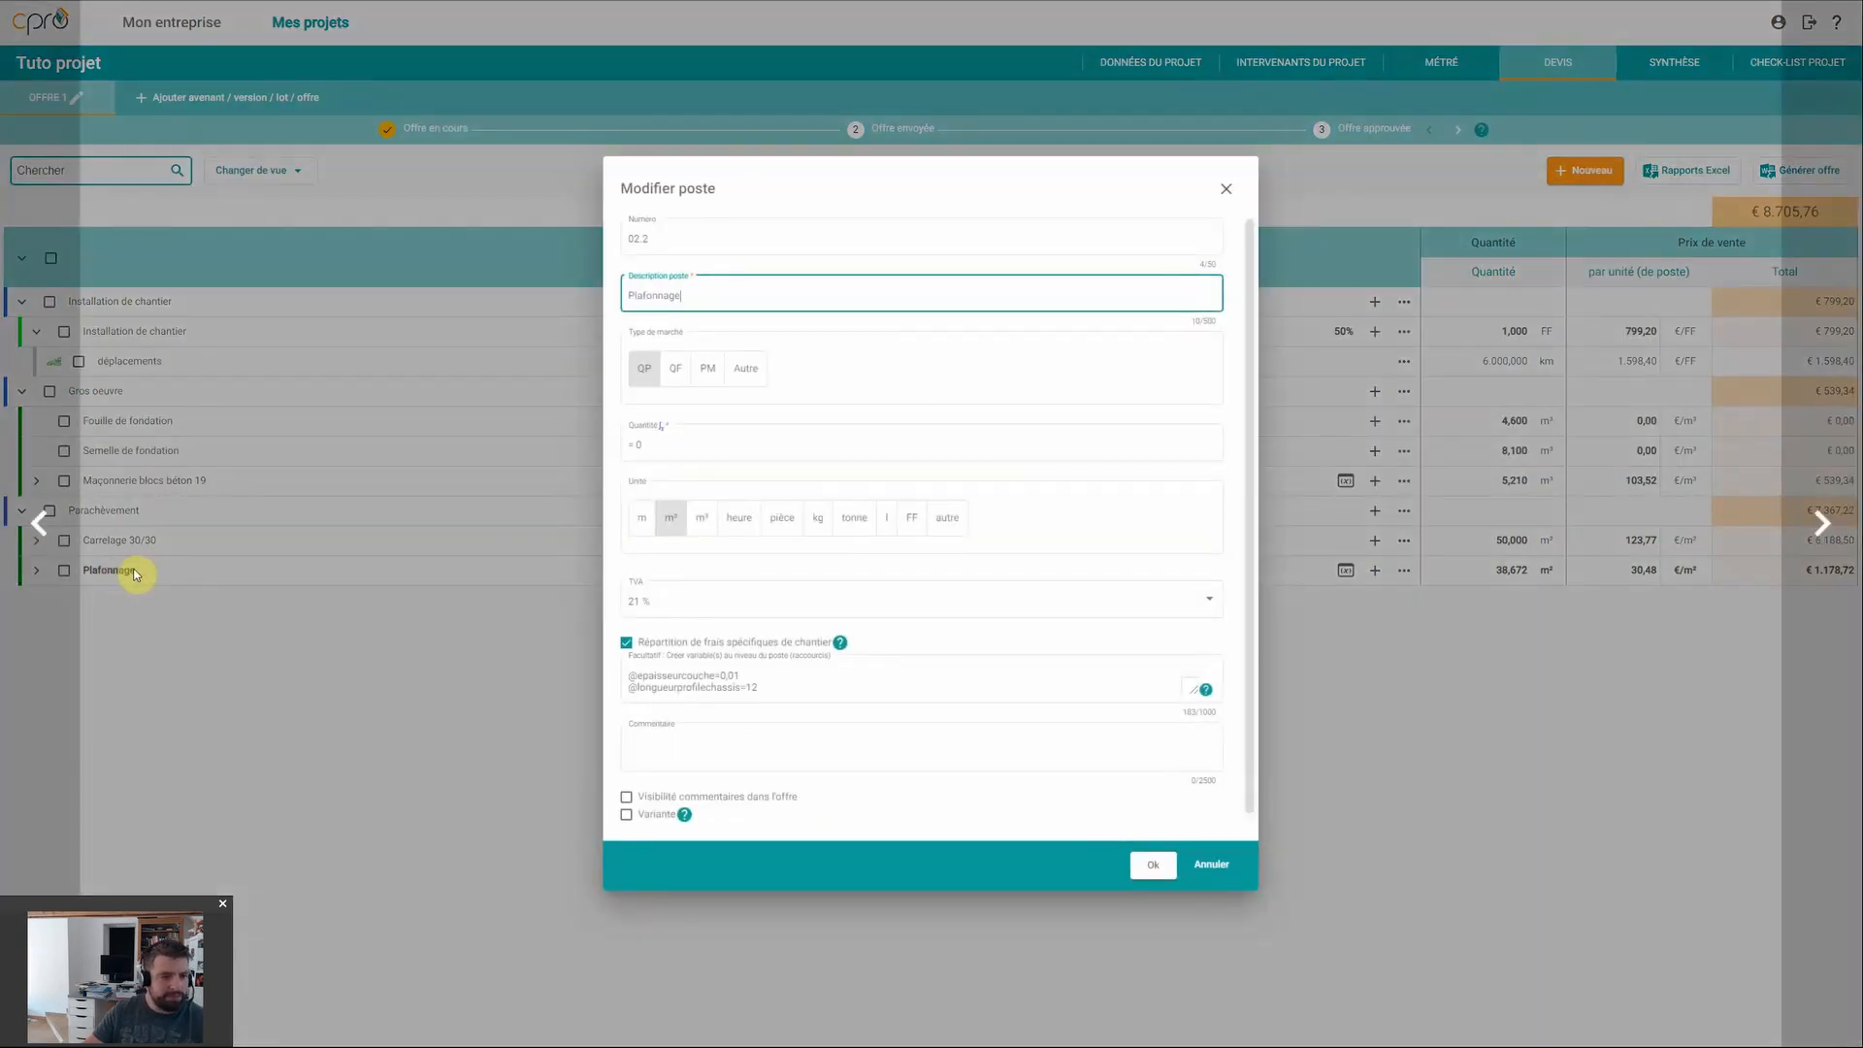
{"action": "left_click", "coordinate": [627, 644]}
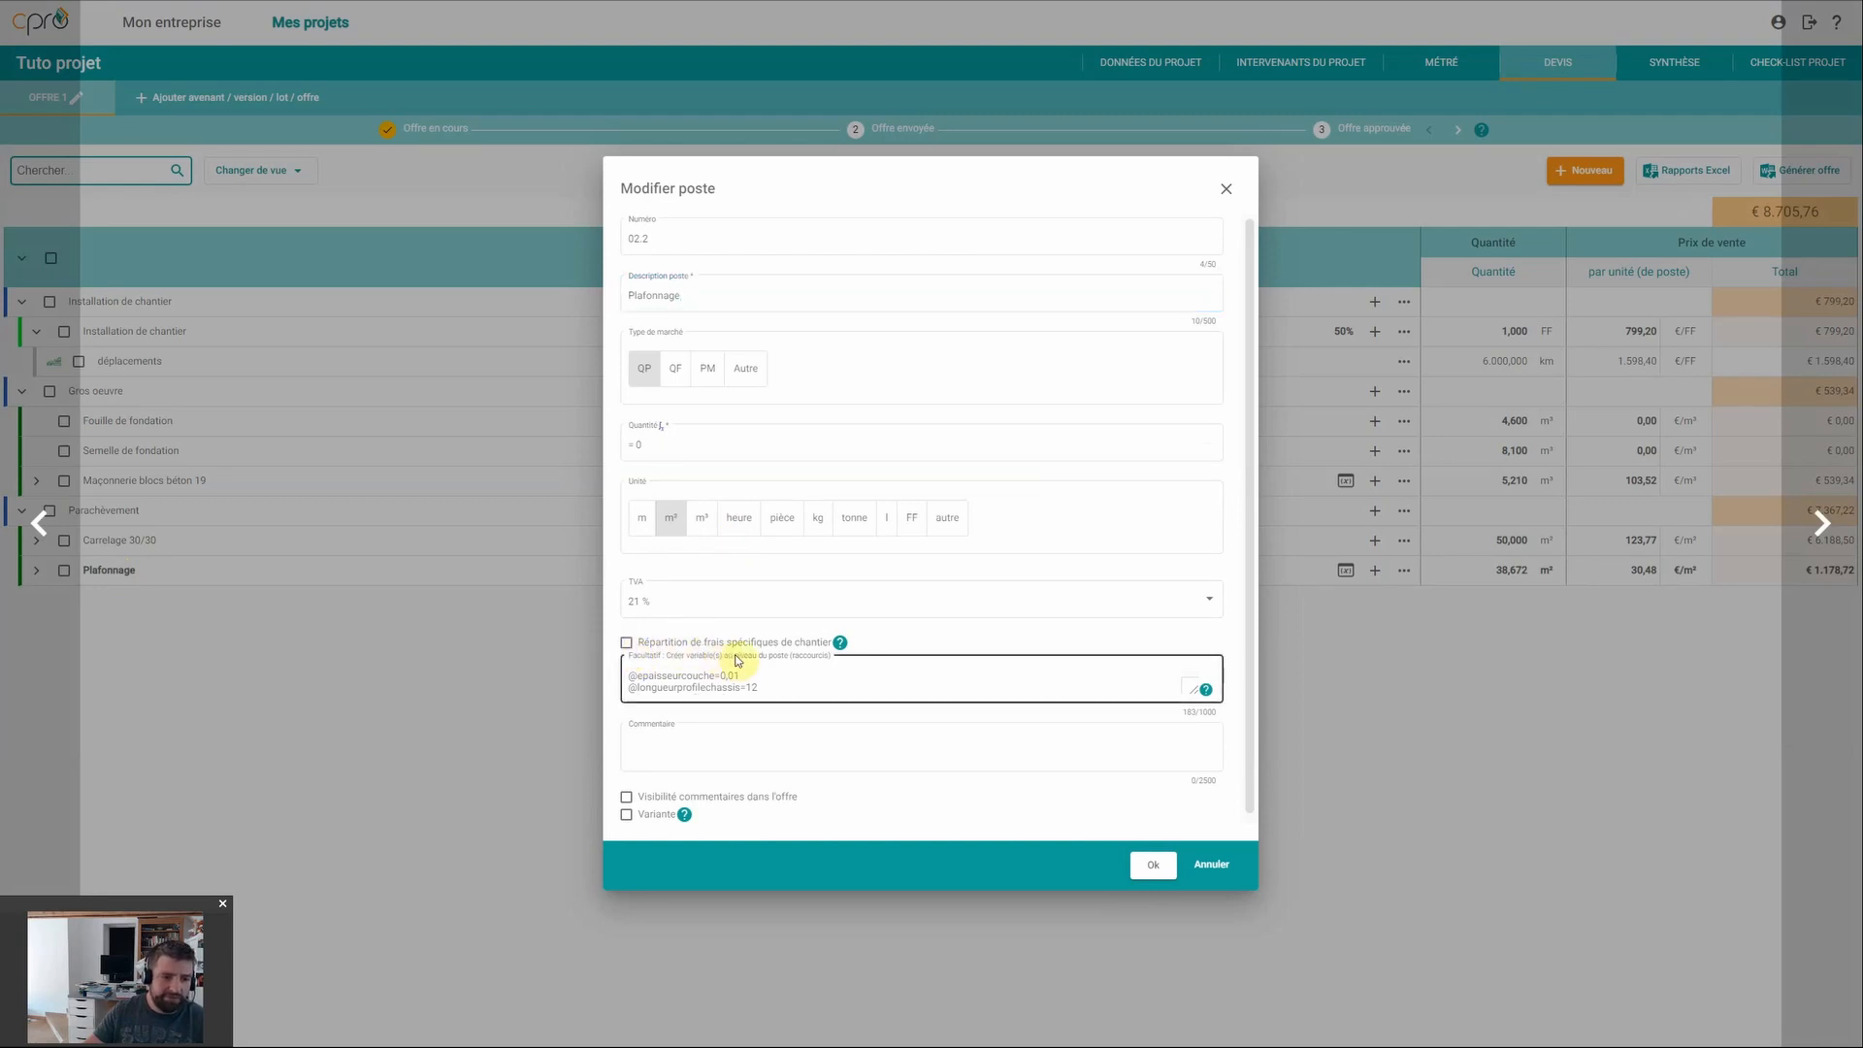
{"action": "mouse_move", "coordinate": [844, 646]}
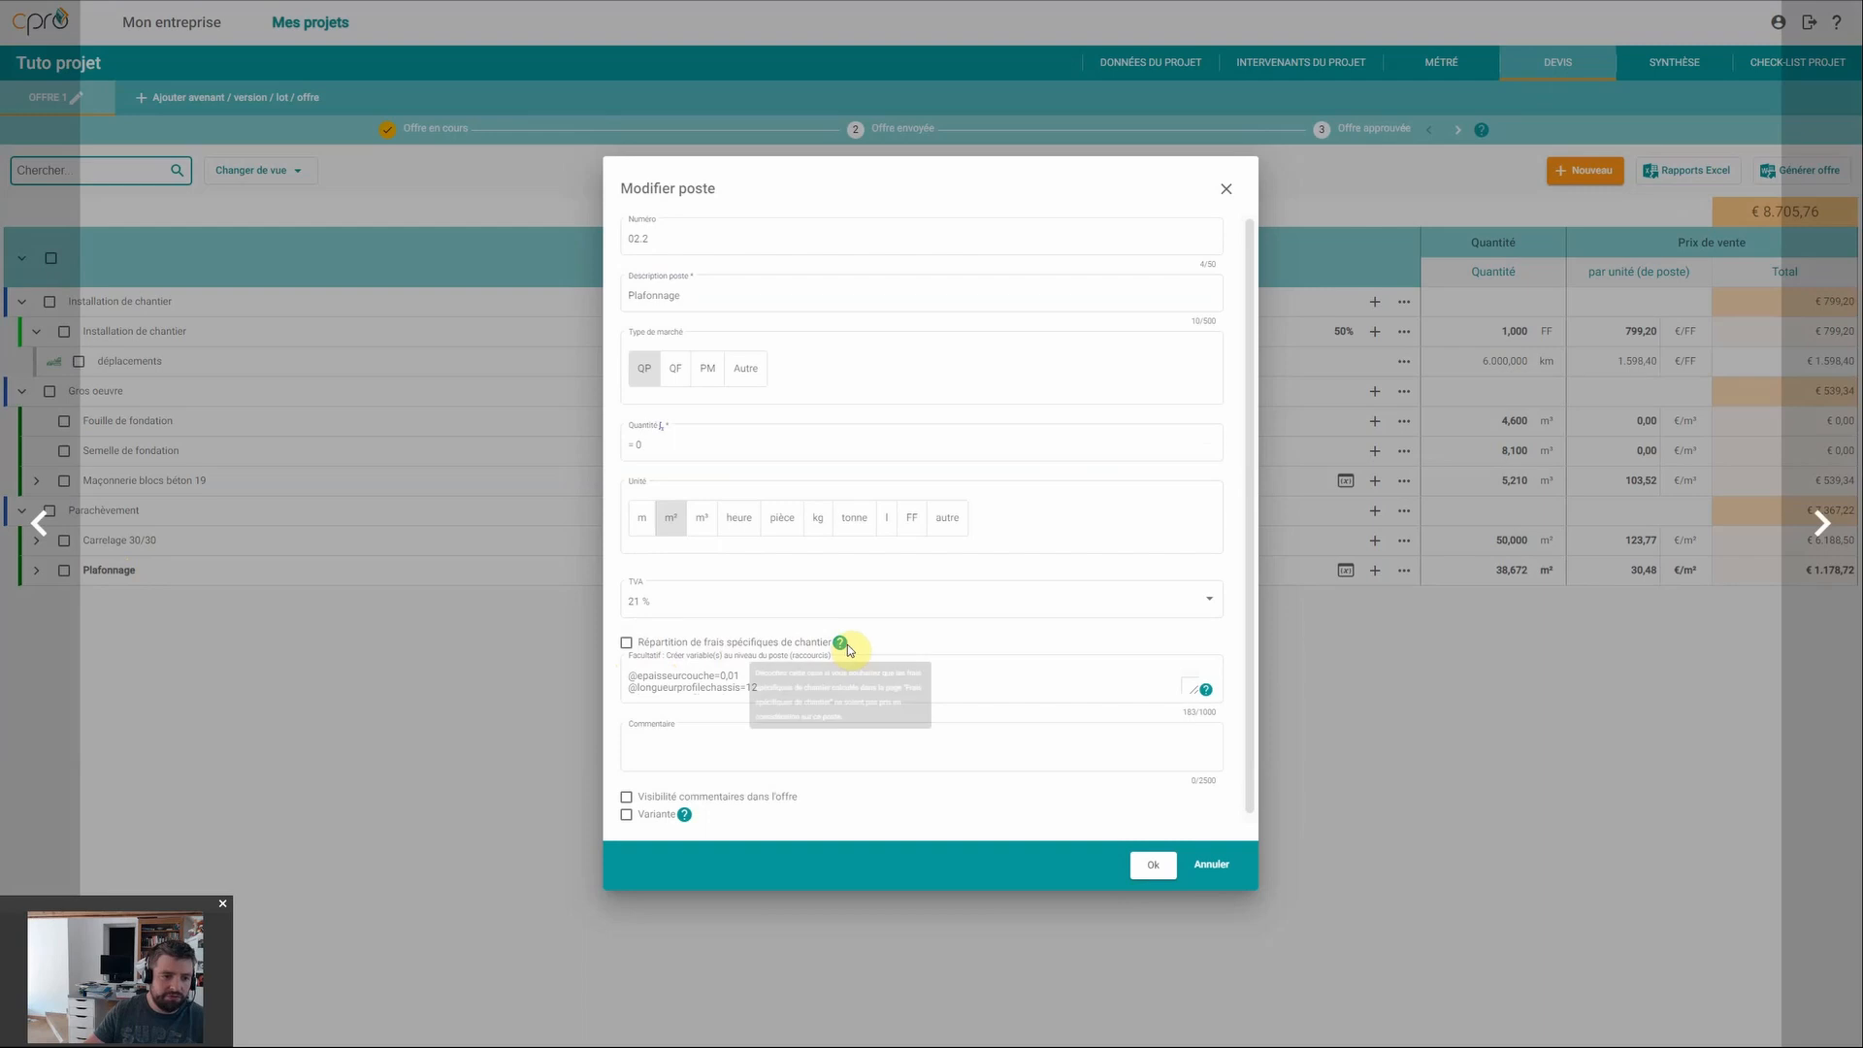
{"action": "left_click", "coordinate": [629, 644]}
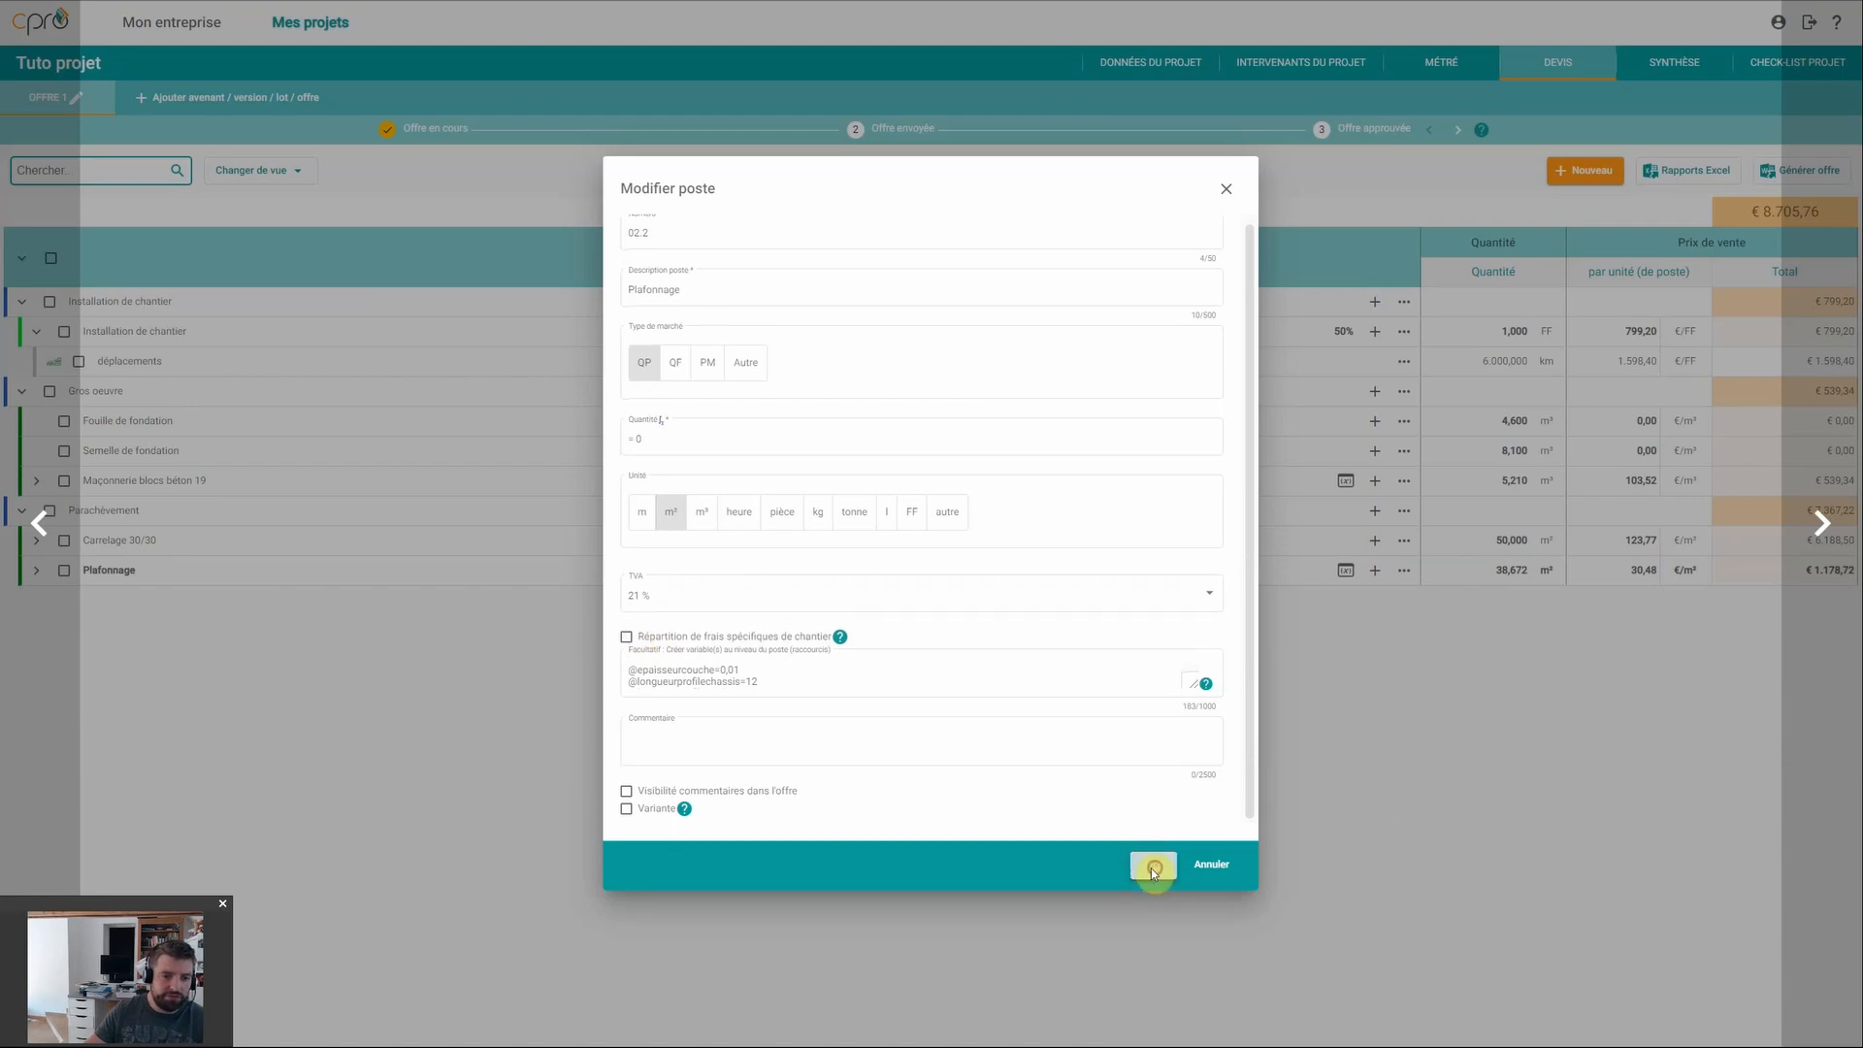
{"action": "left_click", "coordinate": [1151, 865]}
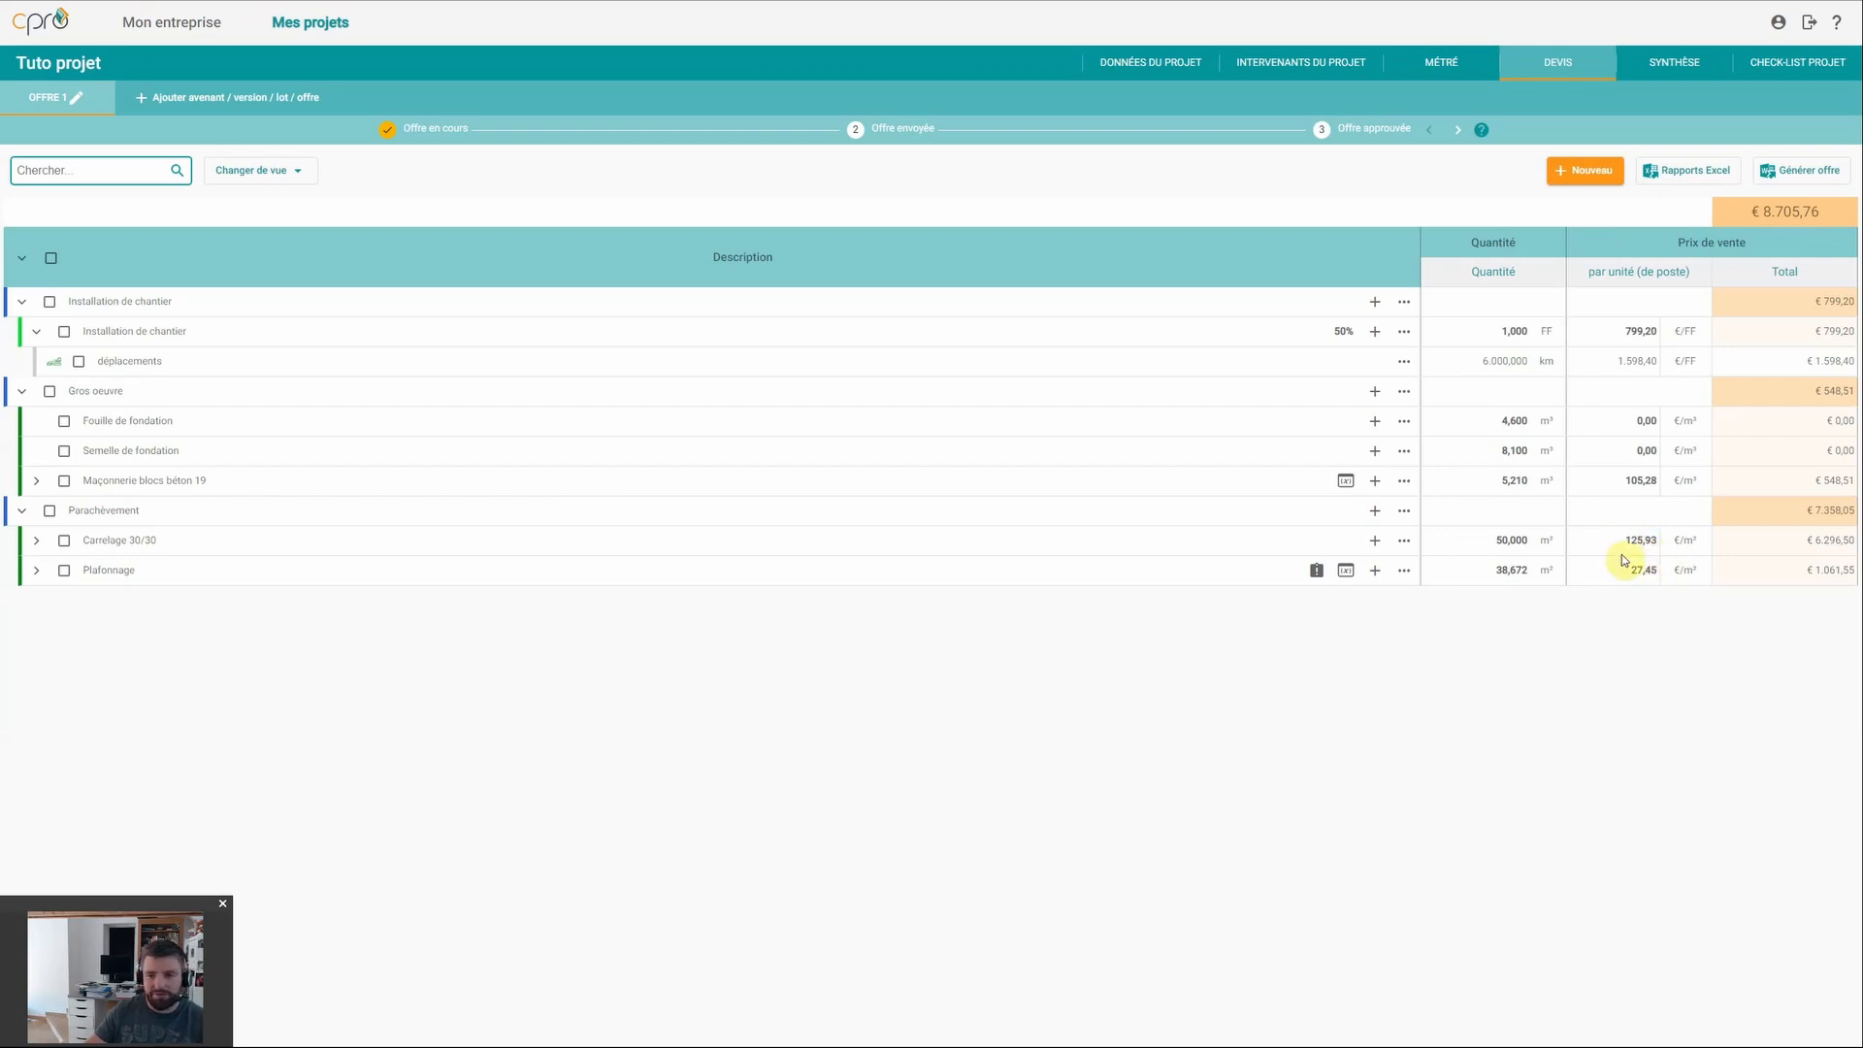
Step: Mark the Plafonnage item as a variant, read the warning about distributed site costs, and save the item
{"action": "mouse_move", "coordinate": [1309, 580]}
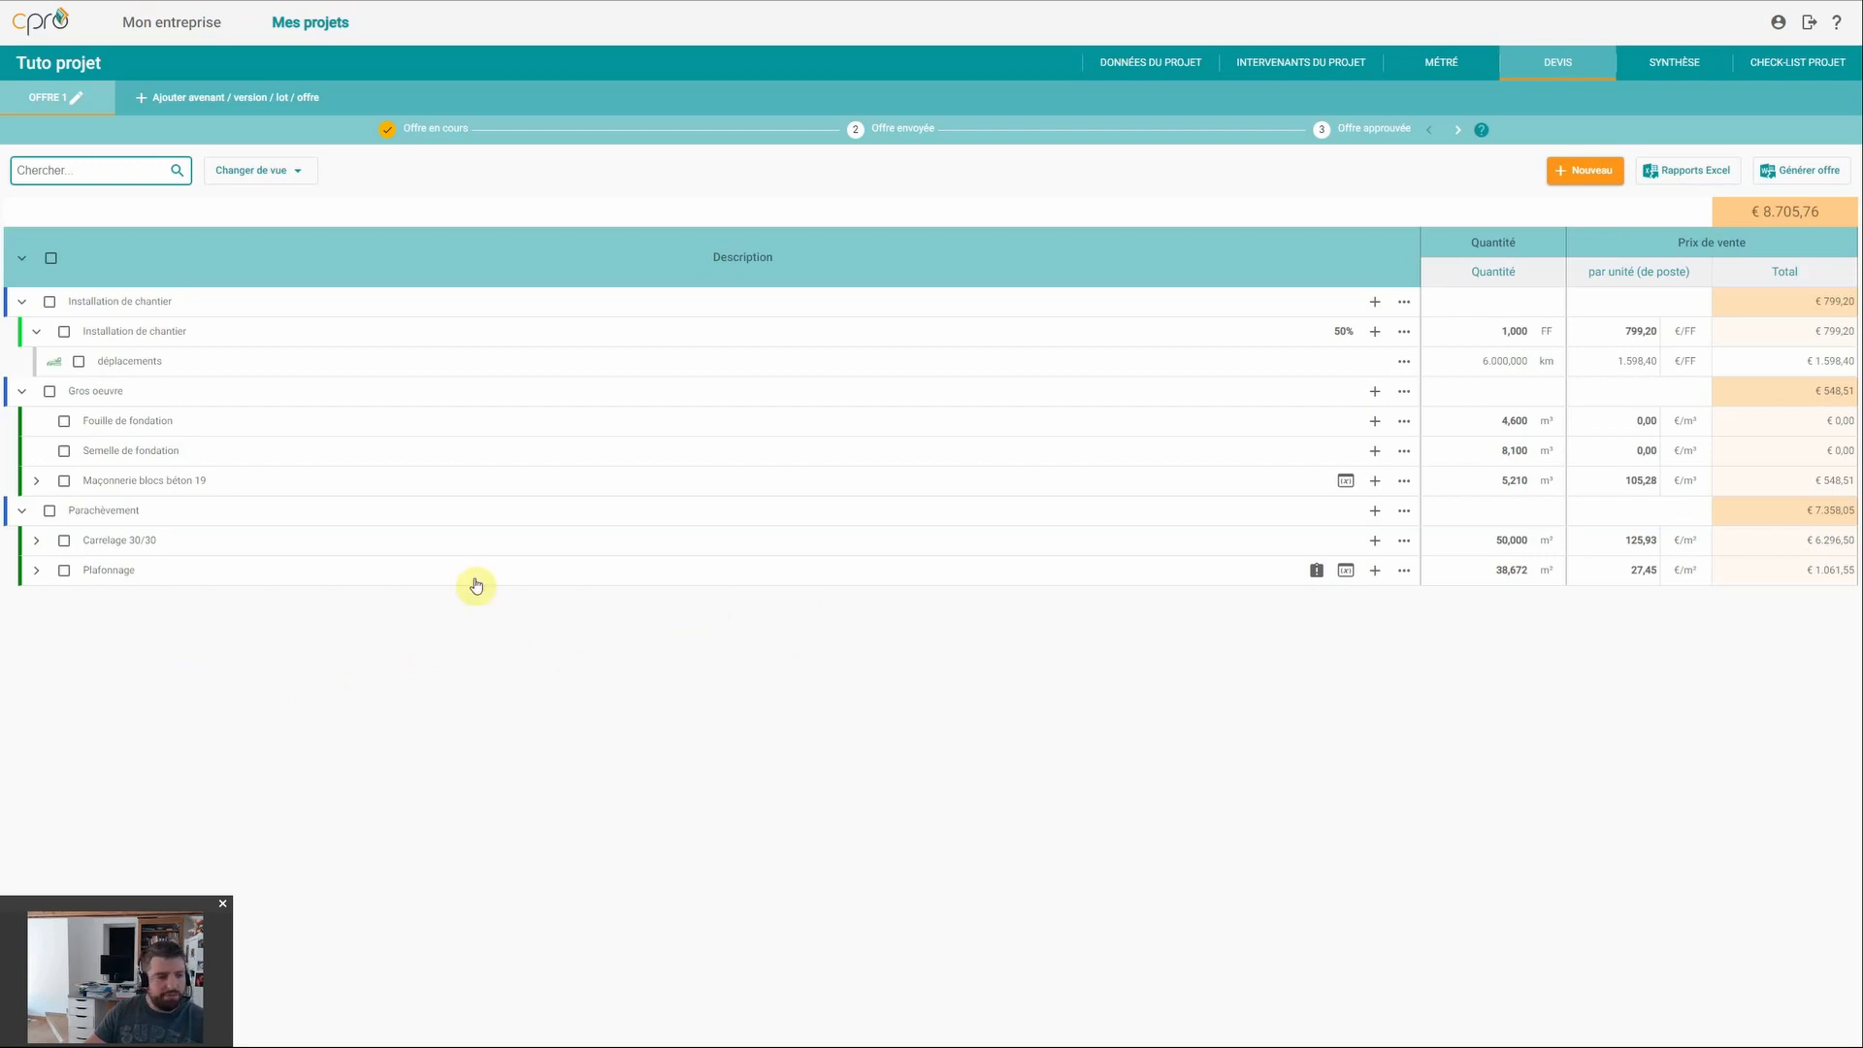
{"action": "double_click", "coordinate": [134, 576]}
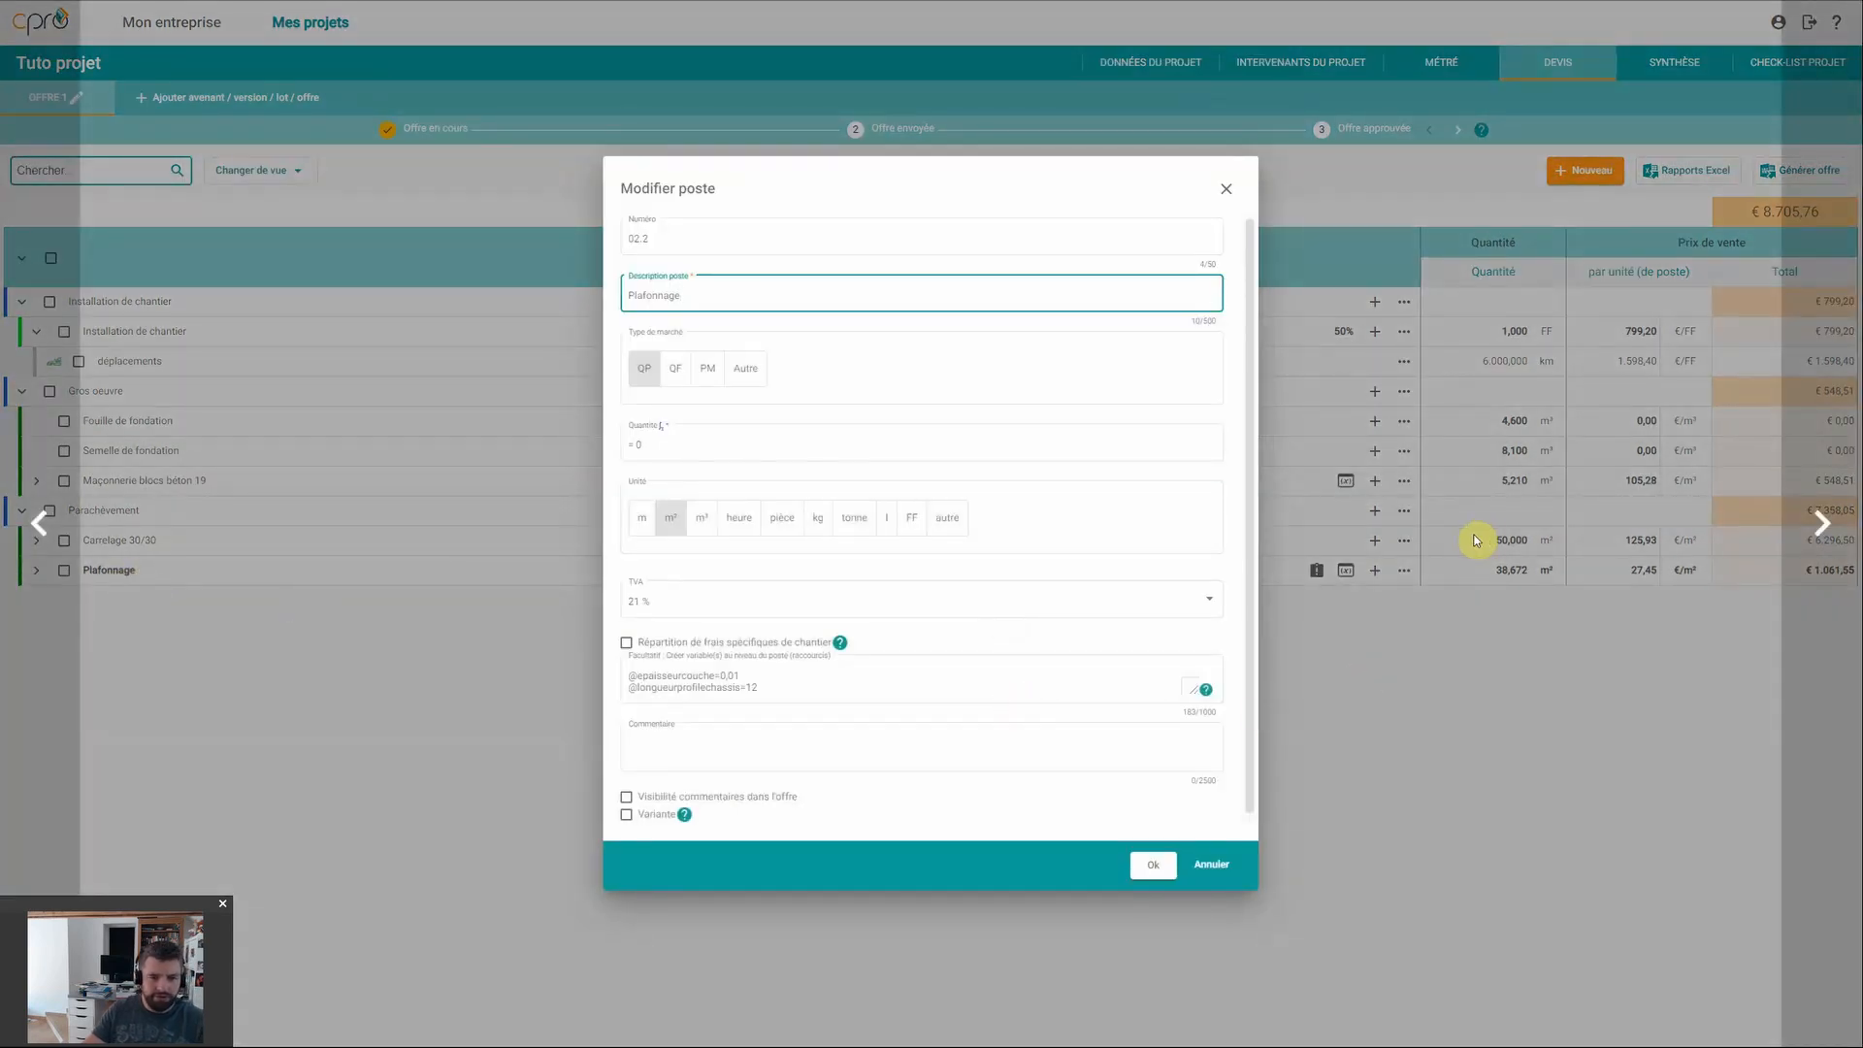
{"action": "scroll", "coordinate": [990, 617], "scroll_direction": "down", "scroll_amount": 1}
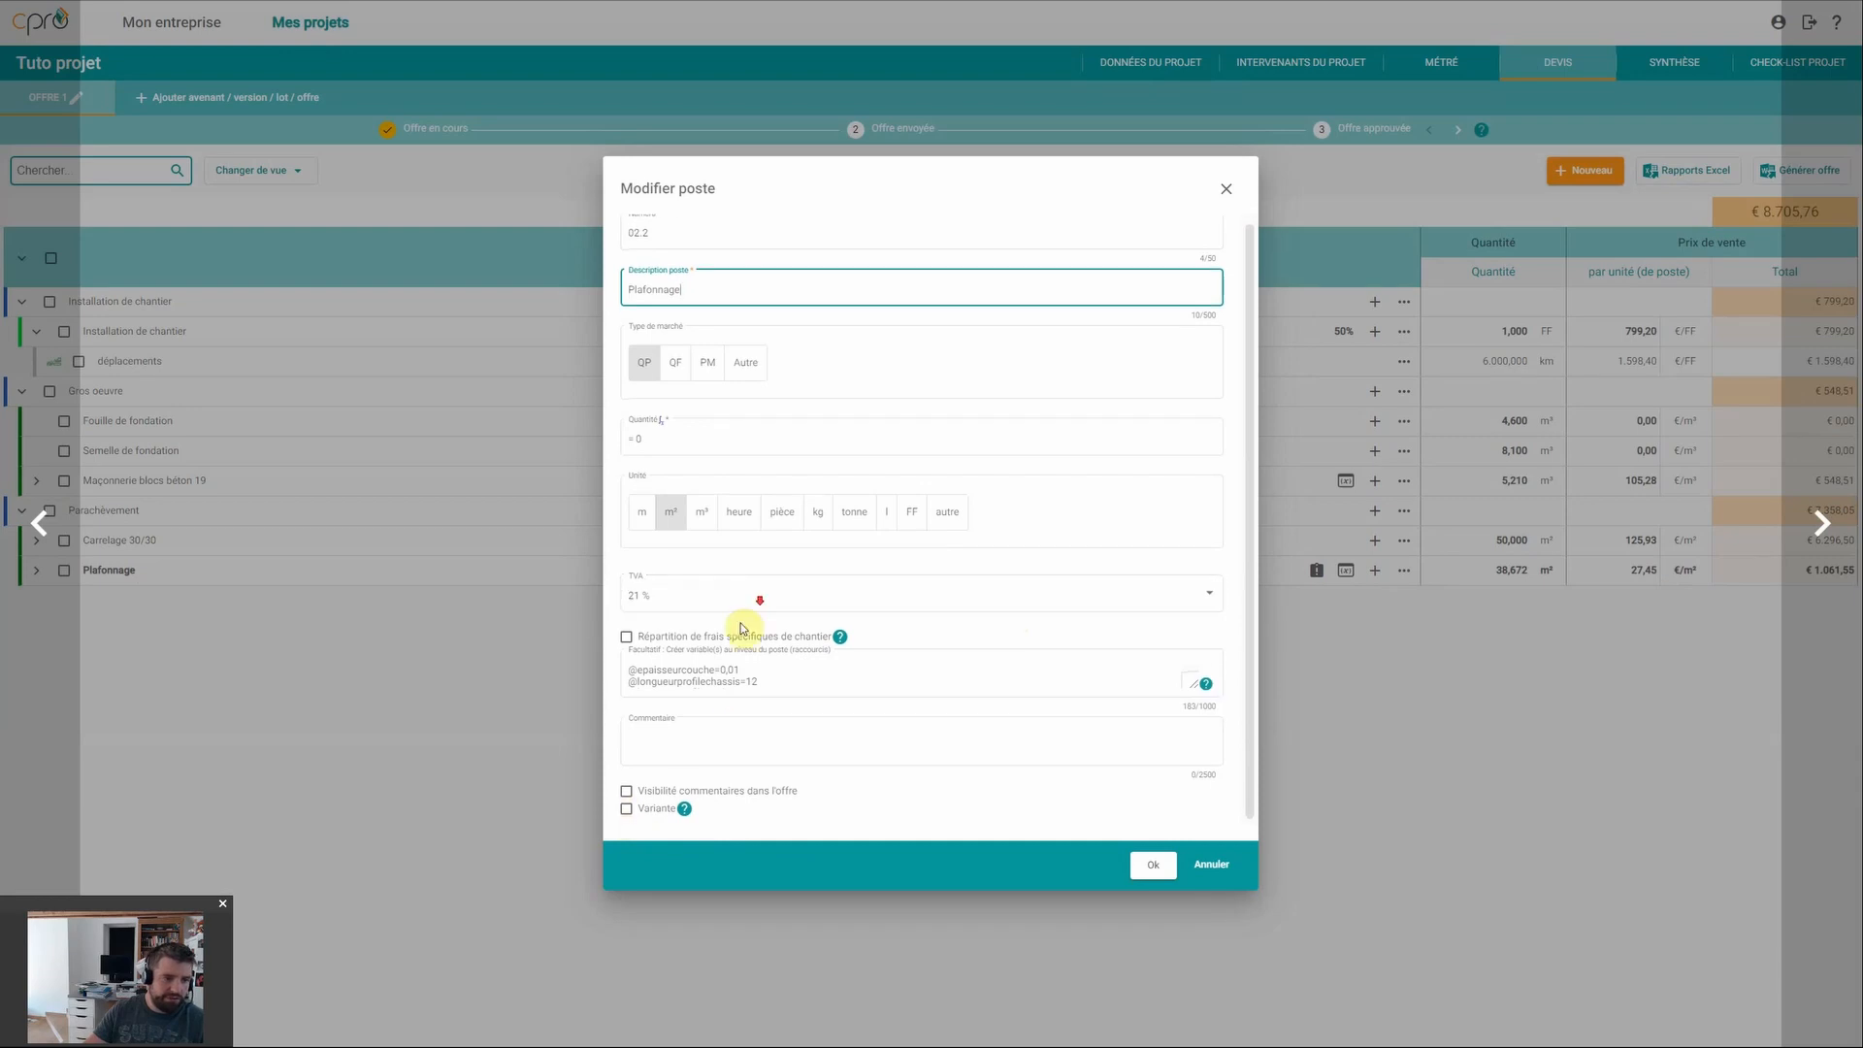
{"action": "scroll", "coordinate": [728, 677], "scroll_direction": "down", "scroll_amount": 1}
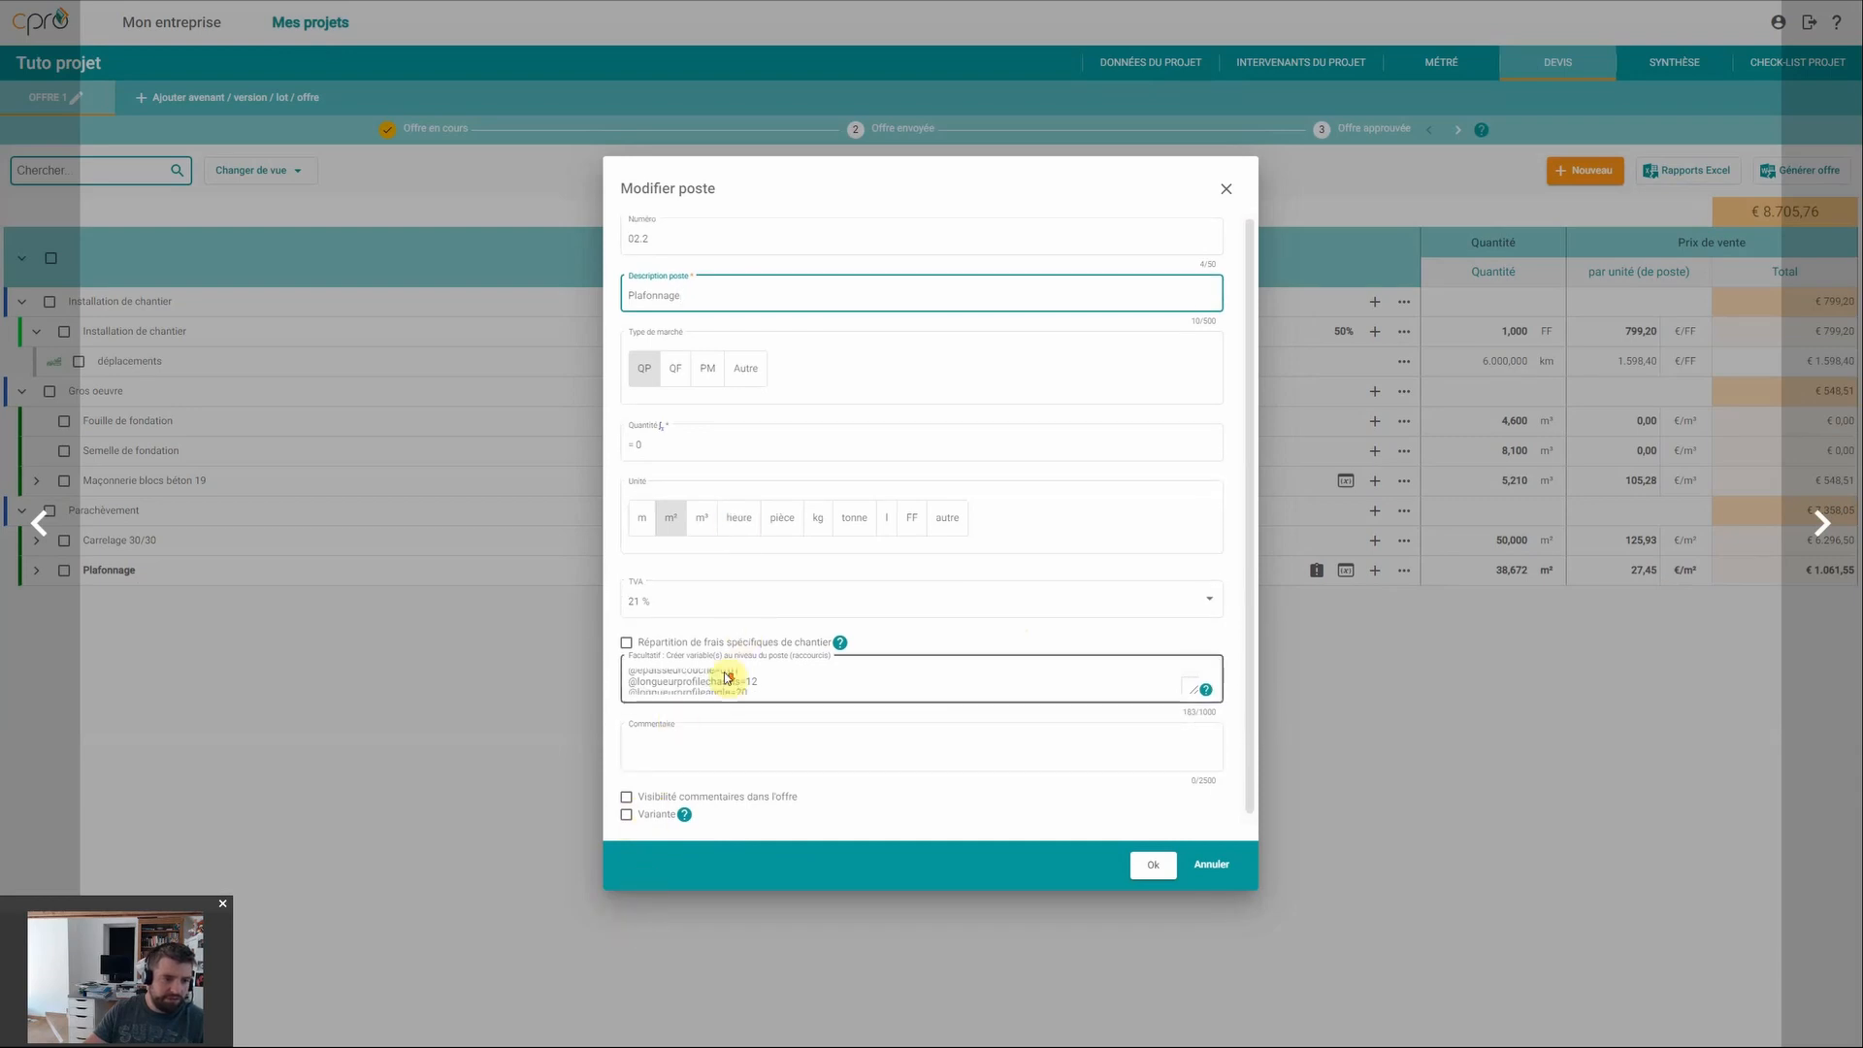
{"action": "left_click", "coordinate": [626, 810]}
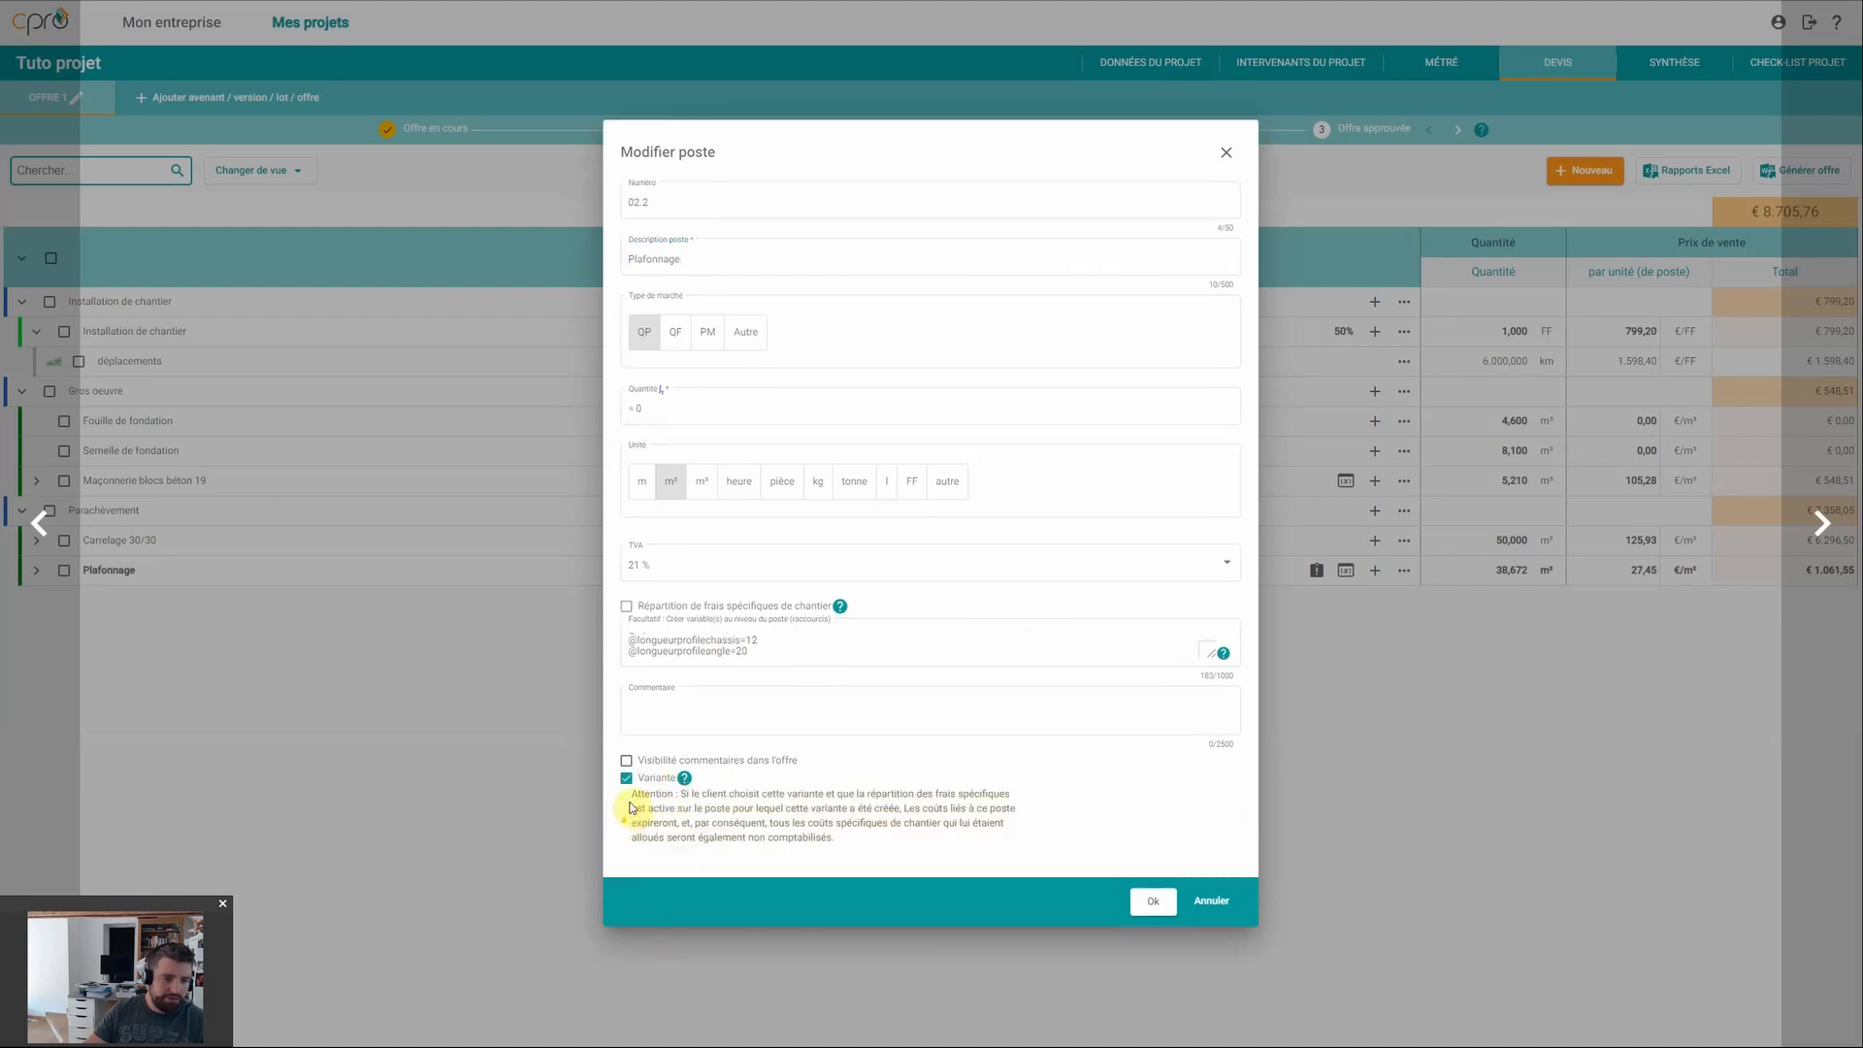
{"action": "left_click_drag", "start_coordinate": [635, 798], "coordinate": [860, 858]}
{"action": "left_click", "coordinate": [838, 866]}
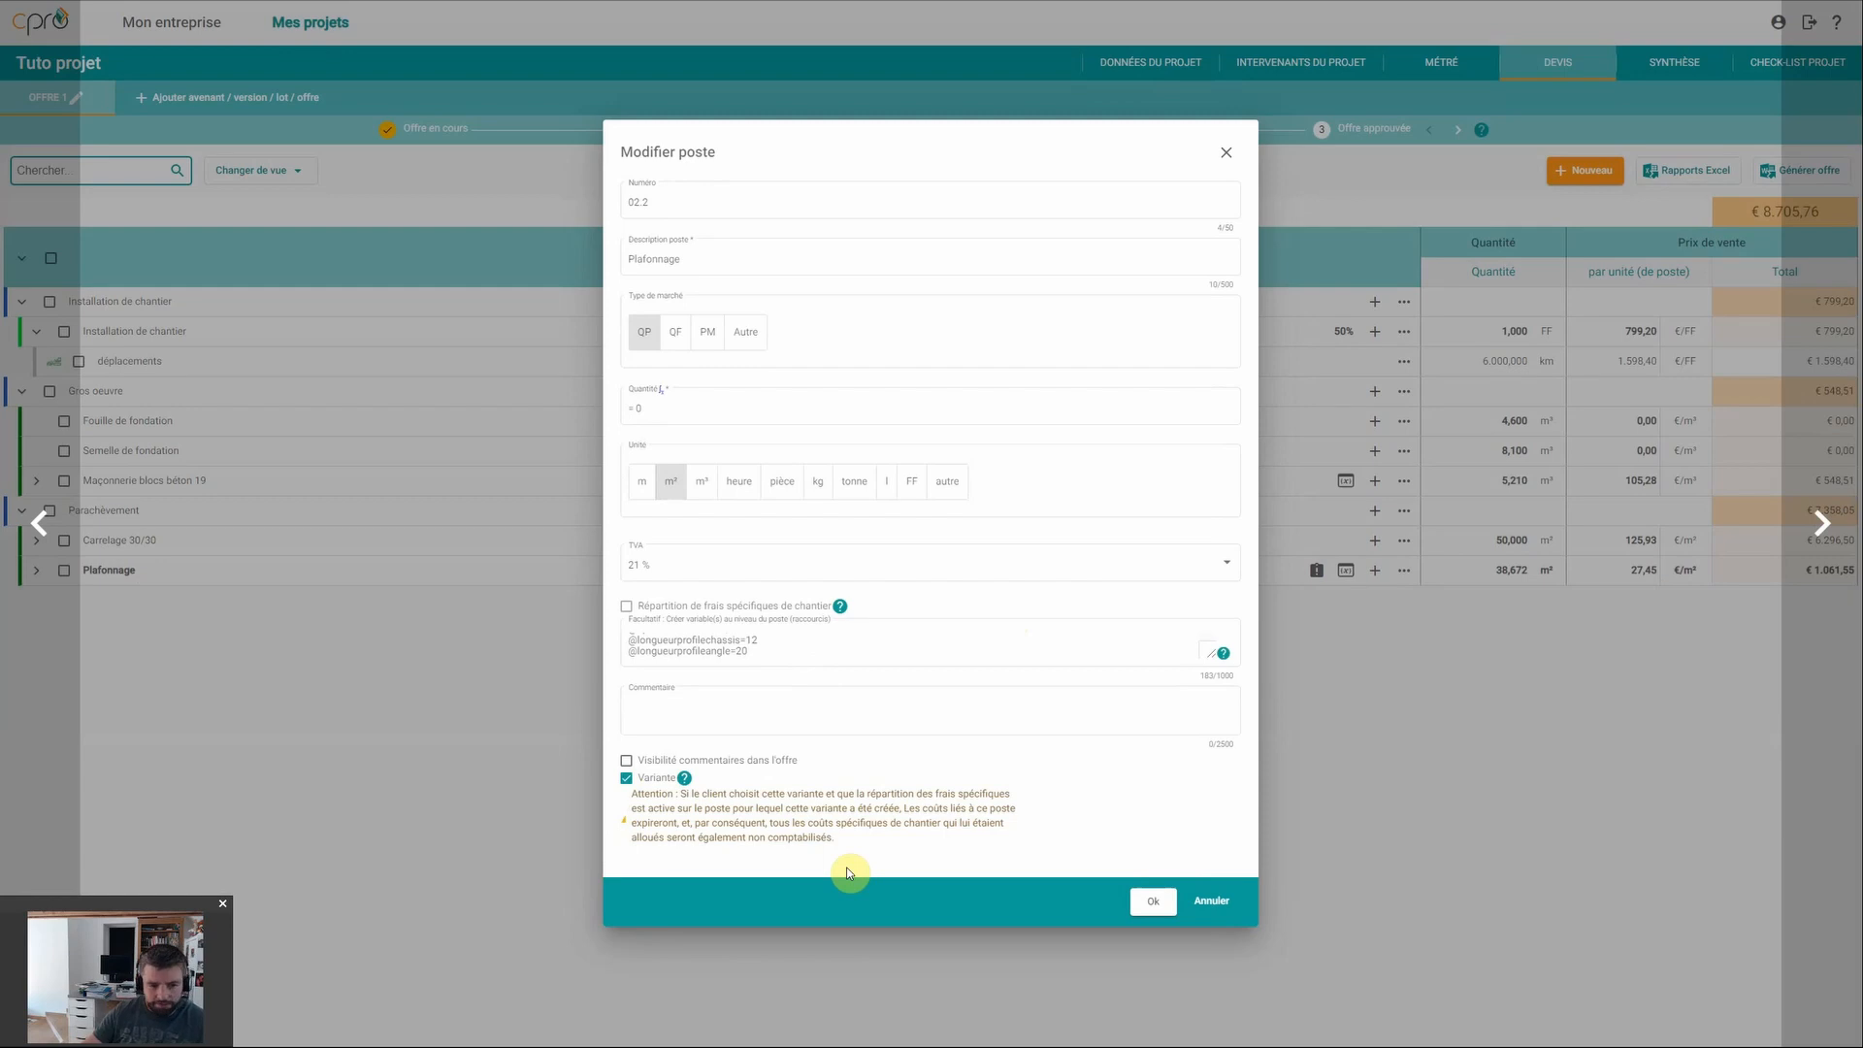
{"action": "left_click_drag", "start_coordinate": [631, 794], "coordinate": [820, 840]}
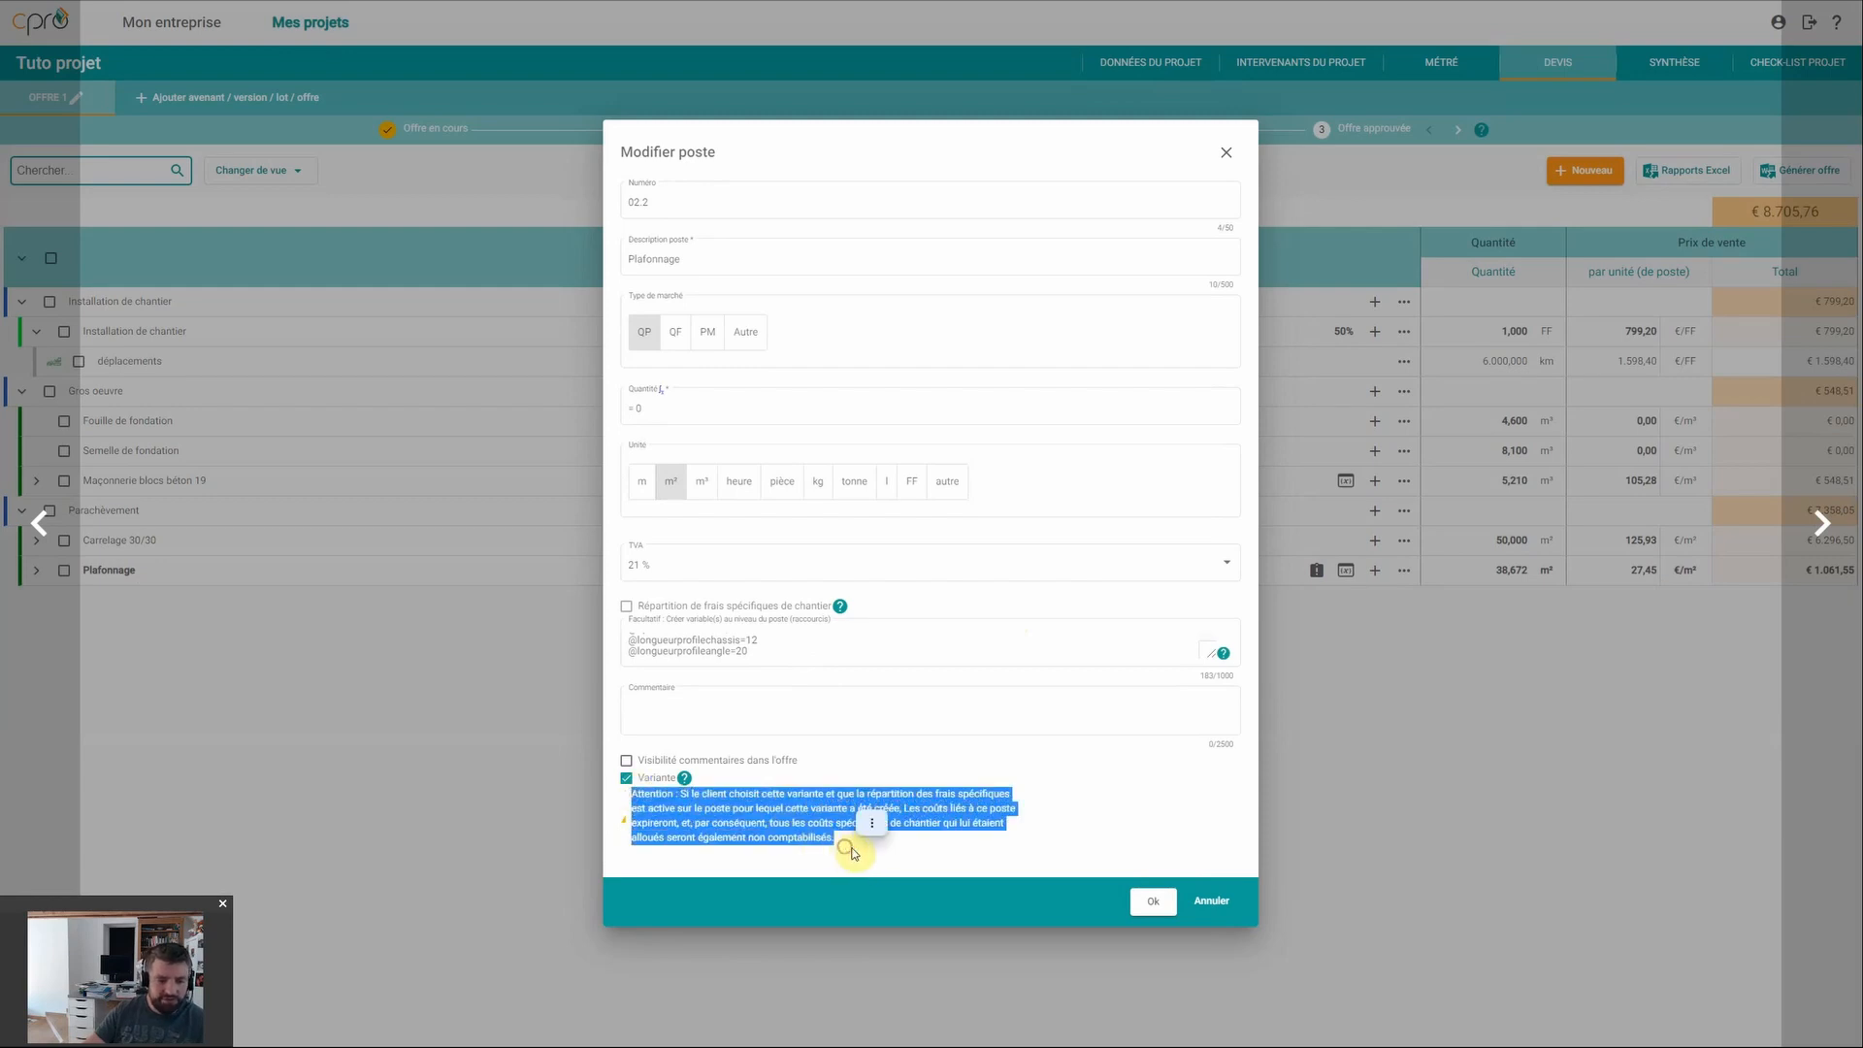
{"action": "left_click", "coordinate": [847, 847]}
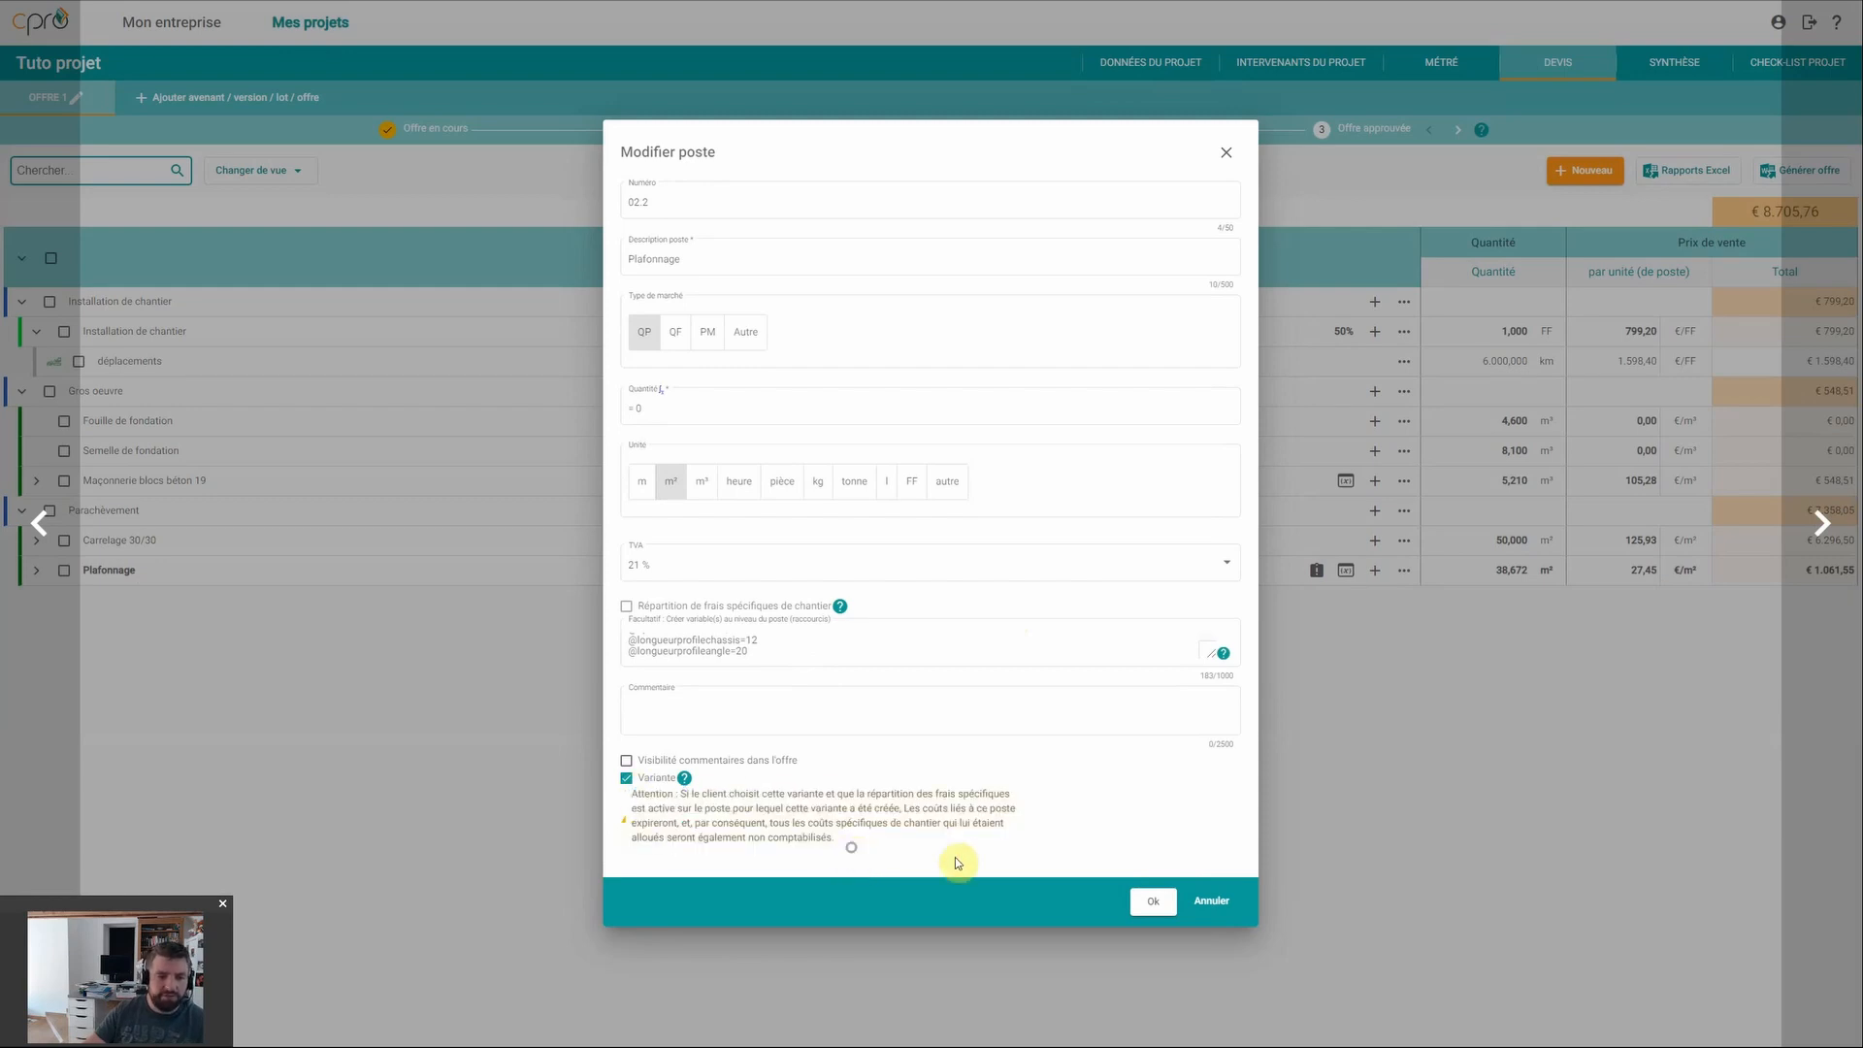
{"action": "left_click", "coordinate": [1159, 902]}
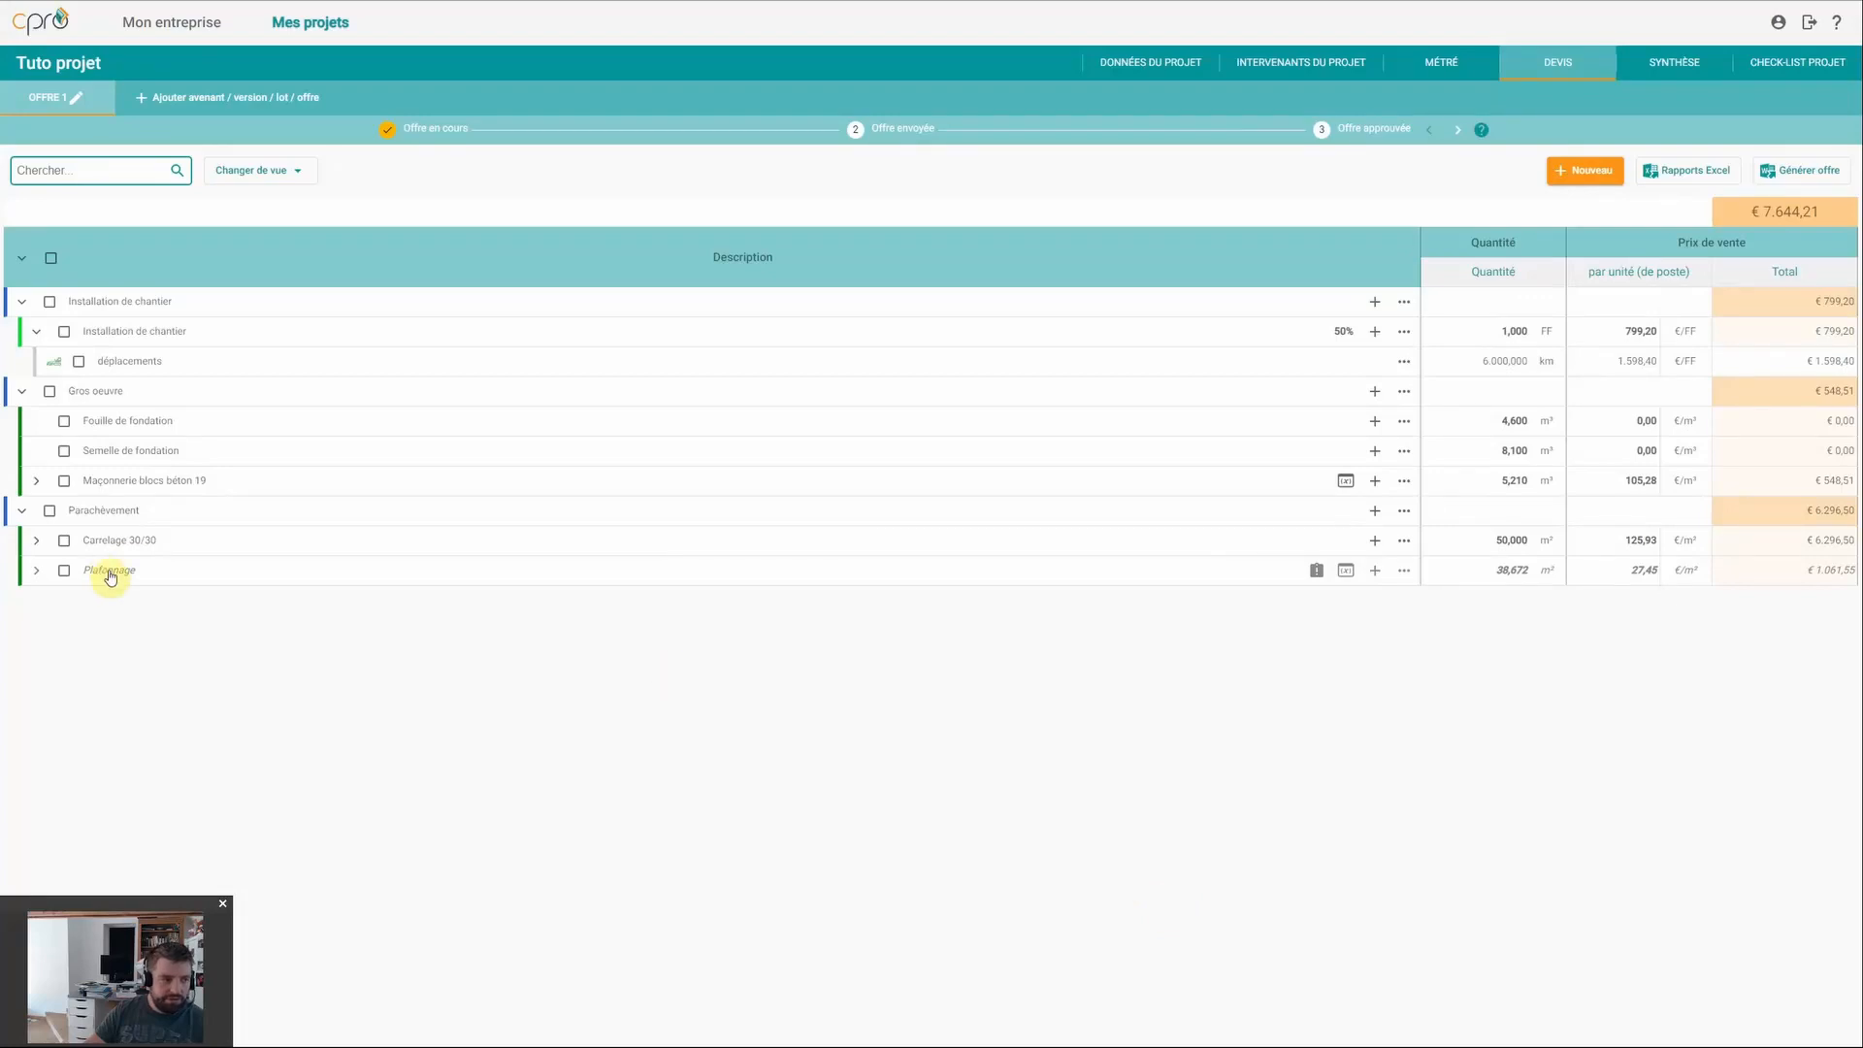
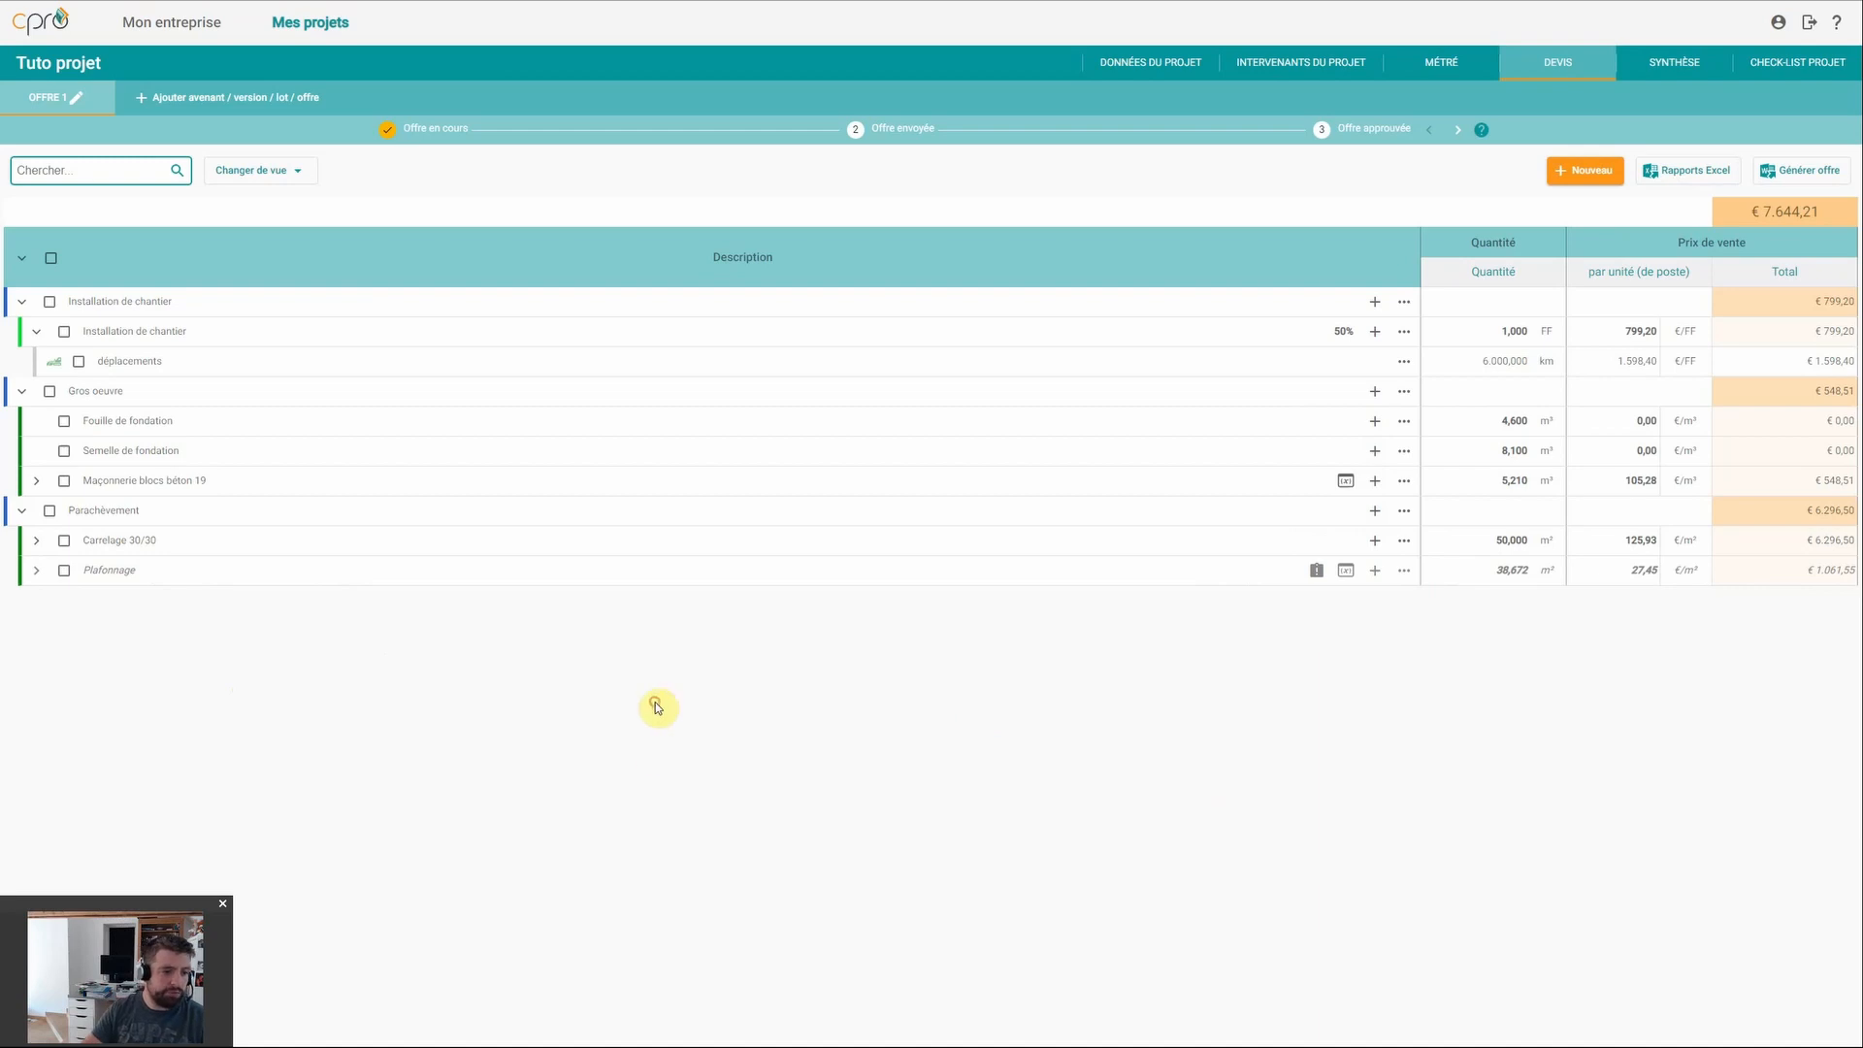
Step: Set the share of the Installation de chantier item distributed over the other quote items to 69% and save it
{"action": "left_click", "coordinate": [220, 339]}
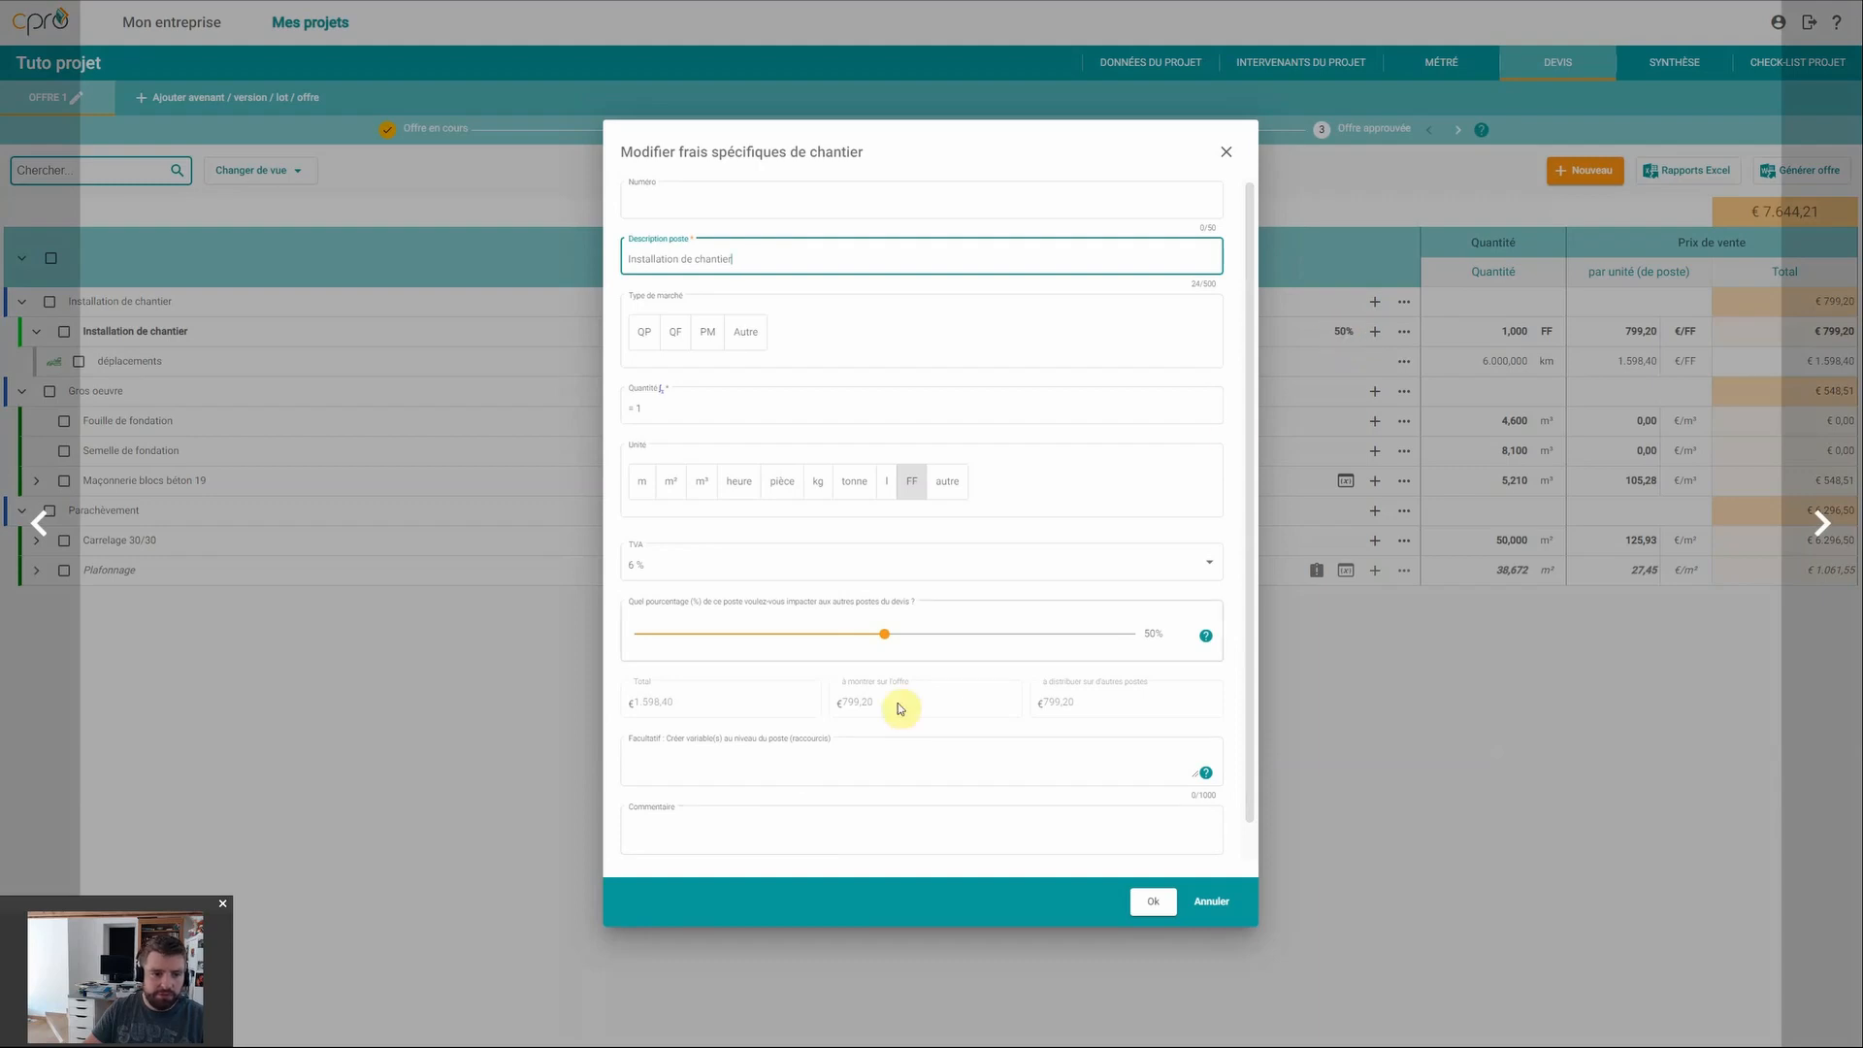
{"action": "left_click", "coordinate": [877, 634]}
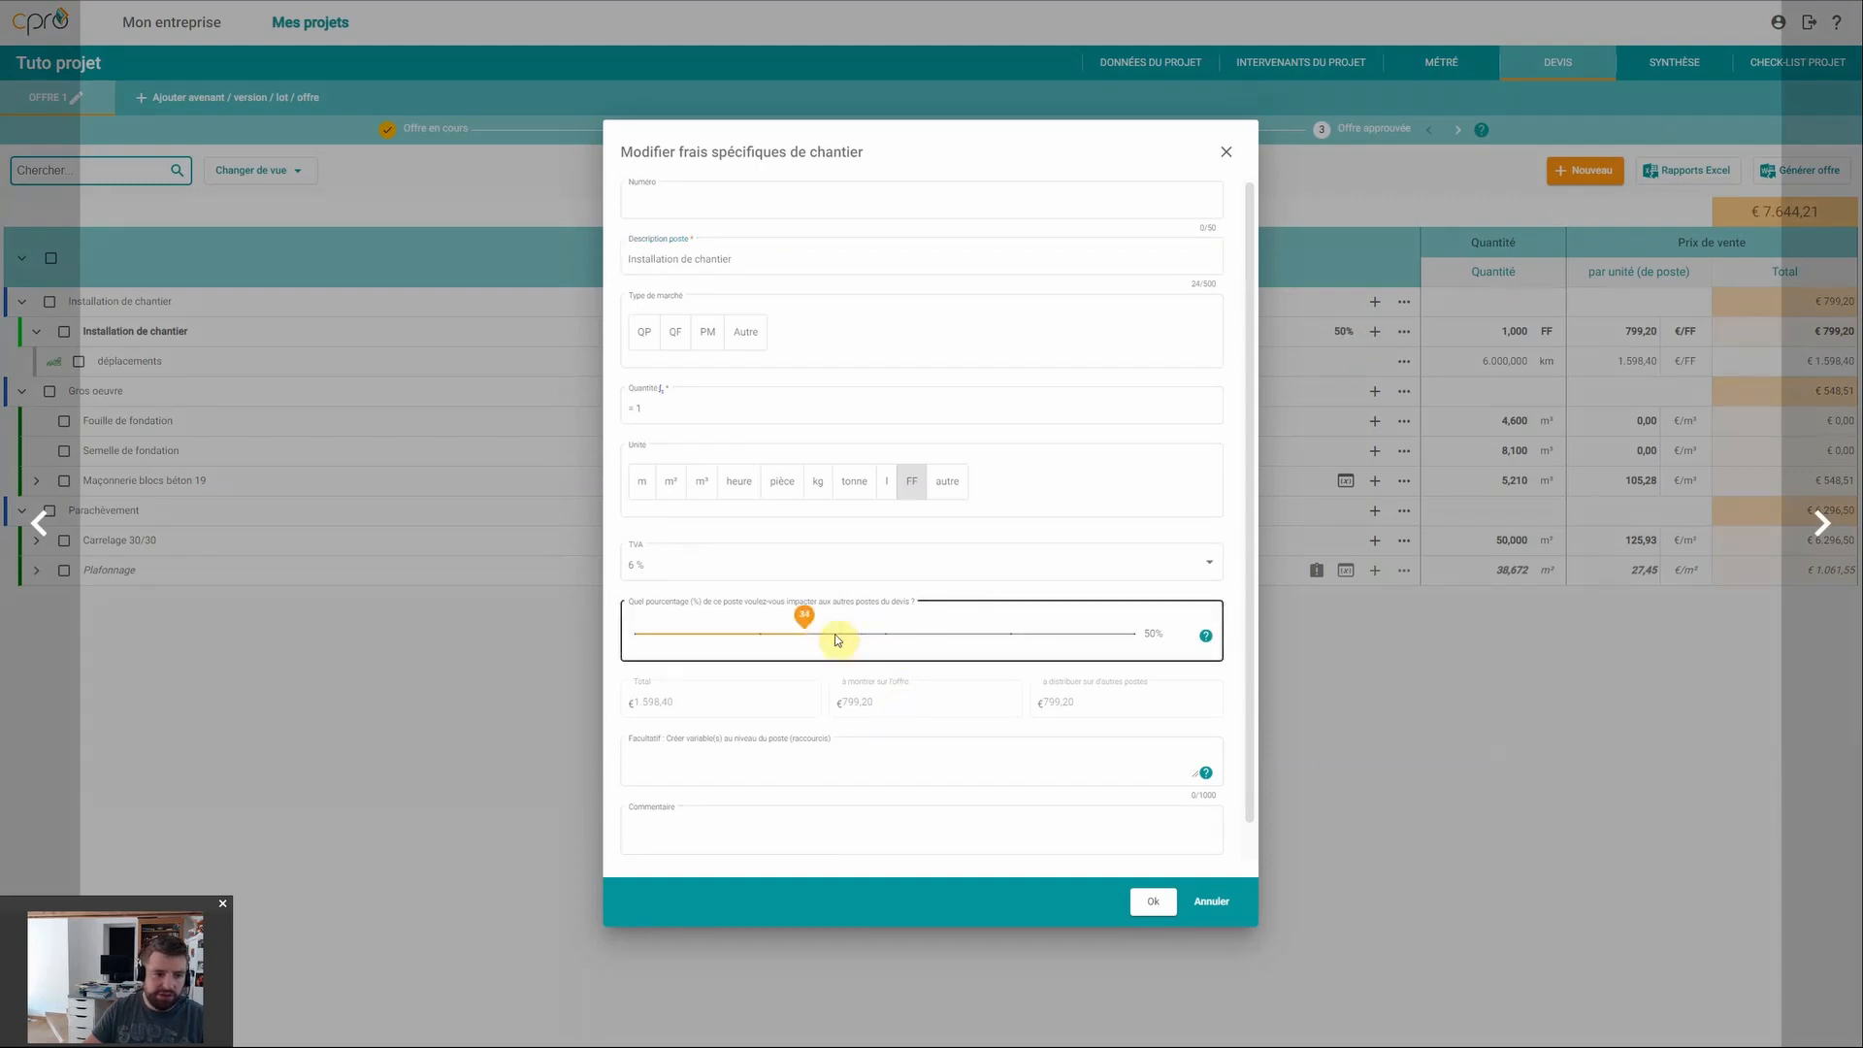
{"action": "left_click_drag", "start_coordinate": [751, 641], "coordinate": [805, 636]}
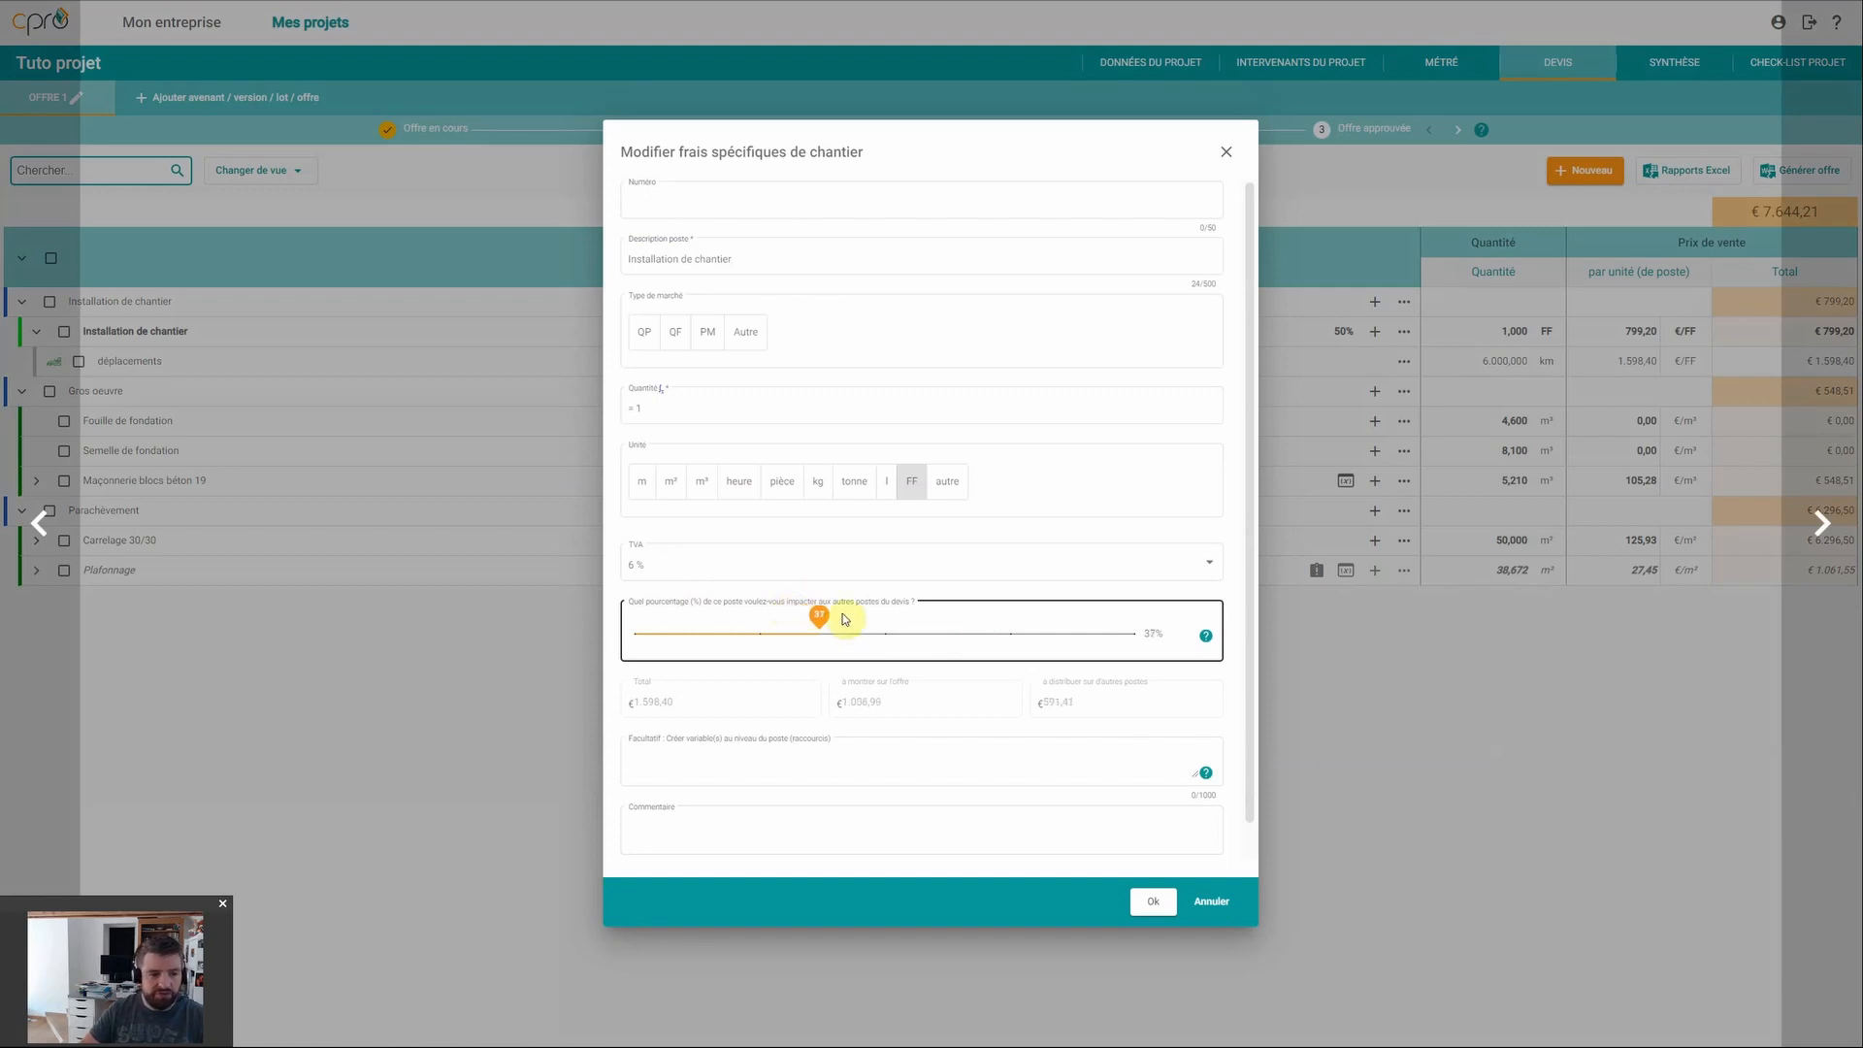
{"action": "key", "text": "Right"}
{"action": "key", "text": "Right"}
{"action": "key", "text": "Right"}
{"action": "key", "text": "Right"}
{"action": "key", "text": "Right"}
{"action": "key", "text": "Right"}
{"action": "key", "text": "Right"}
{"action": "key", "text": "Right"}
{"action": "key", "text": "Right"}
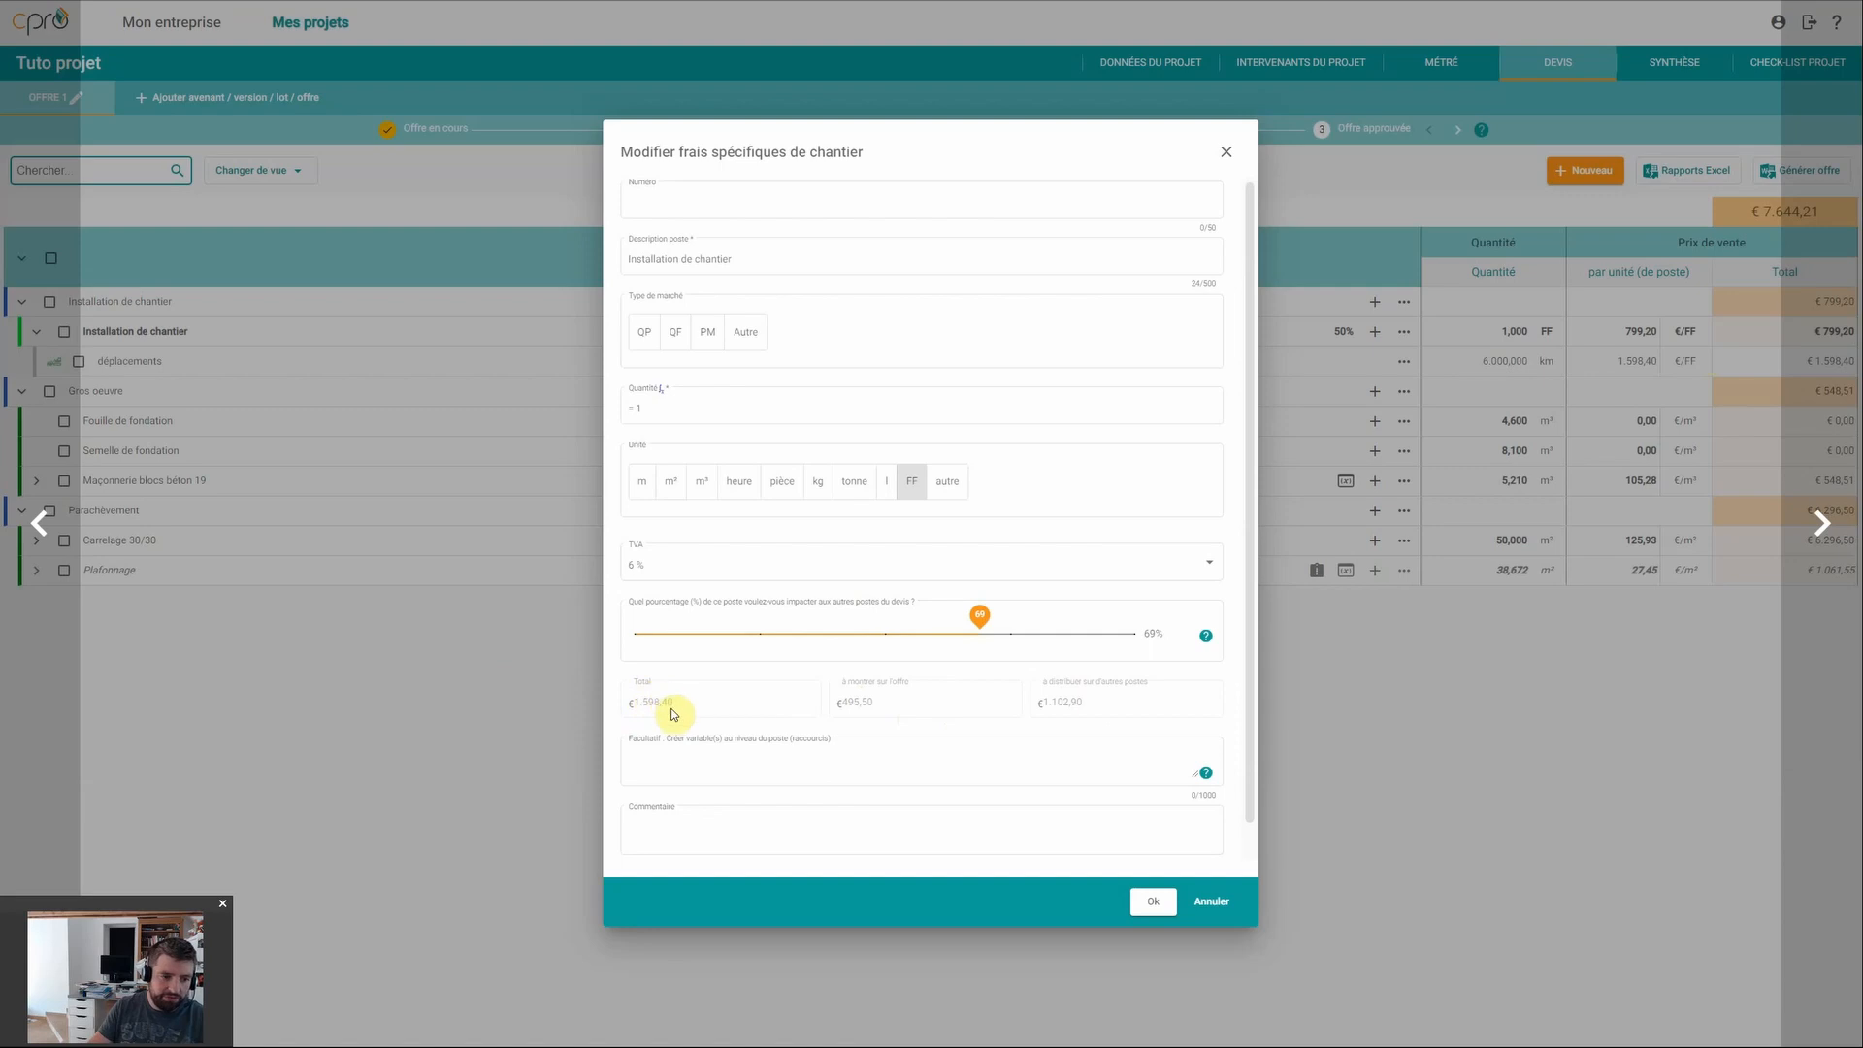
{"action": "left_click", "coordinate": [1154, 902]}
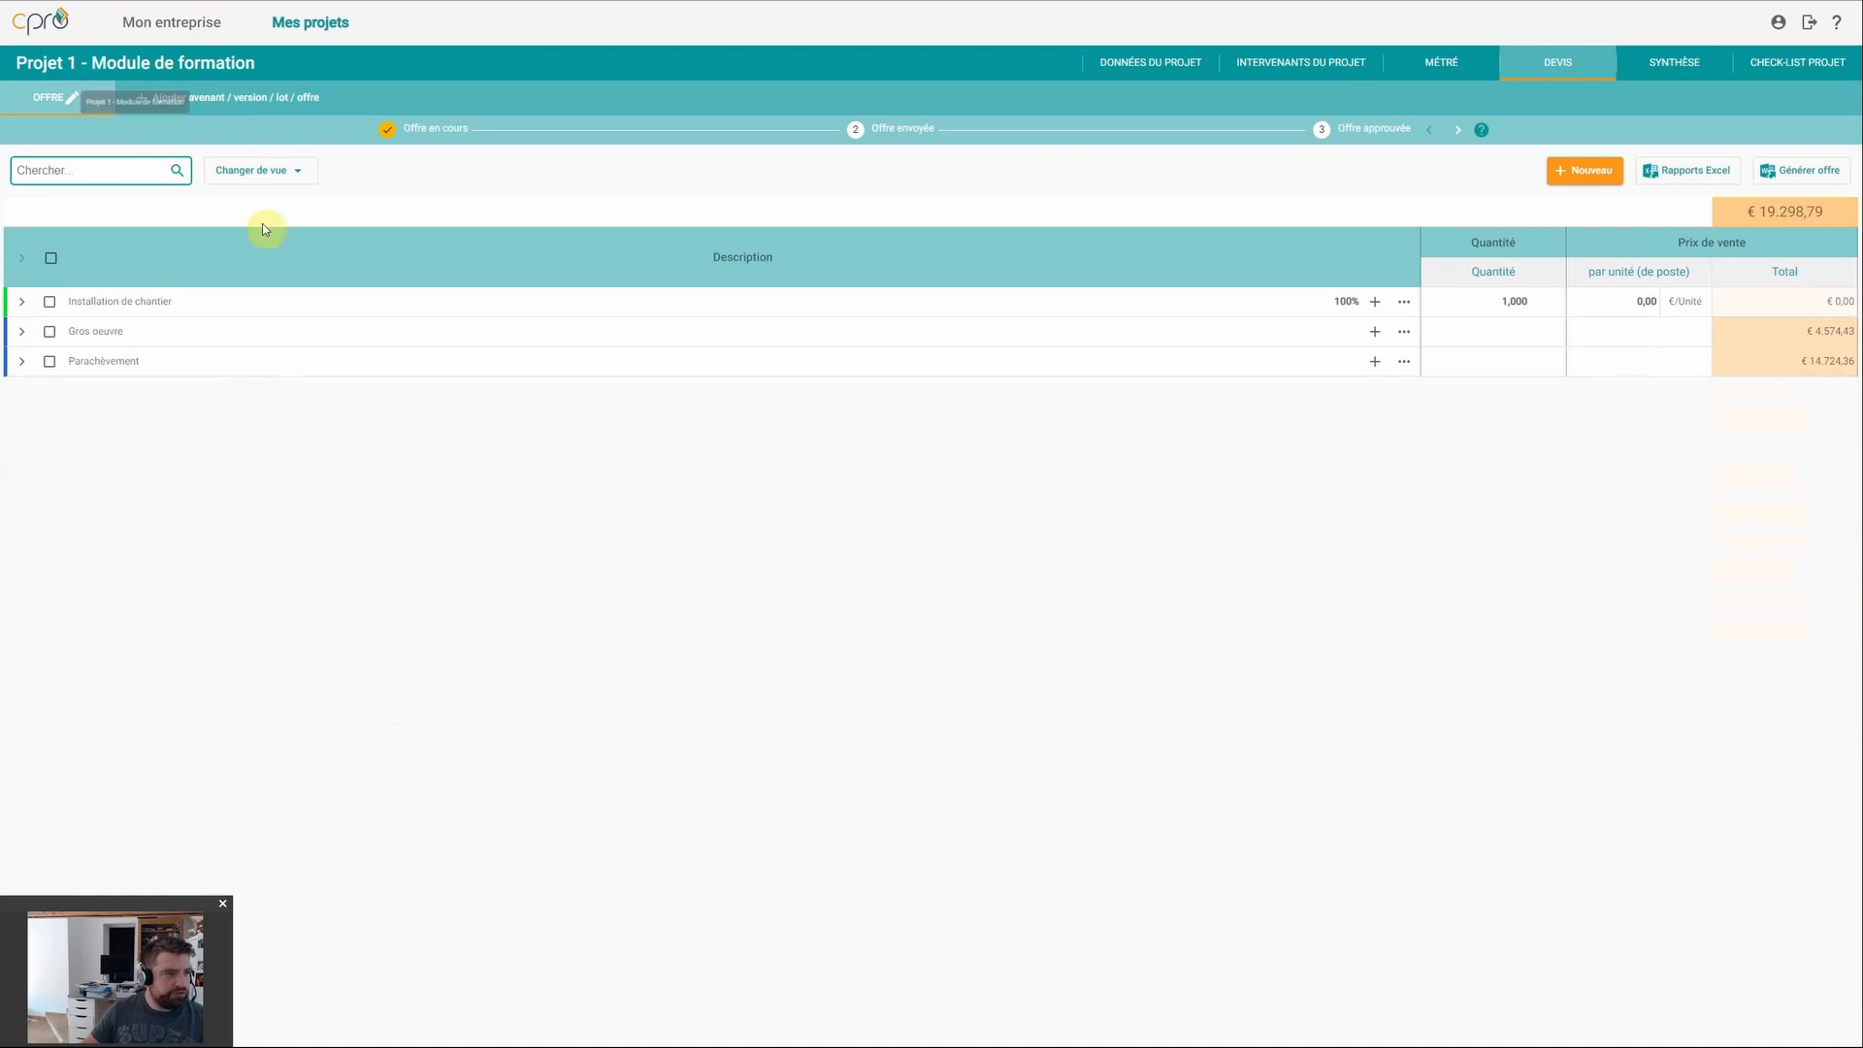
Step: In Projet 1 - Module de formation, expand Installation de chantier, Gros oeuvre and Parachèvement, and inspect the resources of the Parachèvement items
{"action": "left_click", "coordinate": [22, 361]}
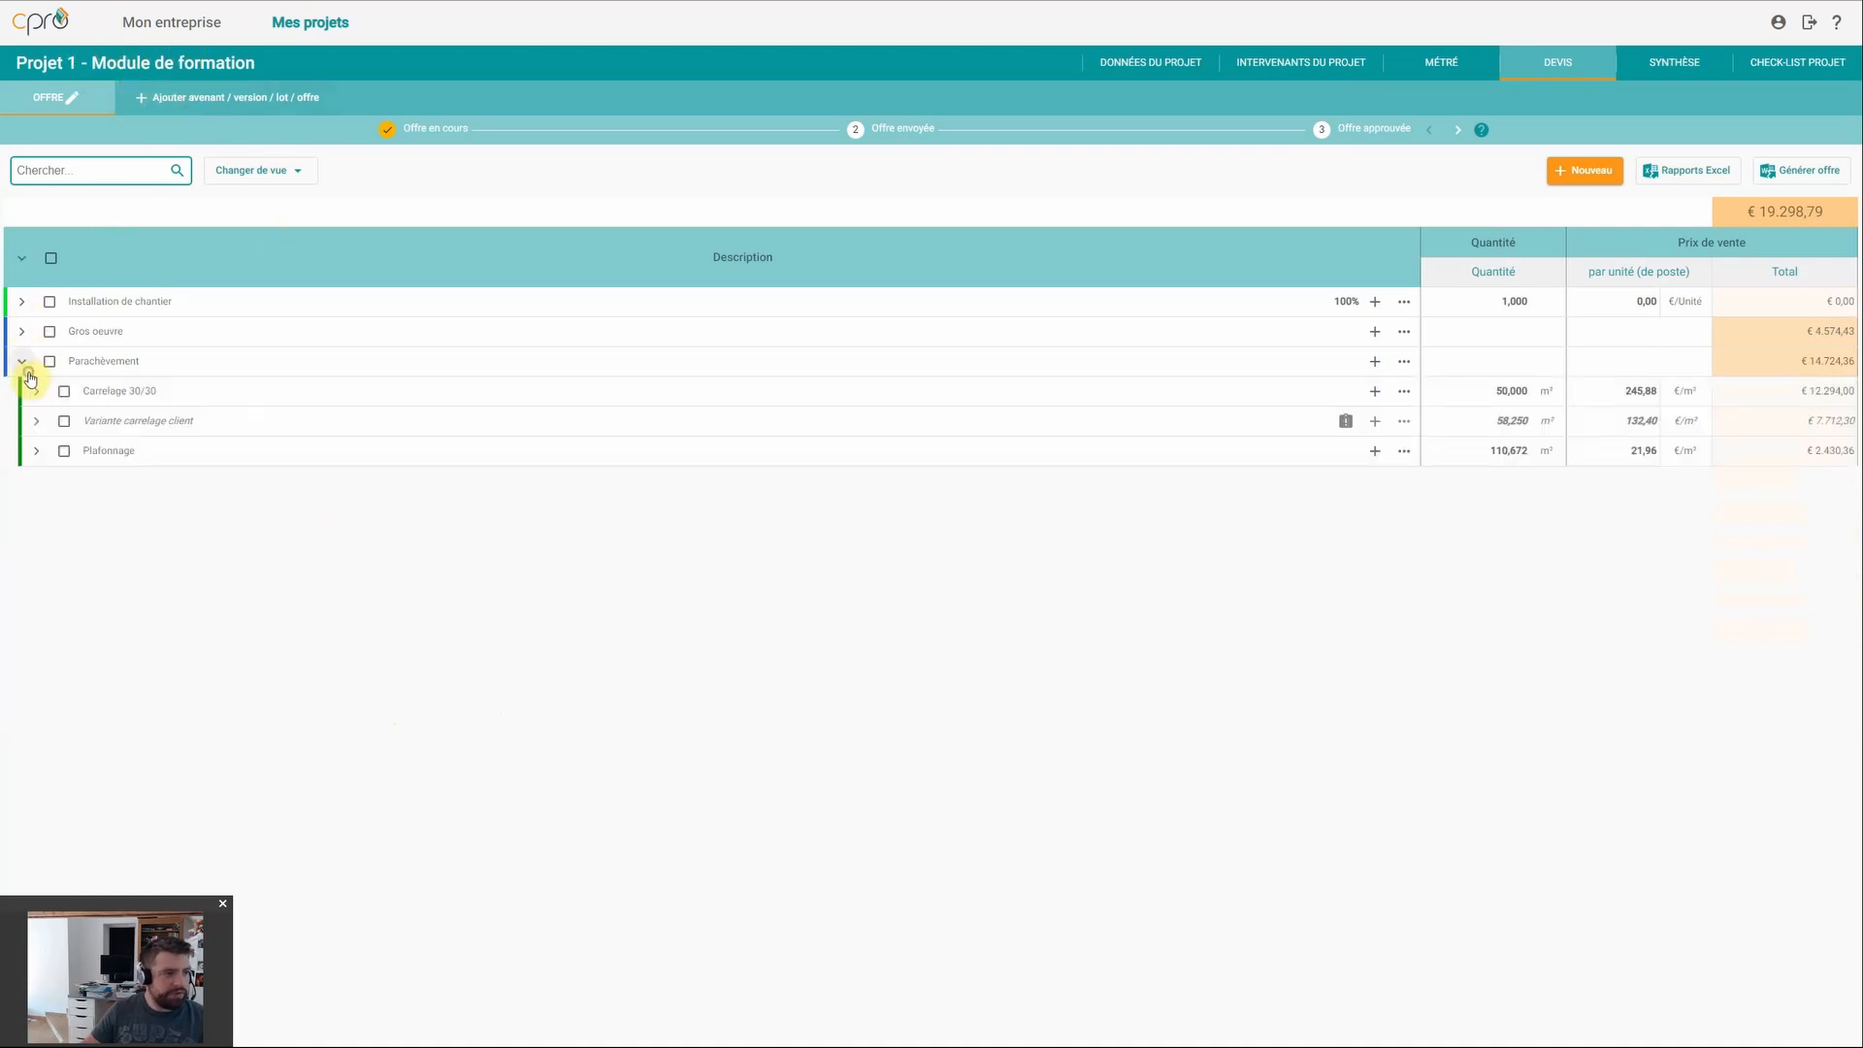
{"action": "left_click", "coordinate": [26, 330]}
{"action": "left_click", "coordinate": [22, 303]}
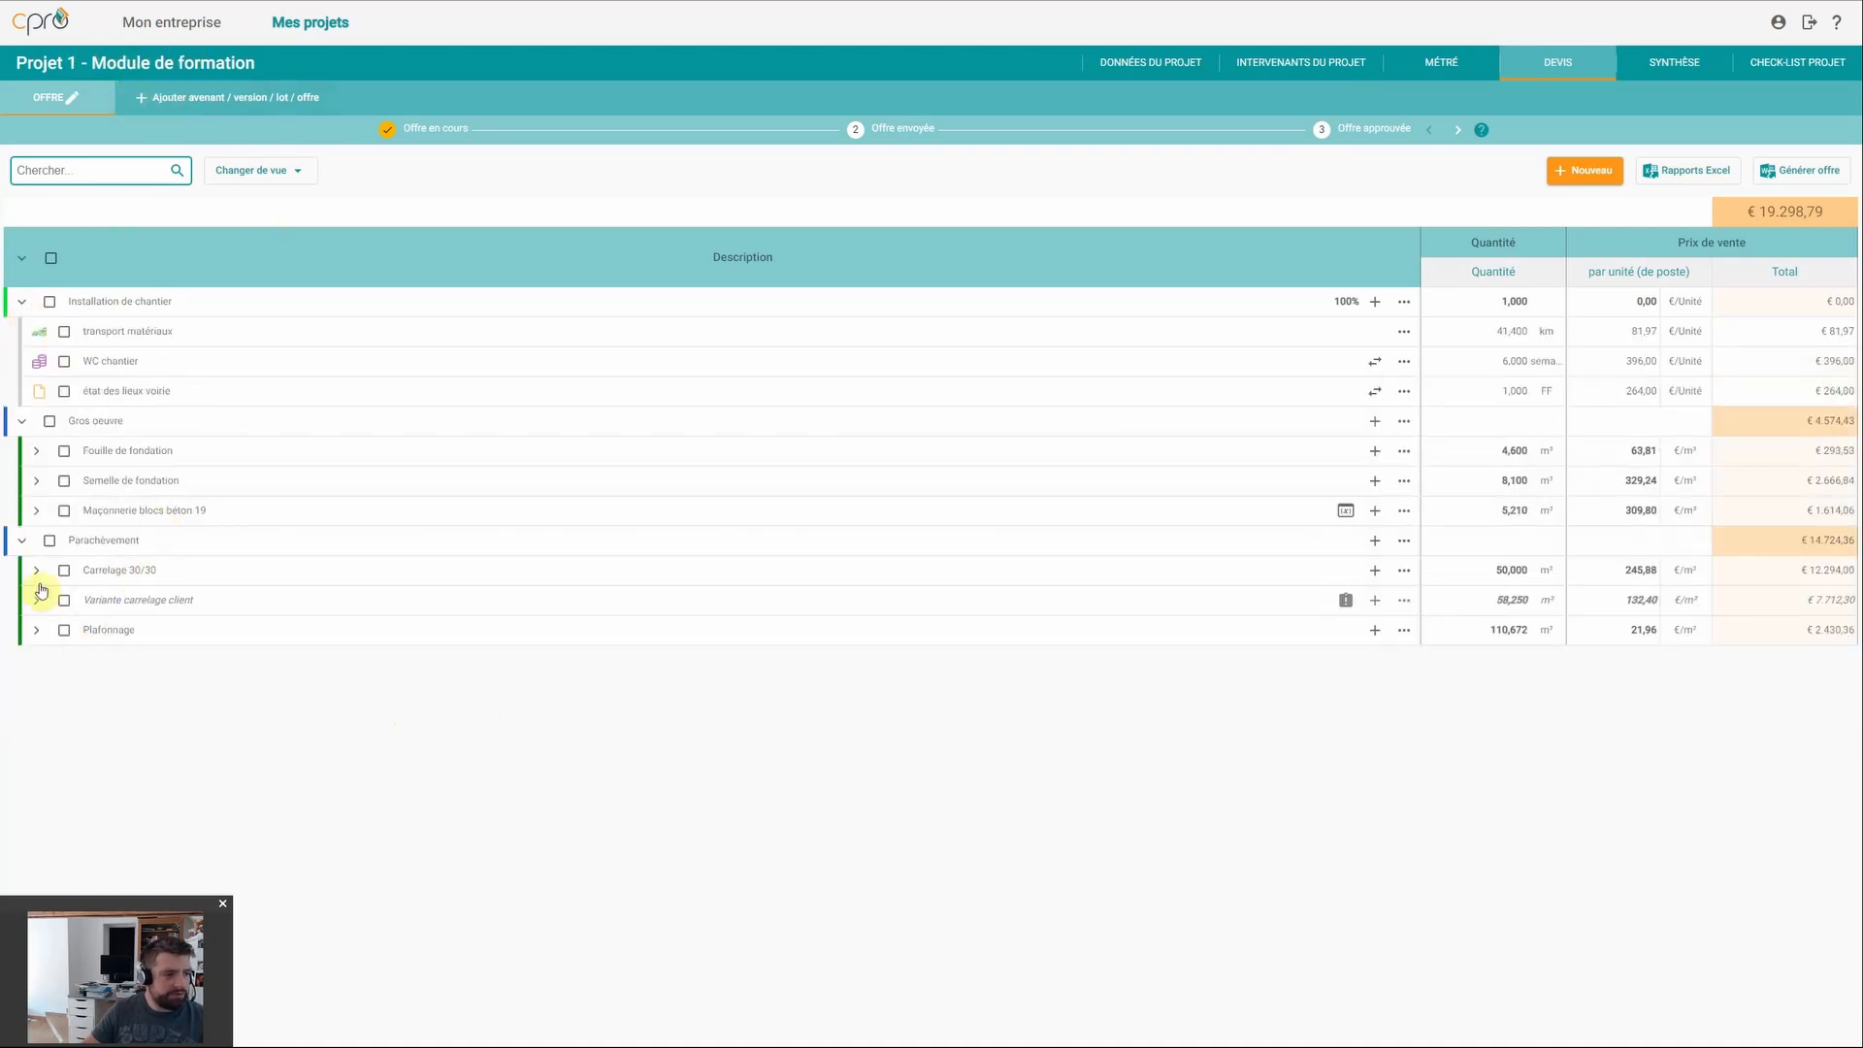
{"action": "left_click", "coordinate": [36, 630]}
{"action": "left_click", "coordinate": [36, 600]}
{"action": "left_click", "coordinate": [36, 569]}
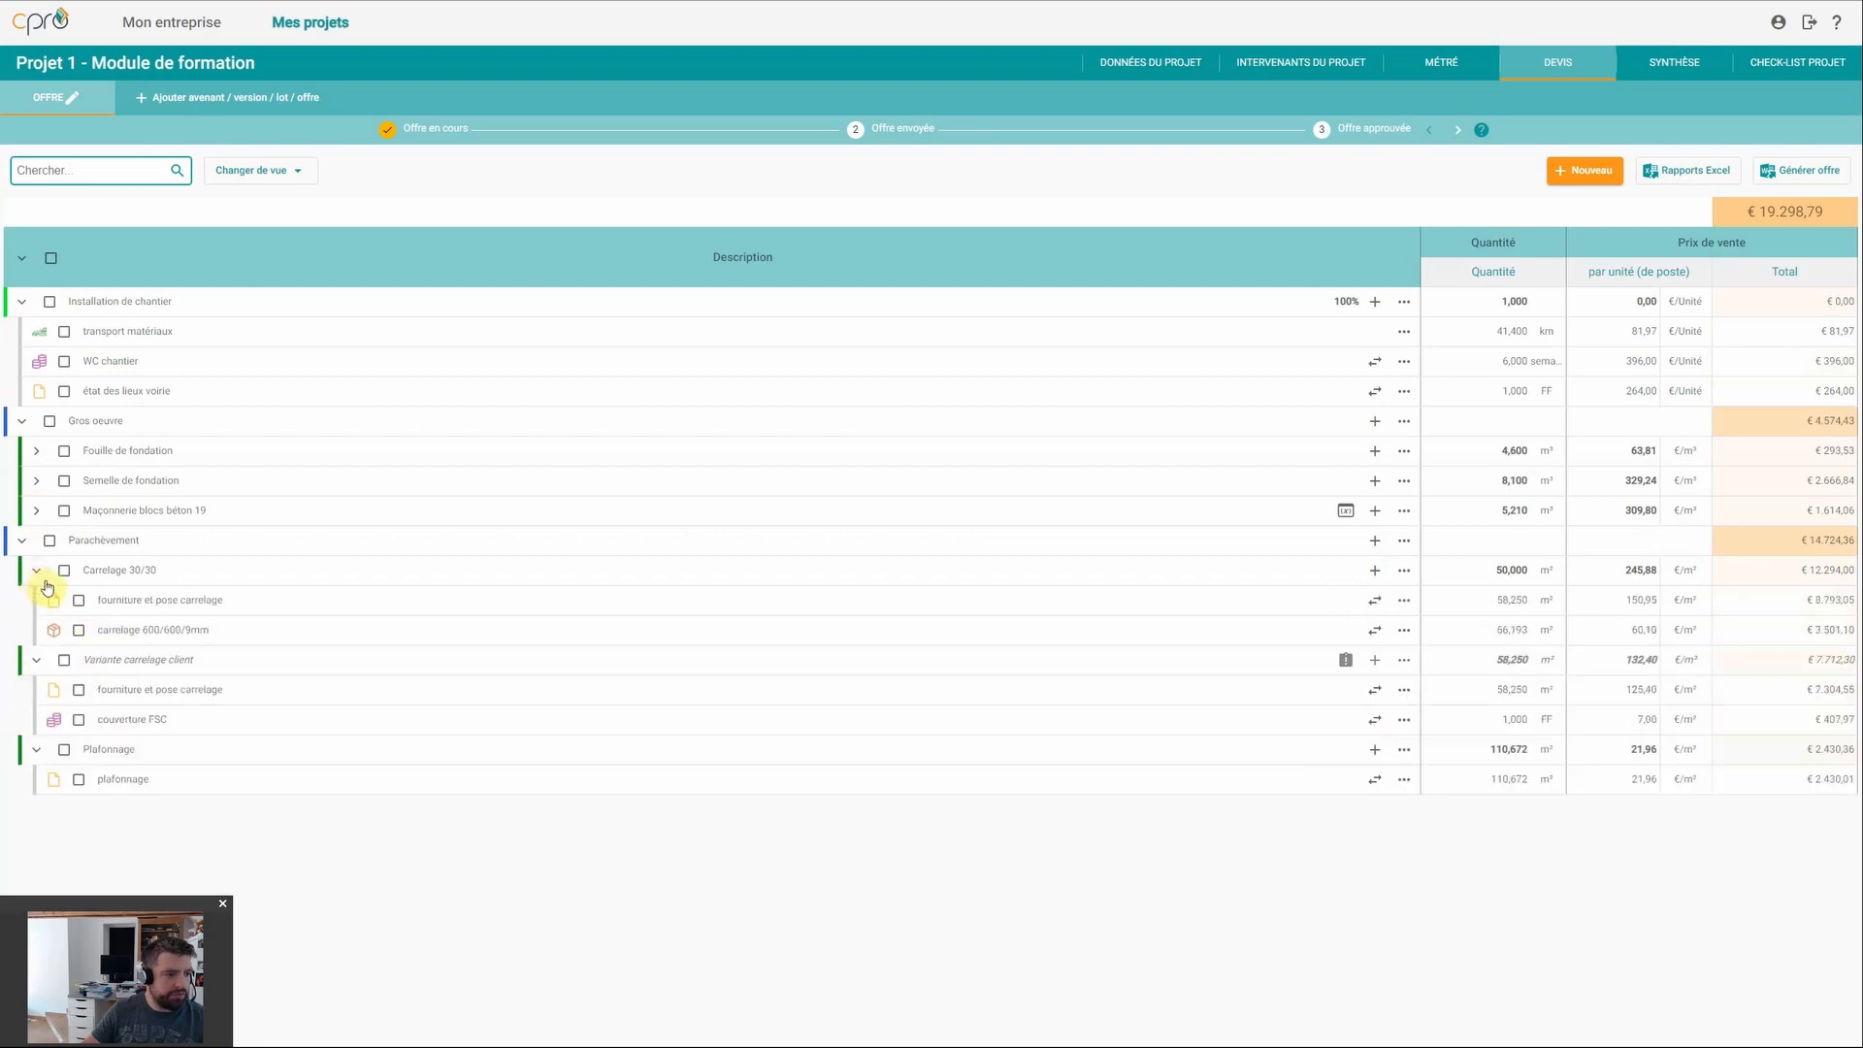
{"action": "left_click", "coordinate": [36, 569]}
{"action": "left_click", "coordinate": [42, 602]}
{"action": "left_click", "coordinate": [36, 630]}
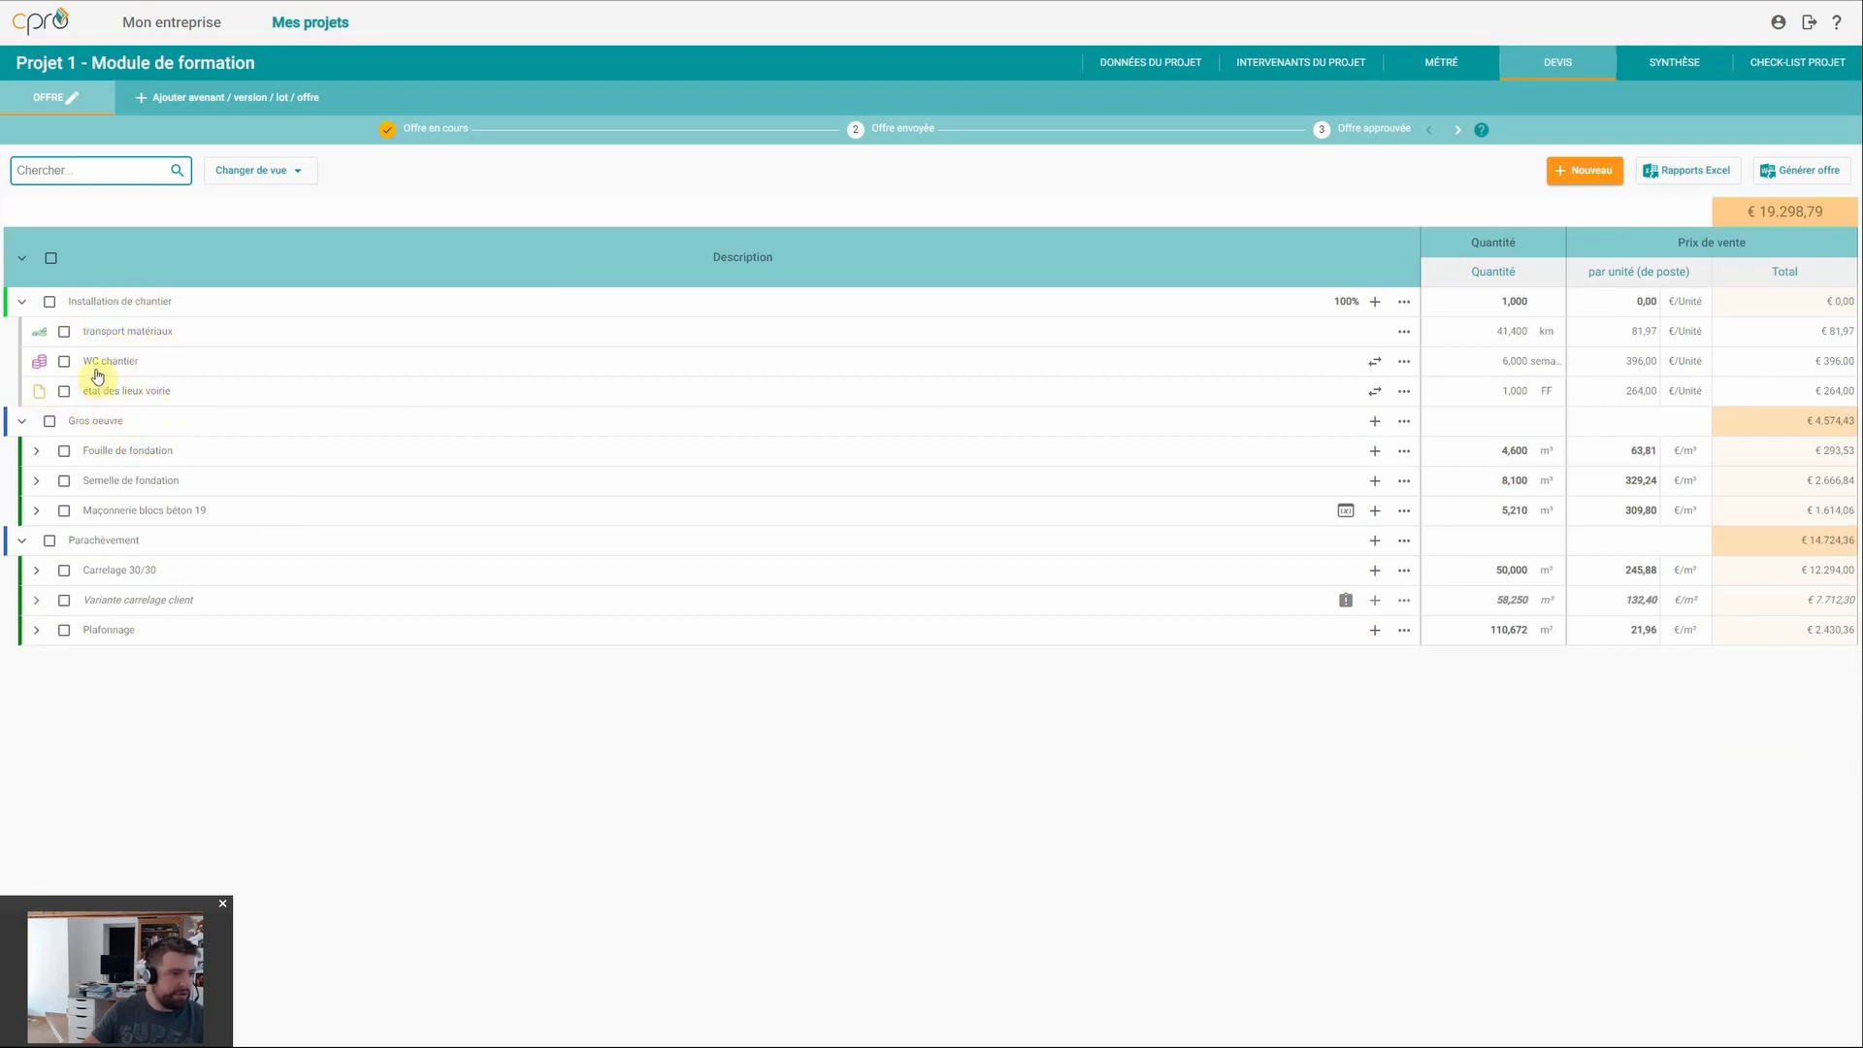
Step: Set the share of Installation de chantier distributed over the other items to 75% and save the item
{"action": "mouse_move", "coordinate": [1354, 325]}
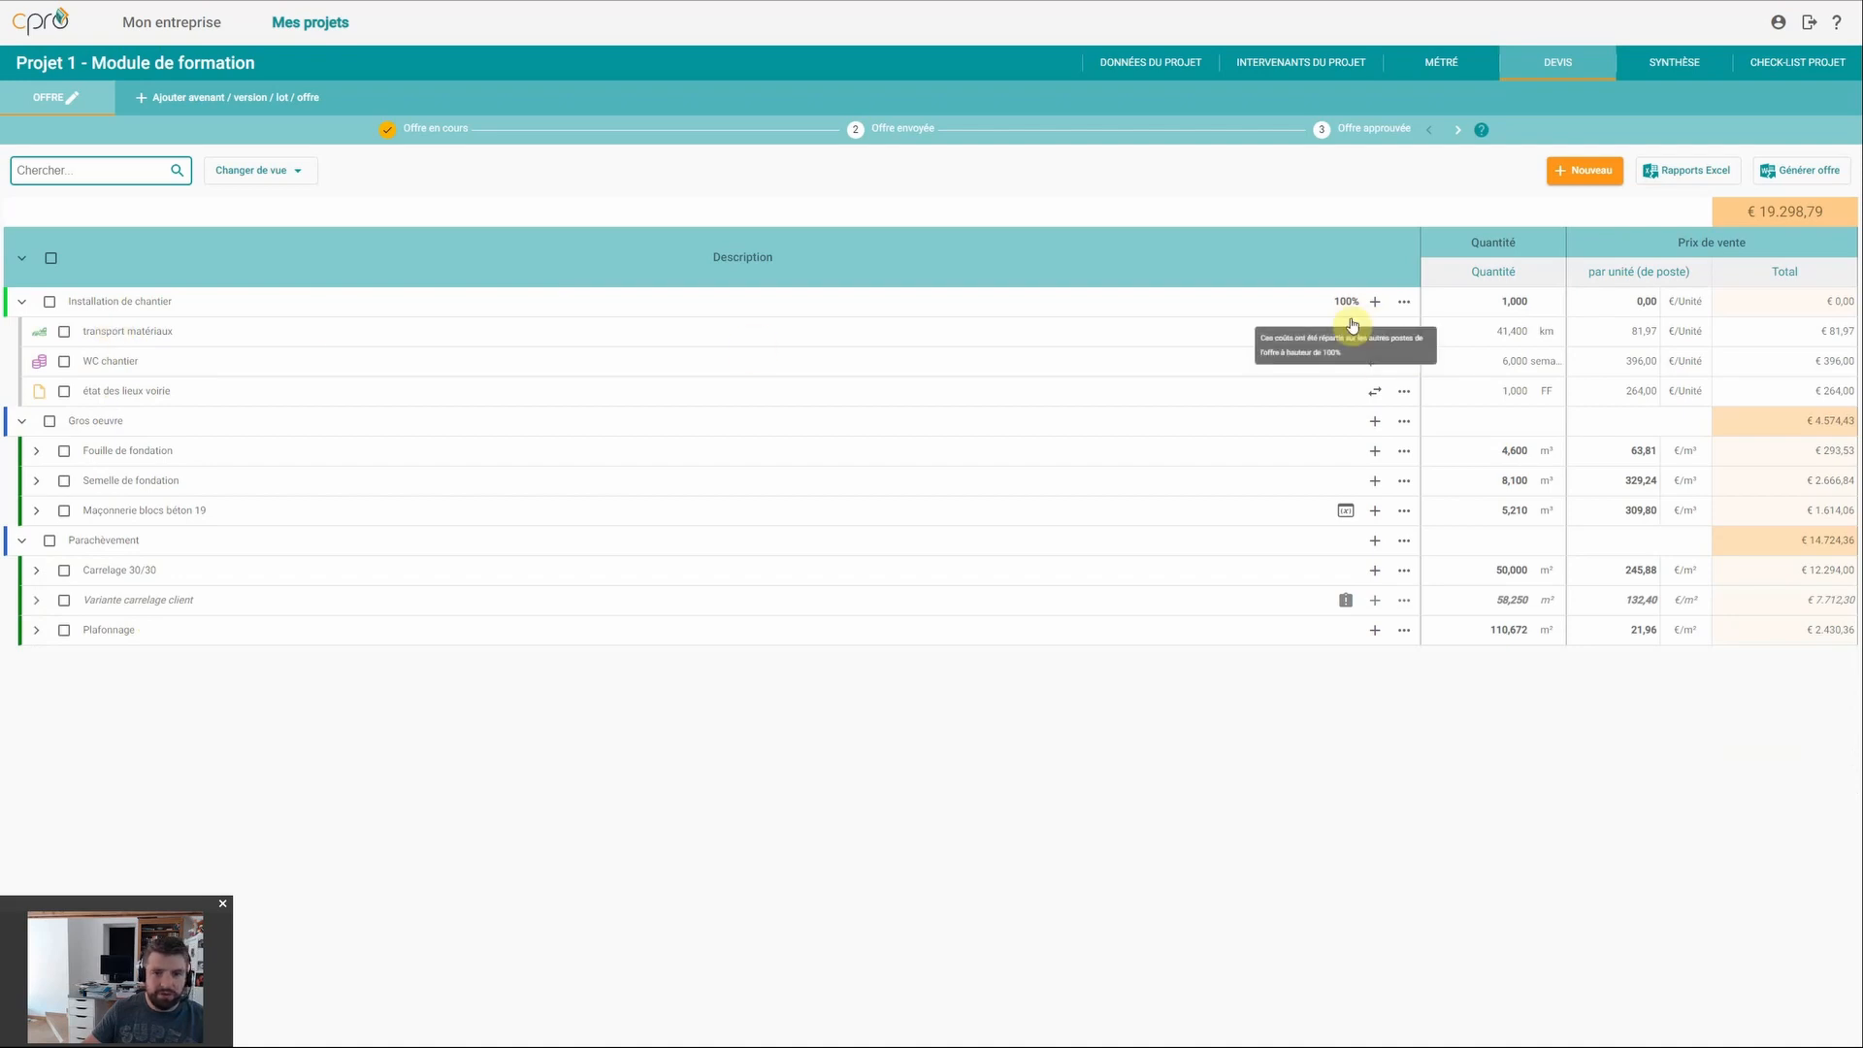
{"action": "left_click", "coordinate": [1031, 299]}
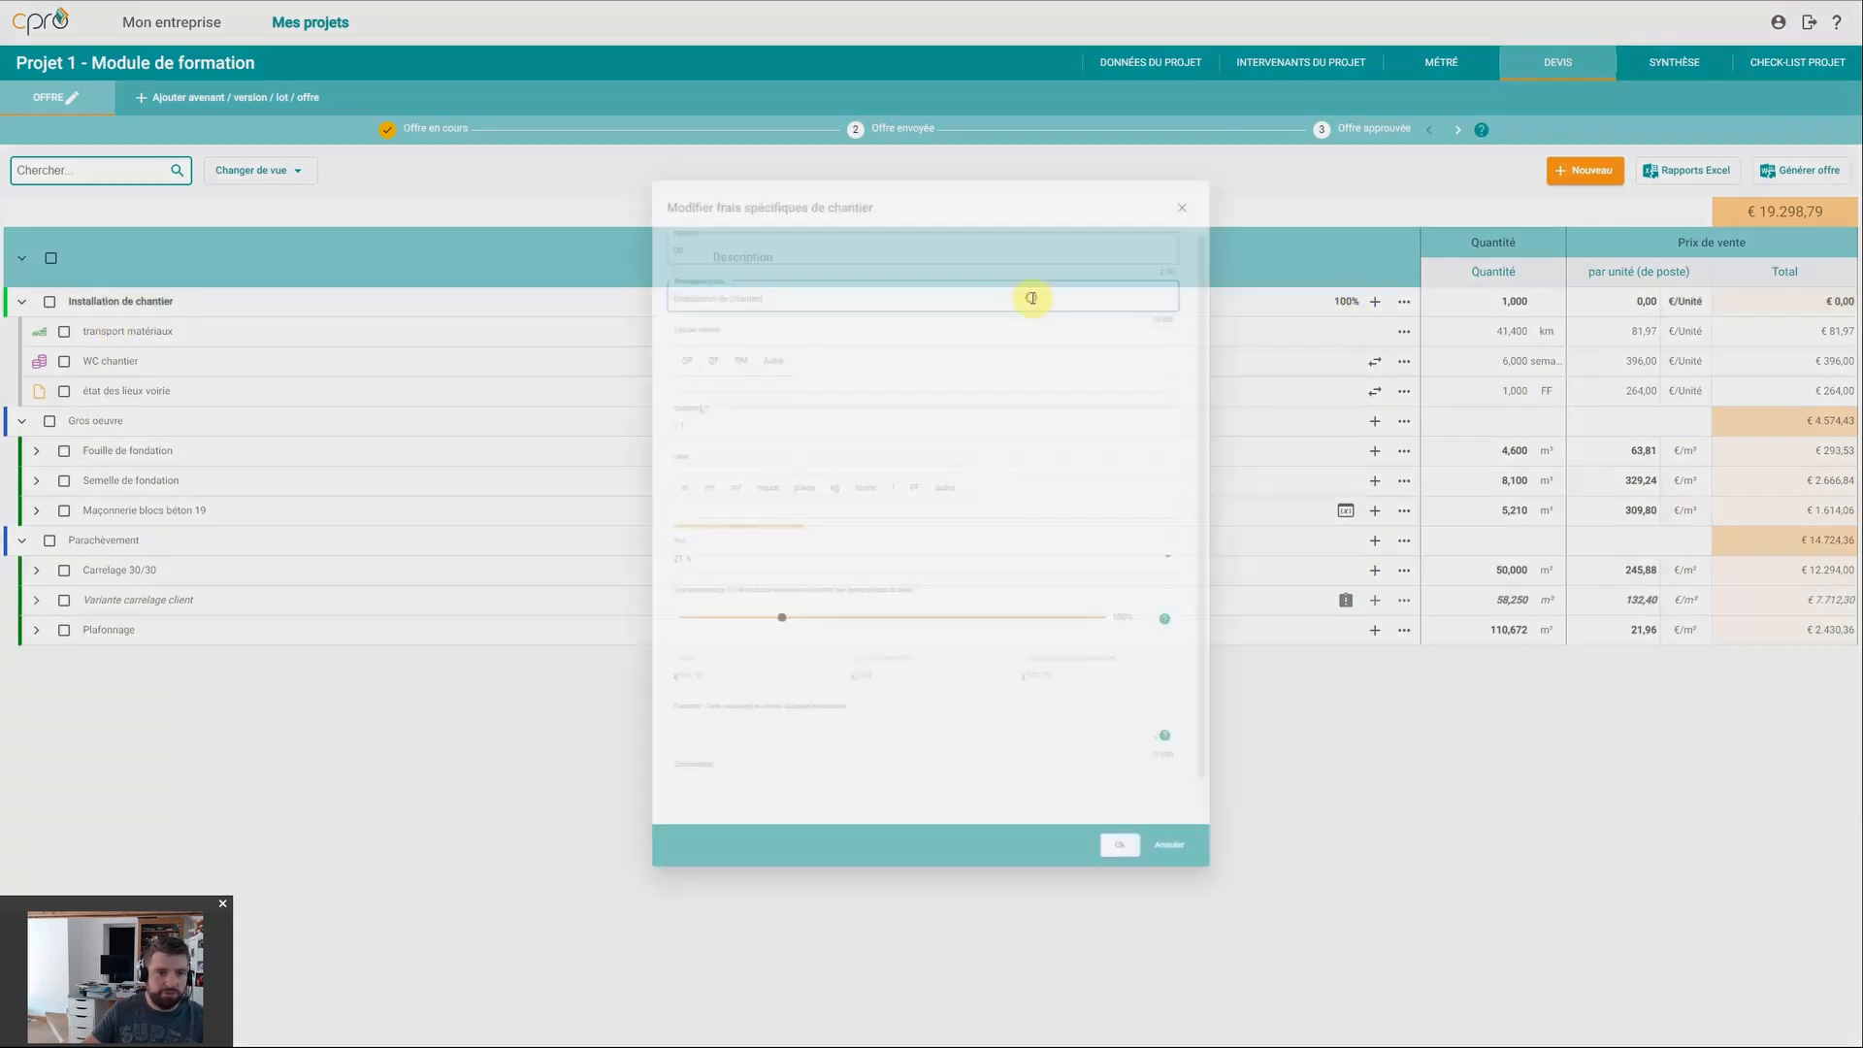
{"action": "left_click_drag", "start_coordinate": [1132, 633], "coordinate": [1002, 633]}
{"action": "left_click", "coordinate": [1152, 902]}
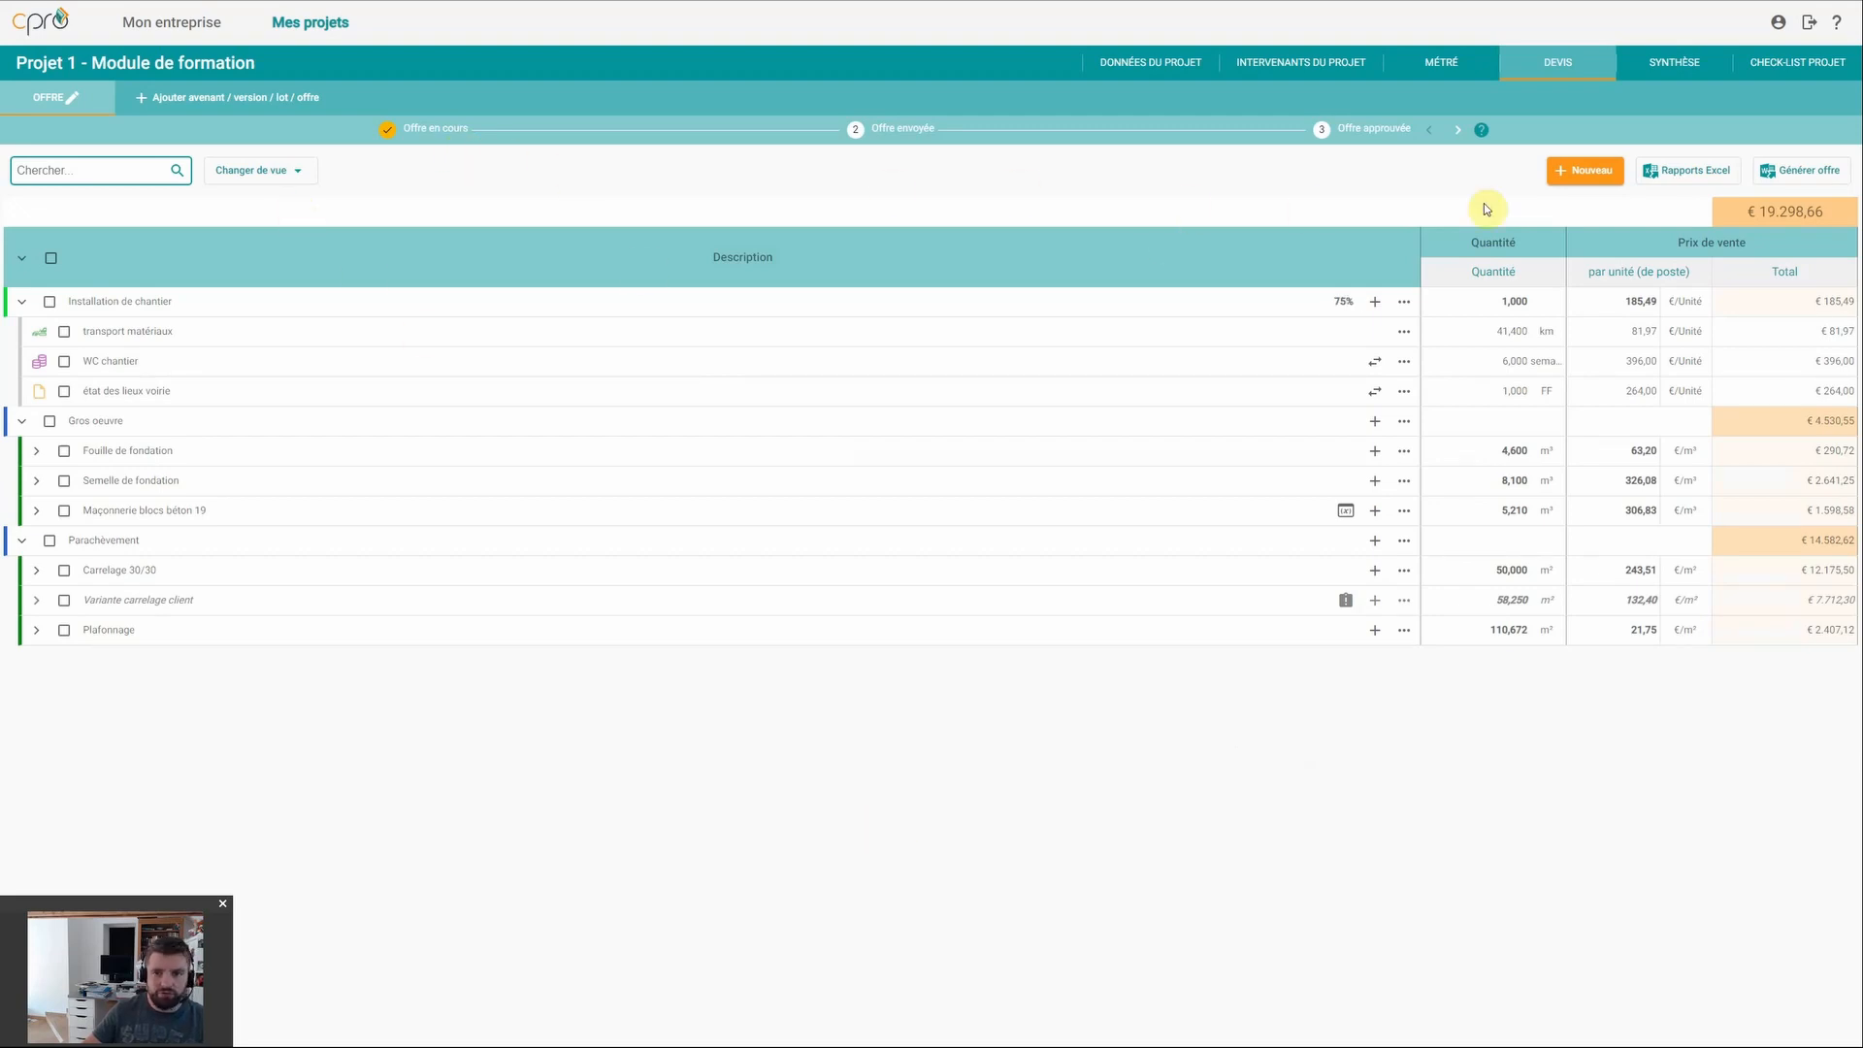
Step: Generate the offer document in Français with the type "offre - avec attestation 6% TVA", keeping the preselected client
{"action": "left_click", "coordinate": [1776, 180]}
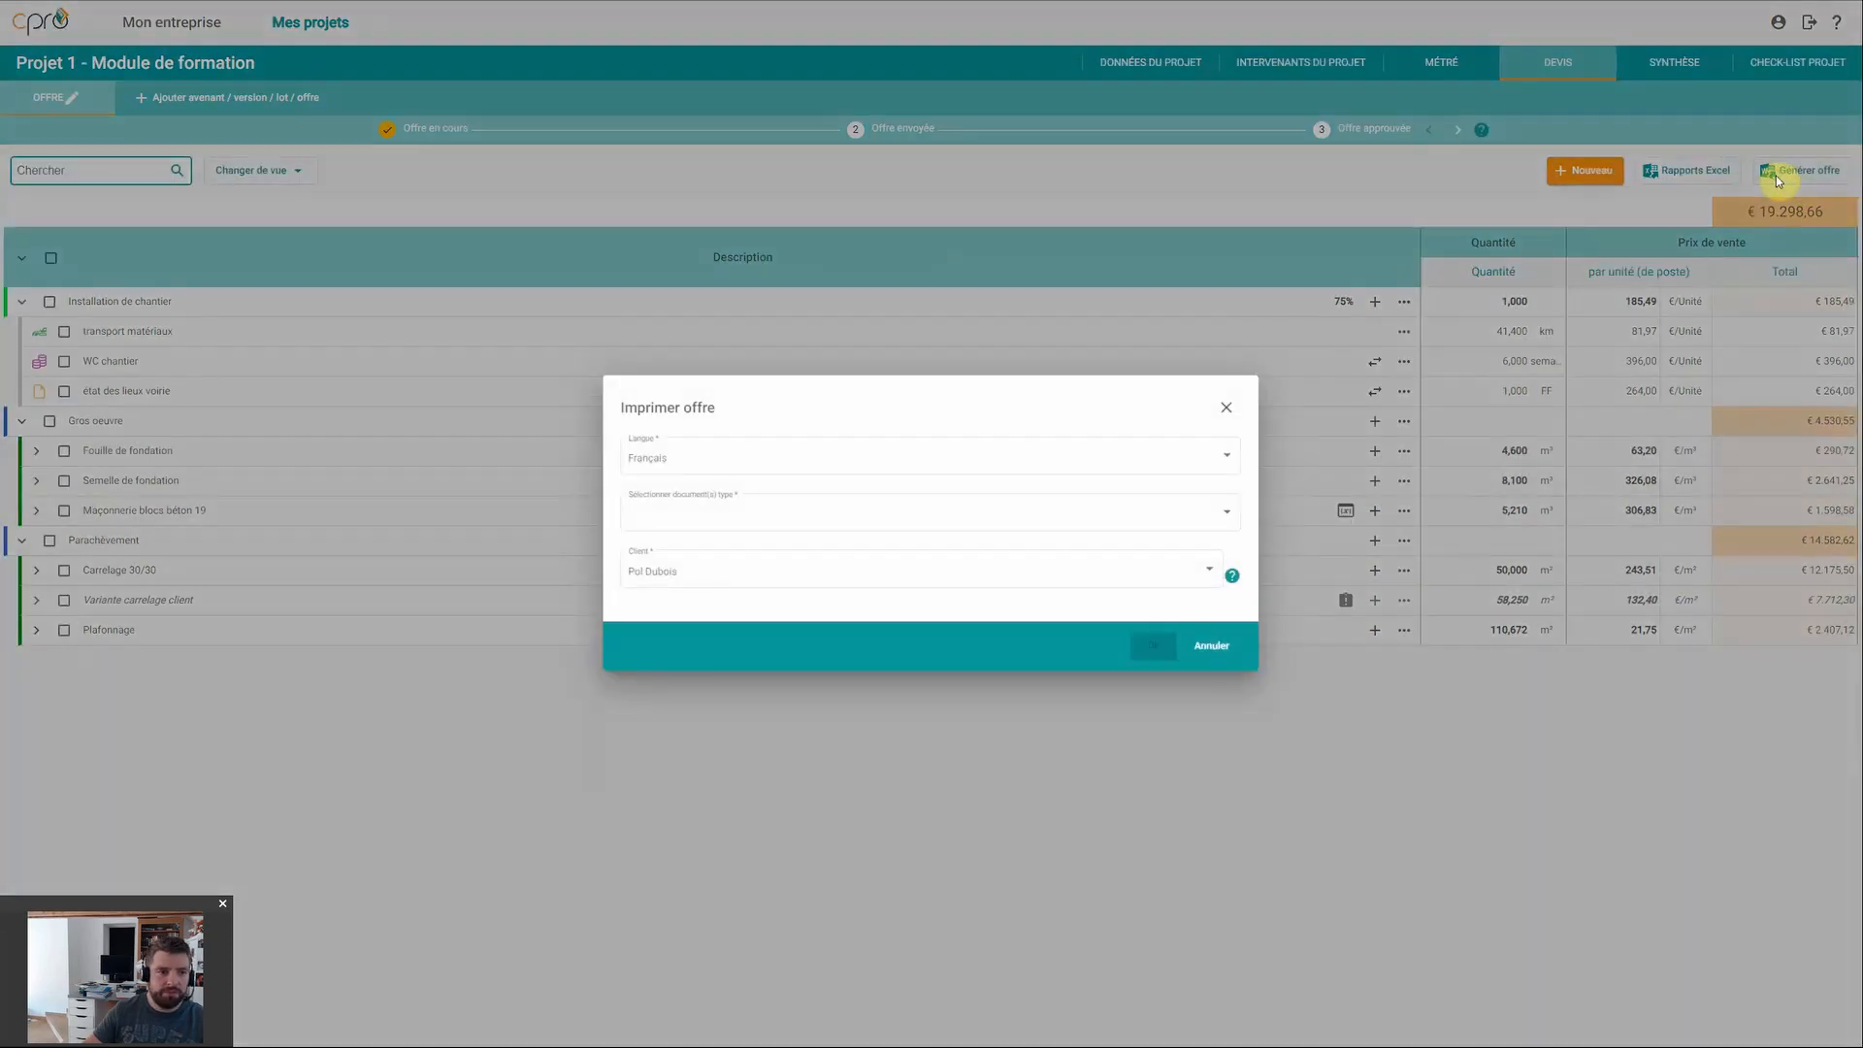
{"action": "left_click", "coordinate": [685, 460]}
{"action": "left_click", "coordinate": [684, 459]}
{"action": "left_click", "coordinate": [719, 513]}
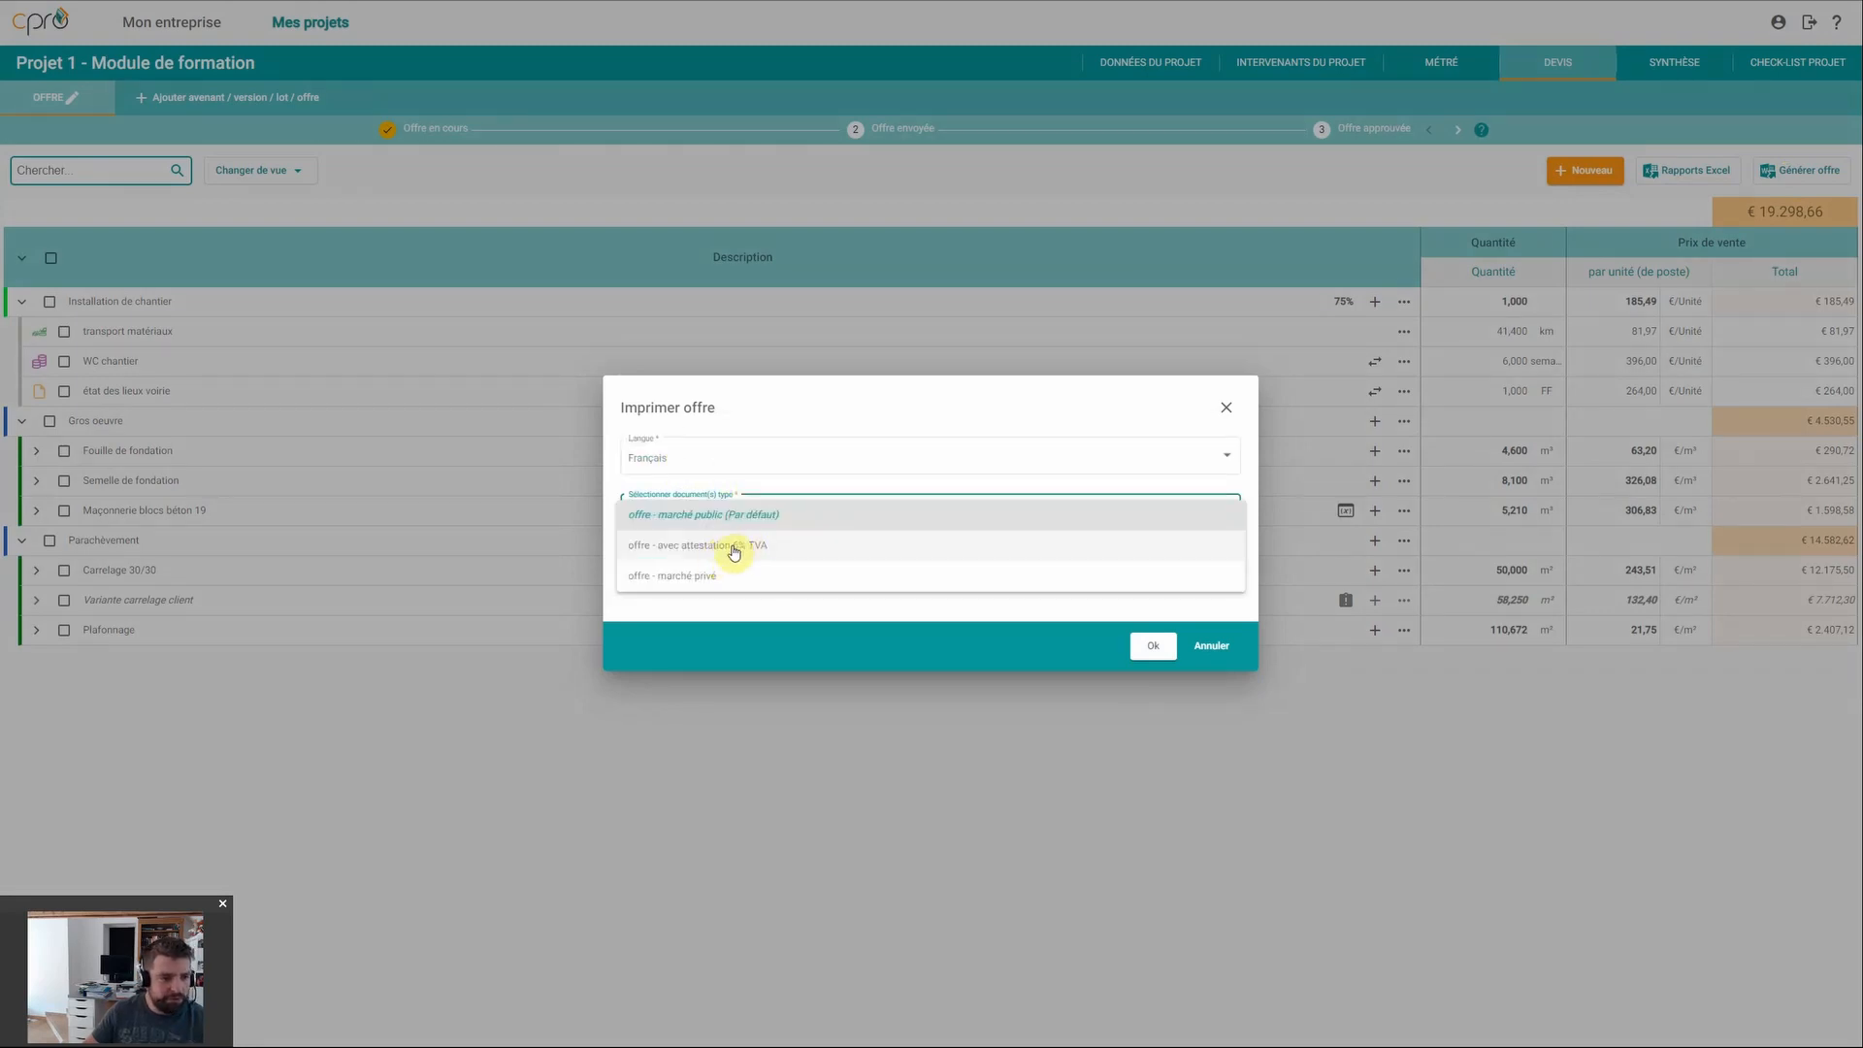
{"action": "left_click", "coordinate": [691, 545]}
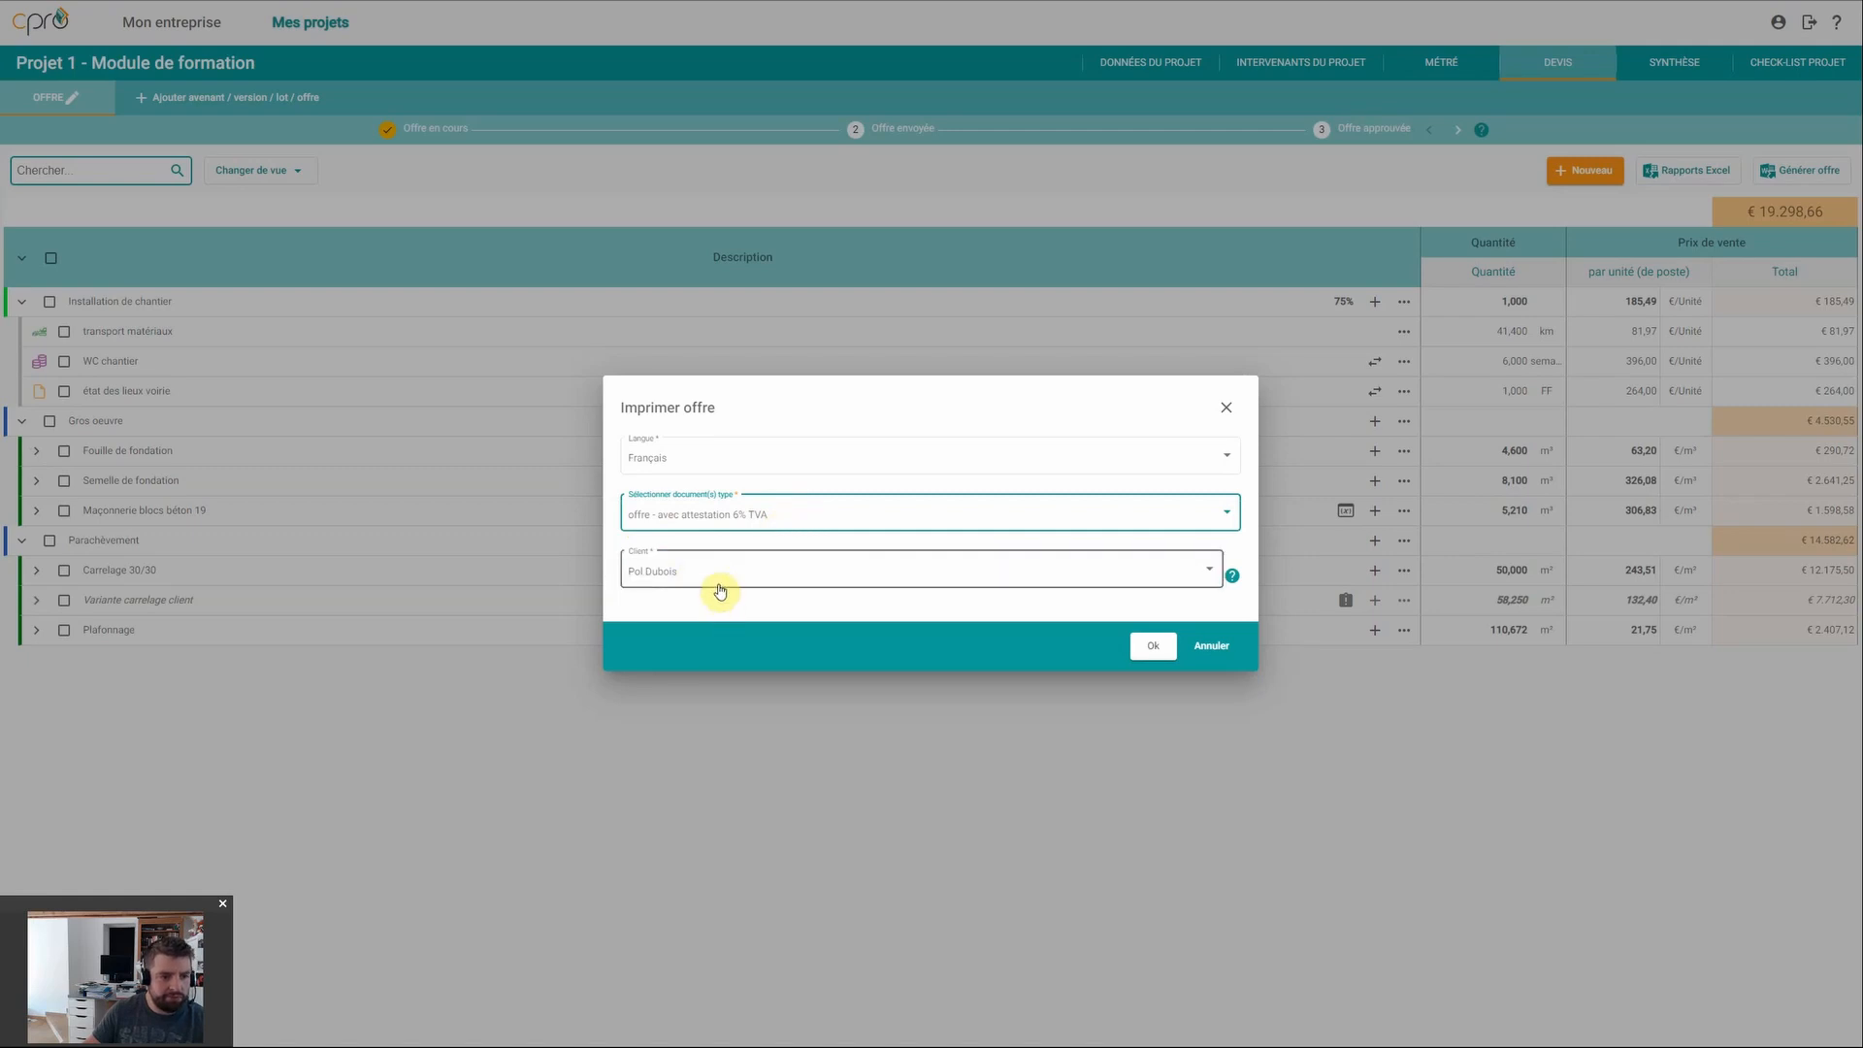
{"action": "left_click", "coordinate": [1151, 648]}
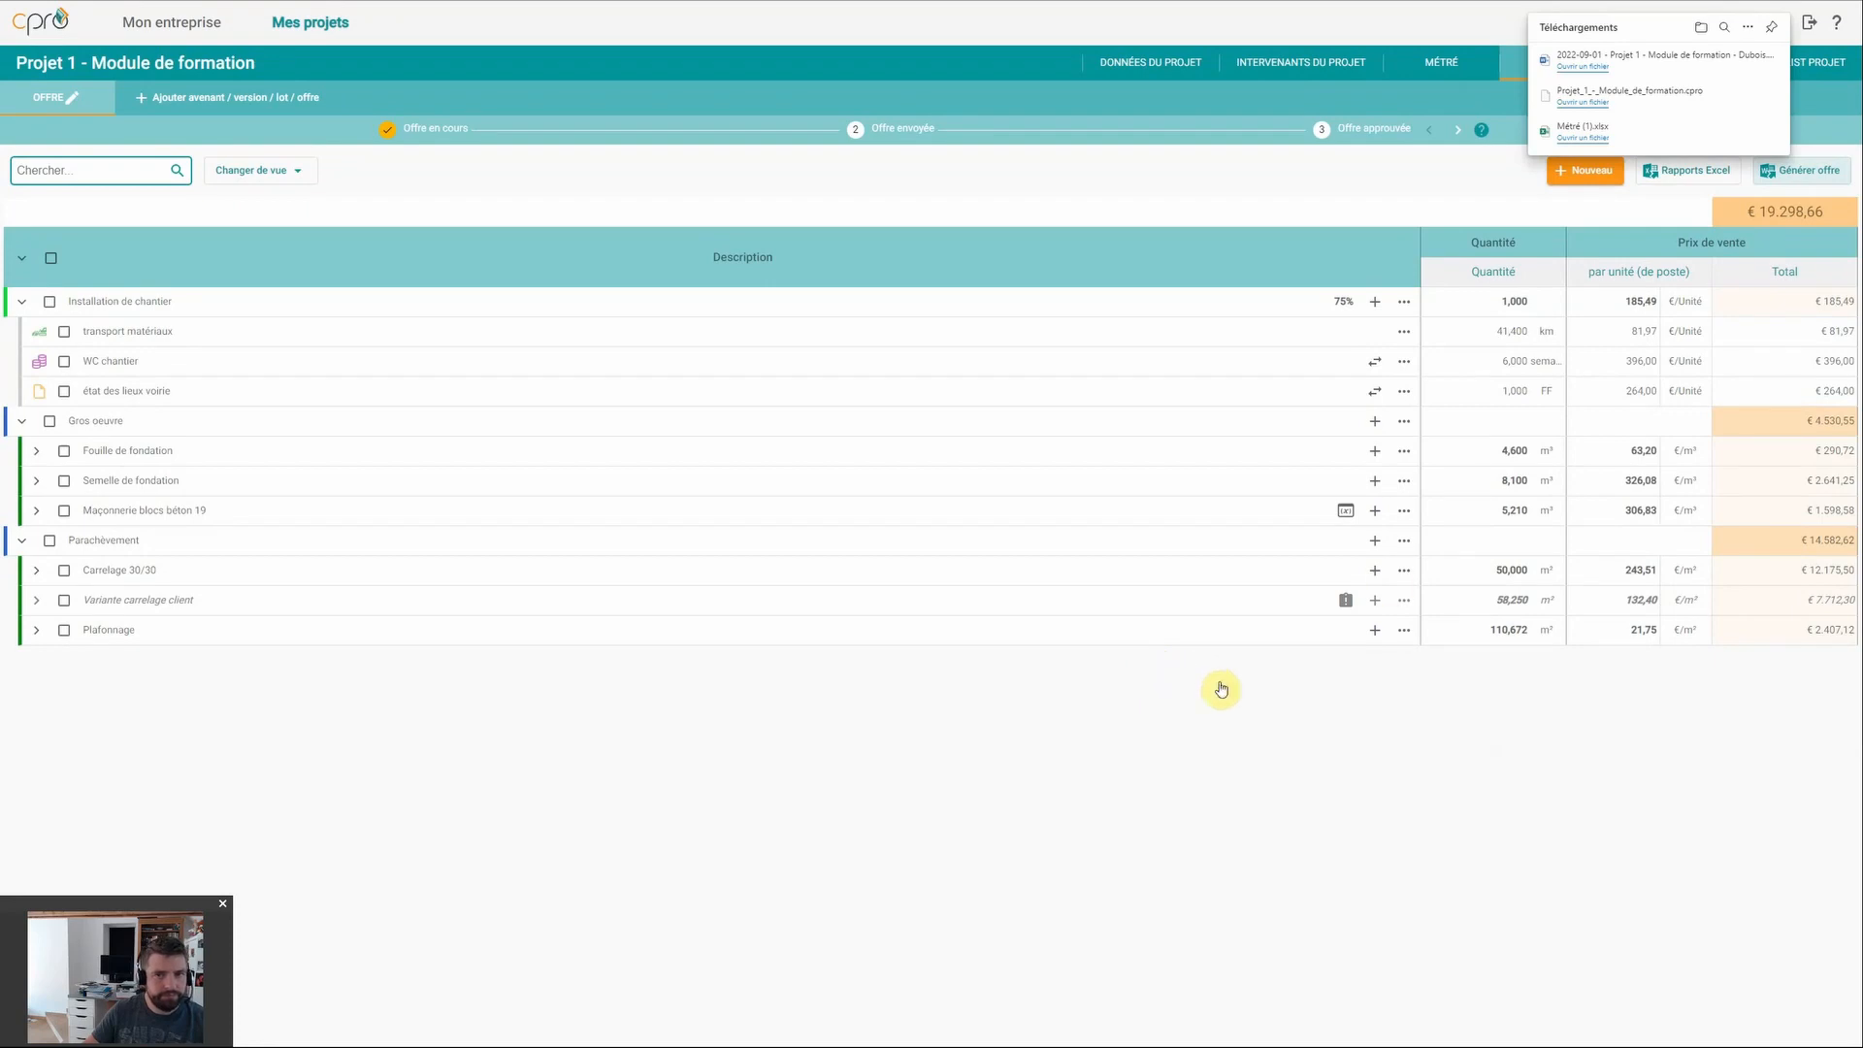
Step: Open the downloaded offer in Word, enable editing, and check the client address block and the Numéro de dossier cell
{"action": "left_click", "coordinate": [1588, 67]}
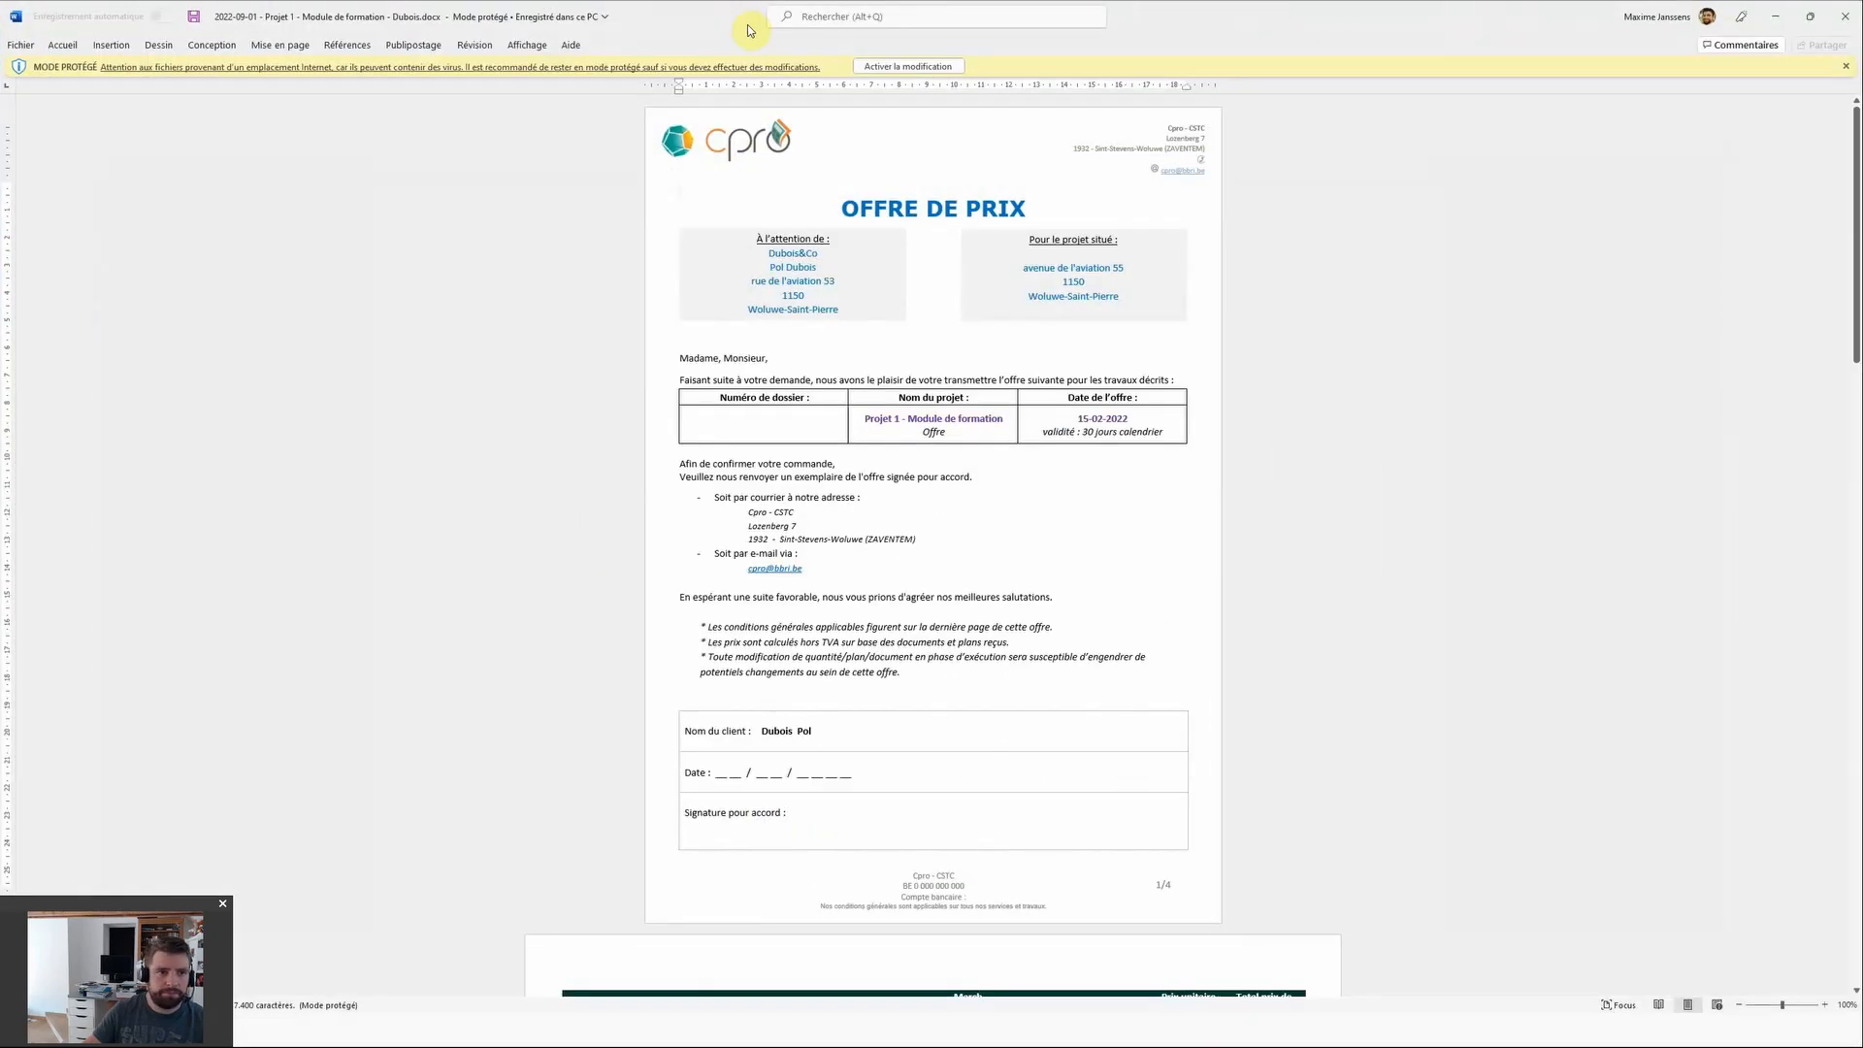
{"action": "left_click", "coordinate": [890, 69]}
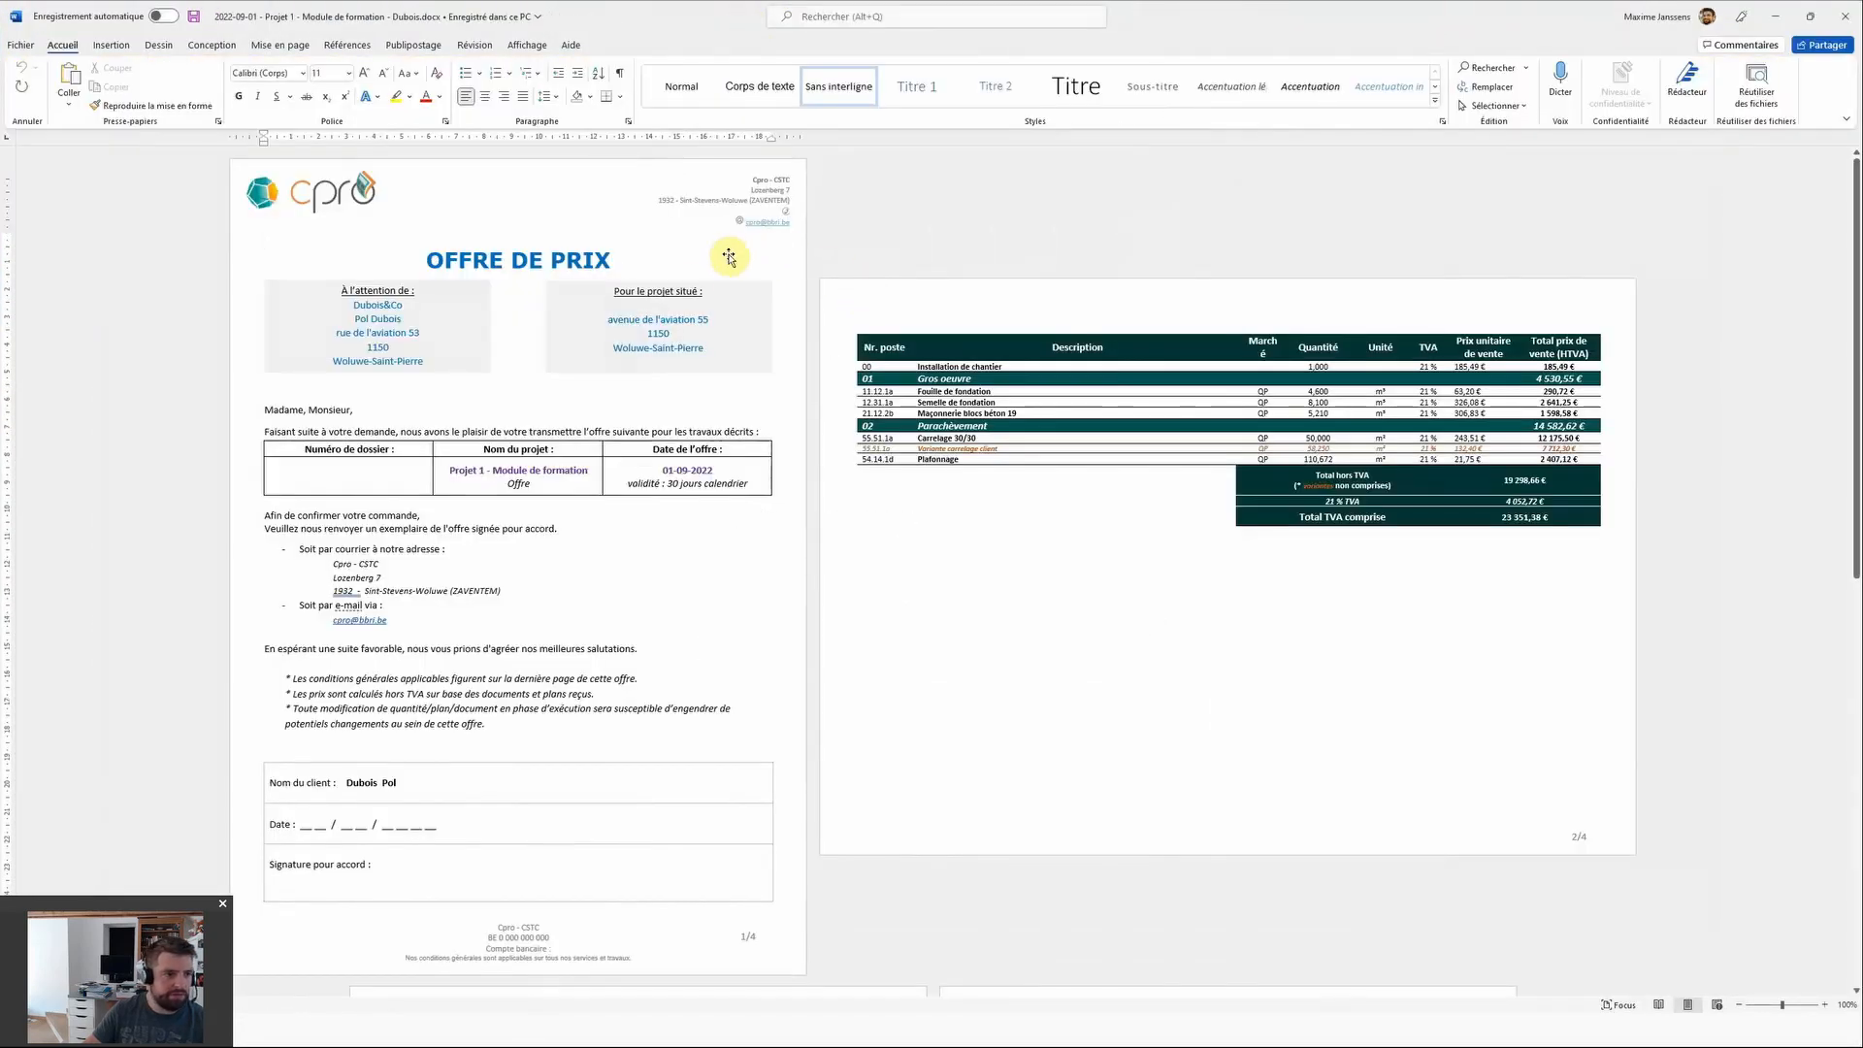
{"action": "left_click_drag", "start_coordinate": [353, 308], "coordinate": [430, 340]}
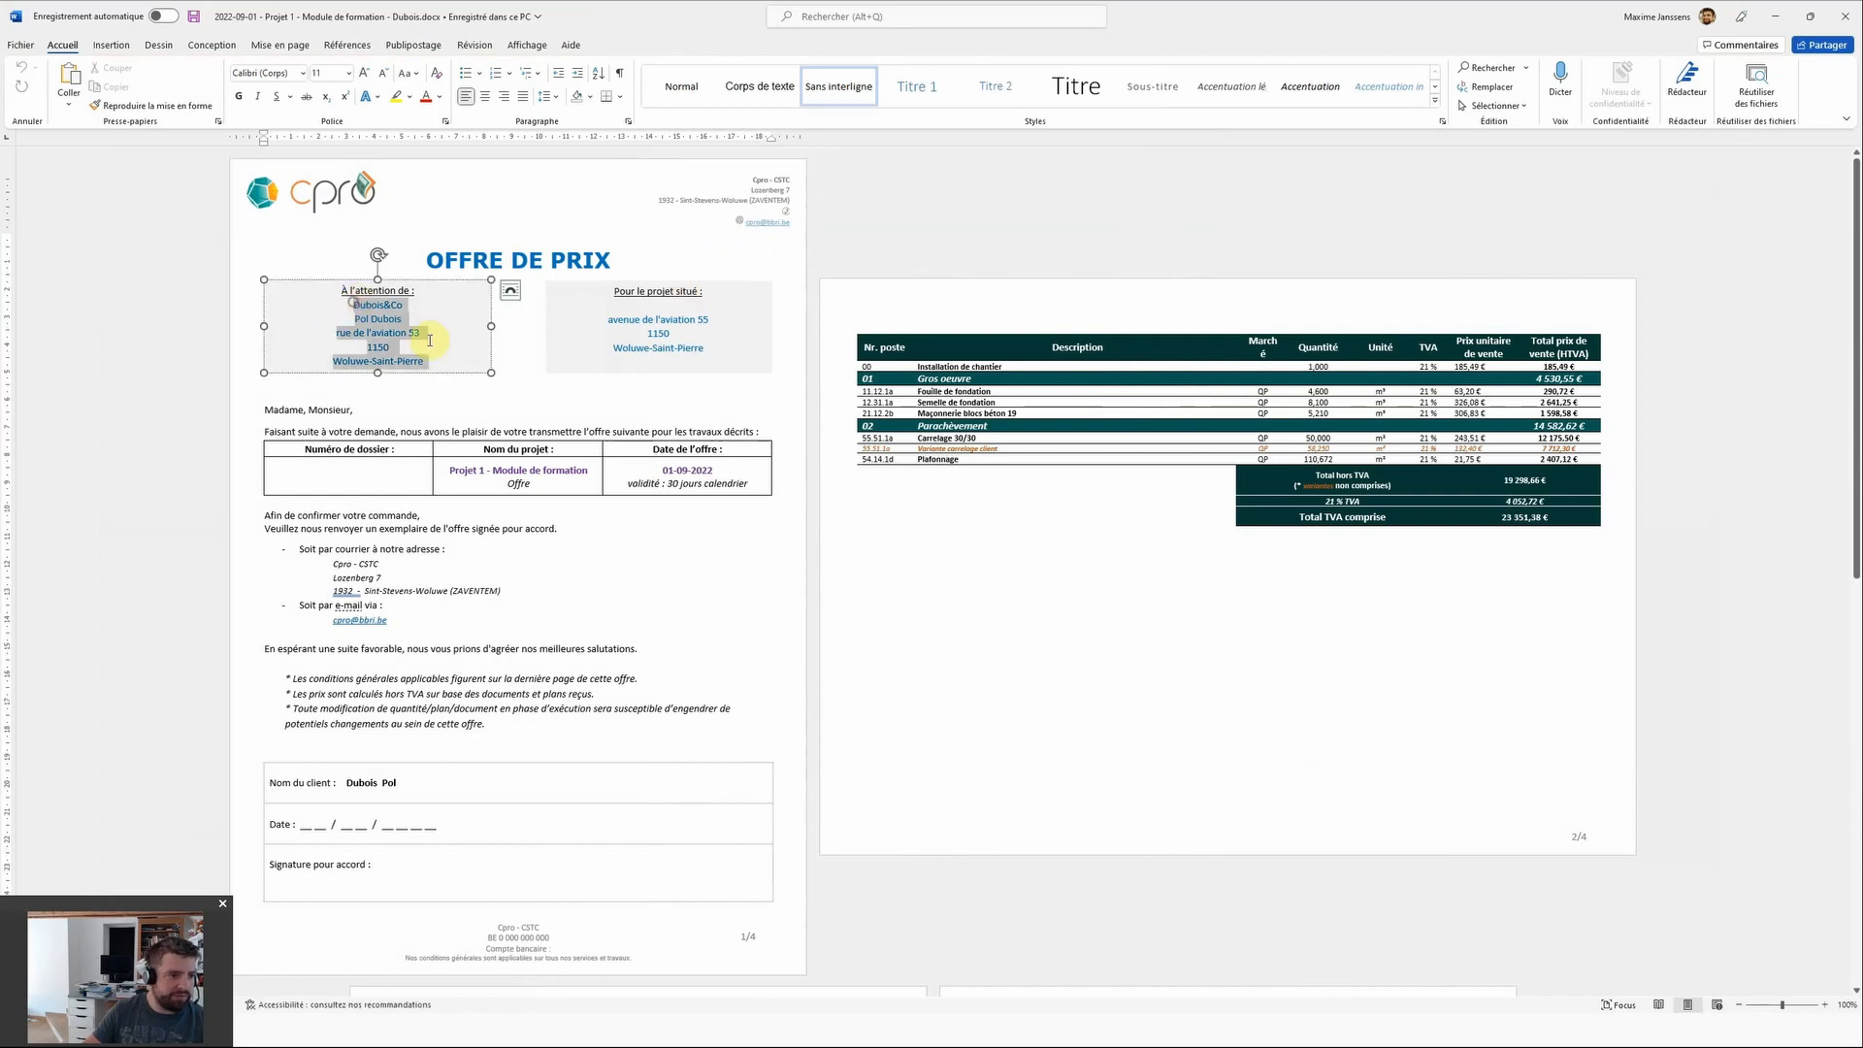
{"action": "left_click", "coordinate": [705, 615]}
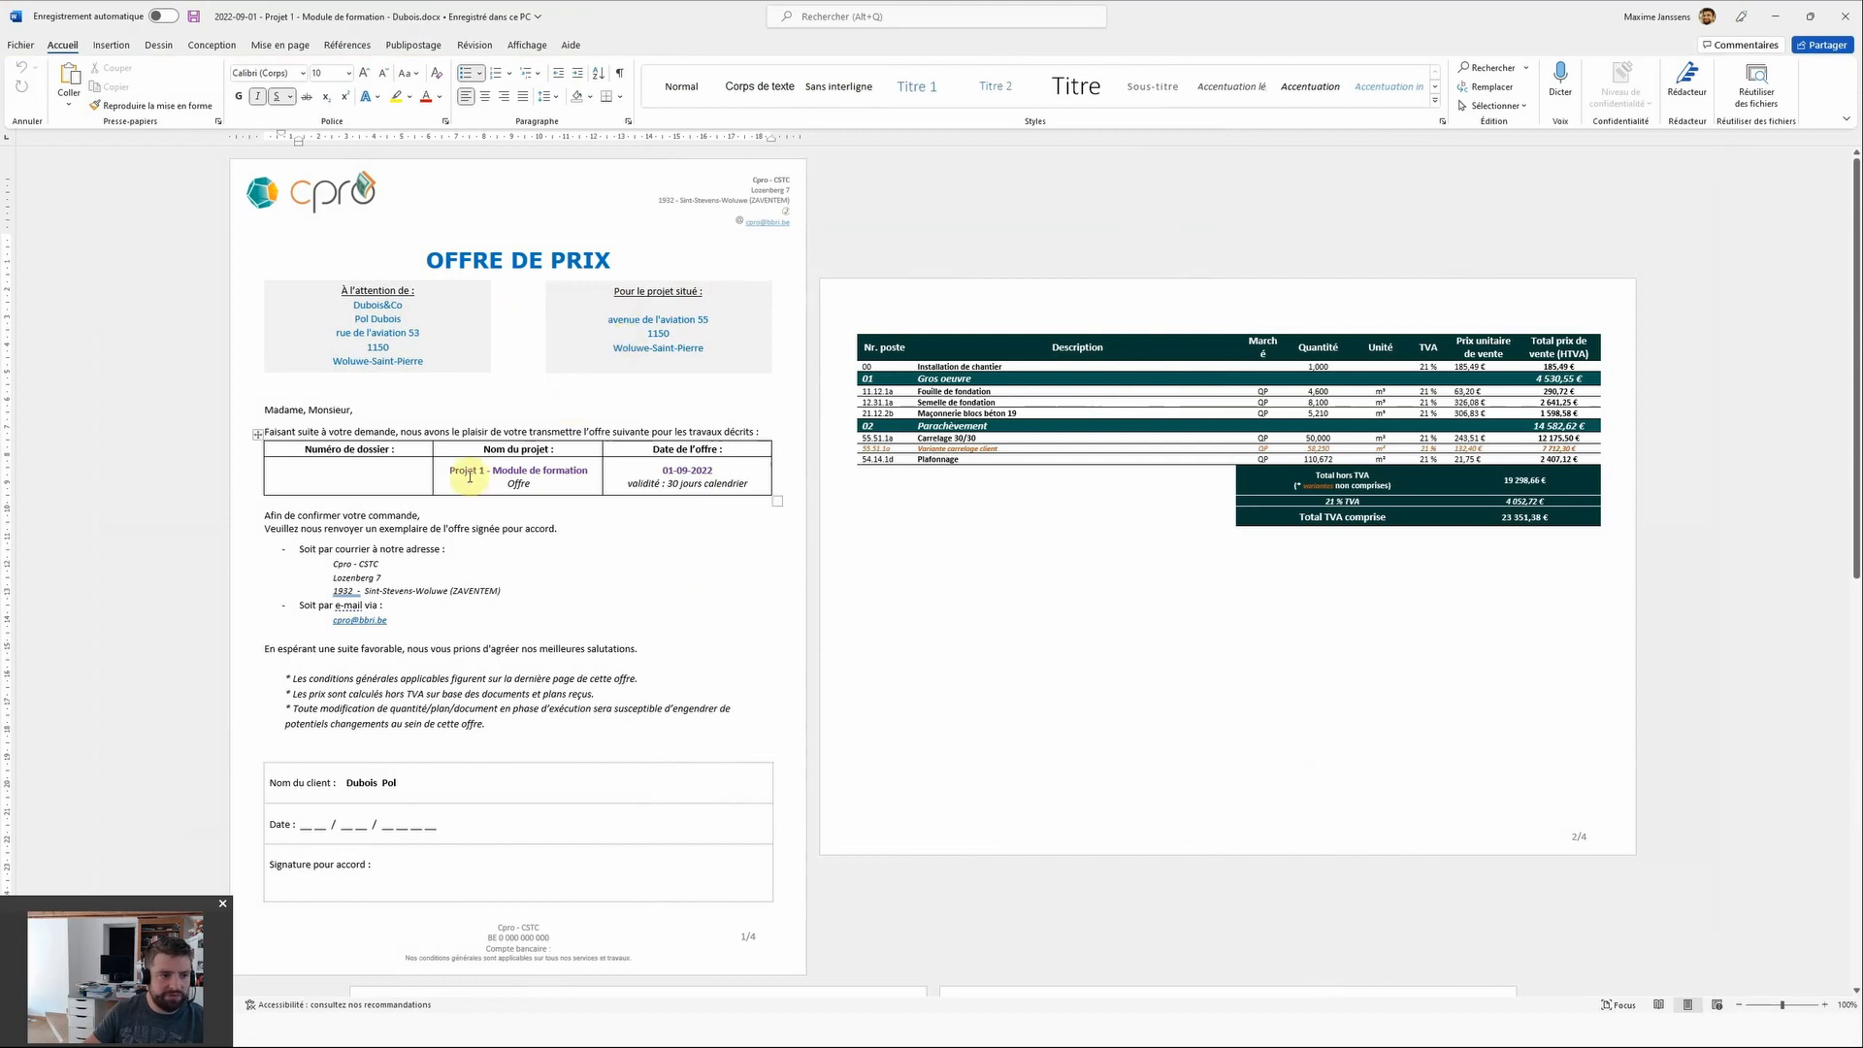
{"action": "left_click", "coordinate": [369, 480]}
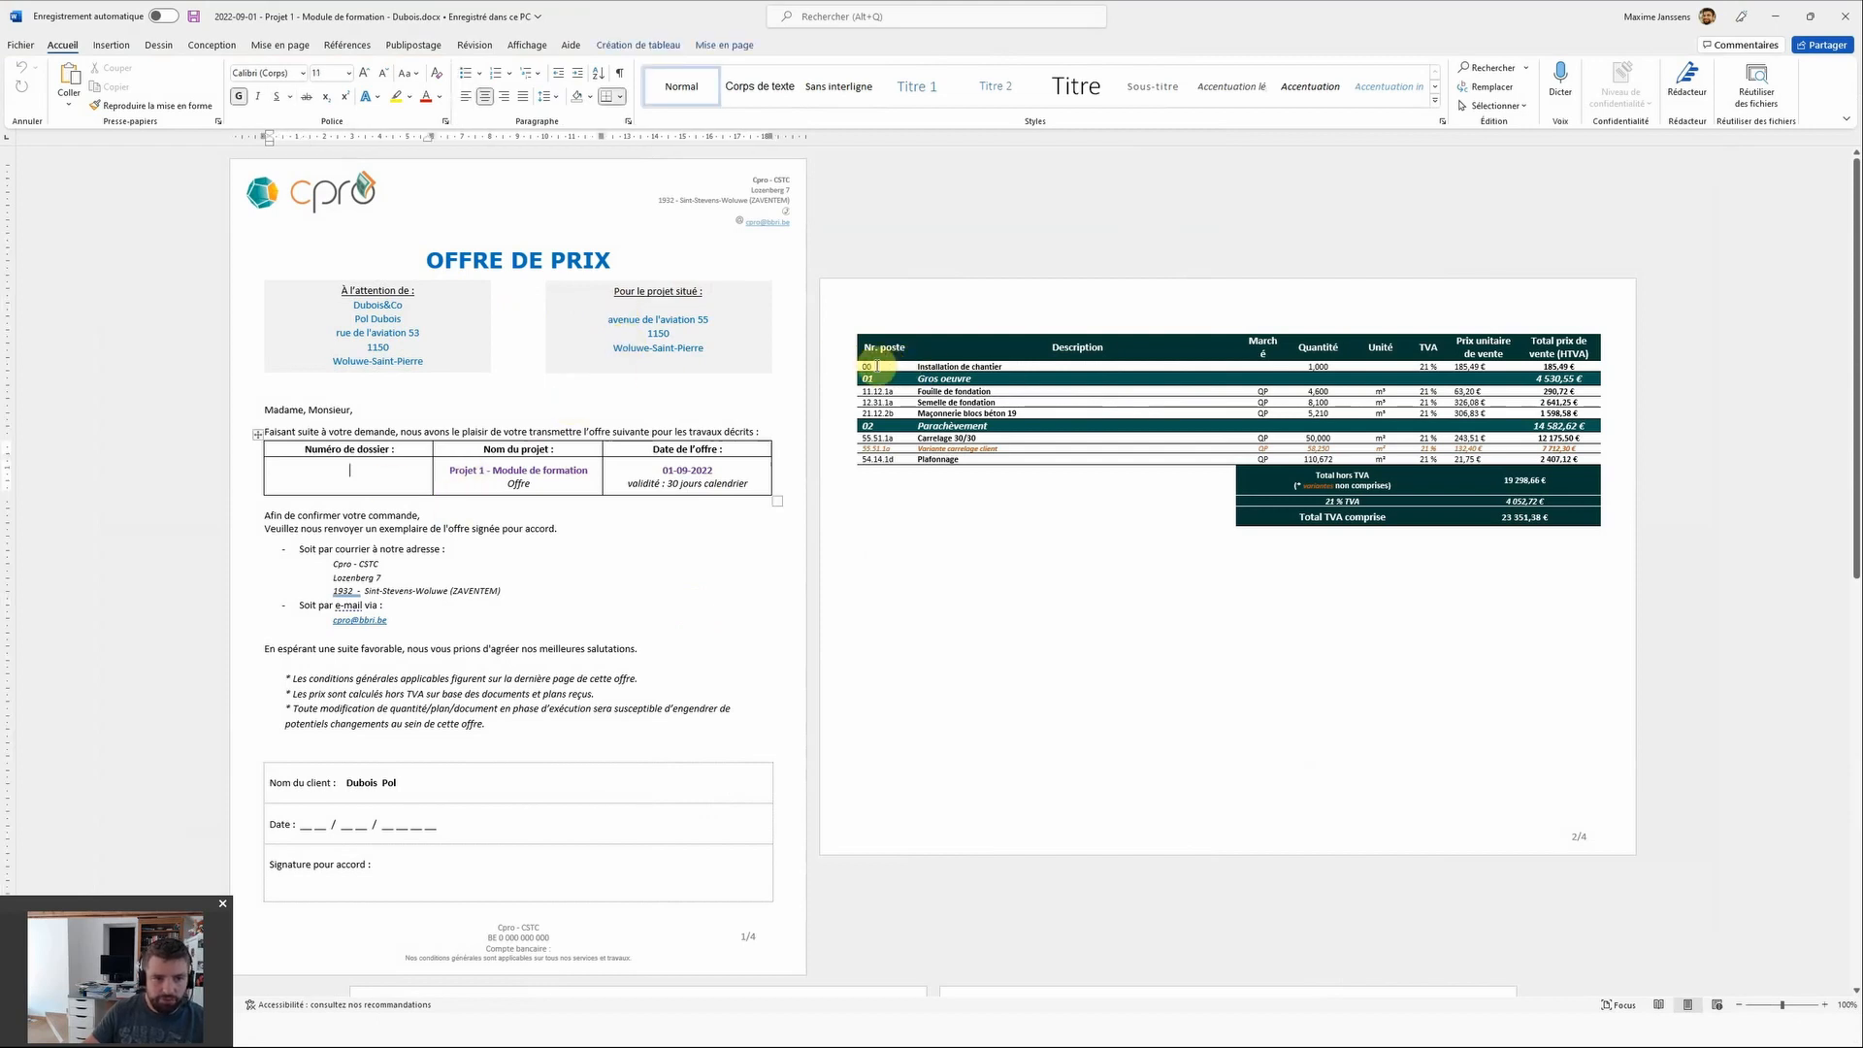
Step: Examine the item price table and the totals excluding and including TVA on the offer's second page
{"action": "left_click_drag", "start_coordinate": [869, 349], "coordinate": [1476, 507]}
{"action": "left_click", "coordinate": [1541, 555]}
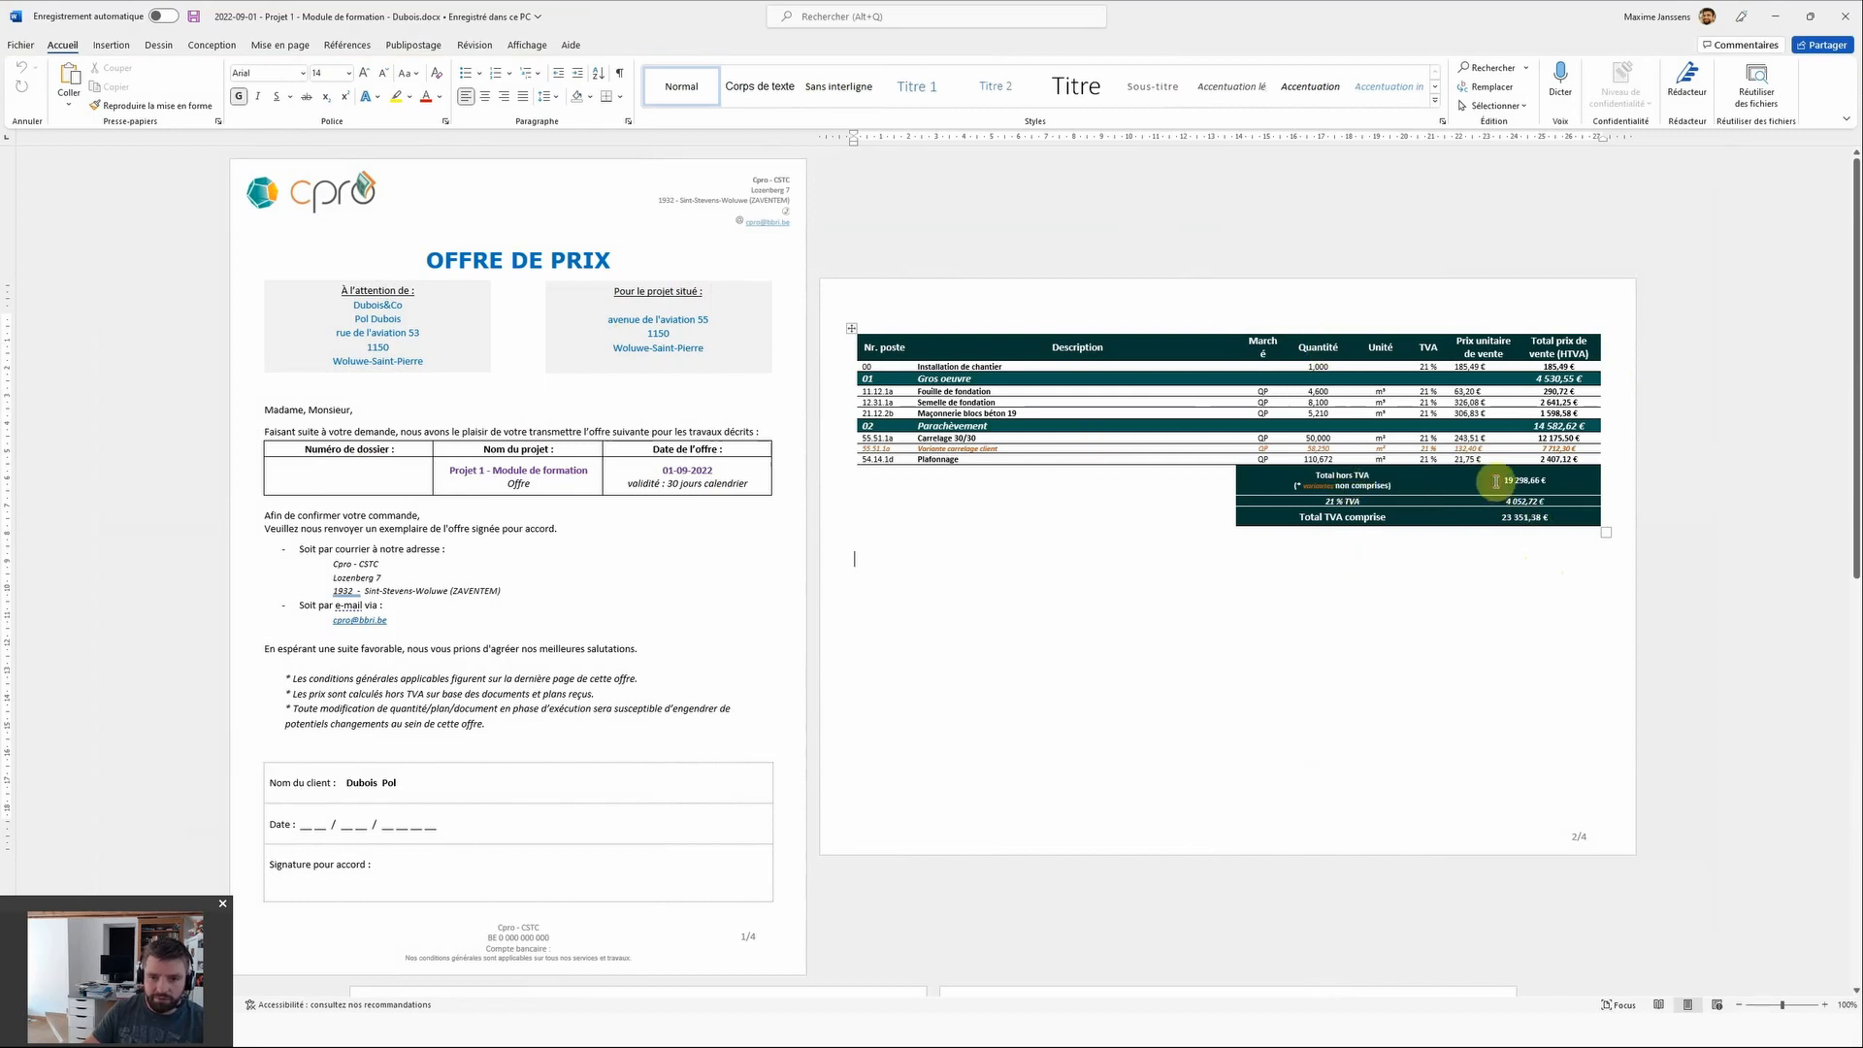
{"action": "left_click", "coordinate": [1545, 482]}
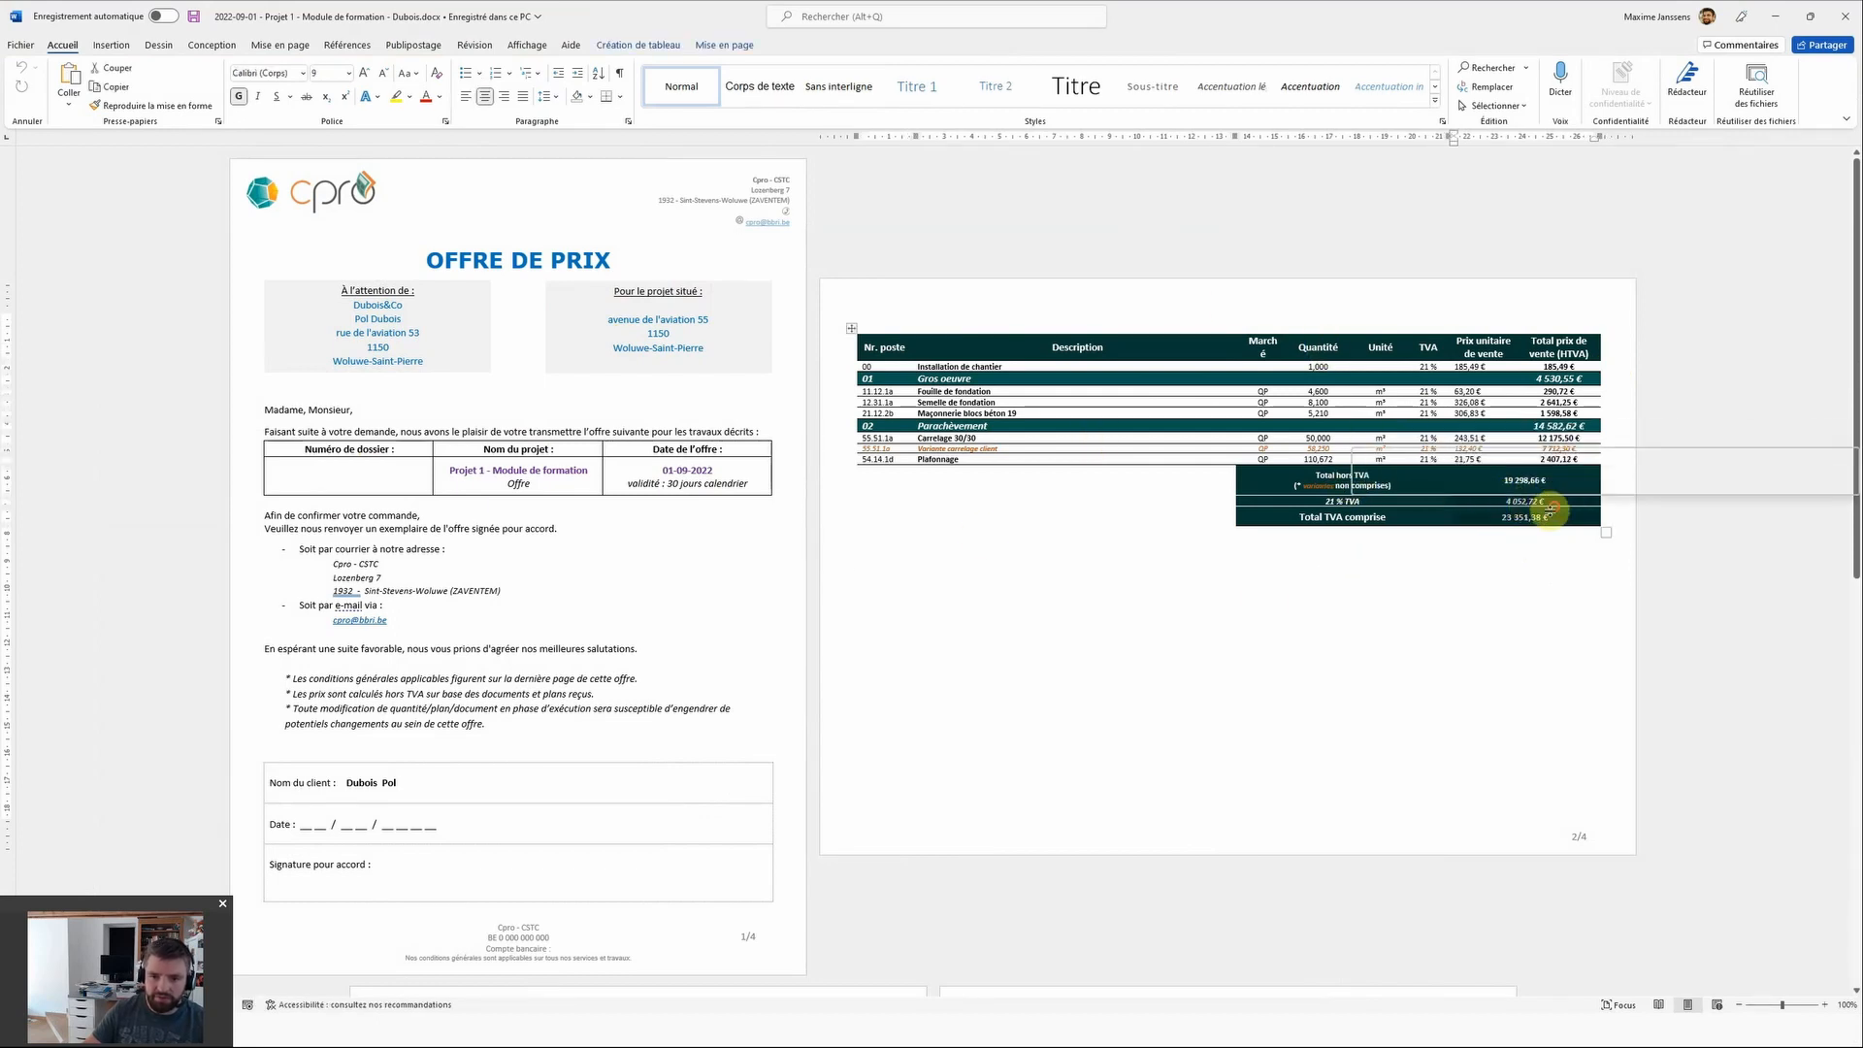
{"action": "left_click", "coordinate": [1522, 516]}
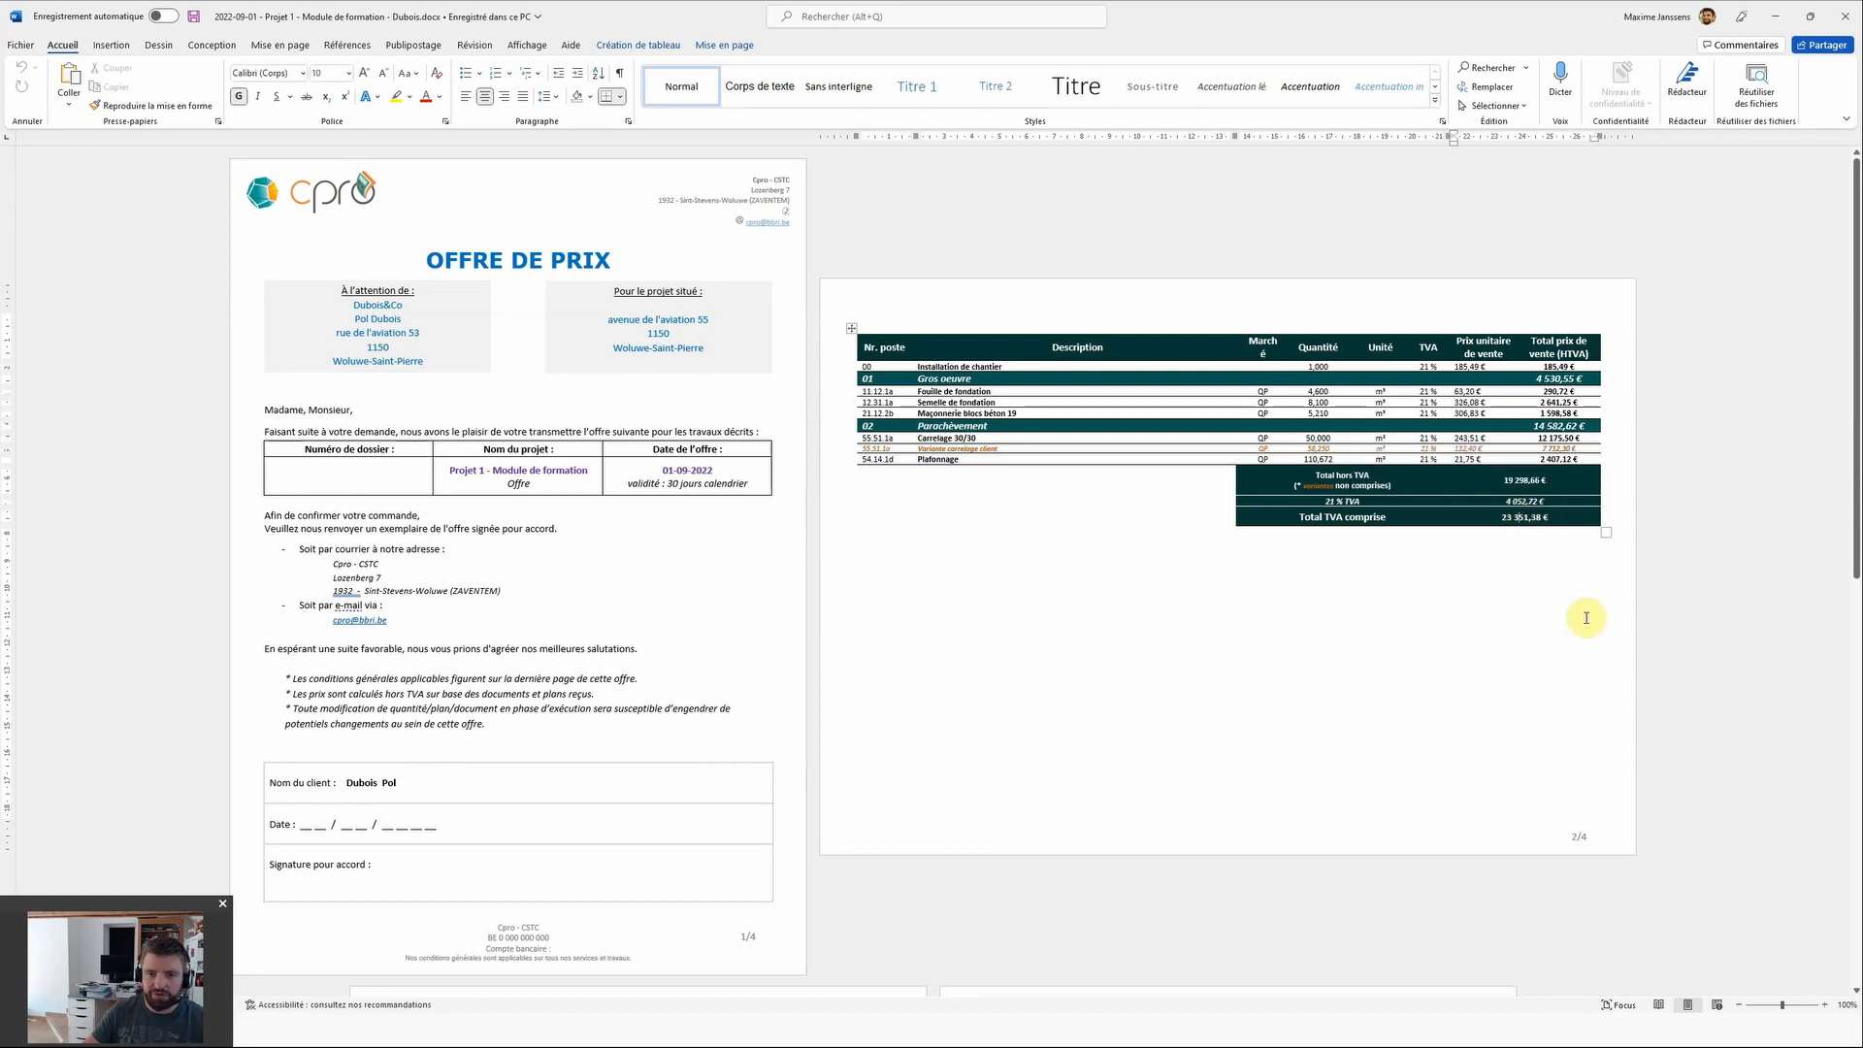
{"action": "scroll", "coordinate": [820, 577], "scroll_direction": "down", "scroll_amount": 2}
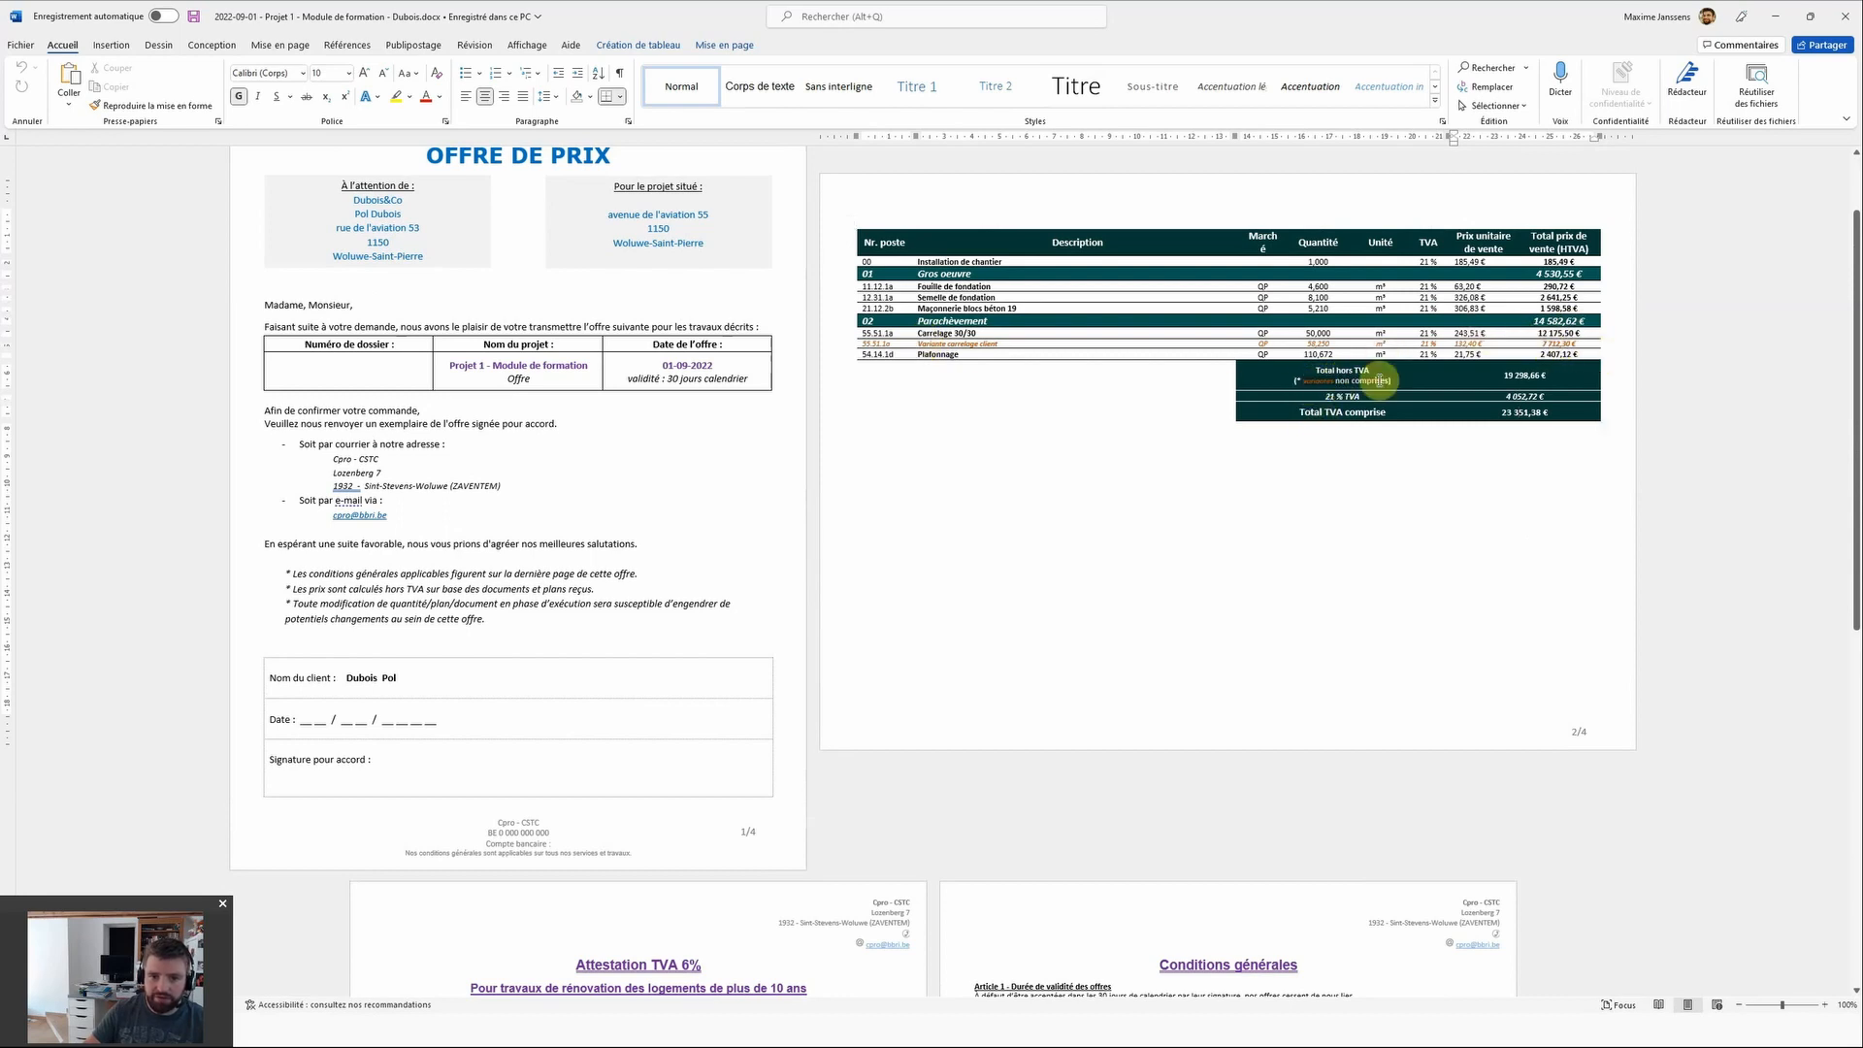
{"action": "left_click", "coordinate": [1401, 487]}
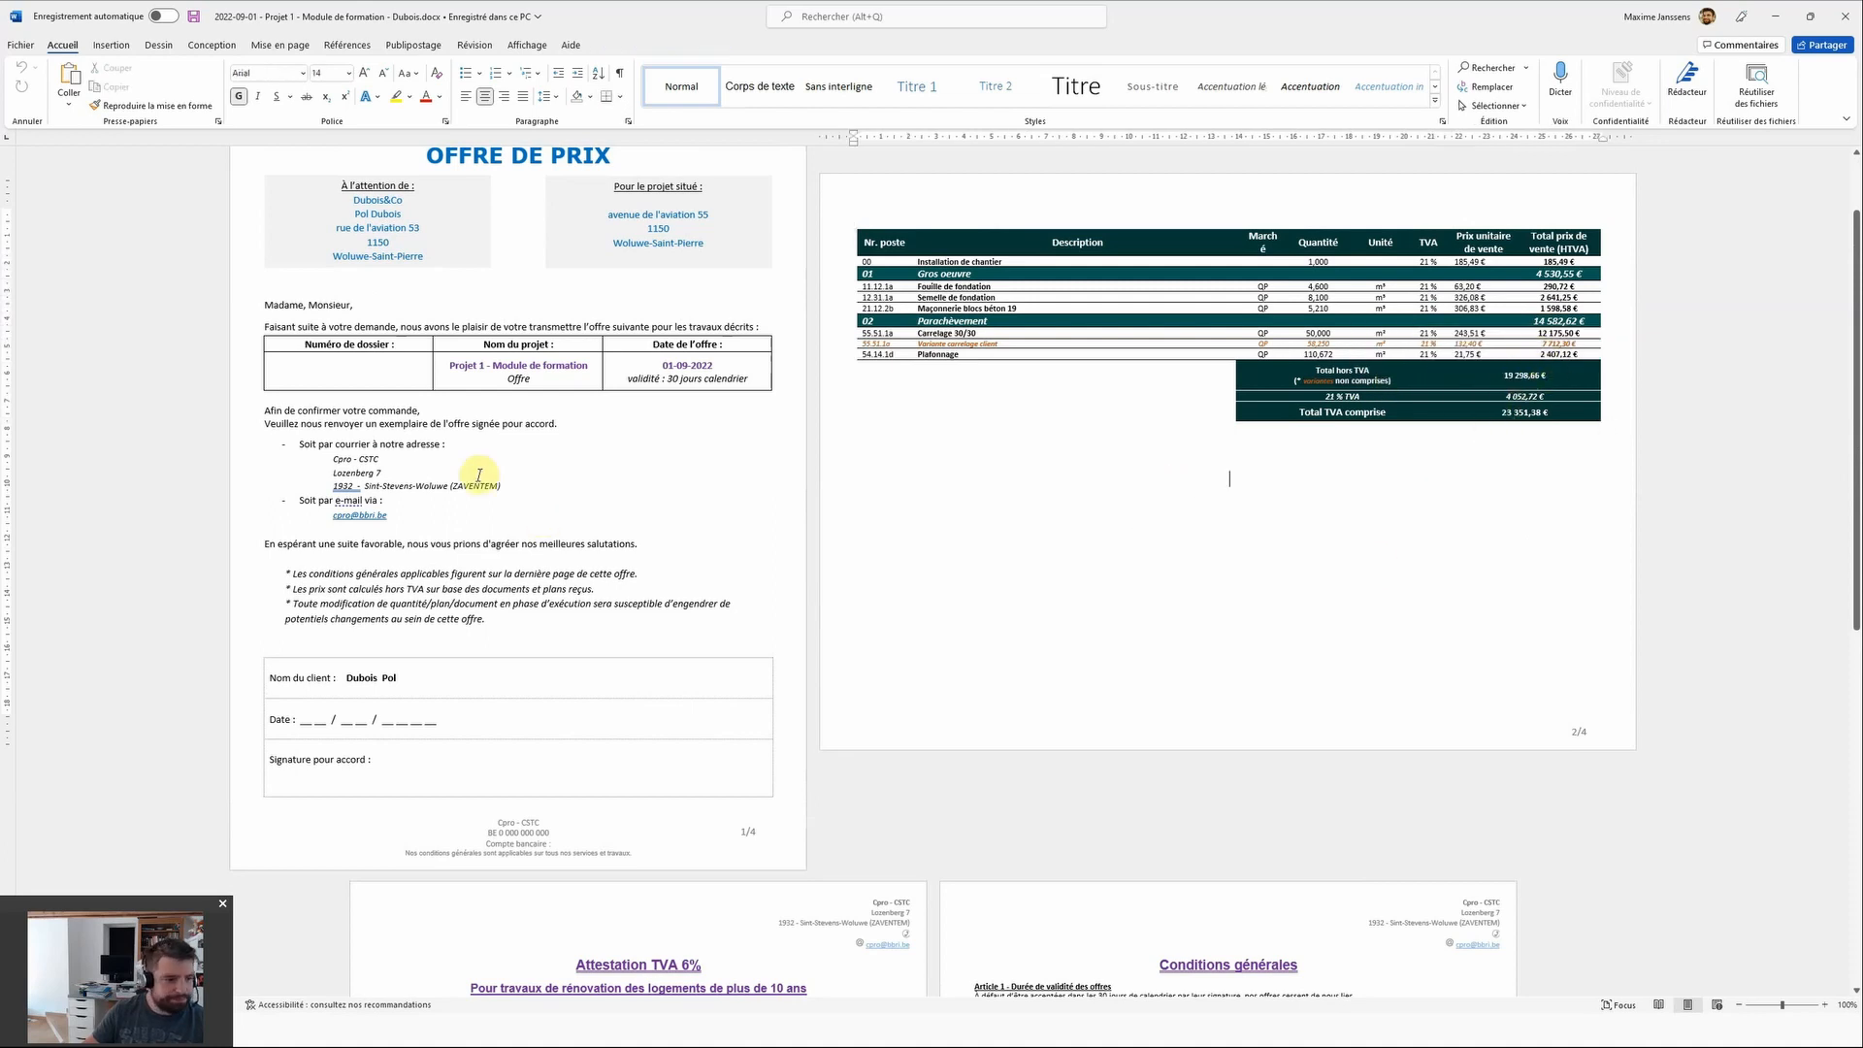
Step: Review the Attestation TVA 6% and Conditions générales pages, and open Word's export options for the offer
{"action": "scroll", "coordinate": [674, 395], "scroll_direction": "down", "scroll_amount": 5}
{"action": "scroll", "coordinate": [840, 422], "scroll_direction": "down", "scroll_amount": 2}
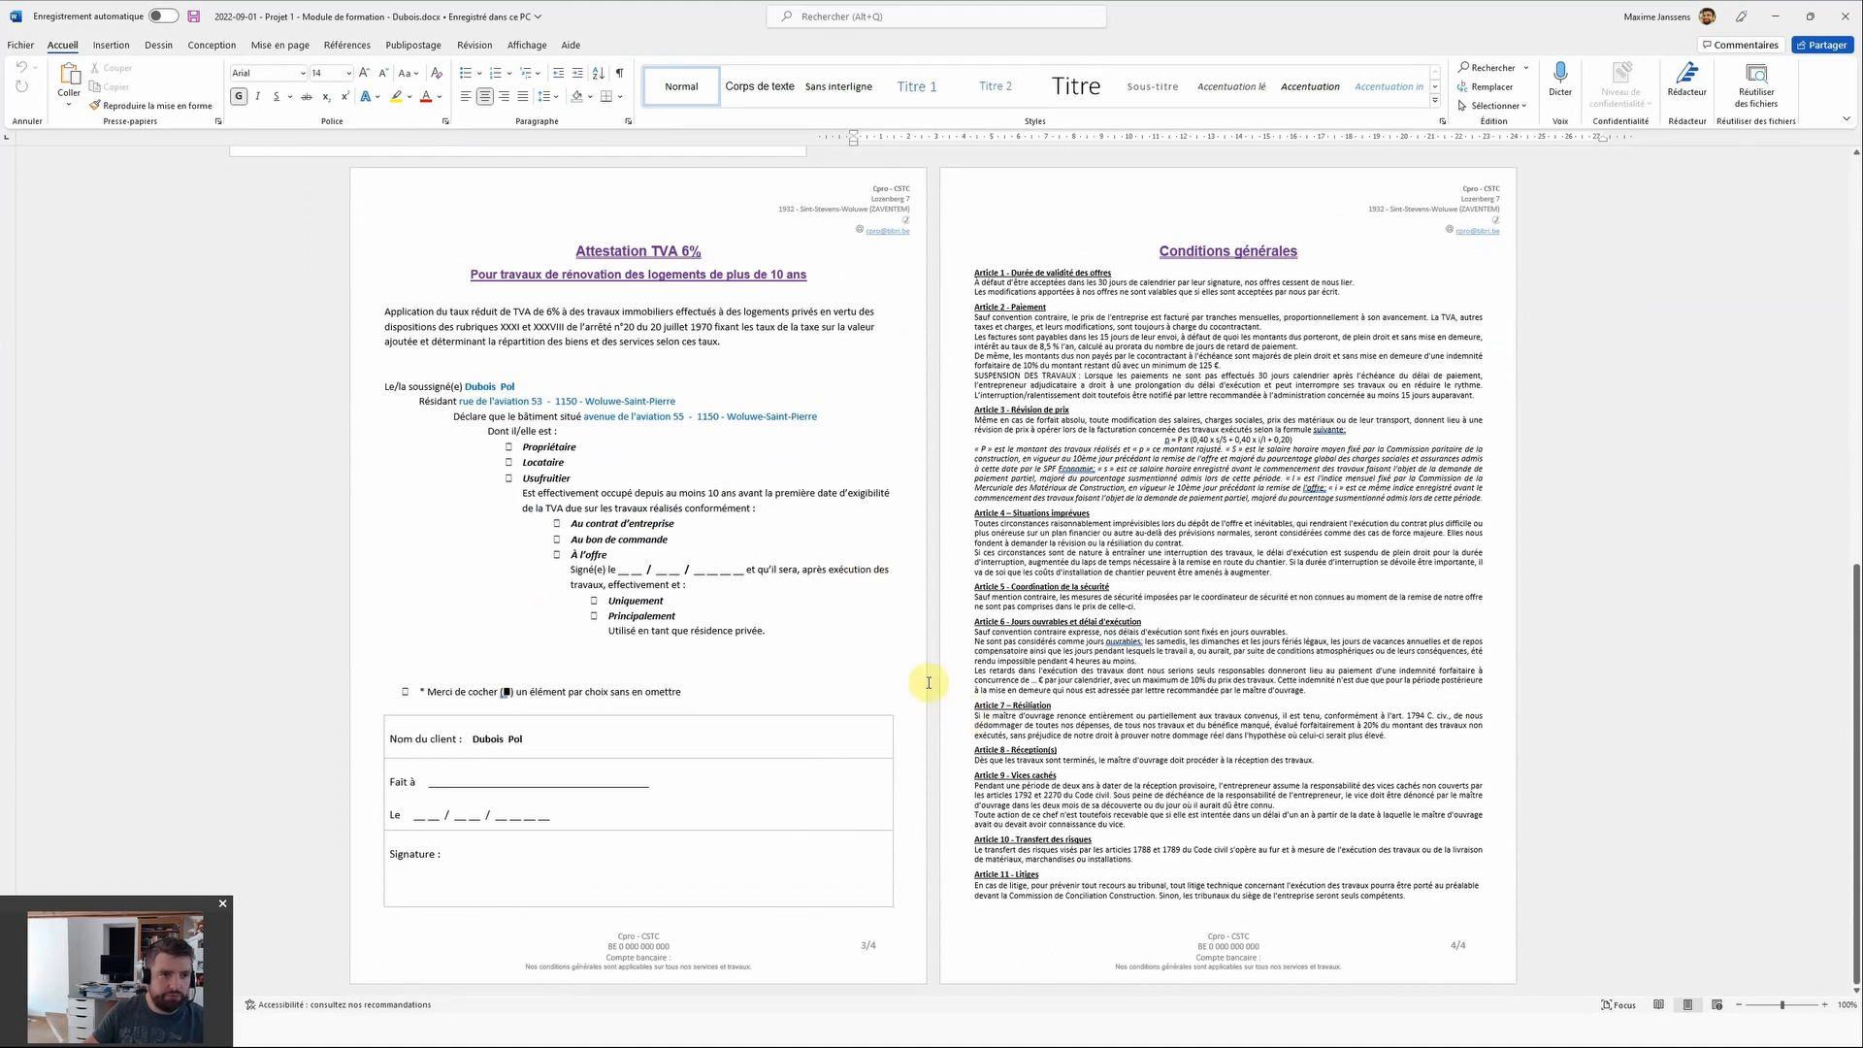
{"action": "scroll", "coordinate": [715, 369], "scroll_direction": "up", "scroll_amount": 8}
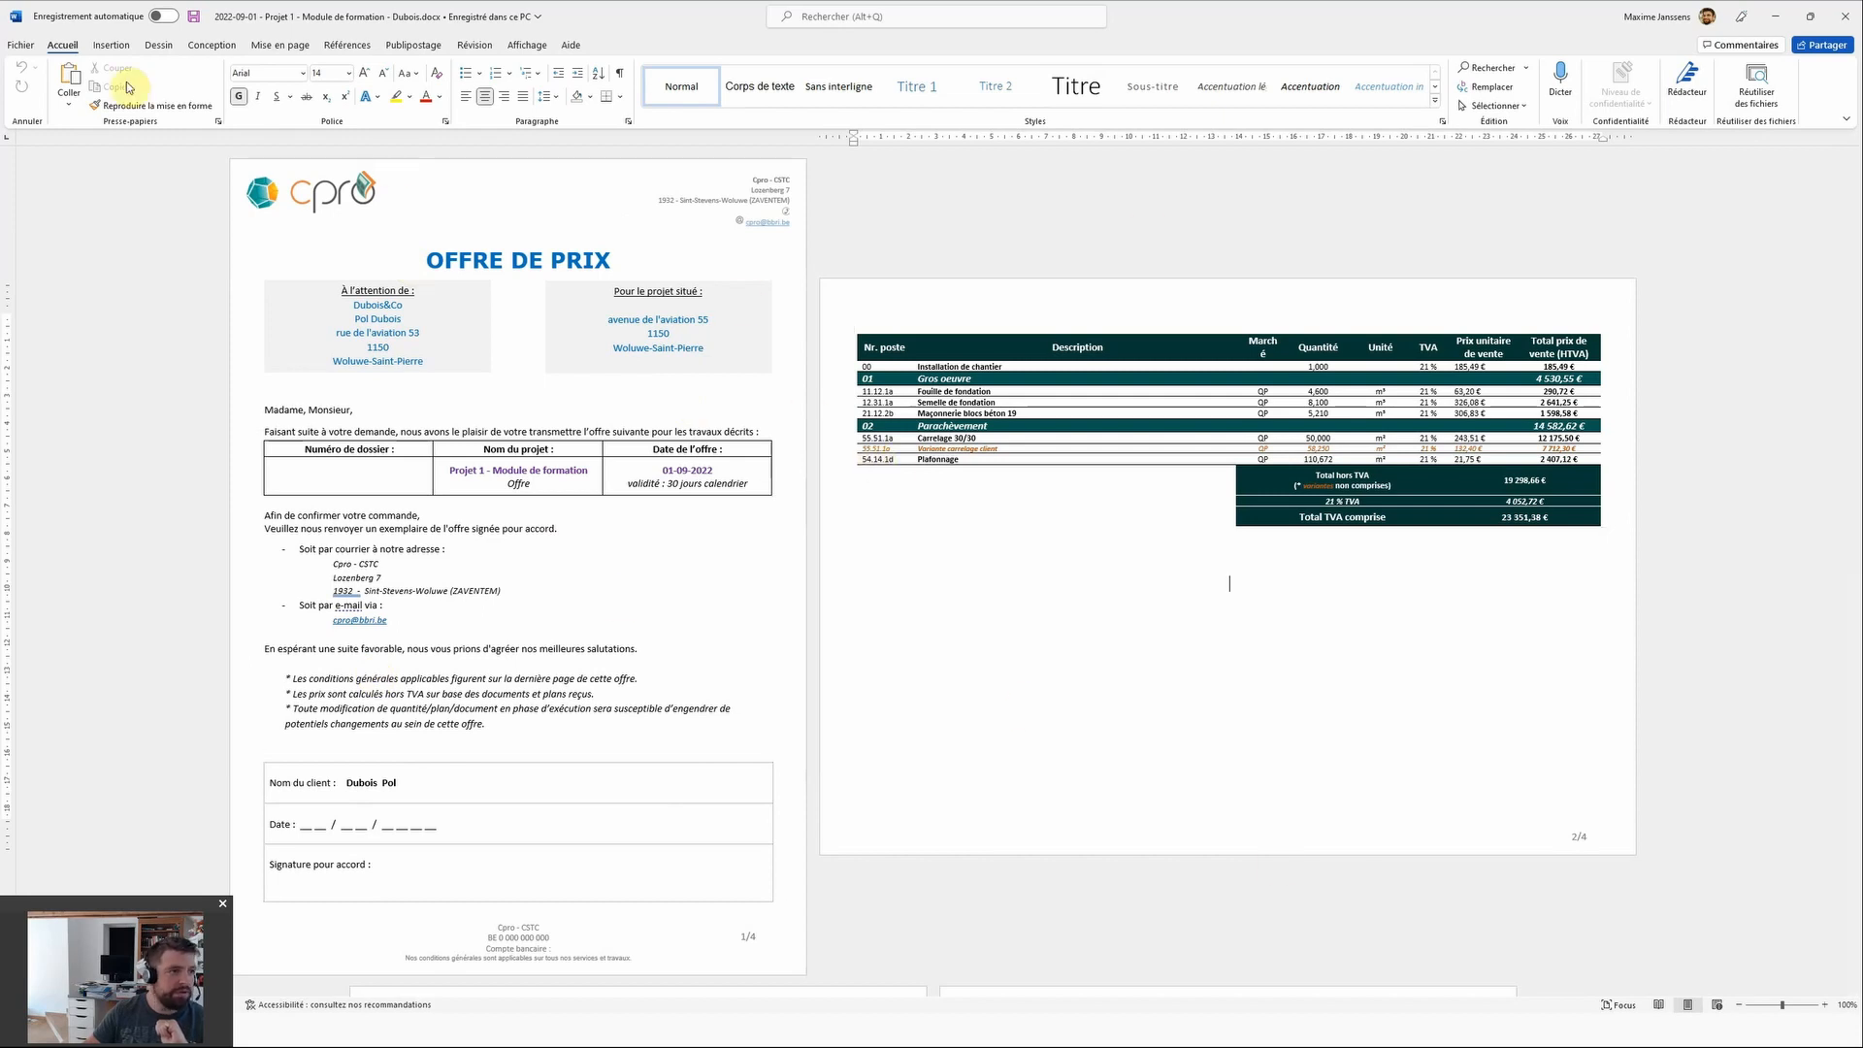
{"action": "left_click", "coordinate": [21, 47]}
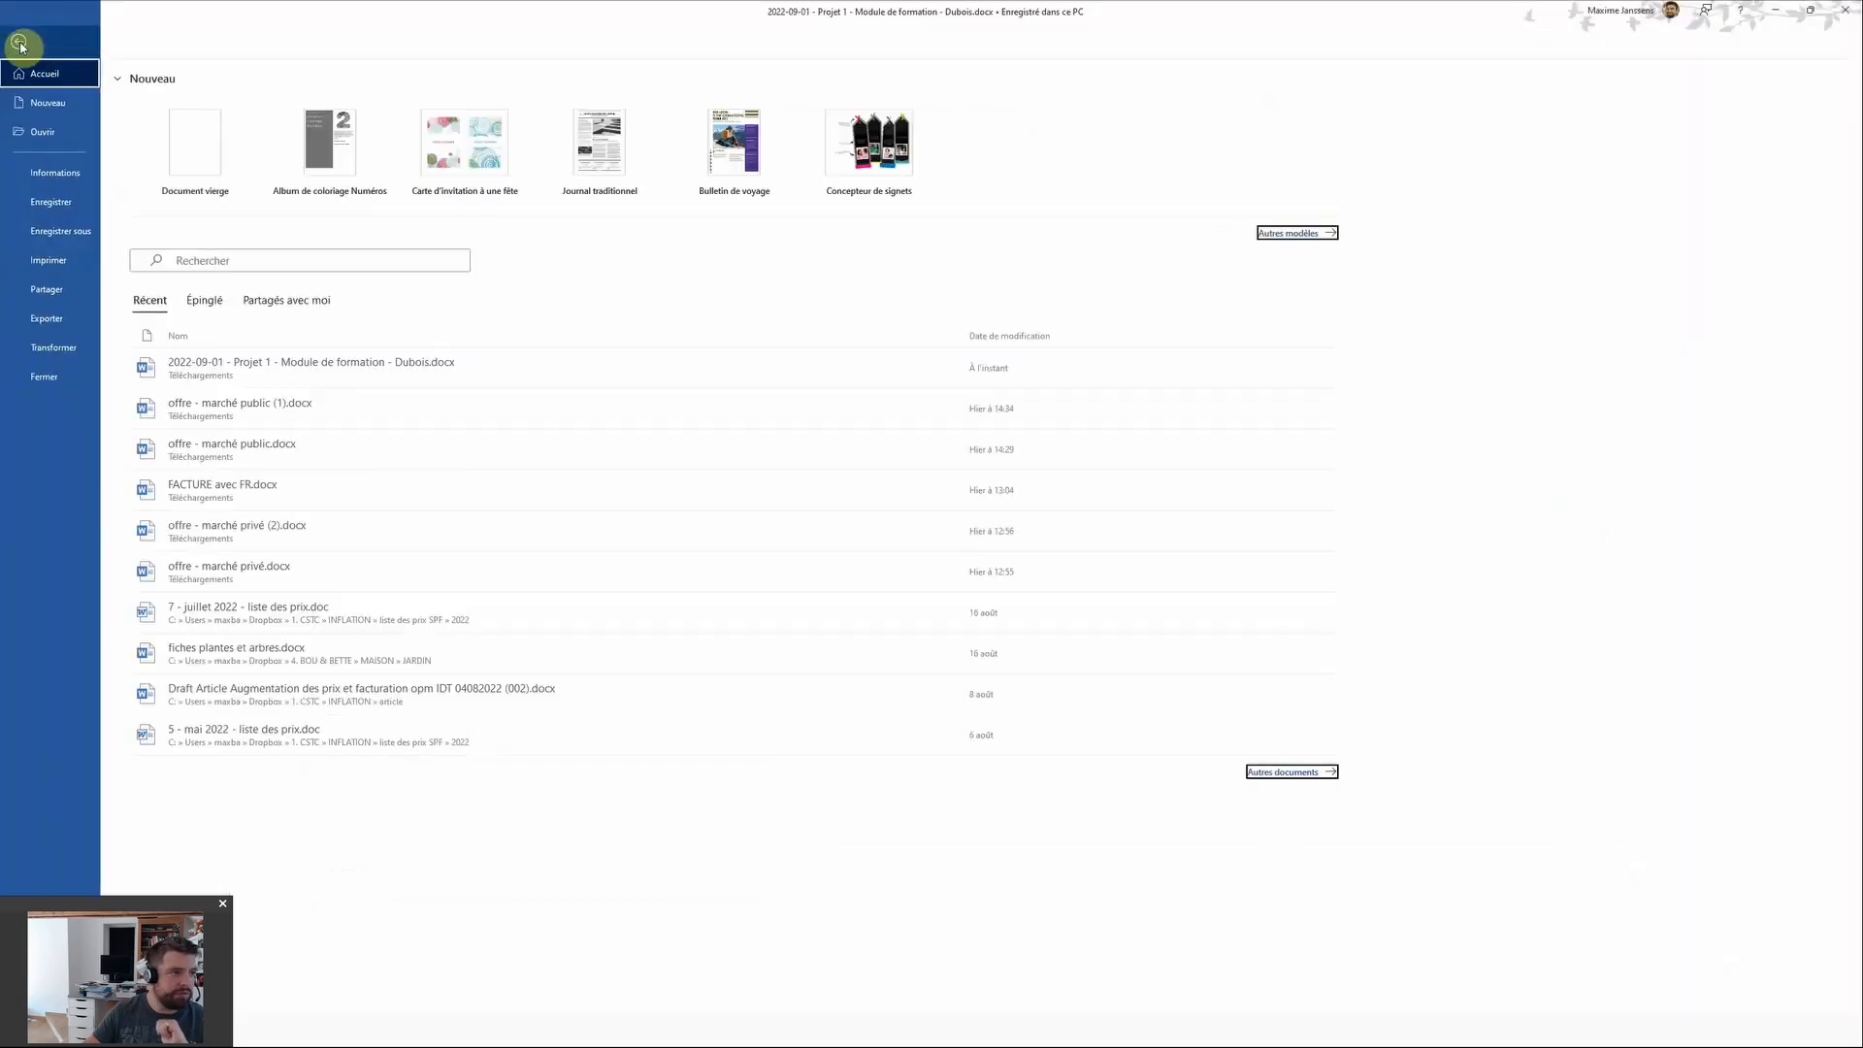
{"action": "left_click", "coordinate": [57, 316]}
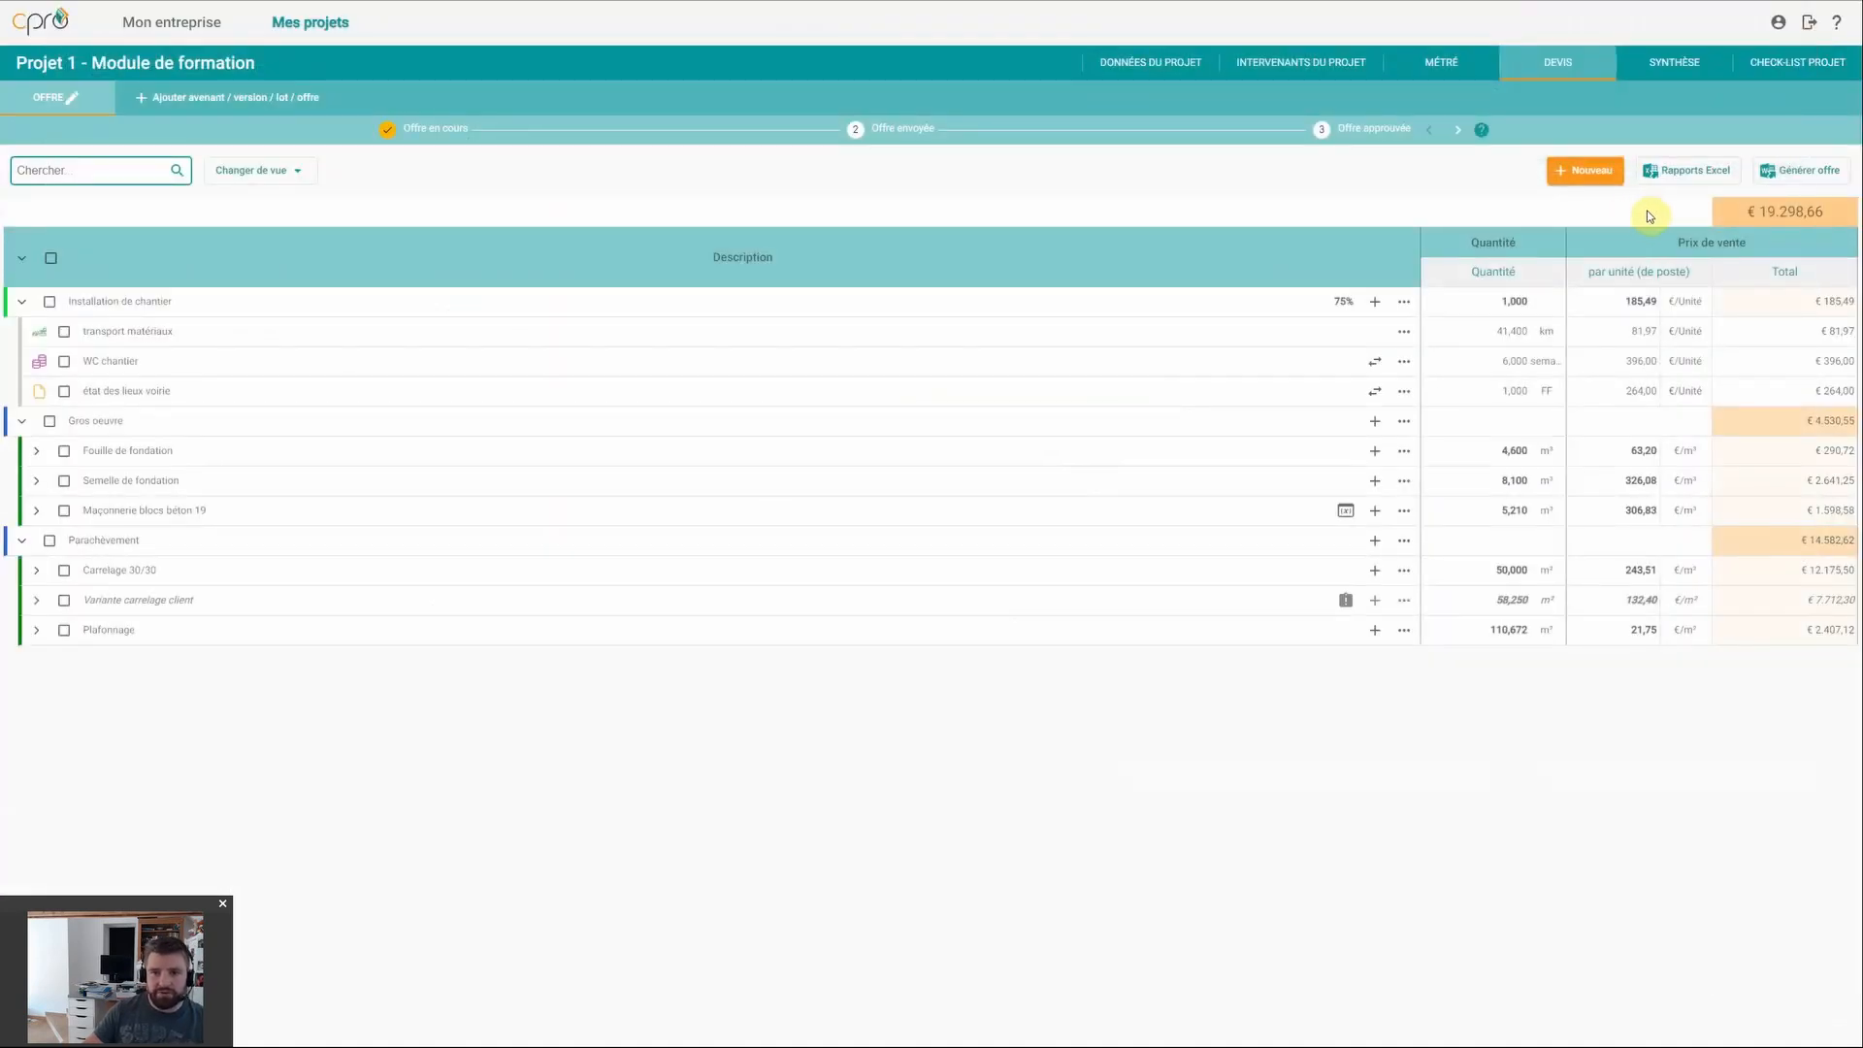
Step: Back in Cpro, export the offer to Excel and open the downloaded CostcalculationItems workbook
{"action": "left_click", "coordinate": [1682, 176]}
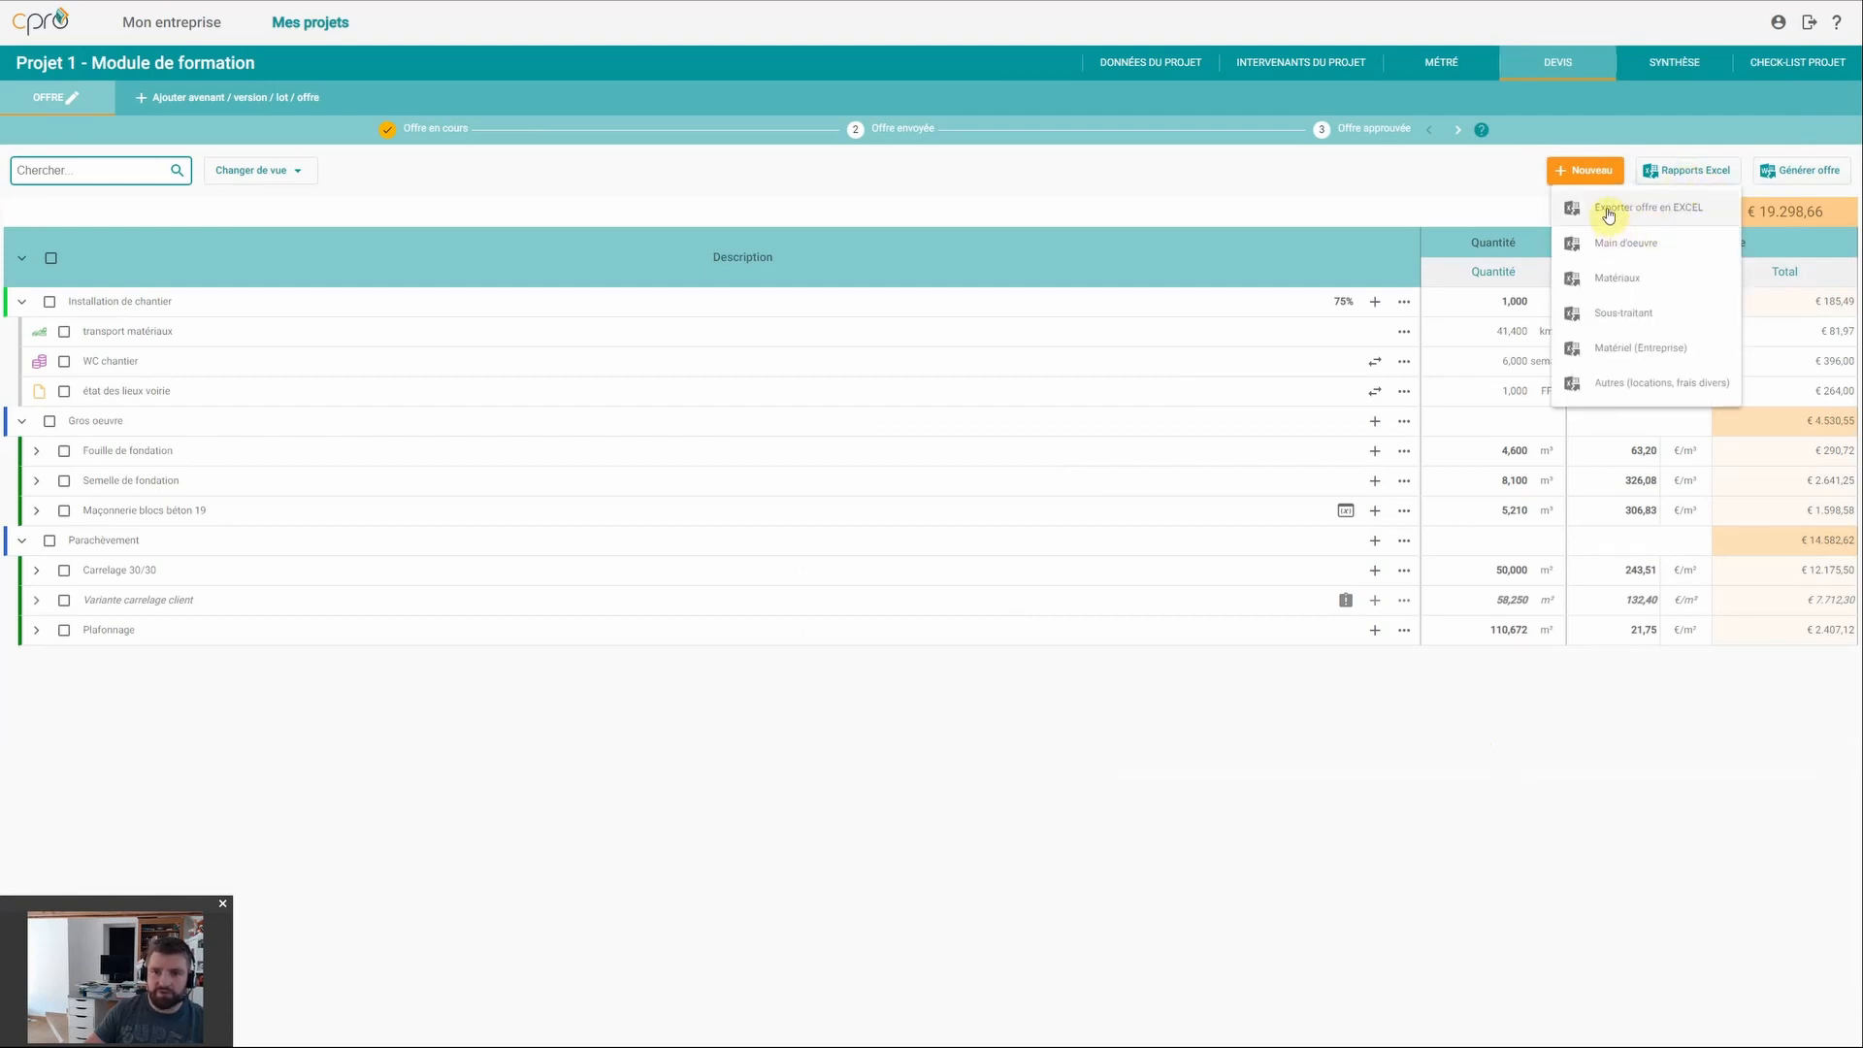
{"action": "left_click", "coordinate": [1661, 216]}
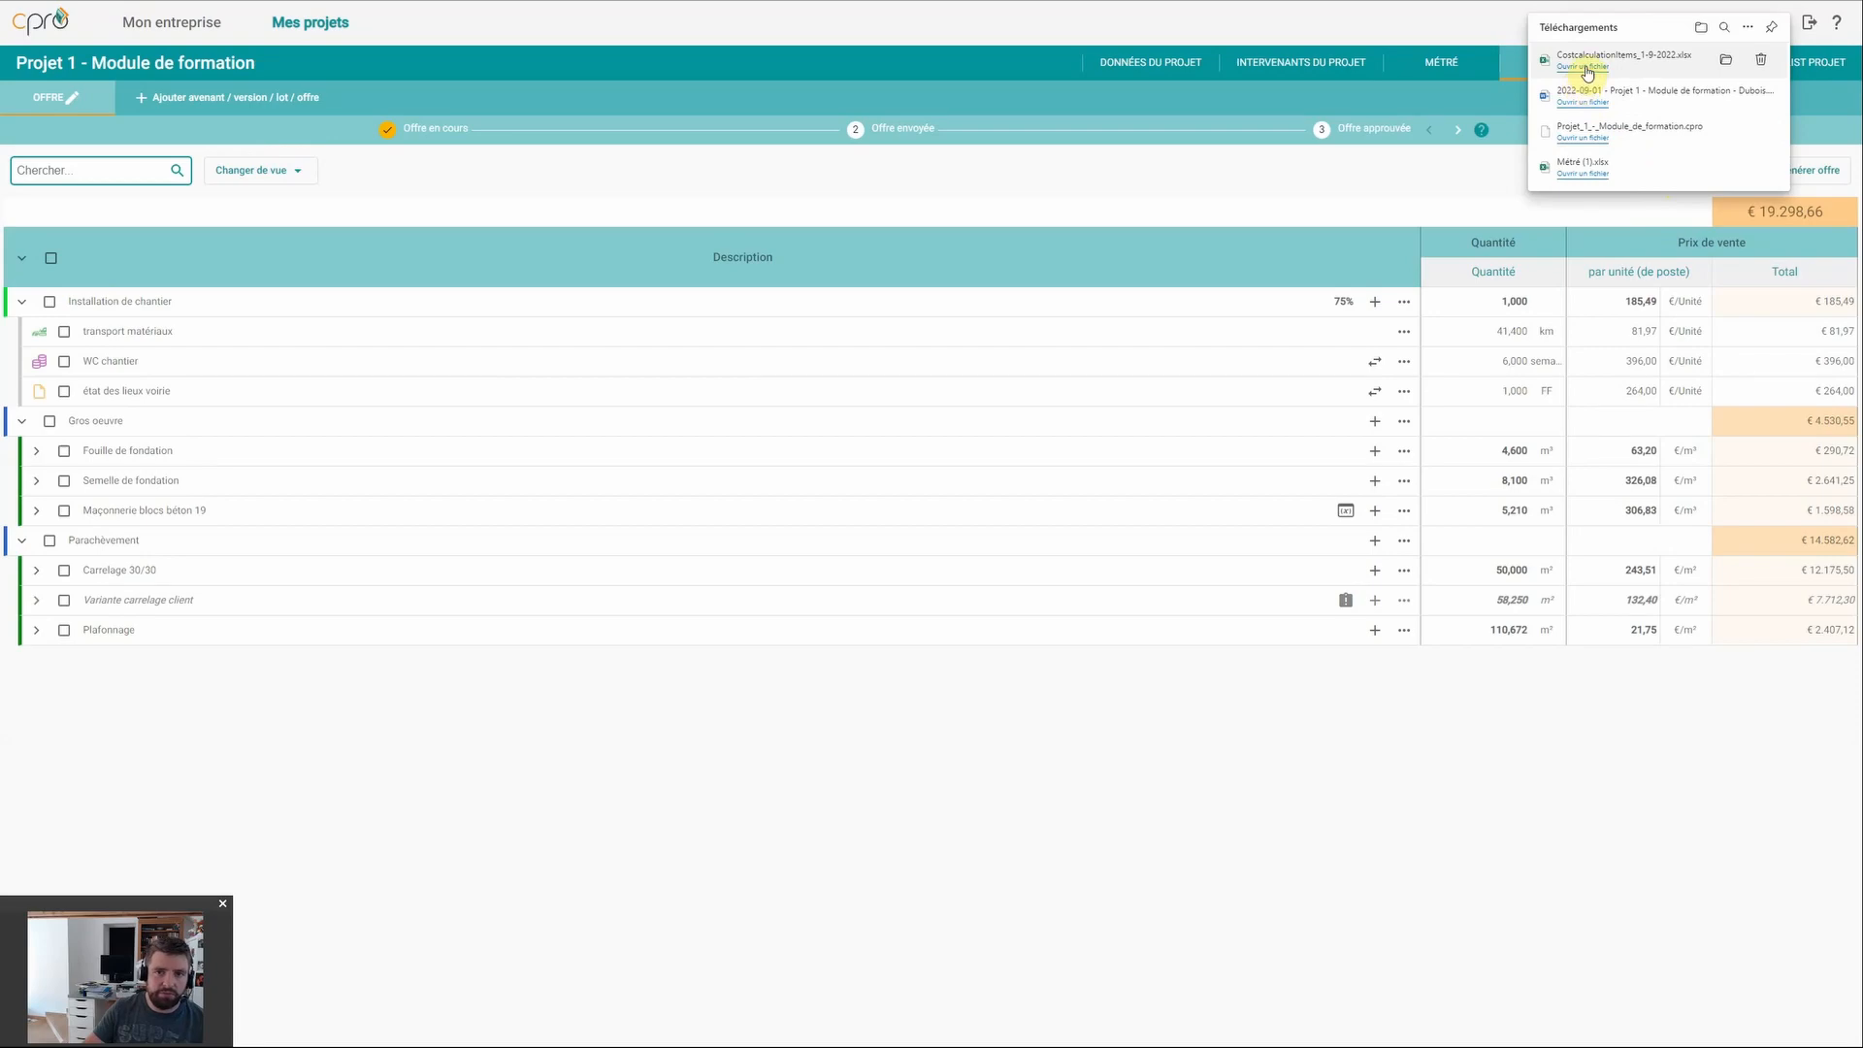
{"action": "left_click", "coordinate": [1584, 66]}
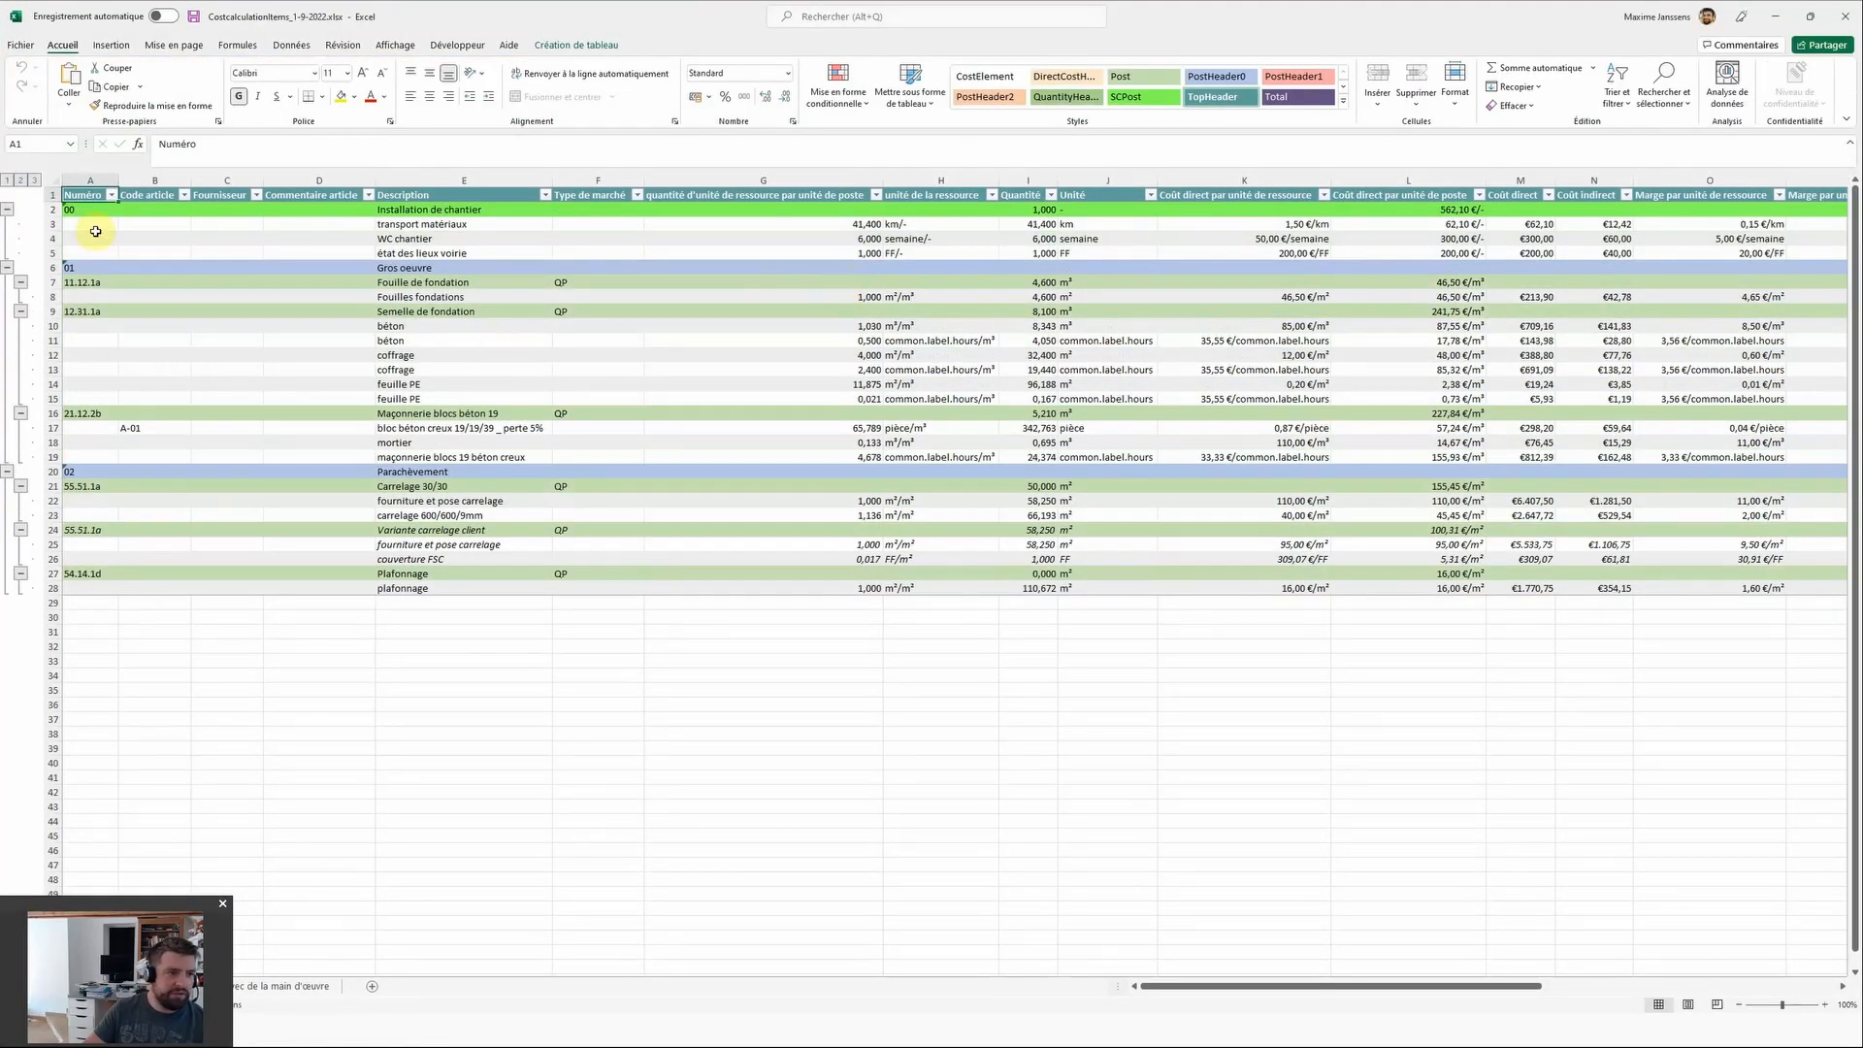
Step: Look over the Numéro column of the exported cost calculation, close the workbook and return to the Cpro quote
{"action": "mouse_move", "coordinate": [89, 180]}
{"action": "left_mouse_down"}
{"action": "mouse_move", "coordinate": [1194, 184]}
{"action": "mouse_move", "coordinate": [1834, 223]}
{"action": "mouse_move", "coordinate": [1839, 253]}
{"action": "mouse_move", "coordinate": [1844, 228]}
{"action": "mouse_move", "coordinate": [1824, 208]}
{"action": "mouse_move", "coordinate": [1546, 200]}
{"action": "mouse_move", "coordinate": [811, 224]}
{"action": "mouse_move", "coordinate": [97, 182]}
{"action": "left_mouse_up"}
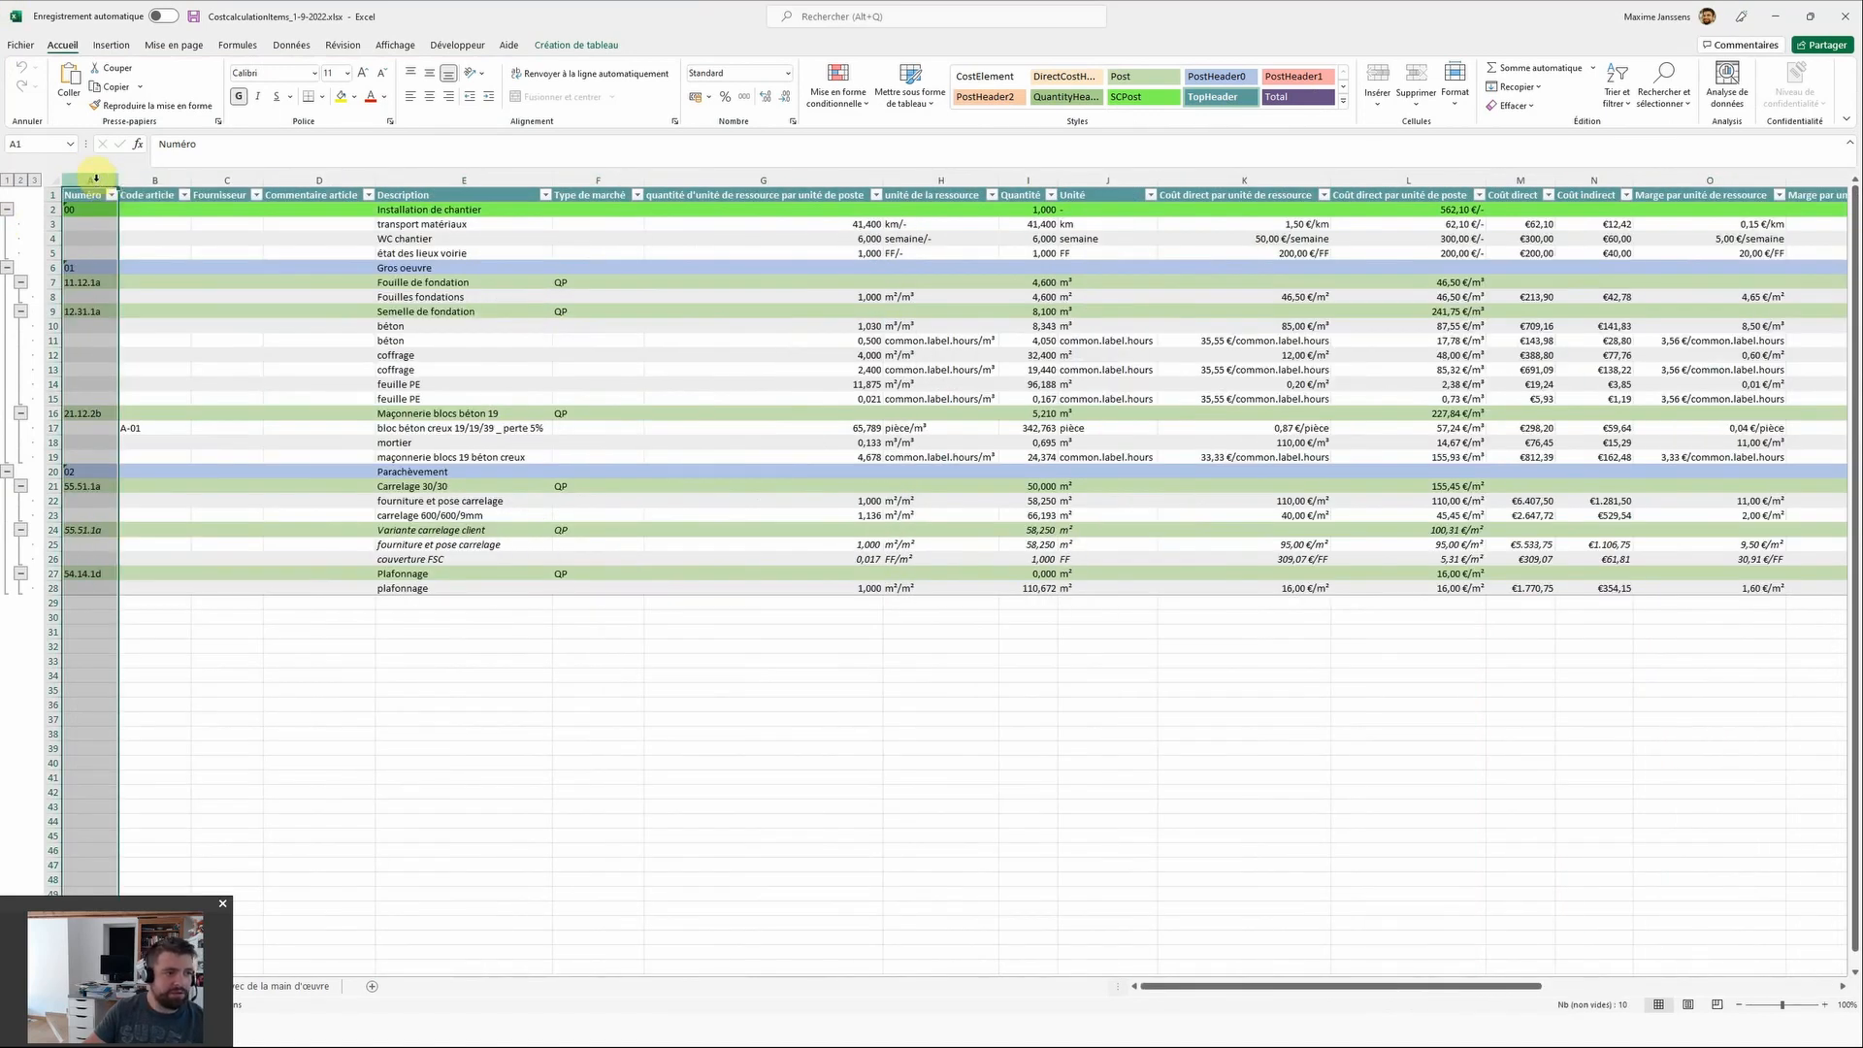
{"action": "left_click", "coordinate": [699, 745]}
{"action": "left_click", "coordinate": [1845, 15]}
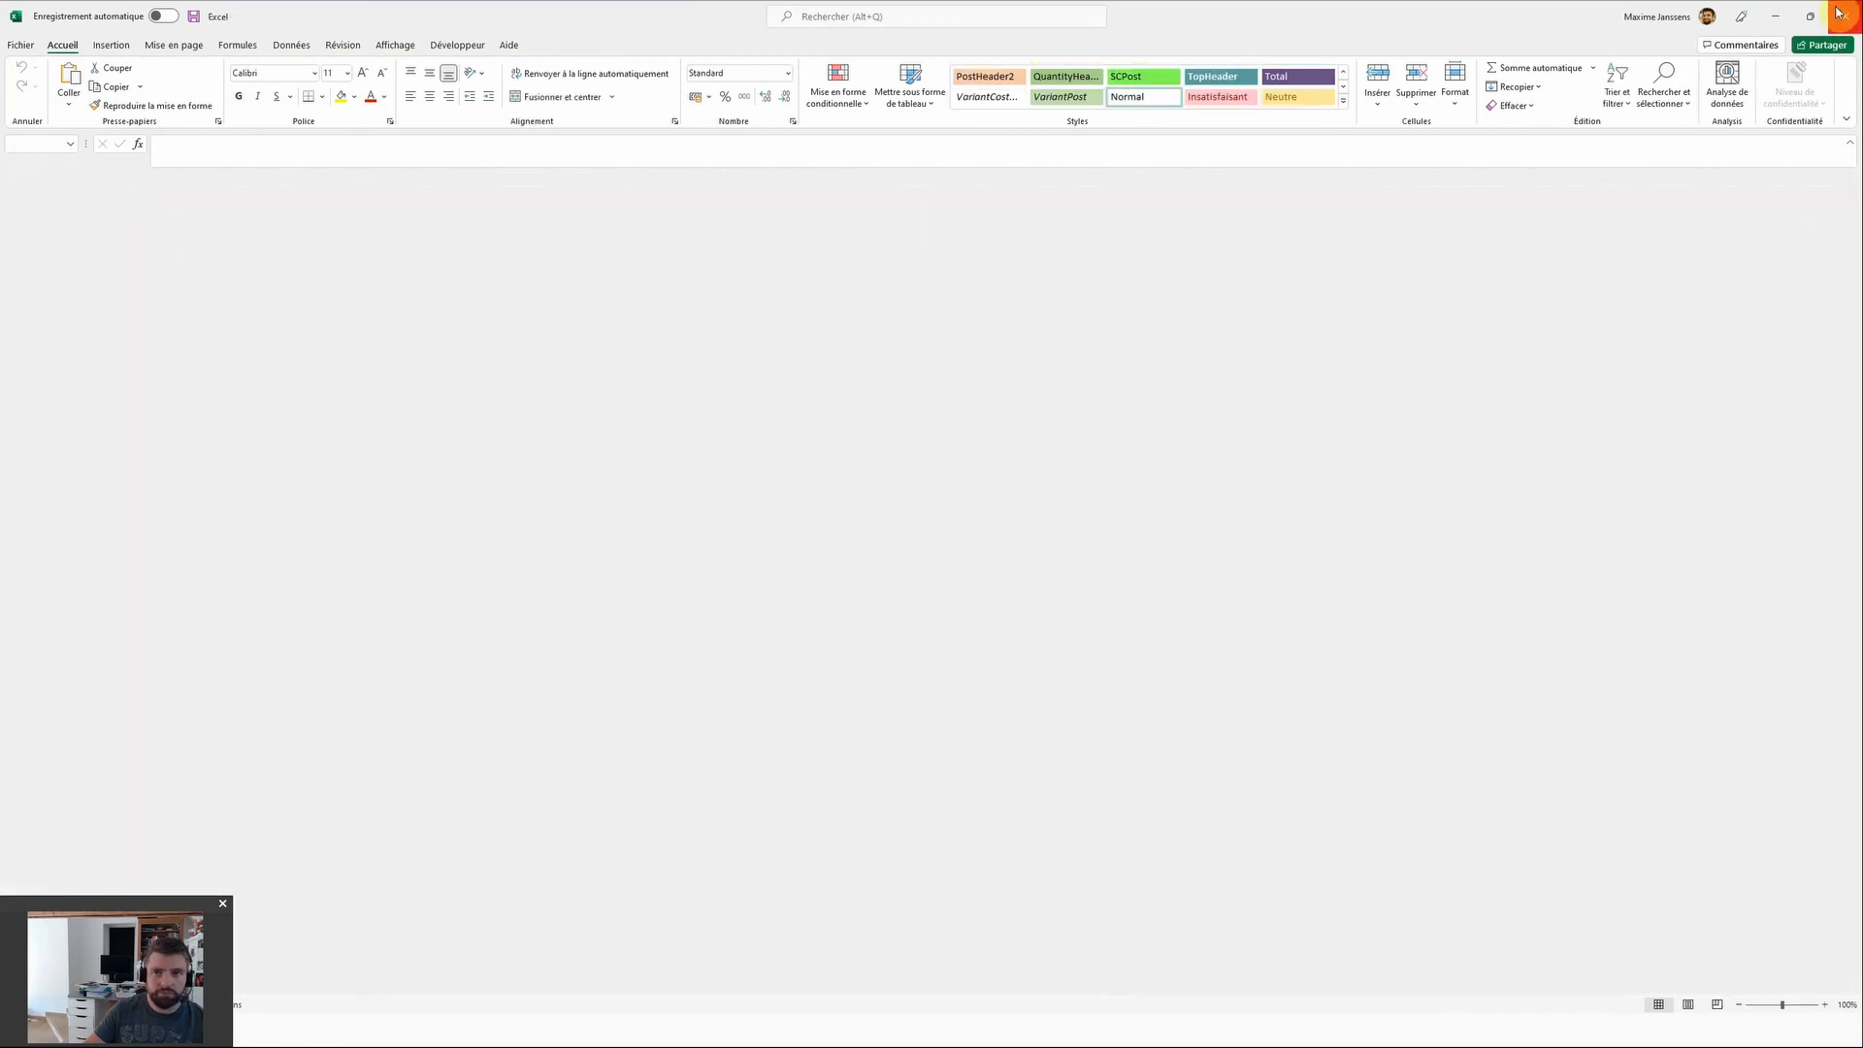
{"action": "left_click", "coordinate": [1442, 749]}
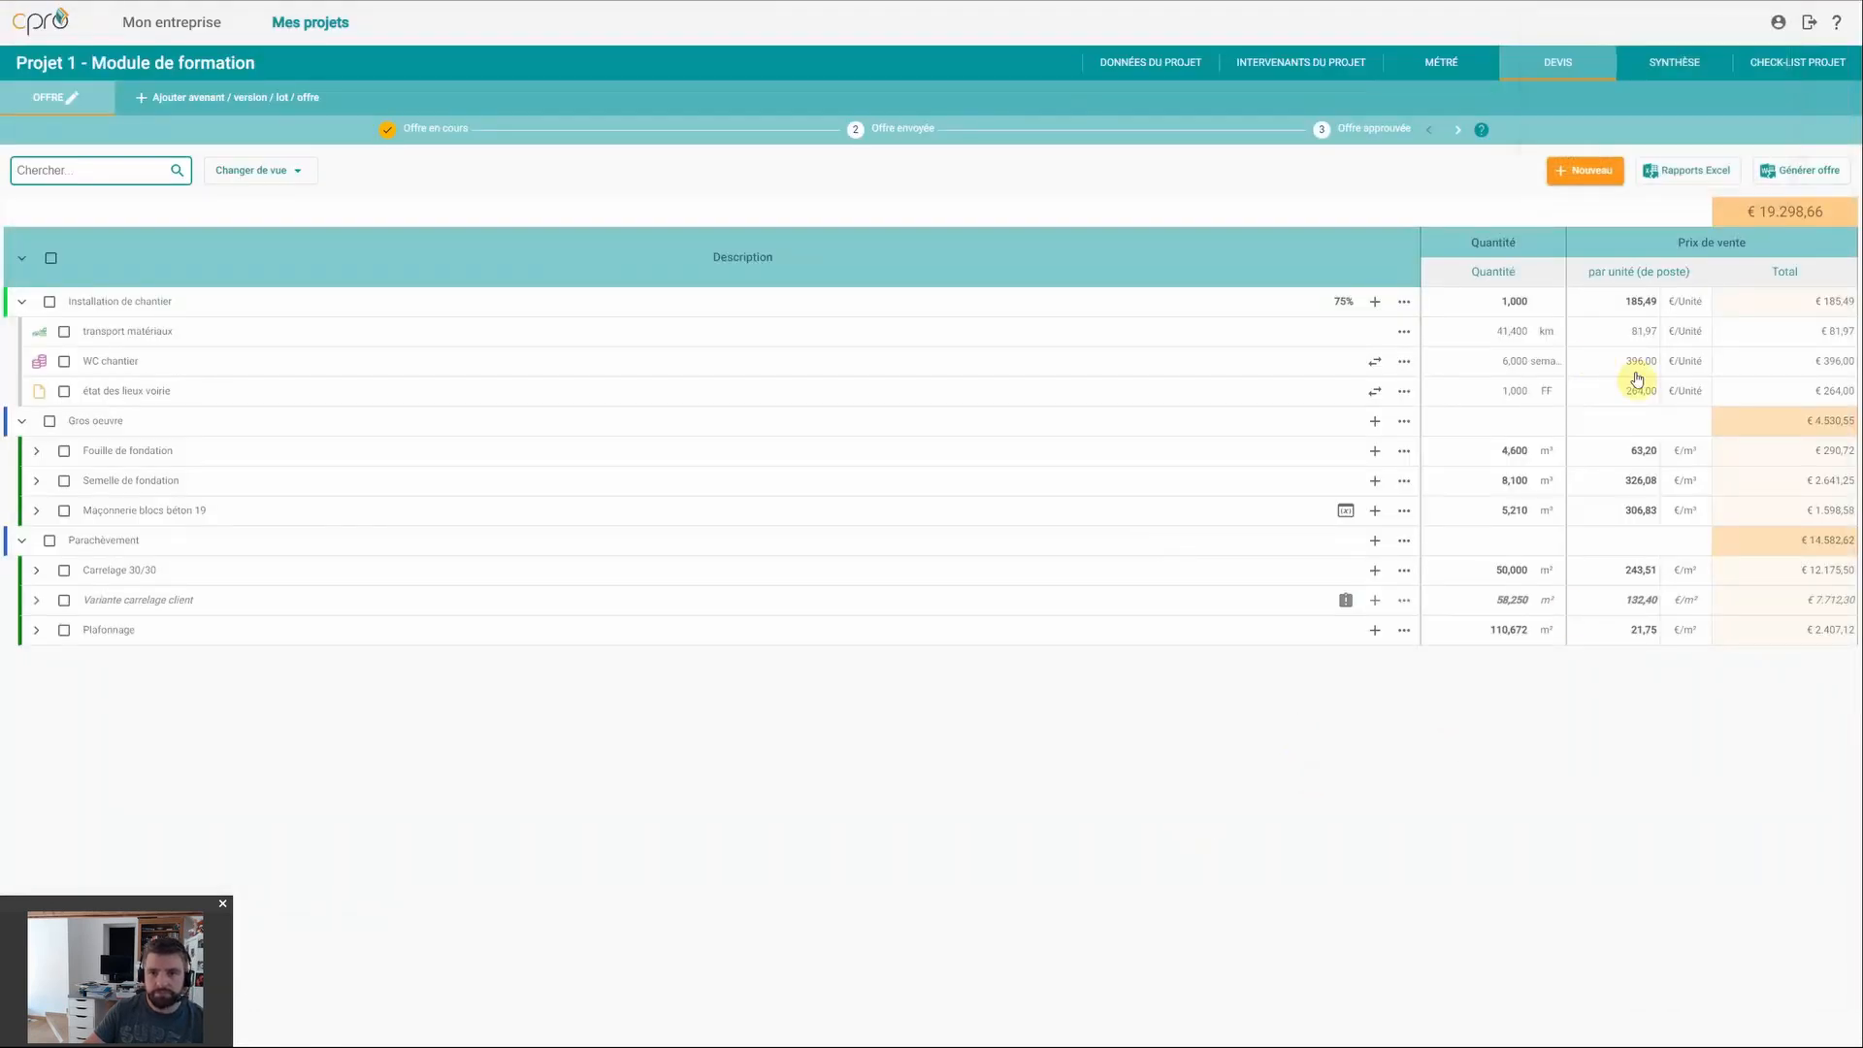
Step: Generate the Main d'oeuvre Excel report, open the downloaded Directcosts_Labor workbook in Excel and enable editing
{"action": "left_click", "coordinate": [1684, 180]}
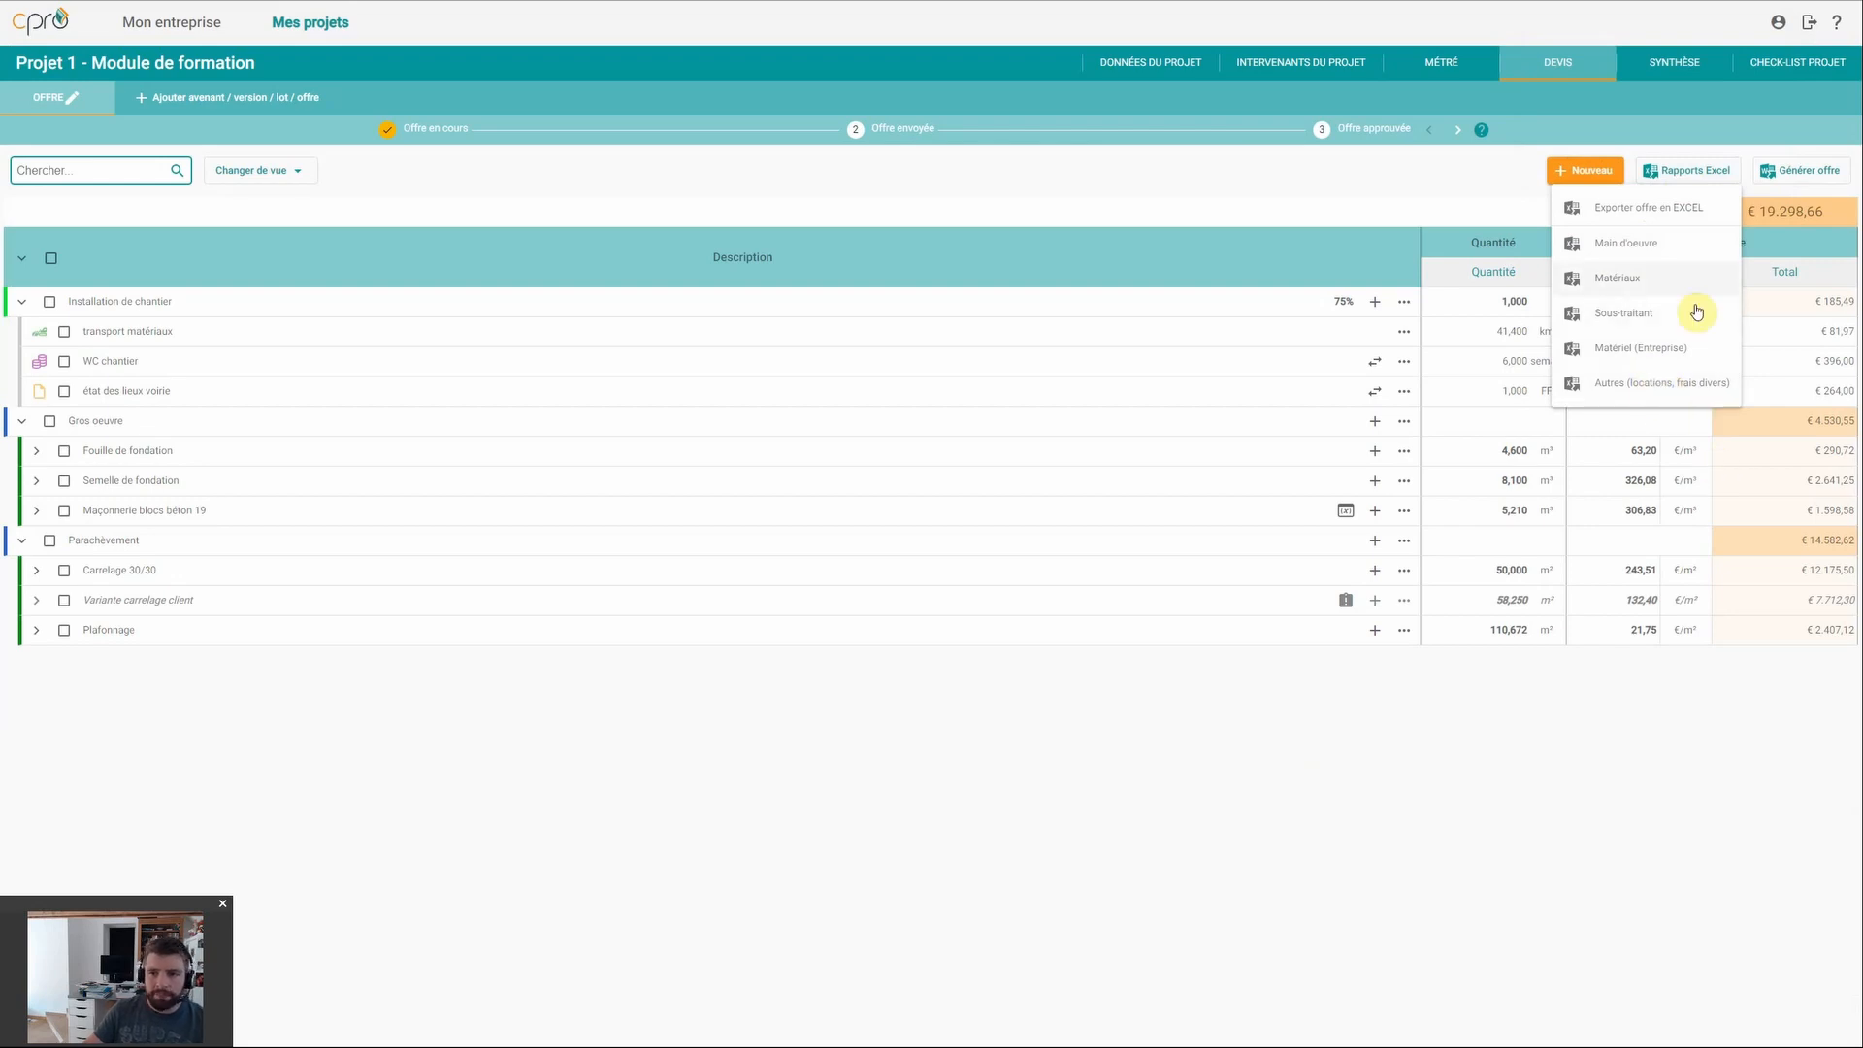
{"action": "left_click", "coordinate": [1623, 245]}
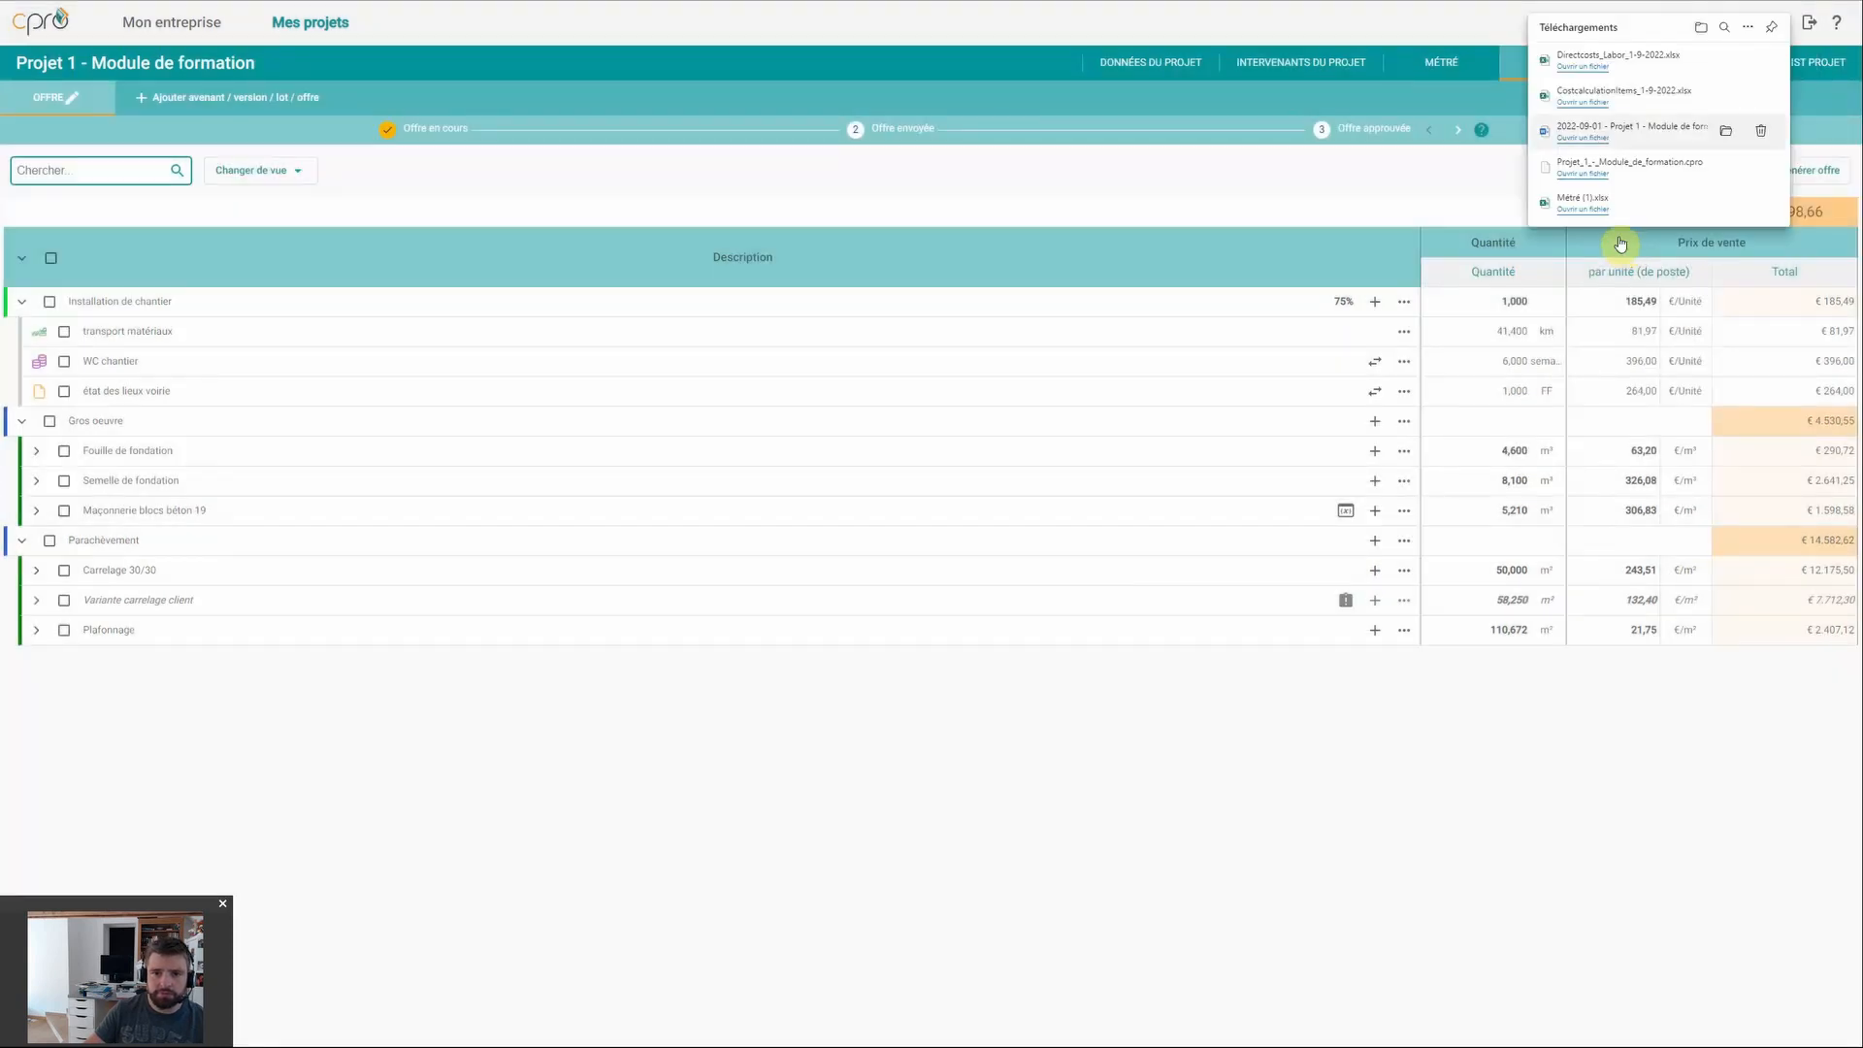
{"action": "left_click", "coordinate": [1584, 67]}
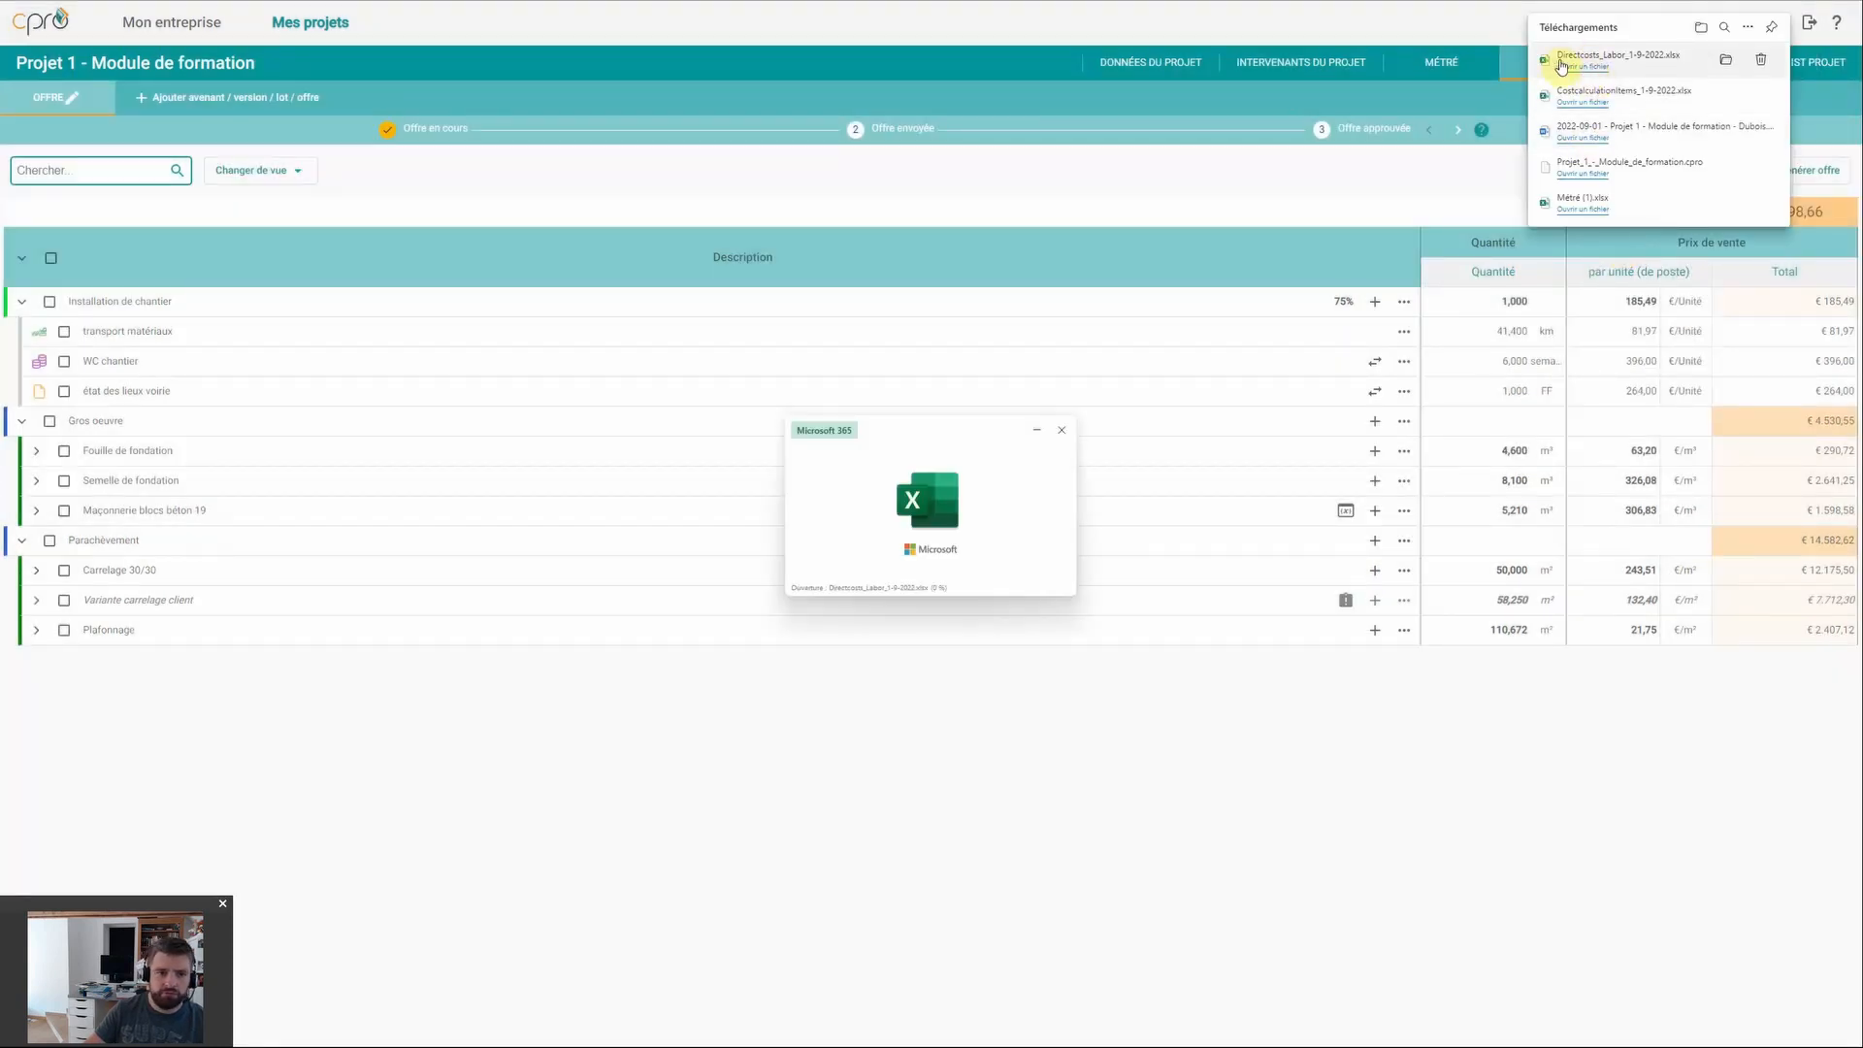
{"action": "left_click", "coordinate": [906, 71]}
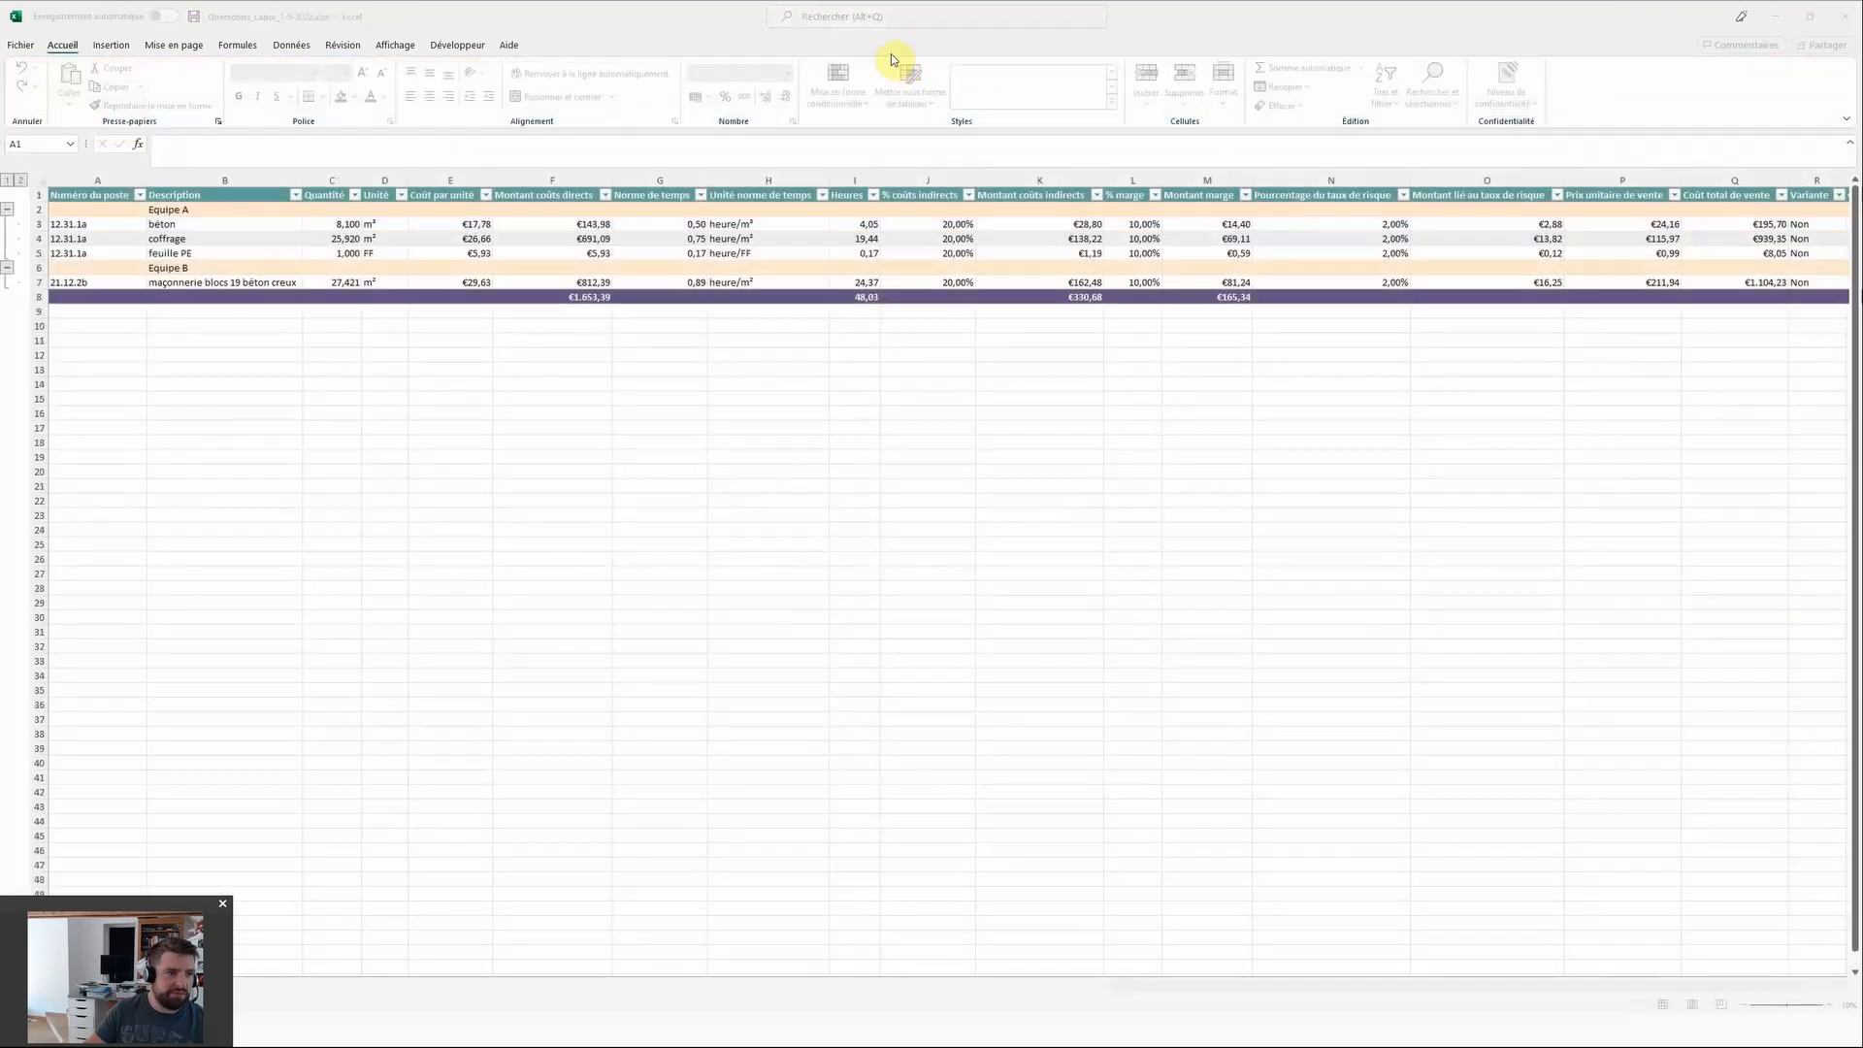
Step: Examine the Numéro du poste column and the tasks listed under Equipe A in the labour report
{"action": "left_click", "coordinate": [453, 427]}
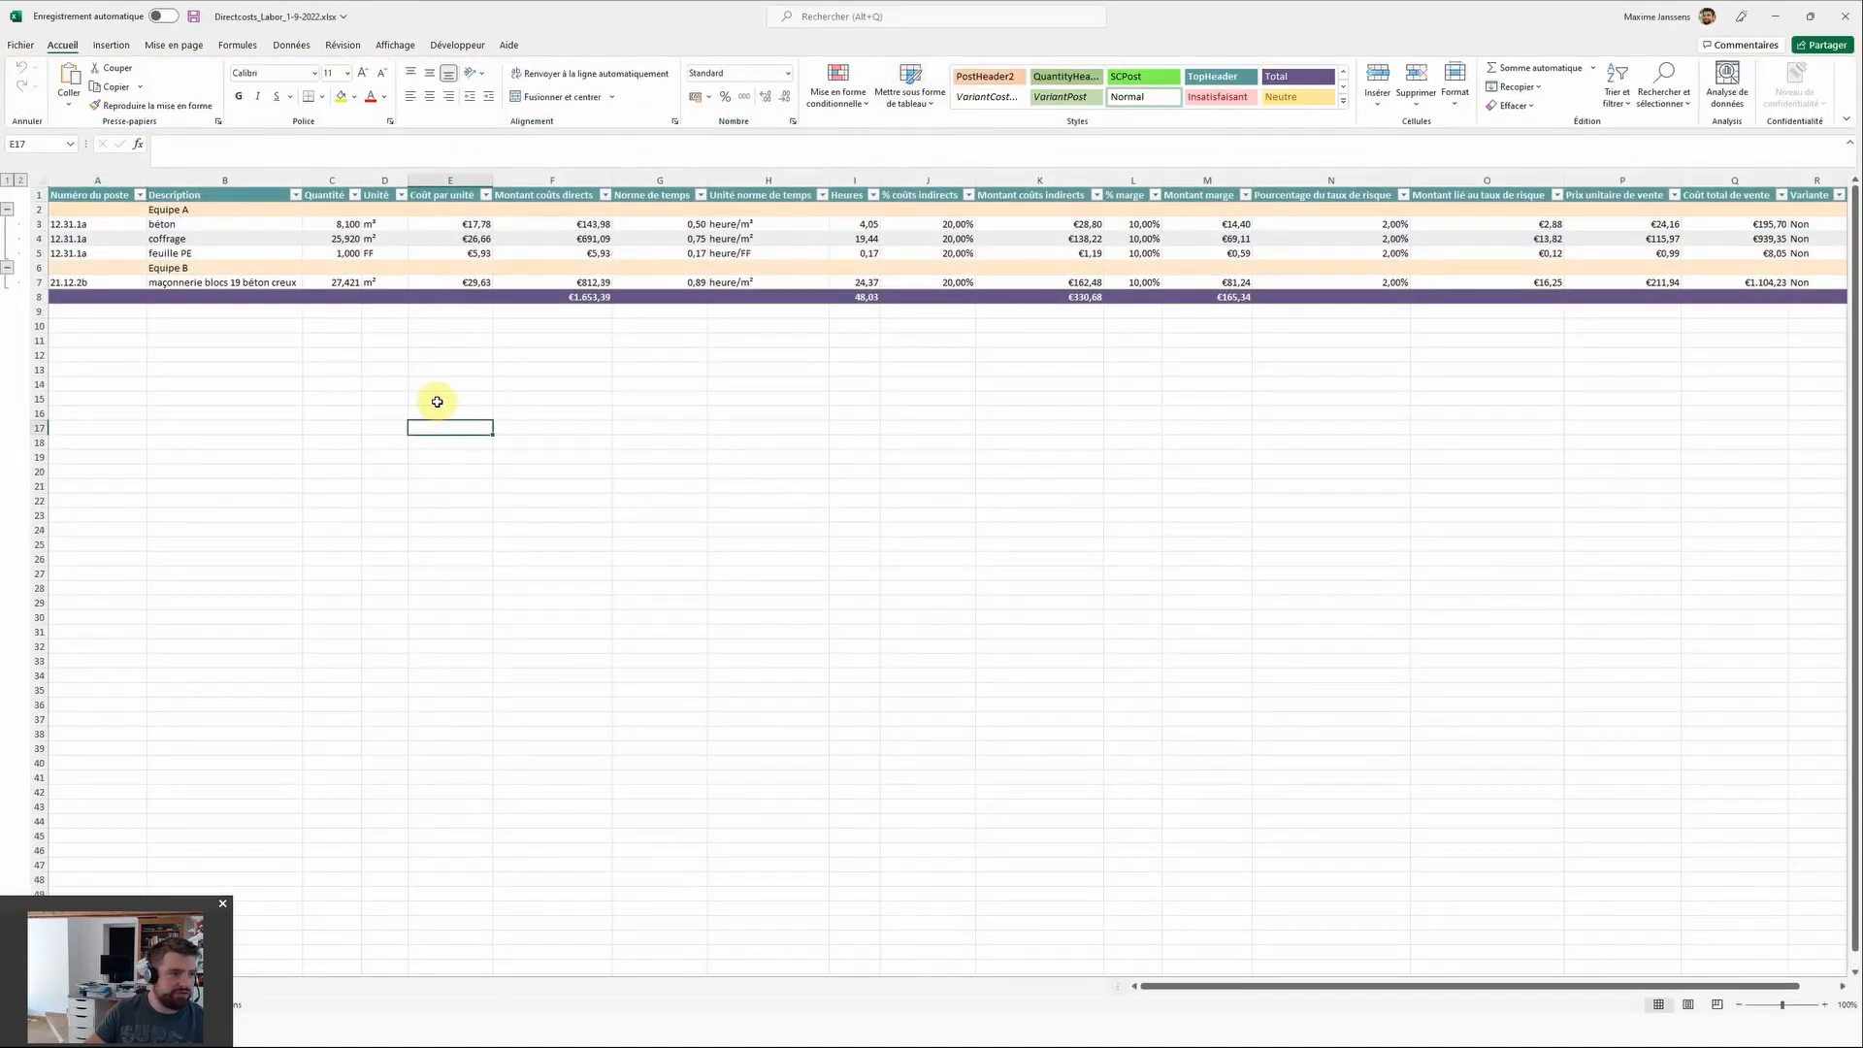
{"action": "left_click", "coordinate": [74, 173]}
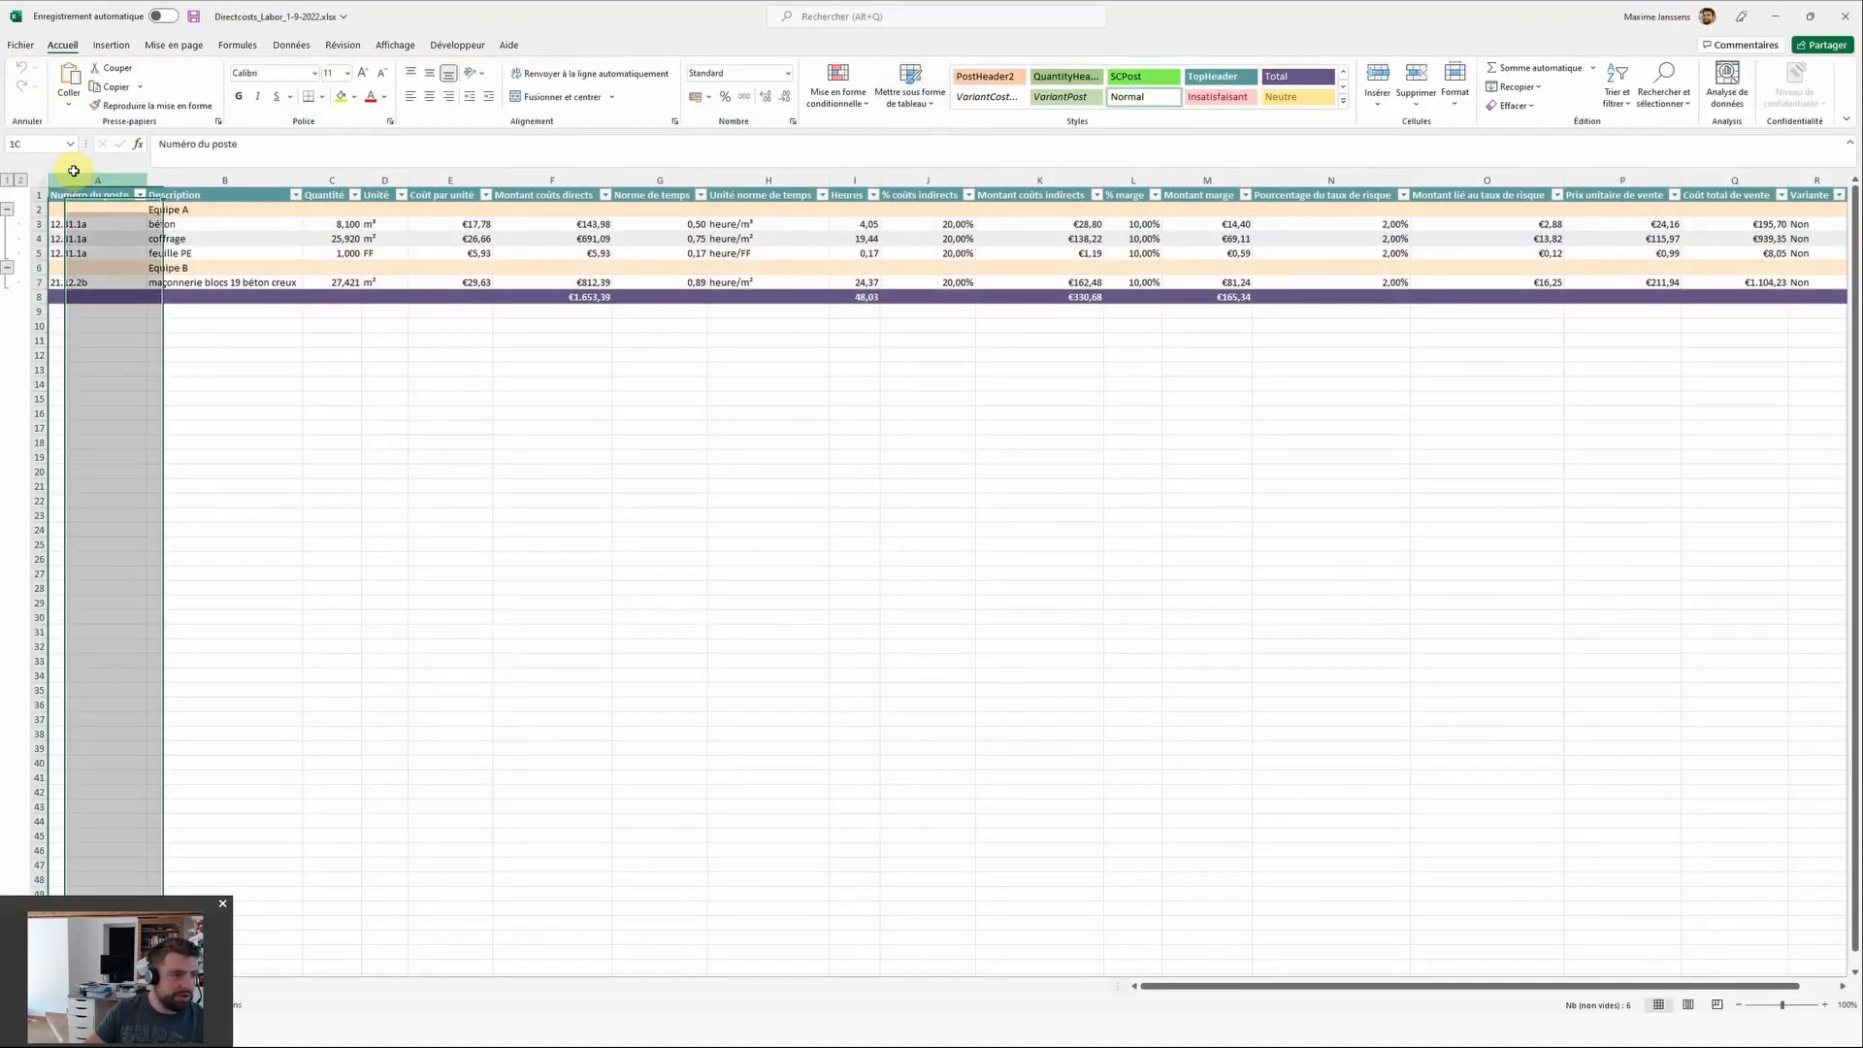
{"action": "left_click_drag", "start_coordinate": [74, 171], "coordinate": [82, 180]}
{"action": "left_click", "coordinate": [185, 216]}
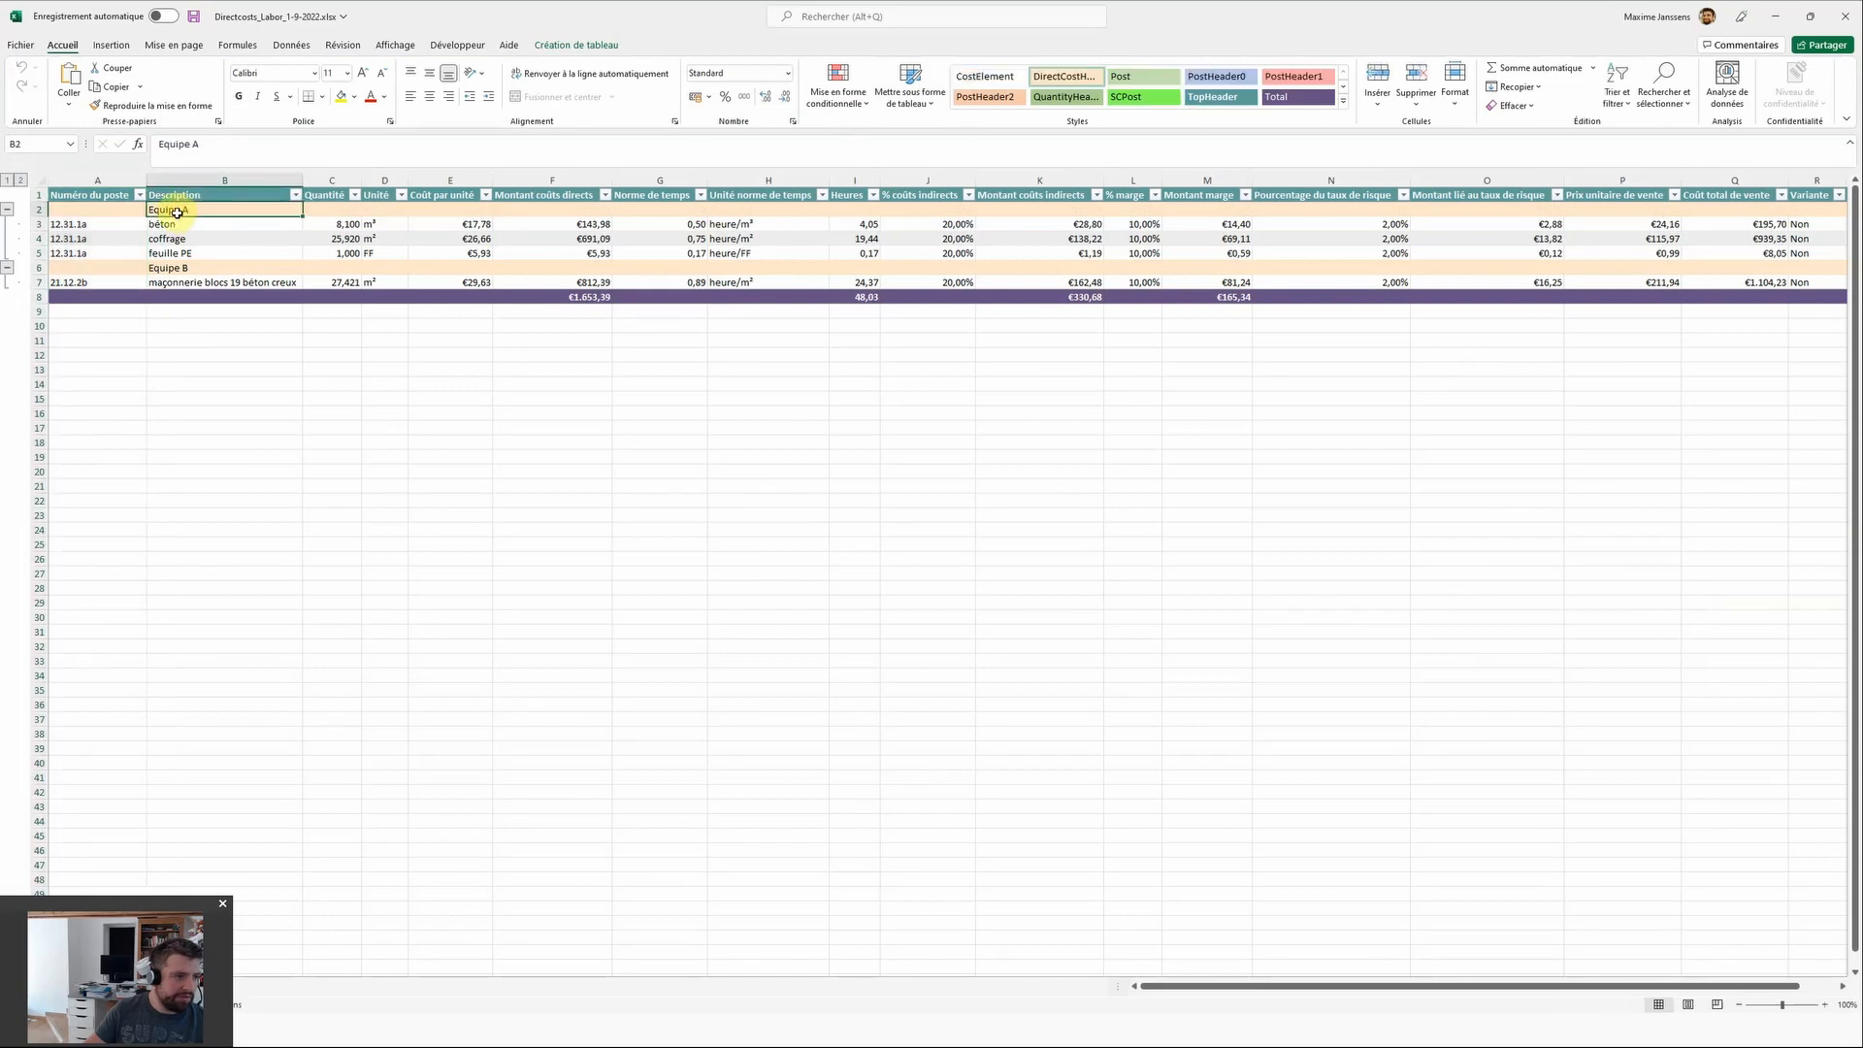
{"action": "left_click", "coordinate": [179, 255]}
{"action": "left_click", "coordinate": [198, 342]}
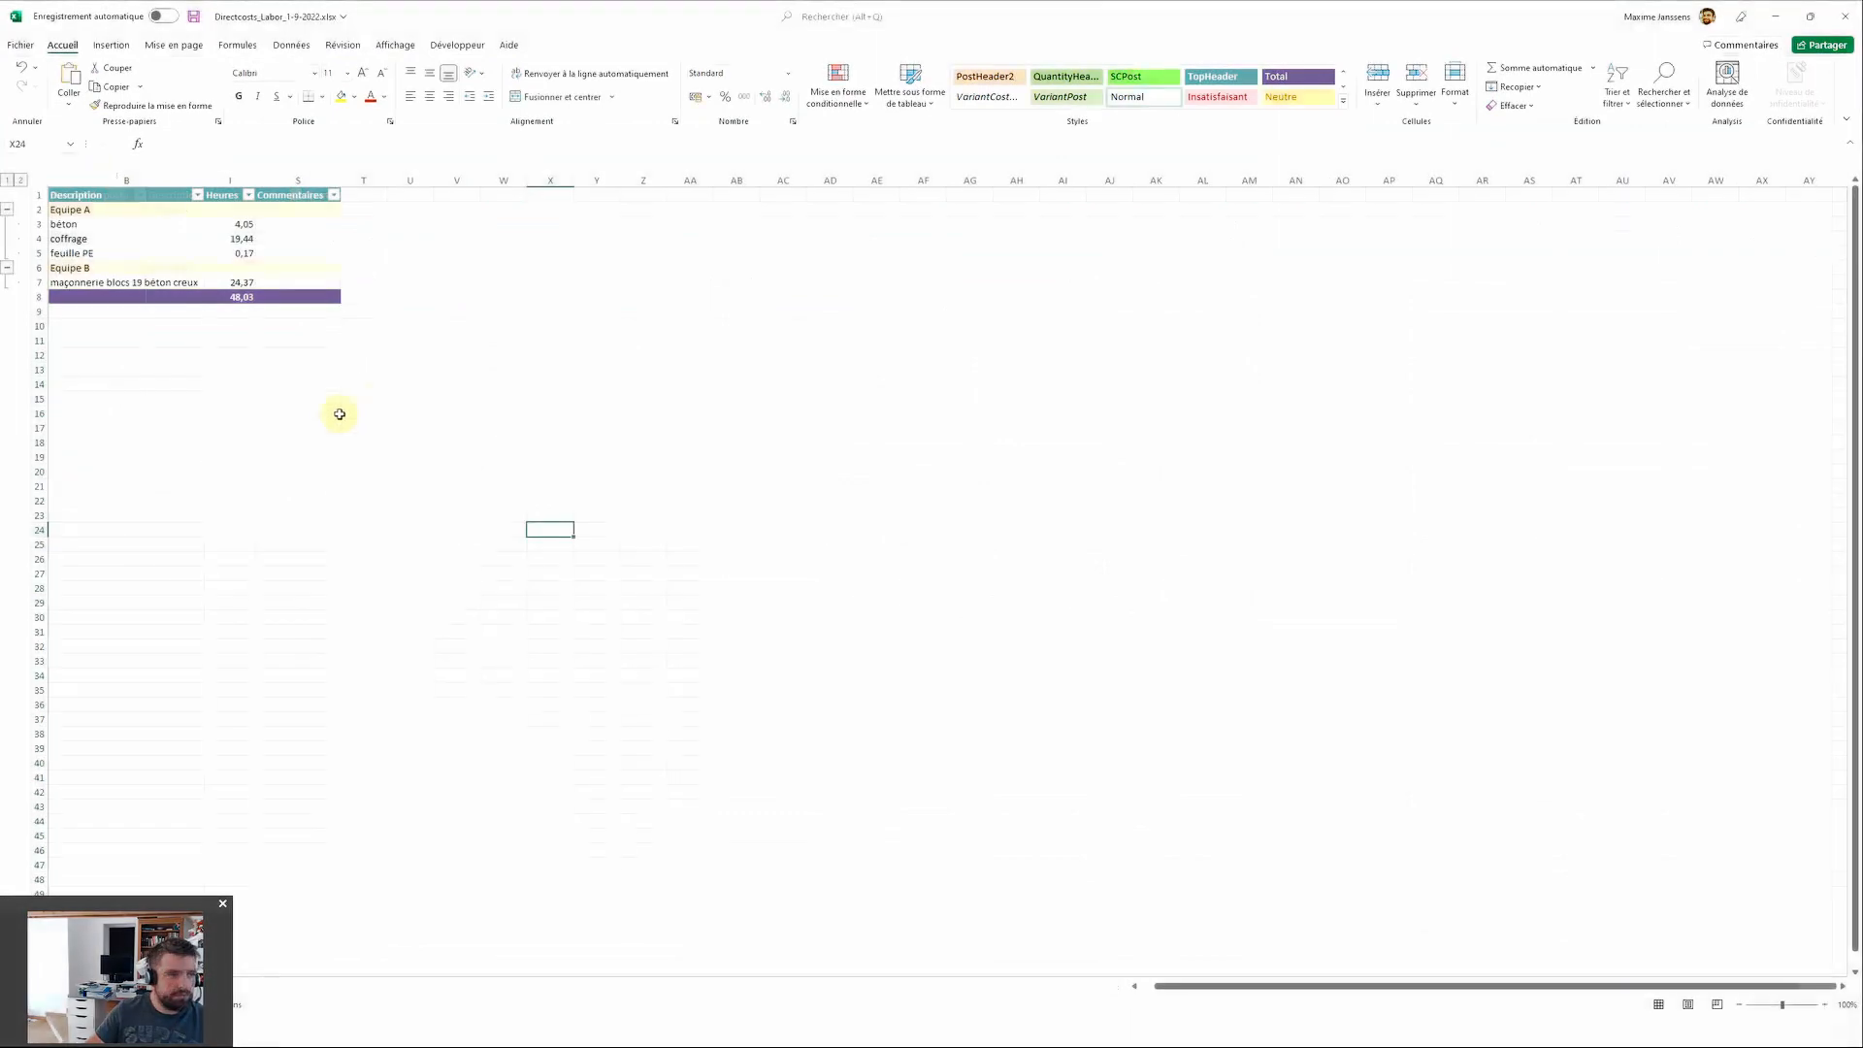
Step: Review the Description, Heures and Commentaires columns in the condensed view of the labour report
{"action": "left_click_drag", "start_coordinate": [121, 180], "coordinate": [282, 179]}
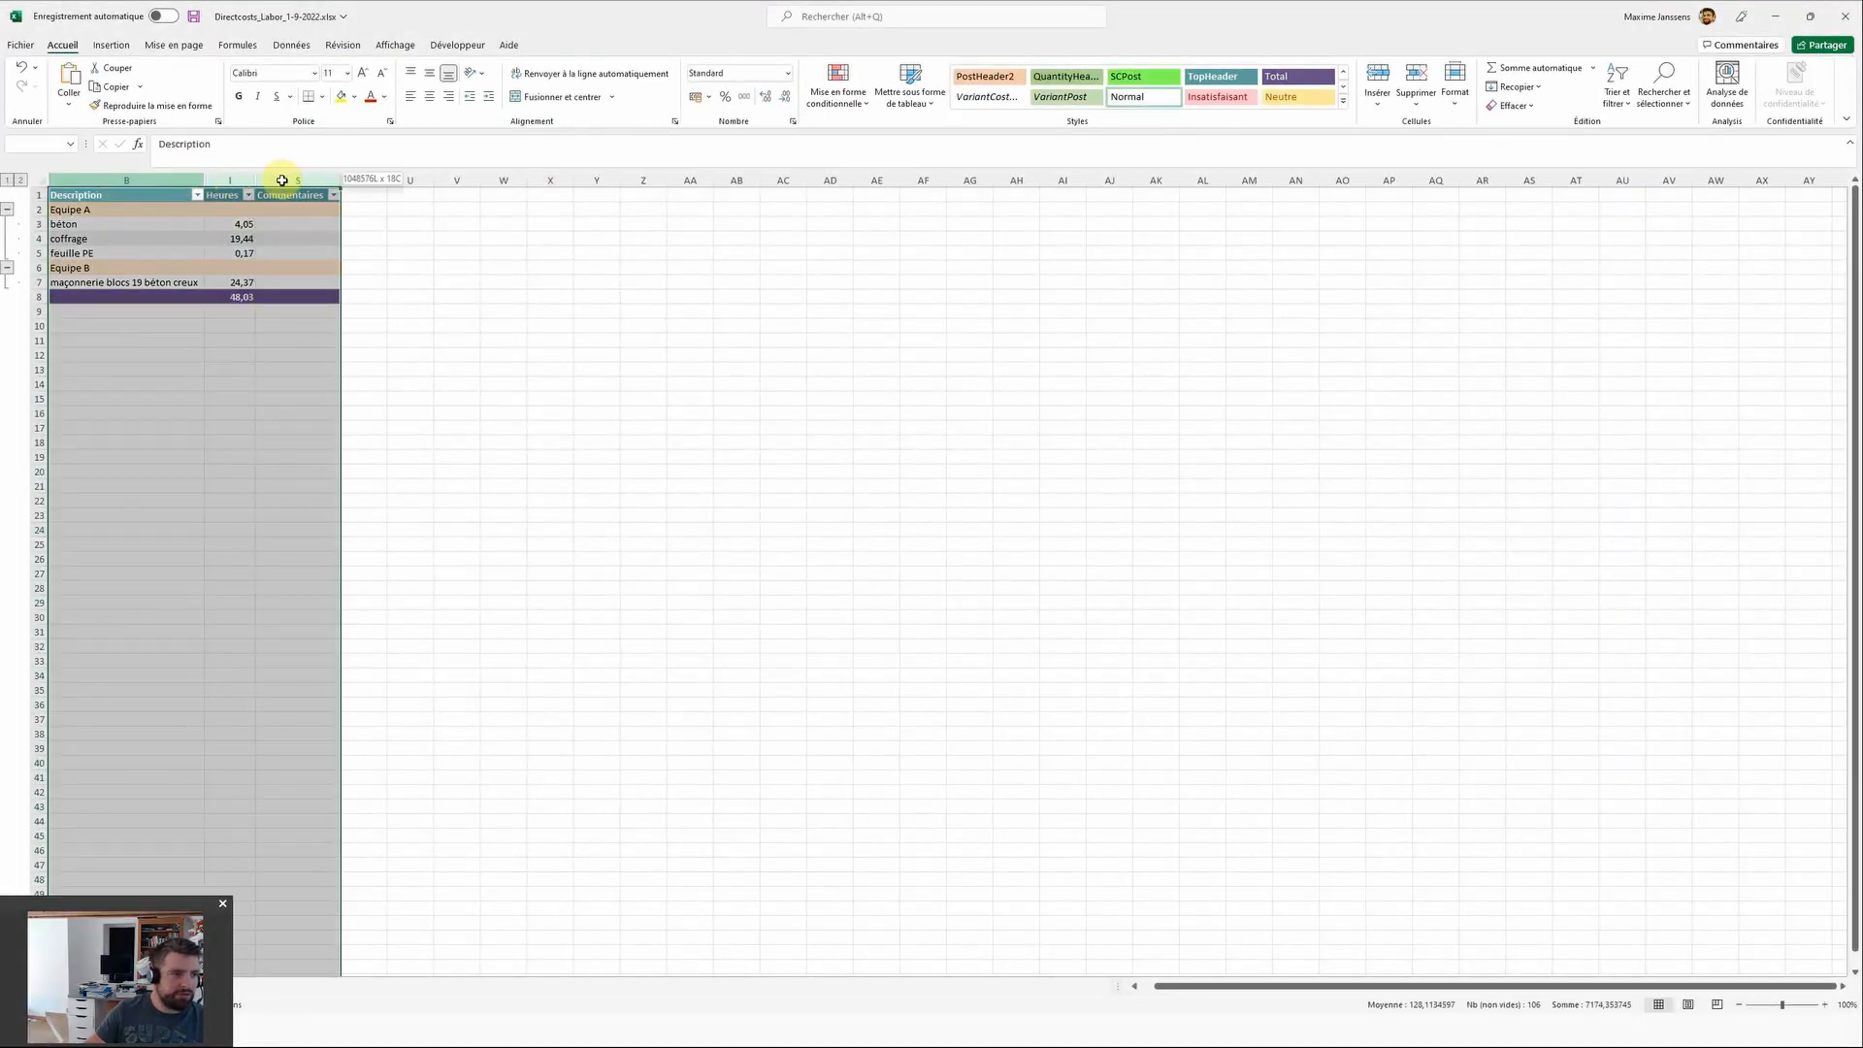
{"action": "left_click", "coordinate": [211, 398]}
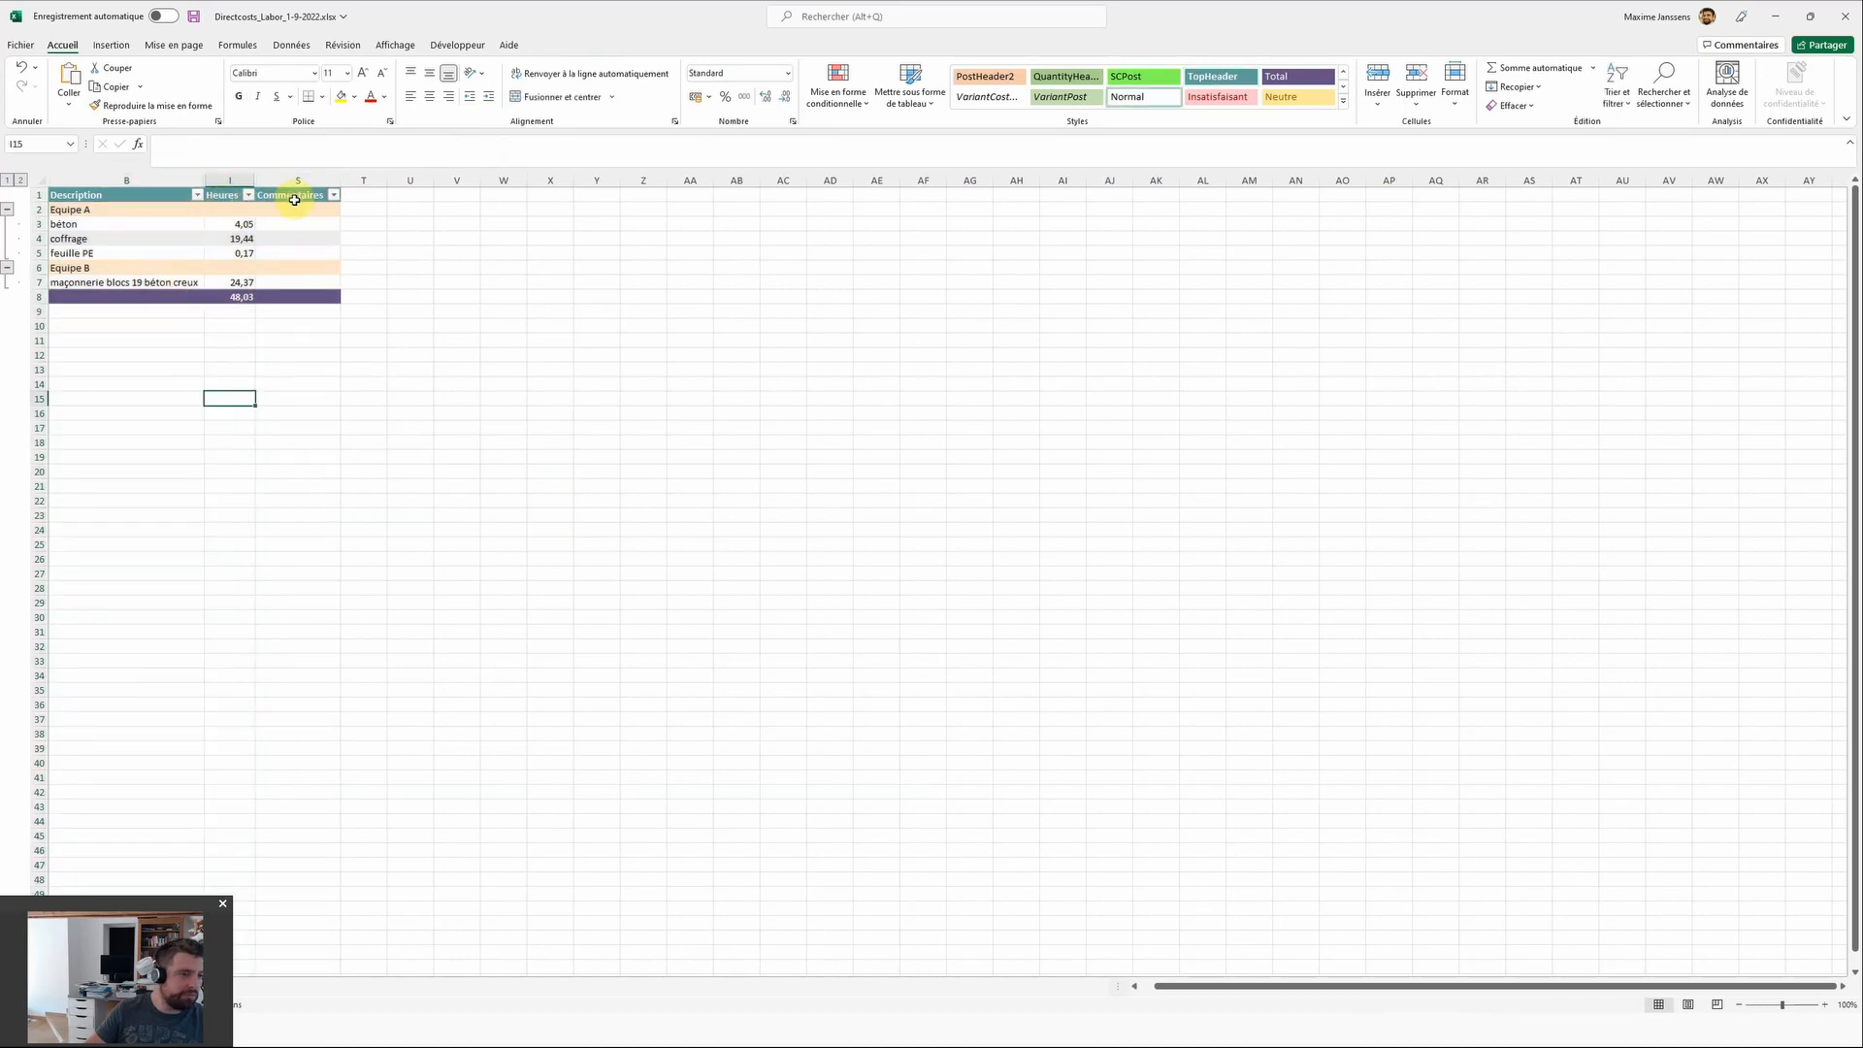
{"action": "left_click", "coordinate": [319, 371]}
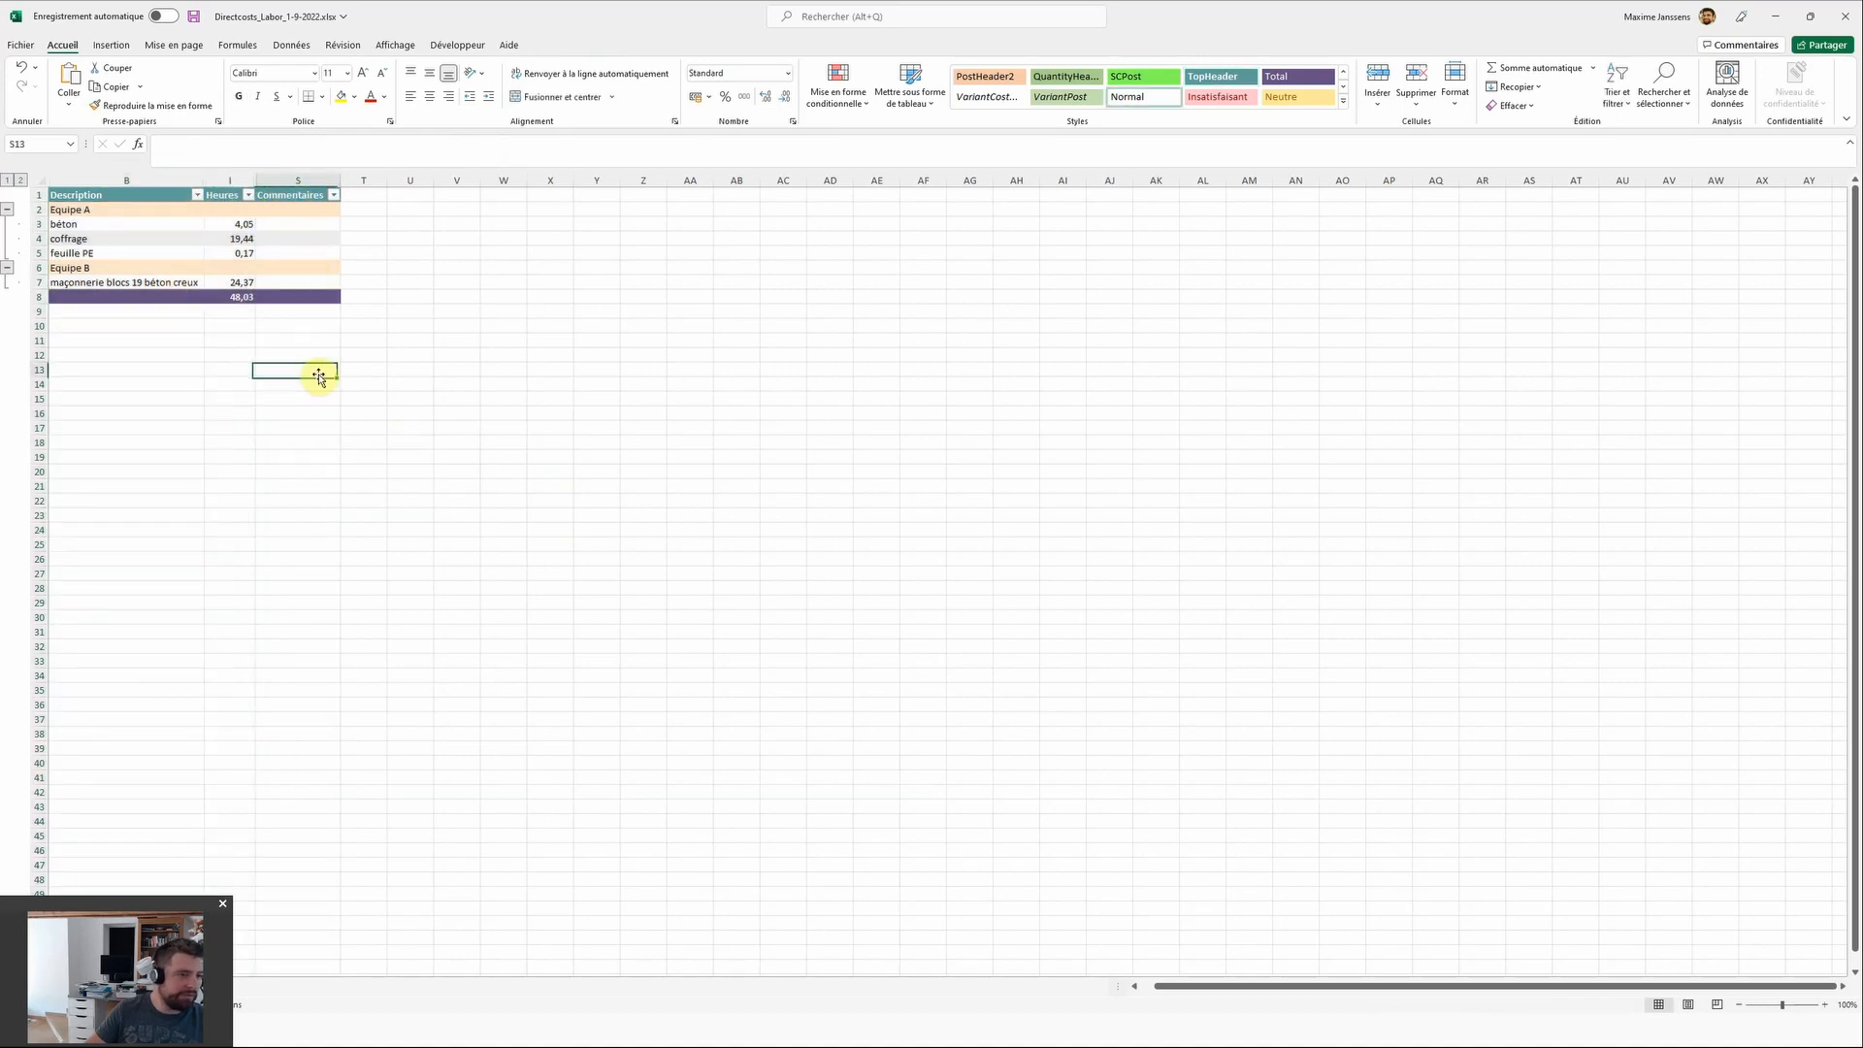
Step: Examine the béton, coffrage and feuille PE tasks and their hours under Equipe A in the labour report
{"action": "left_click", "coordinate": [86, 210]}
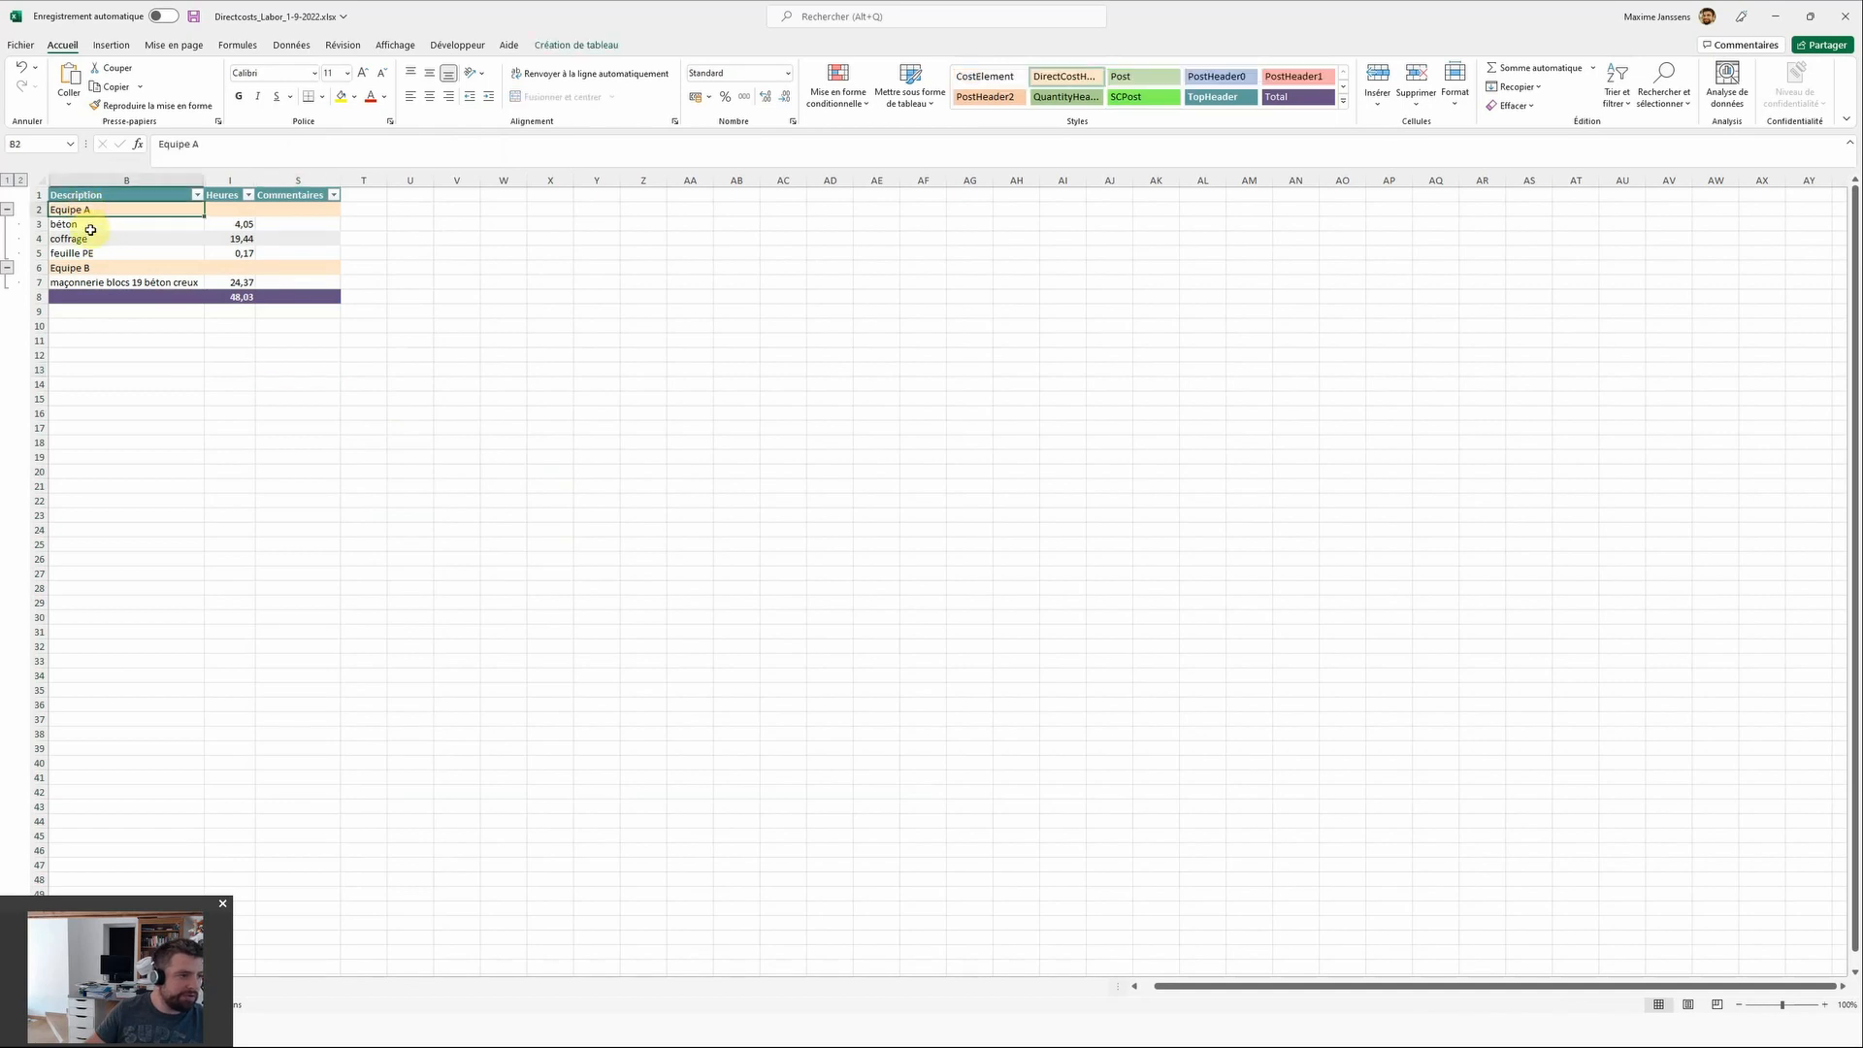
{"action": "left_click_drag", "start_coordinate": [90, 230], "coordinate": [127, 249]}
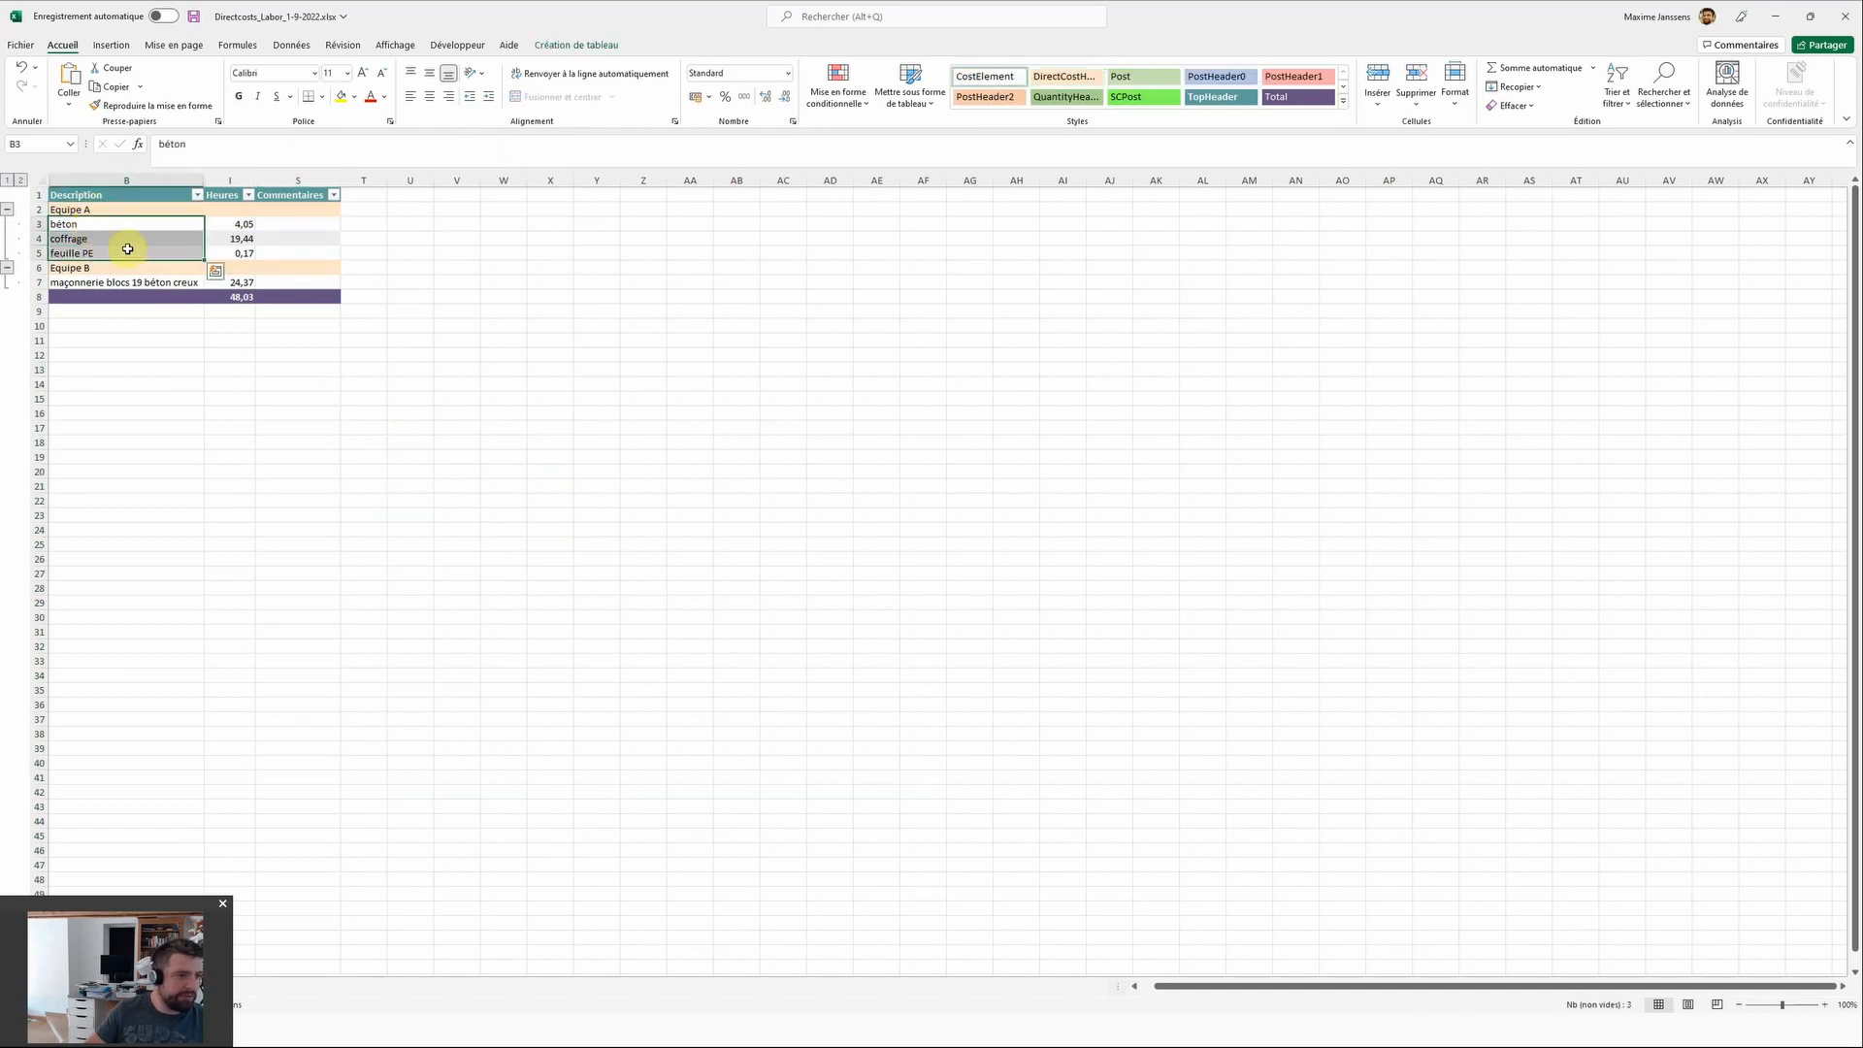
{"action": "left_click", "coordinate": [238, 224]}
{"action": "left_click_drag", "start_coordinate": [233, 224], "coordinate": [232, 254]}
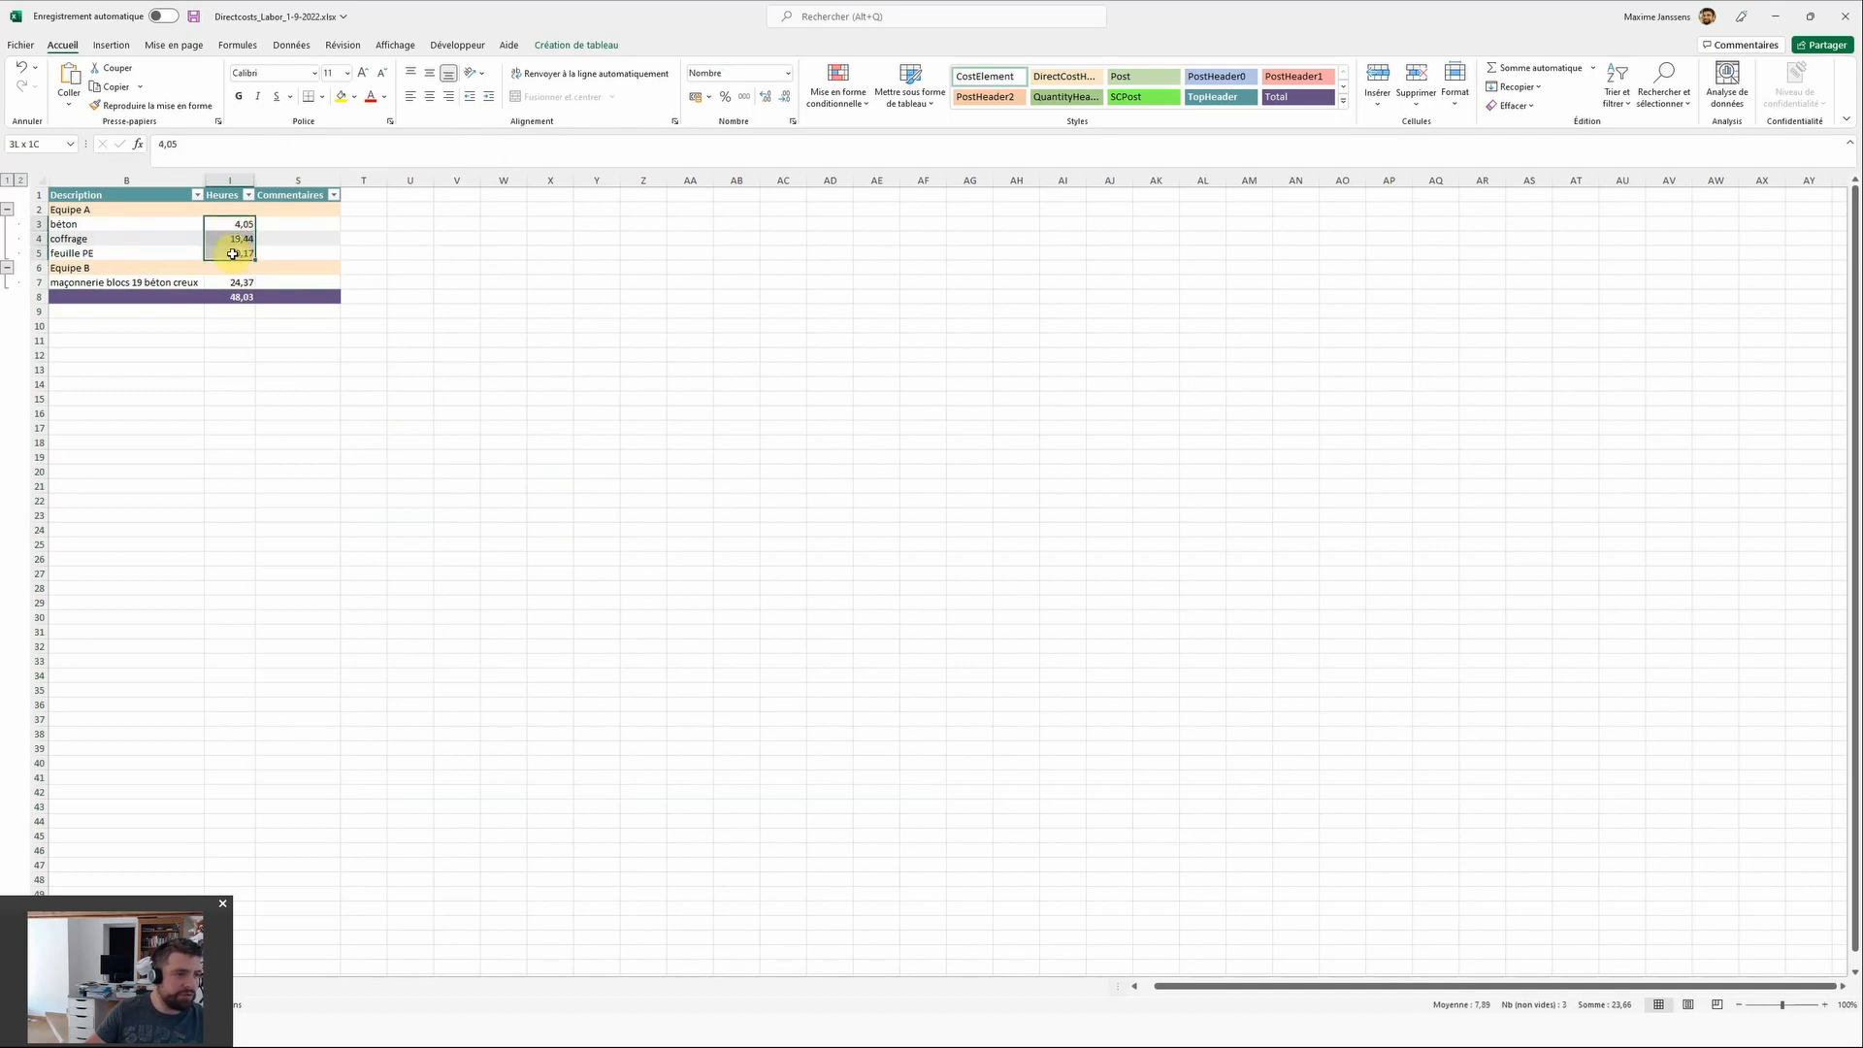
Step: Collapse the Equipe B group and check the Heures total for Equipe A alone
{"action": "left_click", "coordinate": [10, 265]}
{"action": "left_click", "coordinate": [311, 398]}
{"action": "left_click_drag", "start_coordinate": [100, 216], "coordinate": [93, 216]}
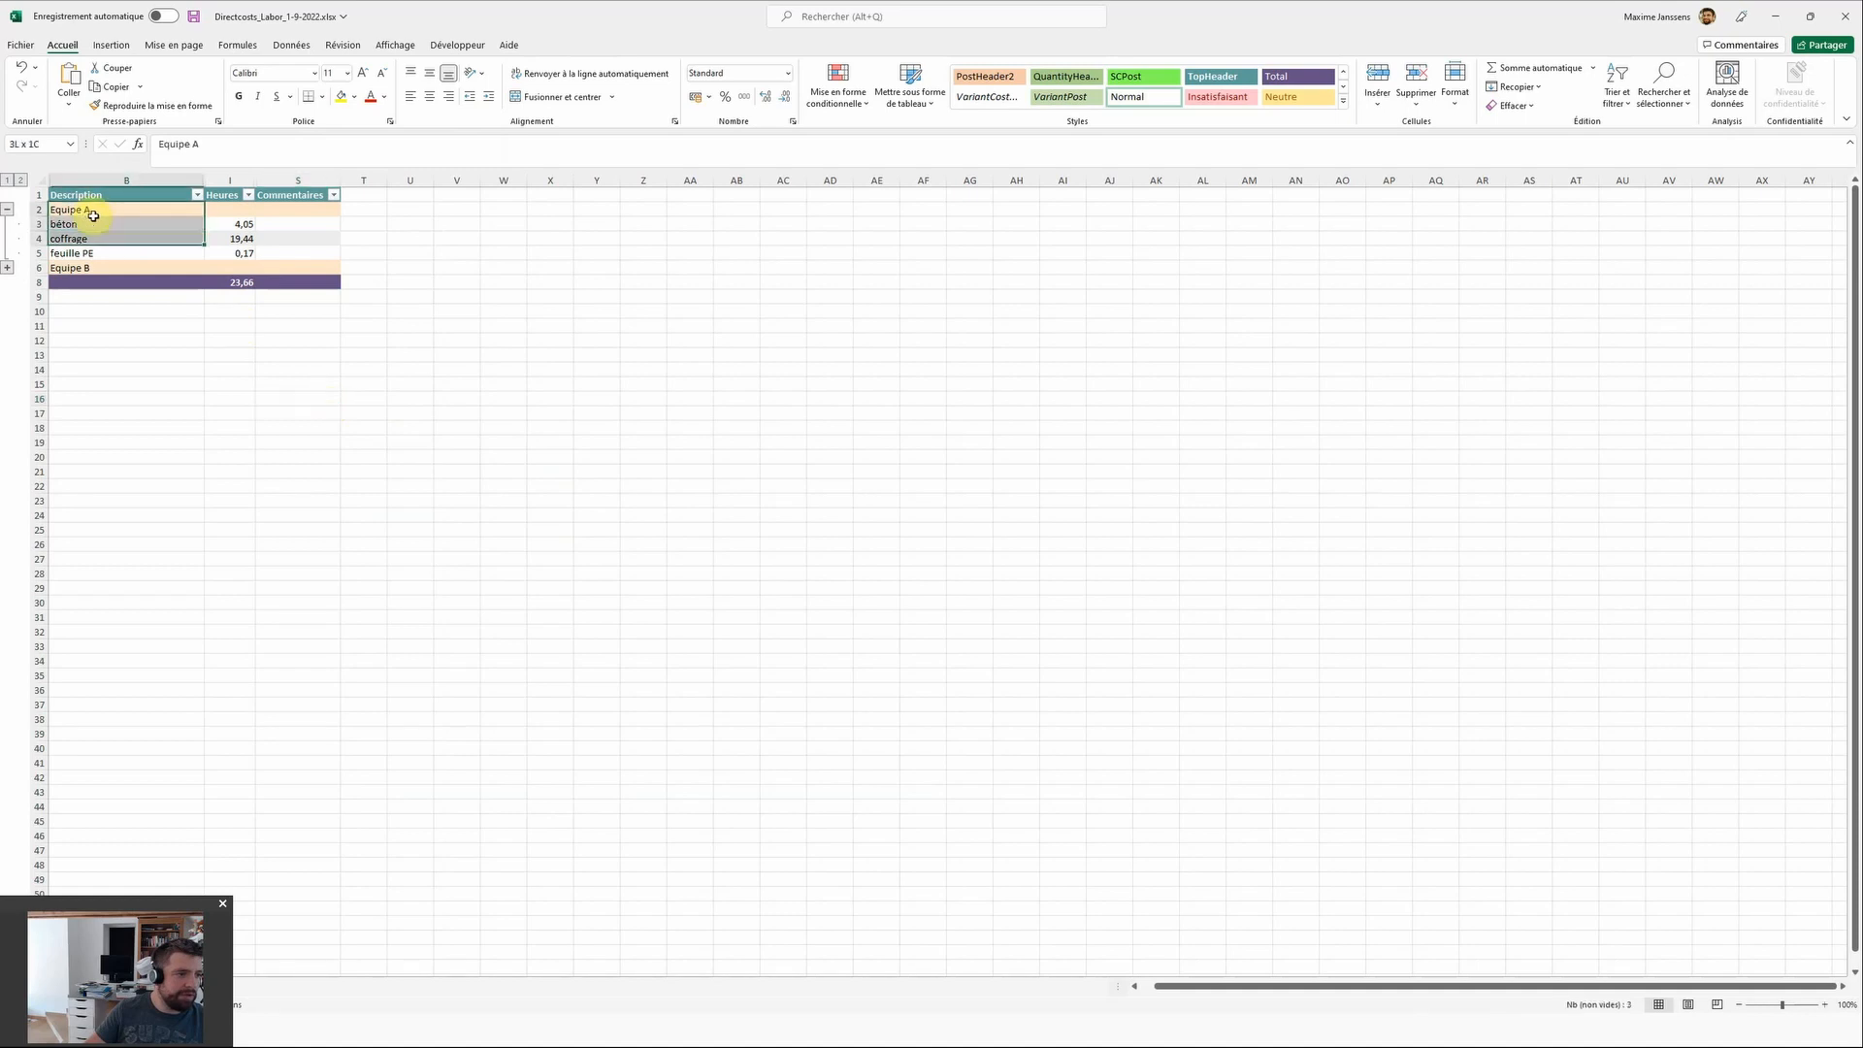
{"action": "left_click", "coordinate": [242, 282]}
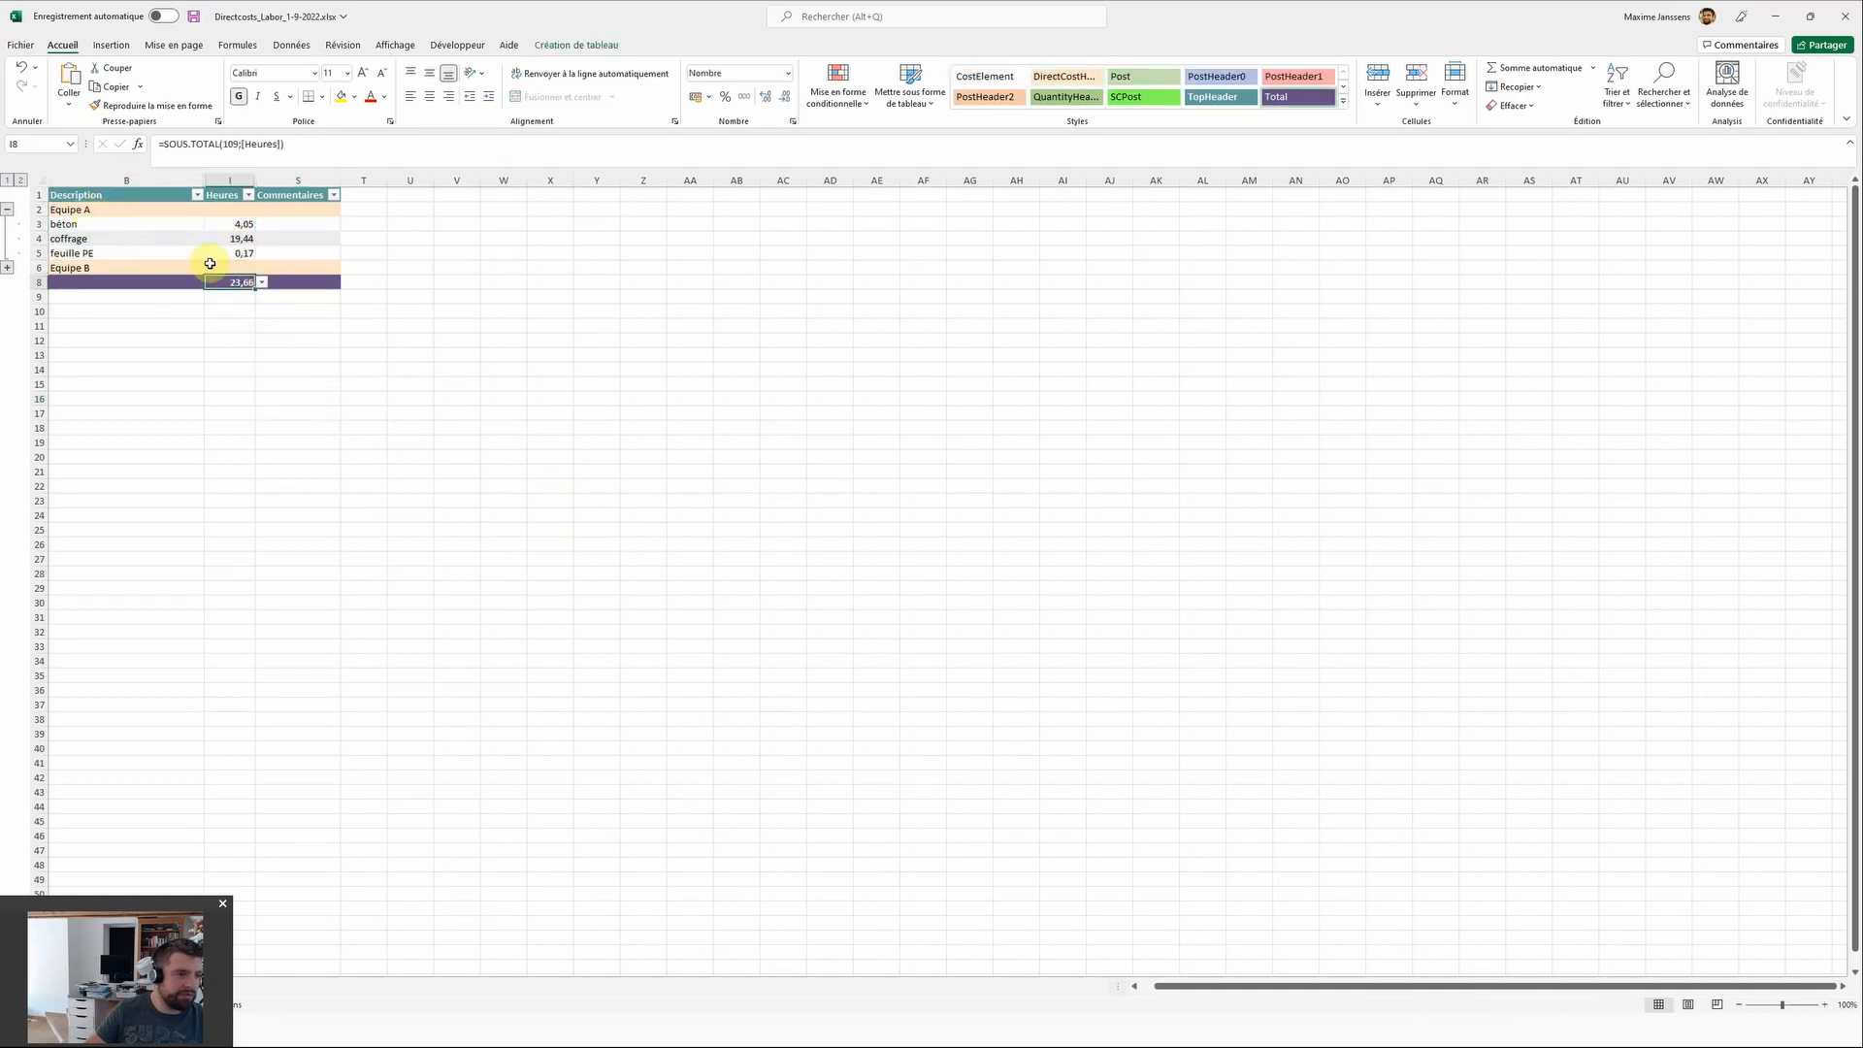
Step: Collapse Equipe A, expand Equipe B, and review the masonry task's hours, the Heures total and the Commentaires cell
{"action": "left_click", "coordinate": [7, 209]}
{"action": "left_click", "coordinate": [7, 224]}
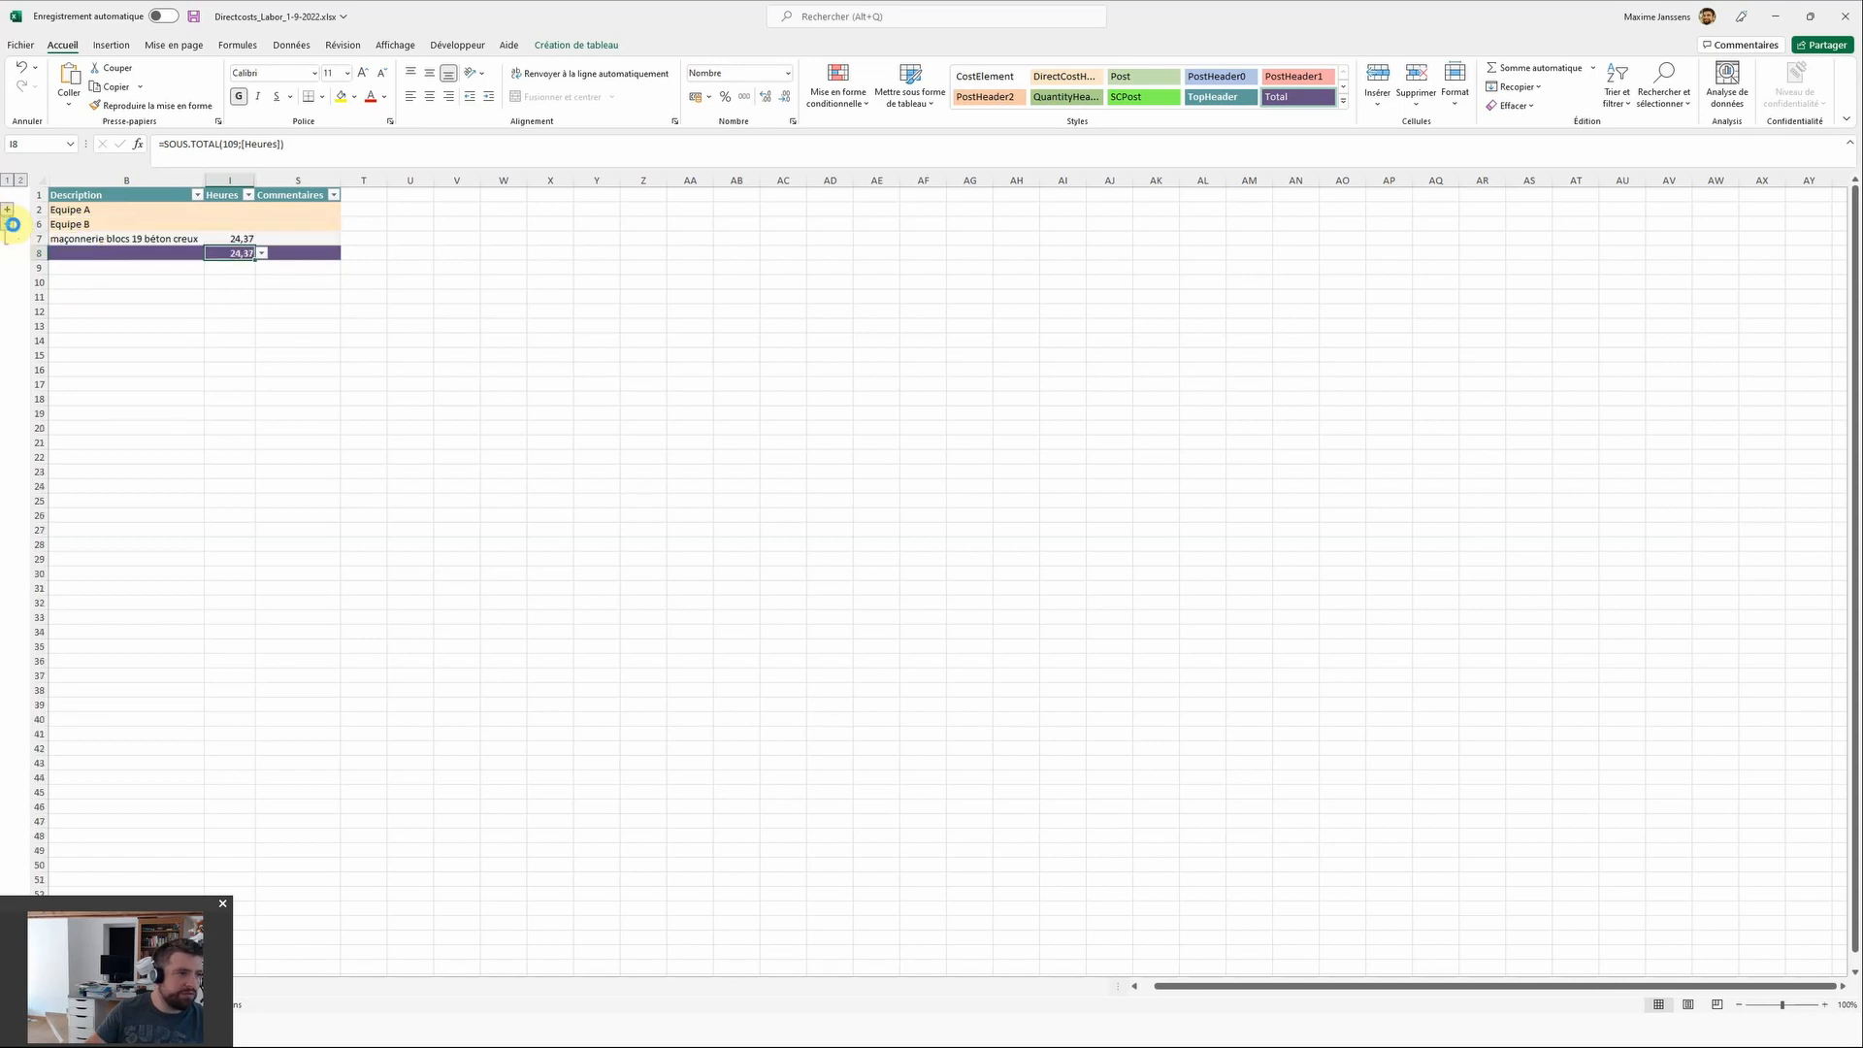
{"action": "left_click", "coordinate": [74, 238]}
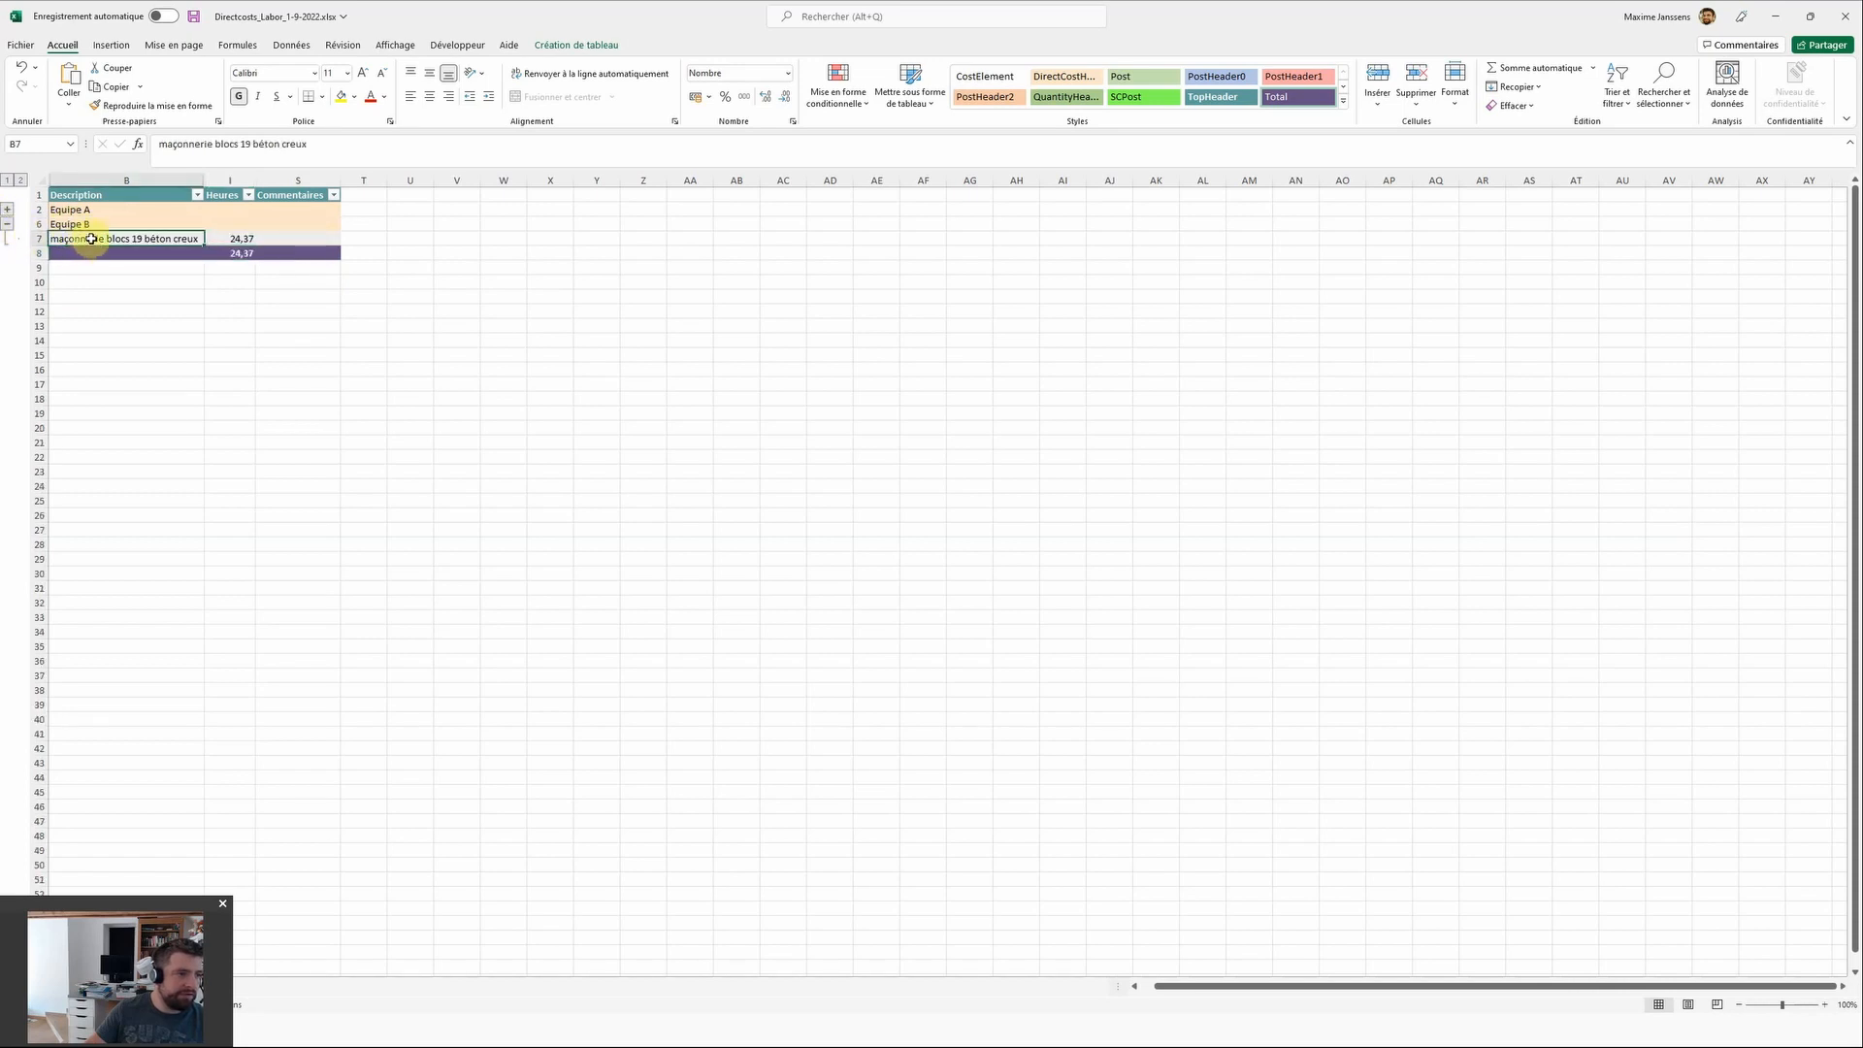
{"action": "left_click", "coordinate": [226, 240]}
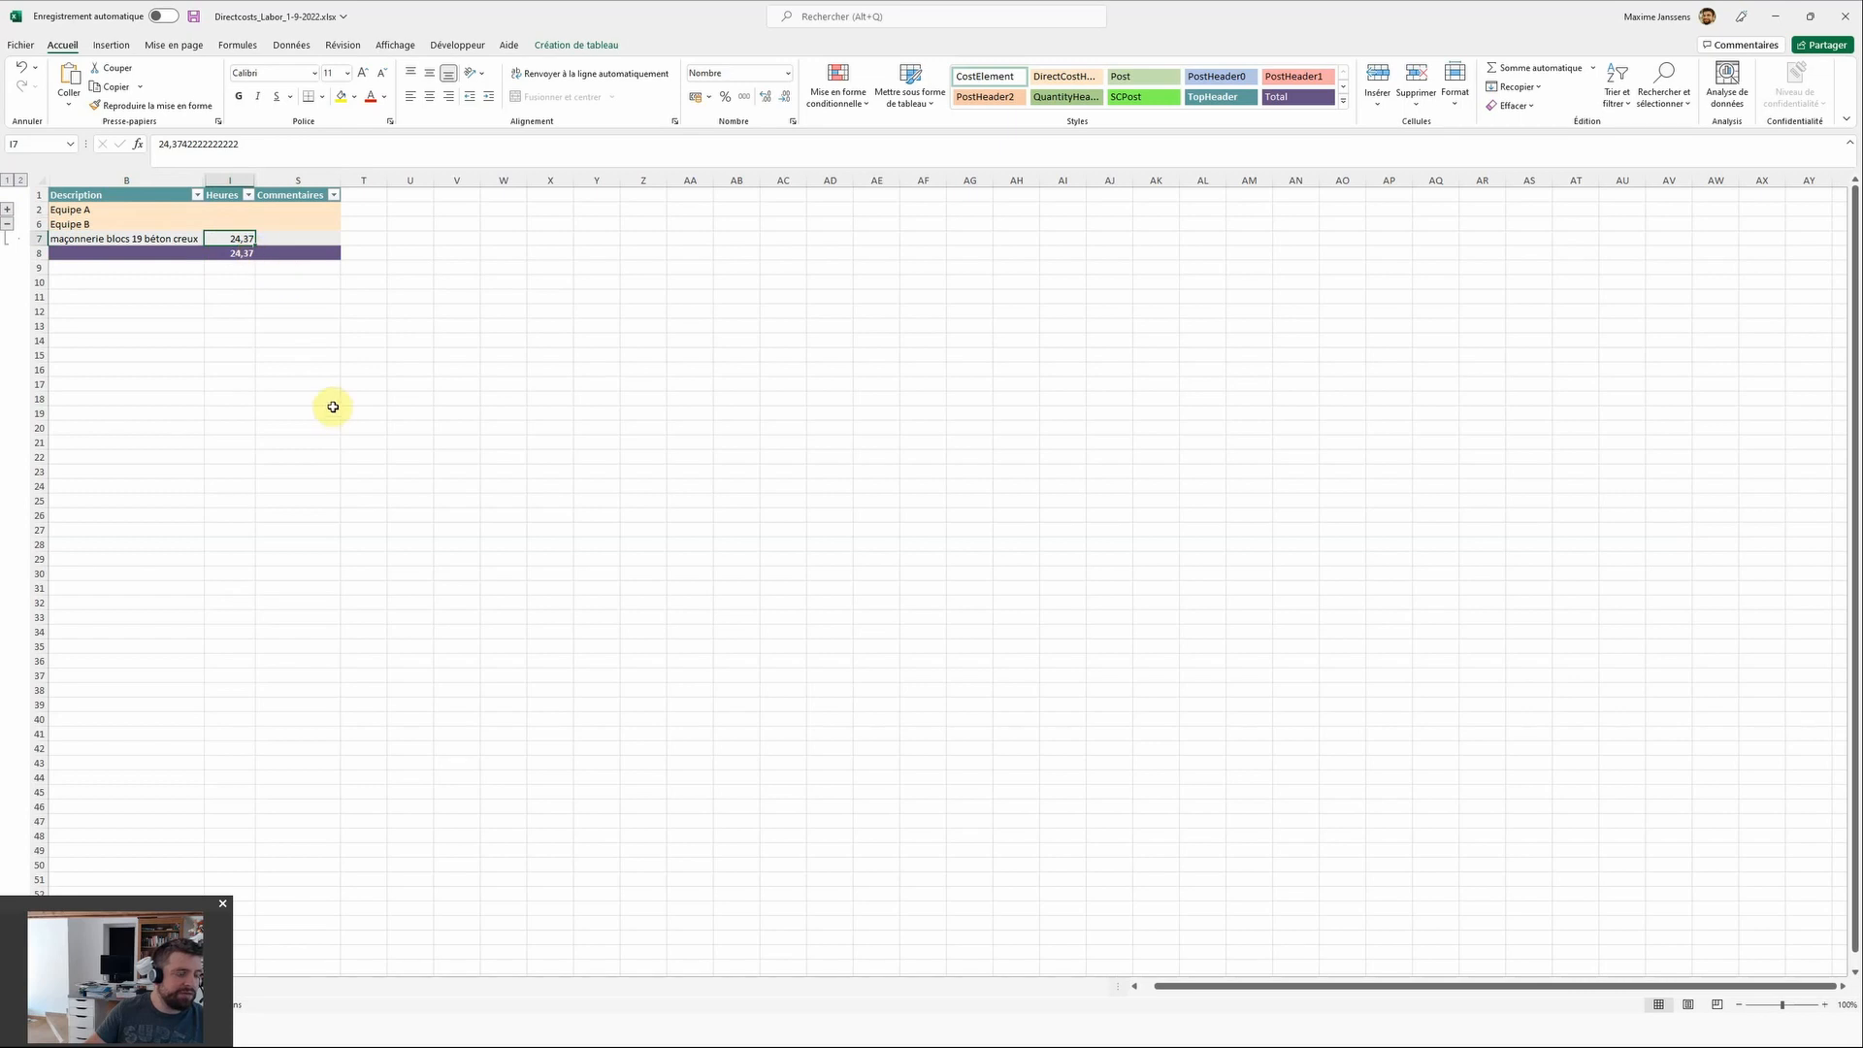
{"action": "left_click", "coordinate": [254, 321]}
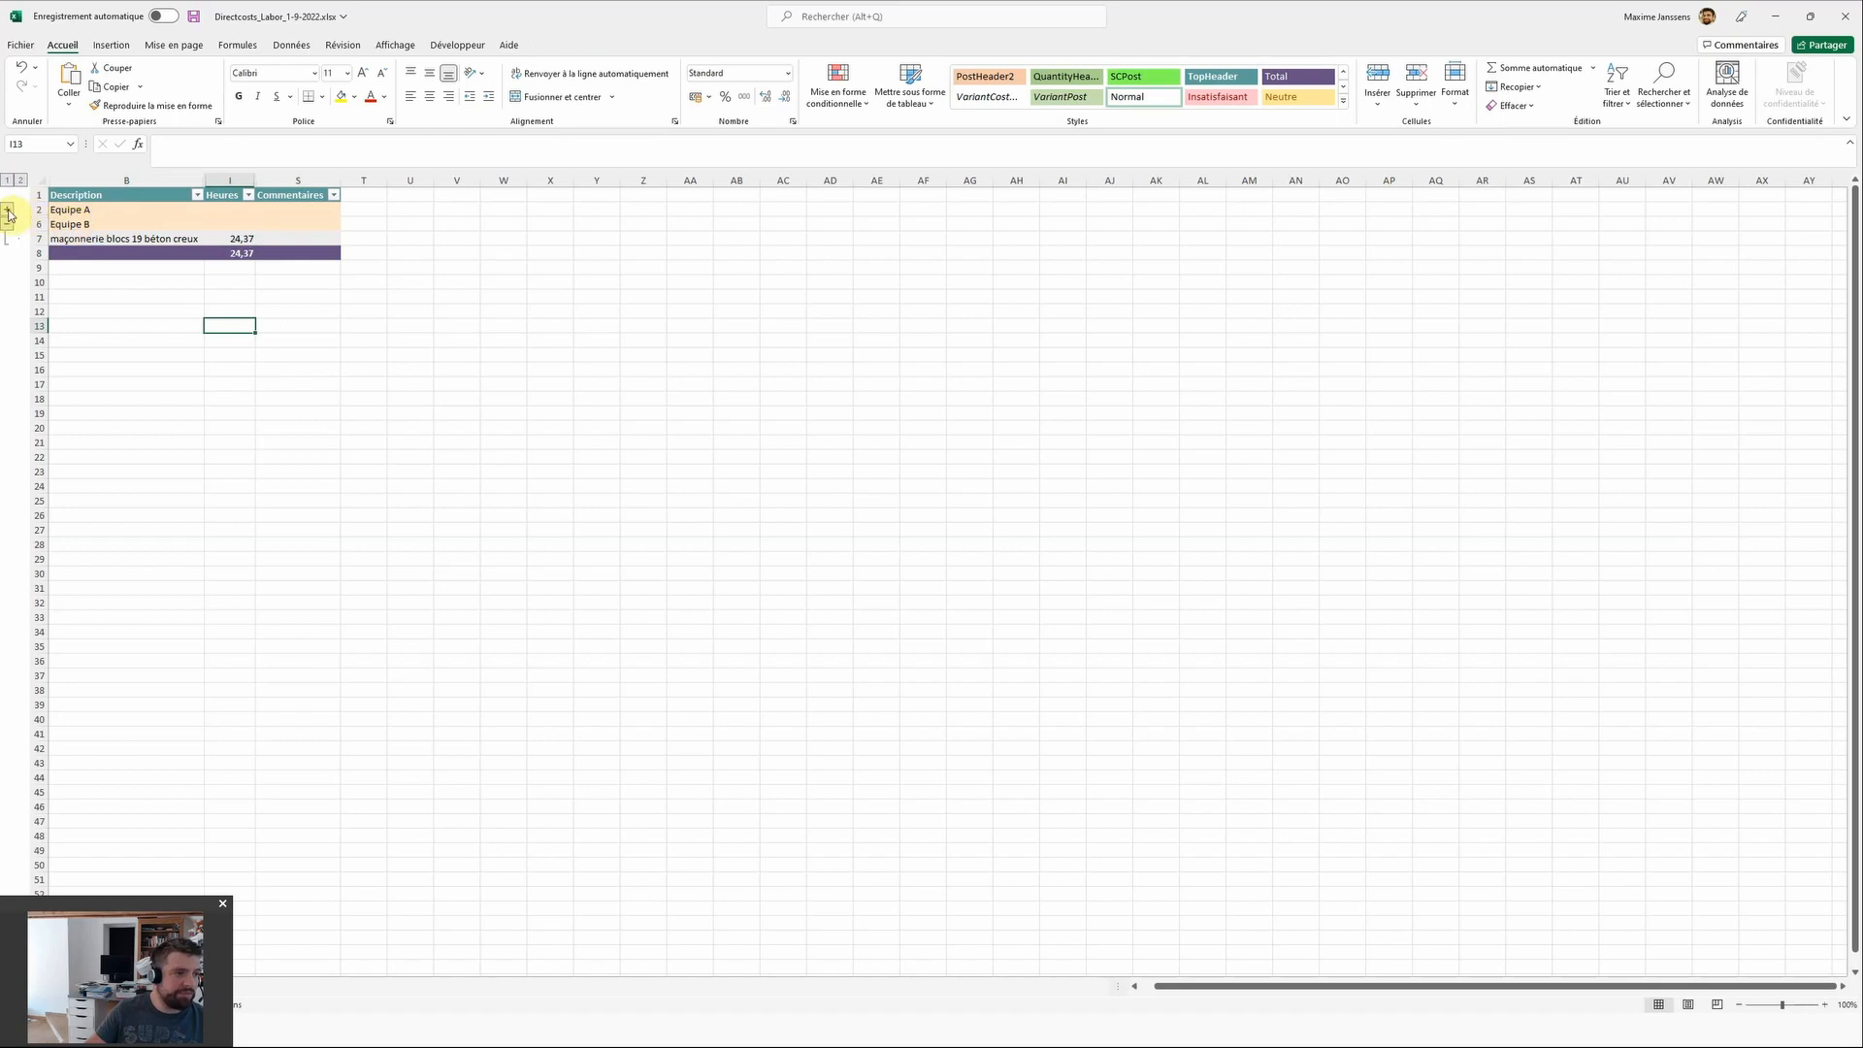
{"action": "left_click_drag", "start_coordinate": [60, 224], "coordinate": [268, 244]}
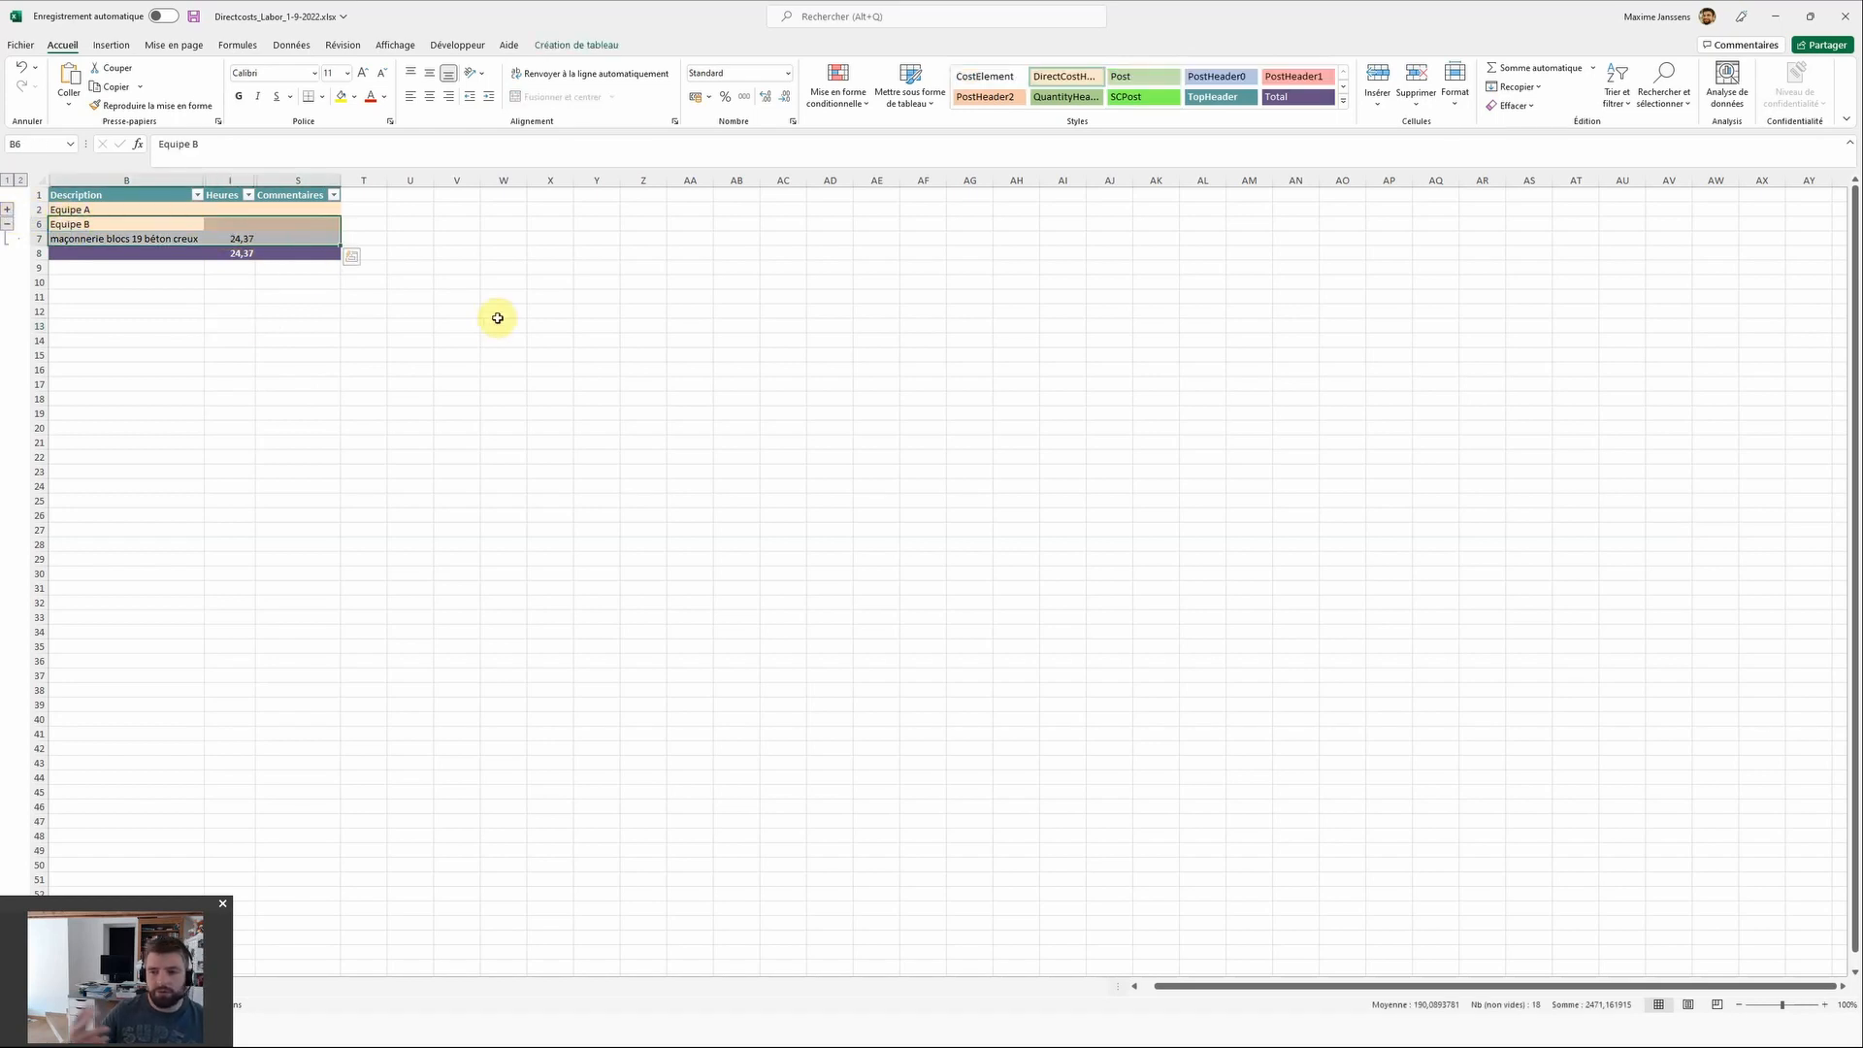
{"action": "left_click", "coordinate": [240, 239]}
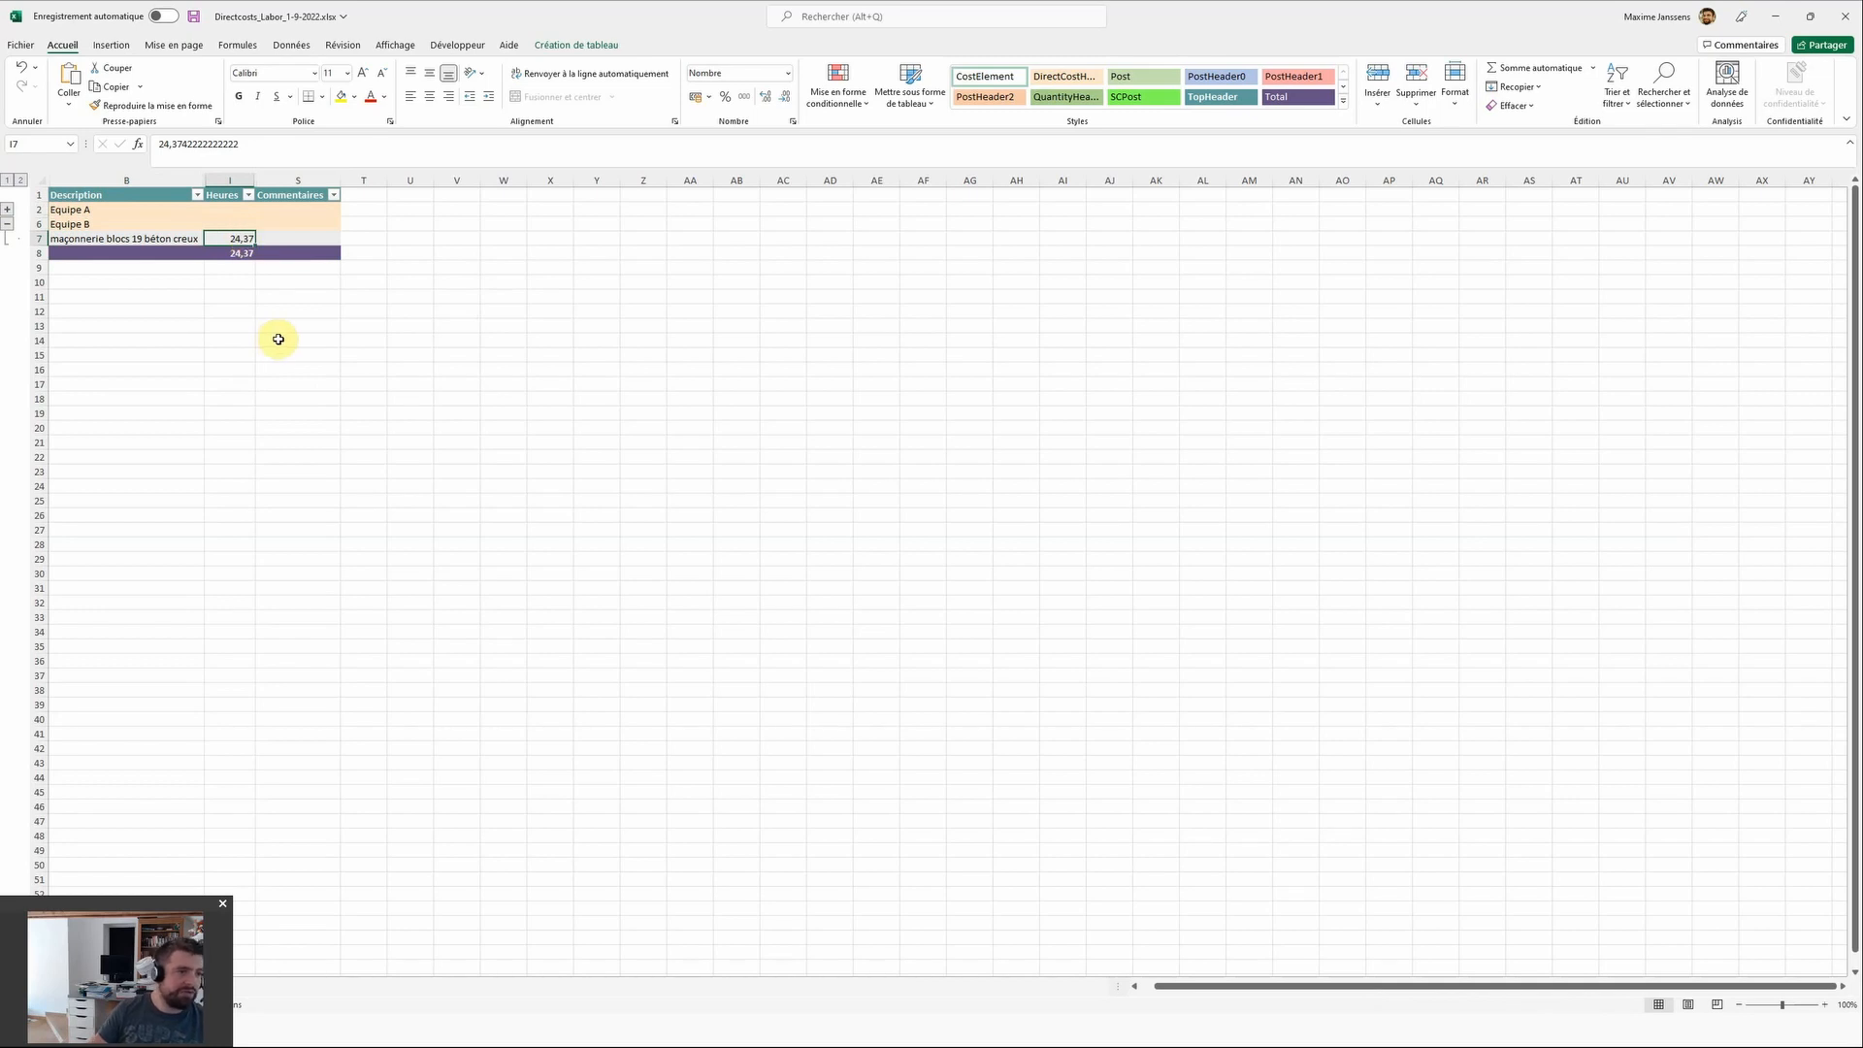
{"action": "left_click", "coordinate": [324, 306]}
{"action": "left_click", "coordinate": [283, 235]}
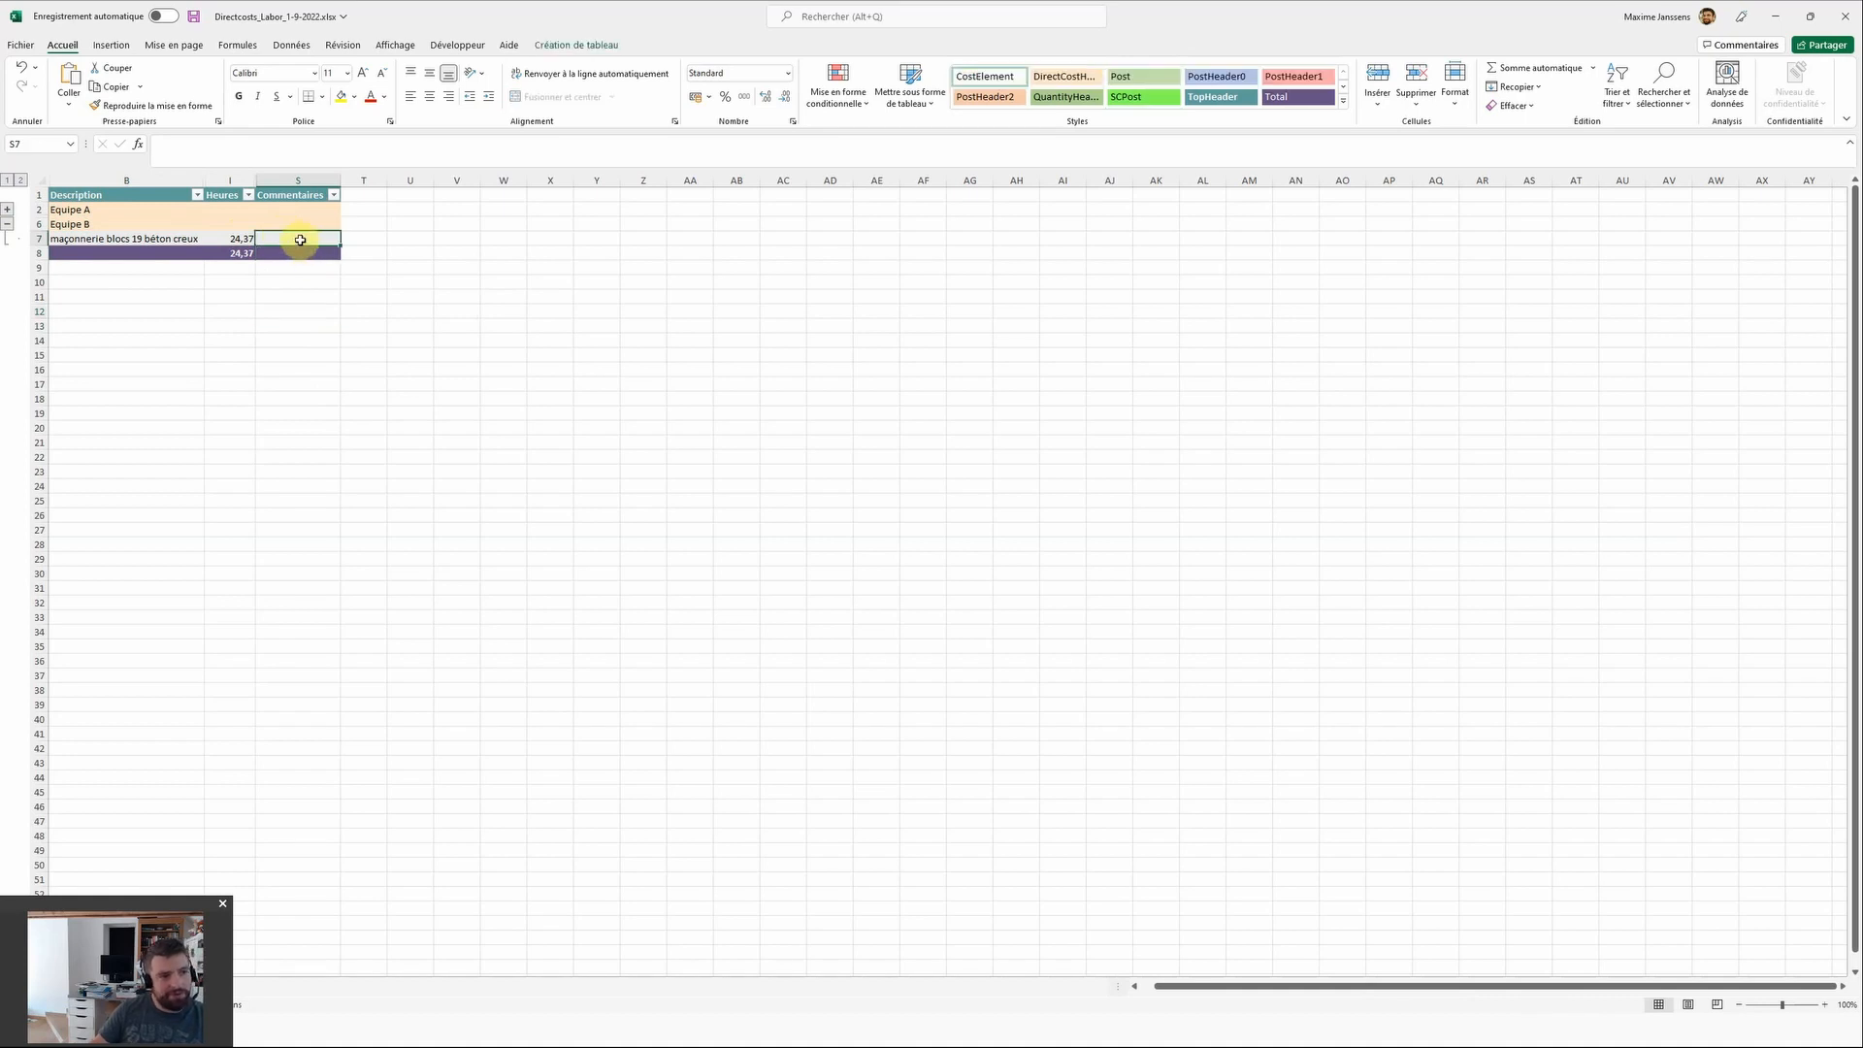
{"action": "left_click", "coordinate": [316, 300]}
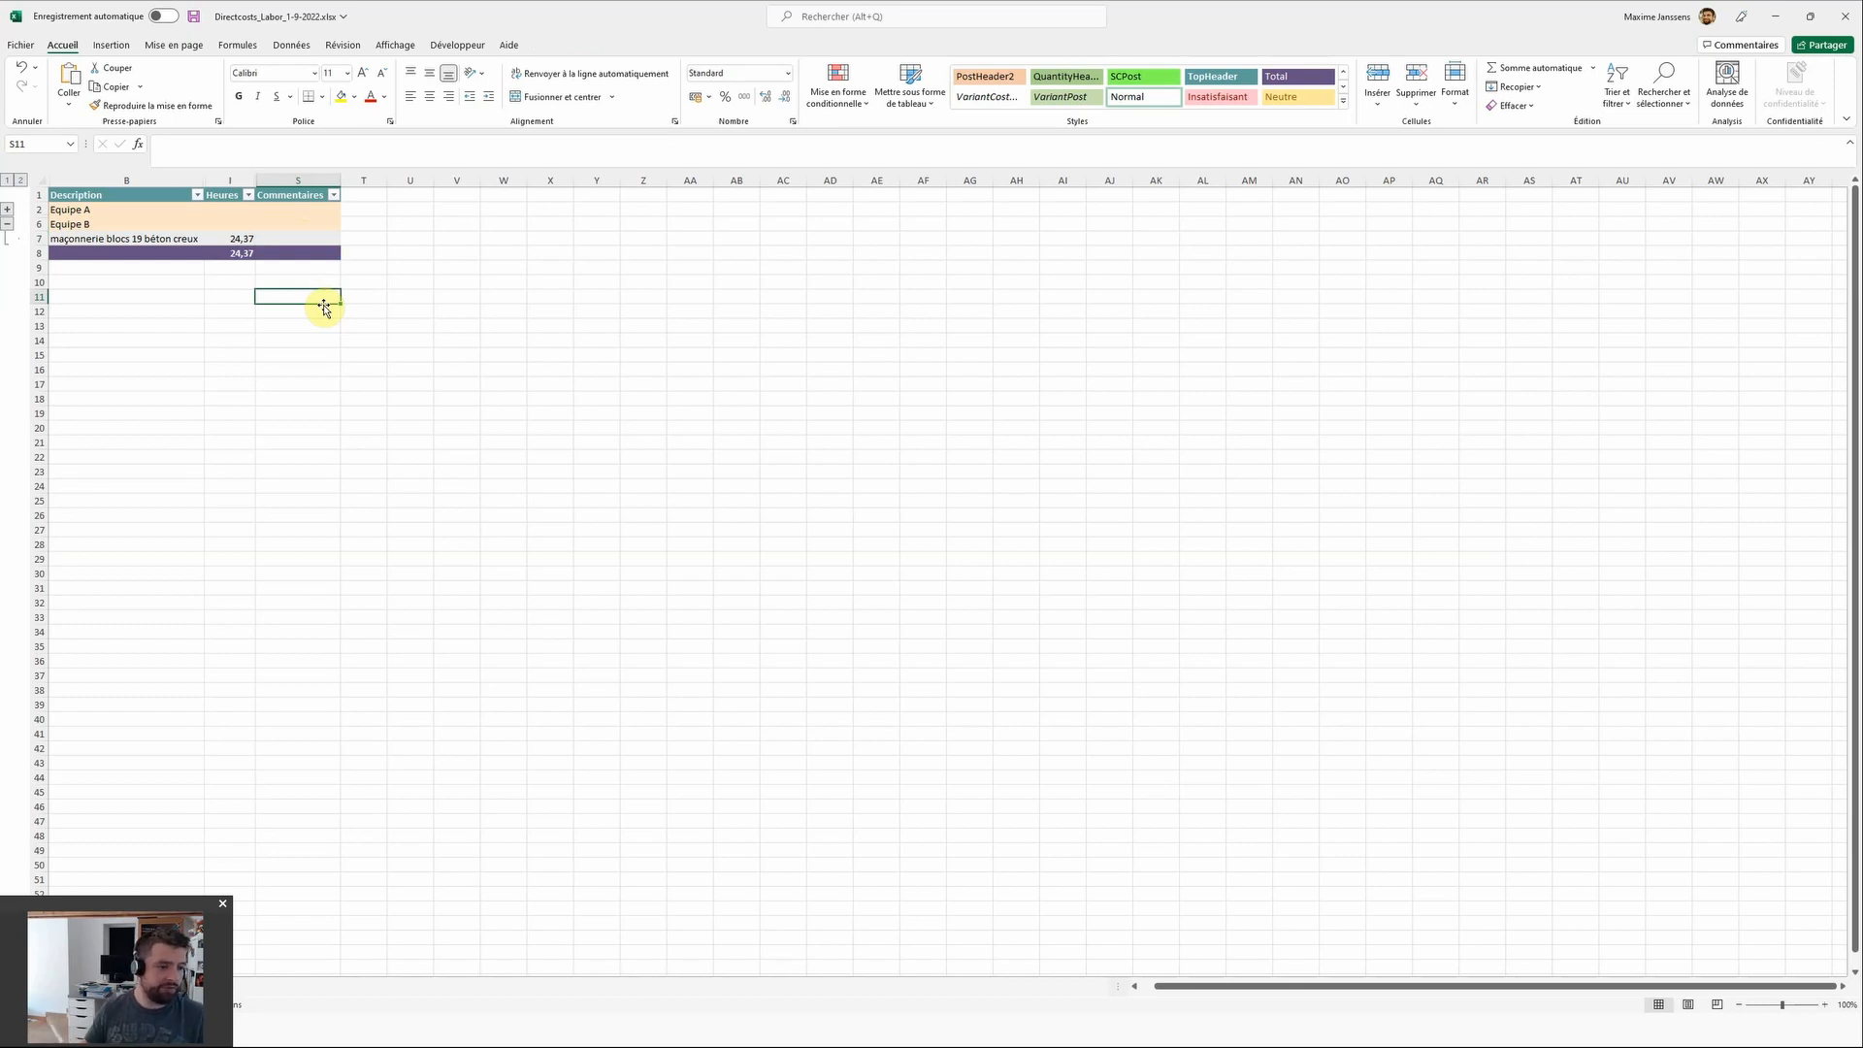
Step: Close the Directcosts_Labor workbook without saving and return to the Cpro quote
{"action": "key", "text": "ctrl+w"}
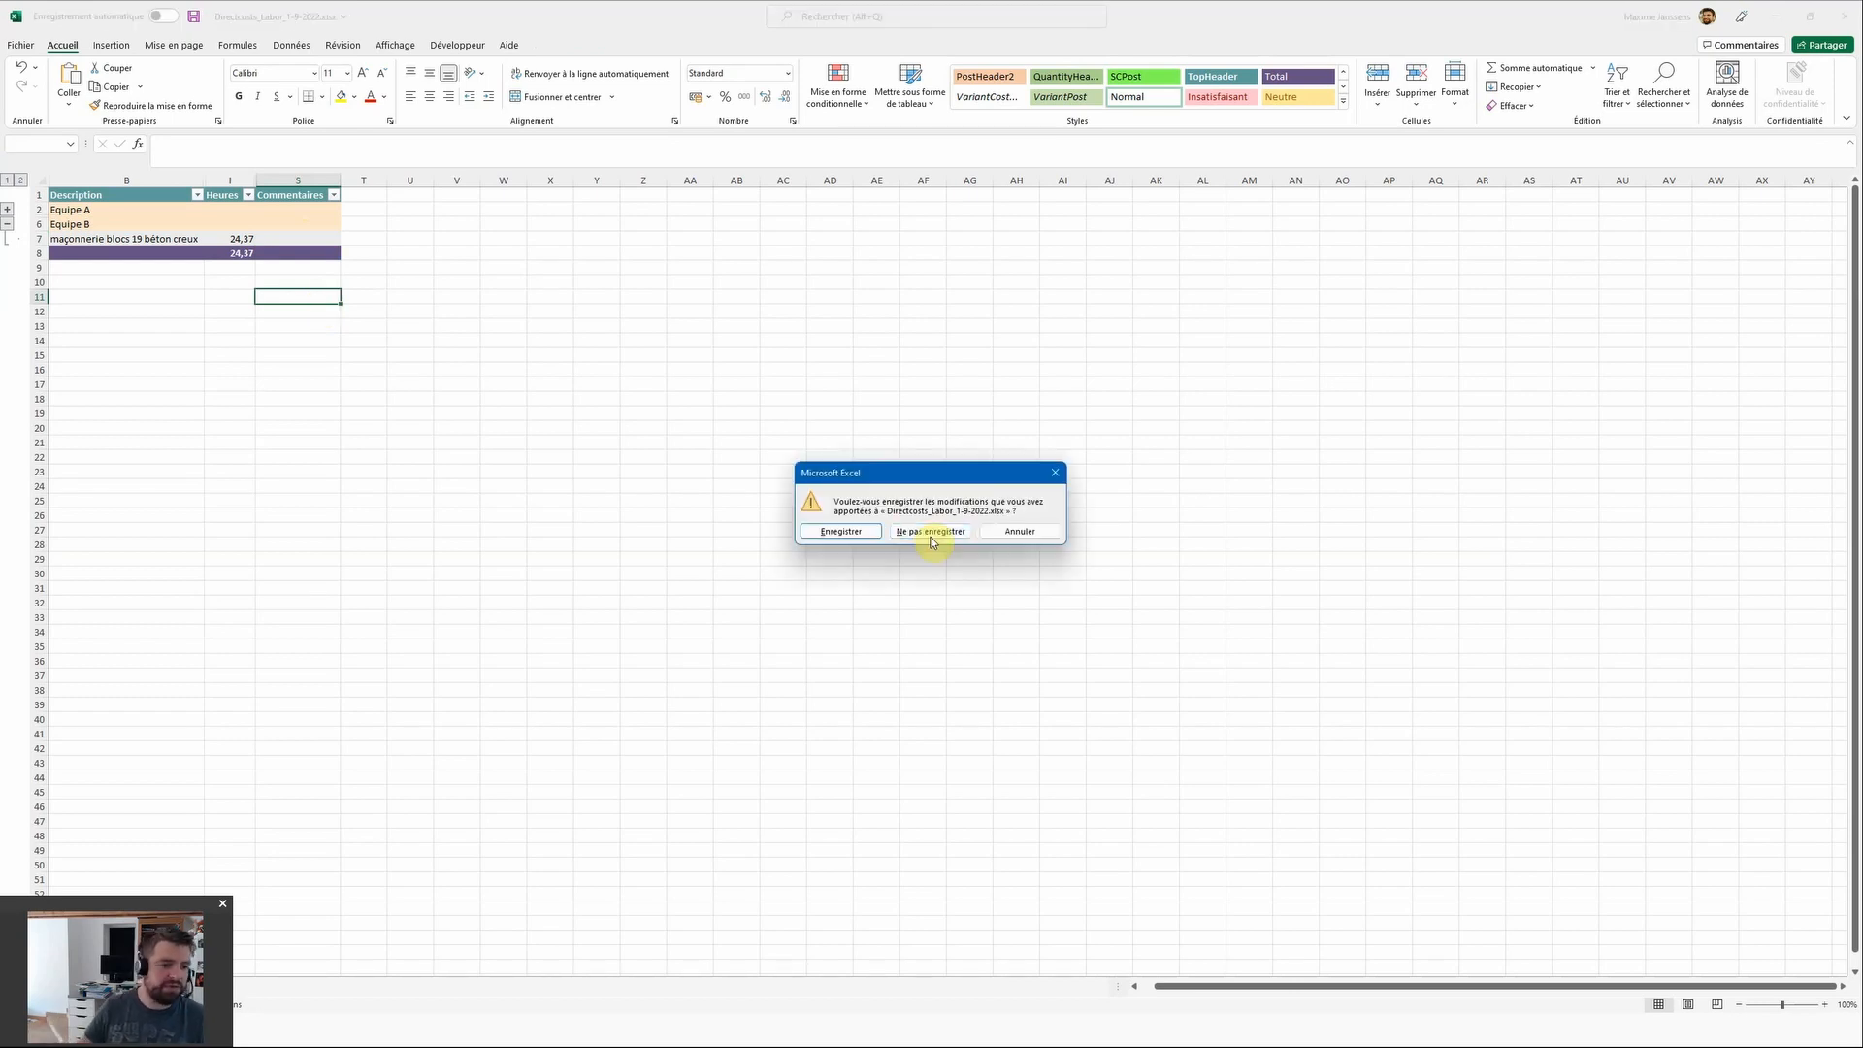
{"action": "left_click", "coordinate": [920, 533]}
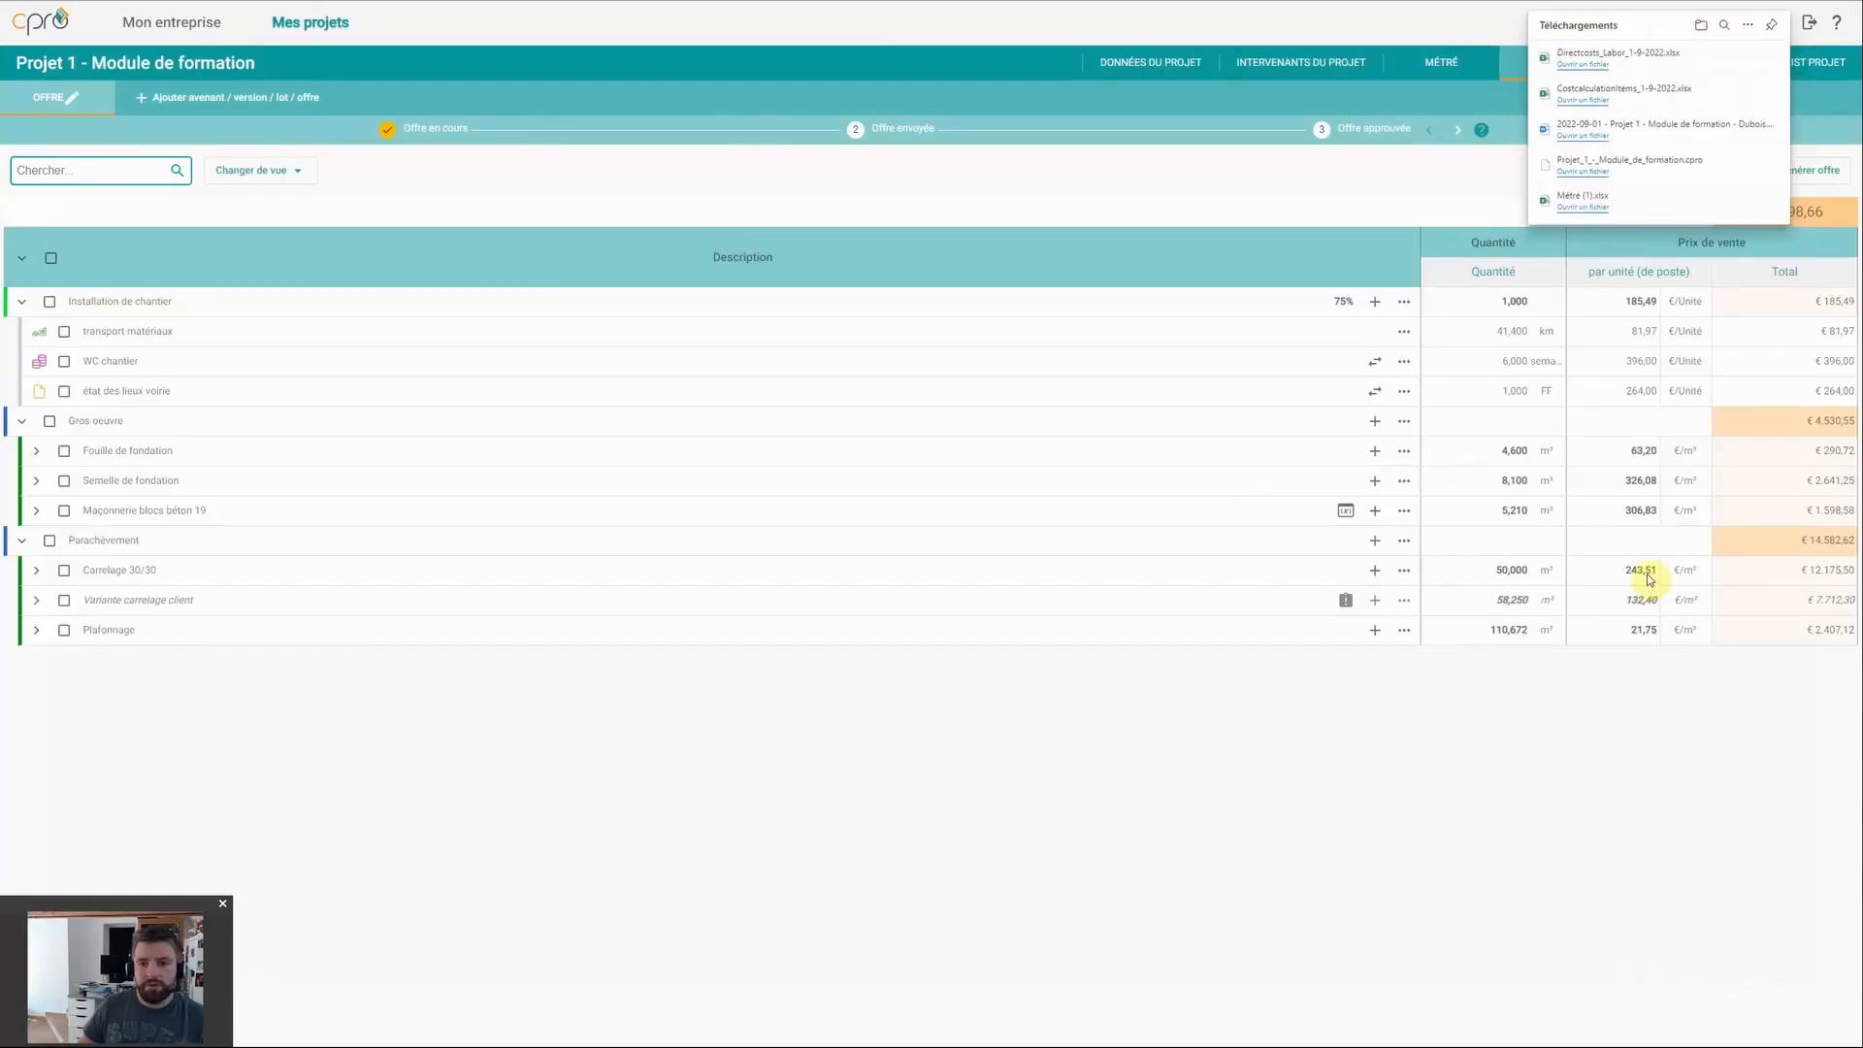
{"action": "left_click", "coordinate": [1651, 582]}
Step: Generate the Matériaux Excel report, open the downloaded Directcosts_Material workbook in Excel and enable editing
{"action": "left_click", "coordinate": [1693, 172]}
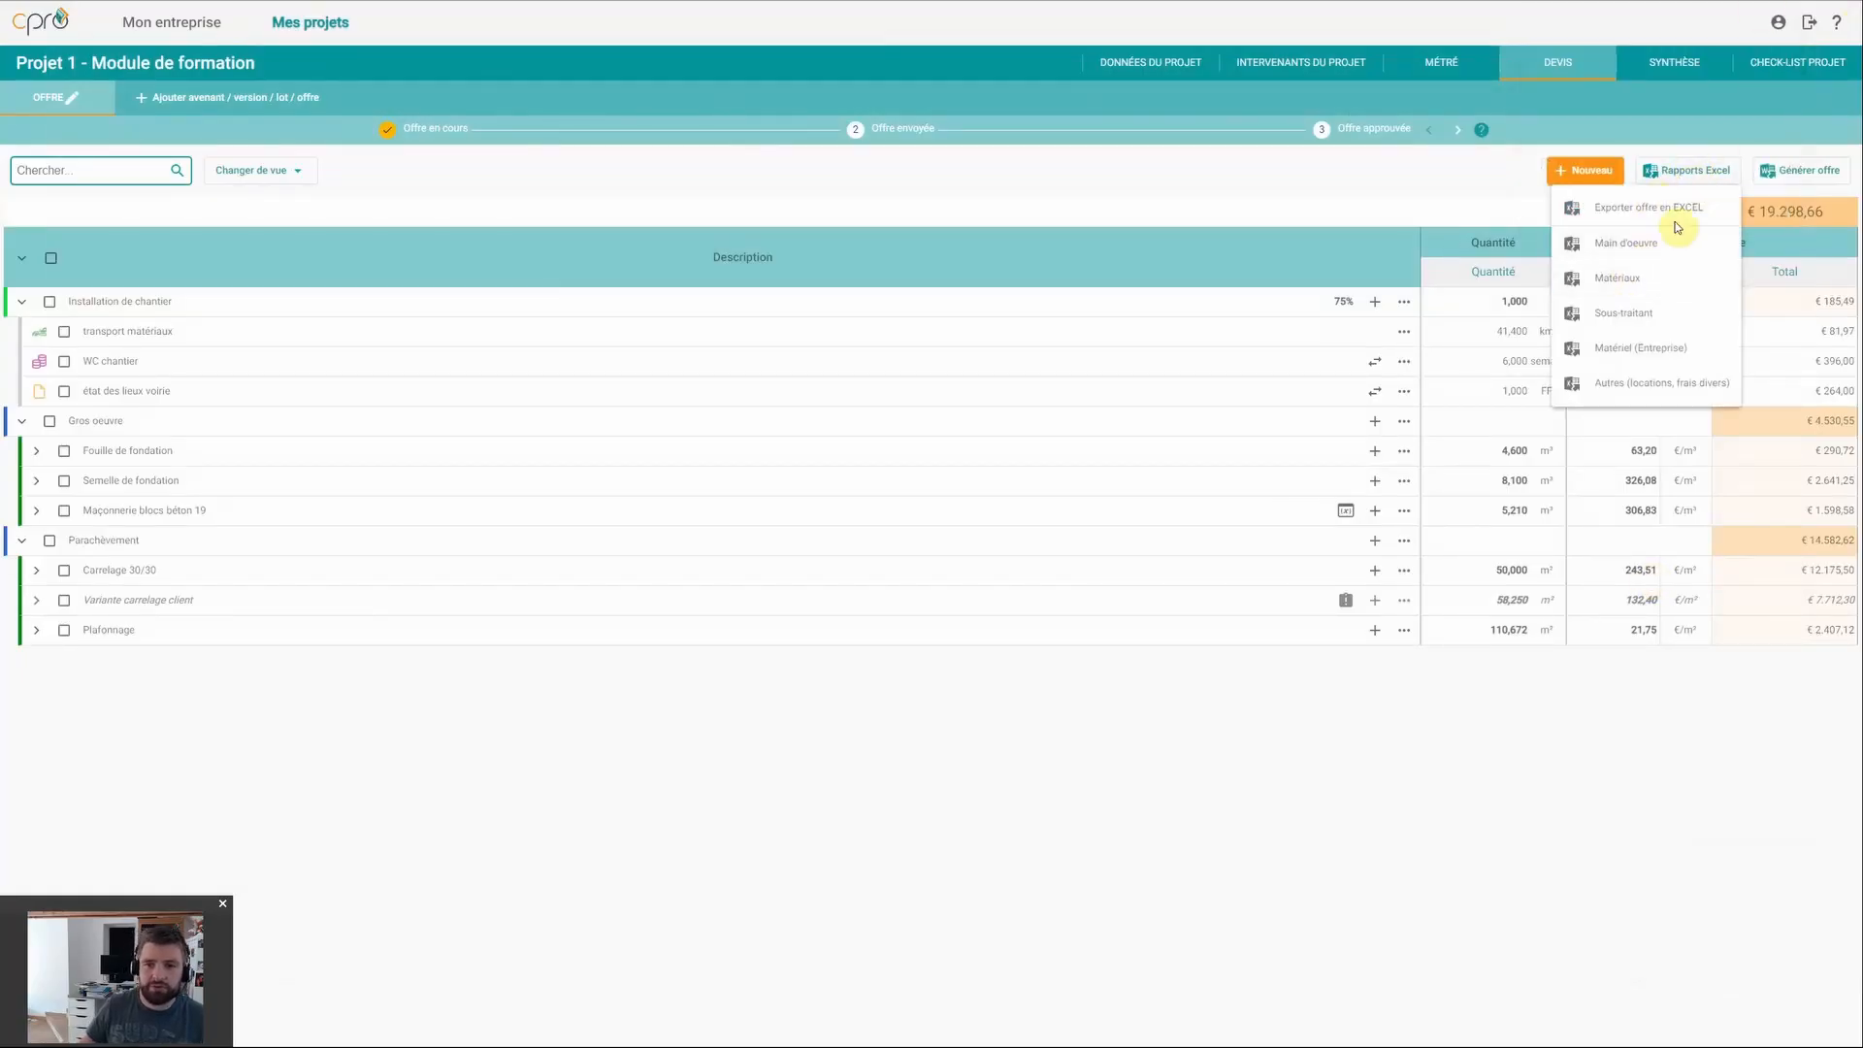
{"action": "left_click", "coordinate": [1618, 281]}
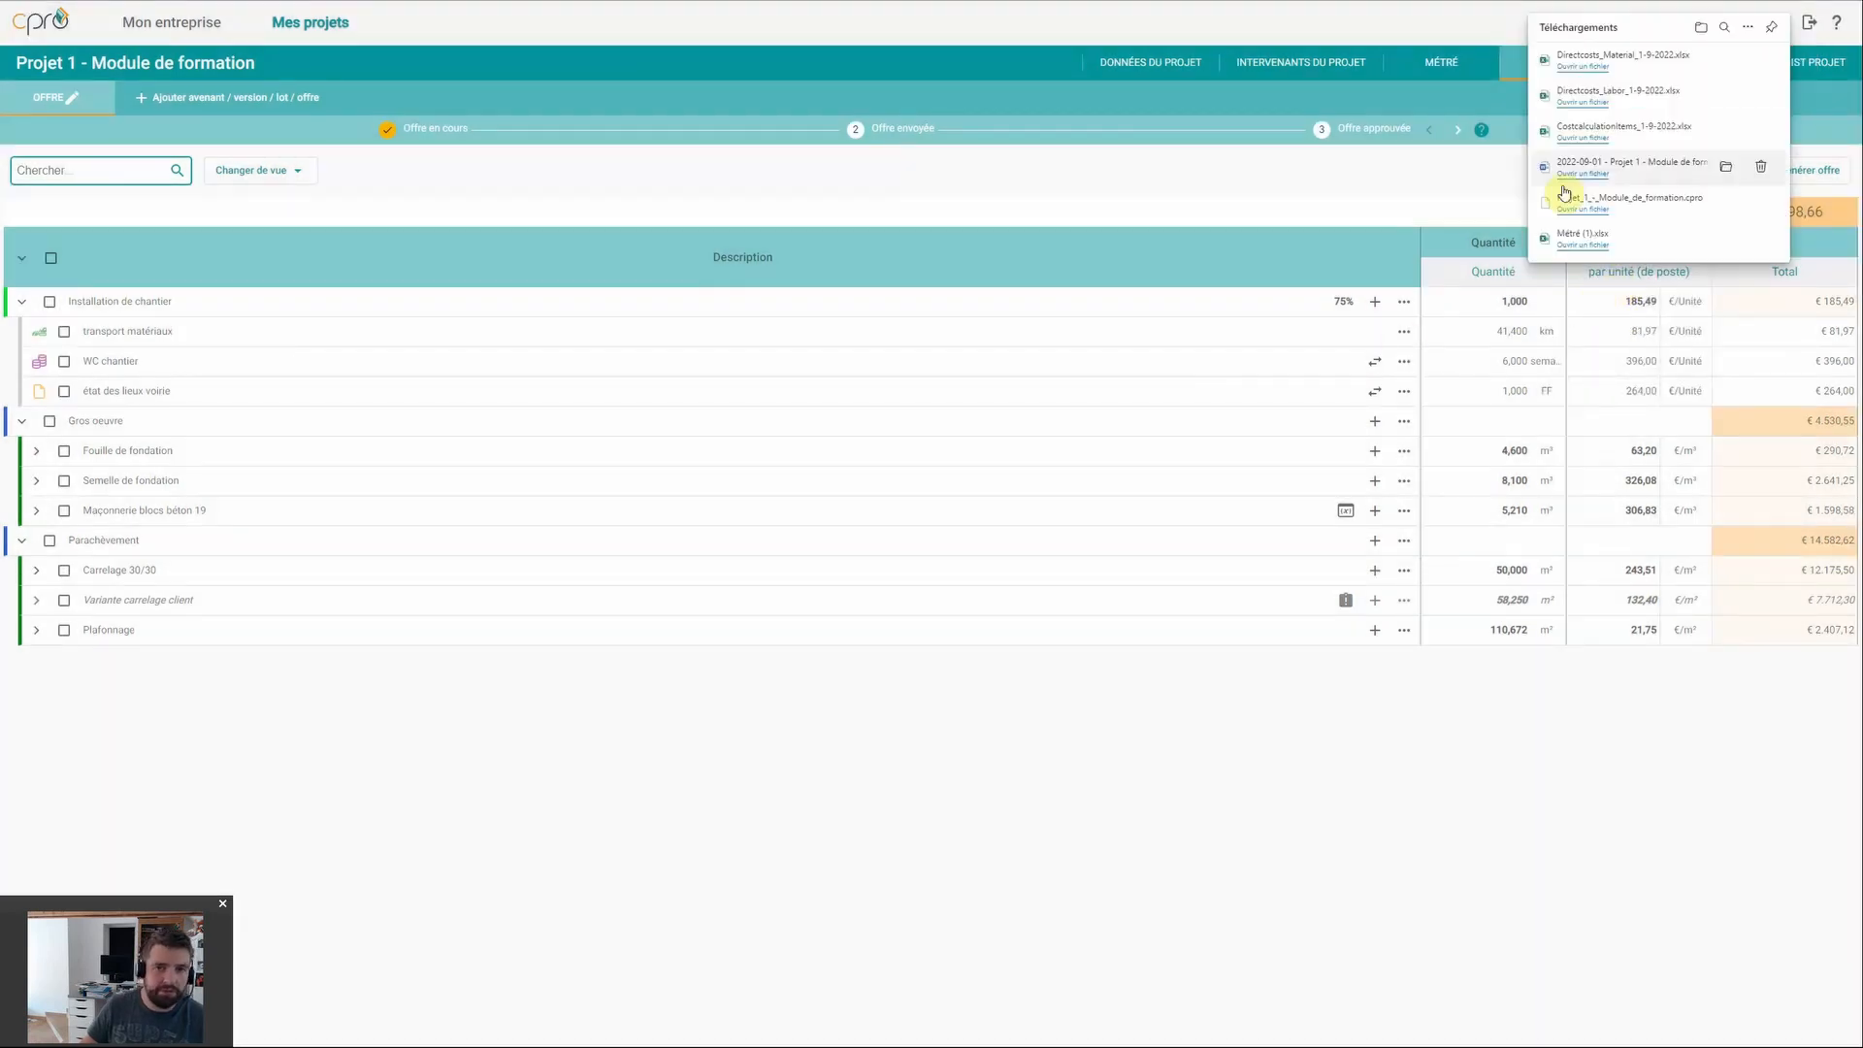
{"action": "left_click", "coordinate": [1583, 66]}
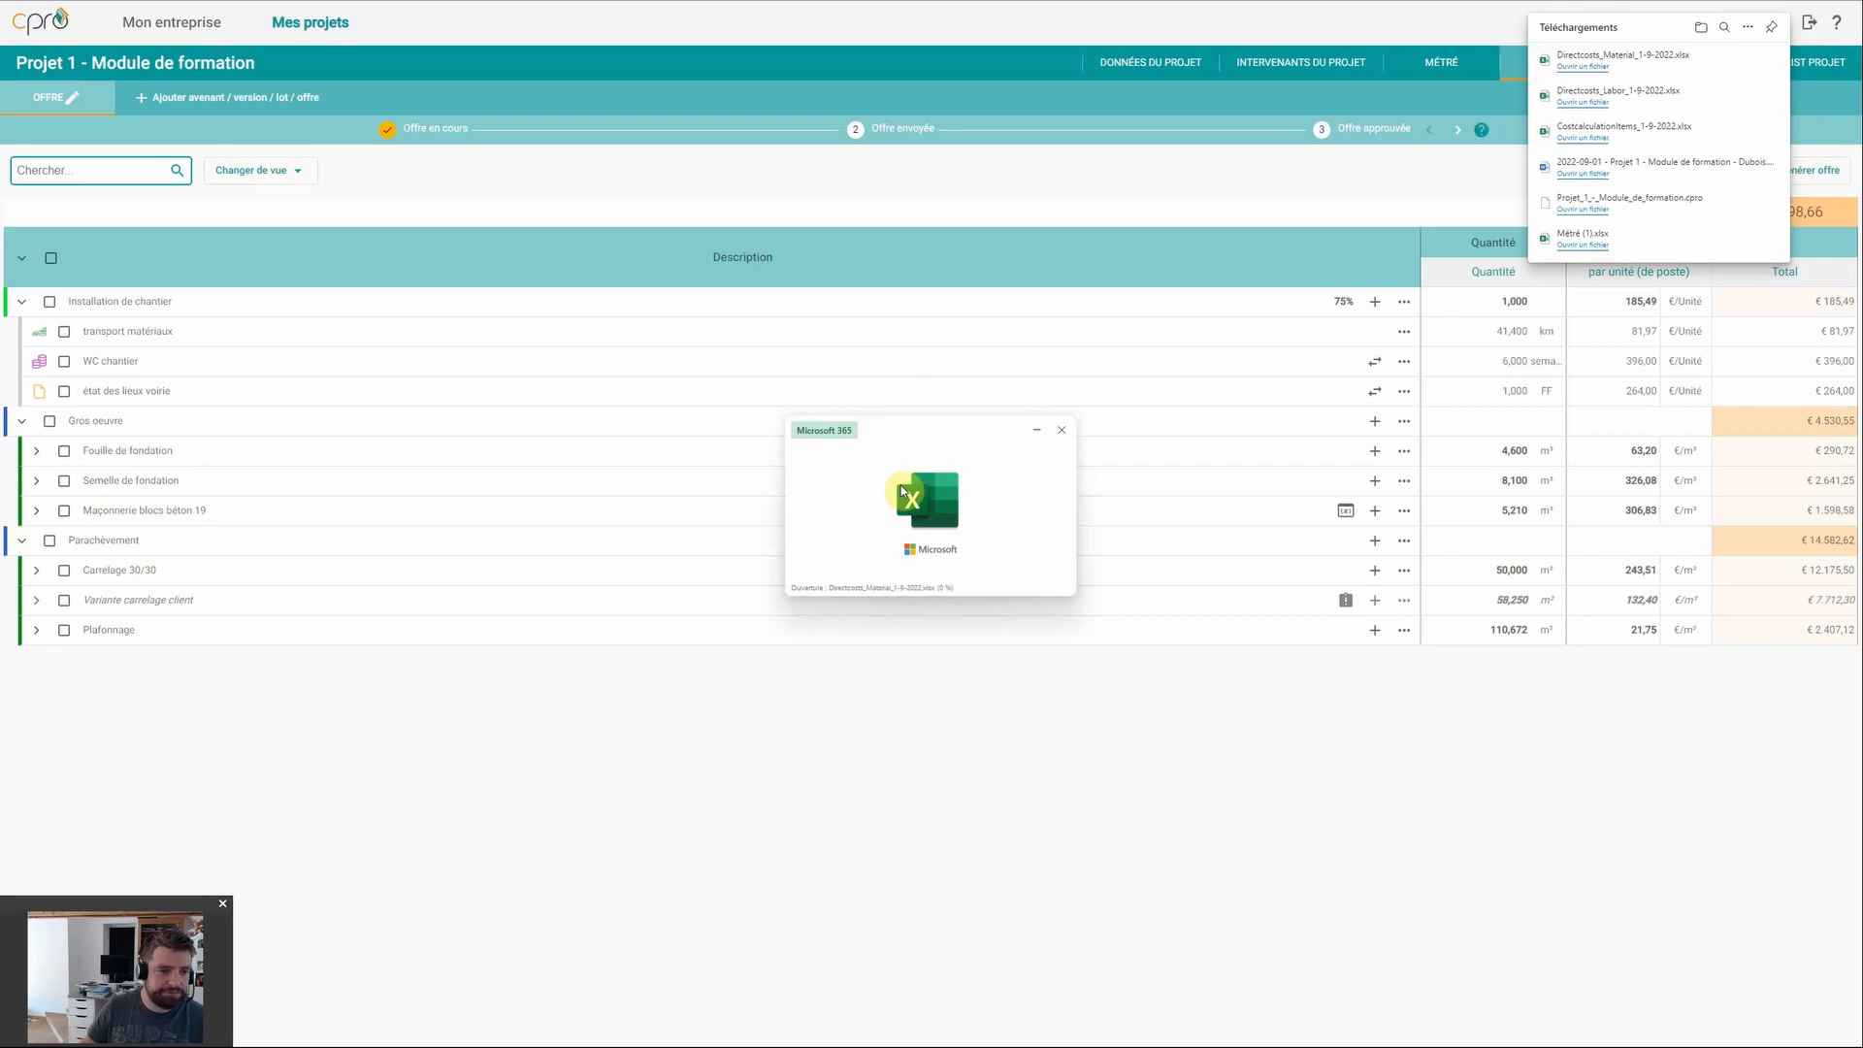
{"action": "left_click", "coordinate": [895, 66]}
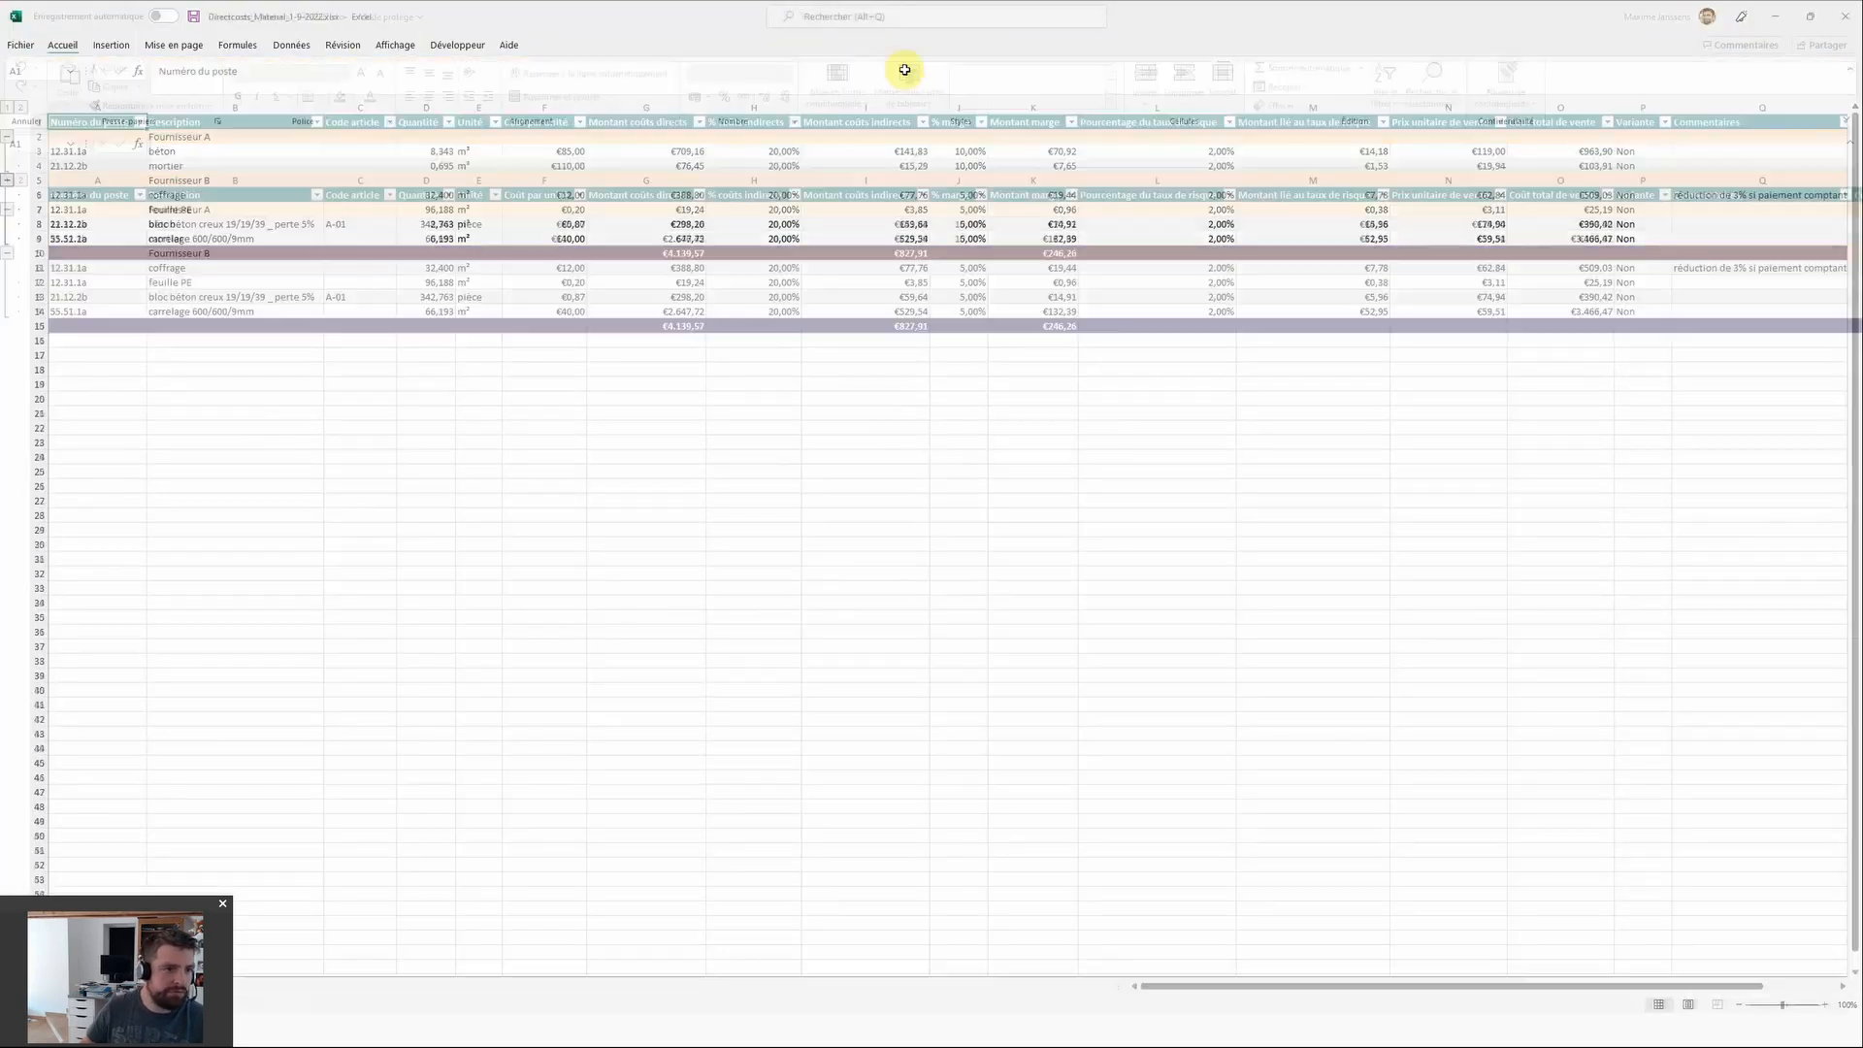
{"action": "left_click", "coordinate": [245, 478]}
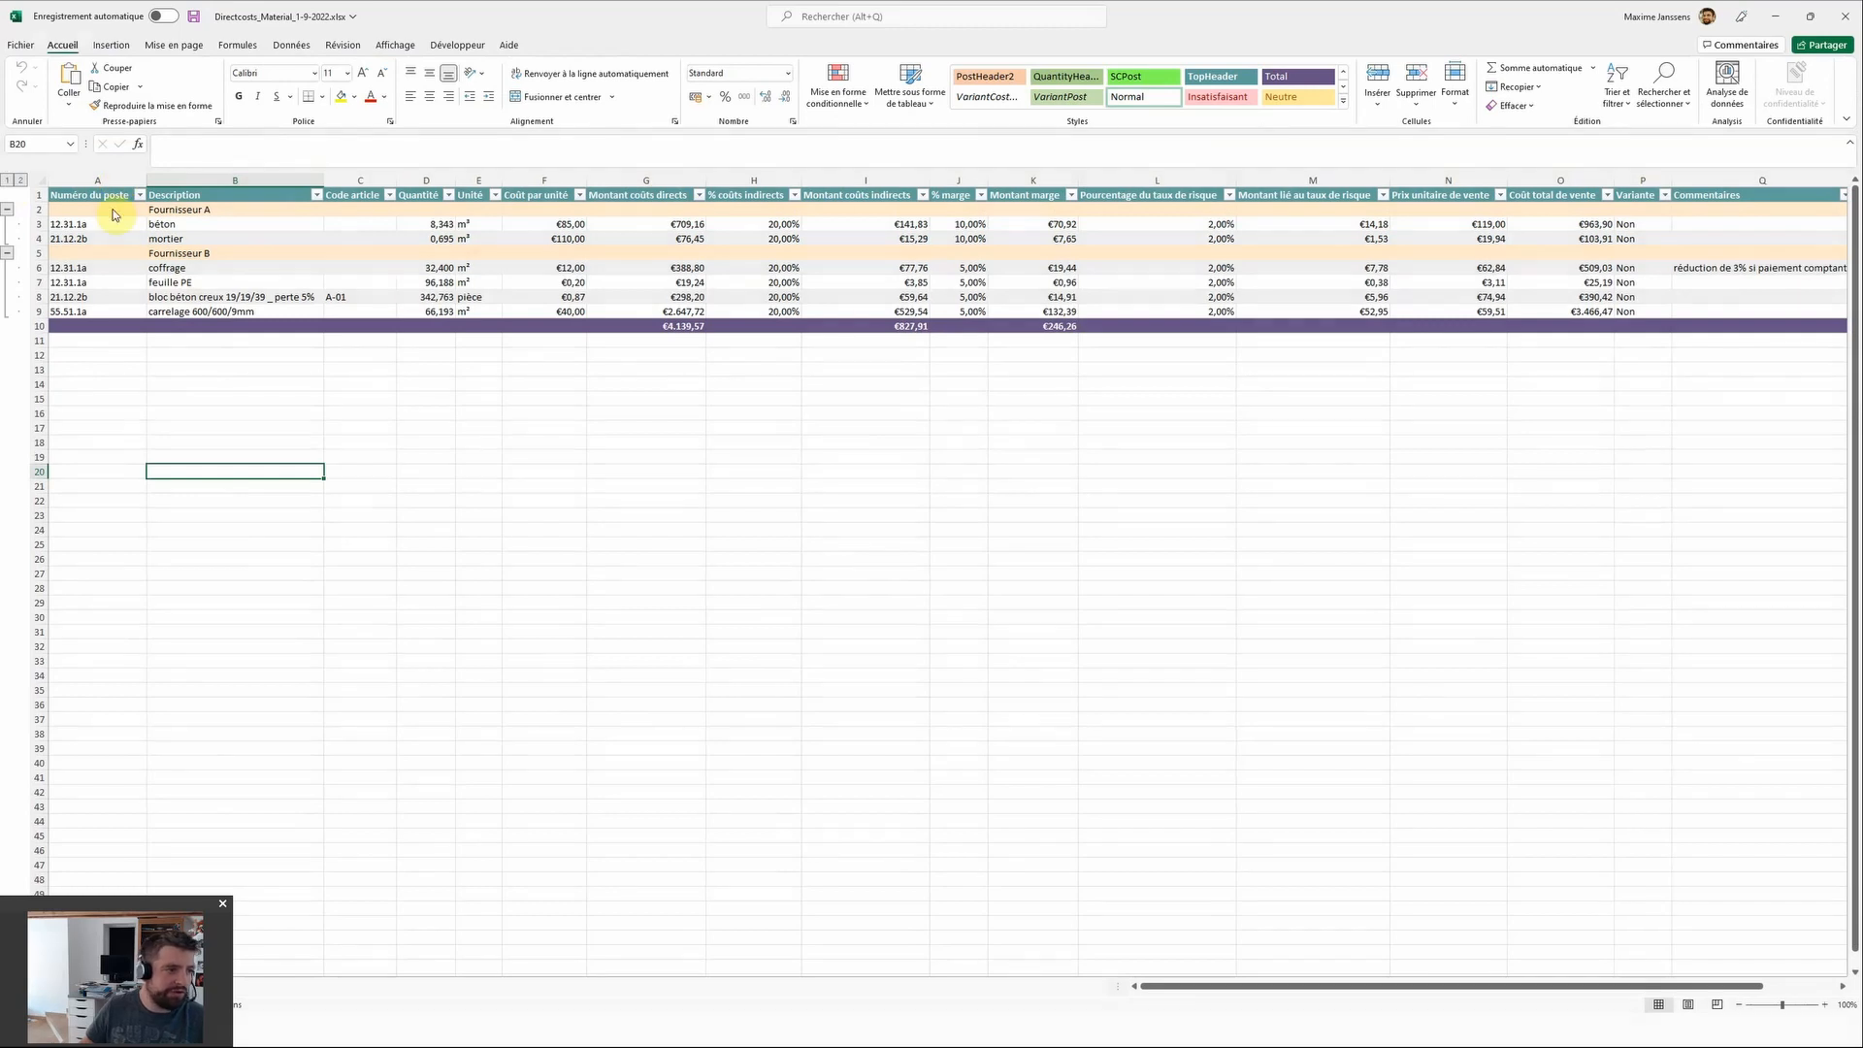
Step: Review the materials listed under Fournisseur A and Fournisseur B in the condensed view of the material report
{"action": "left_click", "coordinate": [262, 412]}
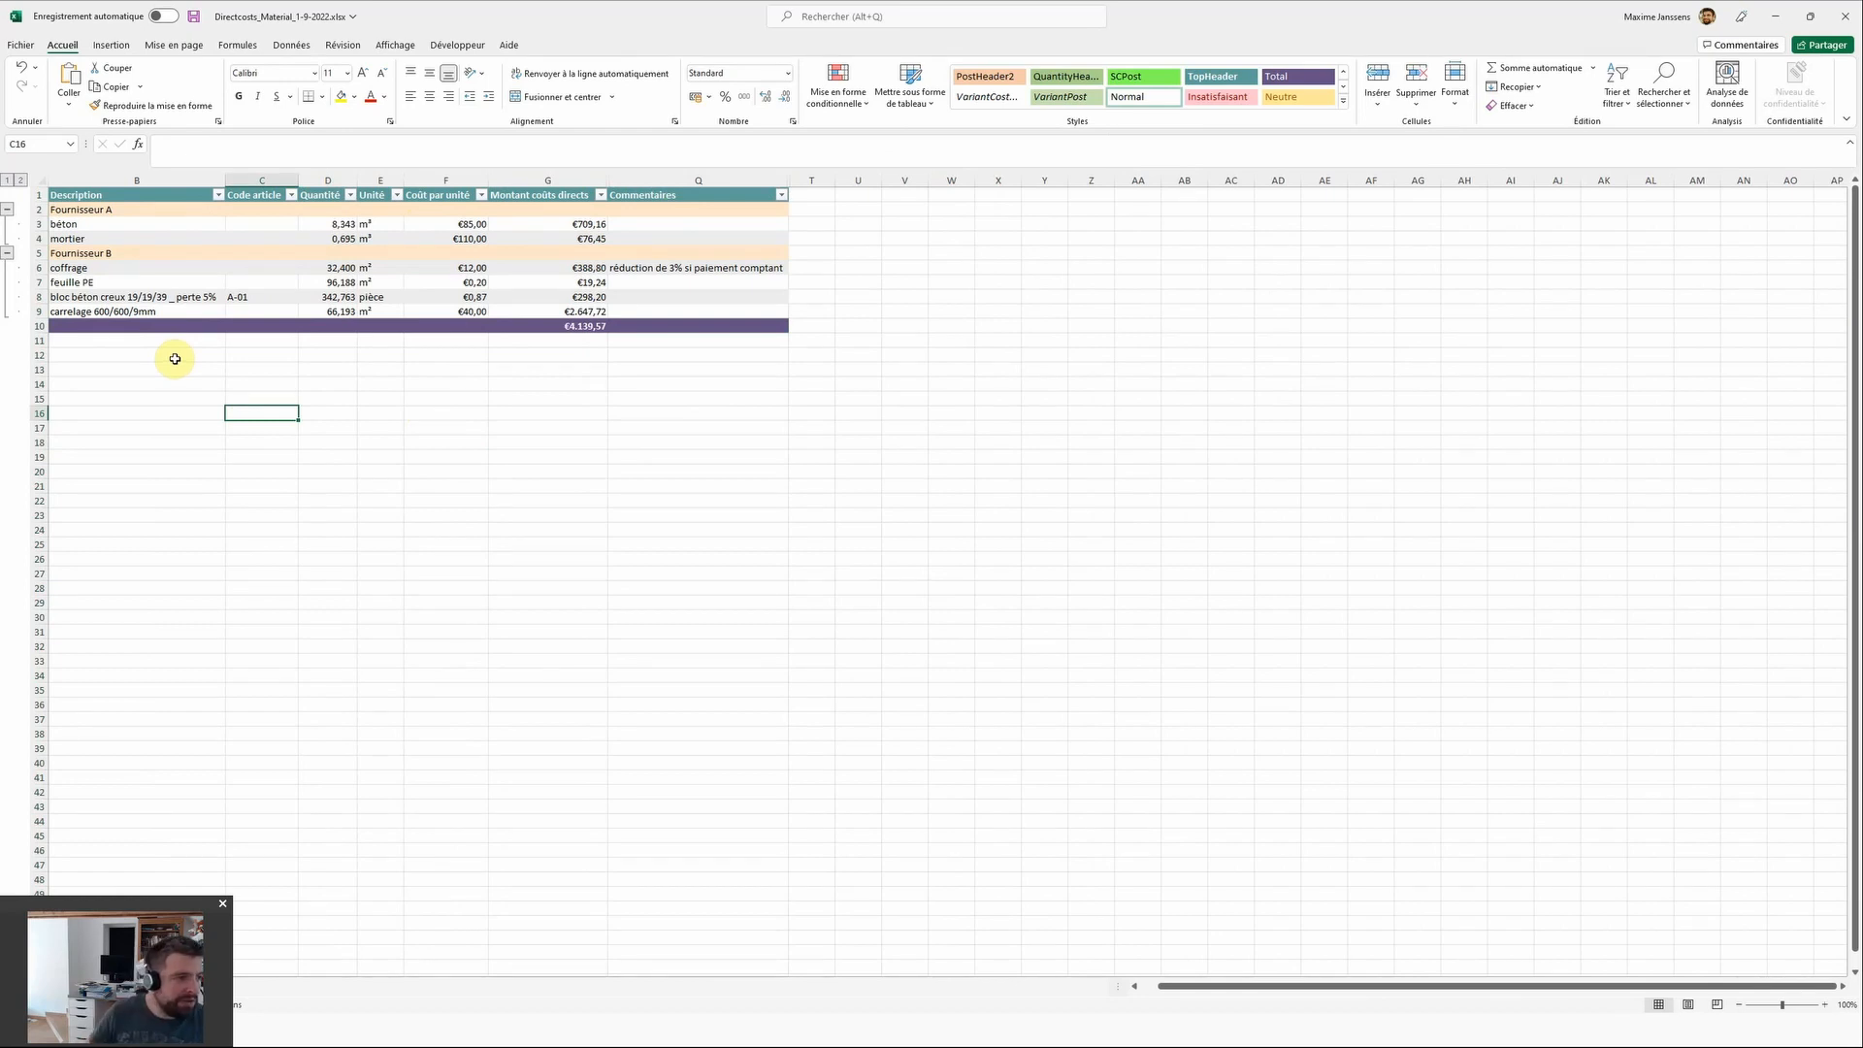
{"action": "left_click", "coordinate": [73, 206]}
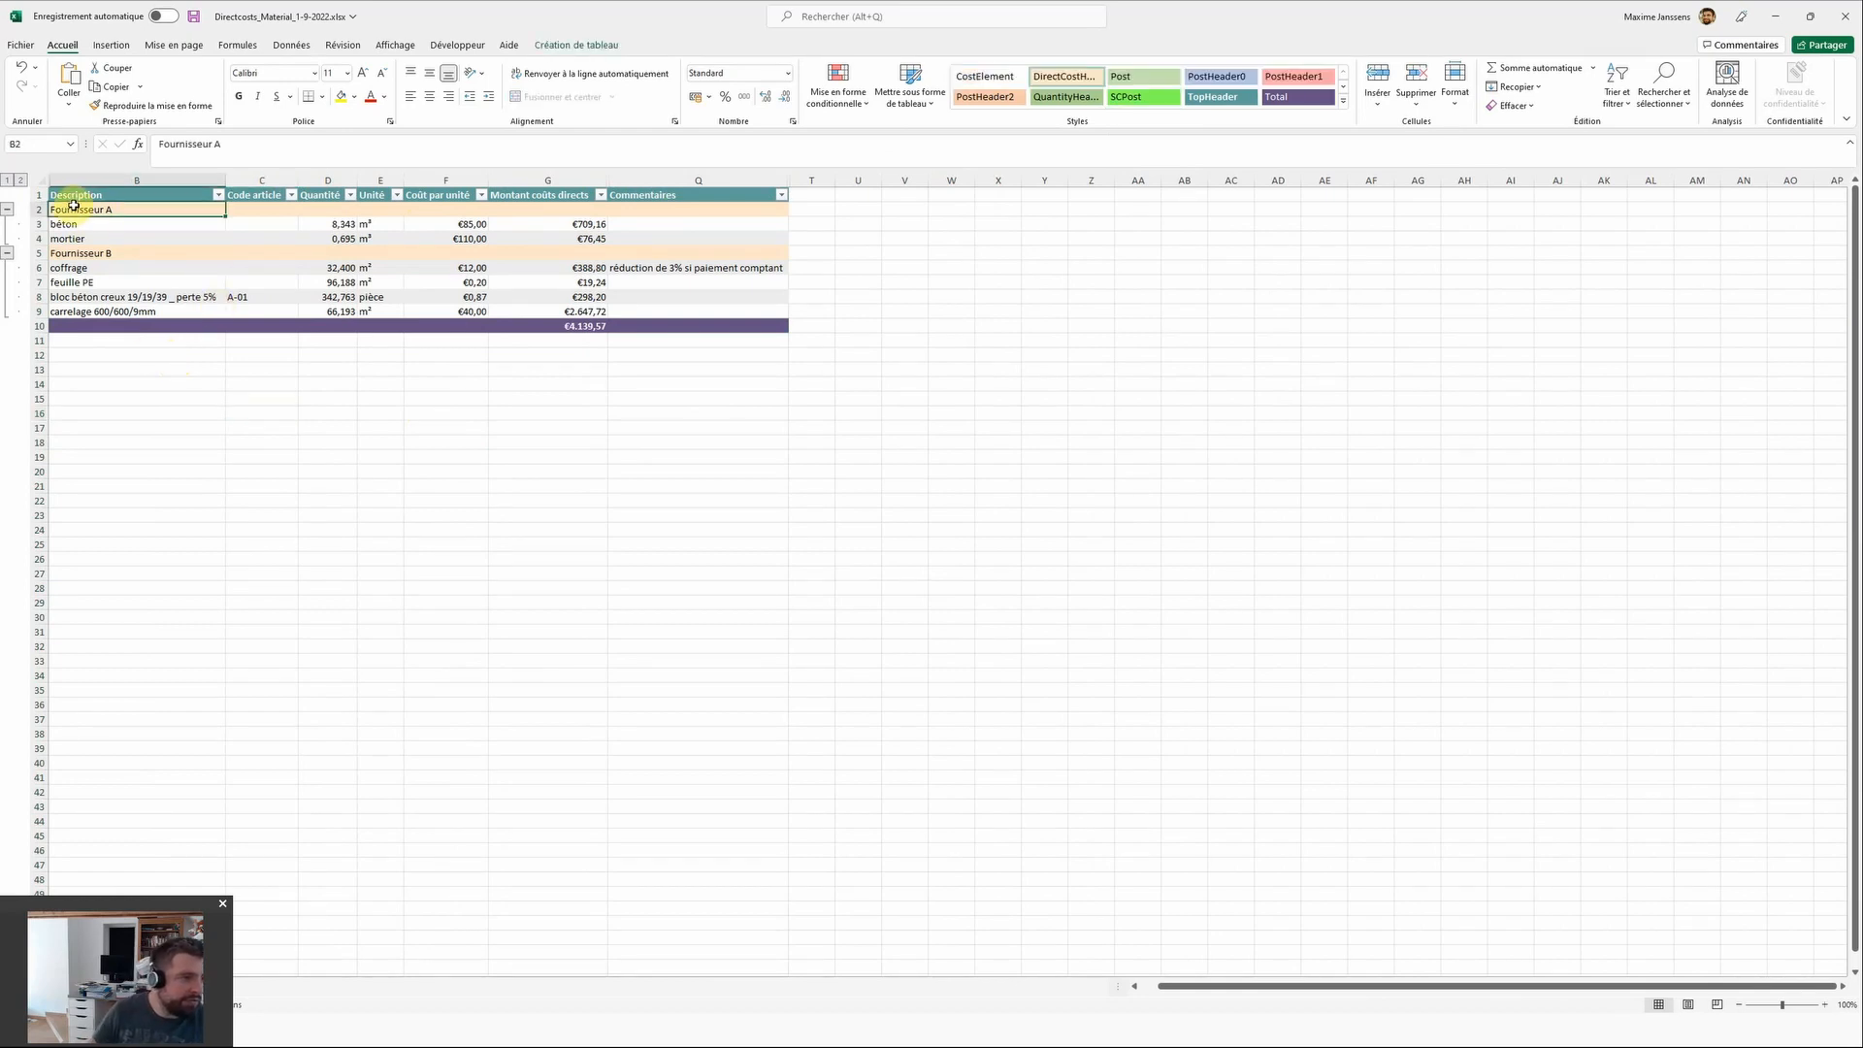
{"action": "left_click_drag", "start_coordinate": [68, 224], "coordinate": [110, 312]}
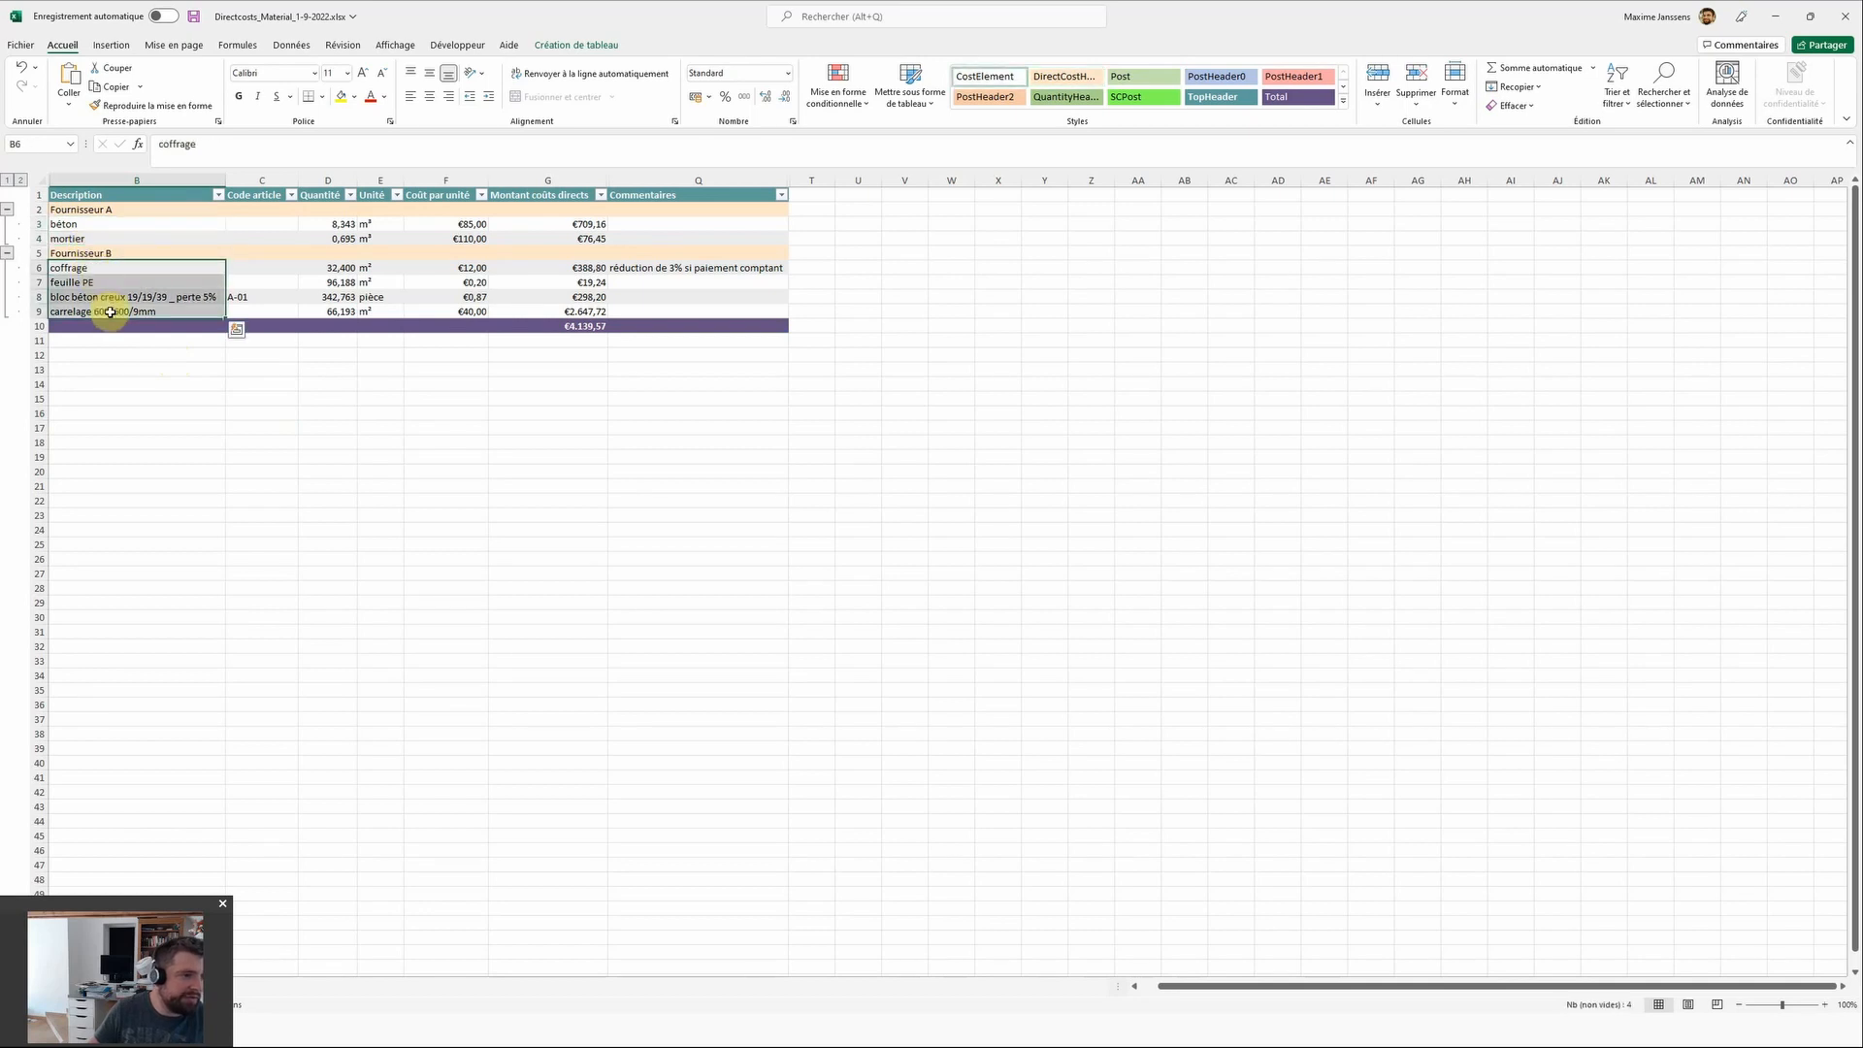
{"action": "left_click", "coordinate": [164, 442]}
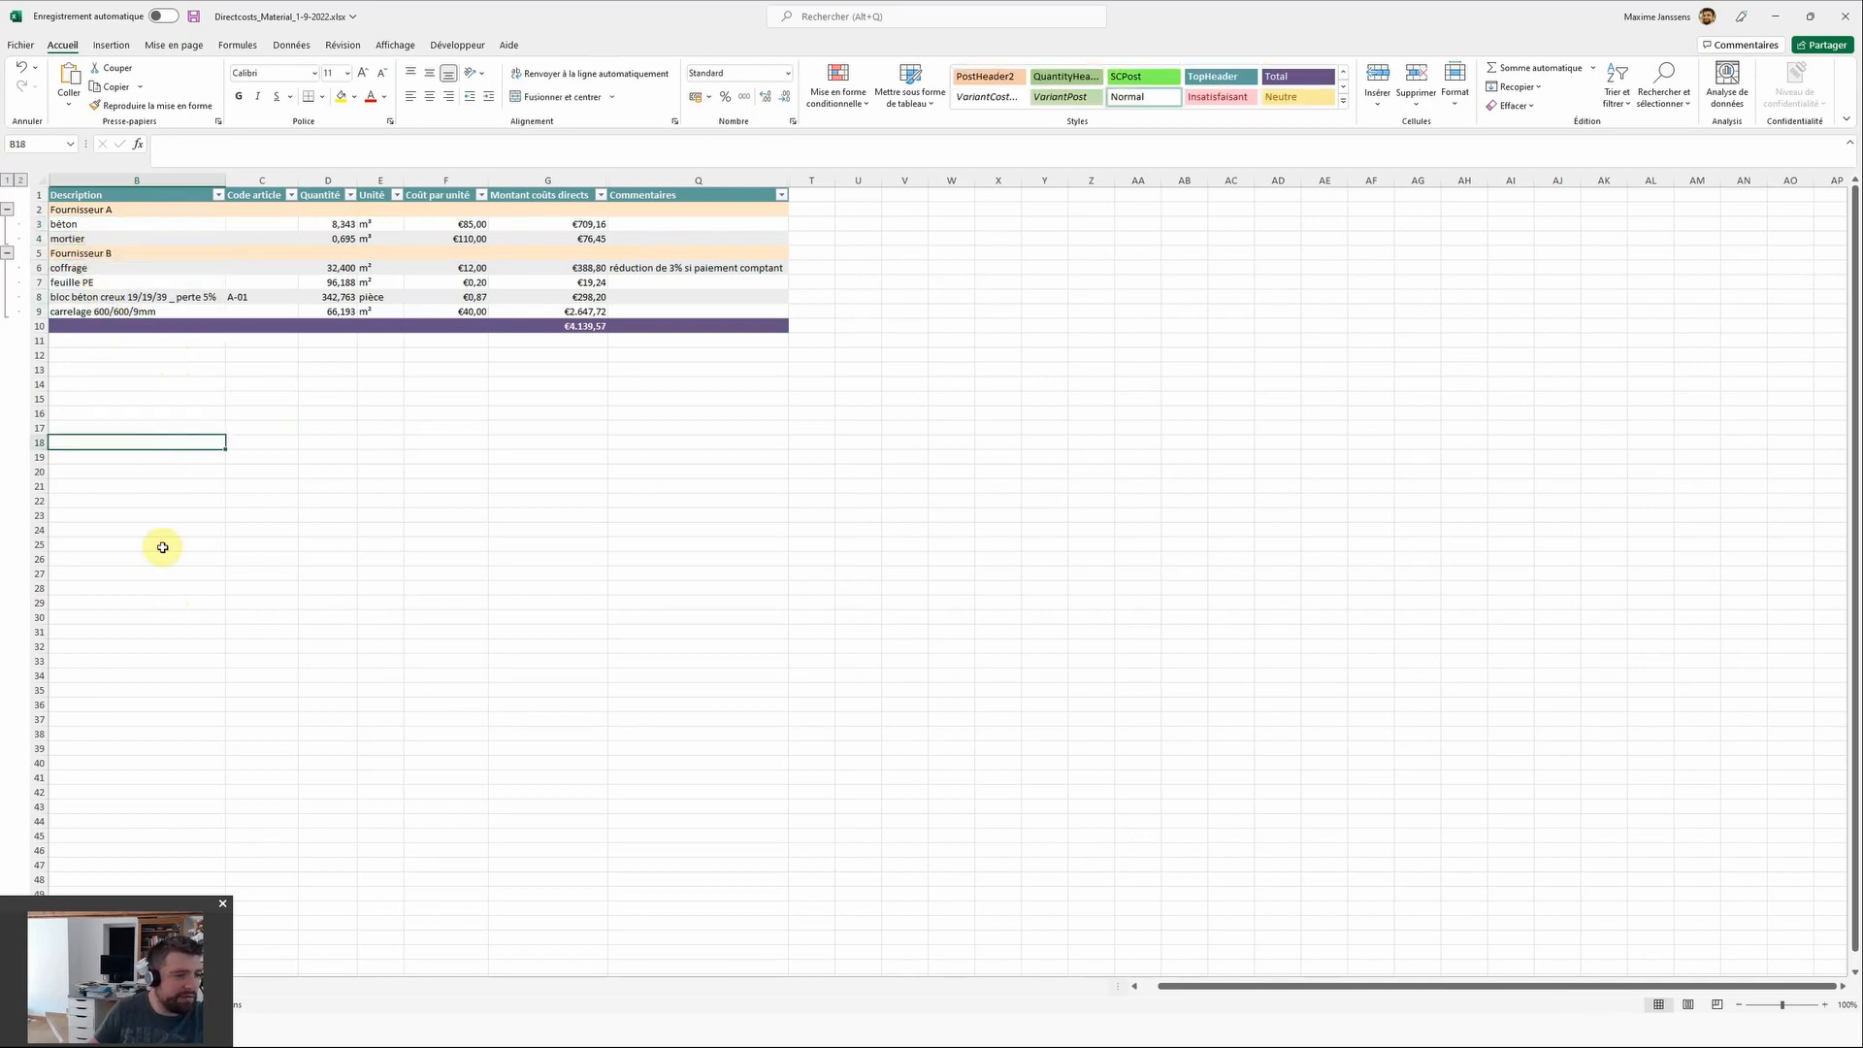
Step: Examine the Quantité and Unité values of the materials to order from each supplier
{"action": "left_click_drag", "start_coordinate": [106, 213], "coordinate": [388, 238]}
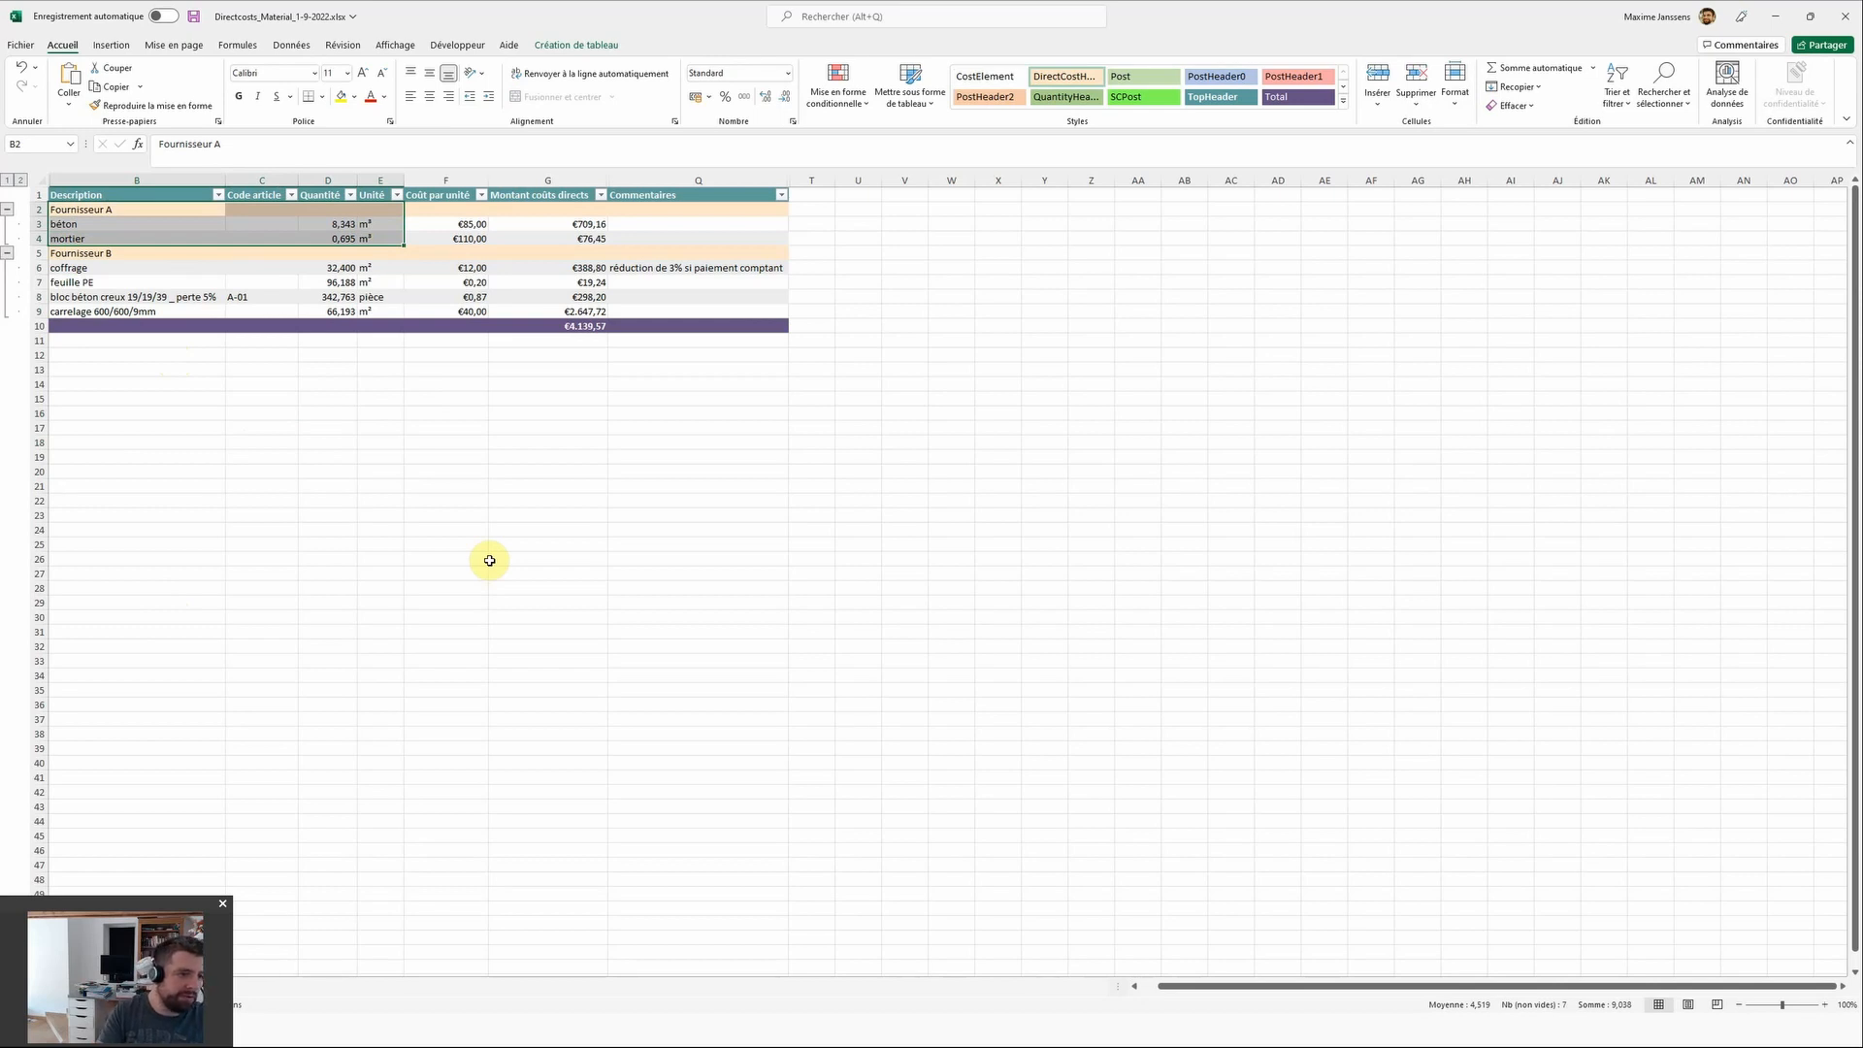
{"action": "left_click", "coordinate": [341, 236]}
{"action": "left_click_drag", "start_coordinate": [342, 223], "coordinate": [344, 240]}
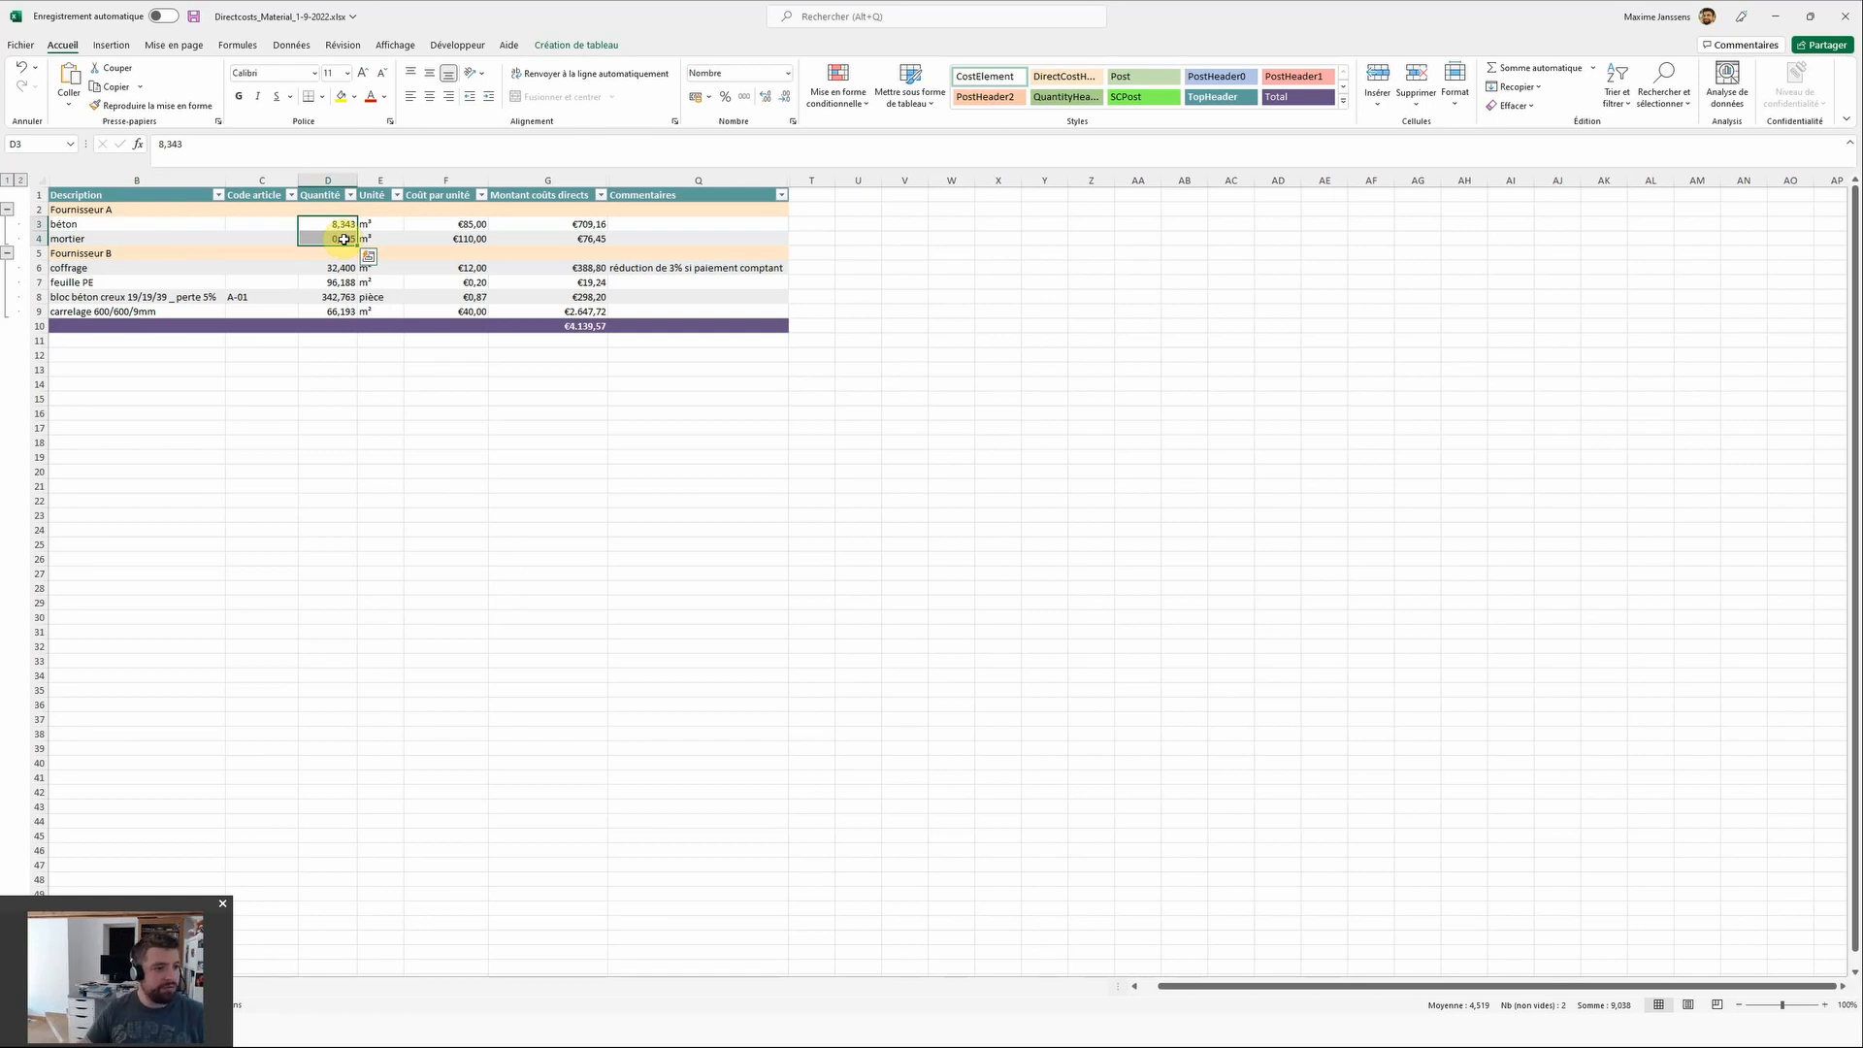
{"action": "mouse_move", "coordinate": [340, 225]}
{"action": "left_mouse_down"}
{"action": "mouse_move", "coordinate": [349, 254]}
{"action": "mouse_move", "coordinate": [347, 237]}
{"action": "left_mouse_up"}
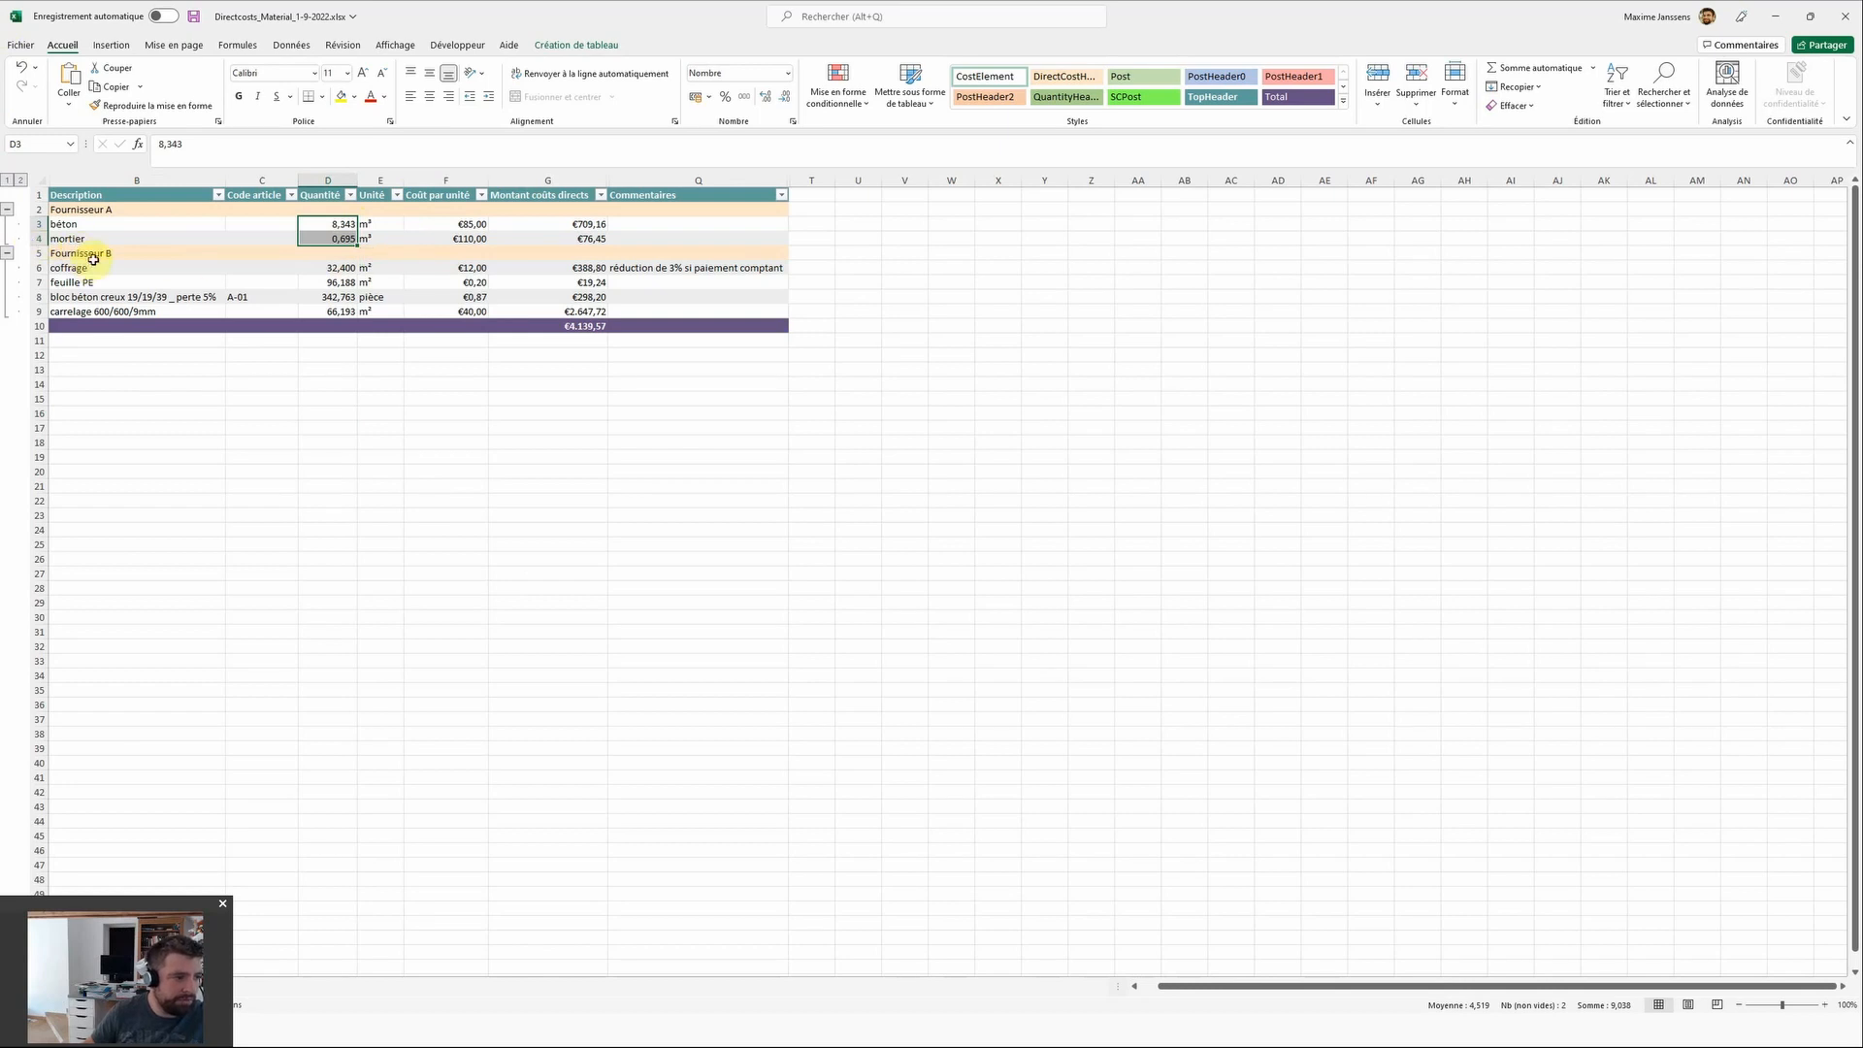
{"action": "left_click_drag", "start_coordinate": [94, 260], "coordinate": [384, 311]}
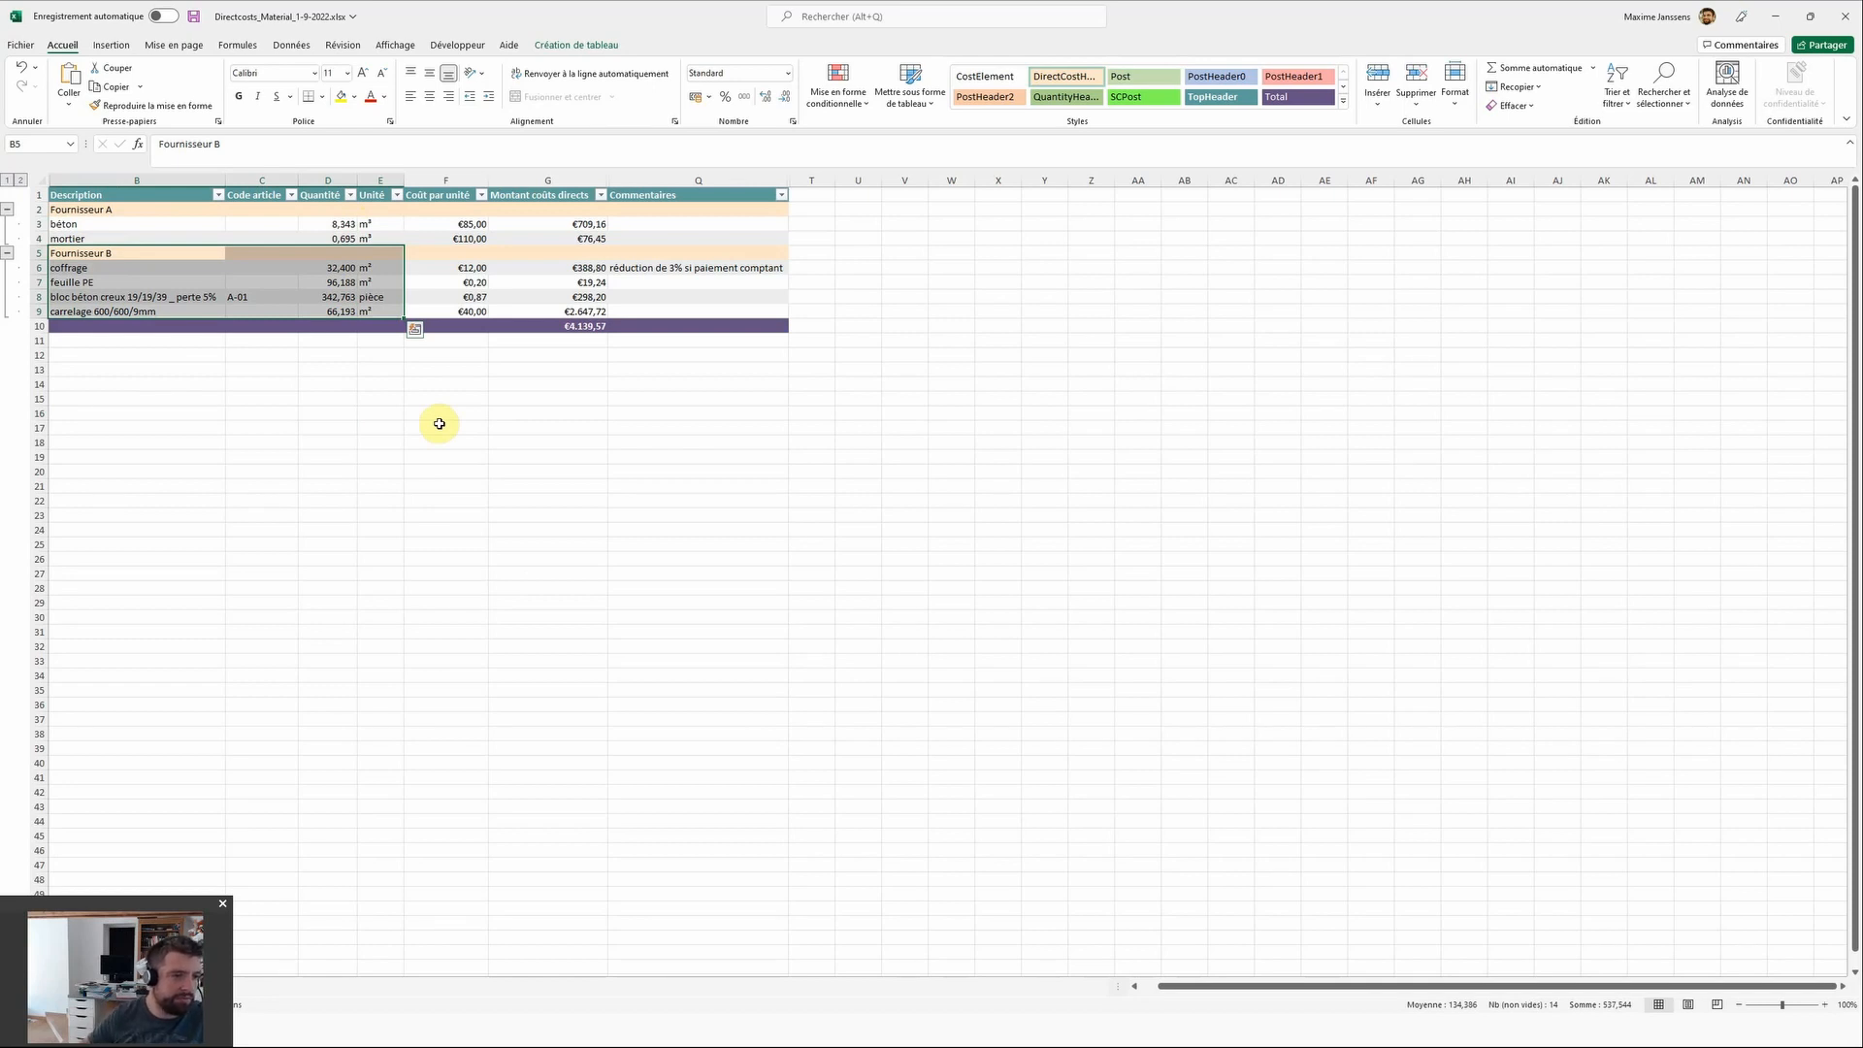
{"action": "left_click", "coordinate": [389, 395]}
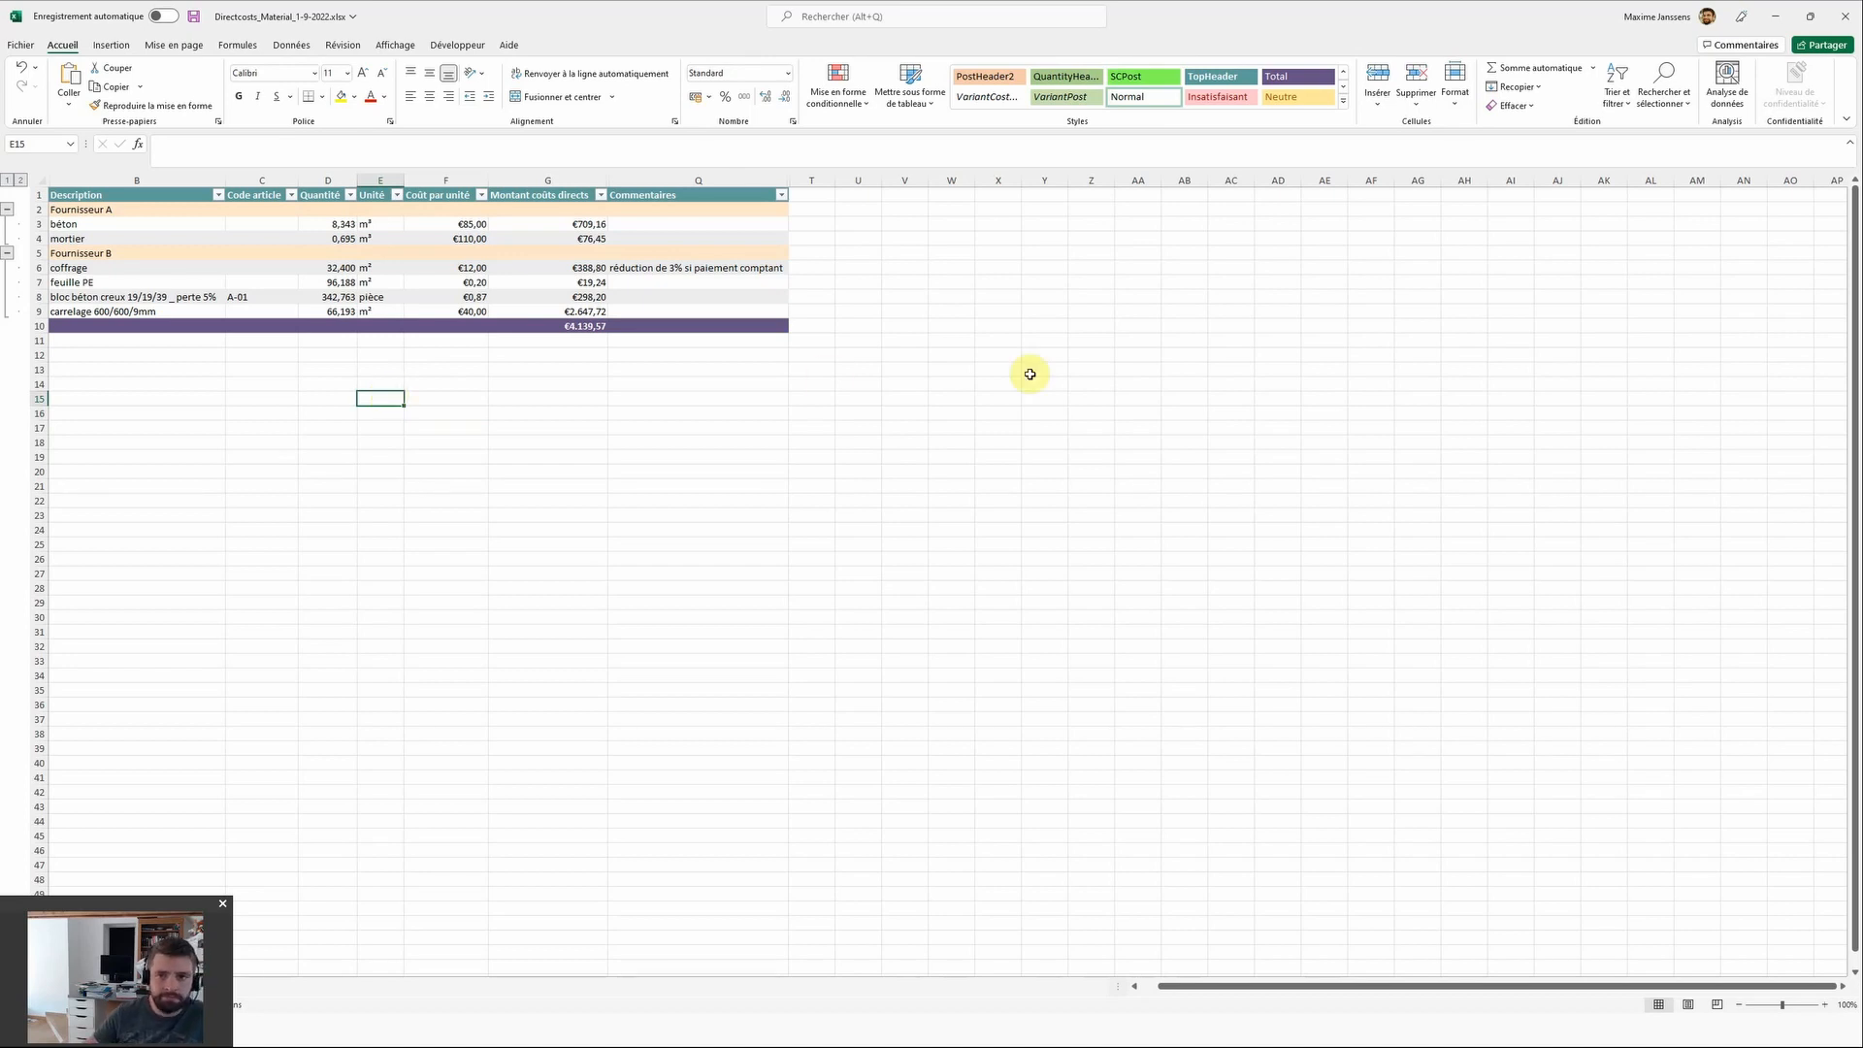
Step: Close the Directcosts_Material workbook without saving, return to Cpro and look over the other available Excel report types
{"action": "left_click", "coordinate": [1849, 11]}
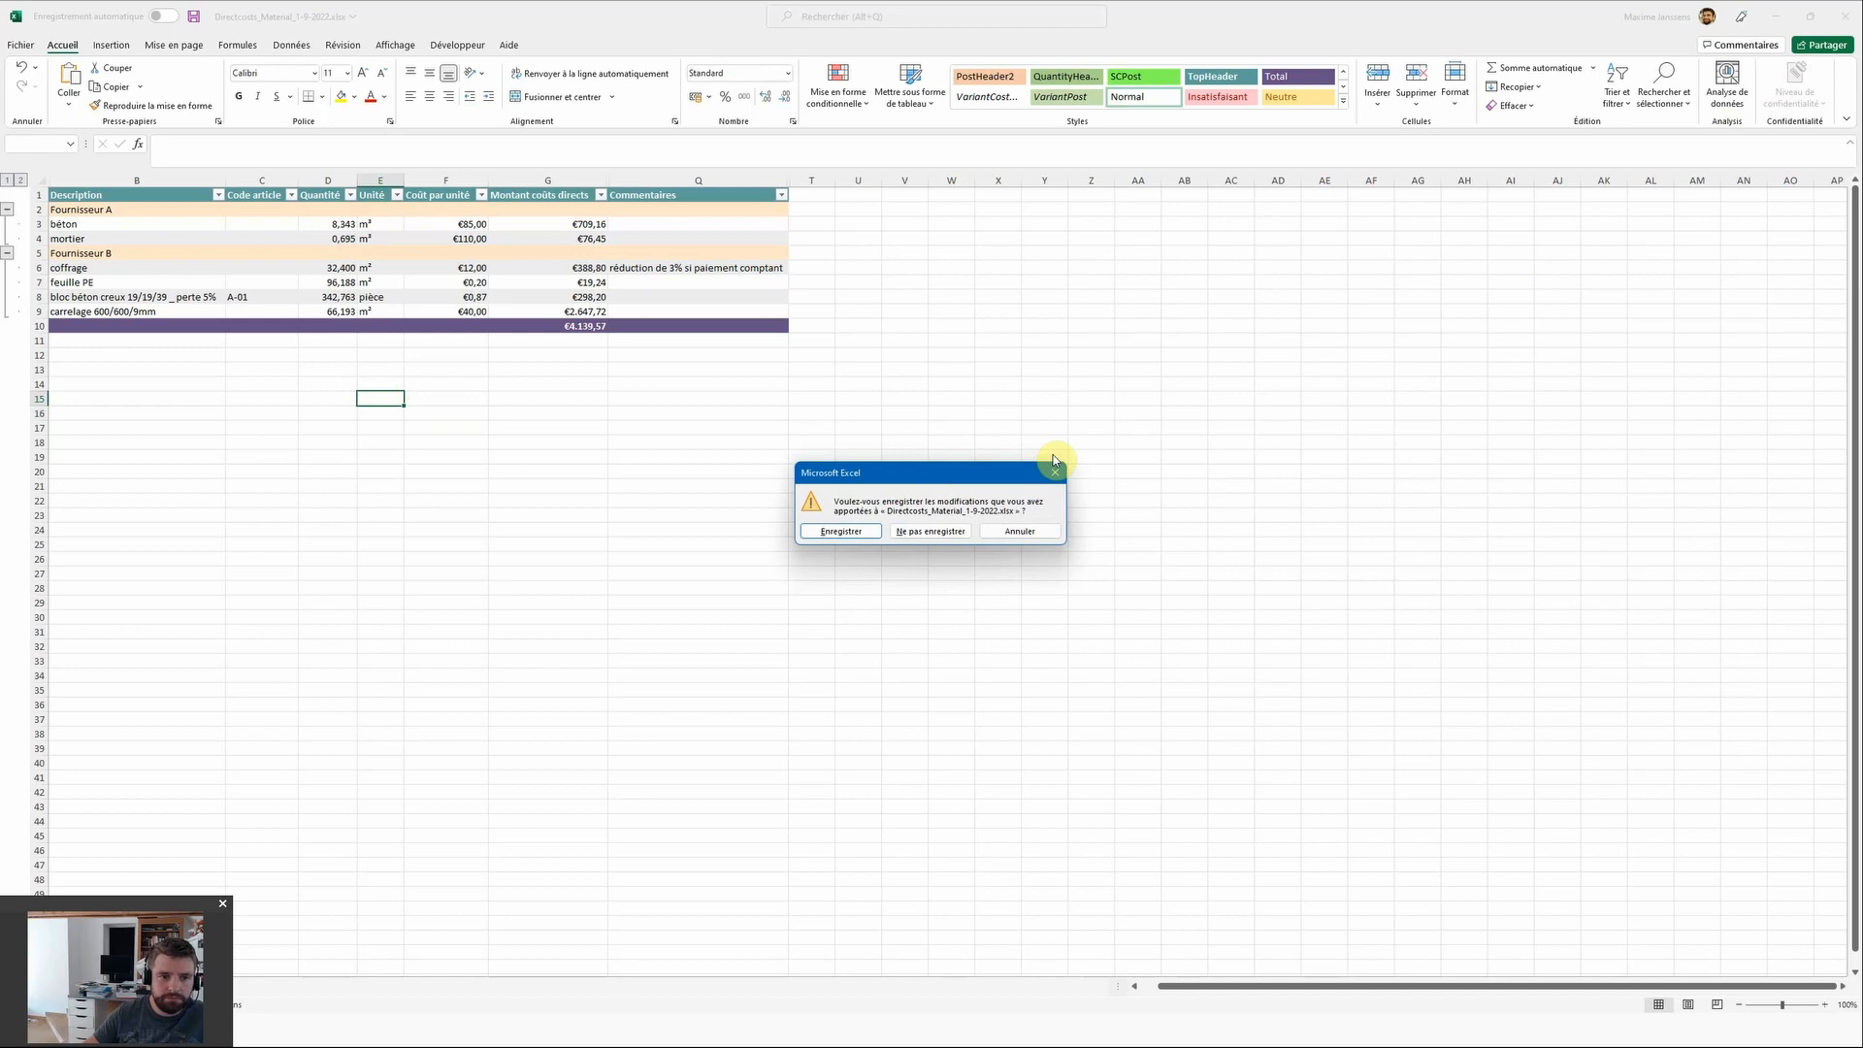
{"action": "left_click", "coordinate": [948, 529]}
{"action": "left_click", "coordinate": [946, 701]}
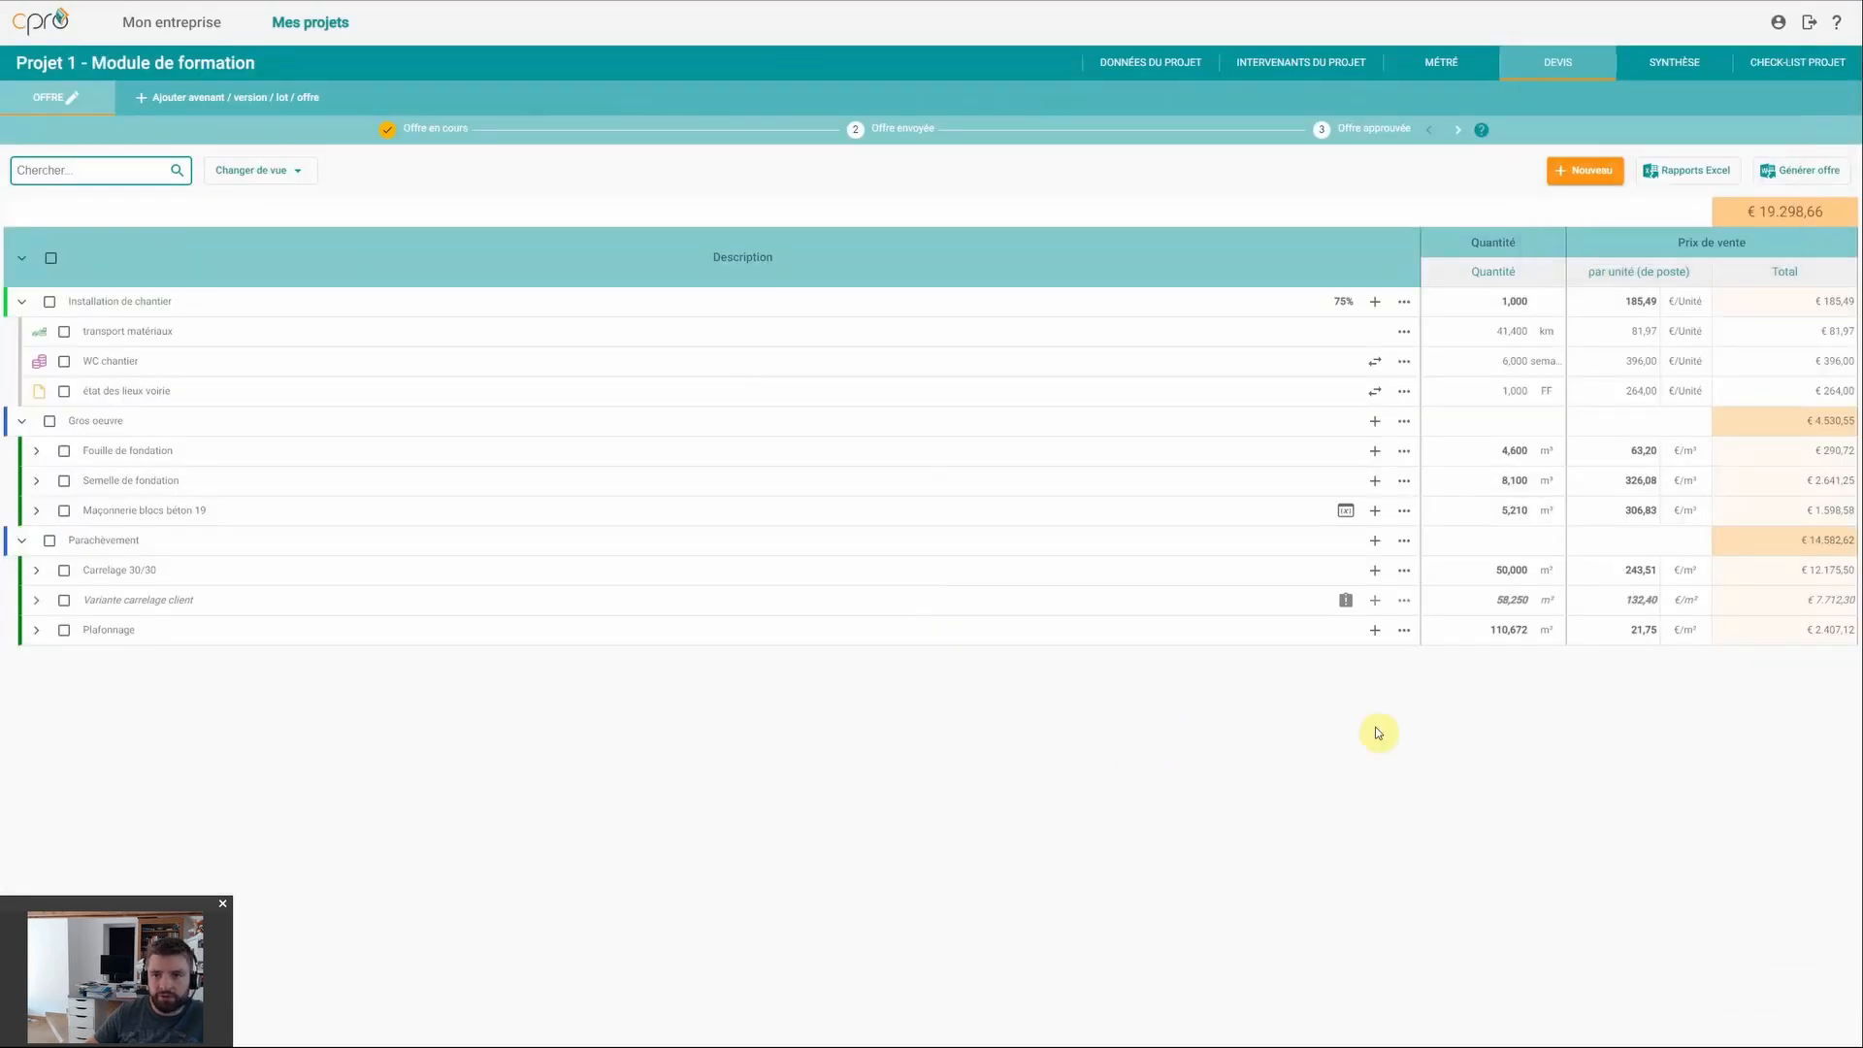
{"action": "left_click", "coordinate": [1685, 177]}
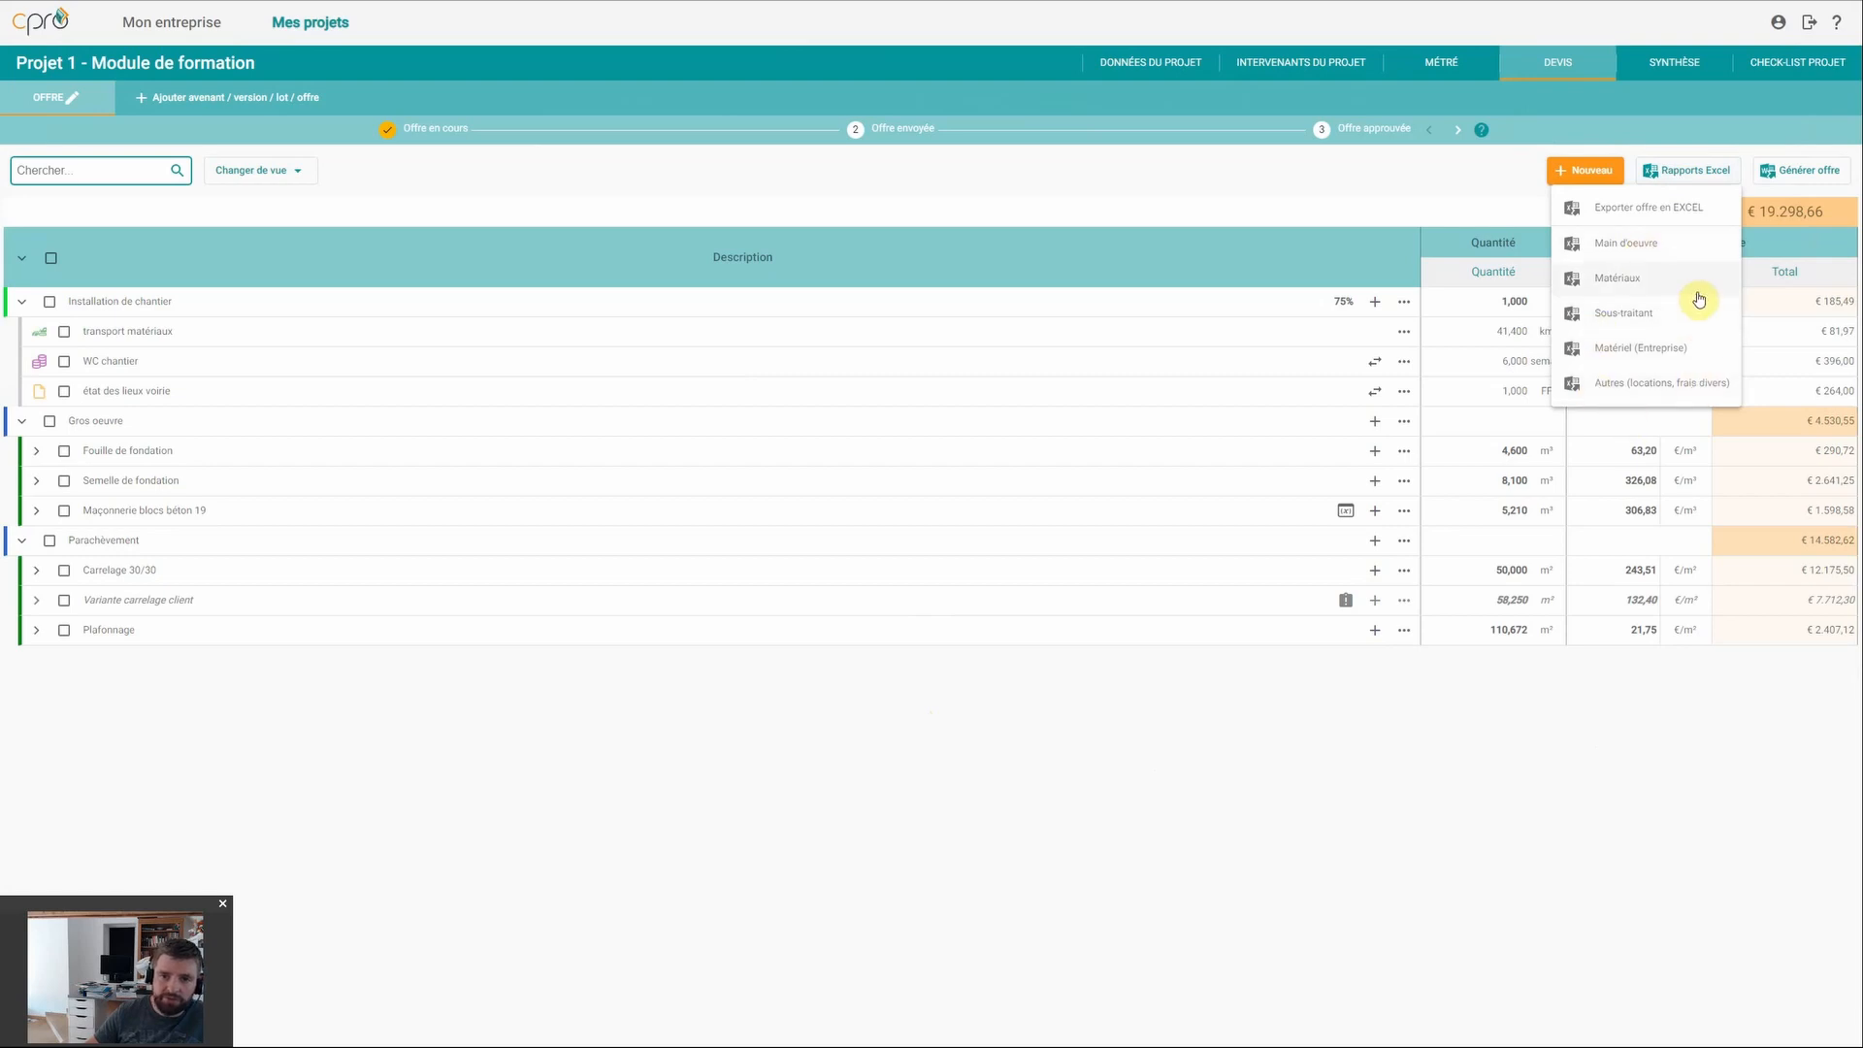
{"action": "left_click", "coordinate": [1366, 709]}
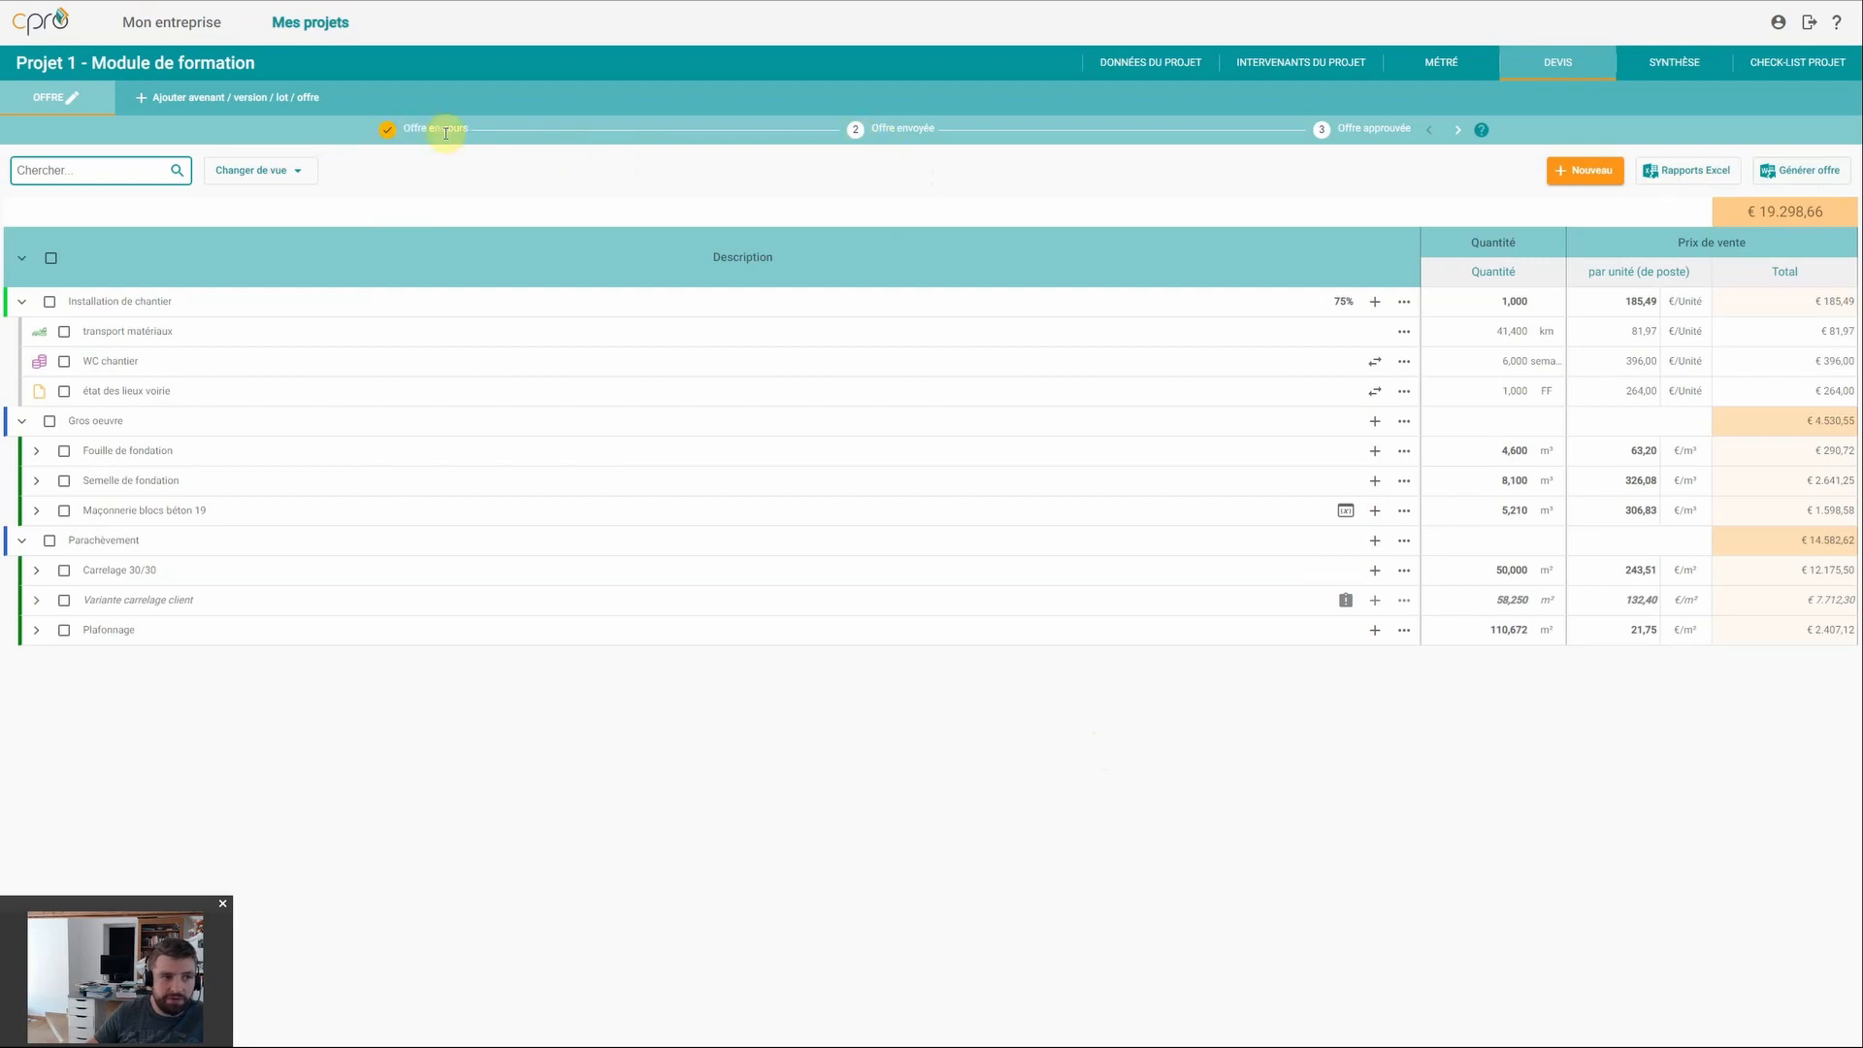
Step: Advance the Projet 1 offer to Offre envoyée, acknowledge the notice about variants, and mark the offer as approved
{"action": "left_click", "coordinate": [958, 130]}
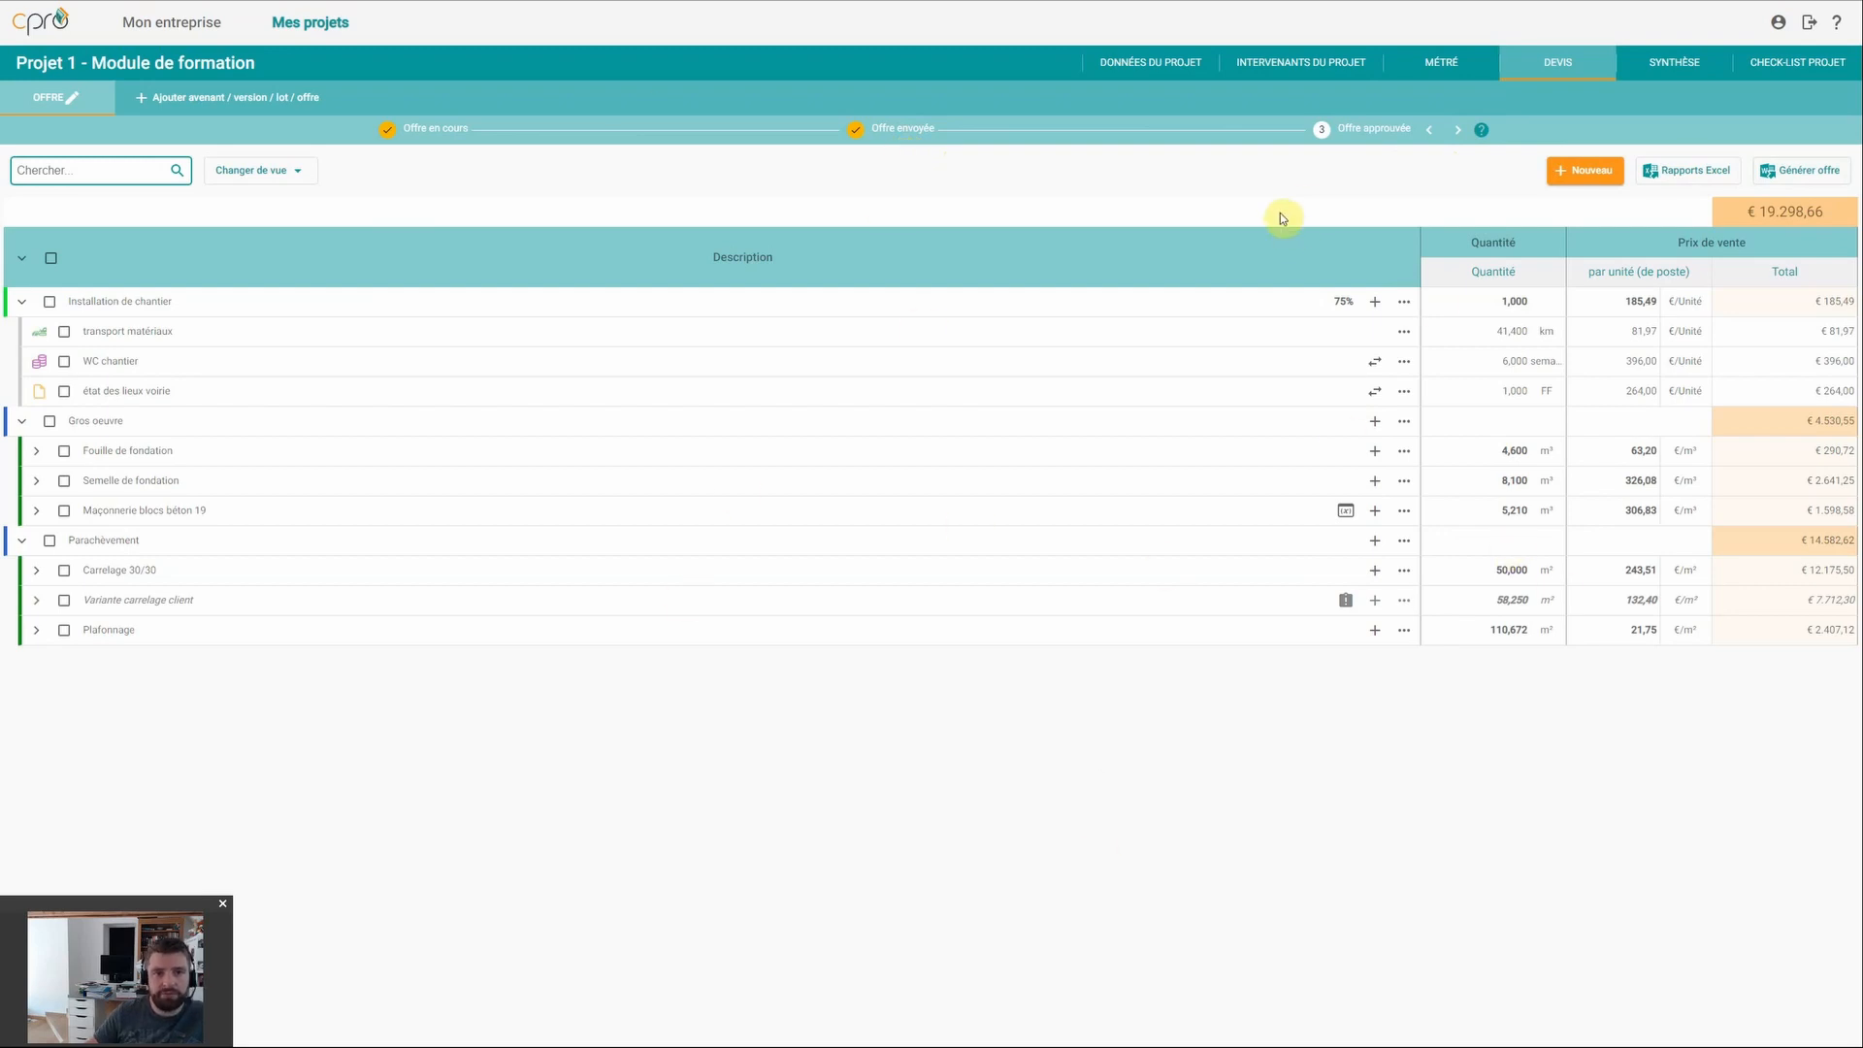
{"action": "left_click", "coordinate": [1458, 131]}
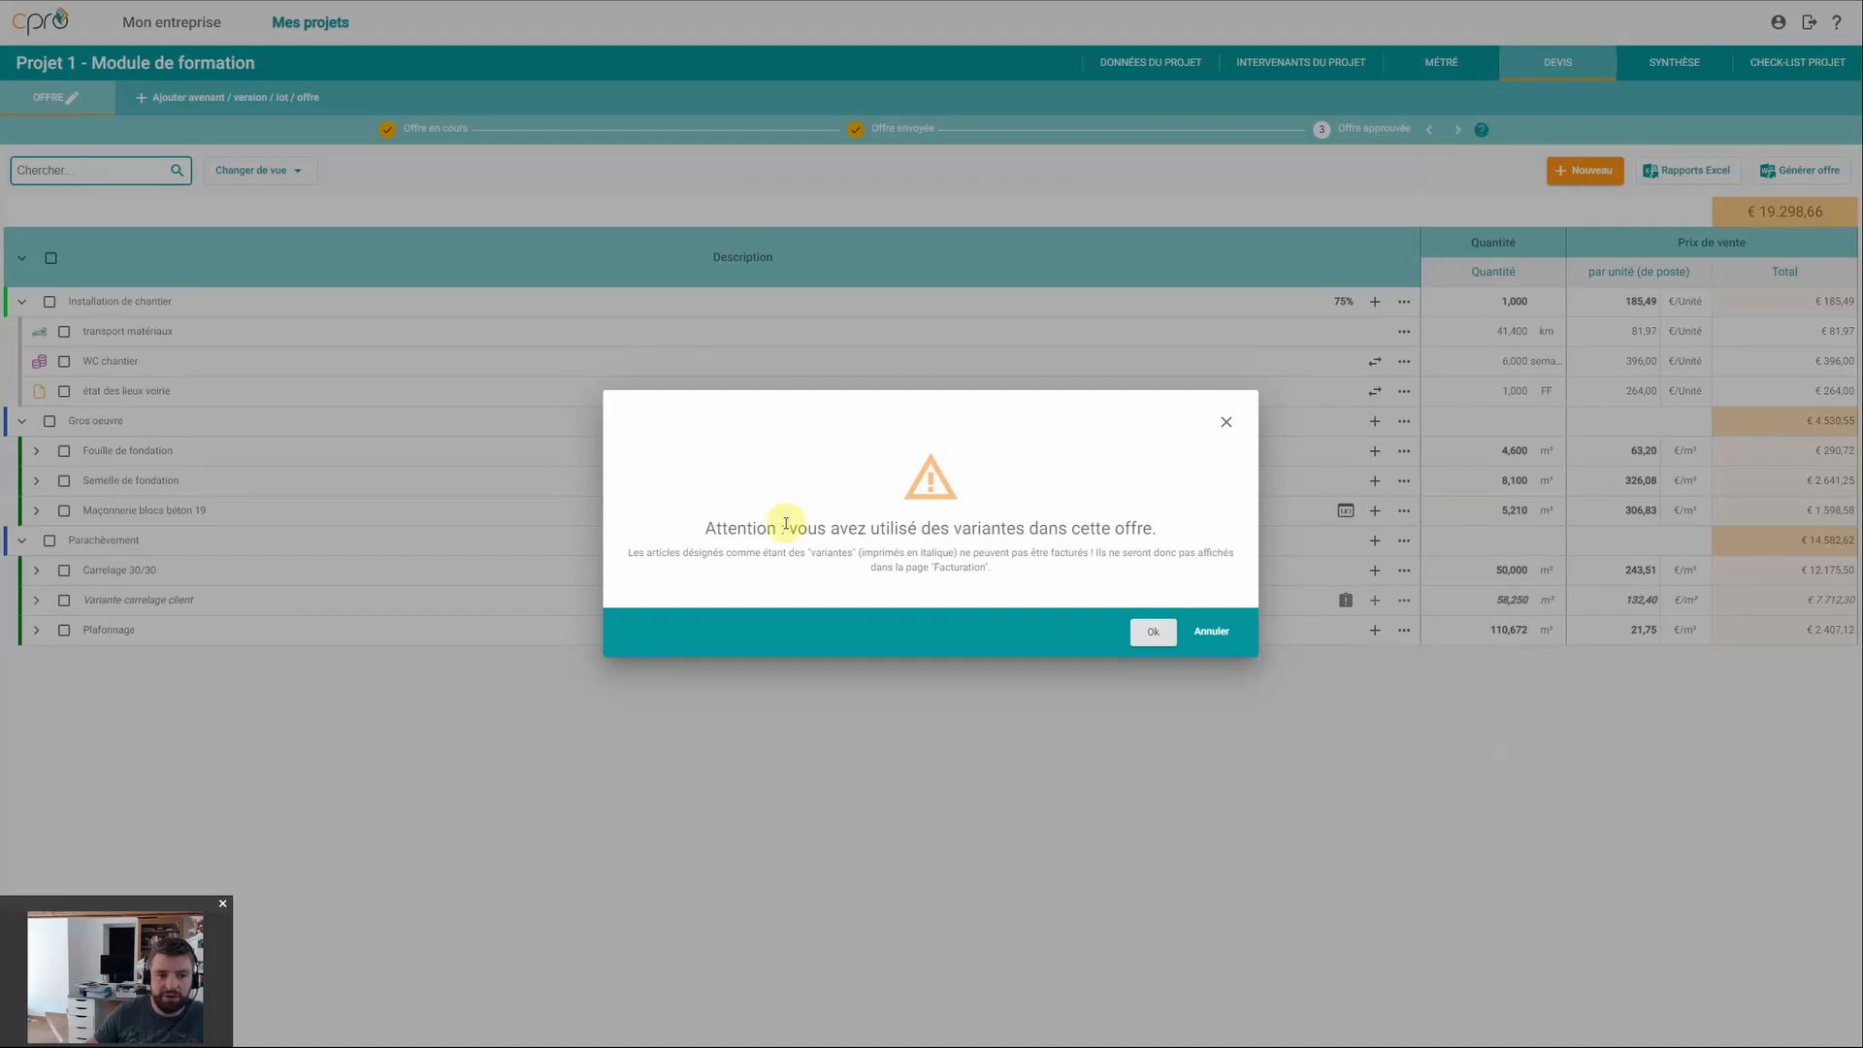
{"action": "left_click_drag", "start_coordinate": [825, 528], "coordinate": [1172, 509]}
{"action": "left_click", "coordinate": [846, 576]}
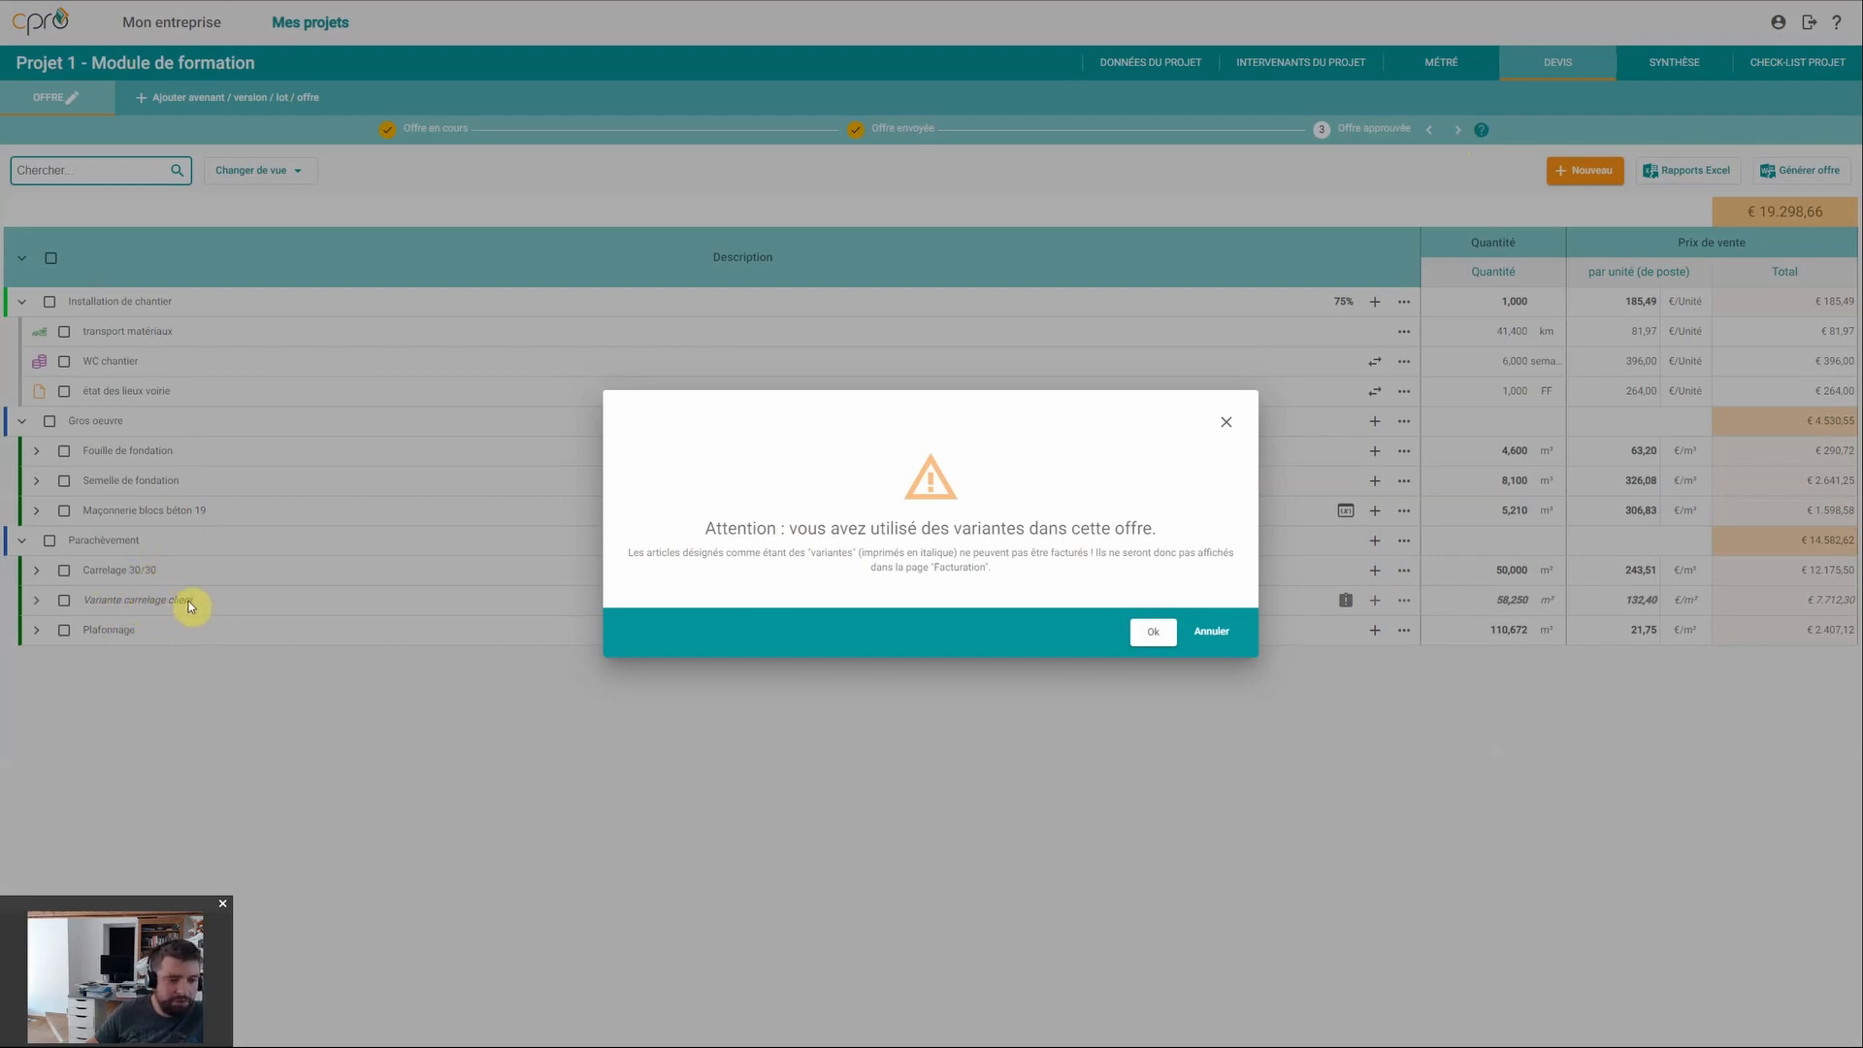
{"action": "left_click", "coordinate": [1154, 633]}
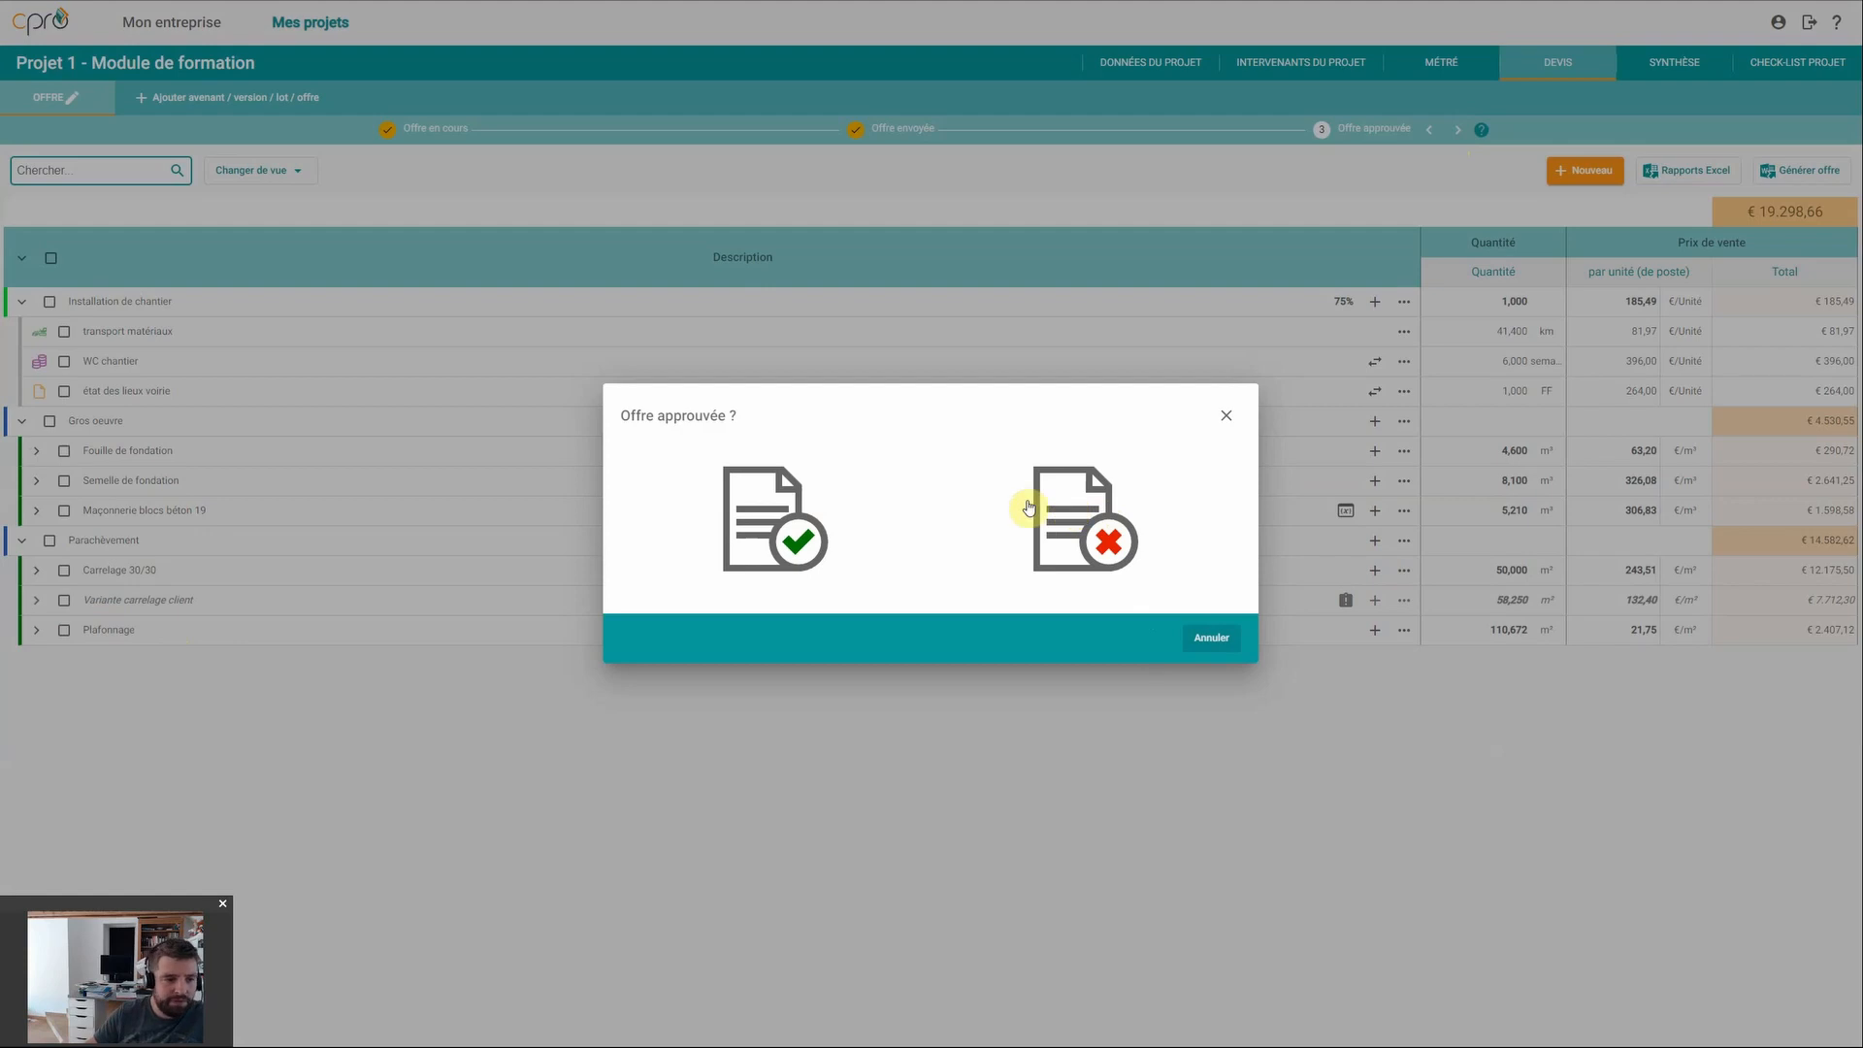
{"action": "left_click", "coordinate": [759, 518]}
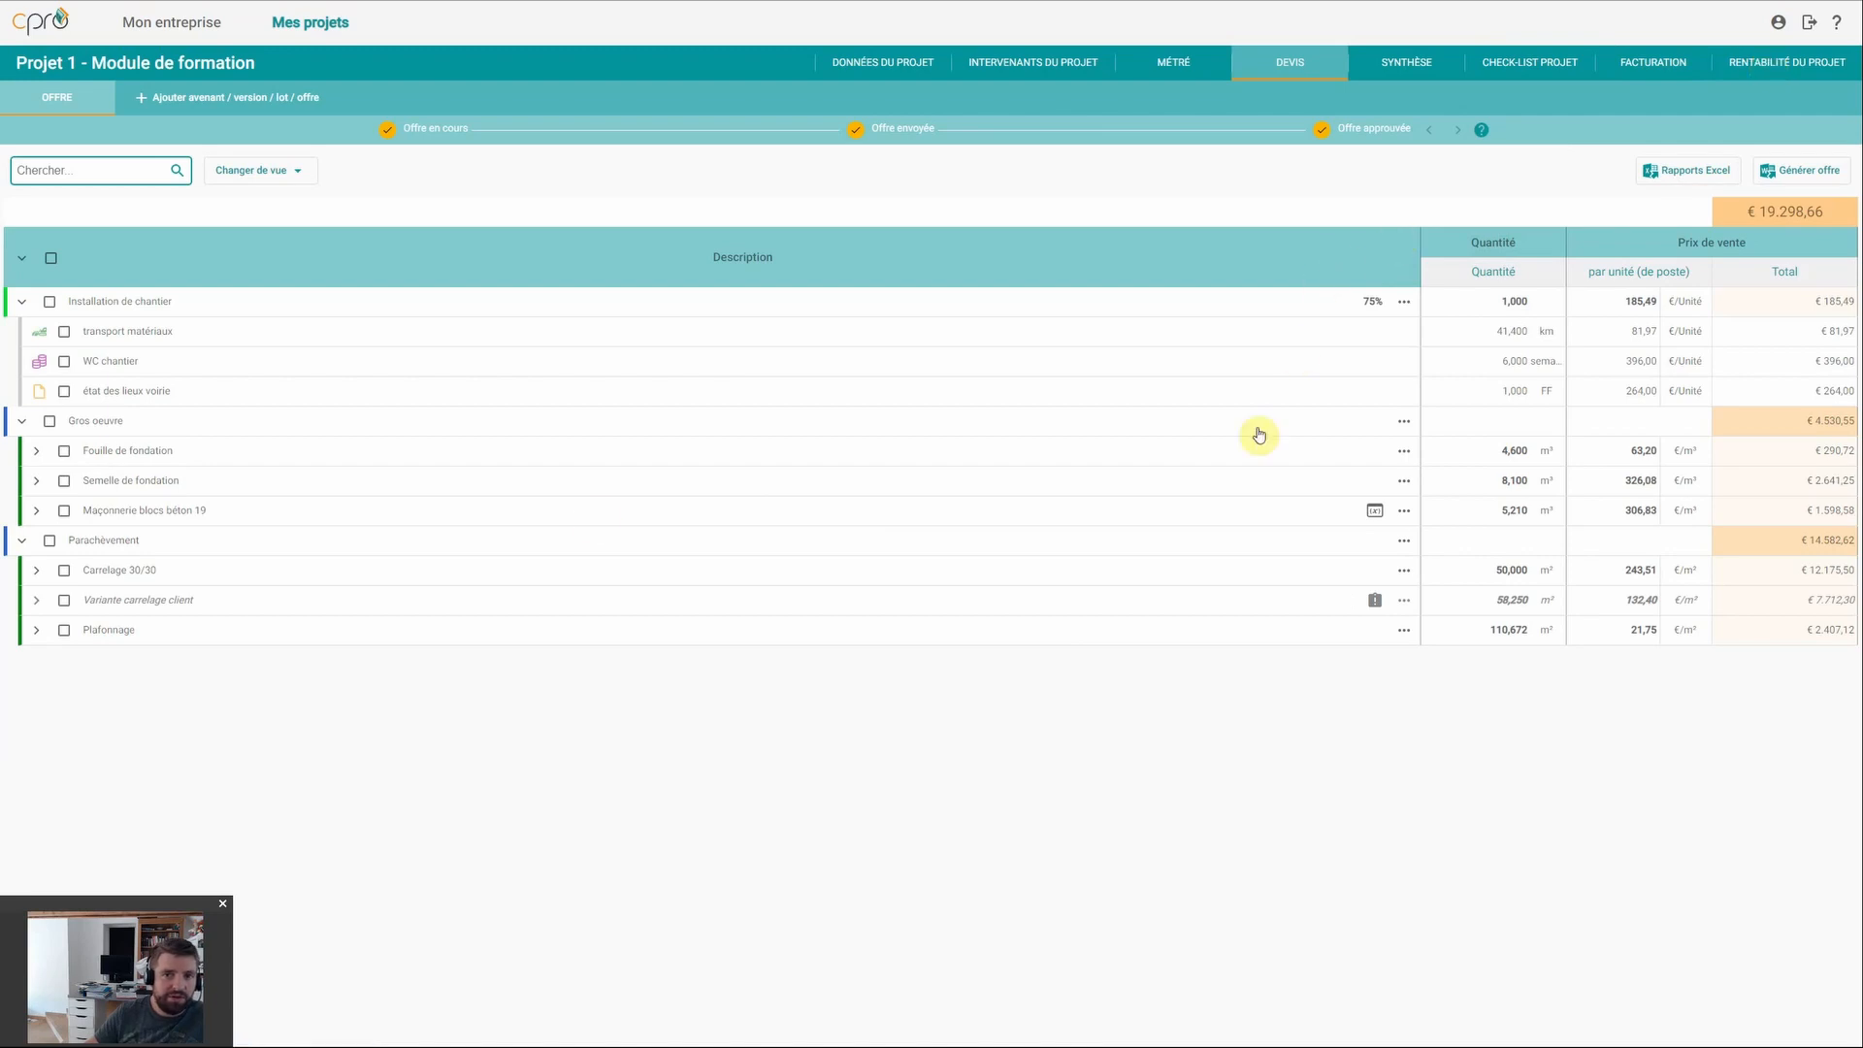
Step: Inspect the details of the Fouille de fondation item and the WC chantier resource in the approved offer, closing each without changes
{"action": "double_click", "coordinate": [130, 453]}
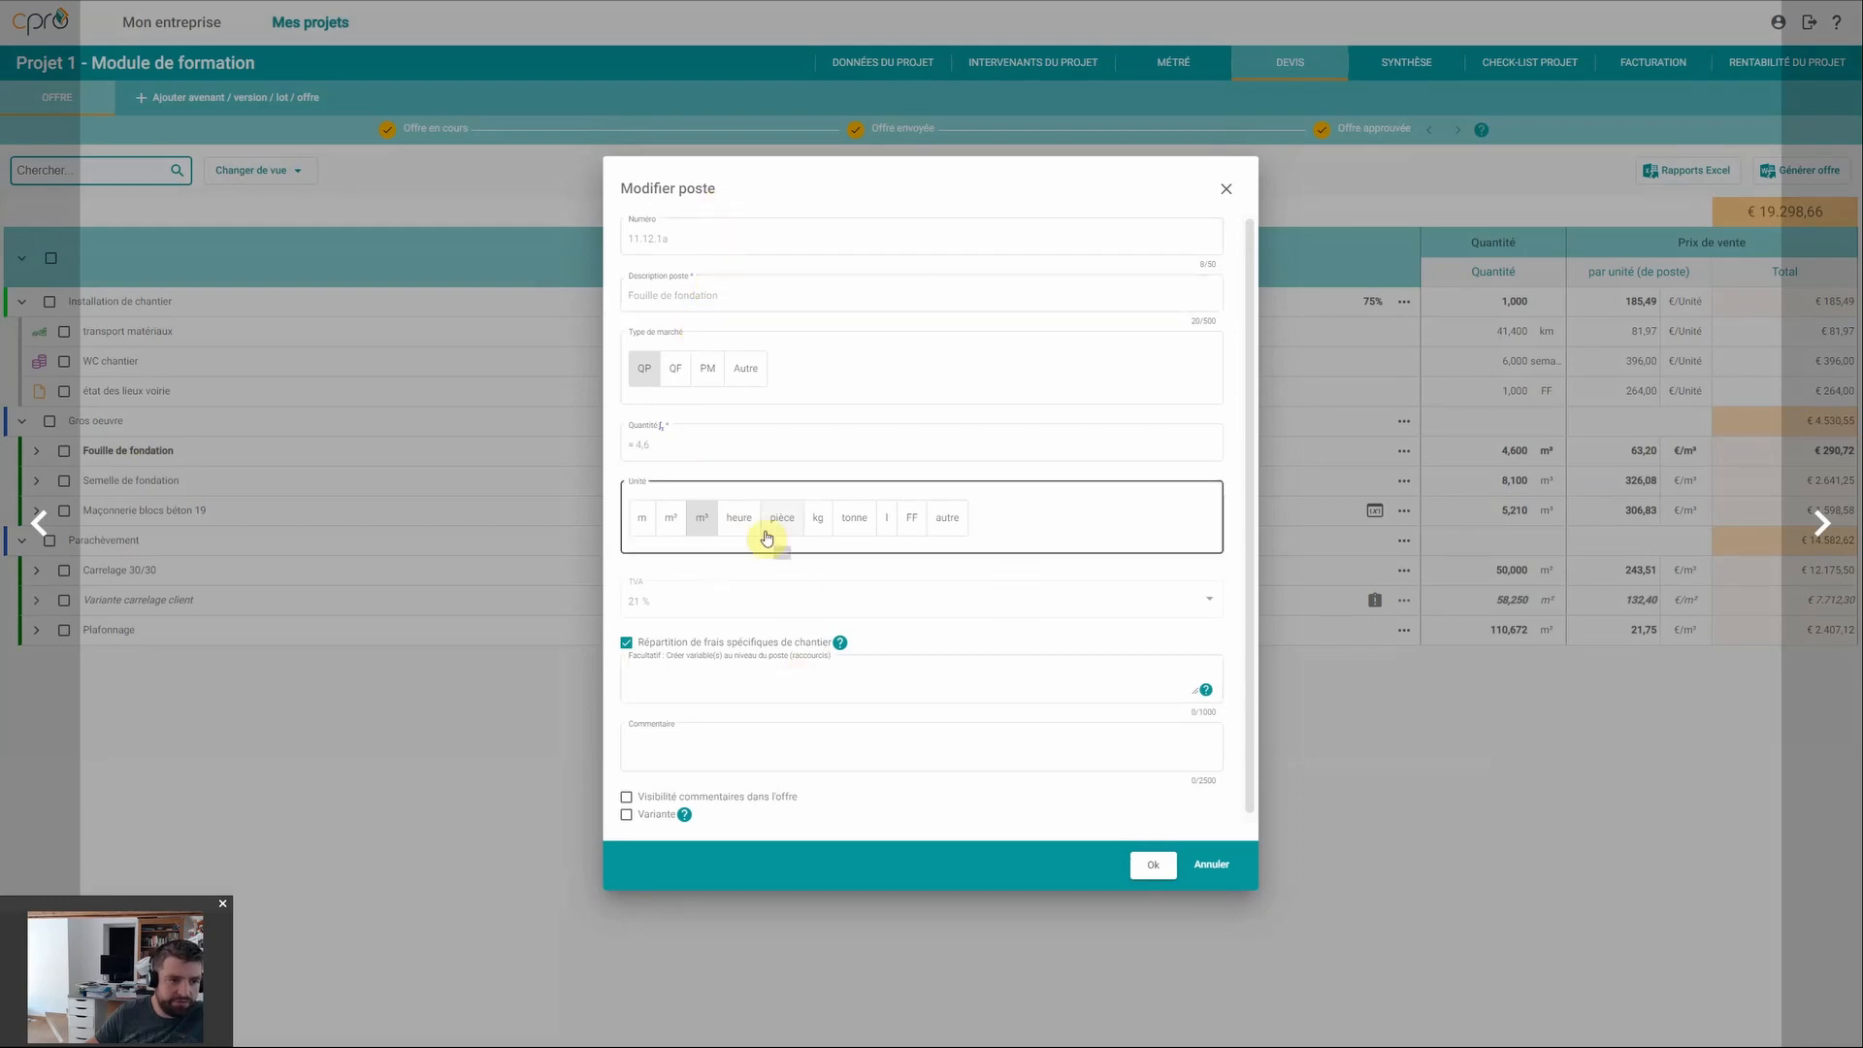
{"action": "left_click", "coordinate": [1223, 866]}
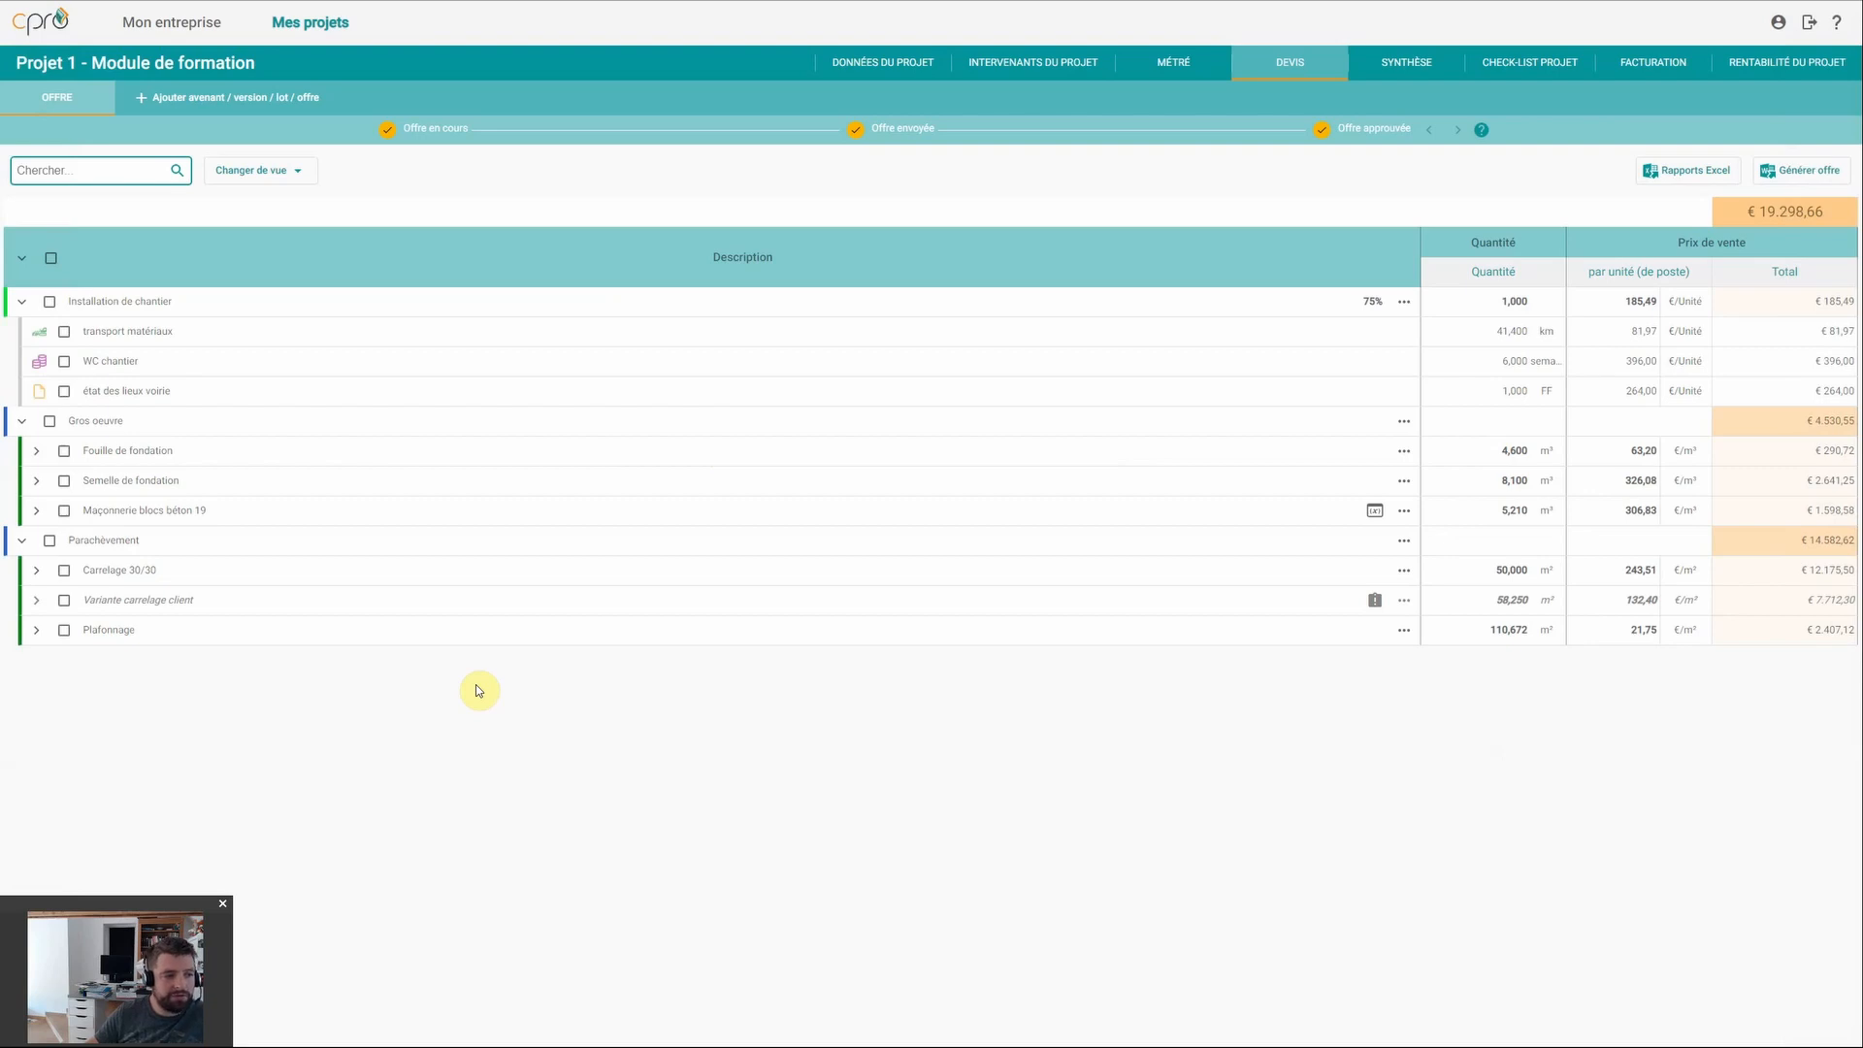
{"action": "left_click", "coordinate": [129, 363]}
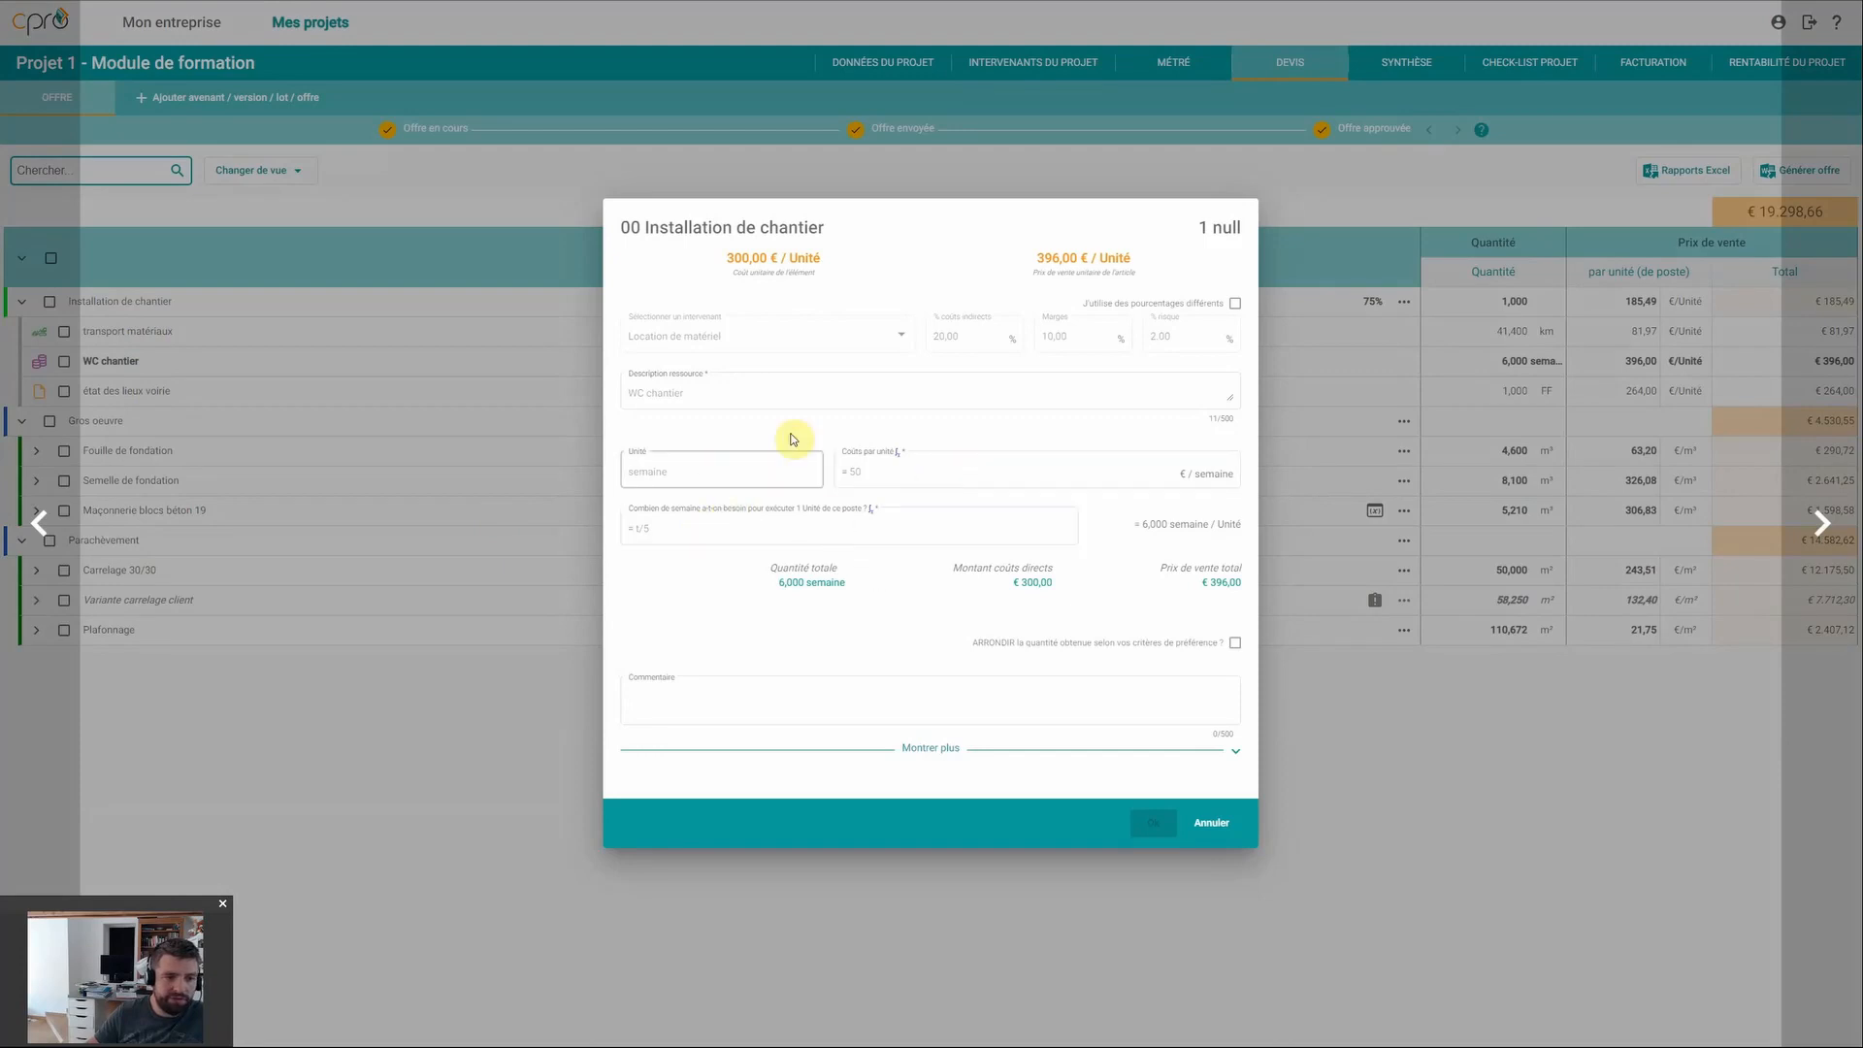
{"action": "left_click", "coordinate": [1215, 829]}
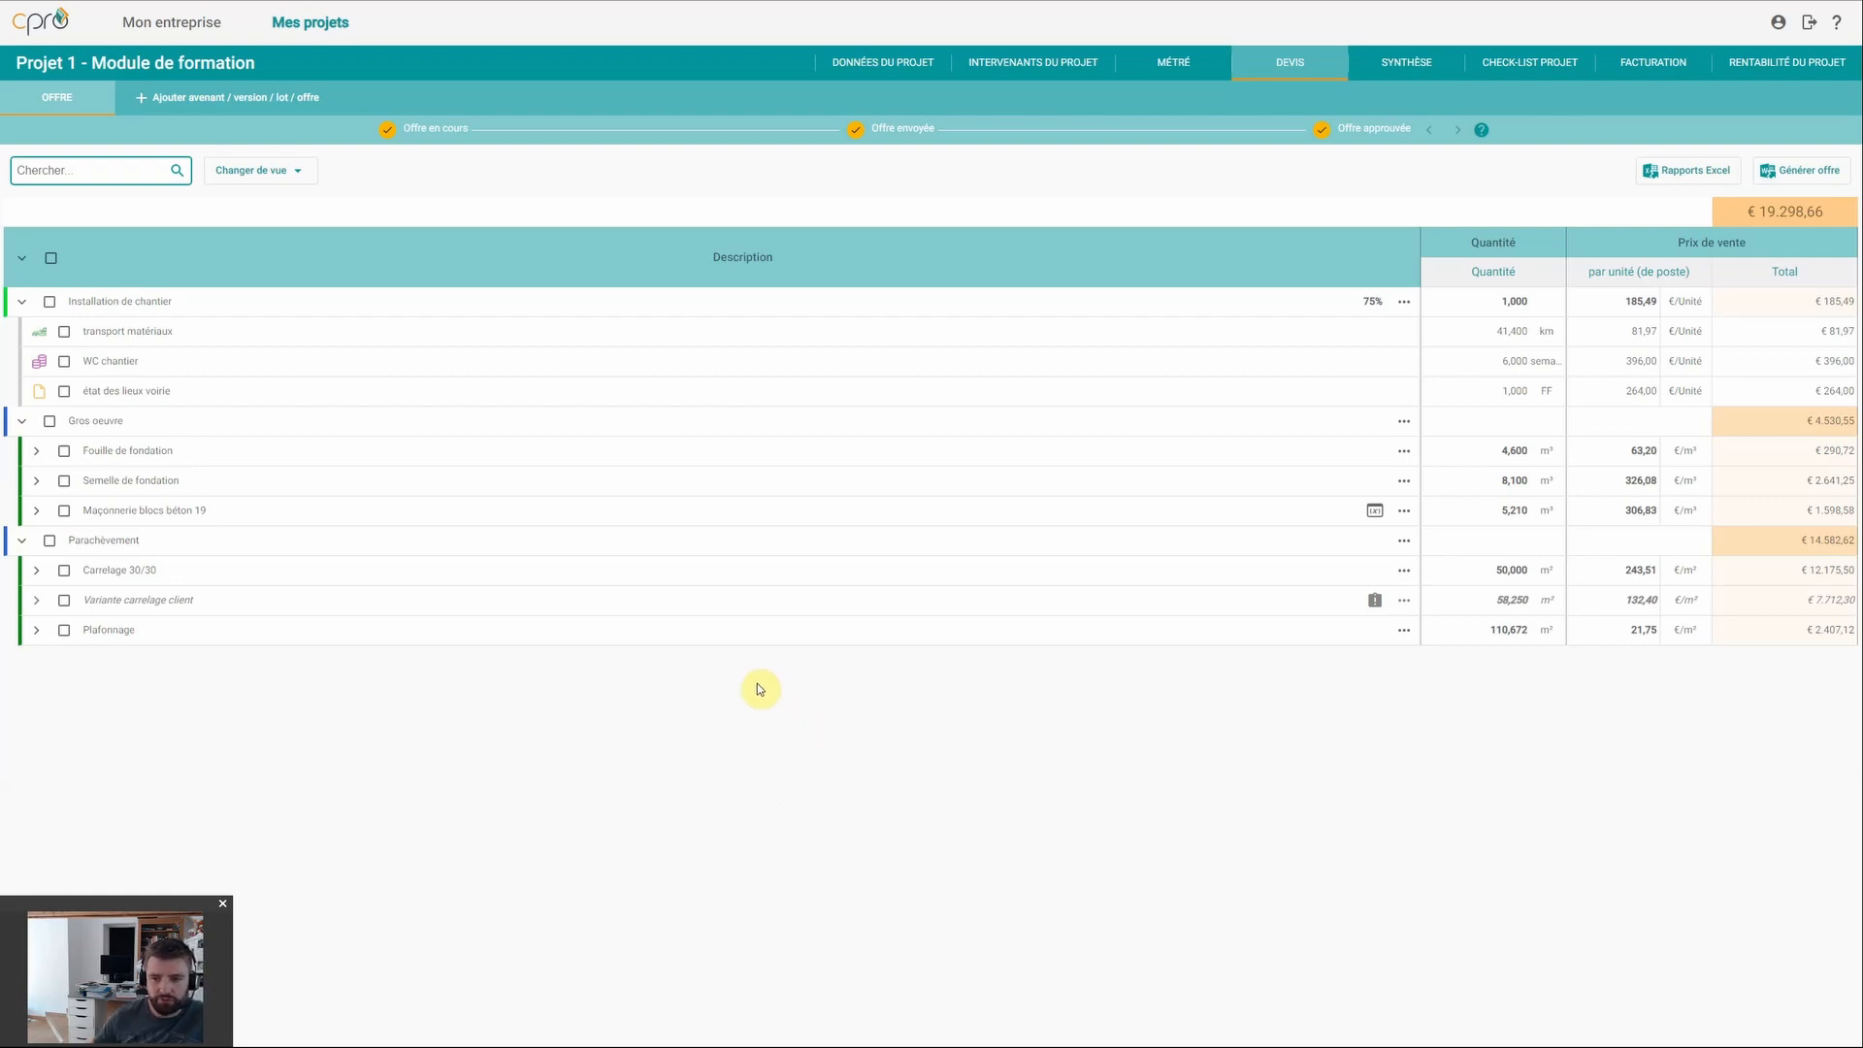
Step: Look at the form for adding an avenant to the approved offer and cancel it
{"action": "left_click", "coordinate": [227, 101]}
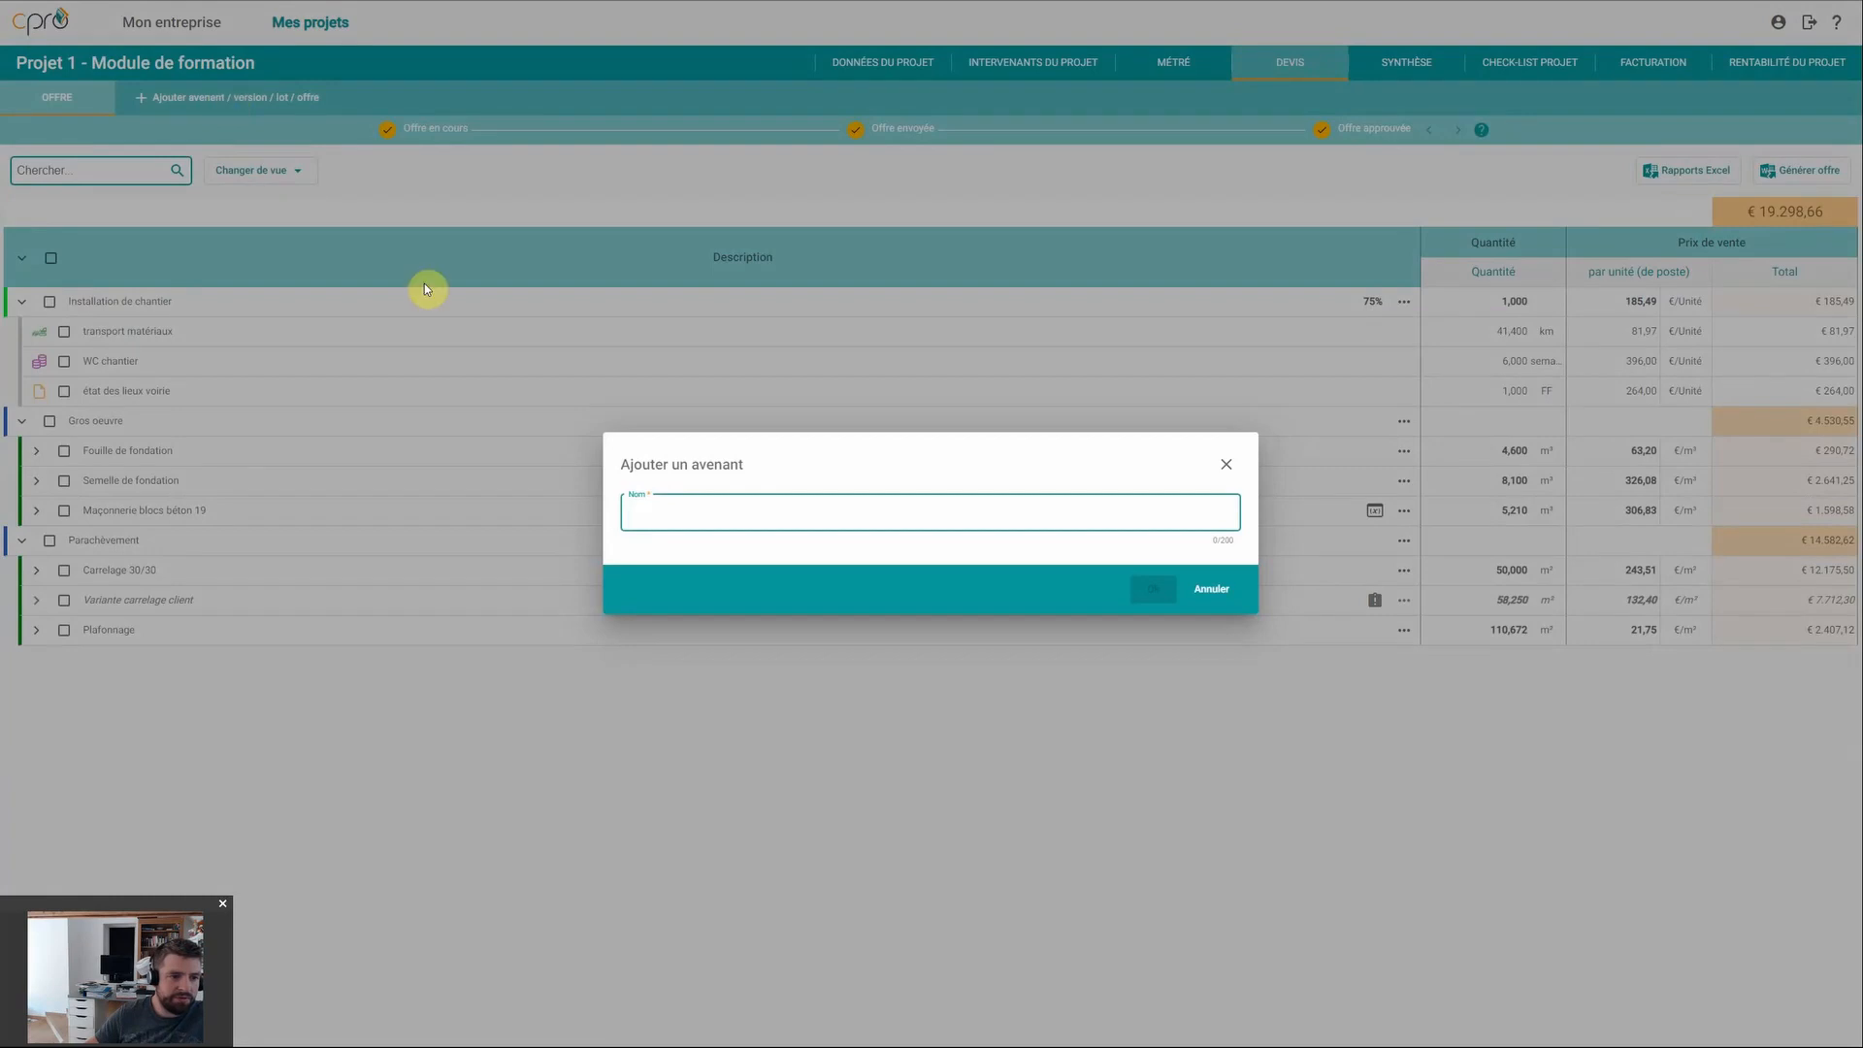
{"action": "left_click", "coordinate": [1231, 595]}
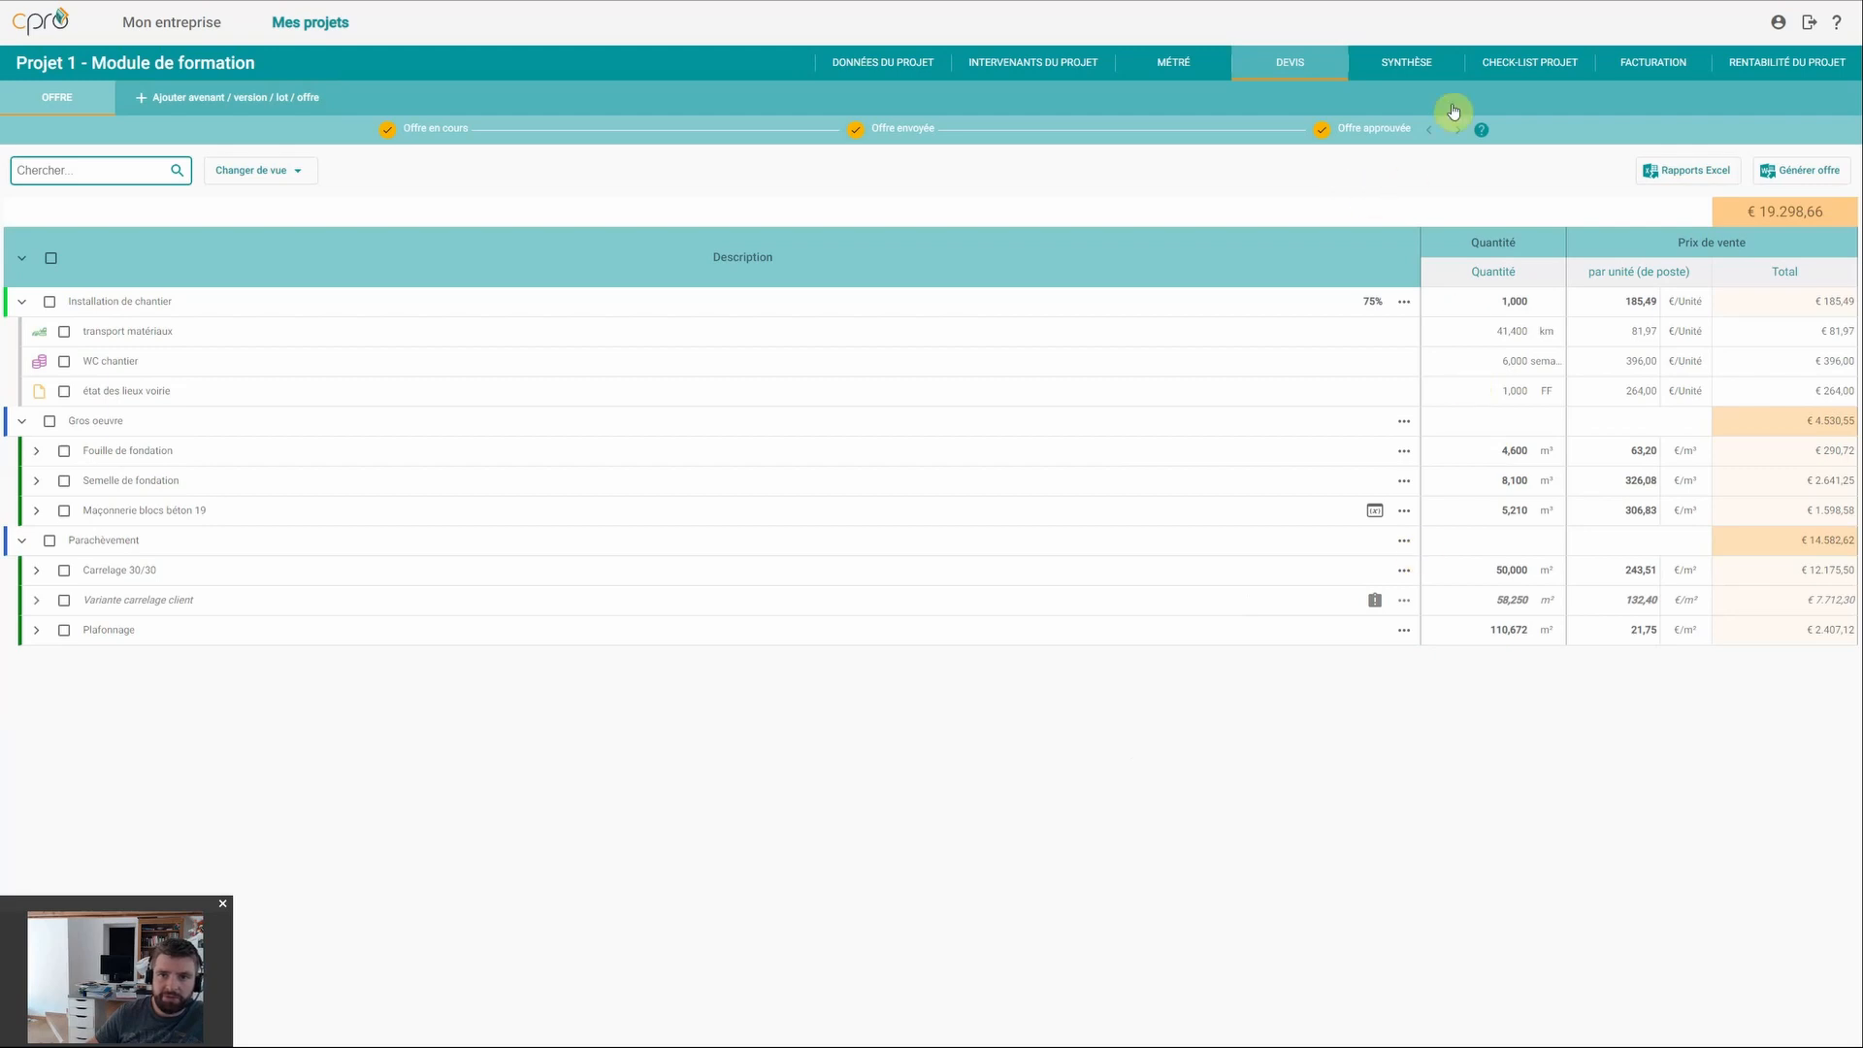
Step: Return to the home page and view the Contactez-nous form in the help, including its message field
{"action": "left_click", "coordinate": [46, 24]}
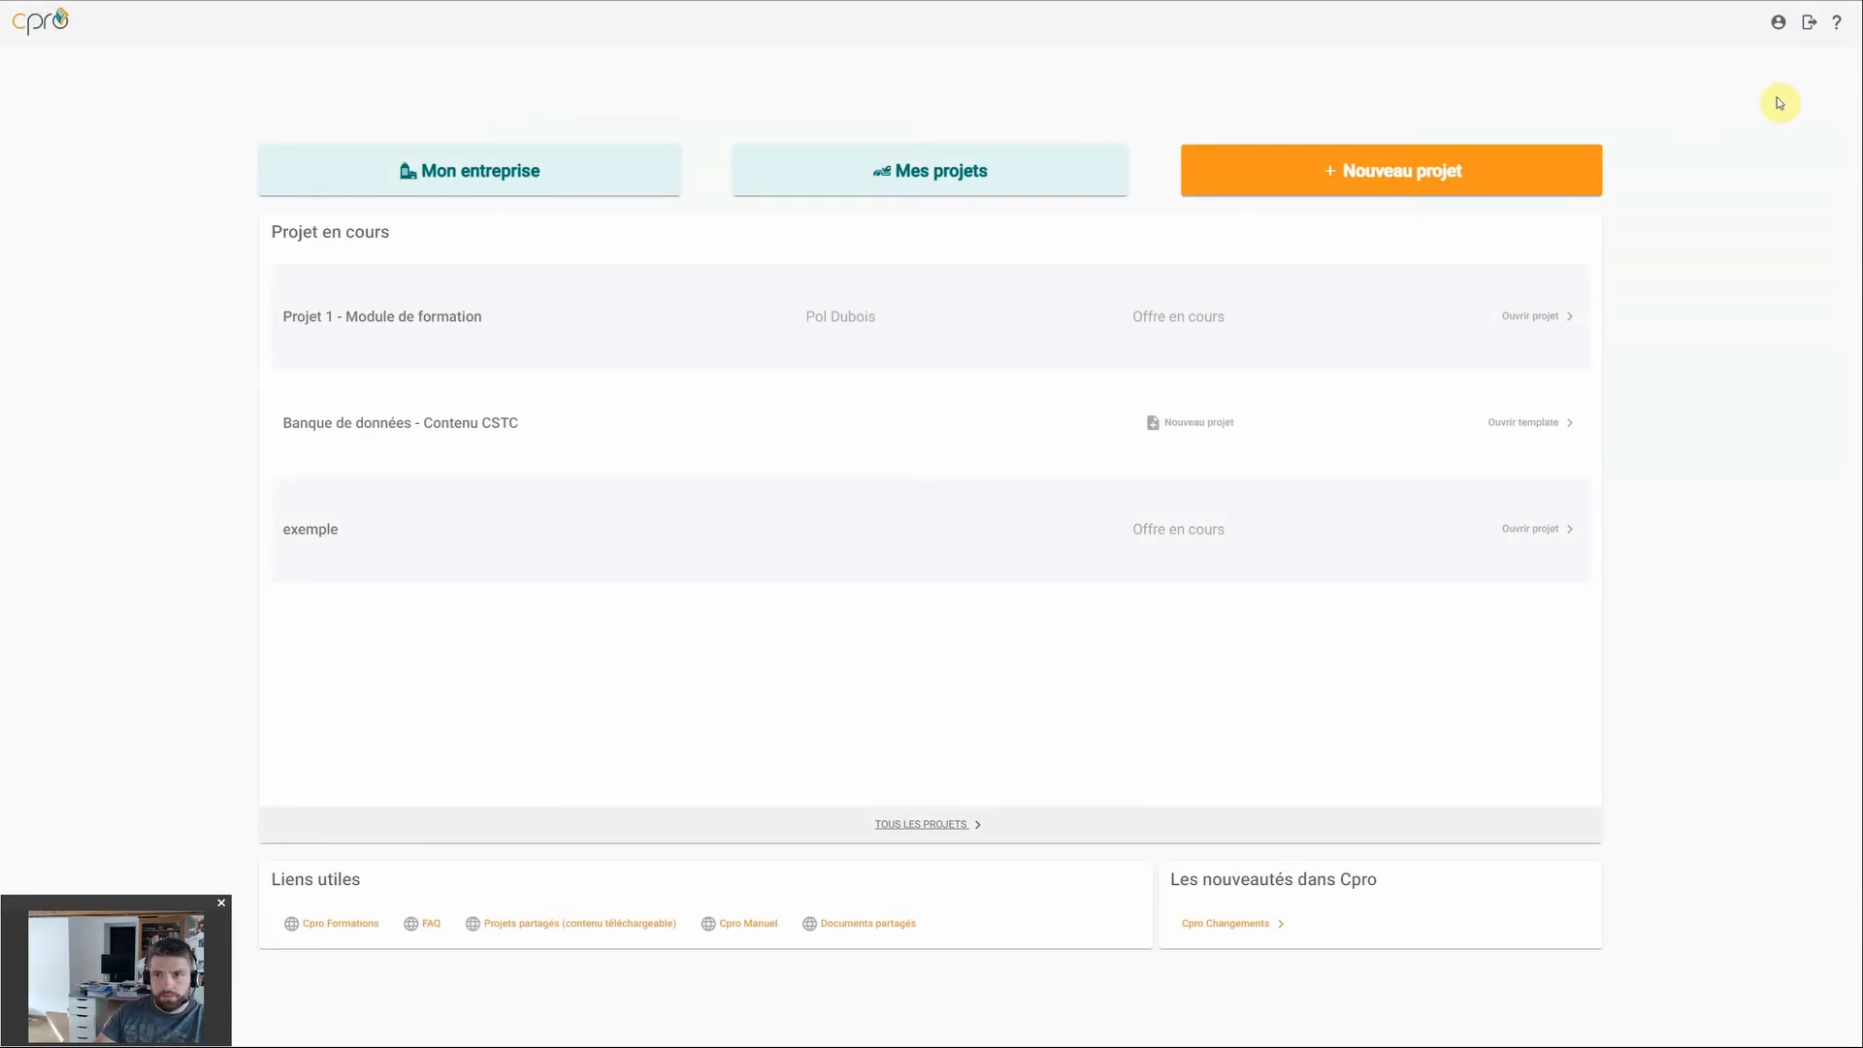
{"action": "left_click", "coordinate": [1837, 34]}
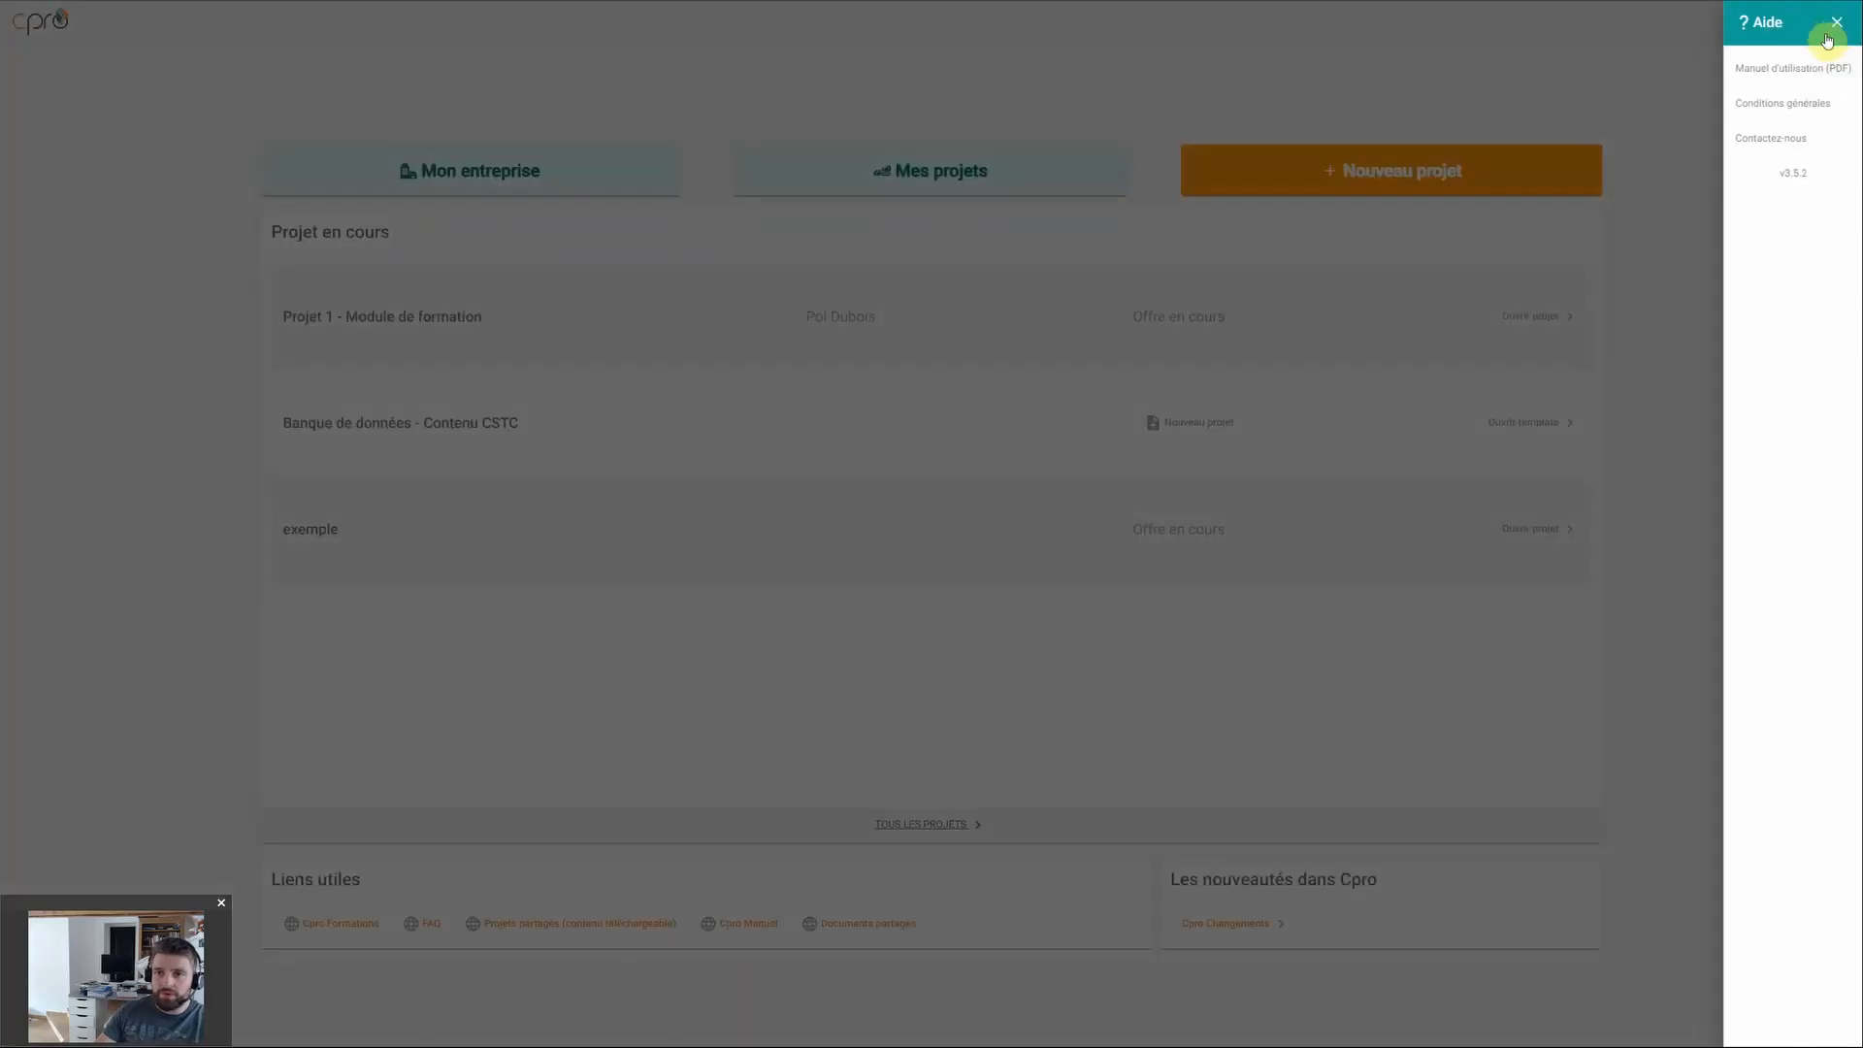
{"action": "left_click", "coordinate": [1778, 137]}
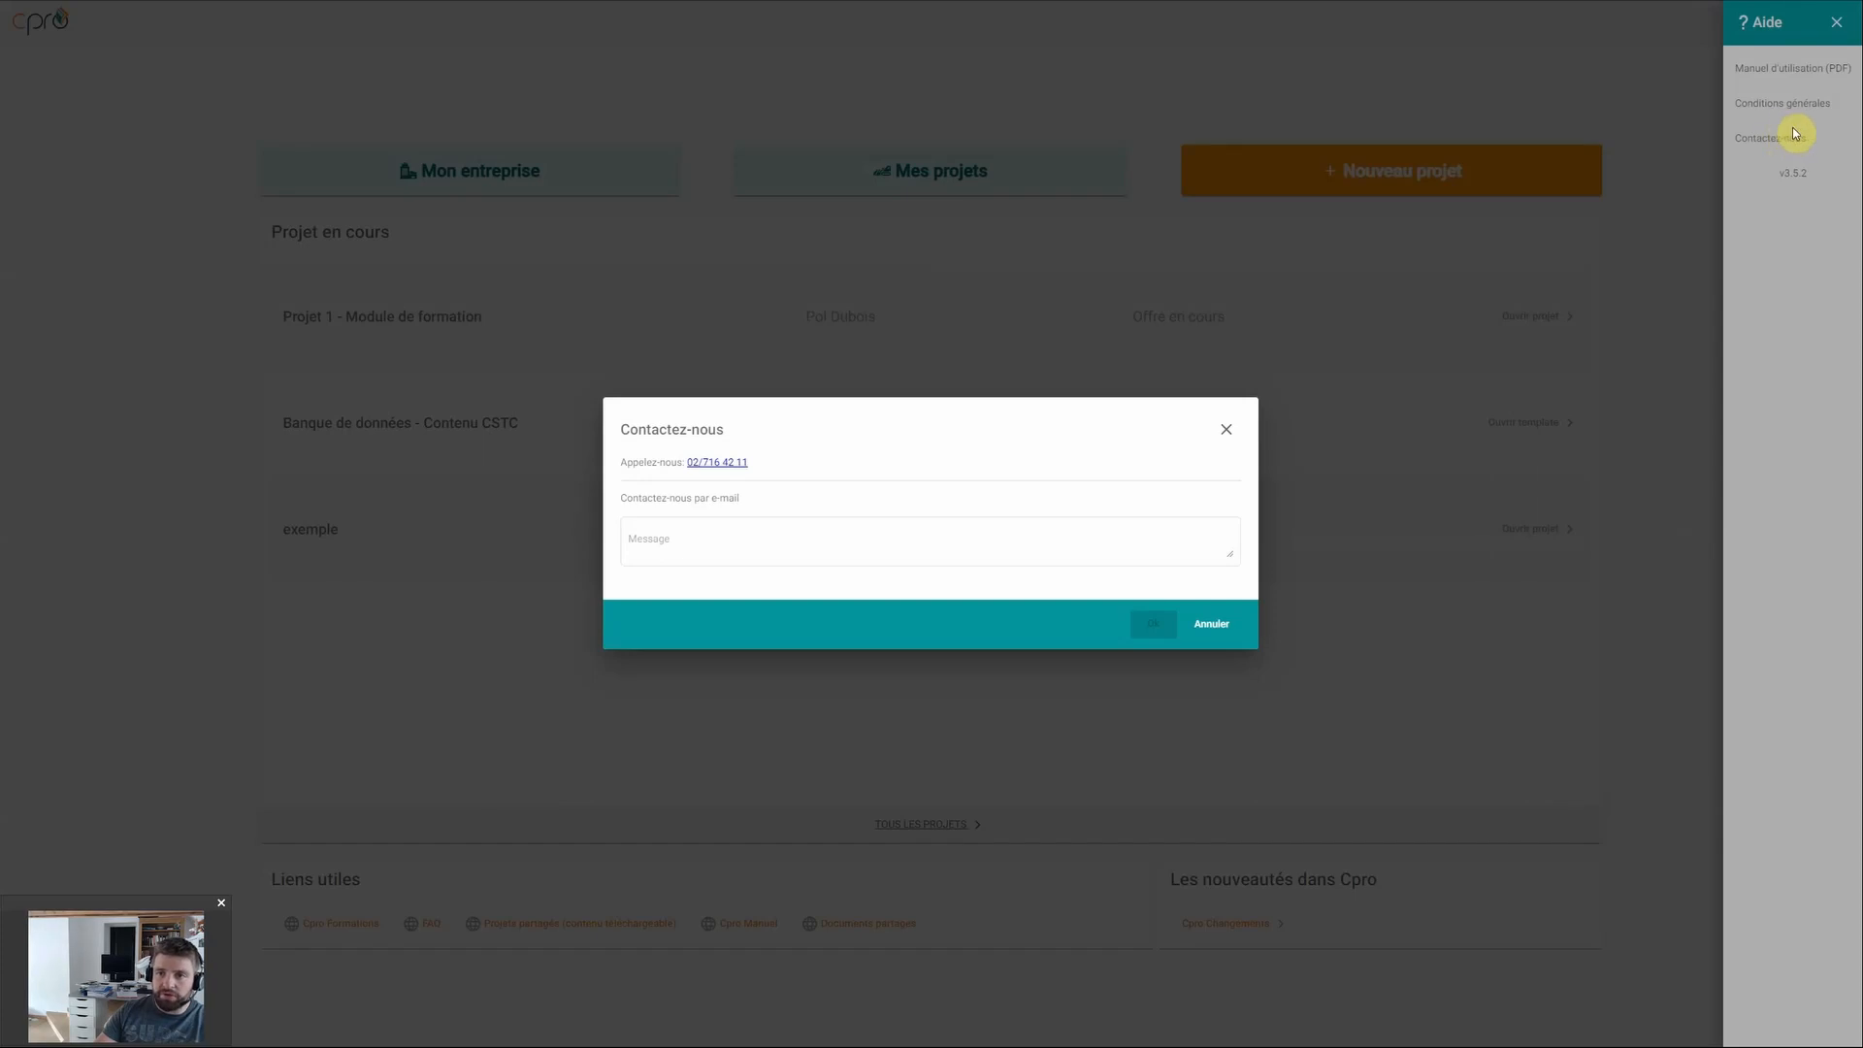
{"action": "left_click", "coordinate": [663, 543]}
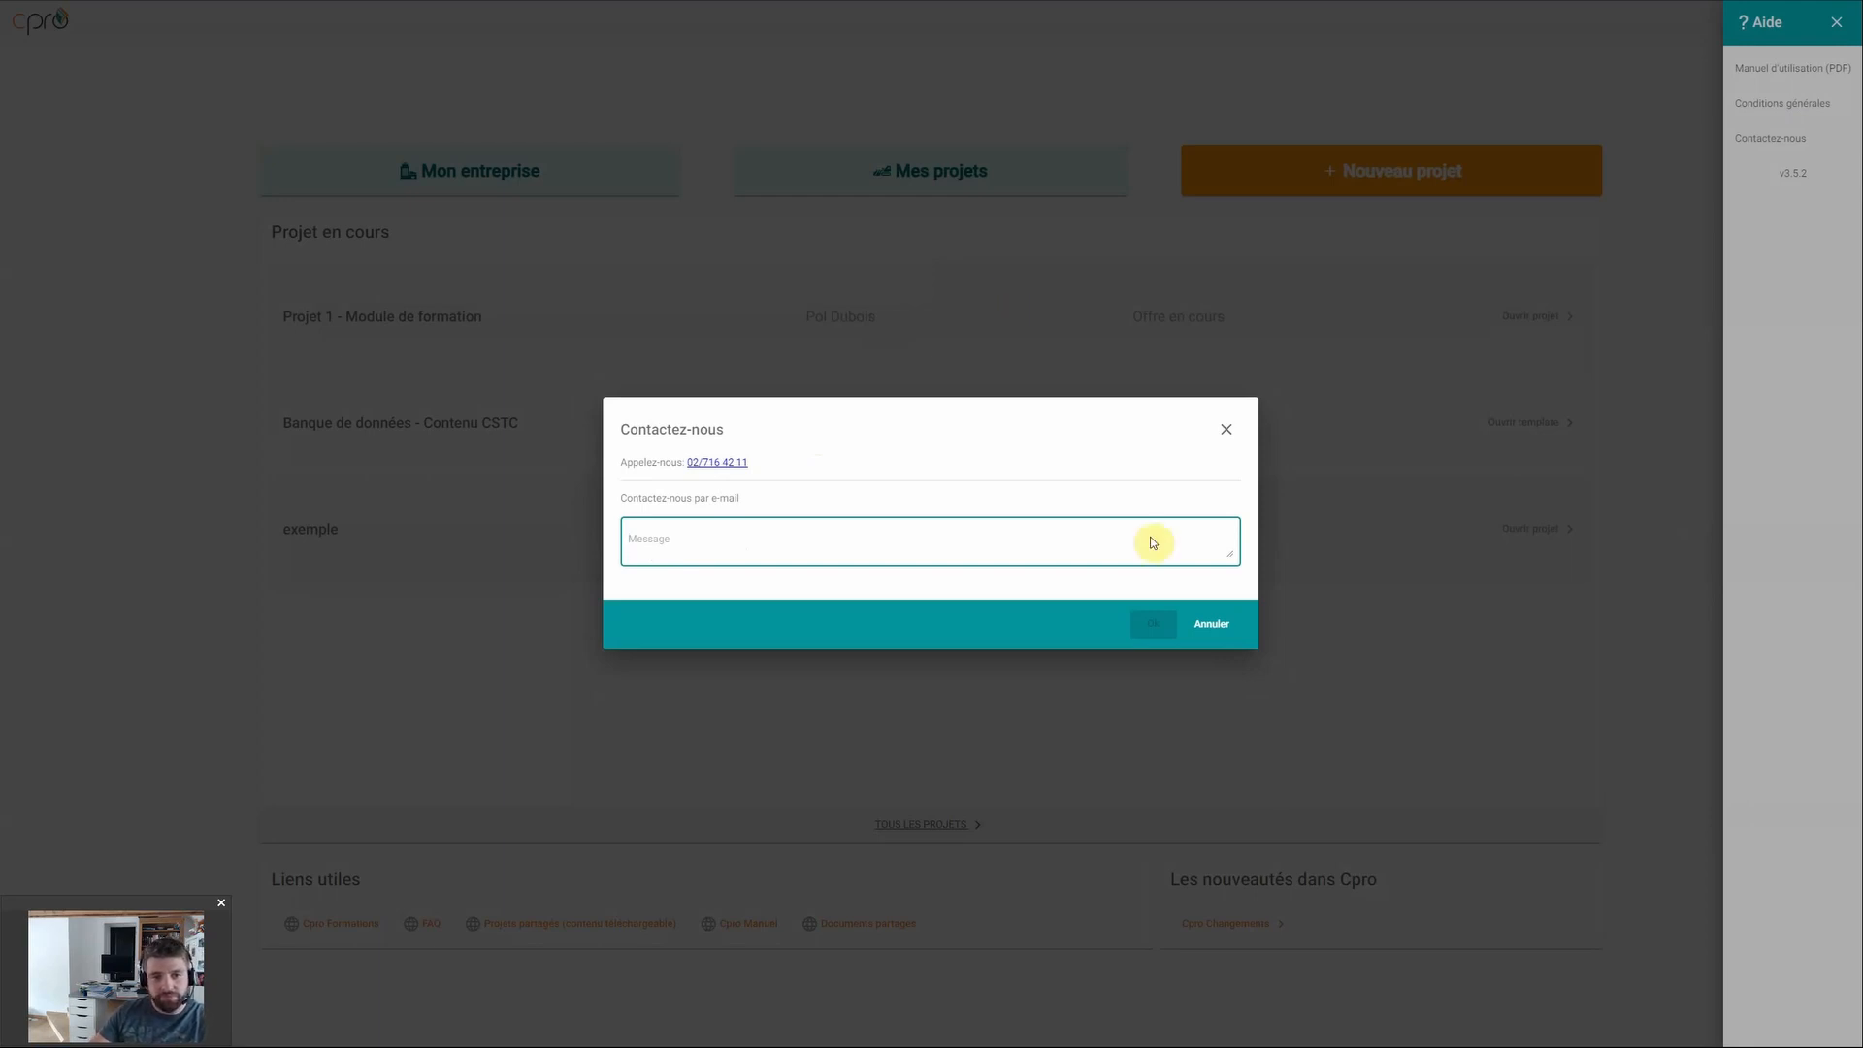
{"action": "left_click", "coordinate": [1204, 623]}
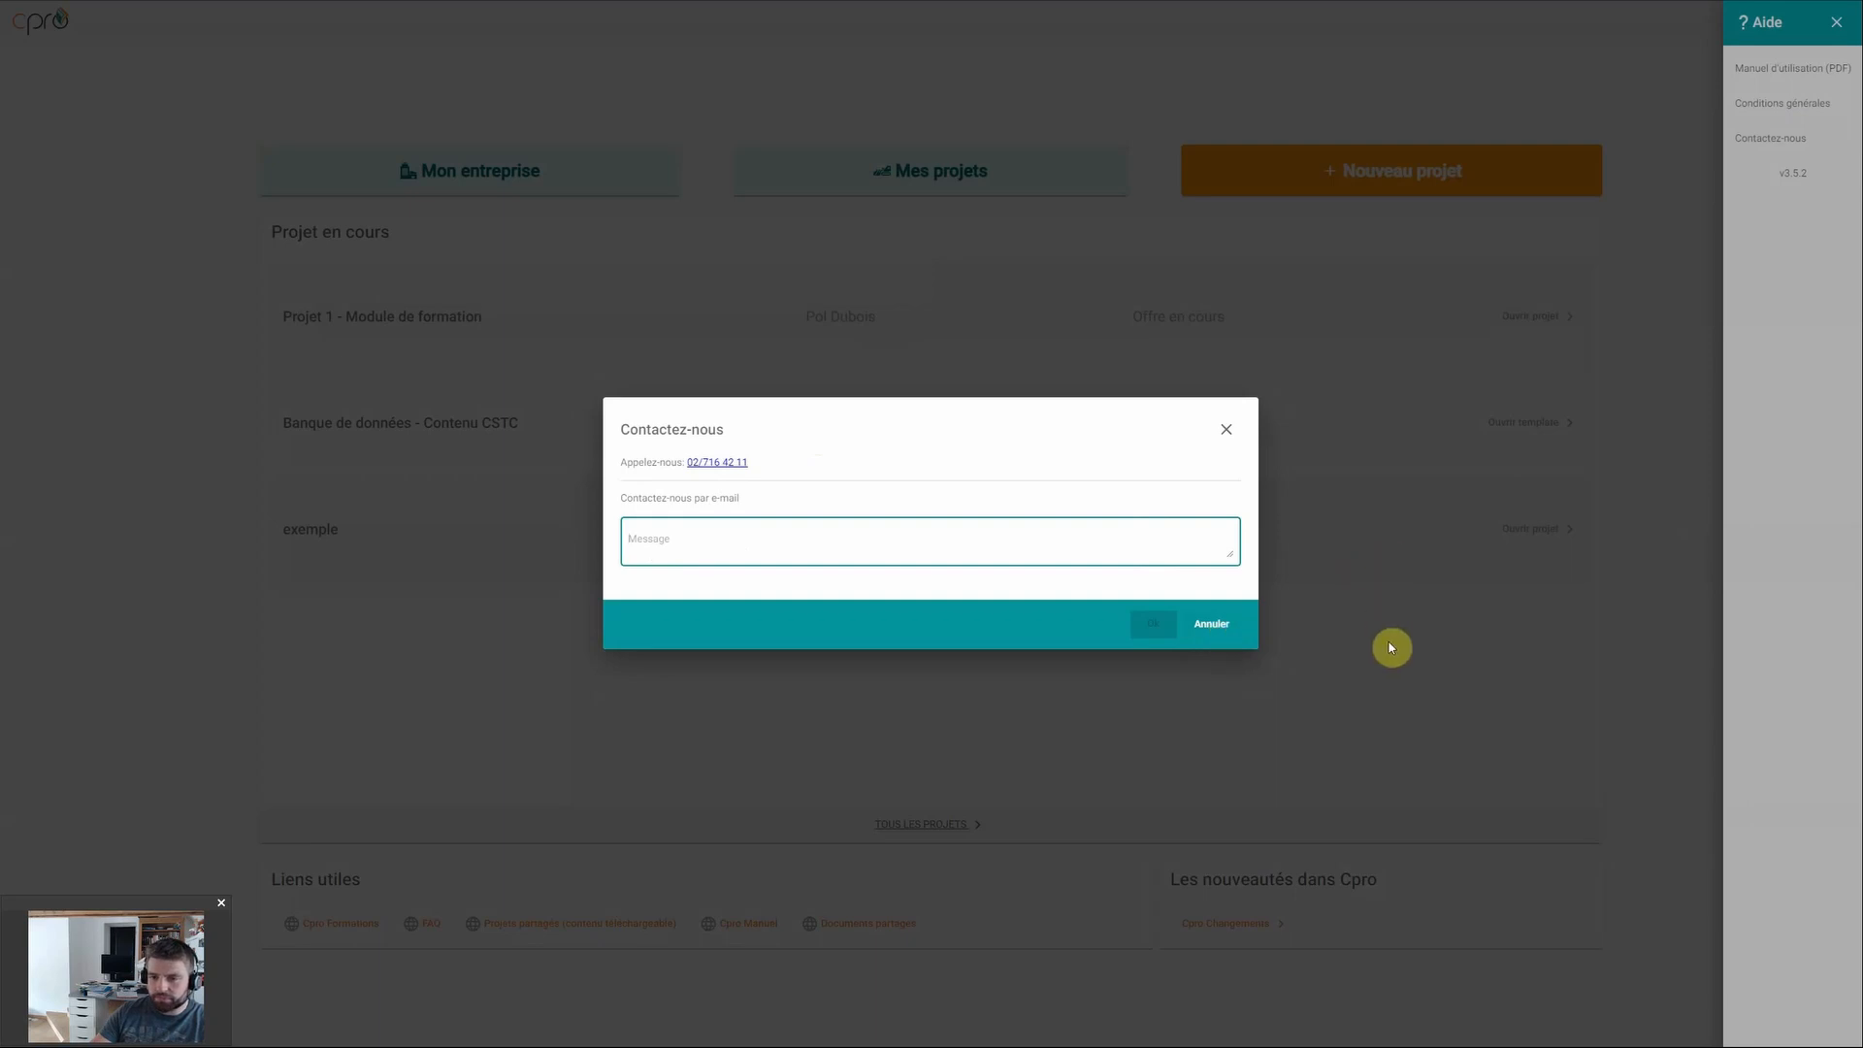